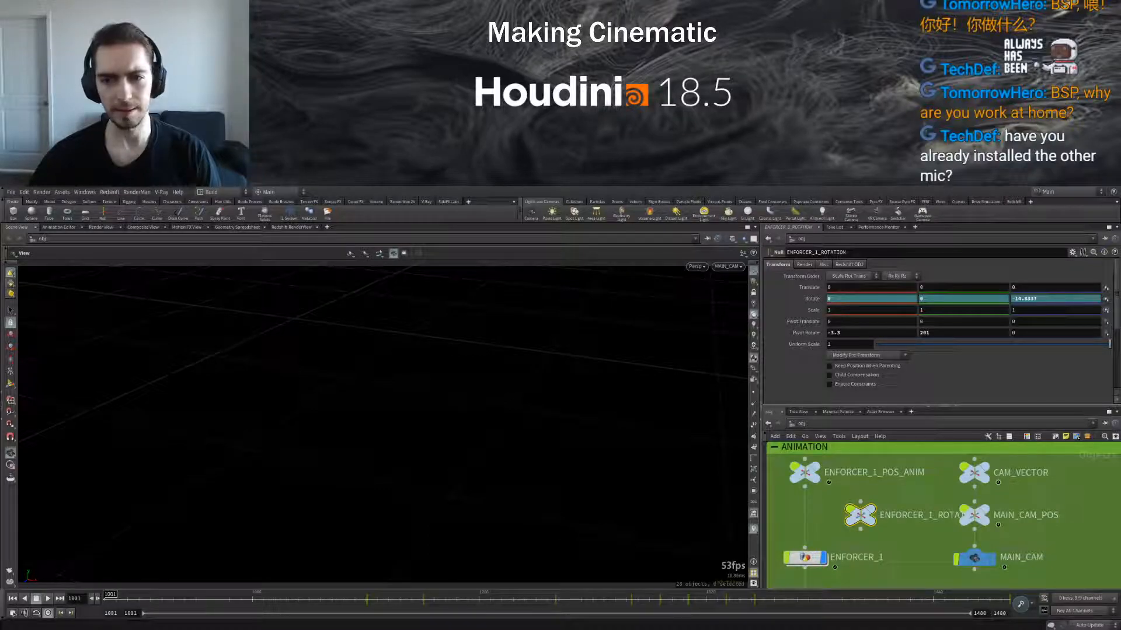
Maximize the viewport and play the animation through MAIN_CAM from frame 1001, stopping at frame 1321
{"action": "key", "text": "space+g"}
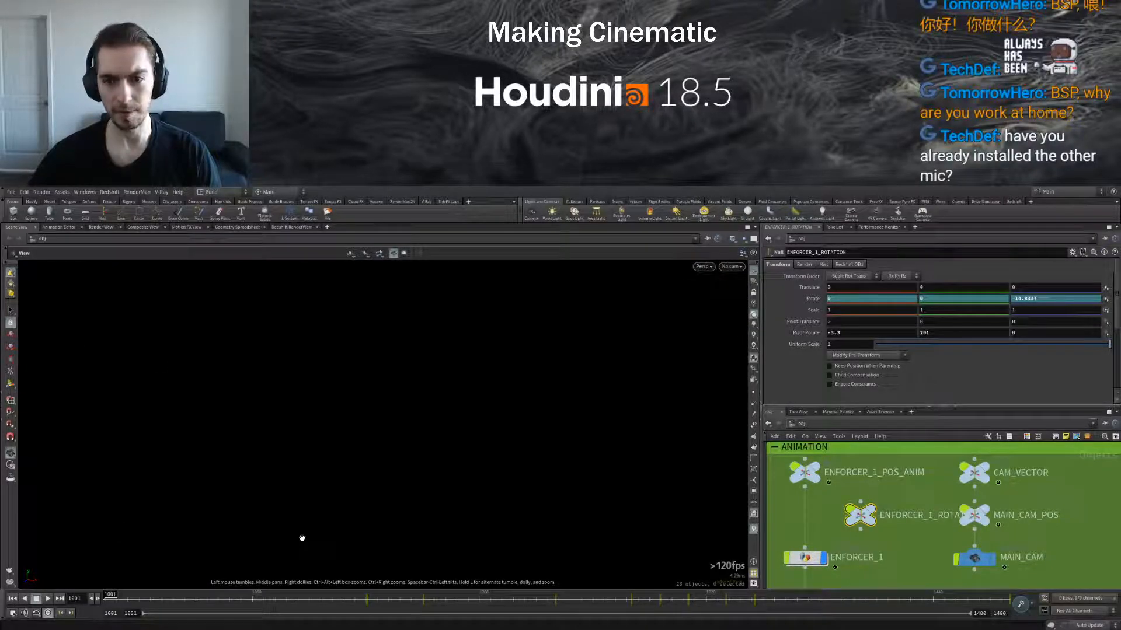
{"action": "key", "text": "ctrl+b"}
{"action": "left_click", "coordinate": [47, 600]}
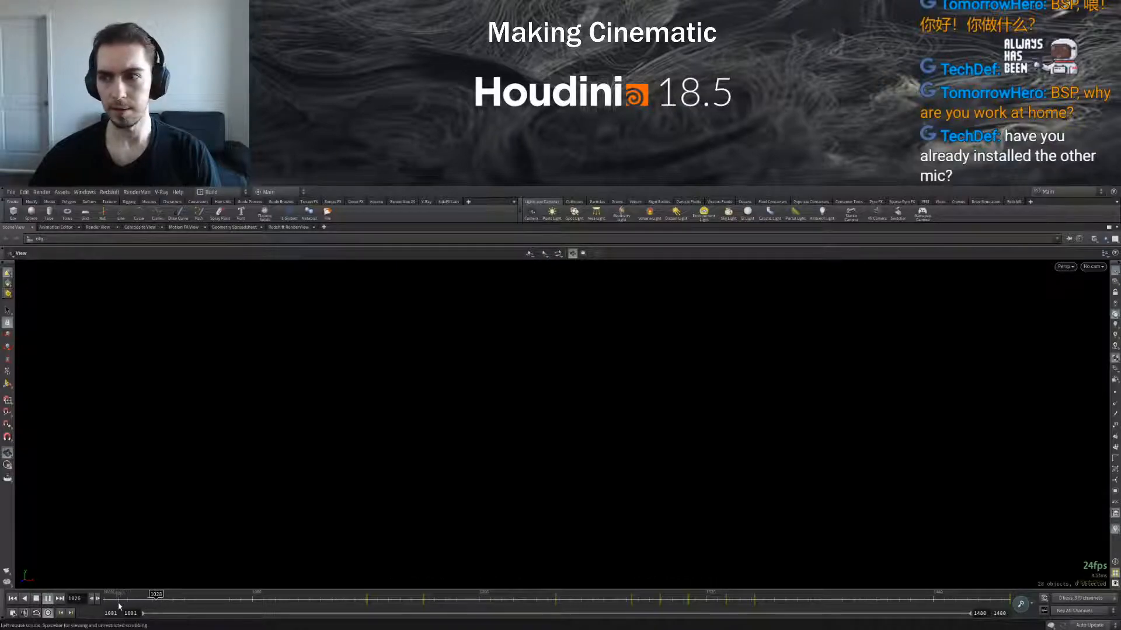
{"action": "left_click", "coordinate": [48, 598]}
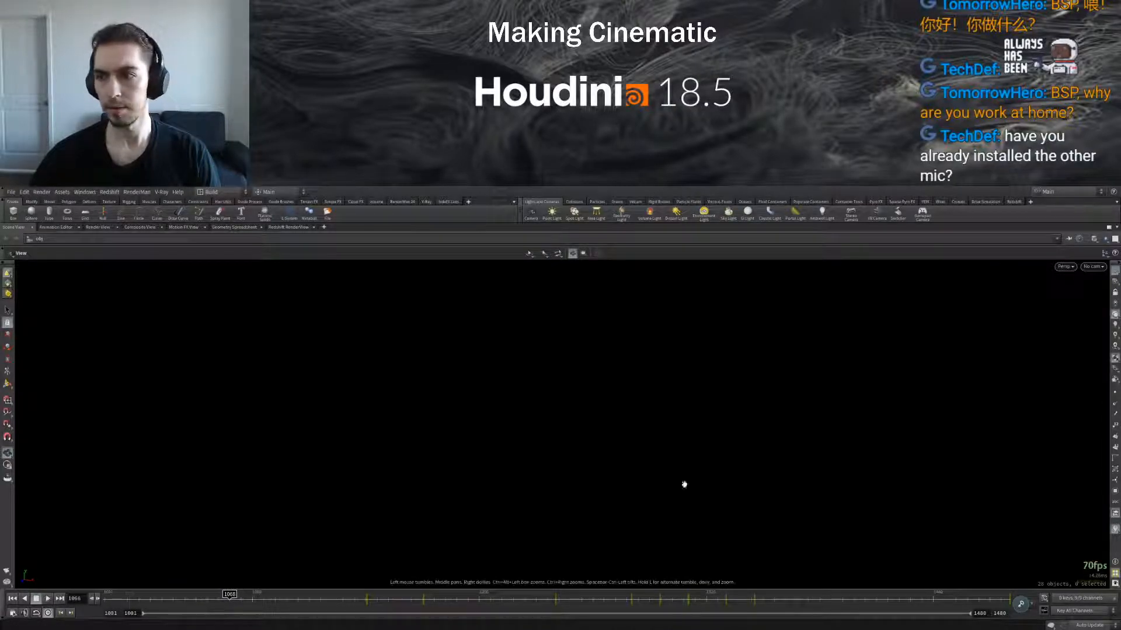
{"action": "left_click", "coordinate": [1075, 329]}
{"action": "left_click", "coordinate": [23, 600]}
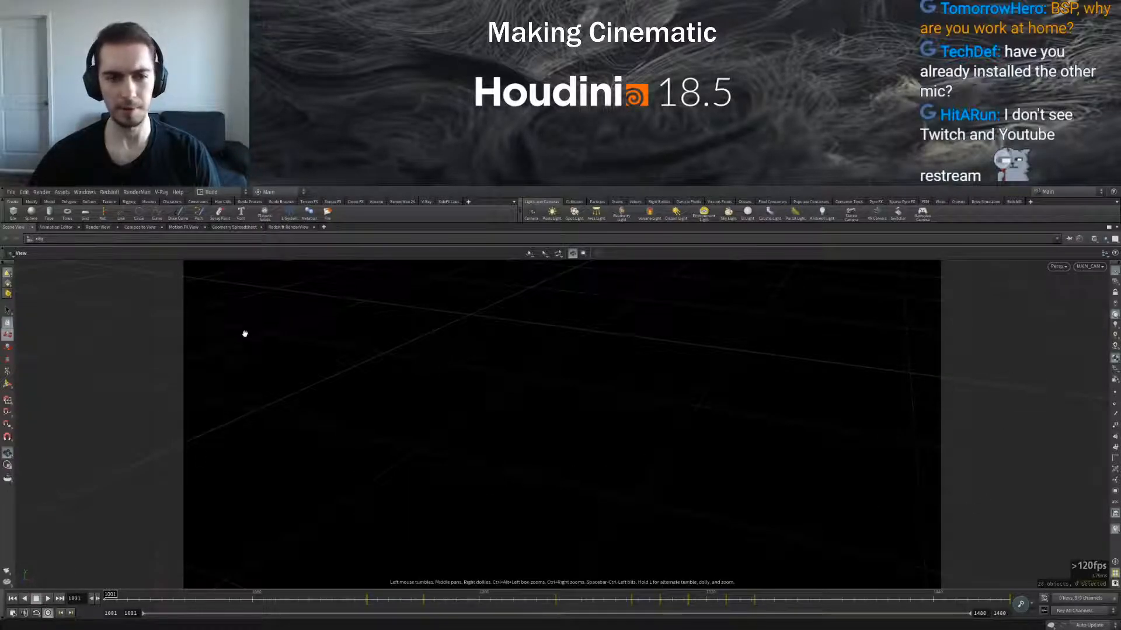
{"action": "left_click", "coordinate": [47, 600]}
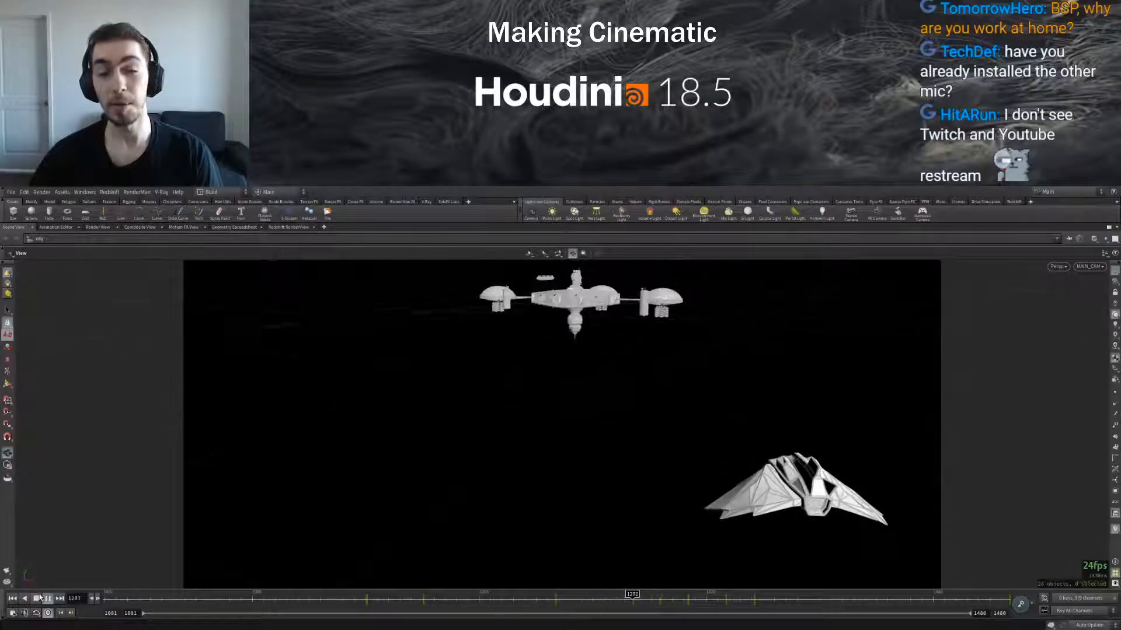
{"action": "left_click", "coordinate": [38, 599]}
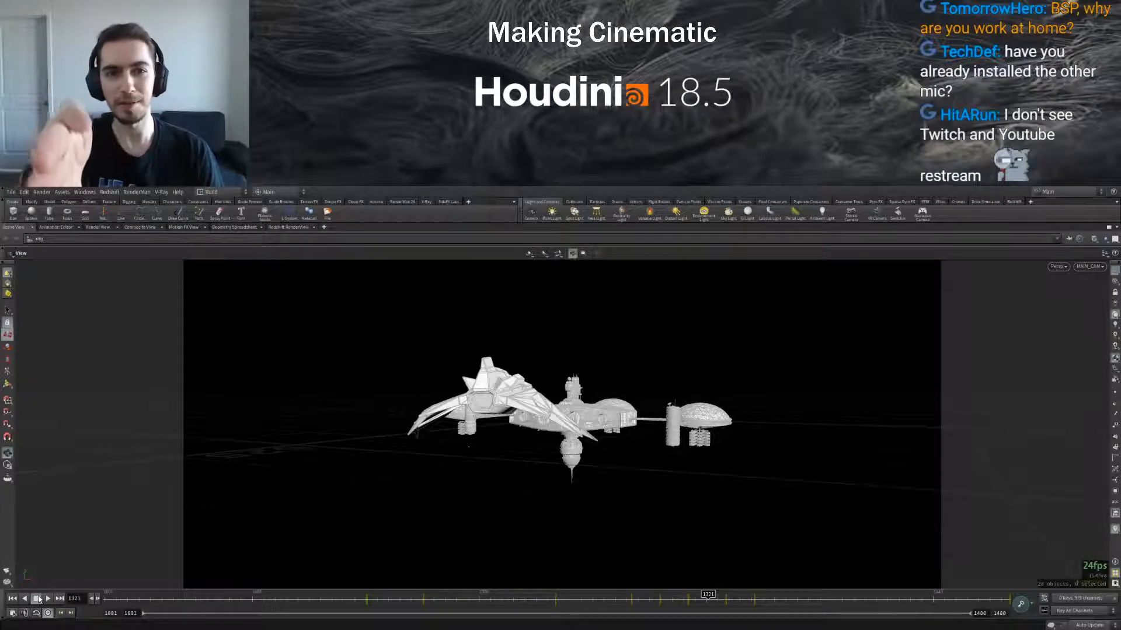
Switch the viewport to FIGHTER_CAM and review the cockpit animation, replaying the approach to the station
{"action": "left_click", "coordinate": [1097, 269]}
{"action": "left_click", "coordinate": [1074, 306]}
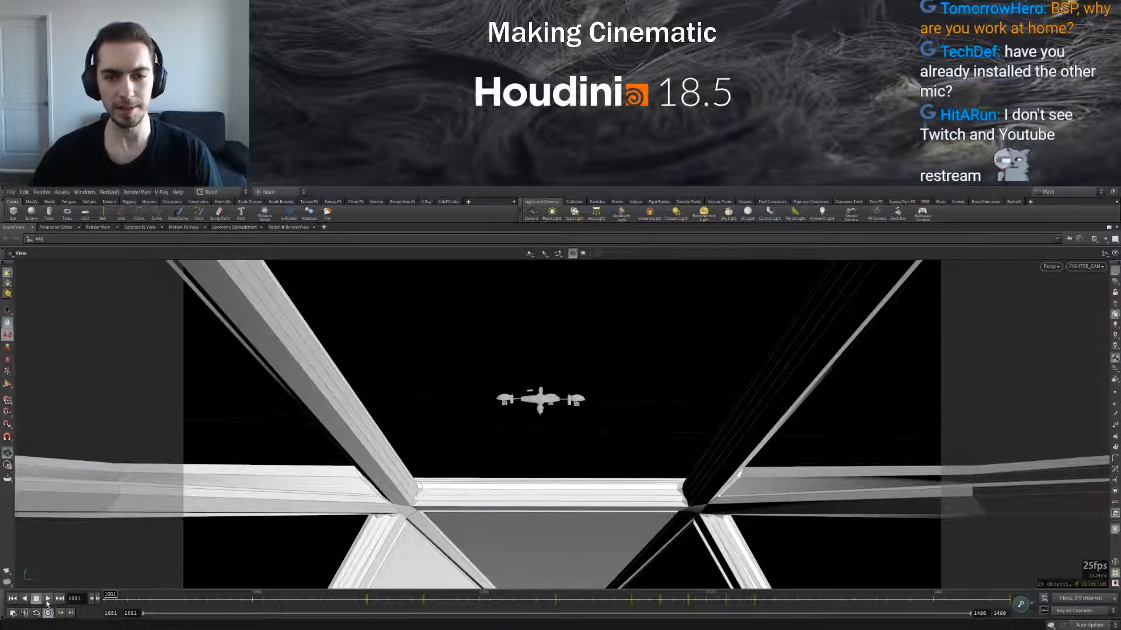
{"action": "left_click", "coordinate": [47, 600]}
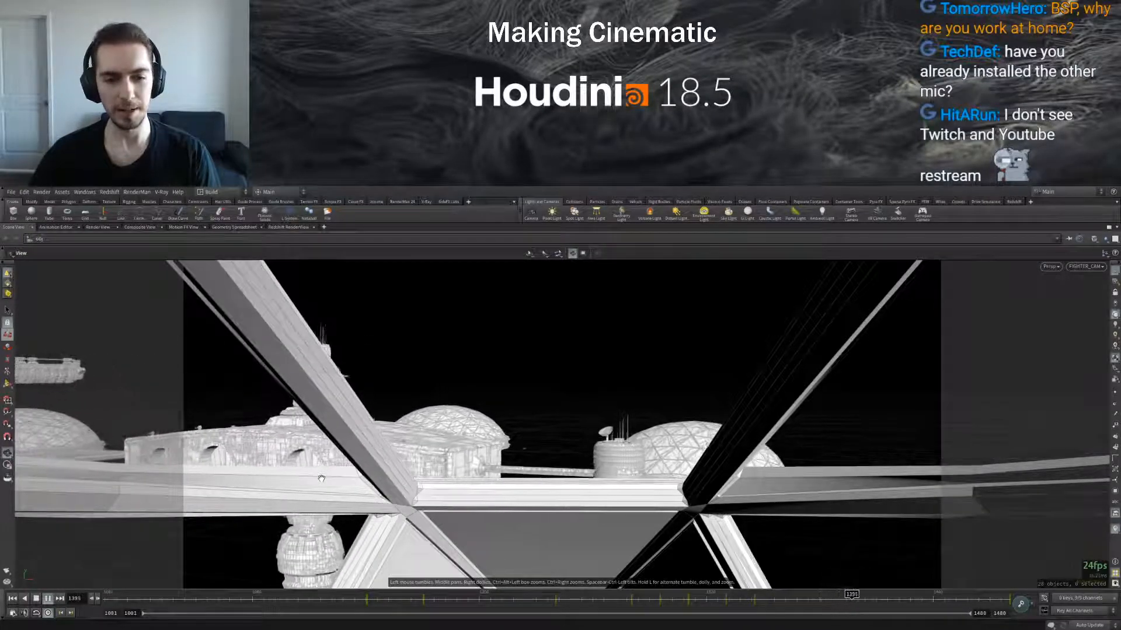
{"action": "left_click", "coordinate": [771, 596]}
{"action": "key", "text": "Up"}
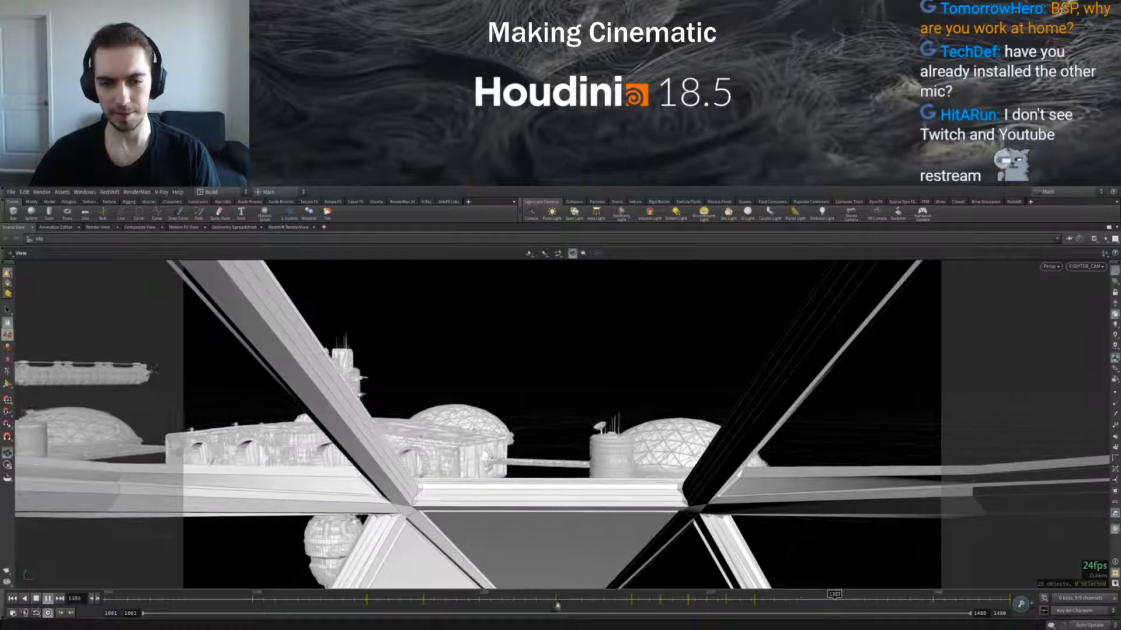
{"action": "left_click", "coordinate": [690, 600]}
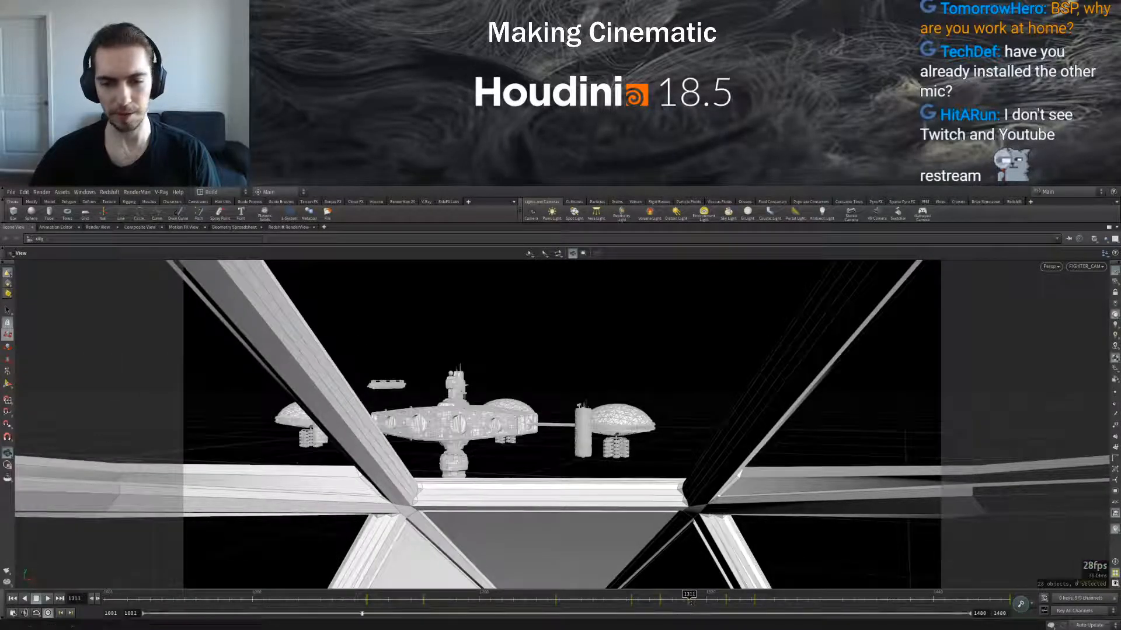
{"action": "left_click", "coordinate": [49, 600]}
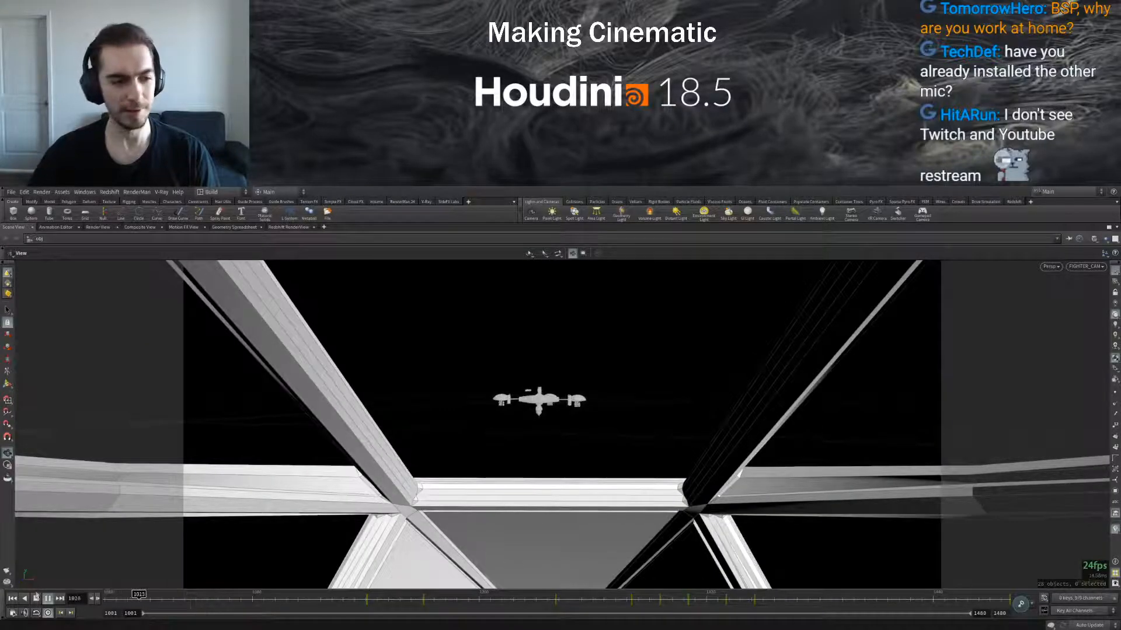
{"action": "left_click", "coordinate": [36, 597]}
Switch the viewport back to MAIN_CAM and scrub the timeline to frame 1340
{"action": "left_click", "coordinate": [1086, 269], "text": "ctrl"}
{"action": "left_click", "coordinate": [1087, 269]}
{"action": "left_click", "coordinate": [1038, 341]}
{"action": "left_click_drag", "start_coordinate": [160, 595], "coordinate": [714, 595]}
{"action": "left_click_drag", "start_coordinate": [714, 552], "coordinate": [748, 549]}
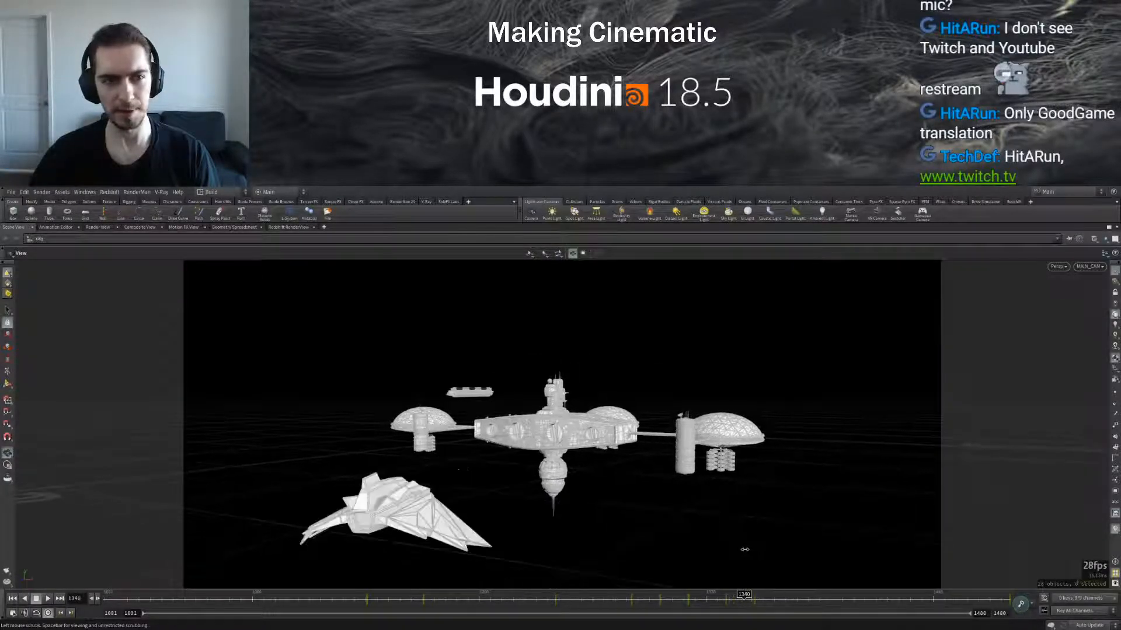
Set the timeline to frame 1339 and render it in the Redshift RenderView
{"action": "left_click", "coordinate": [289, 227]}
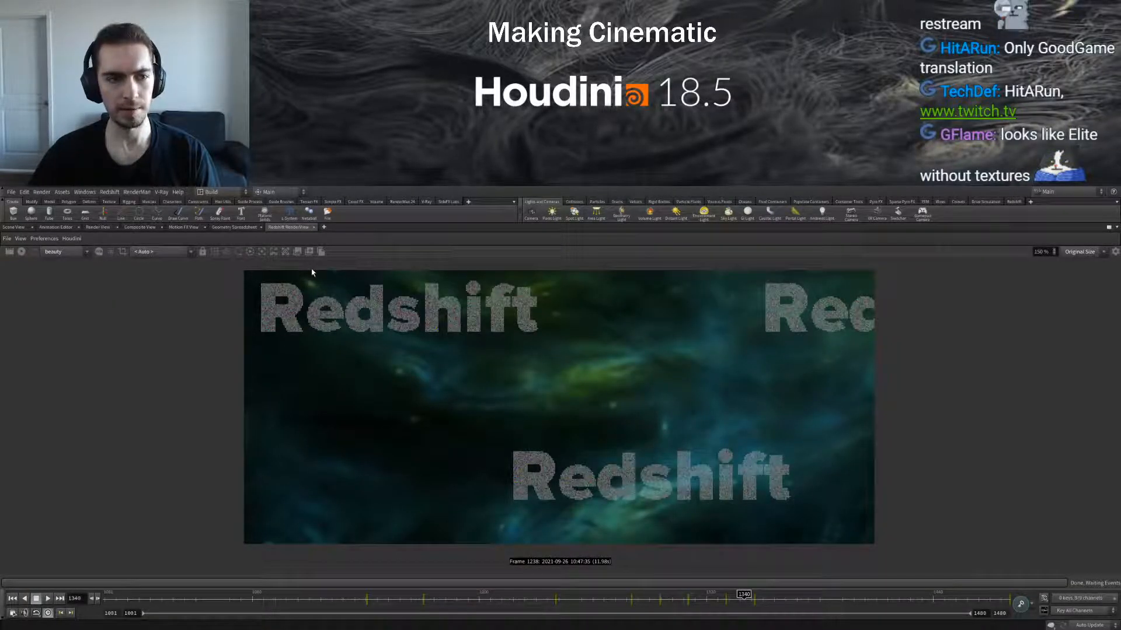
{"action": "left_click", "coordinate": [14, 227]}
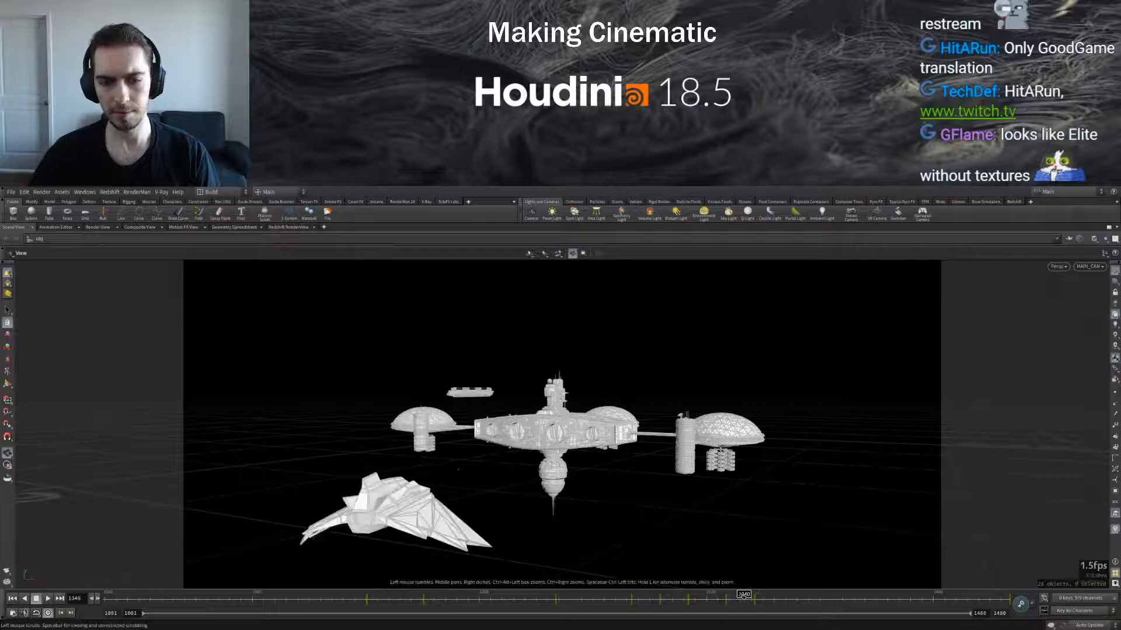
{"action": "mouse_move", "coordinate": [748, 597]}
{"action": "left_mouse_down"}
{"action": "mouse_move", "coordinate": [757, 596]}
{"action": "mouse_move", "coordinate": [718, 595]}
{"action": "mouse_move", "coordinate": [745, 596]}
{"action": "left_mouse_up"}
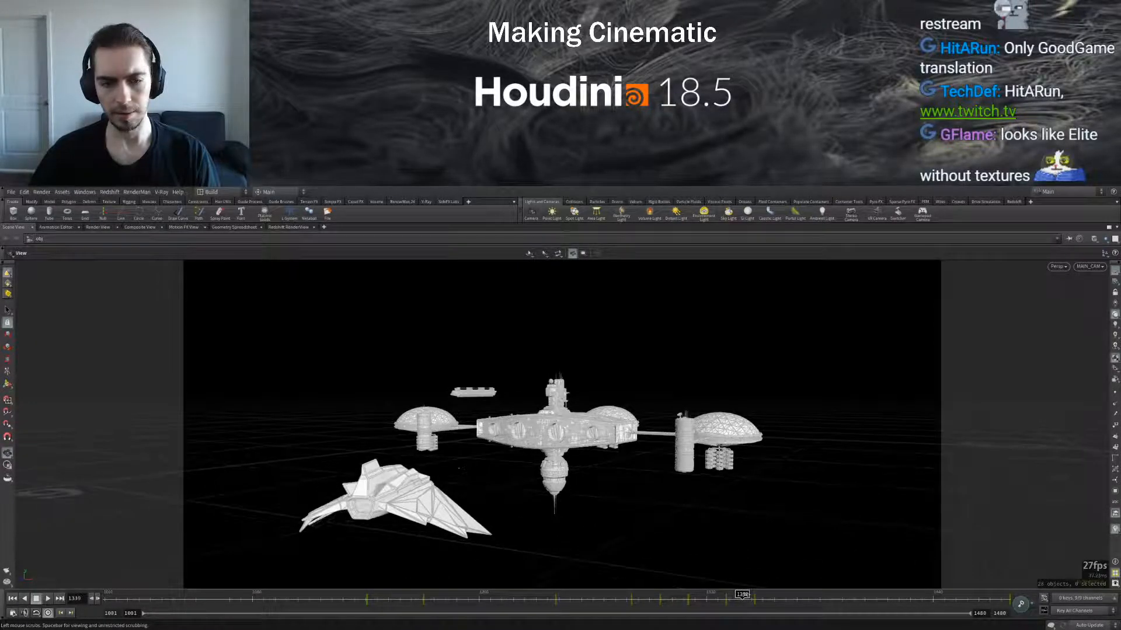
{"action": "left_click", "coordinate": [293, 228]}
{"action": "left_click", "coordinate": [21, 252]}
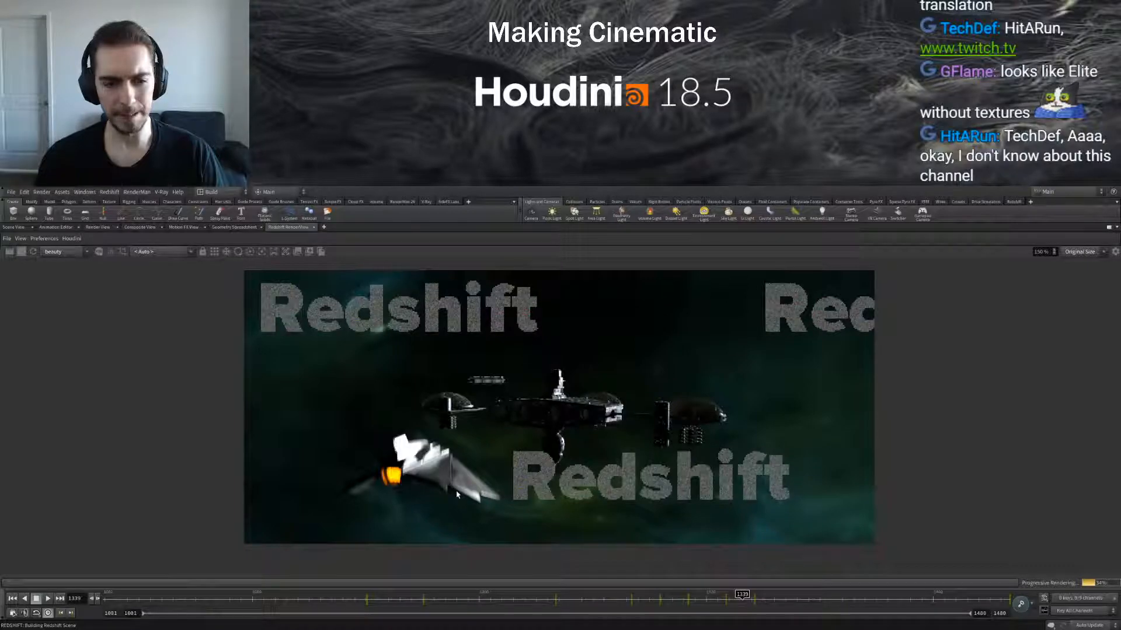
Move the timeline to frame 1342 and render that frame in the Redshift RenderView
{"action": "left_click", "coordinate": [28, 227]}
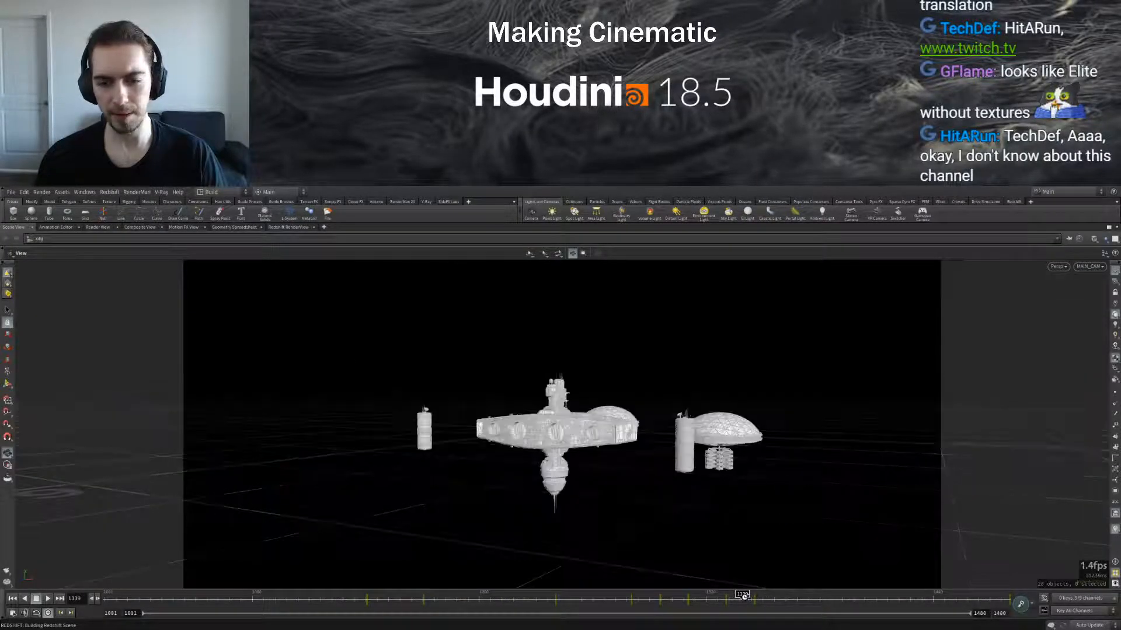
{"action": "left_click_drag", "start_coordinate": [741, 596], "coordinate": [748, 595]}
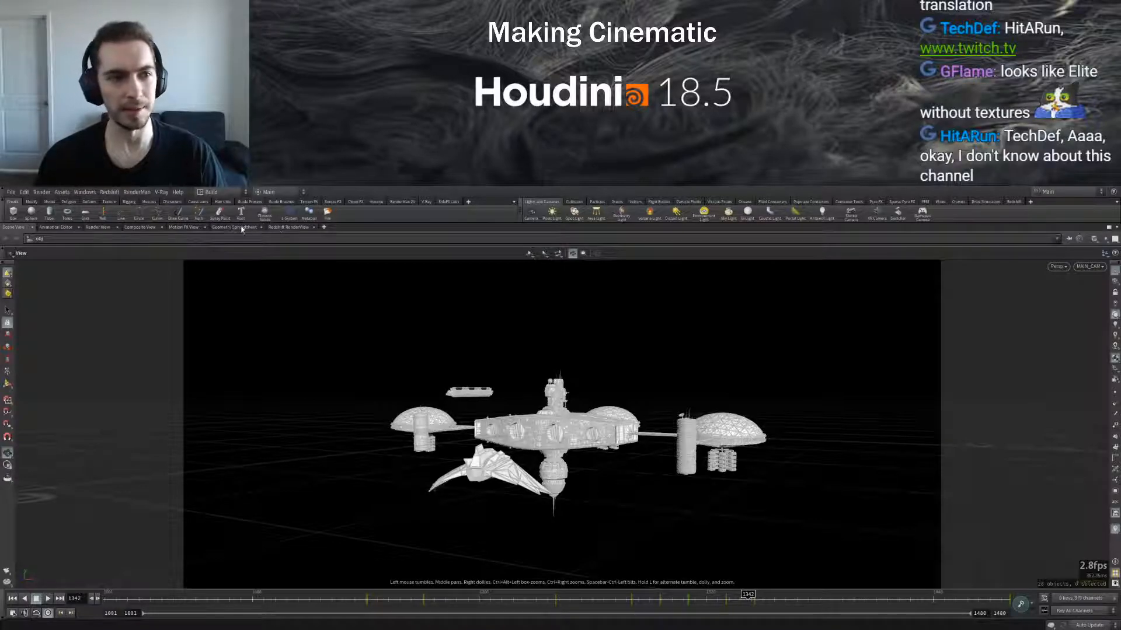
{"action": "left_click", "coordinate": [287, 227]}
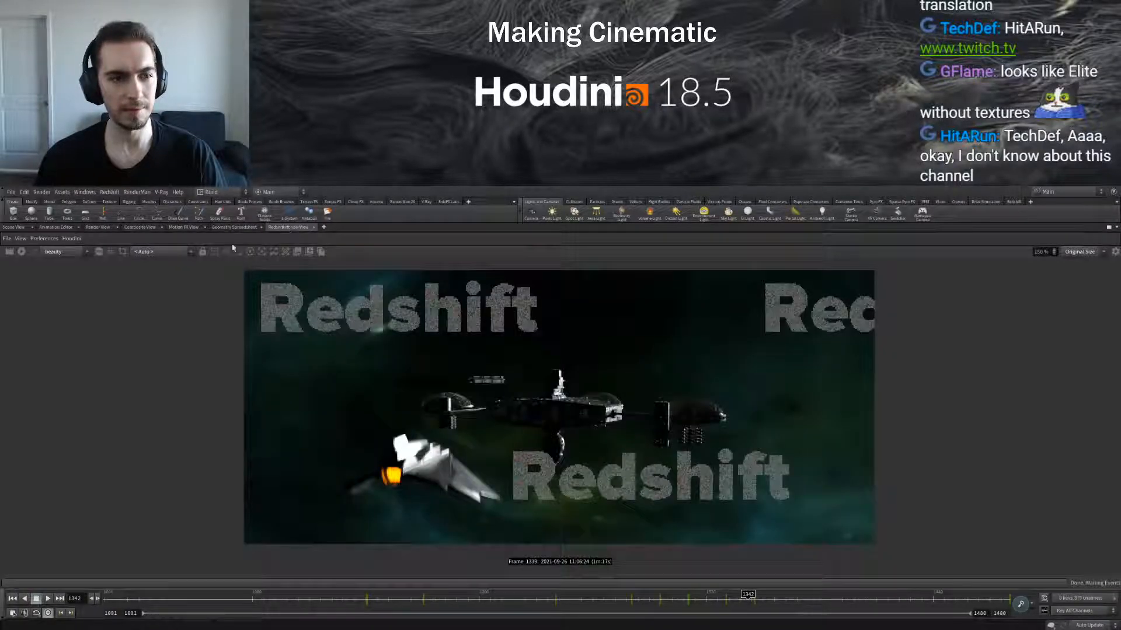
{"action": "left_click", "coordinate": [22, 252]}
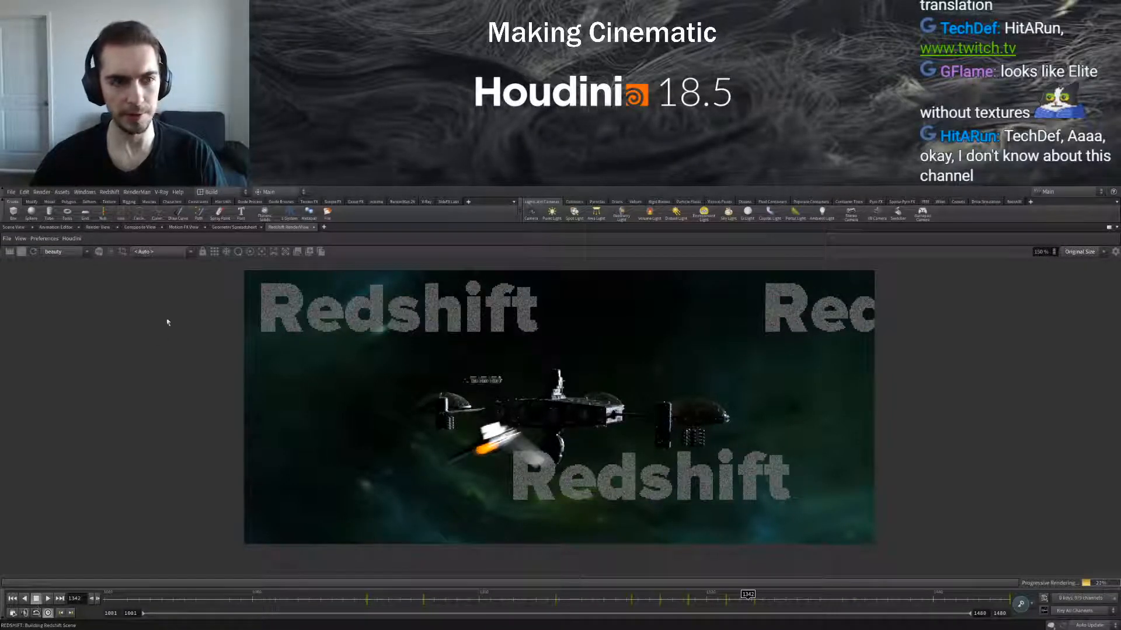
Return to the scene view, restore the layout with parameters and network, and look through MAIN_CAM
{"action": "left_click", "coordinate": [13, 227]}
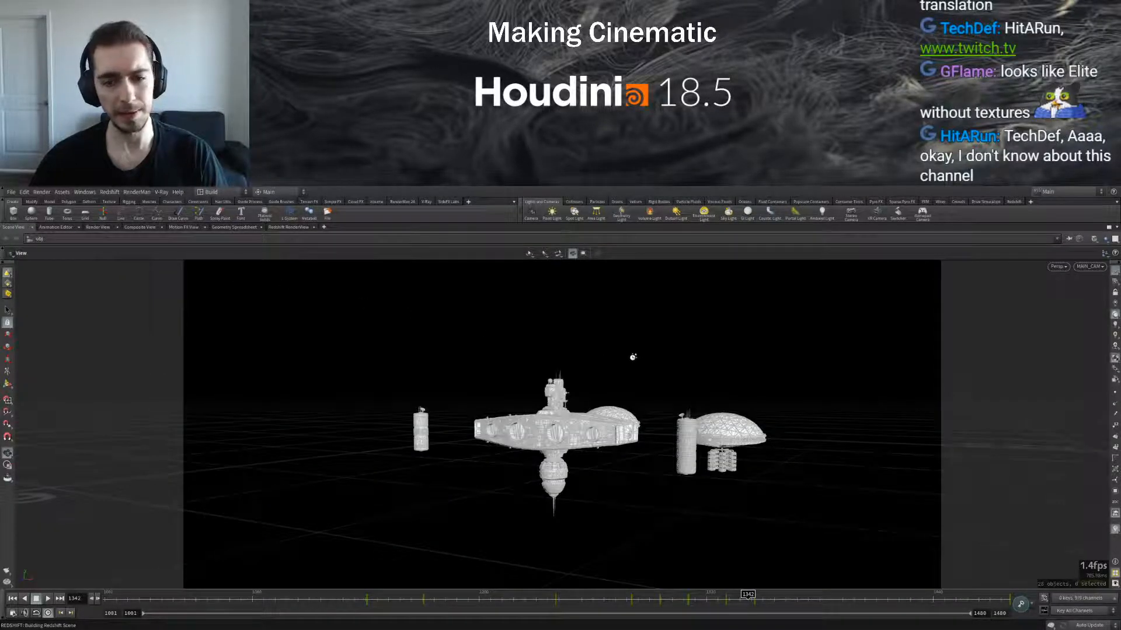
{"action": "key", "text": "ctrl+b"}
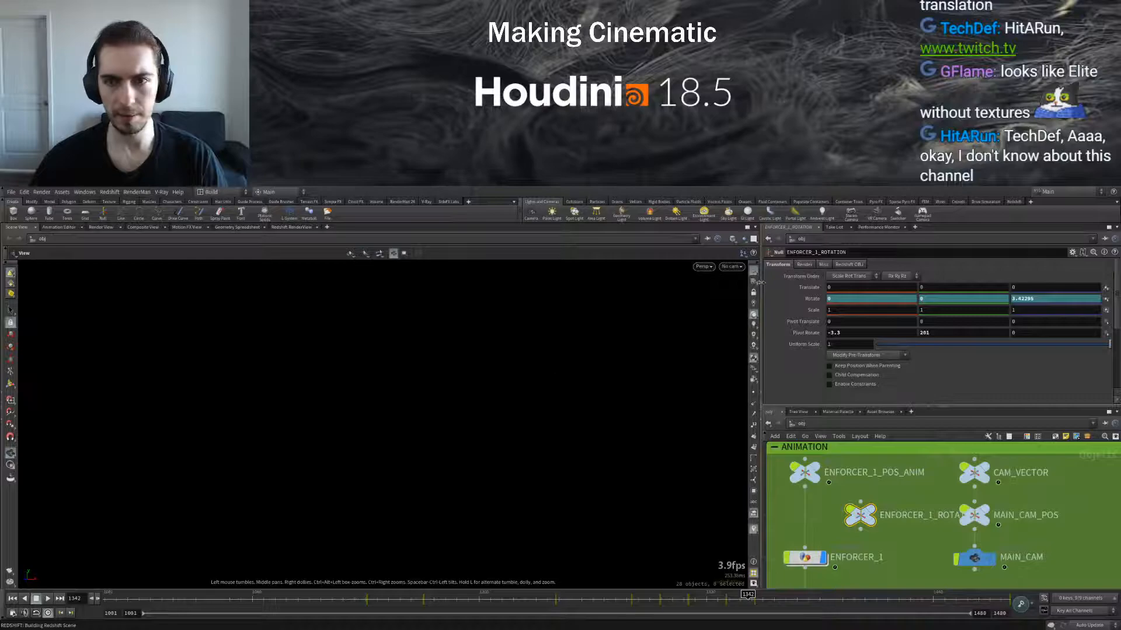
{"action": "left_click", "coordinate": [737, 268]}
{"action": "left_click", "coordinate": [682, 372]}
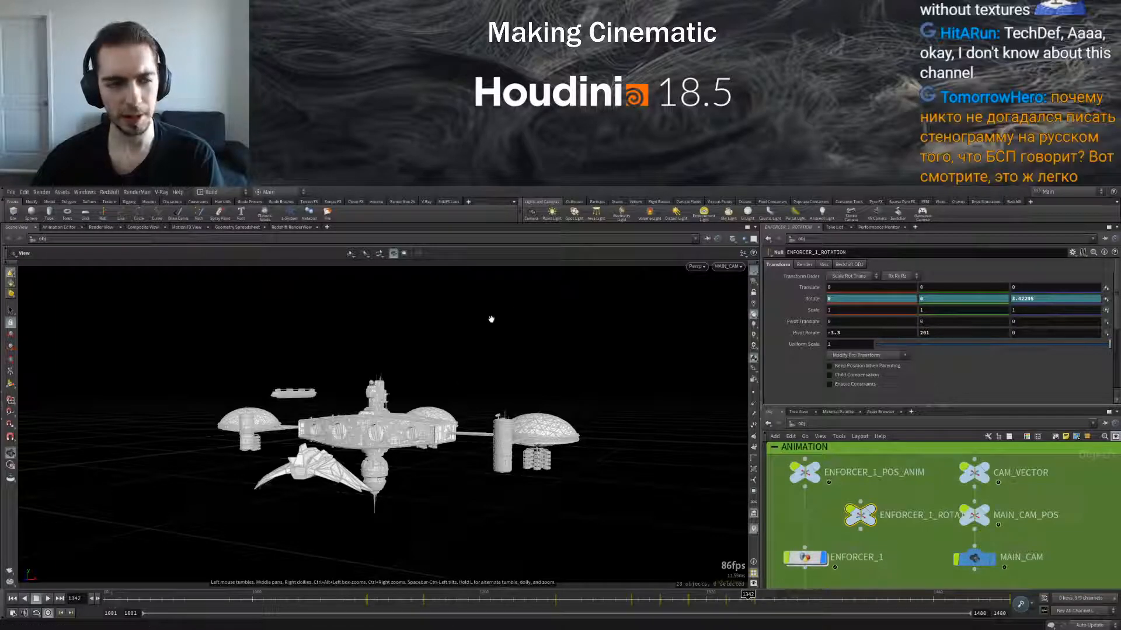
Move the timeline to frame 1155 and render the Enforcer ship in the Redshift RenderView
{"action": "left_click_drag", "start_coordinate": [453, 601], "coordinate": [394, 598]}
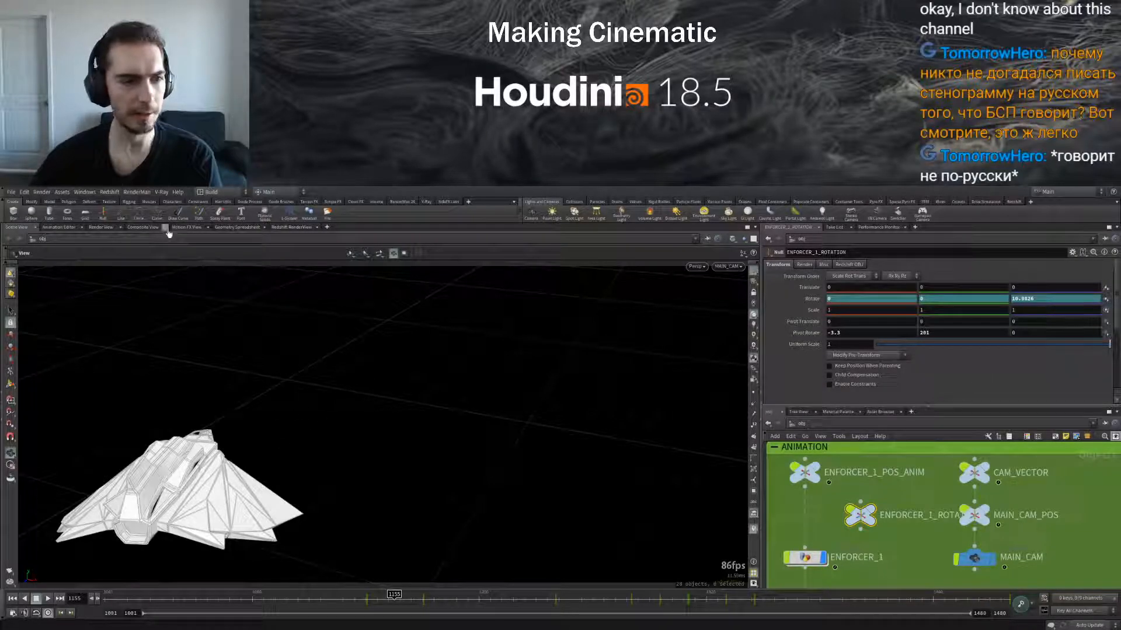
{"action": "left_click", "coordinate": [285, 227]}
{"action": "left_click", "coordinate": [27, 254]}
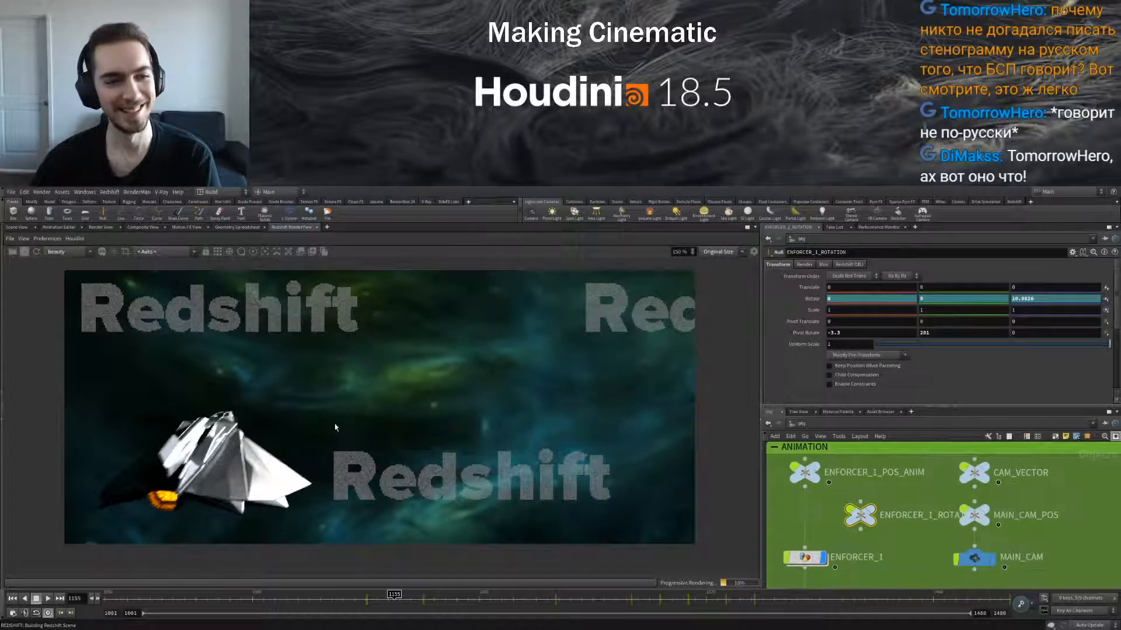
Show the render view's display settings, test the Streak post effect, switch it off and enable Flare instead
{"action": "left_click", "coordinate": [753, 251]}
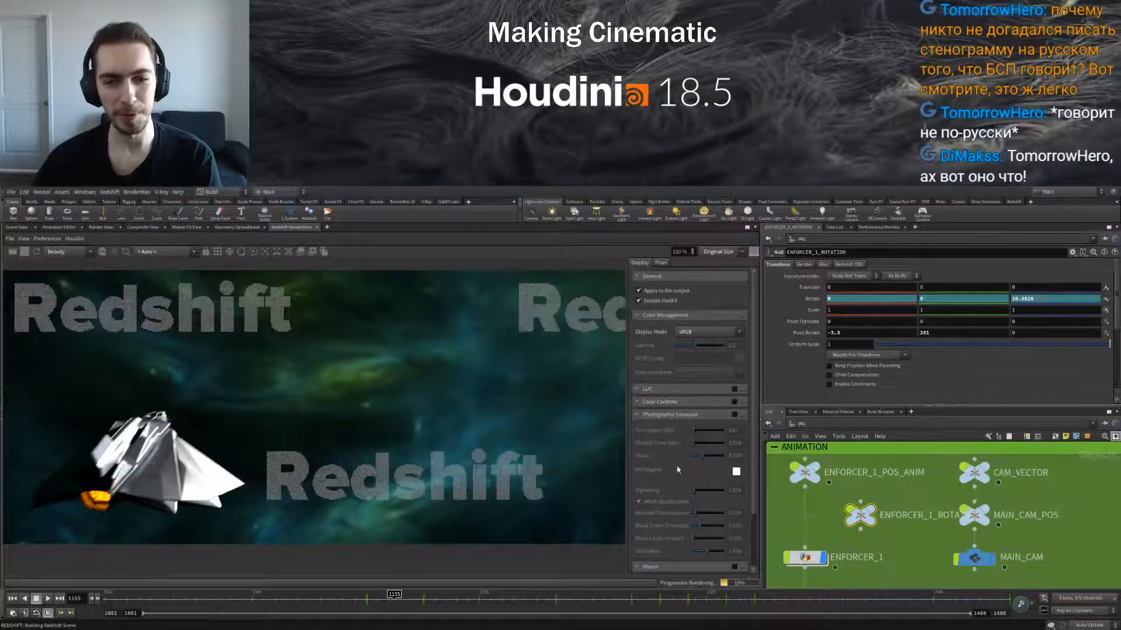
{"action": "left_click", "coordinate": [638, 415]}
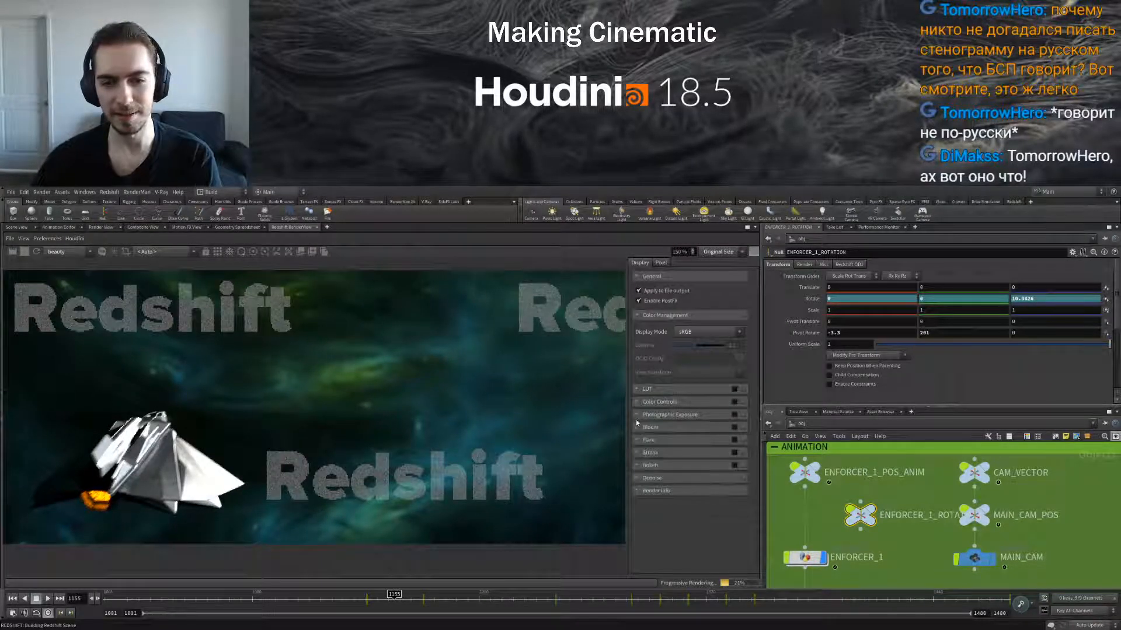
{"action": "left_click", "coordinate": [635, 452]}
{"action": "left_click", "coordinate": [735, 454]}
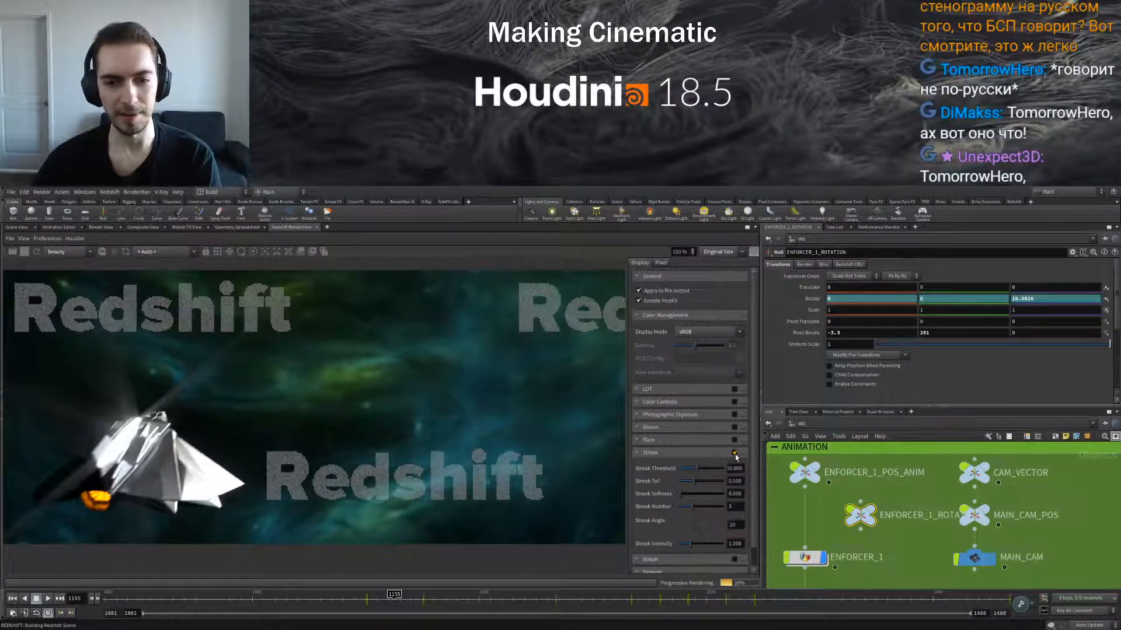
{"action": "left_click", "coordinate": [734, 453]}
{"action": "left_click", "coordinate": [735, 440]}
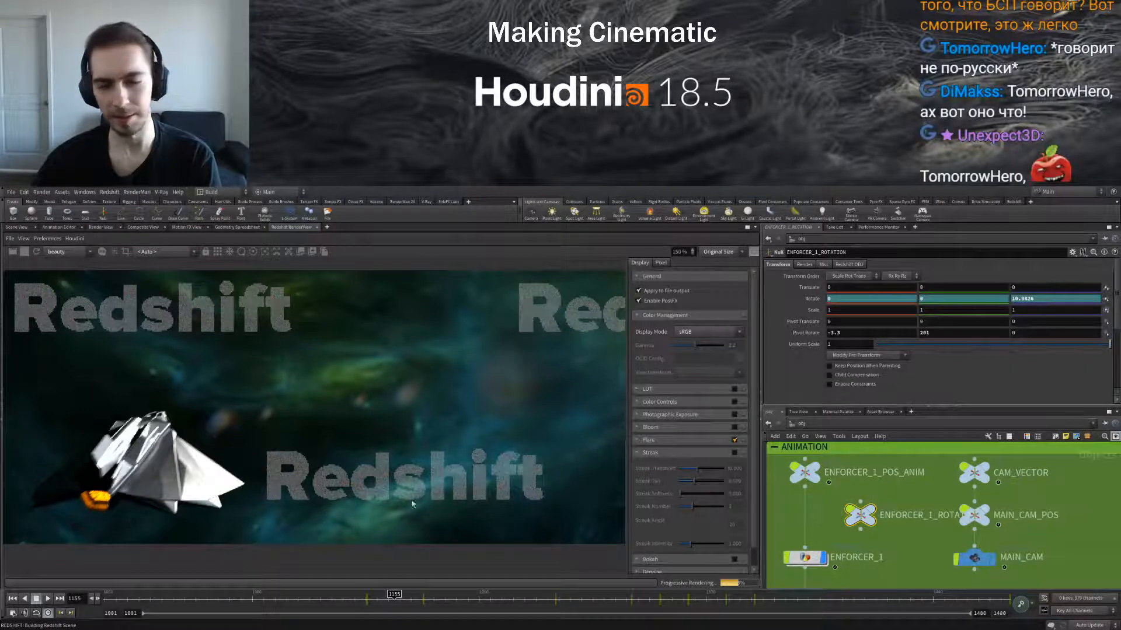
Go to the material network, enter the RS_ENFORCER_ENGINE_MTL material and select its Incandescent1 node
{"action": "key", "text": "5"}
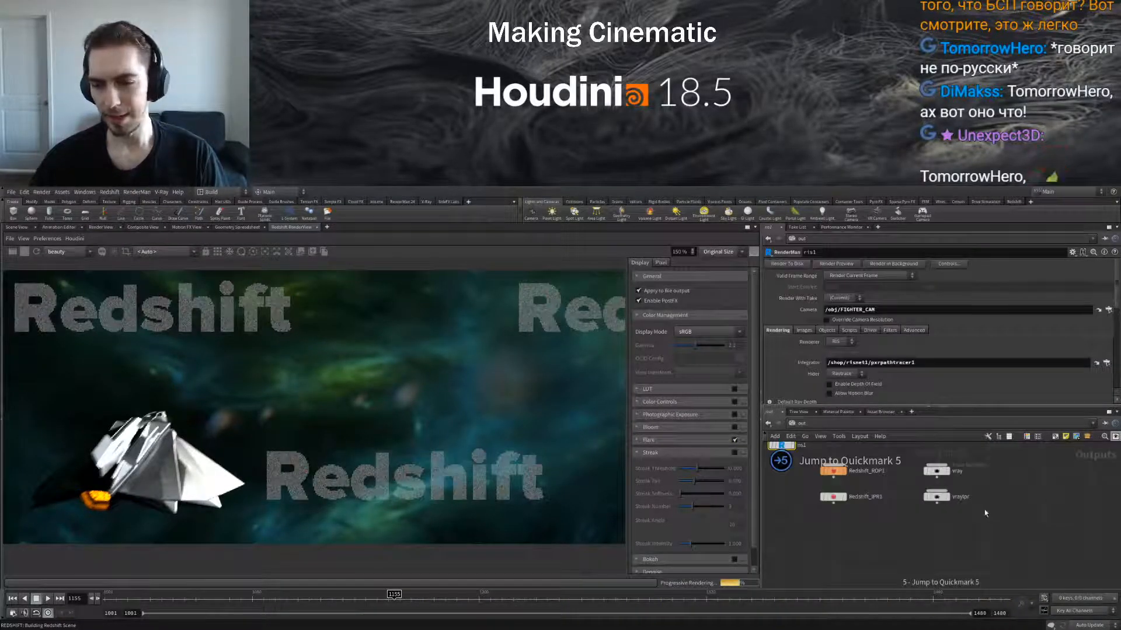
{"action": "key", "text": "4"}
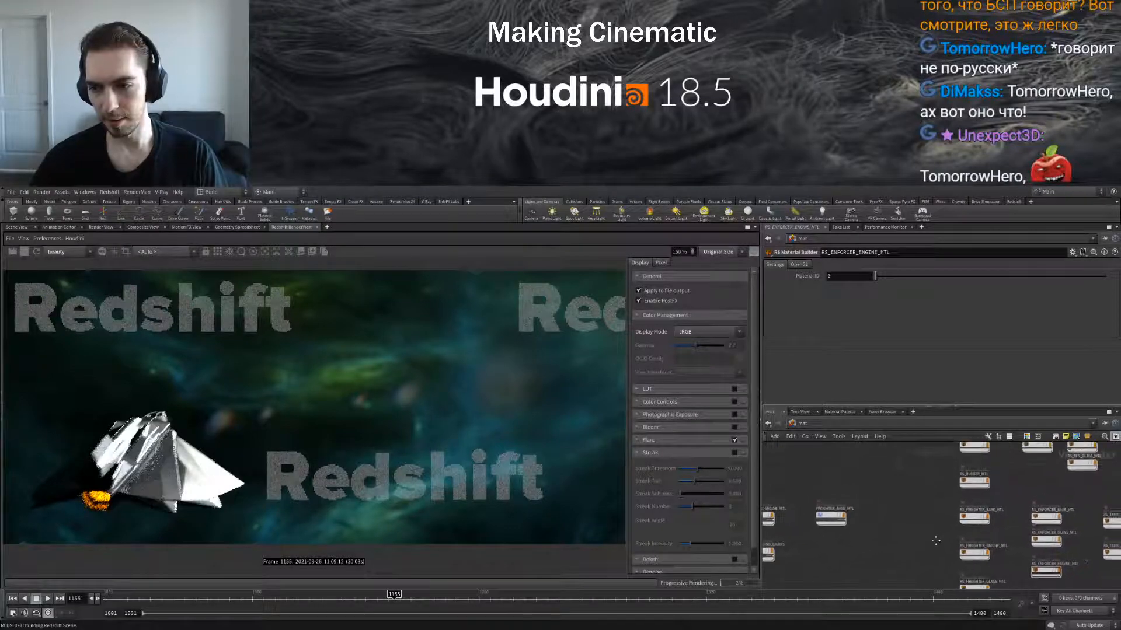
{"action": "scroll", "coordinate": [937, 534], "scroll_direction": "down", "scroll_amount": 3}
{"action": "scroll", "coordinate": [952, 511], "scroll_direction": "up", "scroll_amount": 2}
{"action": "scroll", "coordinate": [1051, 493], "scroll_direction": "up", "scroll_amount": 3}
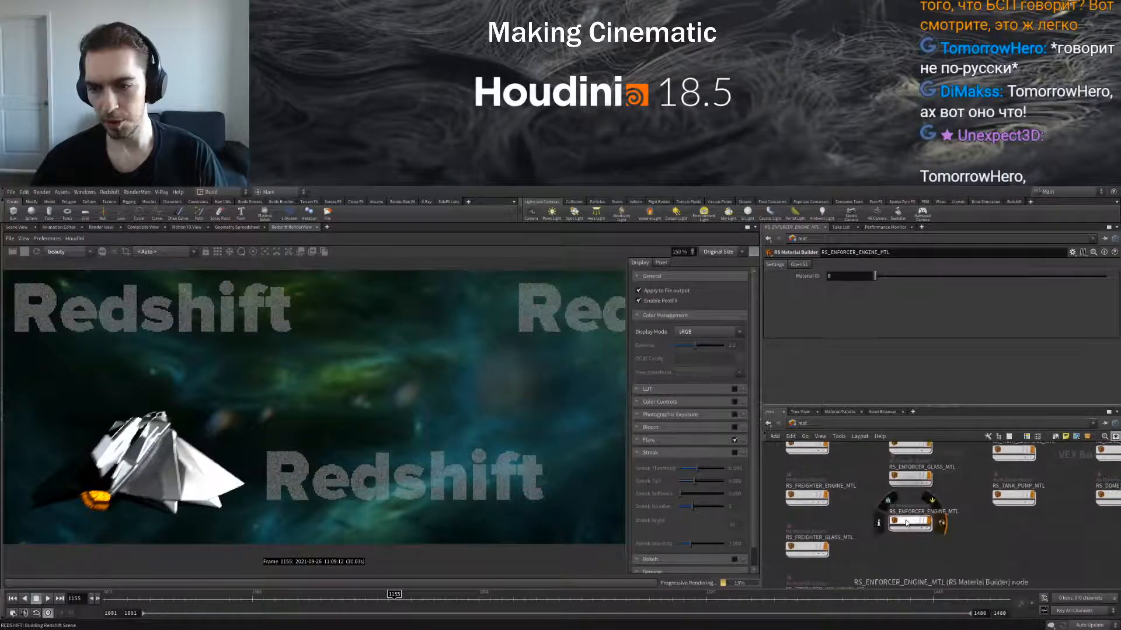
{"action": "double_click", "coordinate": [906, 522]}
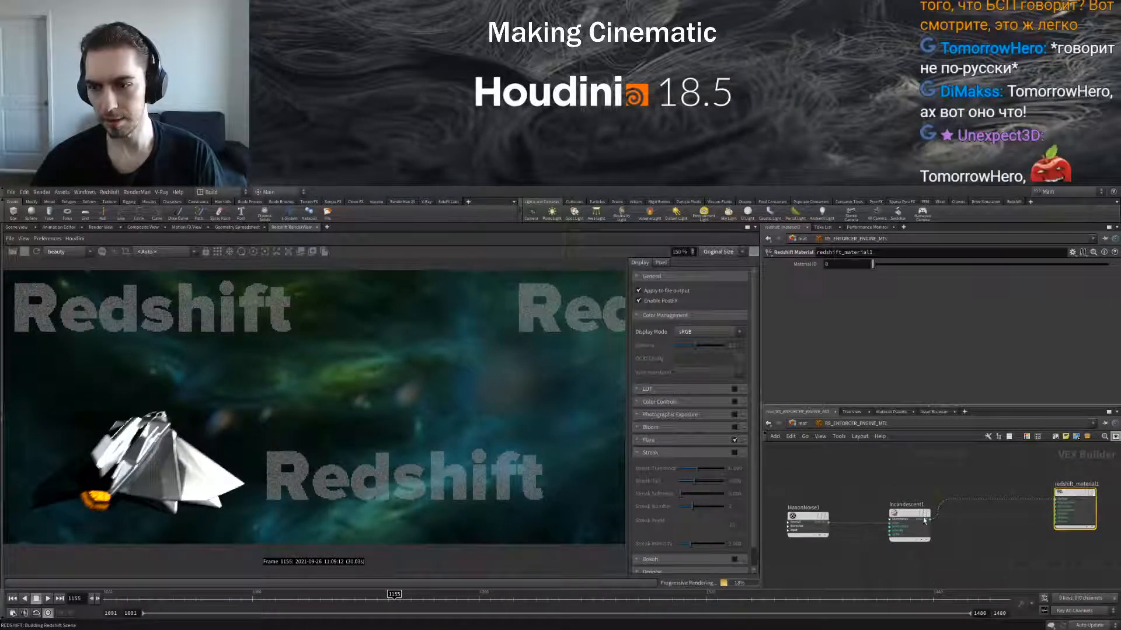
{"action": "left_click", "coordinate": [905, 517]}
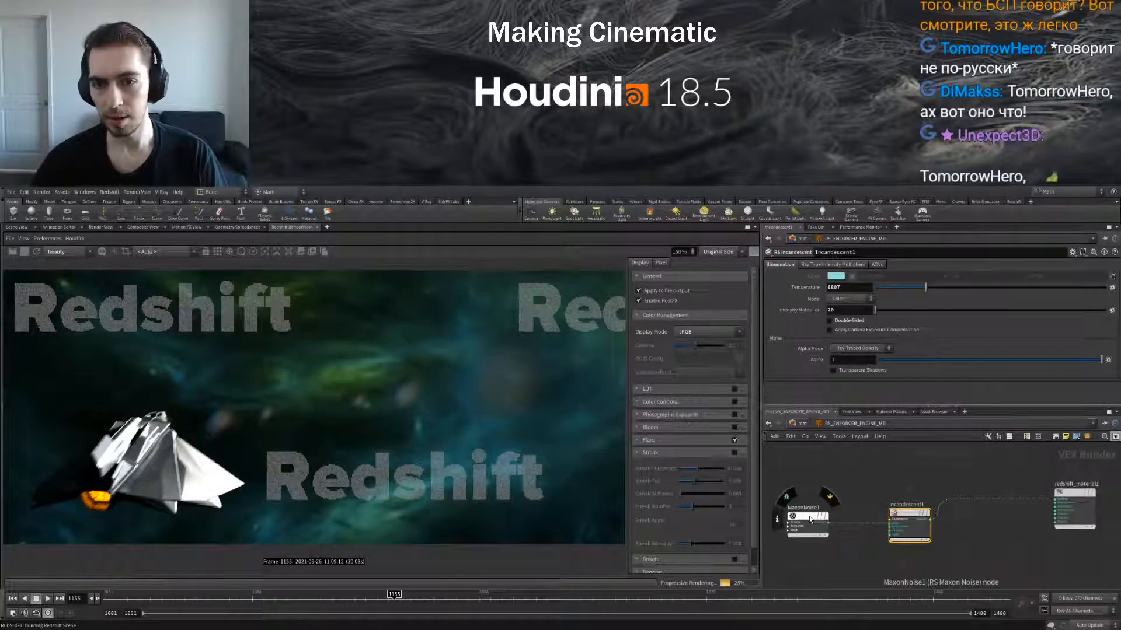
{"action": "scroll", "coordinate": [893, 524], "scroll_direction": "up", "scroll_amount": 3}
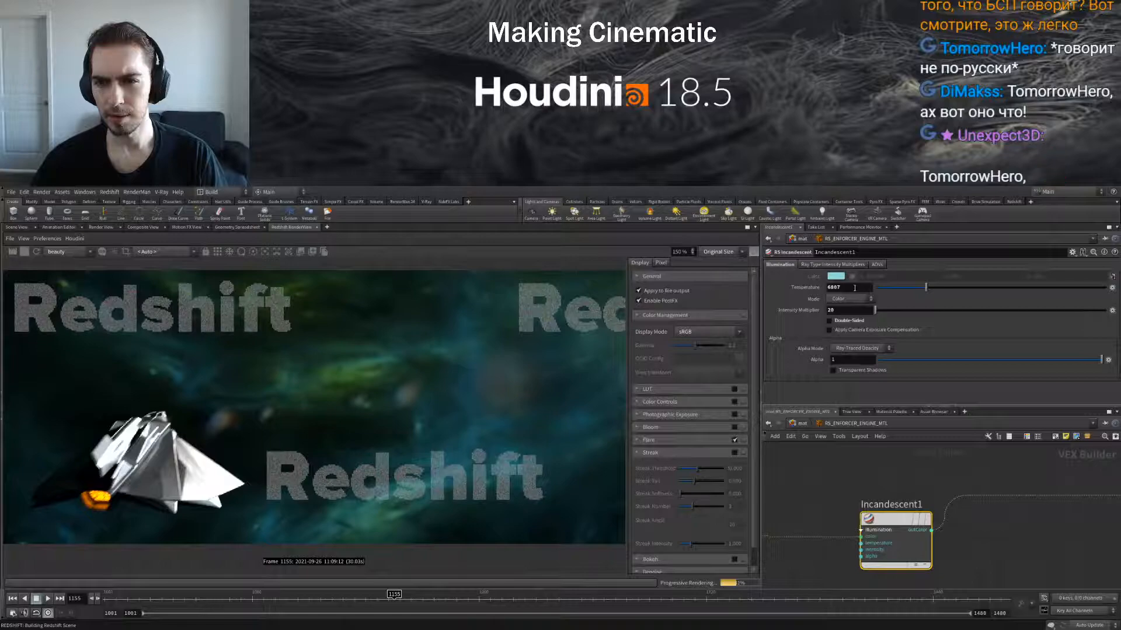
Set the temperature of the engine material's Incandescent1 node to 8000
{"action": "left_click_drag", "start_coordinate": [854, 288], "coordinate": [823, 287]}
{"action": "type", "text": "8000"}
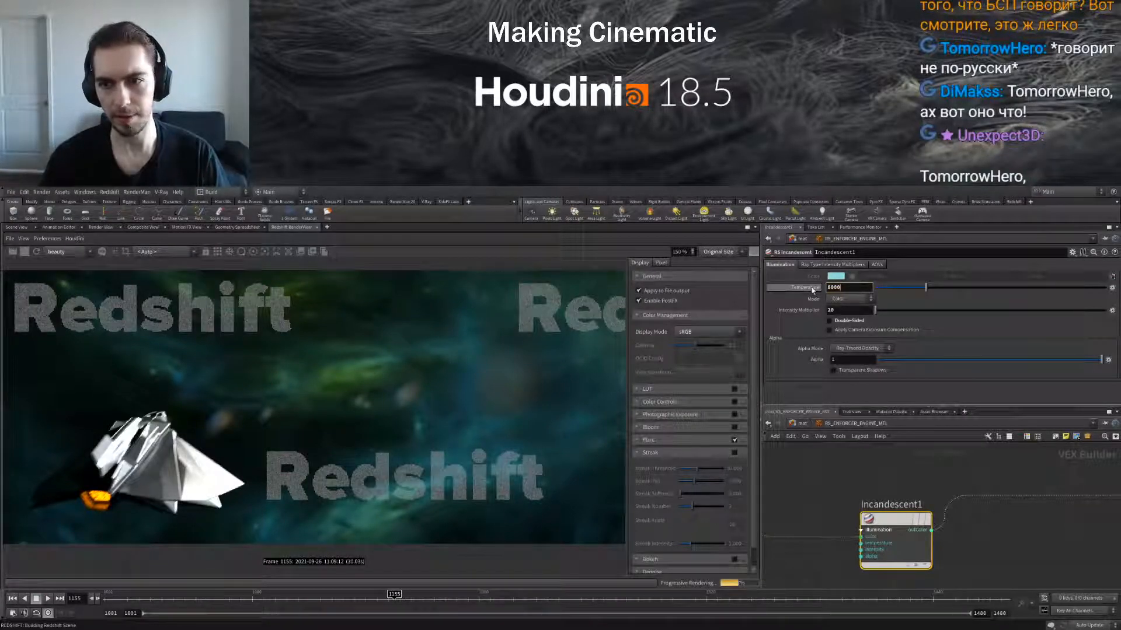
{"action": "key", "text": "Return"}
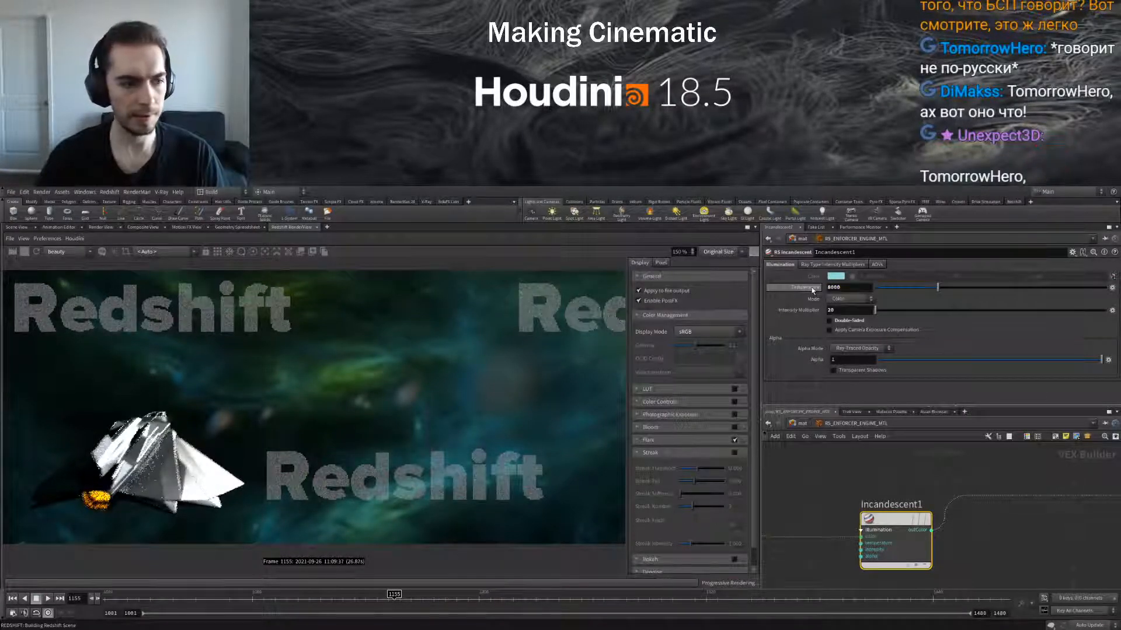
Select the MaxonNoise1 node and change its Color 2 to a pale yellow of 1, 0.8246, 0.416
{"action": "middle_click_drag", "start_coordinate": [834, 498], "coordinate": [924, 463]}
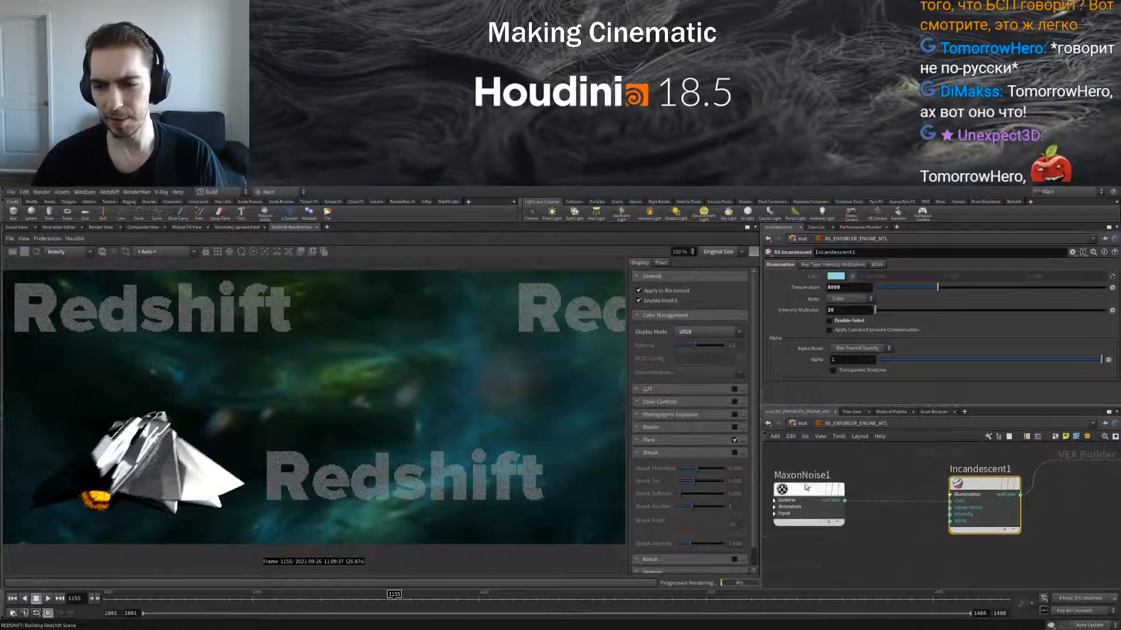
{"action": "left_click", "coordinate": [808, 493]}
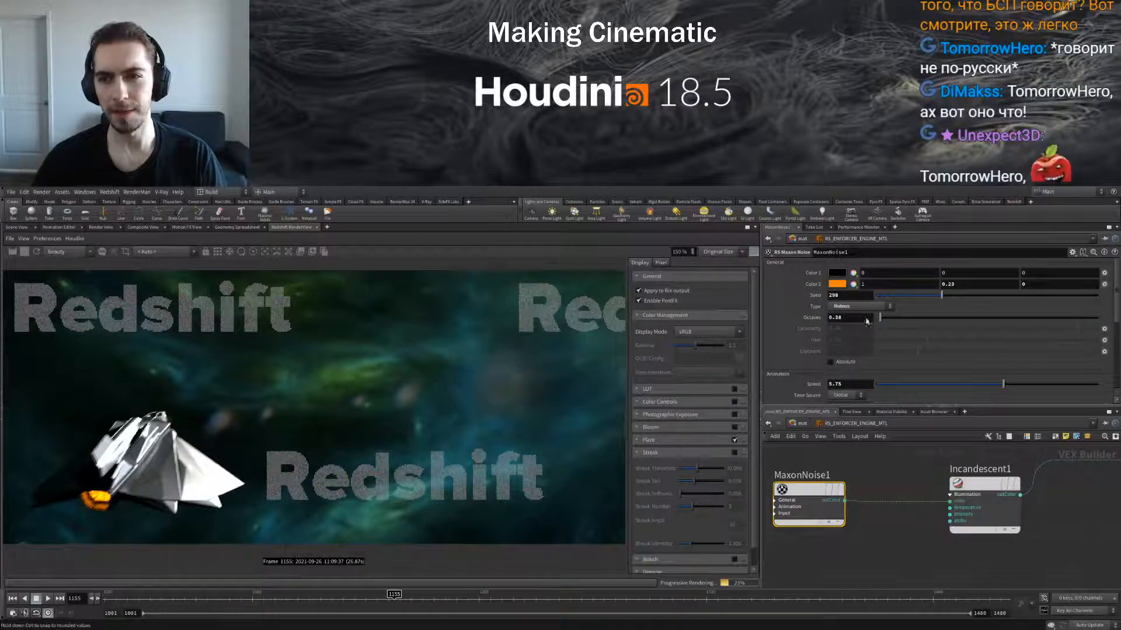
{"action": "key", "text": "ctrl+z"}
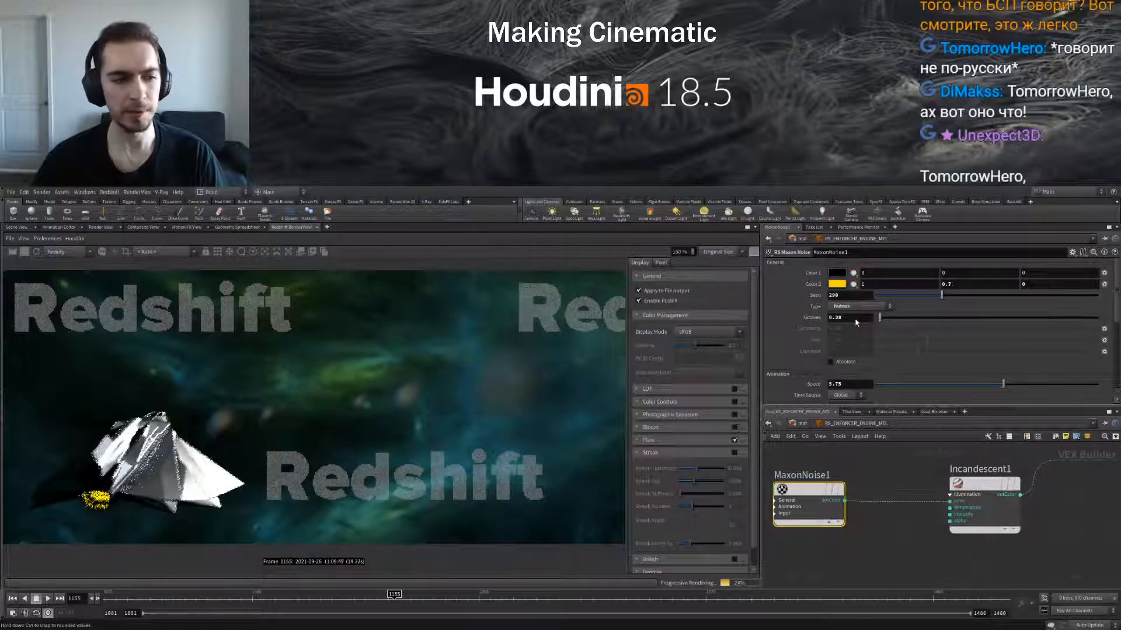
{"action": "key", "text": "ctrl+z"}
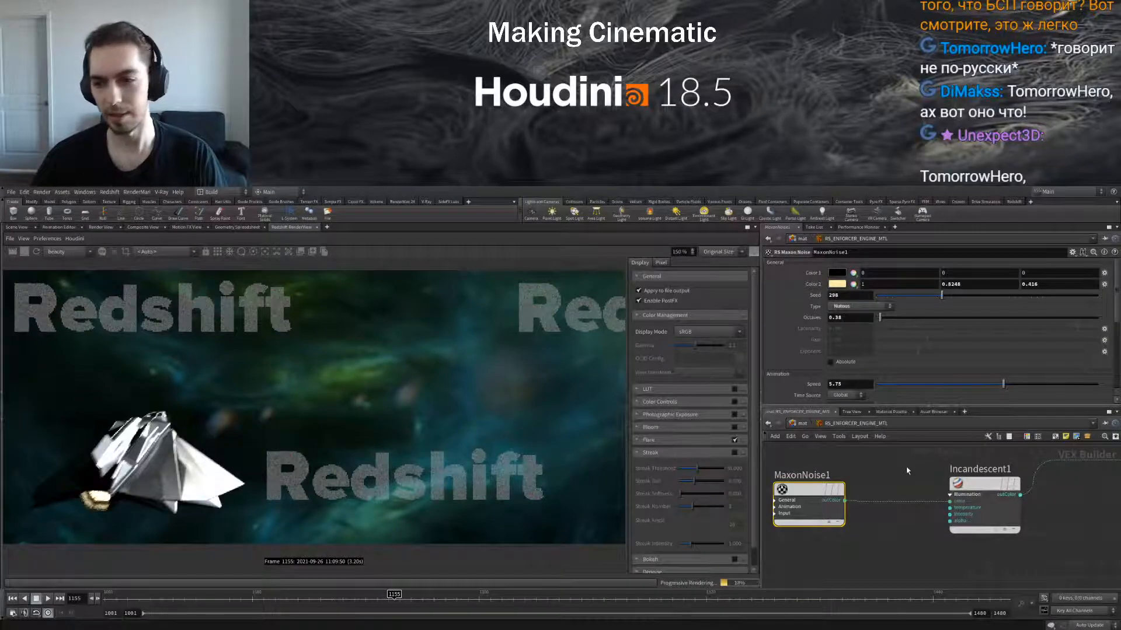
Return to the object network, move the scene's timeline to frame 1233 and render that frame in the Redshift RenderView
{"action": "key", "text": "1"}
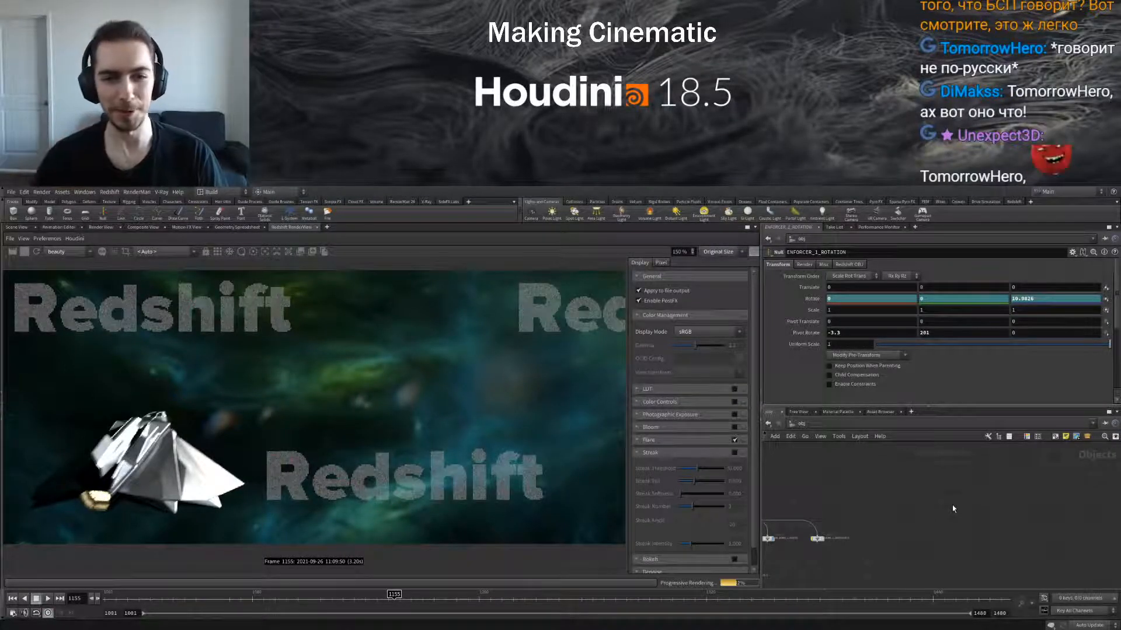
{"action": "scroll", "coordinate": [863, 473], "scroll_direction": "down", "scroll_amount": 4}
{"action": "middle_click_drag", "start_coordinate": [866, 475], "coordinate": [956, 508]}
{"action": "middle_click_drag", "start_coordinate": [898, 488], "coordinate": [1029, 496]}
{"action": "scroll", "coordinate": [1027, 501], "scroll_direction": "up", "scroll_amount": 2}
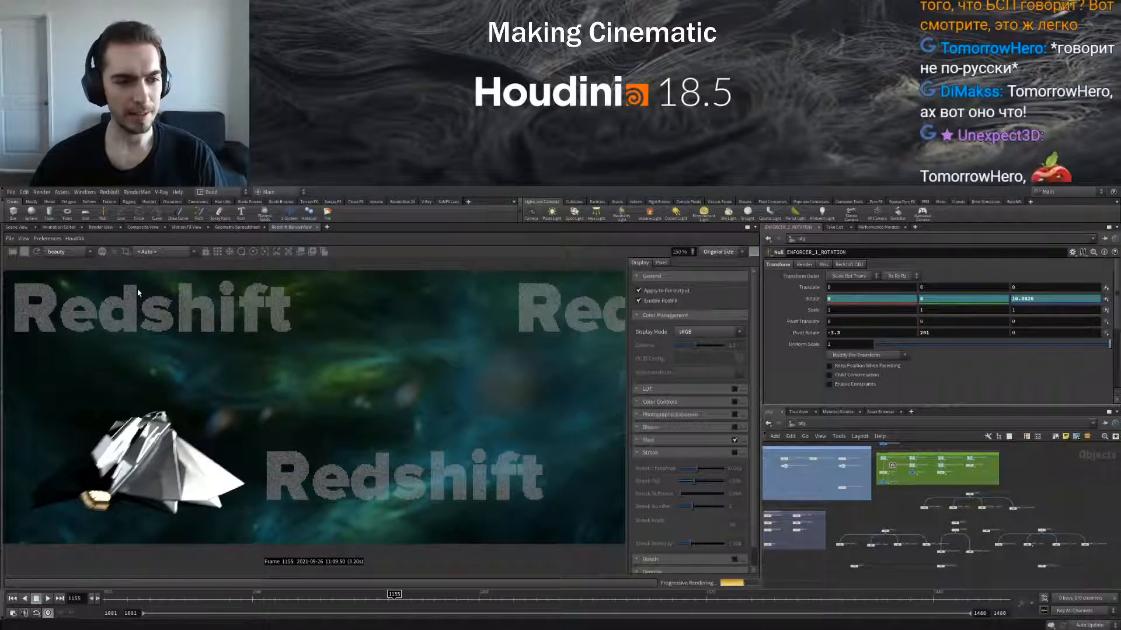
{"action": "left_click", "coordinate": [18, 228]}
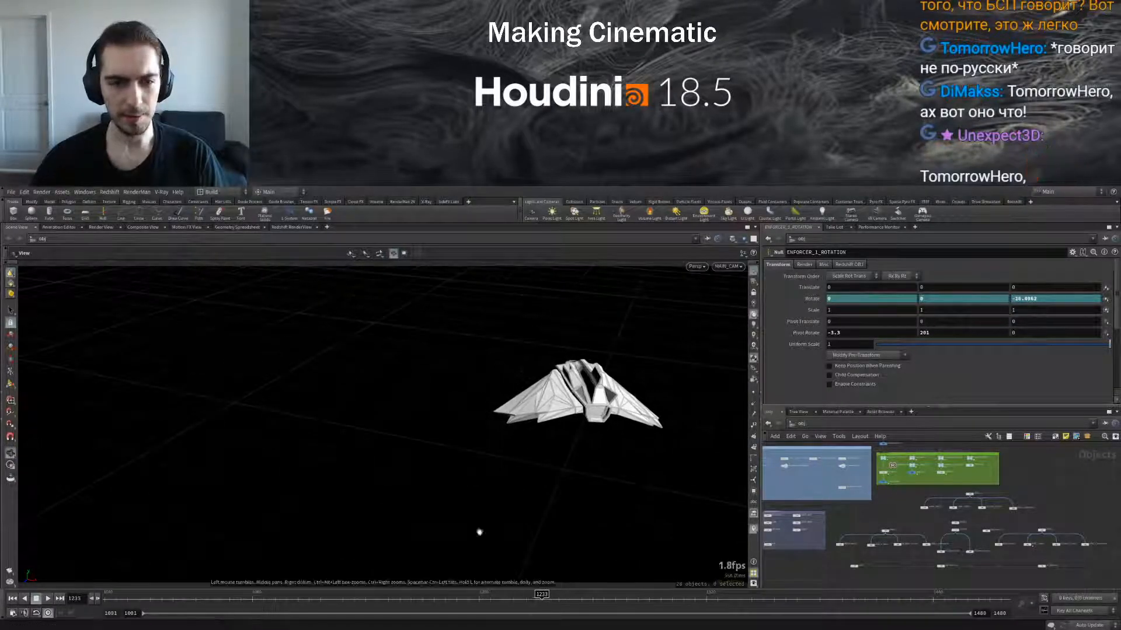
{"action": "left_click", "coordinate": [293, 227]}
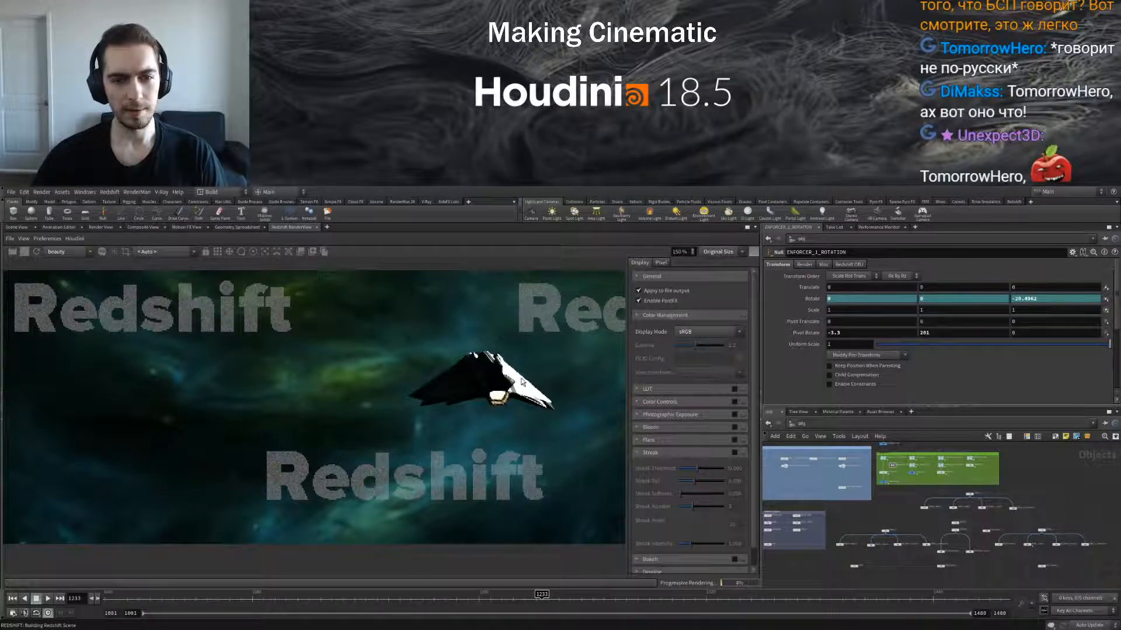
Inspect the rendered ship up close, enable Photographic Exposure and set its f-stop to about 12
{"action": "scroll", "coordinate": [521, 382], "scroll_direction": "up", "scroll_amount": 3}
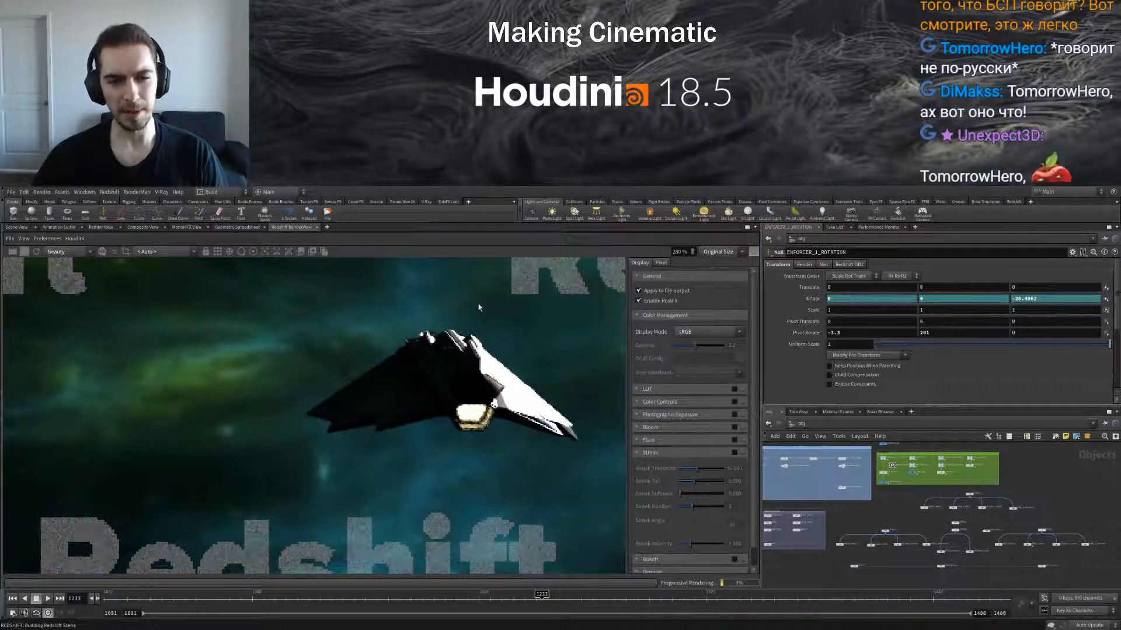
{"action": "scroll", "coordinate": [581, 292], "scroll_direction": "down", "scroll_amount": 4}
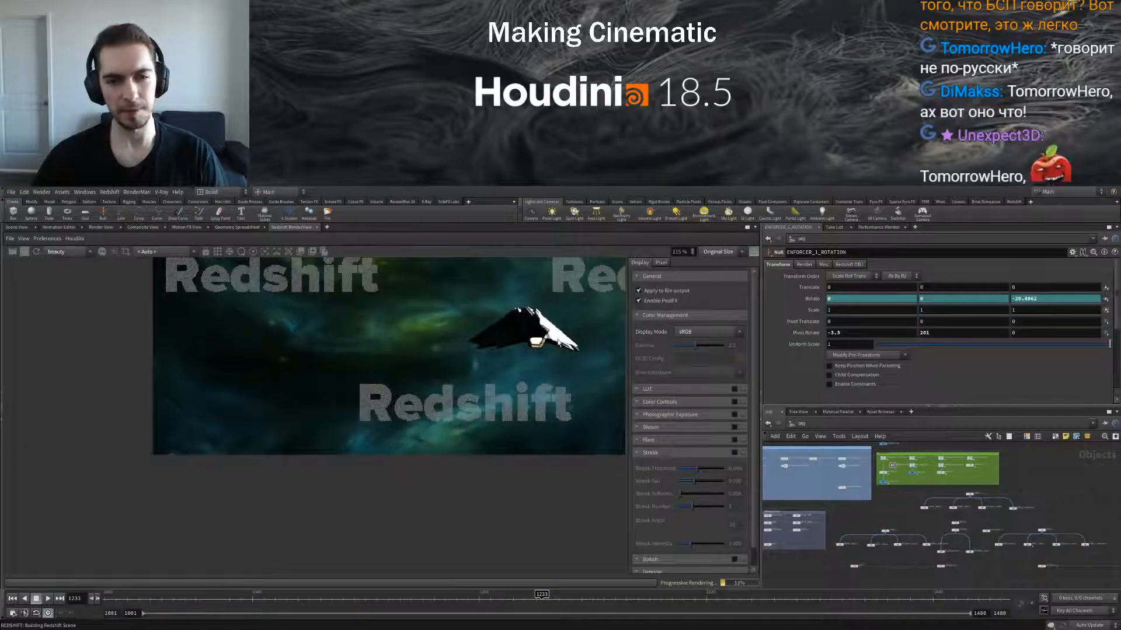
{"action": "scroll", "coordinate": [575, 305], "scroll_direction": "up", "scroll_amount": 3}
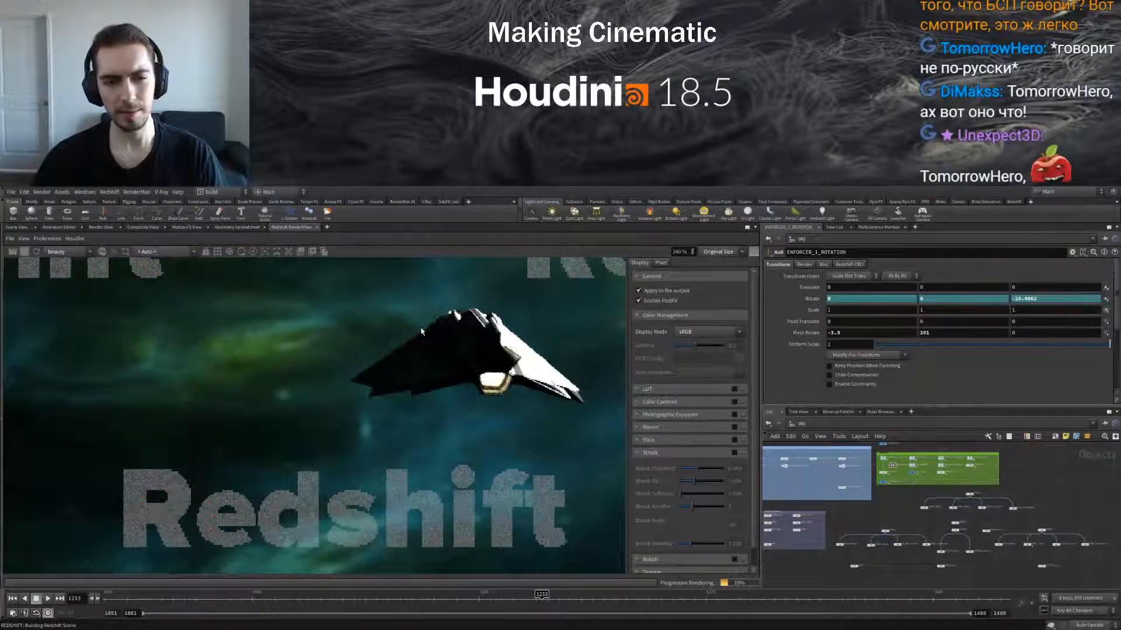
{"action": "scroll", "coordinate": [461, 363], "scroll_direction": "up", "scroll_amount": 3}
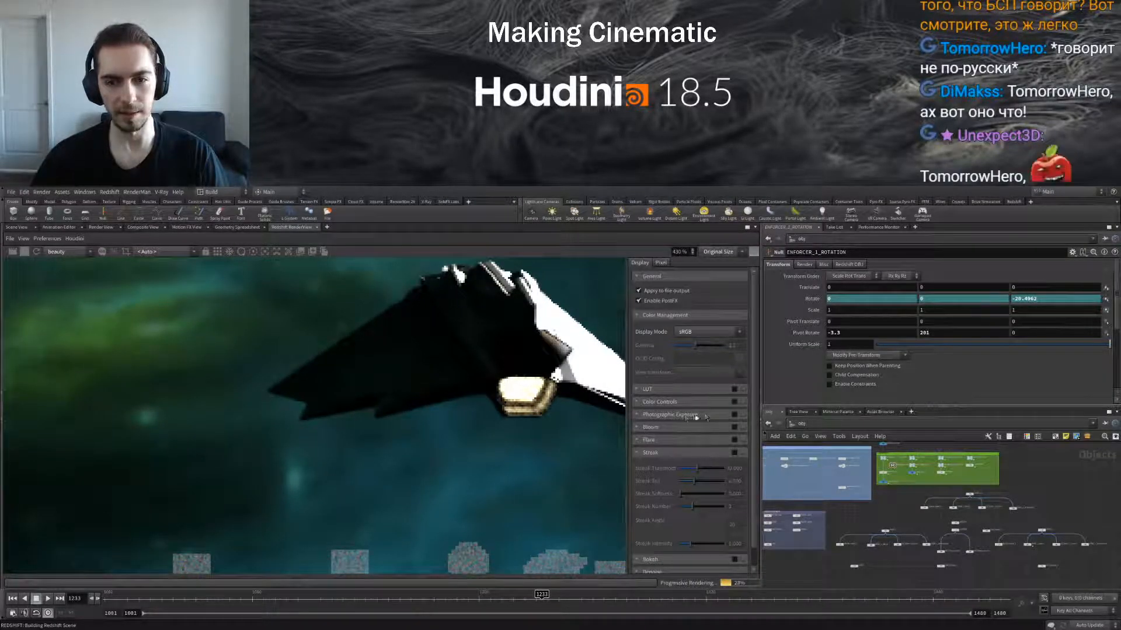
{"action": "left_click", "coordinate": [735, 415]}
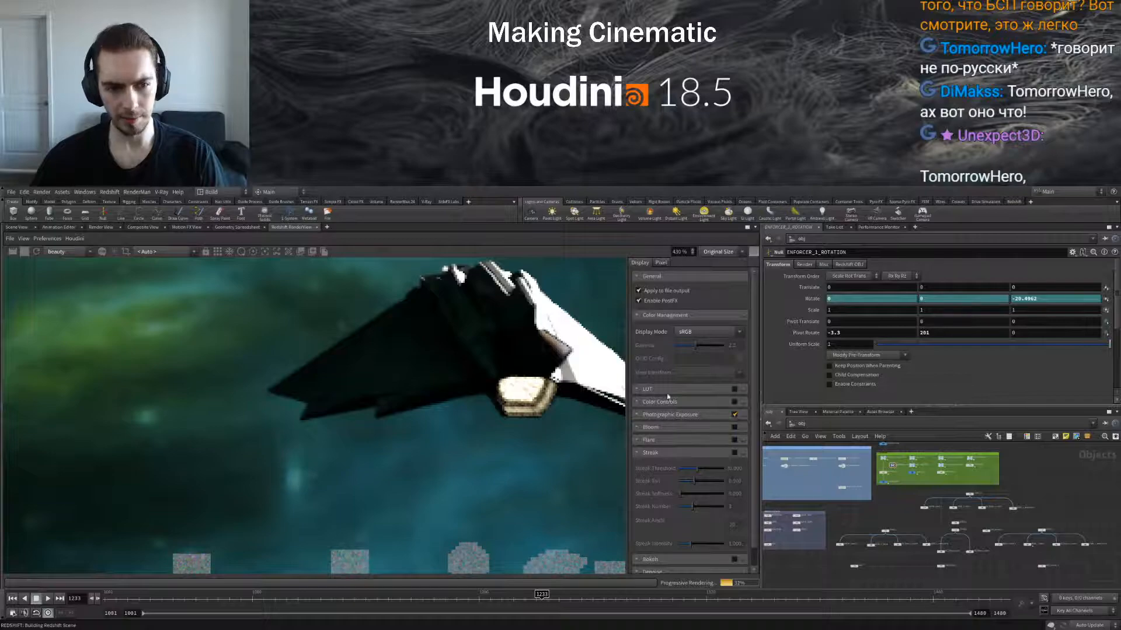
{"action": "scroll", "coordinate": [524, 382], "scroll_direction": "down", "scroll_amount": 3}
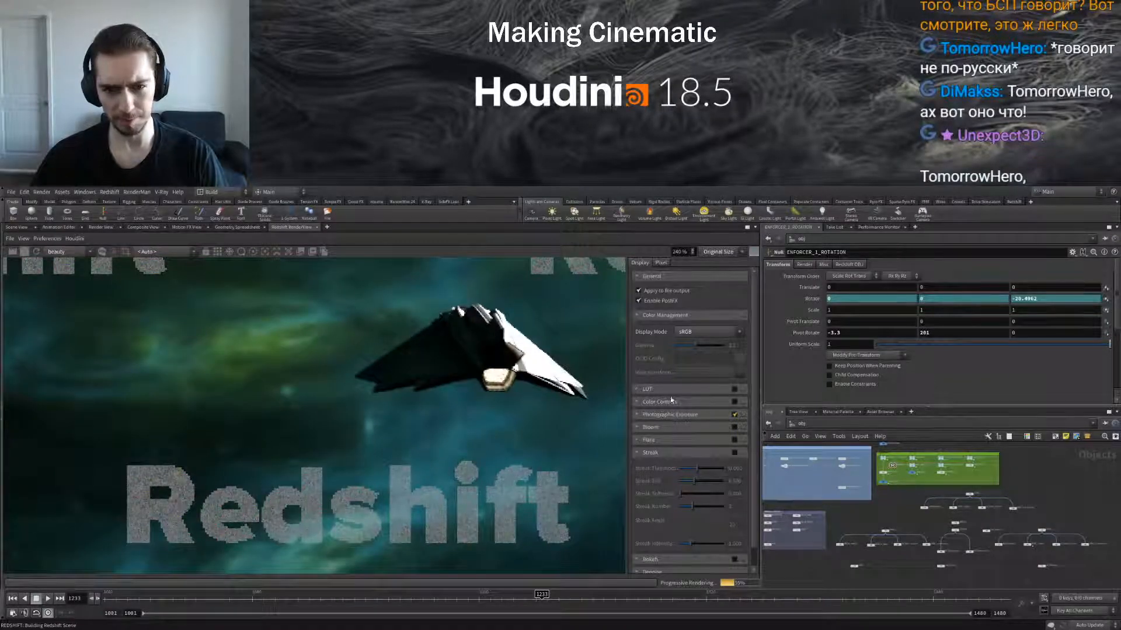
{"action": "left_click", "coordinate": [637, 415]}
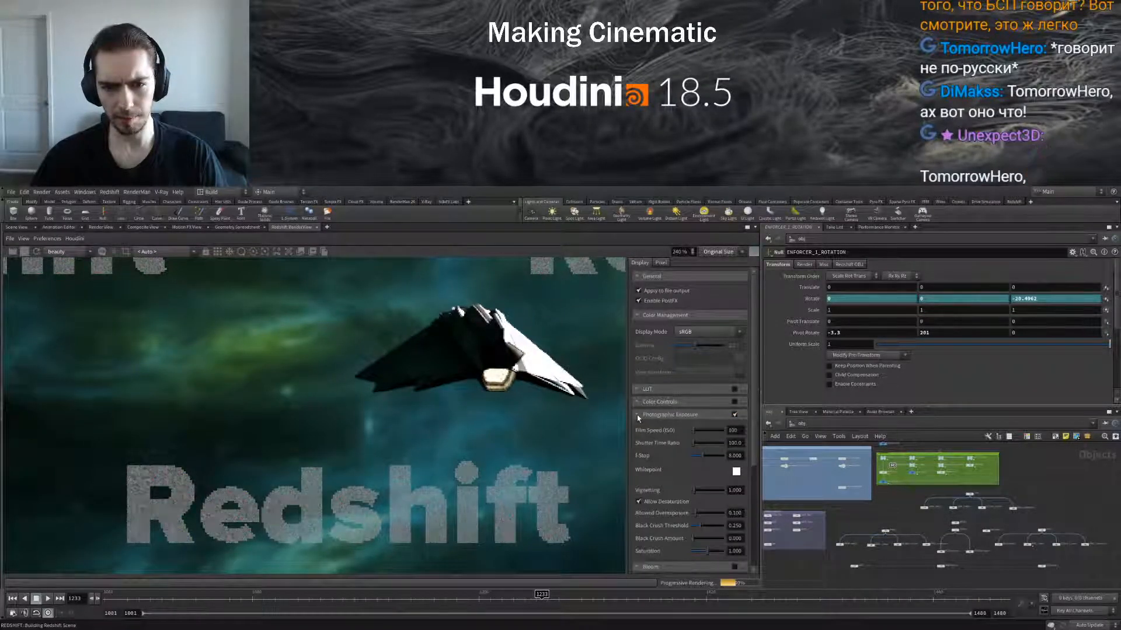
{"action": "mouse_move", "coordinate": [704, 456]}
{"action": "left_mouse_down"}
{"action": "mouse_move", "coordinate": [722, 456]}
{"action": "mouse_move", "coordinate": [709, 461]}
{"action": "left_mouse_up"}
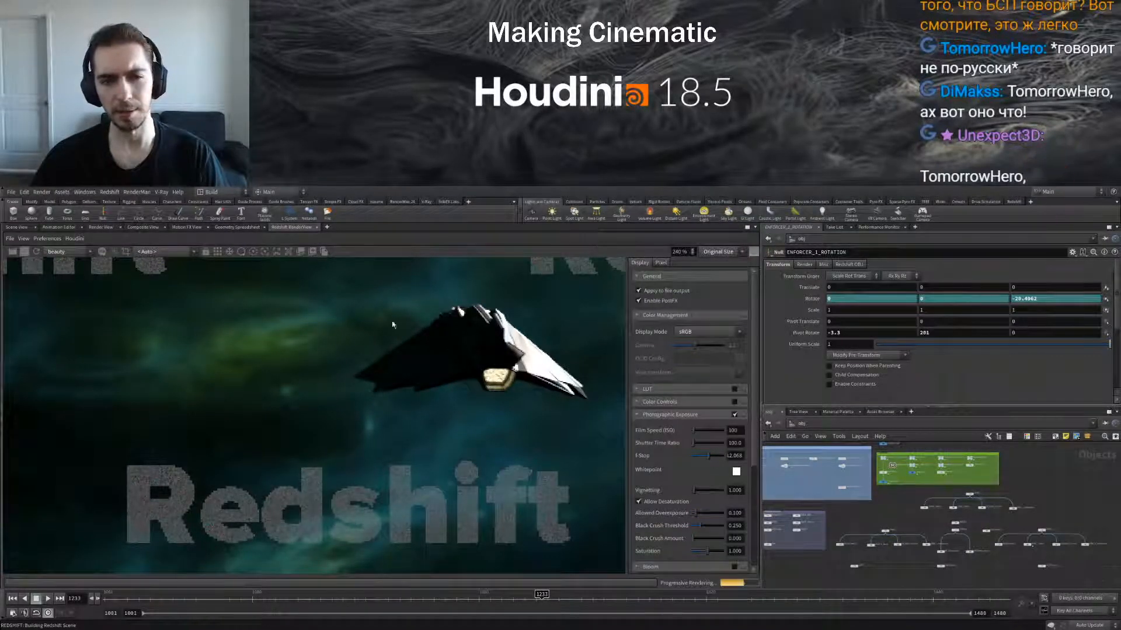
Enter RS_ENFORCER_BASE_MTL in the material network and examine the diffuse and reflection settings of its Material1 node
{"action": "key", "text": "3"}
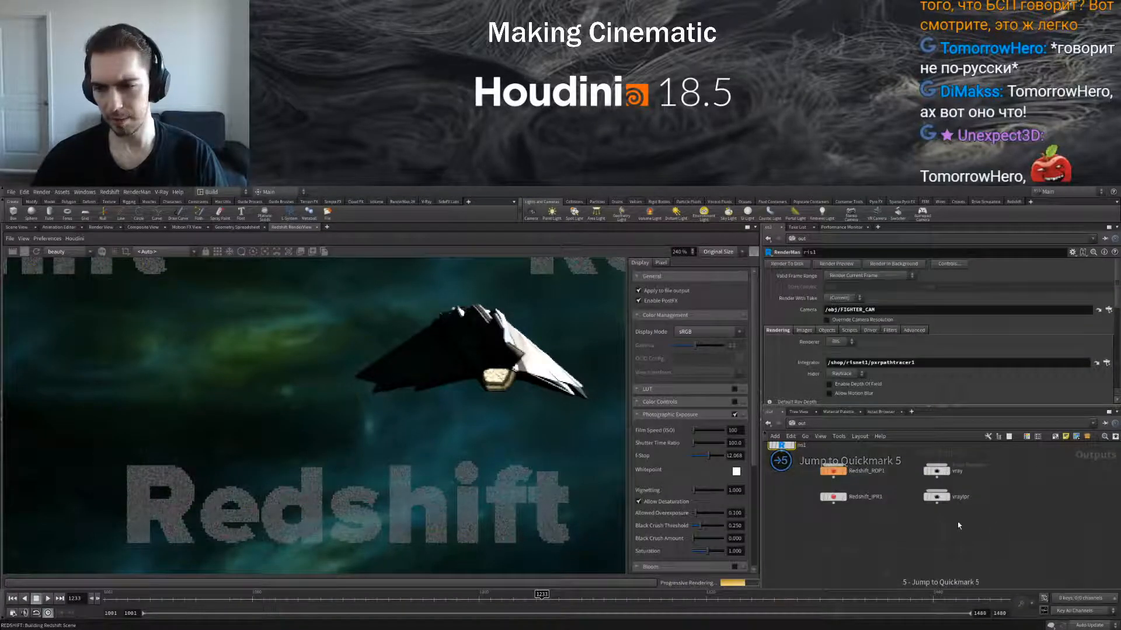
{"action": "middle_click_drag", "start_coordinate": [1064, 527], "coordinate": [834, 515]}
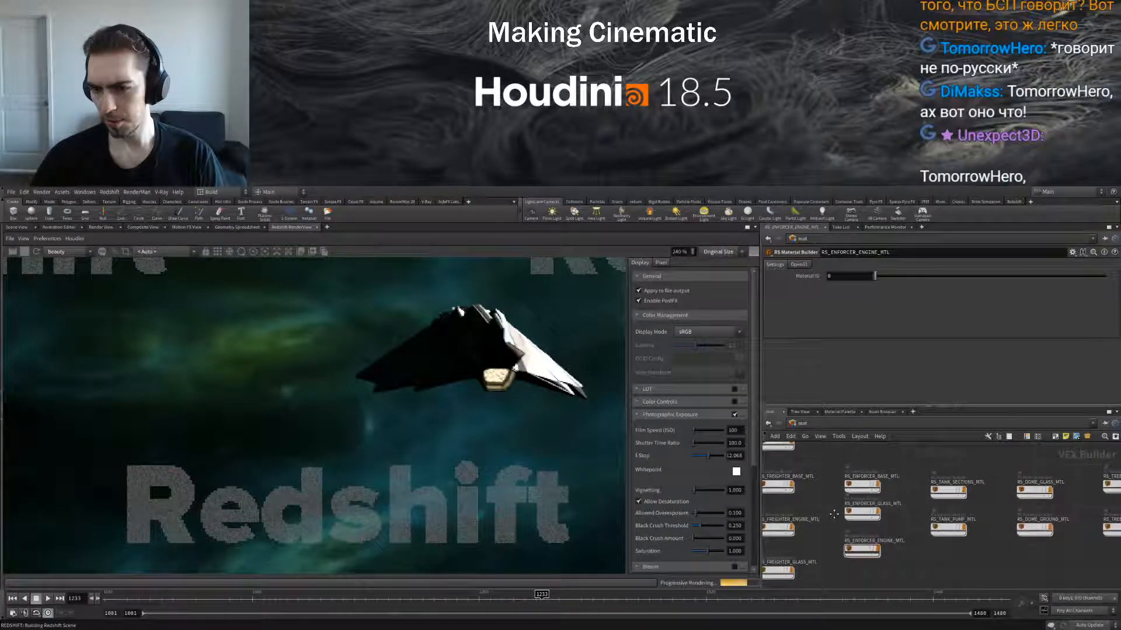
{"action": "double_click", "coordinate": [863, 484]}
{"action": "middle_click_drag", "start_coordinate": [1020, 496], "coordinate": [977, 525]}
{"action": "scroll", "coordinate": [978, 476], "scroll_direction": "up", "scroll_amount": 5}
{"action": "middle_click_drag", "start_coordinate": [990, 563], "coordinate": [903, 570]}
{"action": "scroll", "coordinate": [921, 565], "scroll_direction": "up", "scroll_amount": 5}
{"action": "scroll", "coordinate": [895, 515], "scroll_direction": "down", "scroll_amount": 5}
{"action": "middle_click_drag", "start_coordinate": [899, 485], "coordinate": [905, 512]}
{"action": "scroll", "coordinate": [906, 512], "scroll_direction": "up", "scroll_amount": 4}
{"action": "left_click", "coordinate": [888, 448]}
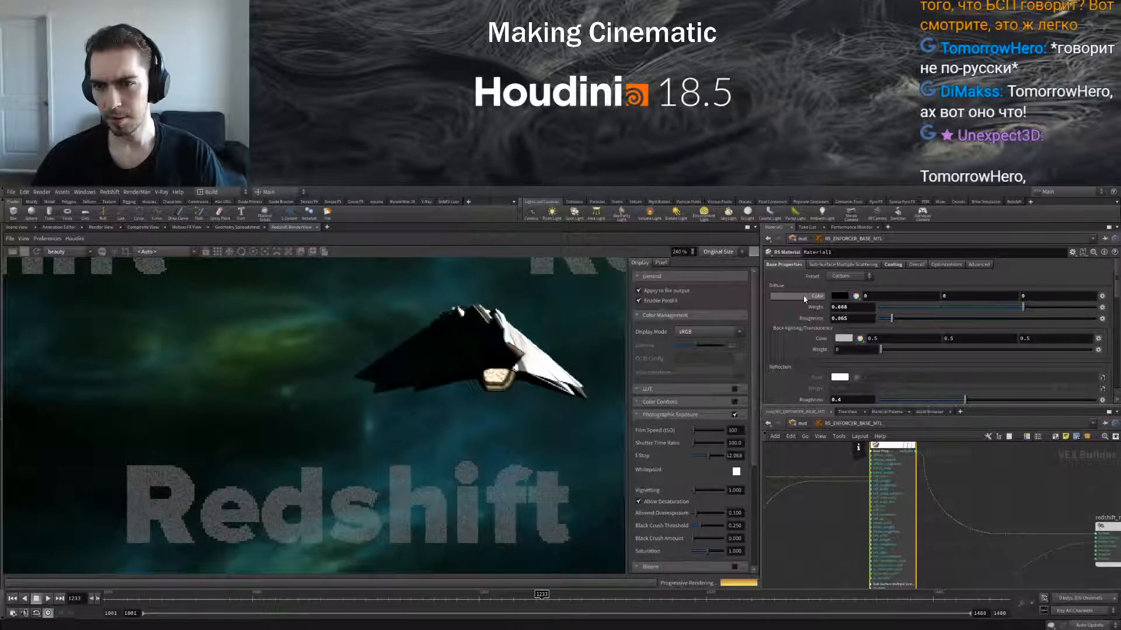
{"action": "scroll", "coordinate": [803, 298], "scroll_direction": "down", "scroll_amount": 5}
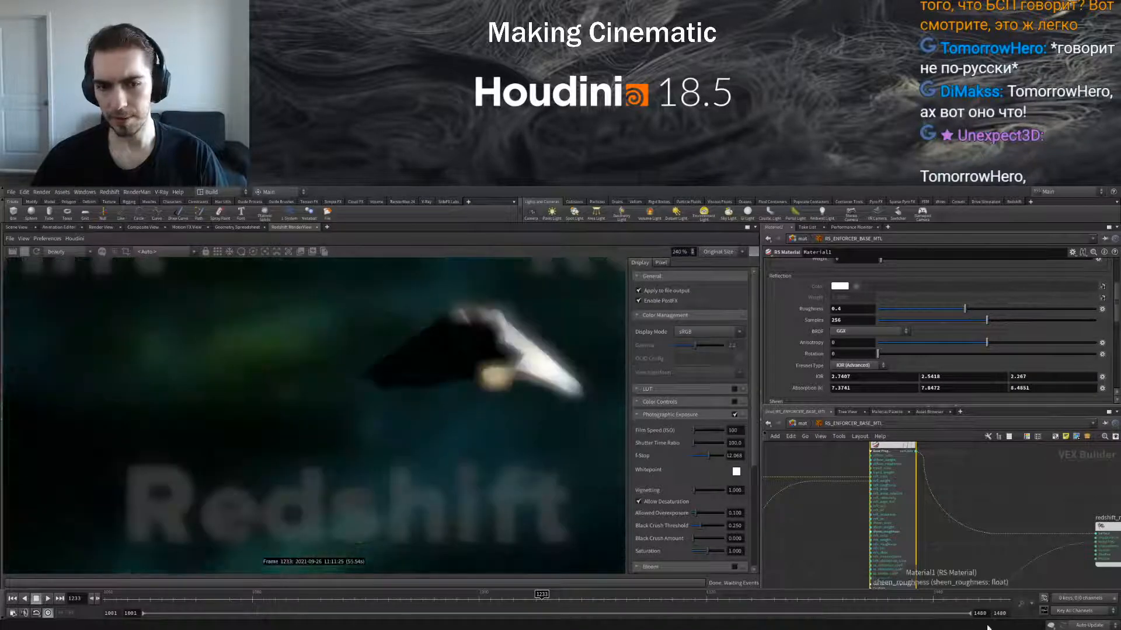
{"action": "scroll", "coordinate": [550, 404], "scroll_direction": "down", "scroll_amount": 3}
{"action": "scroll", "coordinate": [550, 404], "scroll_direction": "down", "scroll_amount": 1}
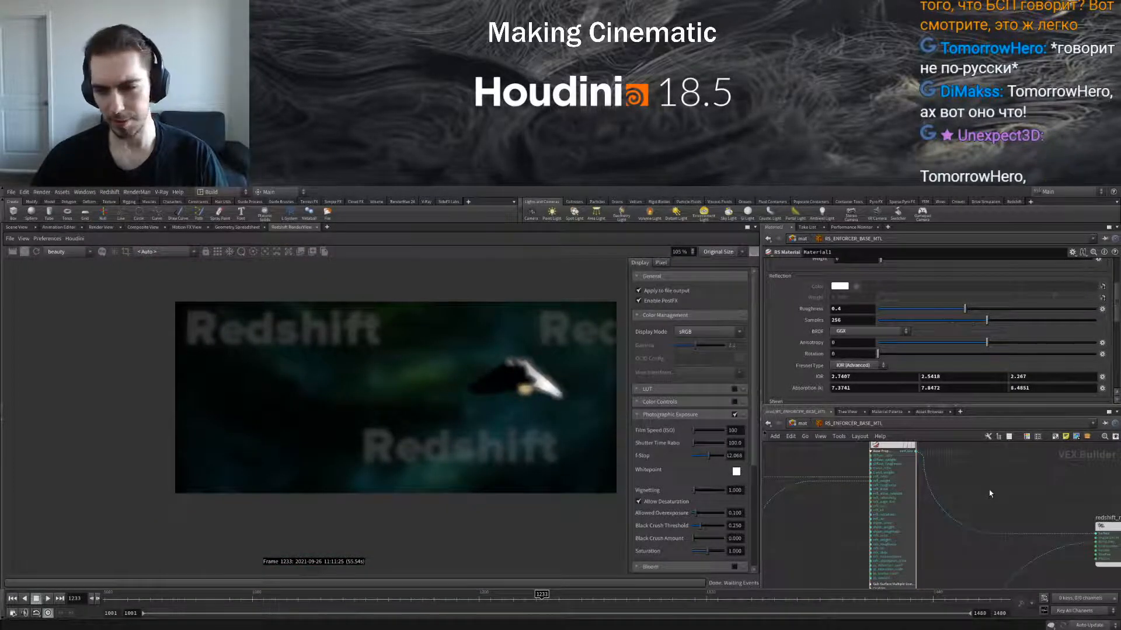
Select Redshift_ROP1 in the output network and review its camera, sampling, global illumination and motion blur settings
{"action": "key", "text": "5"}
{"action": "left_click", "coordinate": [817, 328]}
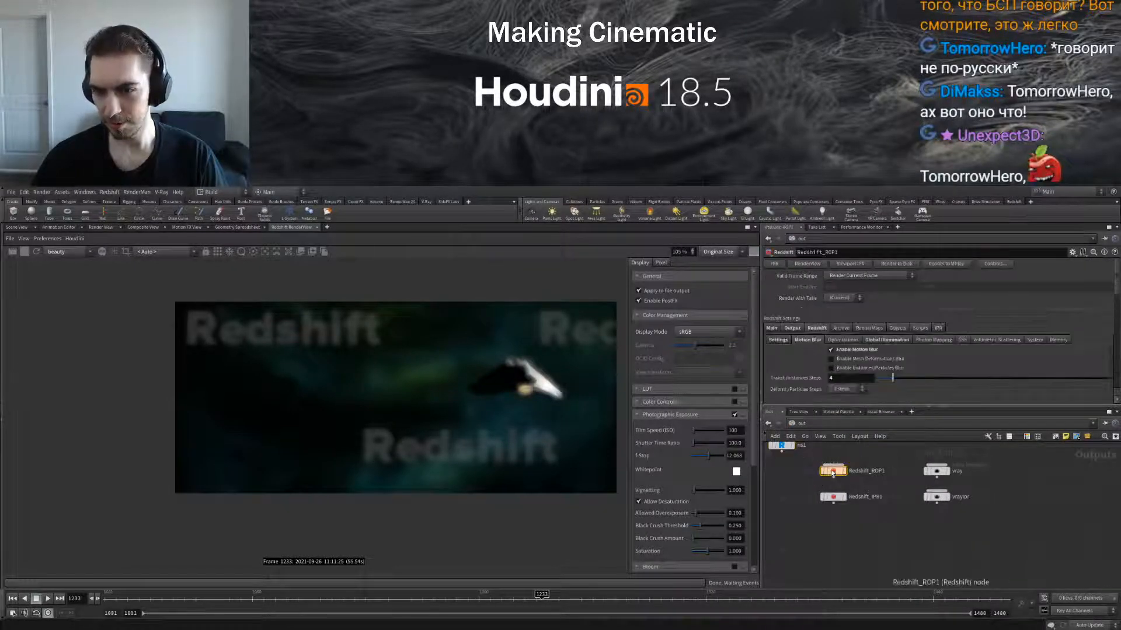
{"action": "left_click", "coordinate": [770, 328]}
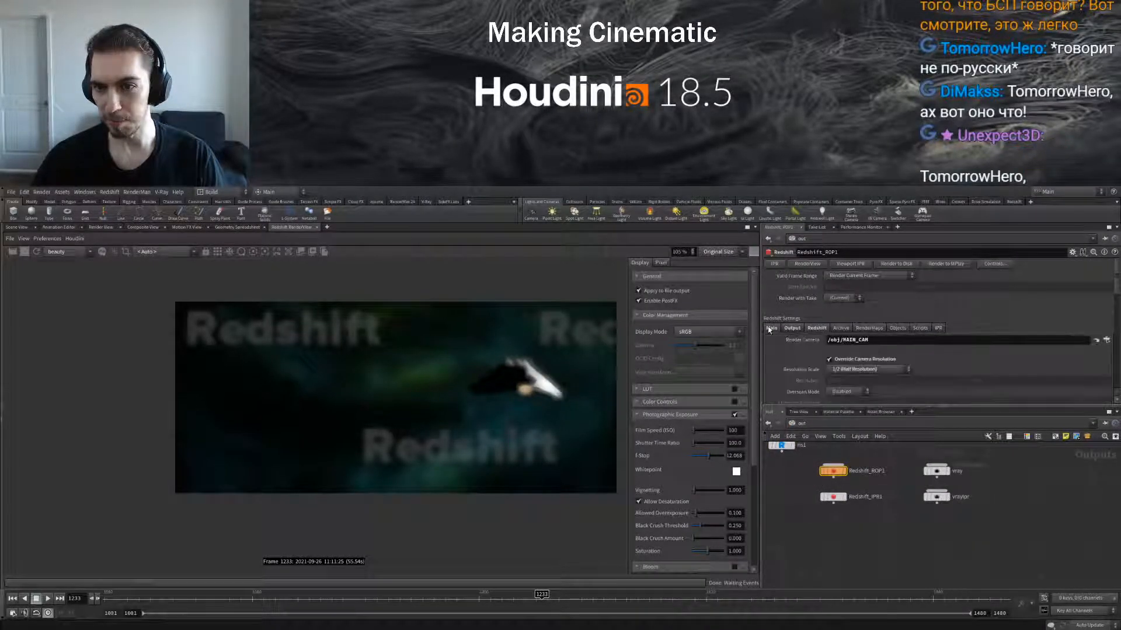
{"action": "left_click", "coordinate": [818, 328]}
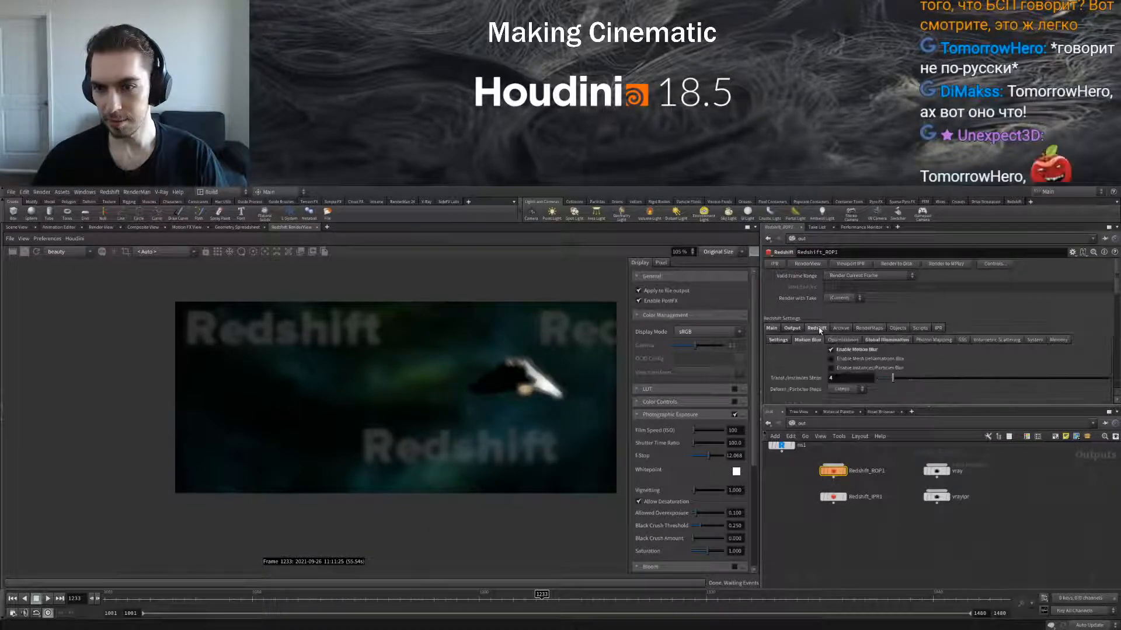
{"action": "left_click", "coordinate": [778, 340]}
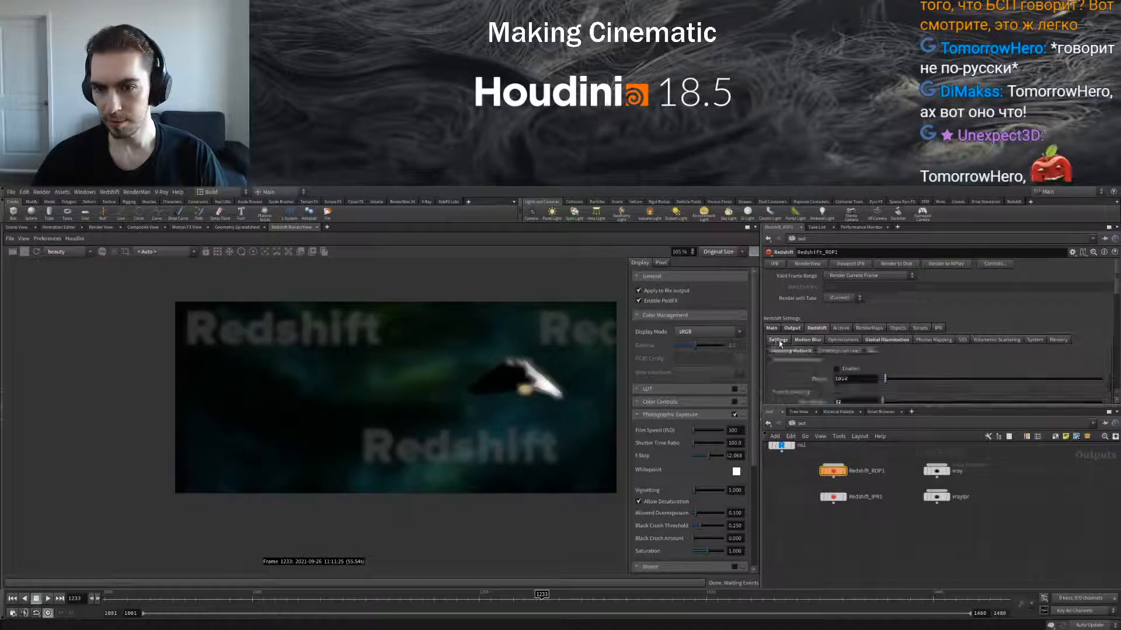
{"action": "scroll", "coordinate": [807, 354], "scroll_direction": "down", "scroll_amount": 1}
{"action": "scroll", "coordinate": [807, 355], "scroll_direction": "down", "scroll_amount": 3}
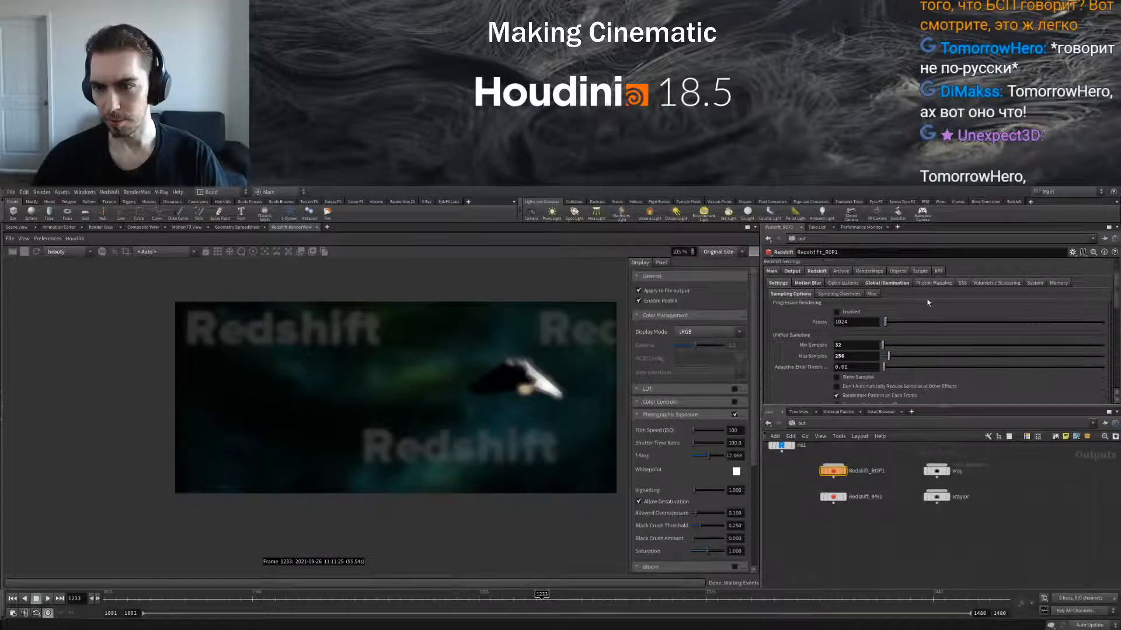
{"action": "left_click", "coordinate": [899, 285]}
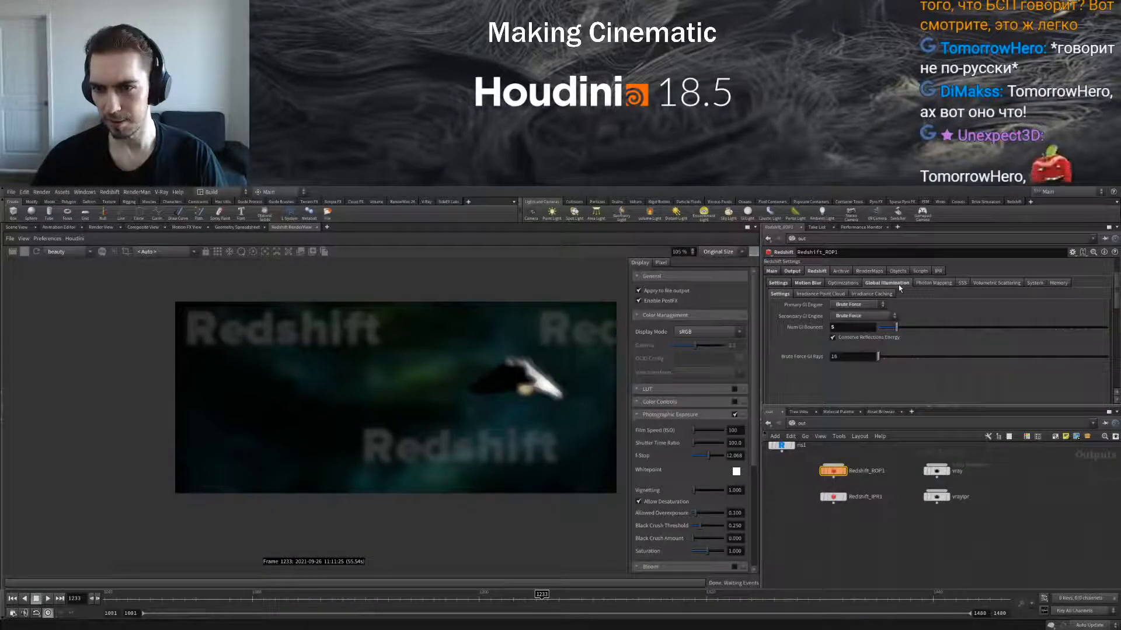
{"action": "left_click", "coordinate": [807, 284]}
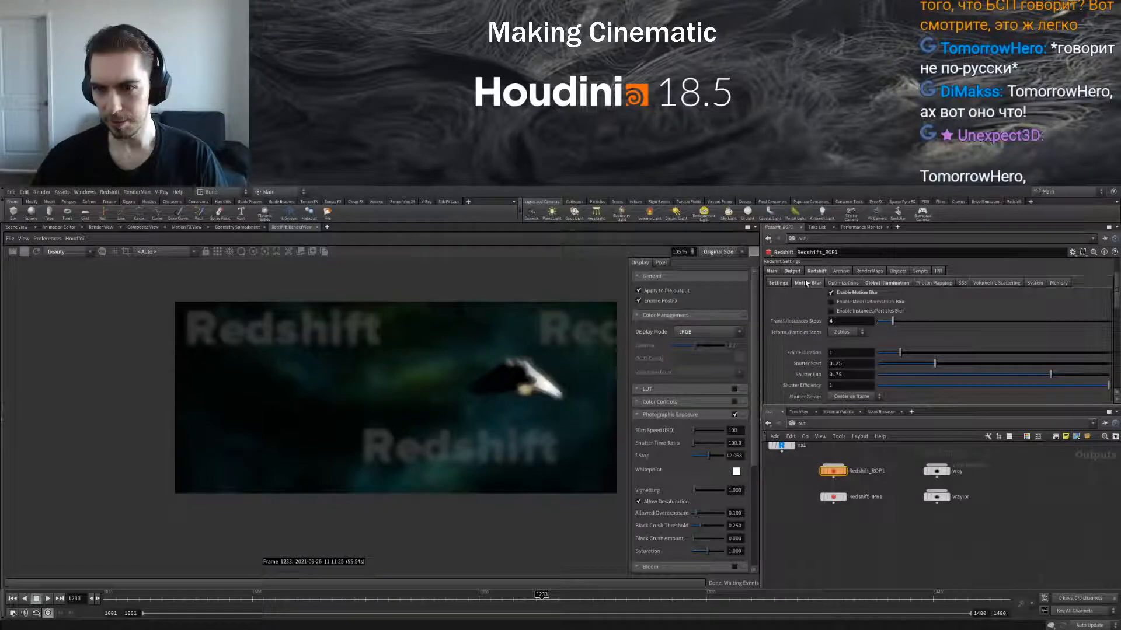
Review Redshift_ROP1's image output and main camera options, and show its Denoise settings
{"action": "scroll", "coordinate": [792, 322], "scroll_direction": "up", "scroll_amount": 2}
{"action": "left_click", "coordinate": [792, 306]}
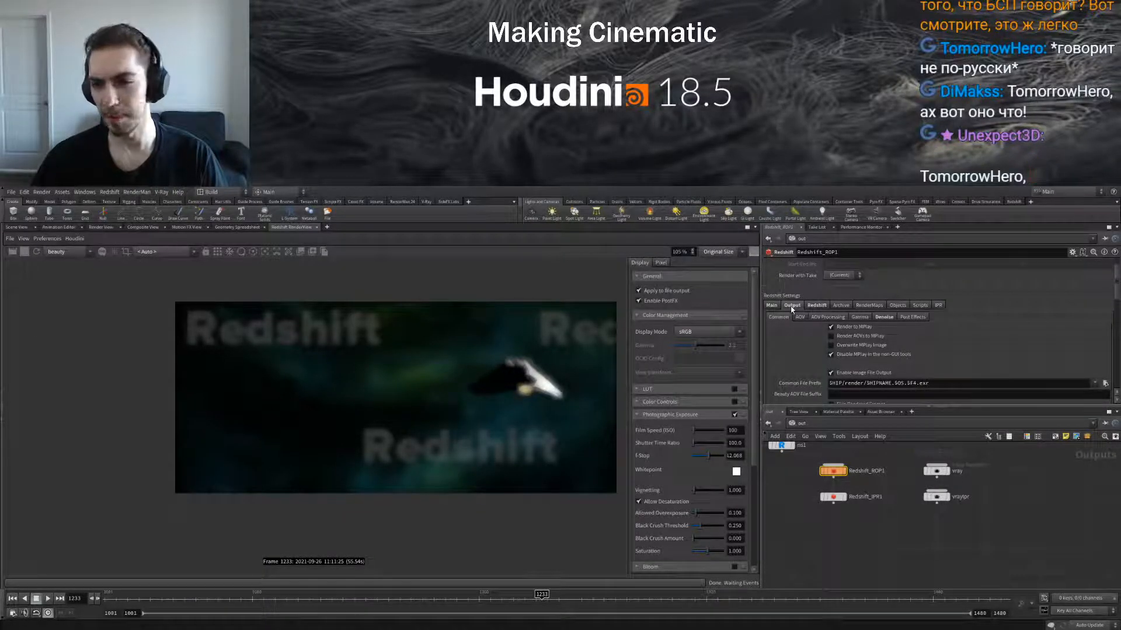
{"action": "scroll", "coordinate": [803, 339], "scroll_direction": "down", "scroll_amount": 3}
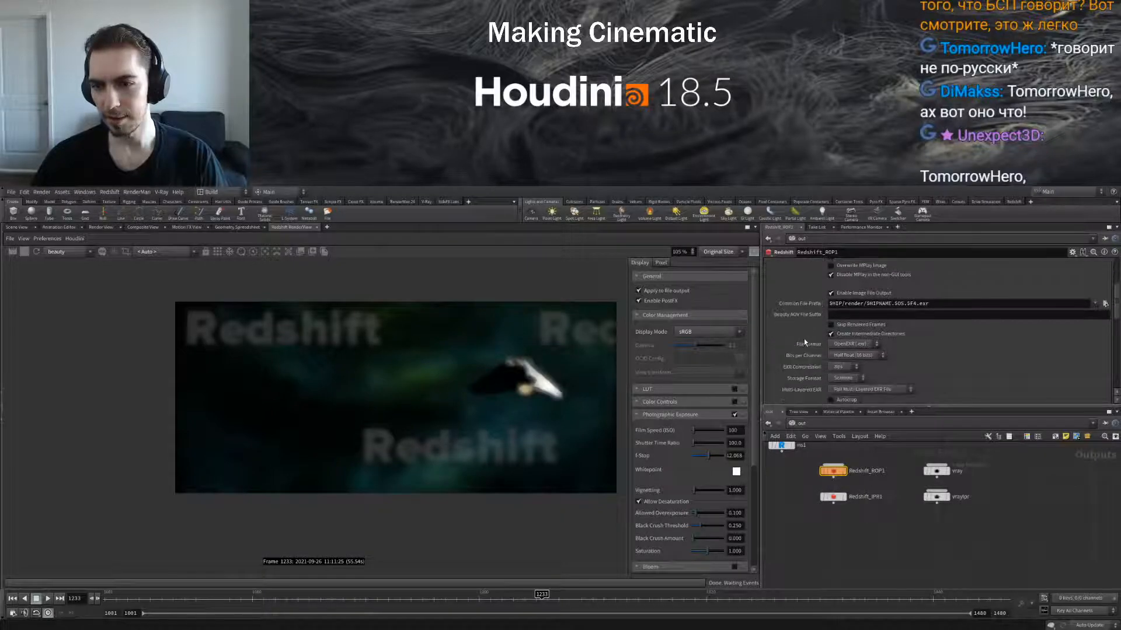
{"action": "scroll", "coordinate": [804, 338], "scroll_direction": "up", "scroll_amount": 4}
{"action": "left_click", "coordinate": [768, 316]}
{"action": "scroll", "coordinate": [801, 338], "scroll_direction": "down", "scroll_amount": 5}
{"action": "scroll", "coordinate": [801, 338], "scroll_direction": "up", "scroll_amount": 8}
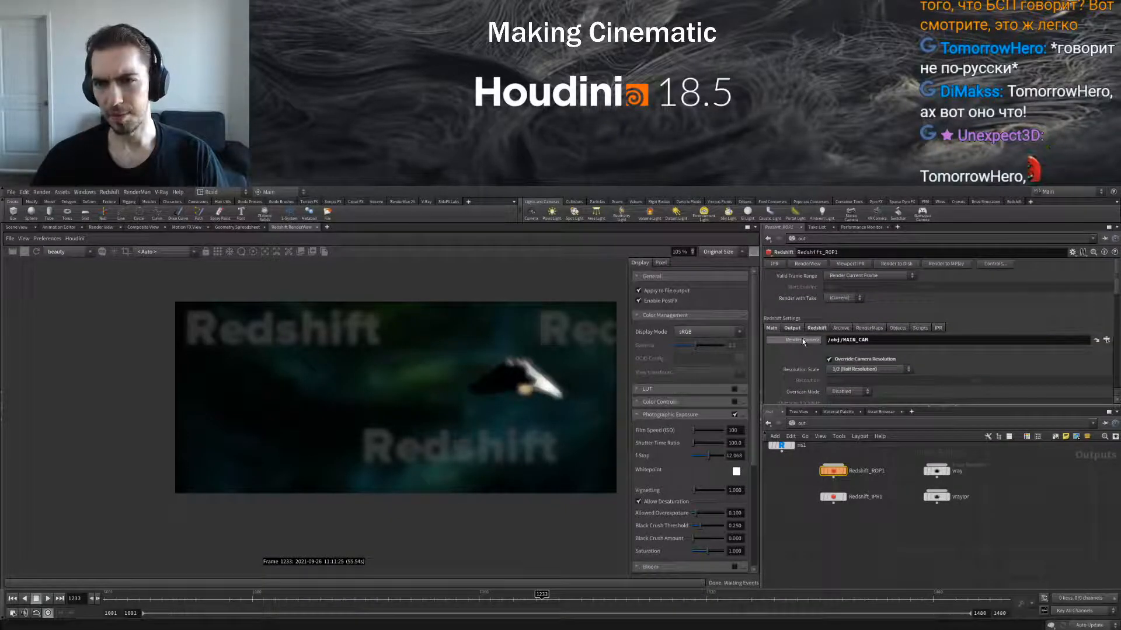
{"action": "left_click", "coordinate": [792, 329]}
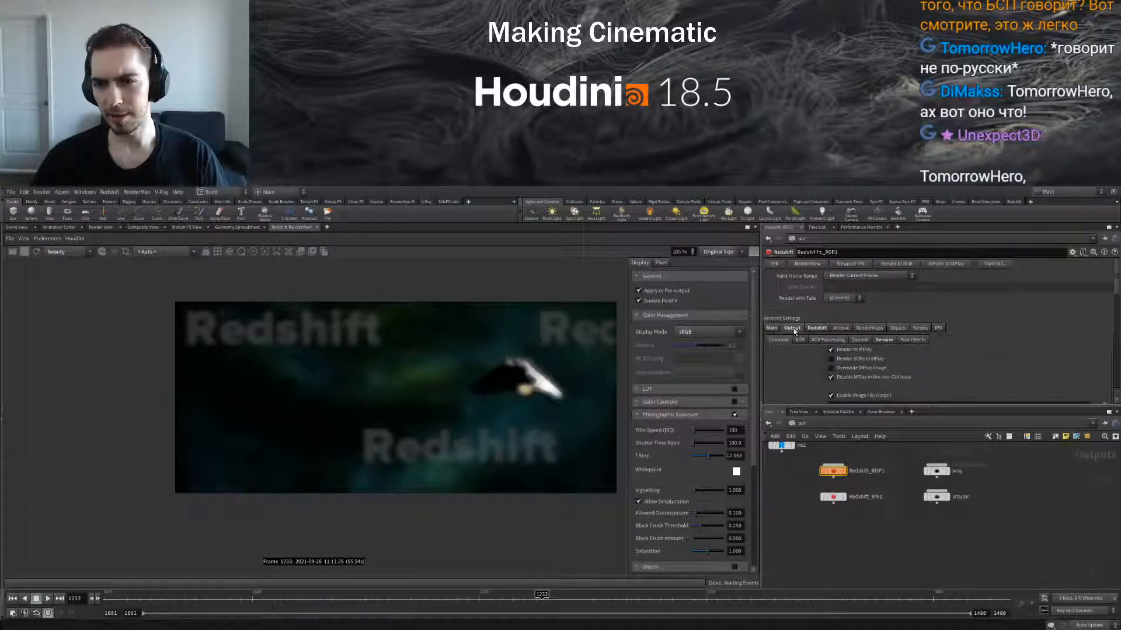
{"action": "left_click", "coordinate": [883, 340]}
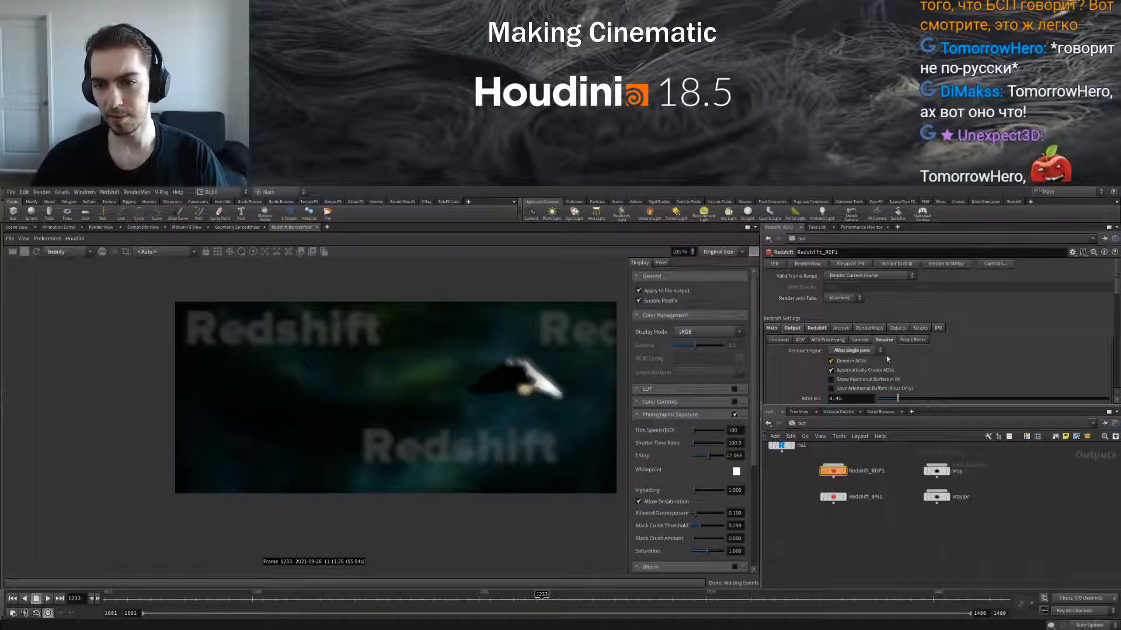
Set Redshift_ROP1's denoise engine to None and inspect the re-rendered ship up close
{"action": "left_click", "coordinate": [851, 352]}
{"action": "left_click", "coordinate": [850, 359]}
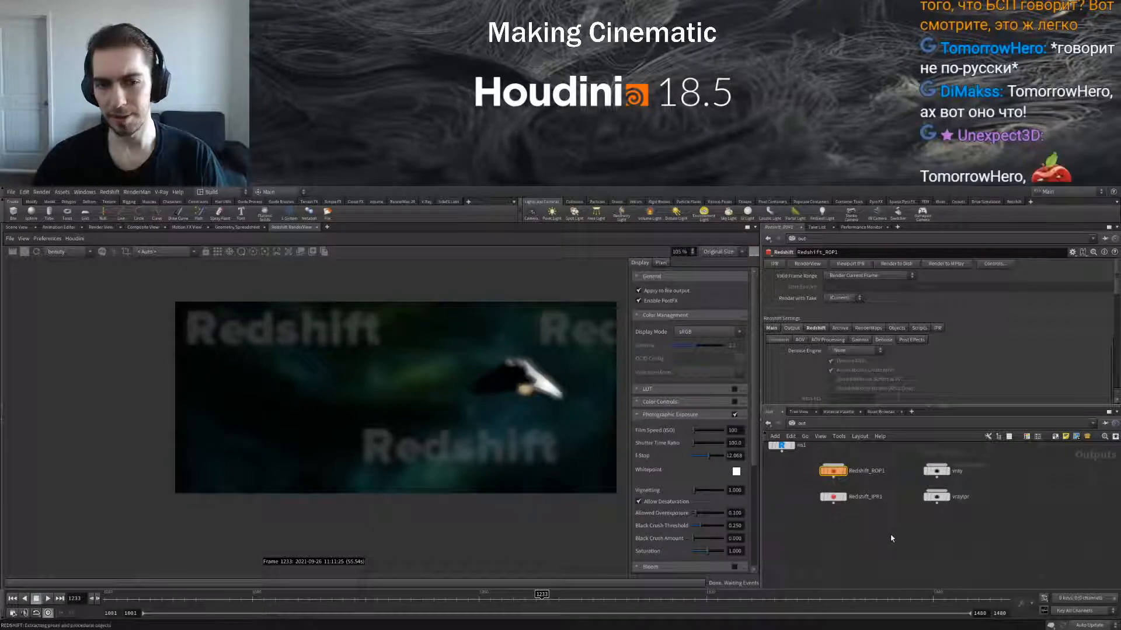
{"action": "key", "text": "3"}
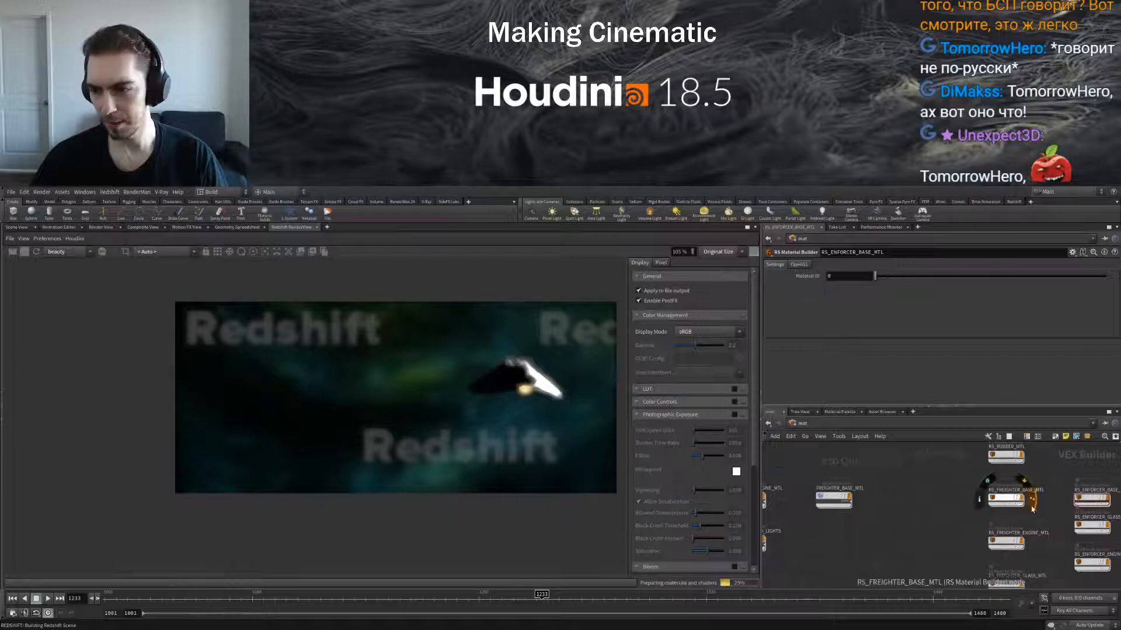
{"action": "scroll", "coordinate": [541, 378], "scroll_direction": "up", "scroll_amount": 5}
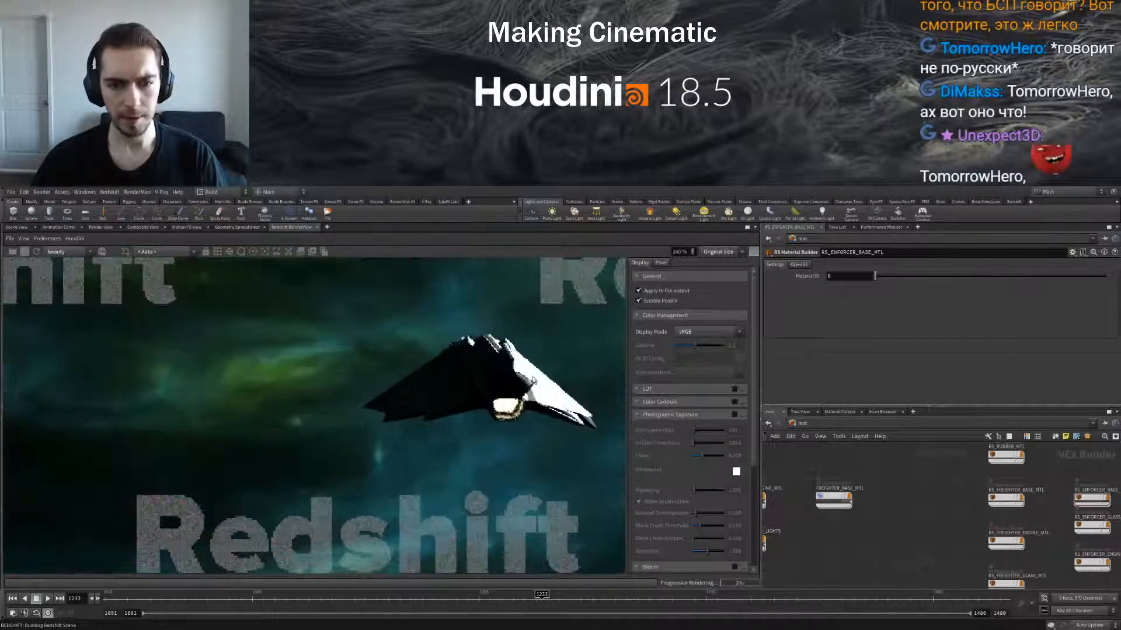
In RS_ENFORCER_BASE_MTL, try several reflection roughness values on the Material1 node and set it to 0.7
{"action": "scroll", "coordinate": [902, 503], "scroll_direction": "down", "scroll_amount": 3}
{"action": "middle_click_drag", "start_coordinate": [1036, 509], "coordinate": [939, 533]}
{"action": "scroll", "coordinate": [850, 498], "scroll_direction": "up", "scroll_amount": 4}
{"action": "scroll", "coordinate": [834, 498], "scroll_direction": "down", "scroll_amount": 2}
{"action": "double_click", "coordinate": [826, 491]}
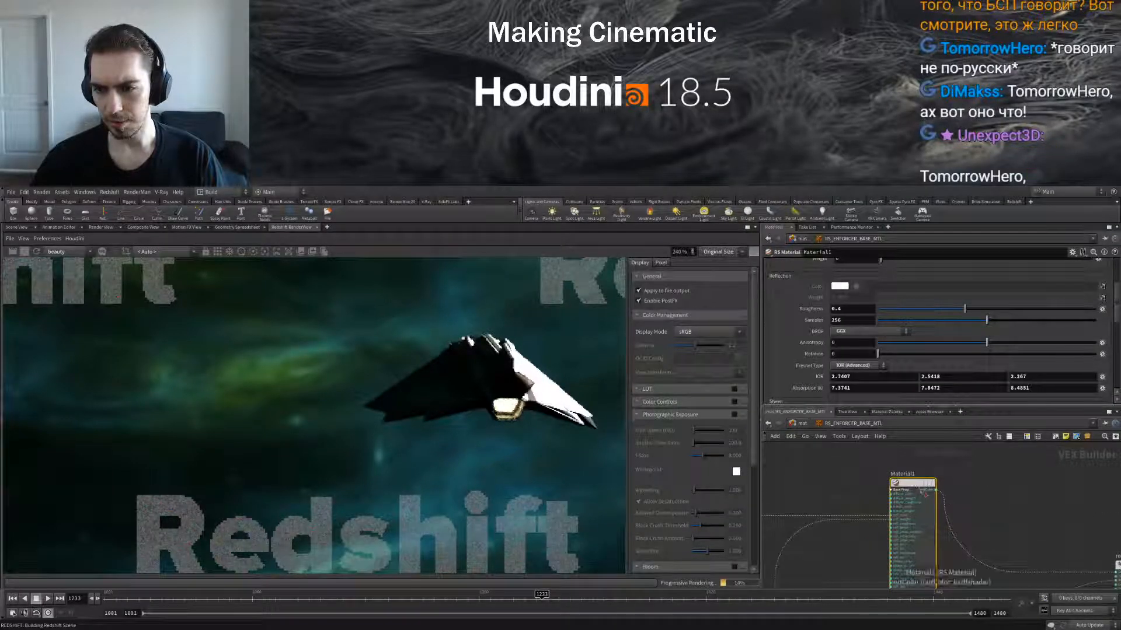
{"action": "left_click", "coordinate": [918, 309]}
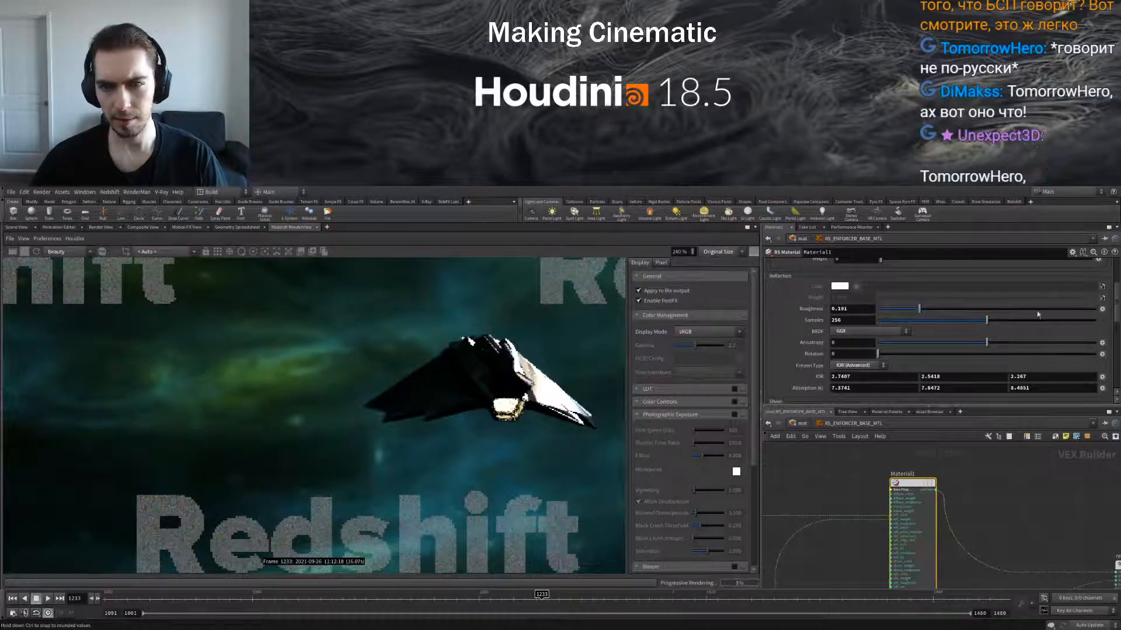
{"action": "left_click", "coordinate": [1043, 308]}
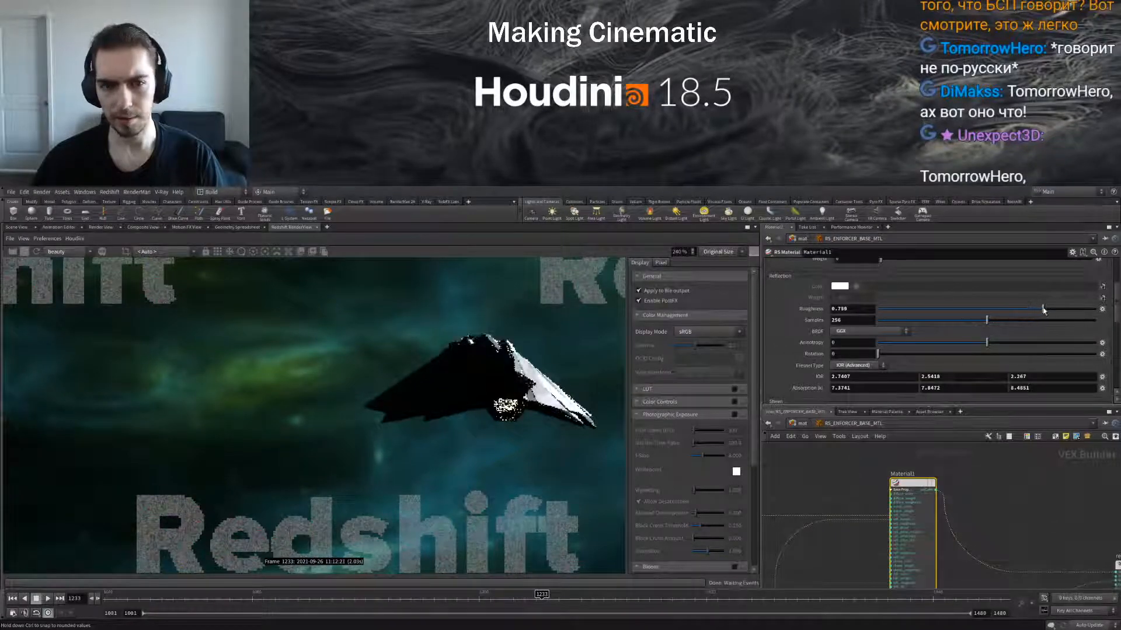
{"action": "left_click_drag", "start_coordinate": [850, 310], "coordinate": [838, 314]}
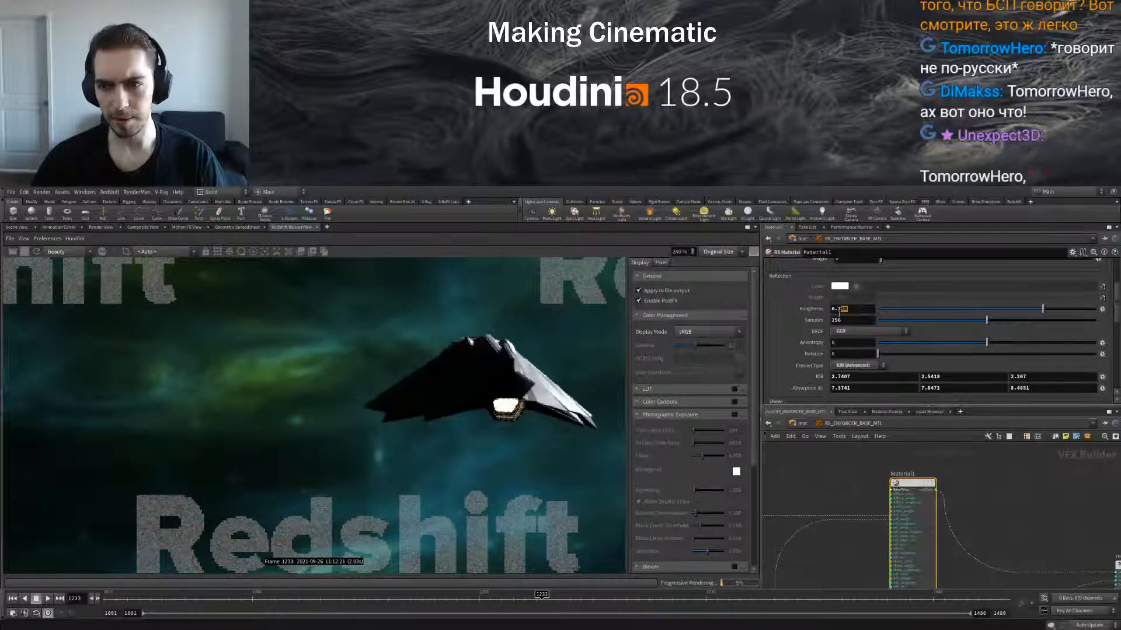
{"action": "key", "text": "BackSpace"}
{"action": "key", "text": "Return"}
{"action": "scroll", "coordinate": [558, 357], "scroll_direction": "down", "scroll_amount": 5}
{"action": "scroll", "coordinate": [558, 358], "scroll_direction": "up", "scroll_amount": 1}
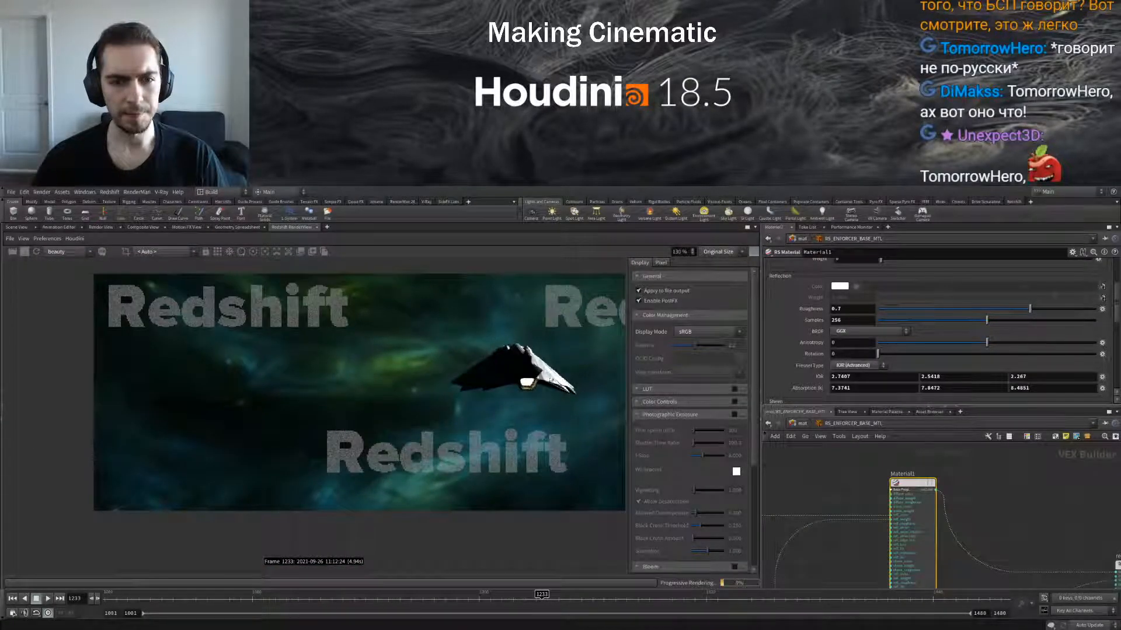
Move to frame 1160 and start an interactive Redshift render of that frame from MAIN_CAM in the Render View
{"action": "left_click", "coordinate": [29, 227]}
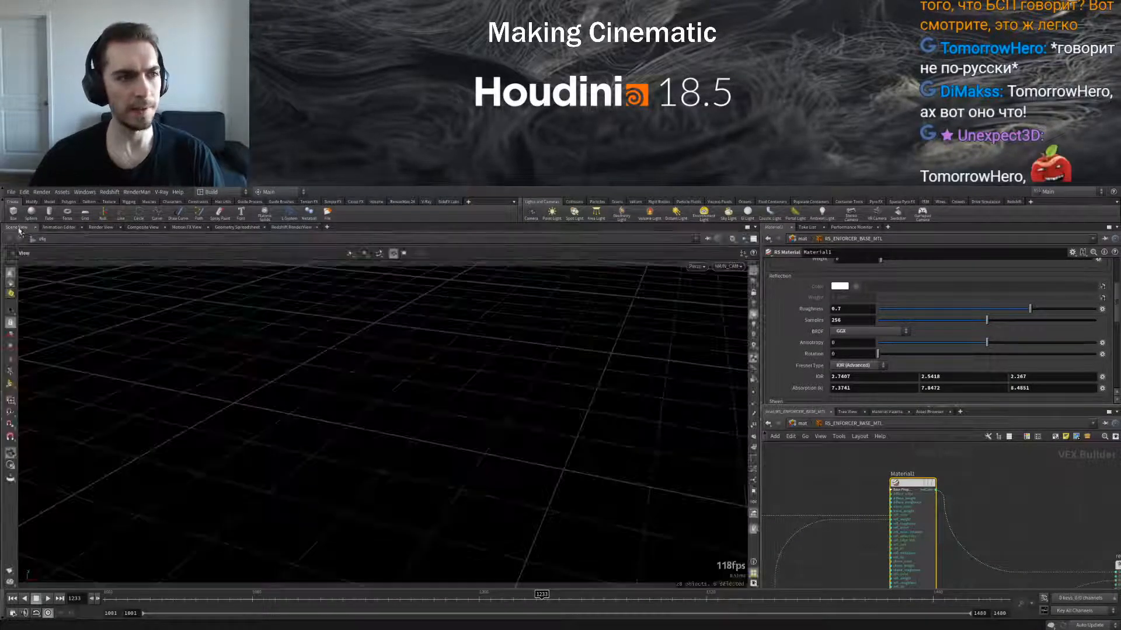
{"action": "left_click_drag", "start_coordinate": [542, 597], "coordinate": [405, 592]}
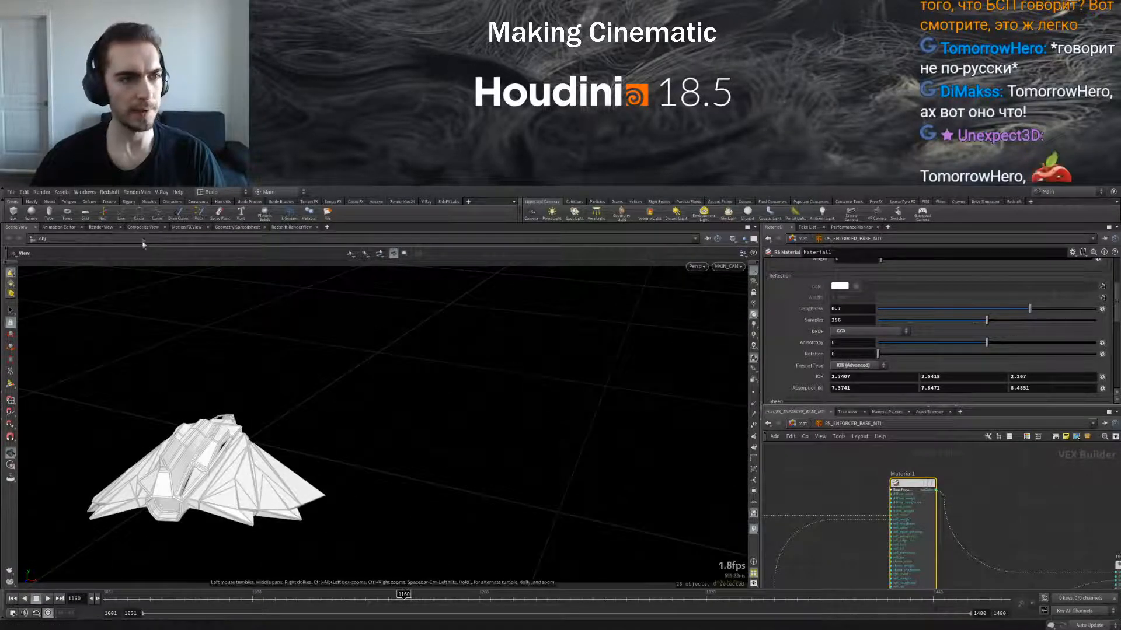
{"action": "left_click", "coordinate": [100, 228]}
{"action": "left_click", "coordinate": [27, 239]}
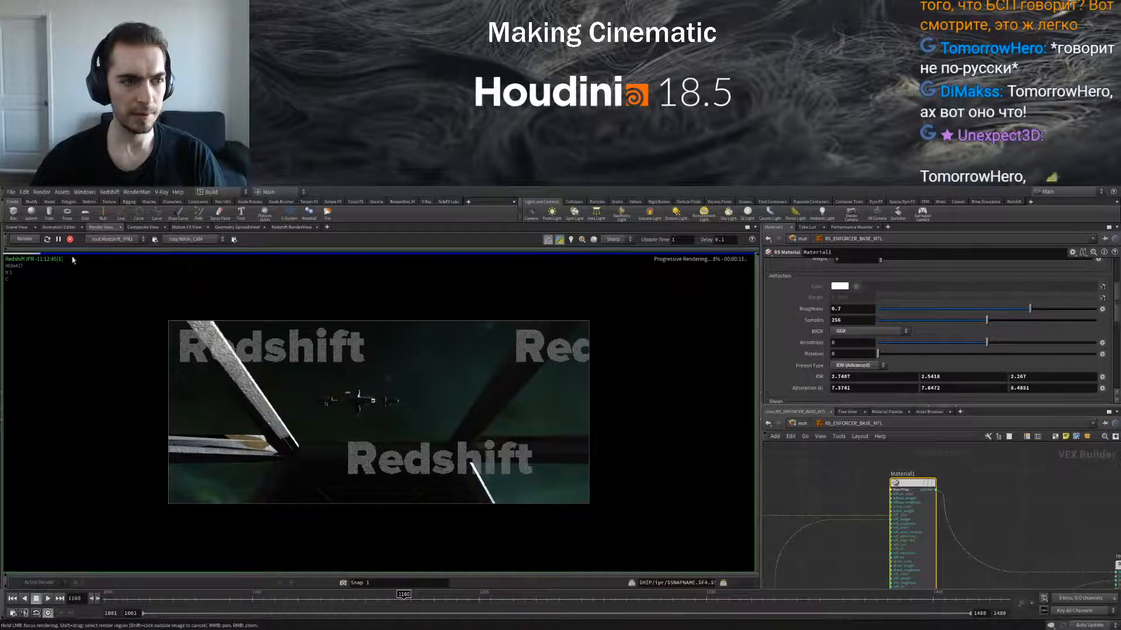
{"action": "left_click", "coordinate": [47, 239]}
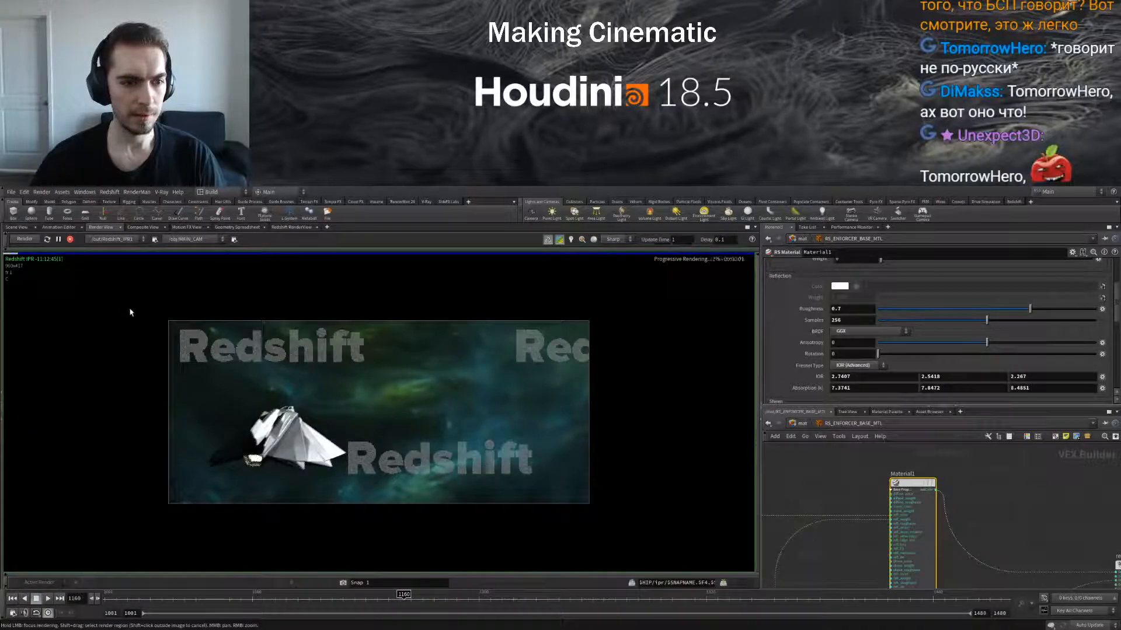
{"action": "scroll", "coordinate": [303, 462], "scroll_direction": "up", "scroll_amount": 1}
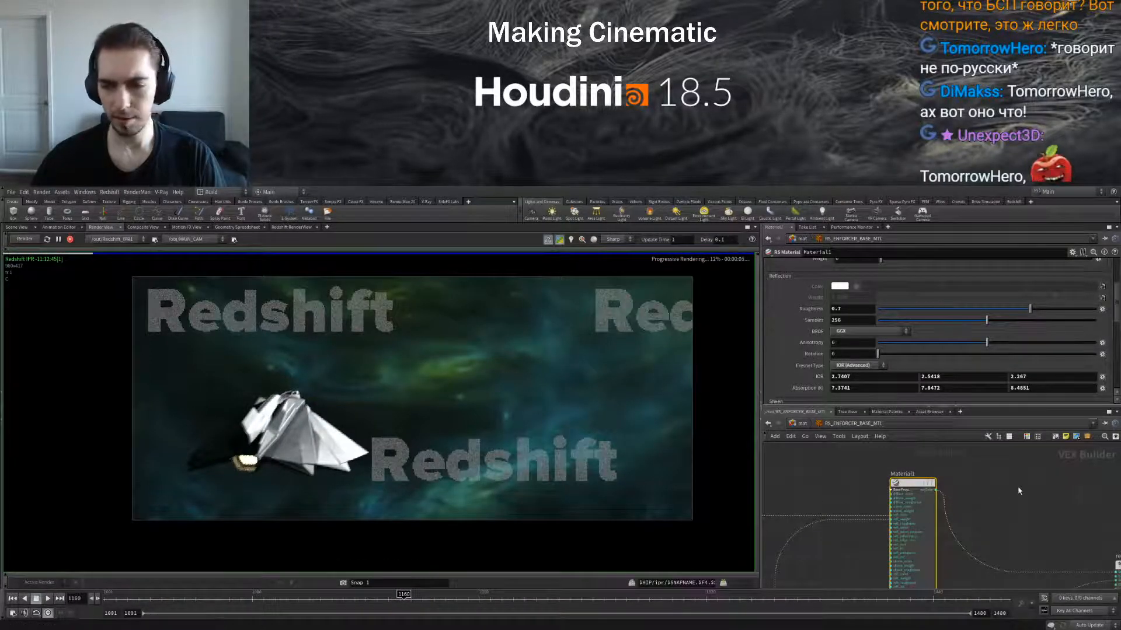
Show the output network and look through the rendering settings of the ris1 node
{"action": "key", "text": "5"}
{"action": "left_click", "coordinate": [833, 474]}
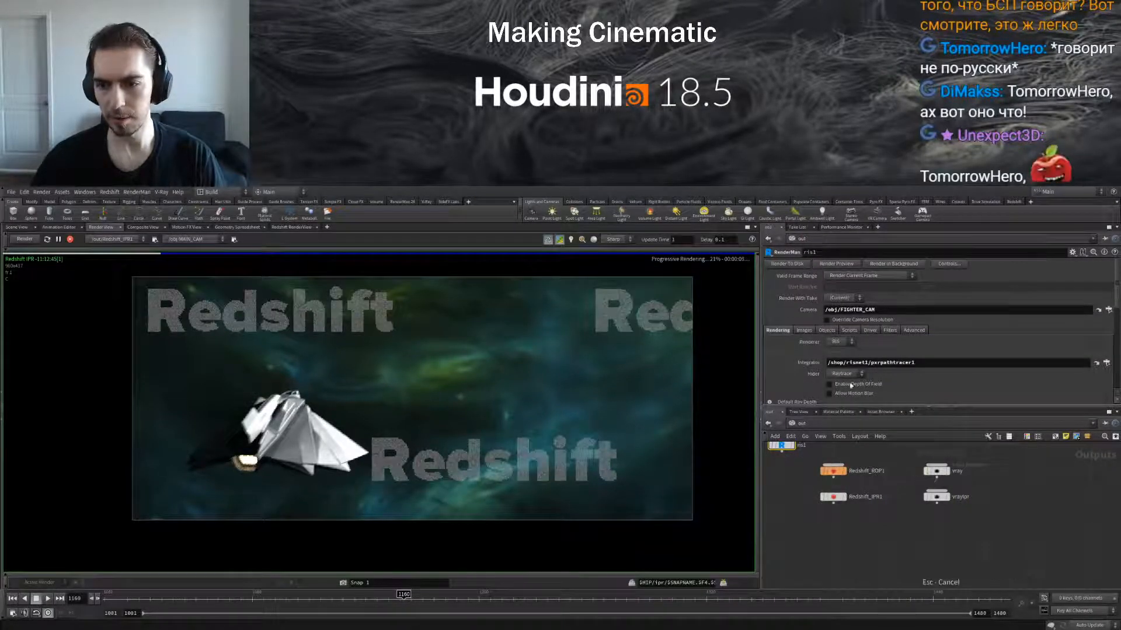
{"action": "scroll", "coordinate": [806, 348], "scroll_direction": "down", "scroll_amount": 5}
{"action": "scroll", "coordinate": [806, 348], "scroll_direction": "up", "scroll_amount": 5}
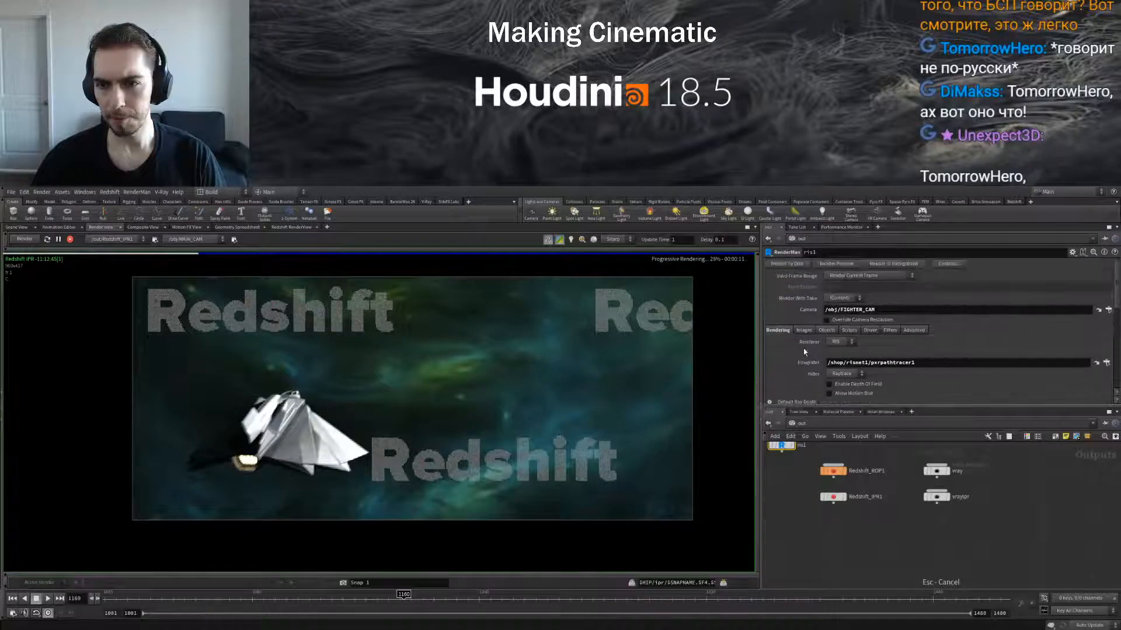
{"action": "scroll", "coordinate": [804, 355], "scroll_direction": "down", "scroll_amount": 2}
{"action": "scroll", "coordinate": [804, 374], "scroll_direction": "up", "scroll_amount": 2}
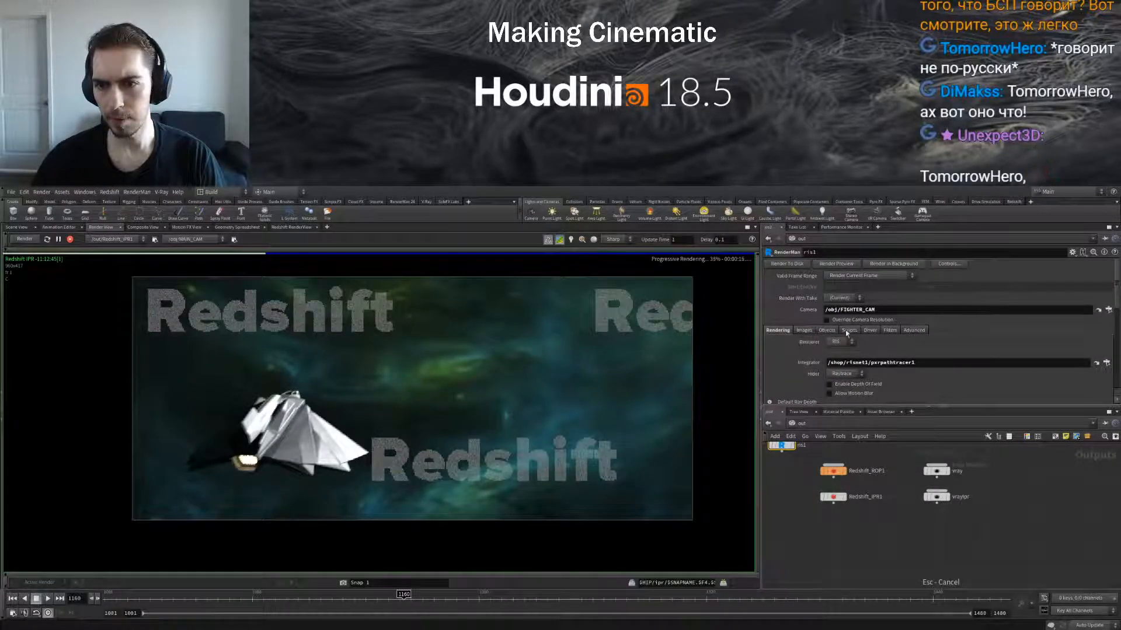
Set Redshift_ROP1's motion blur Transf./Instances Steps to 2 and refresh the interactive render
{"action": "left_click", "coordinate": [833, 470]}
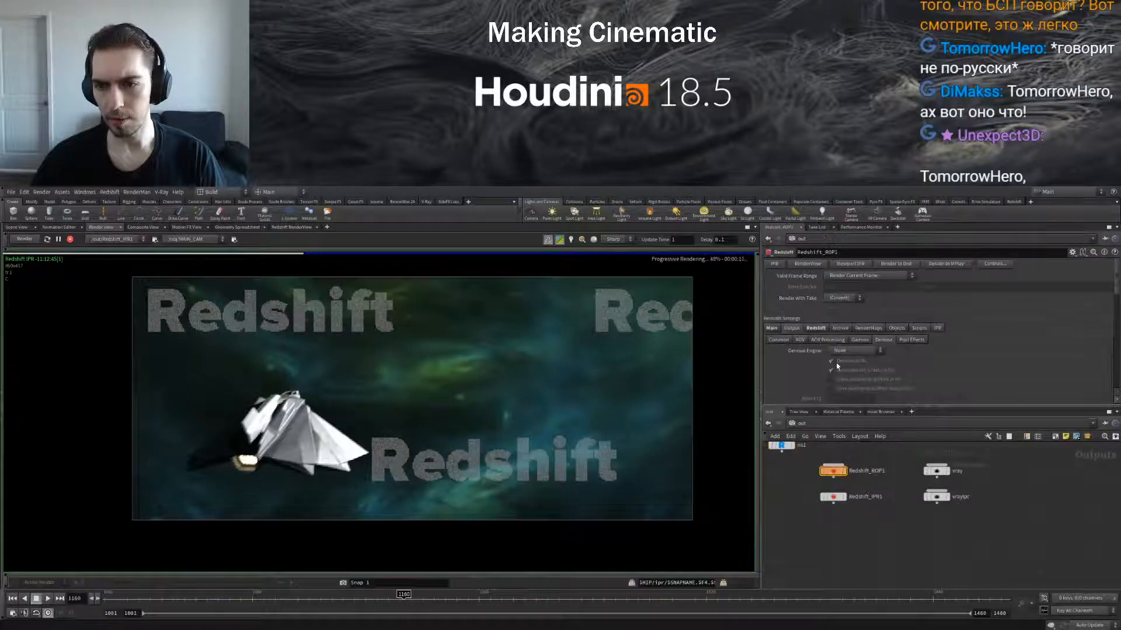
{"action": "left_click", "coordinate": [818, 328]}
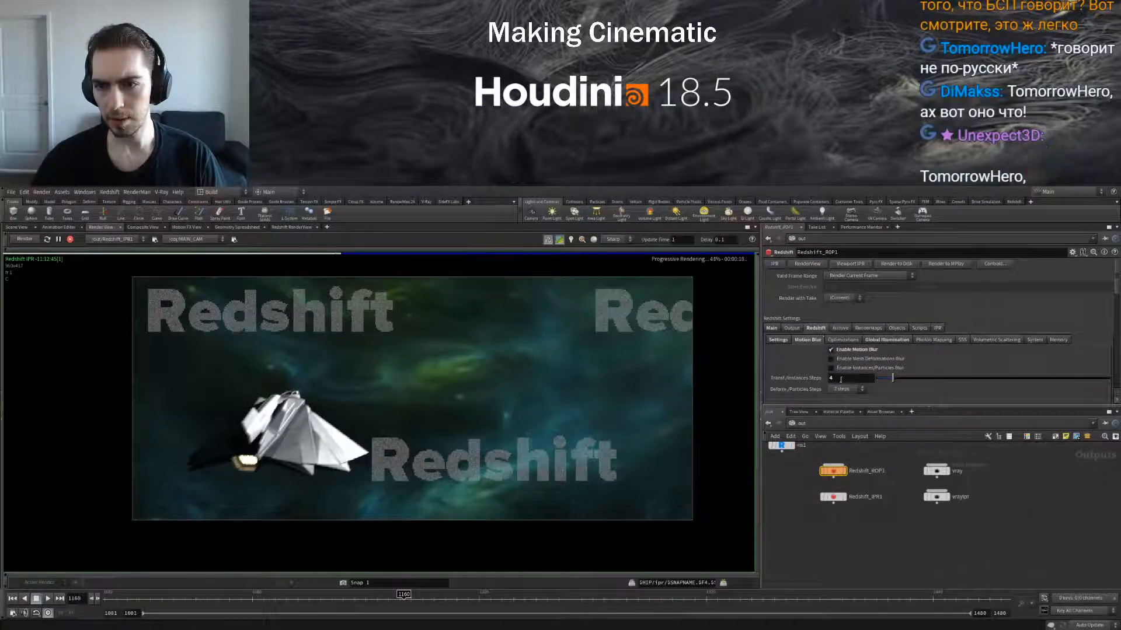
{"action": "type", "text": "2"}
{"action": "key", "text": "Return"}
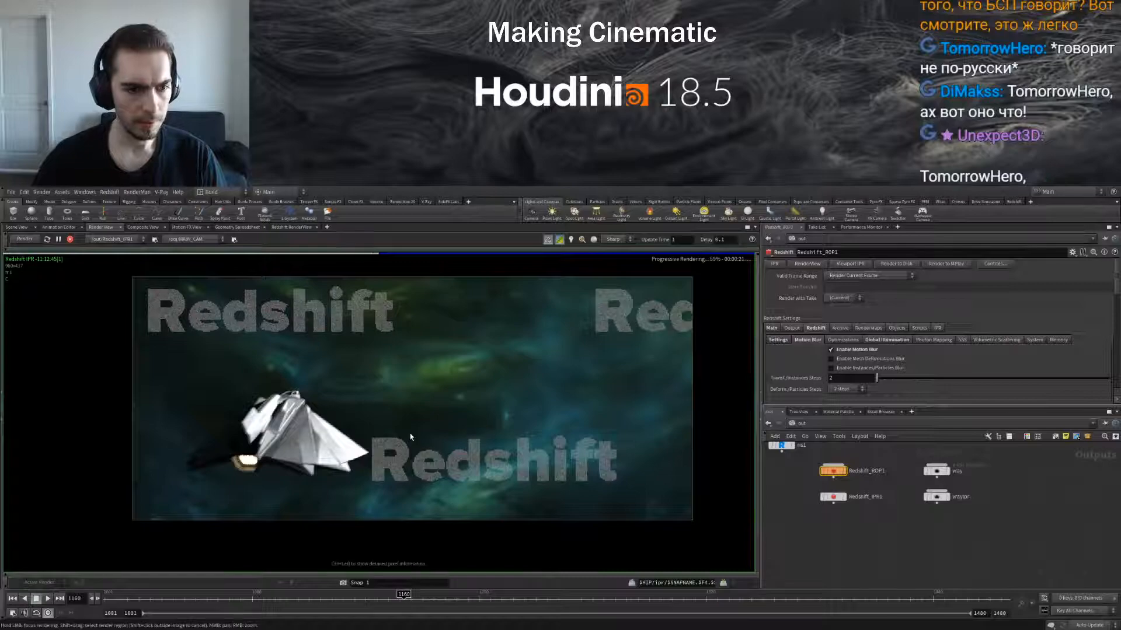
{"action": "left_click", "coordinate": [47, 240]}
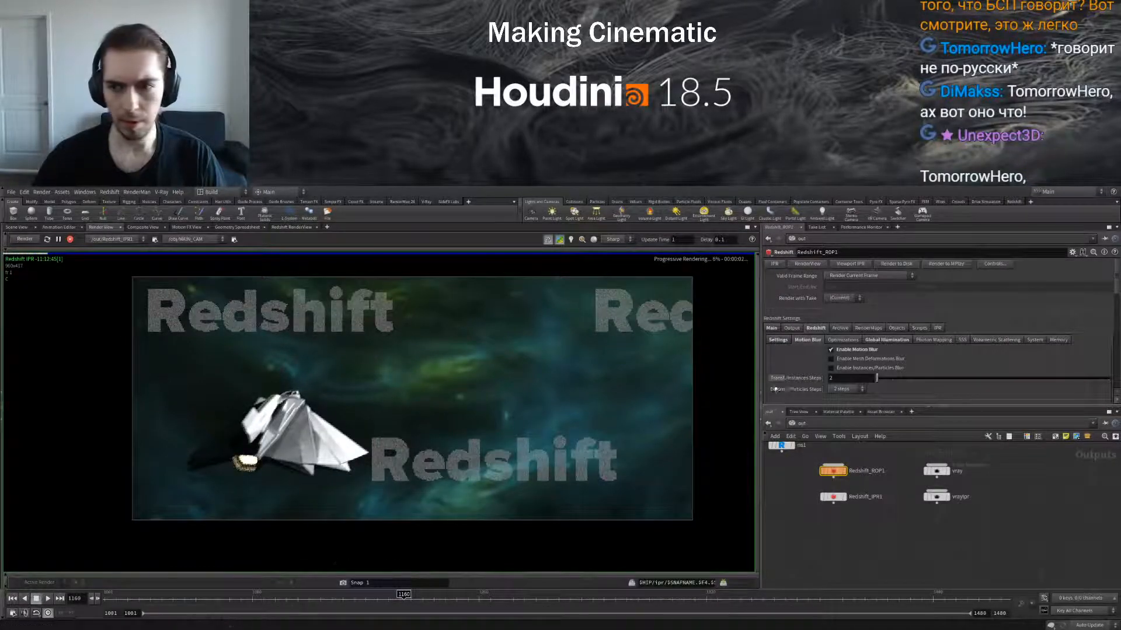
Set the motion blur Transf./Instances Steps to 16 and refresh the interactive render
{"action": "type", "text": "16"}
{"action": "key", "text": "Return"}
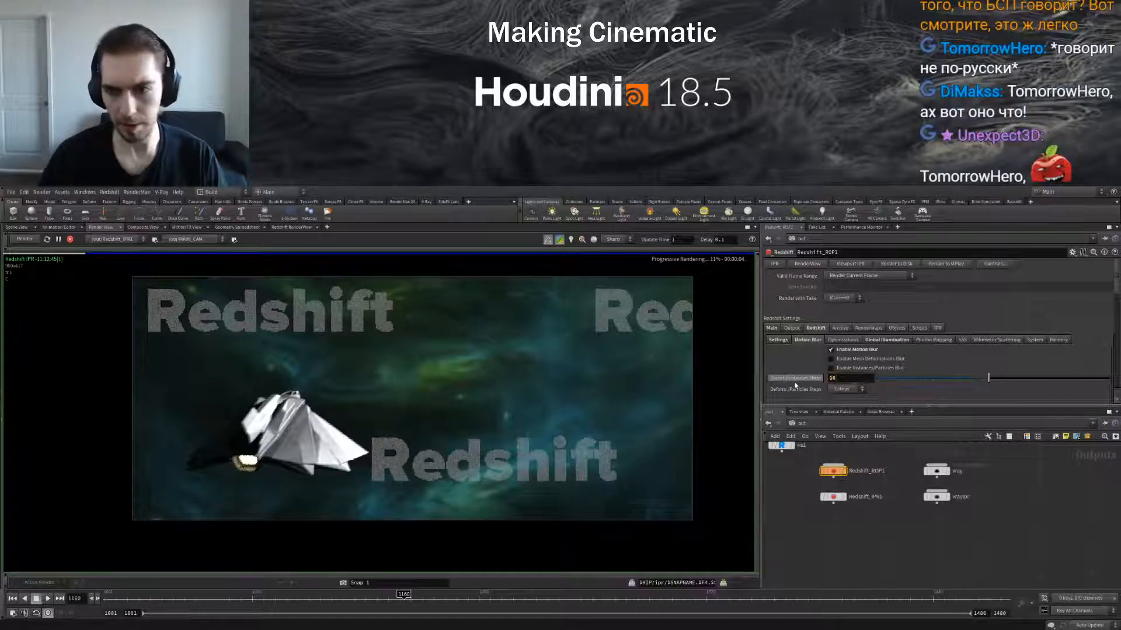
{"action": "left_click", "coordinate": [47, 239]}
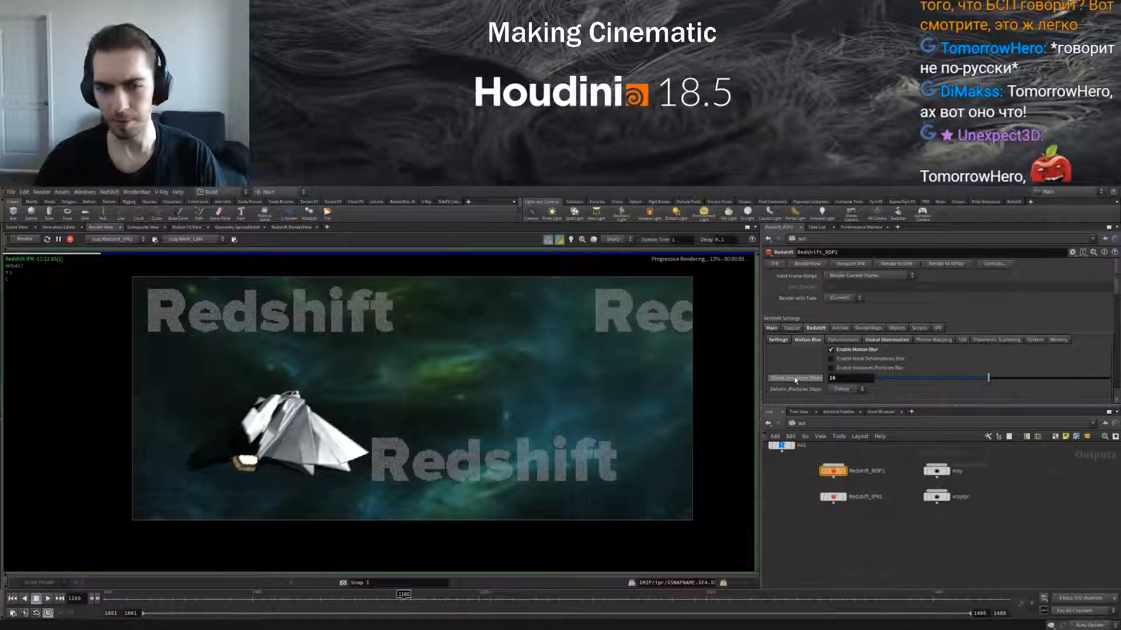
Compare the ship rendered without and with motion blur by disabling and re-enabling it, rendering again each time
{"action": "left_click", "coordinate": [831, 350]}
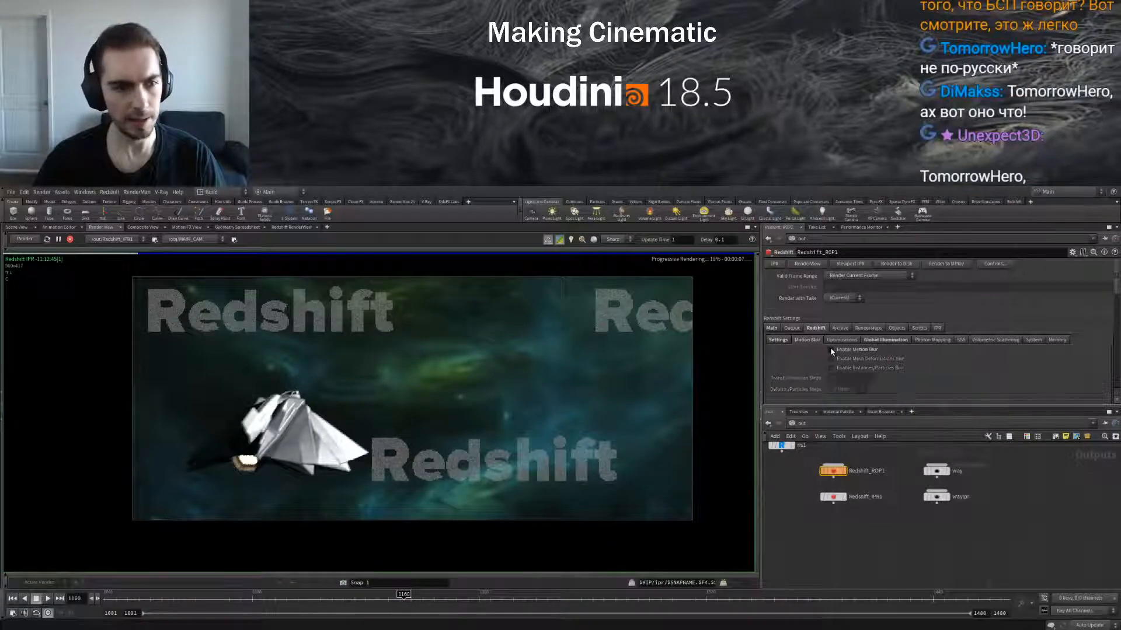
{"action": "left_click", "coordinate": [48, 240]}
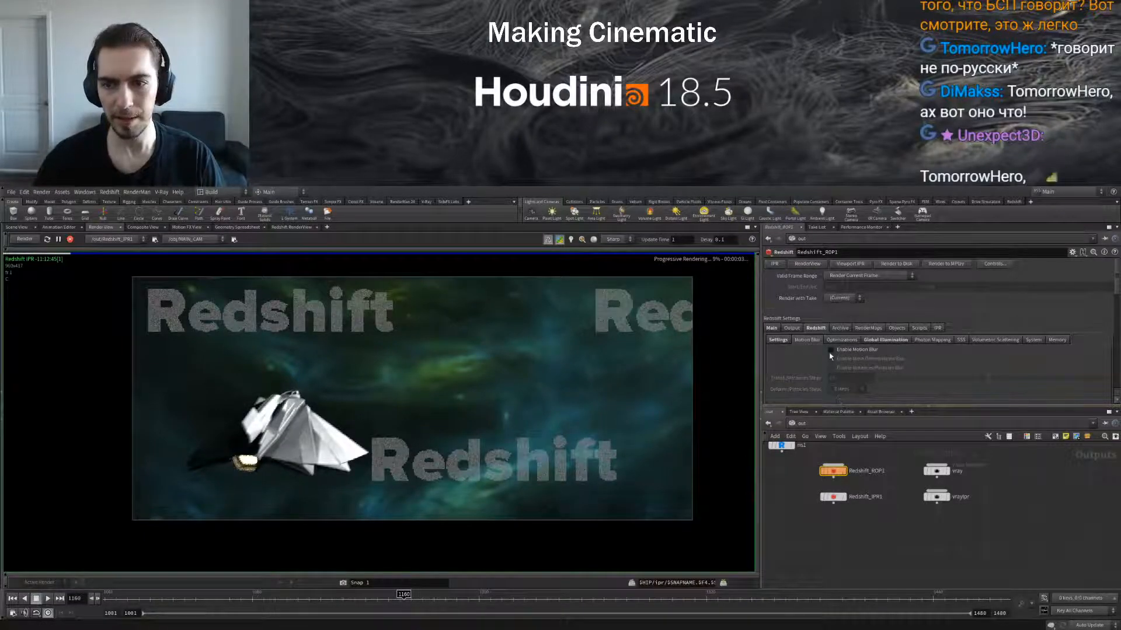
{"action": "left_click", "coordinate": [25, 239]}
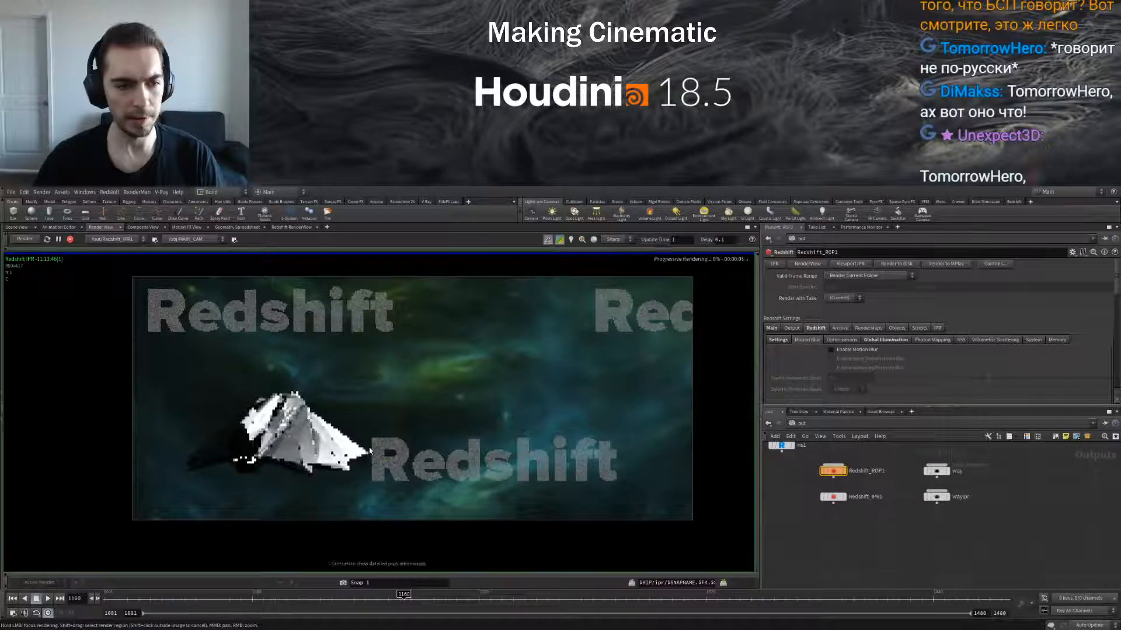
{"action": "left_click", "coordinate": [830, 349]}
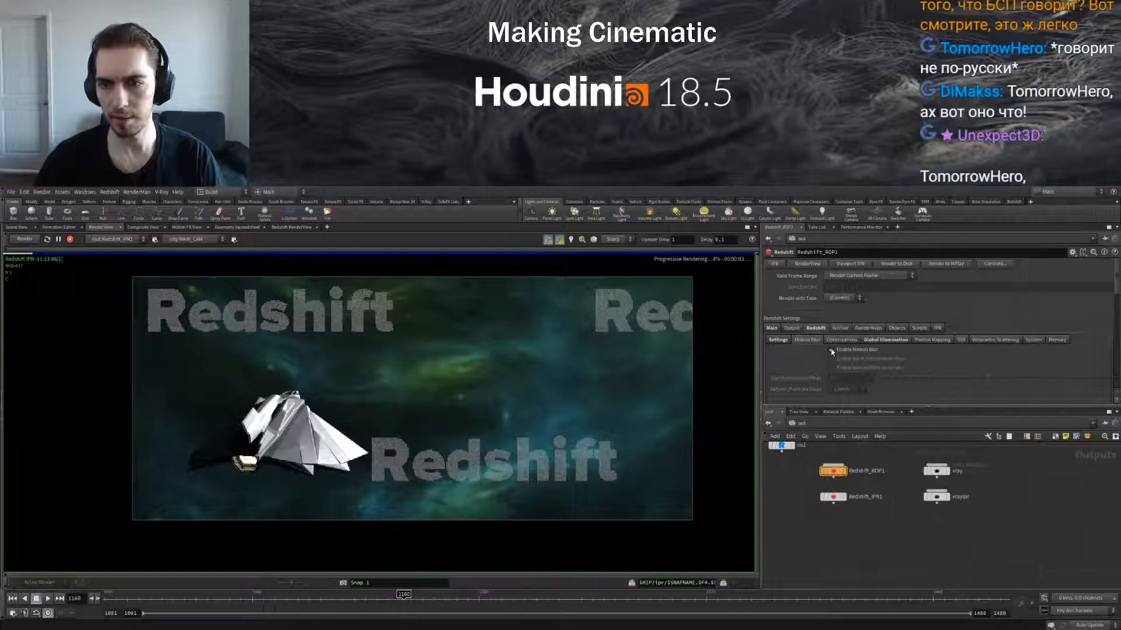
{"action": "left_click", "coordinate": [26, 240]}
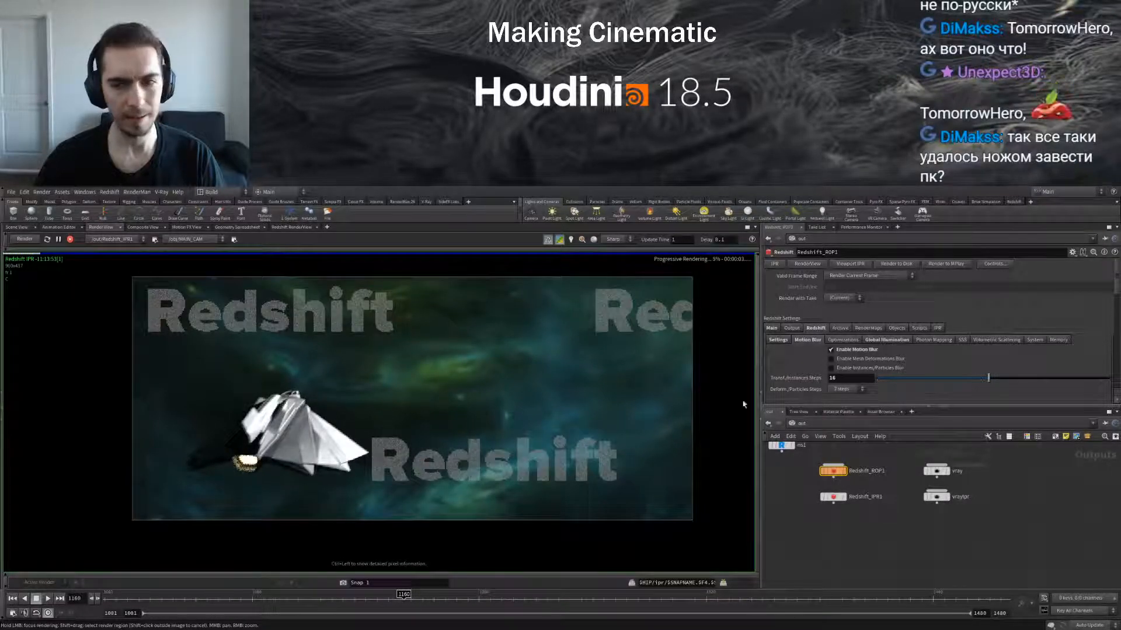
Disable motion blur on Redshift_ROP1, stop the interactive render and return to the scene view
{"action": "left_click", "coordinate": [831, 350]}
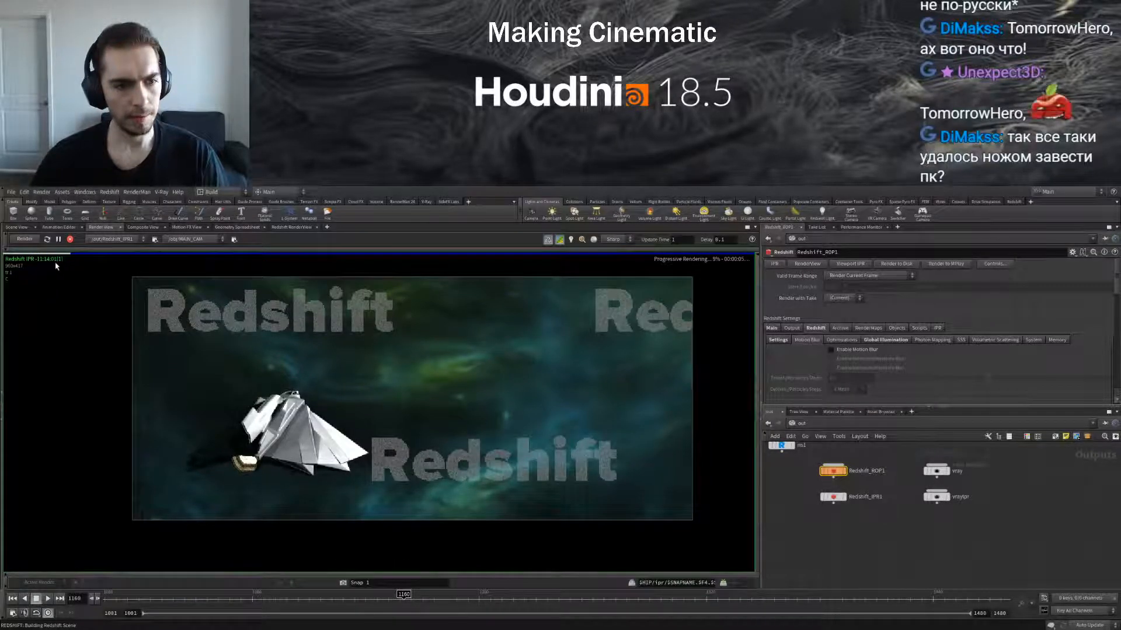
{"action": "left_click", "coordinate": [70, 239]}
{"action": "left_click", "coordinate": [16, 227]}
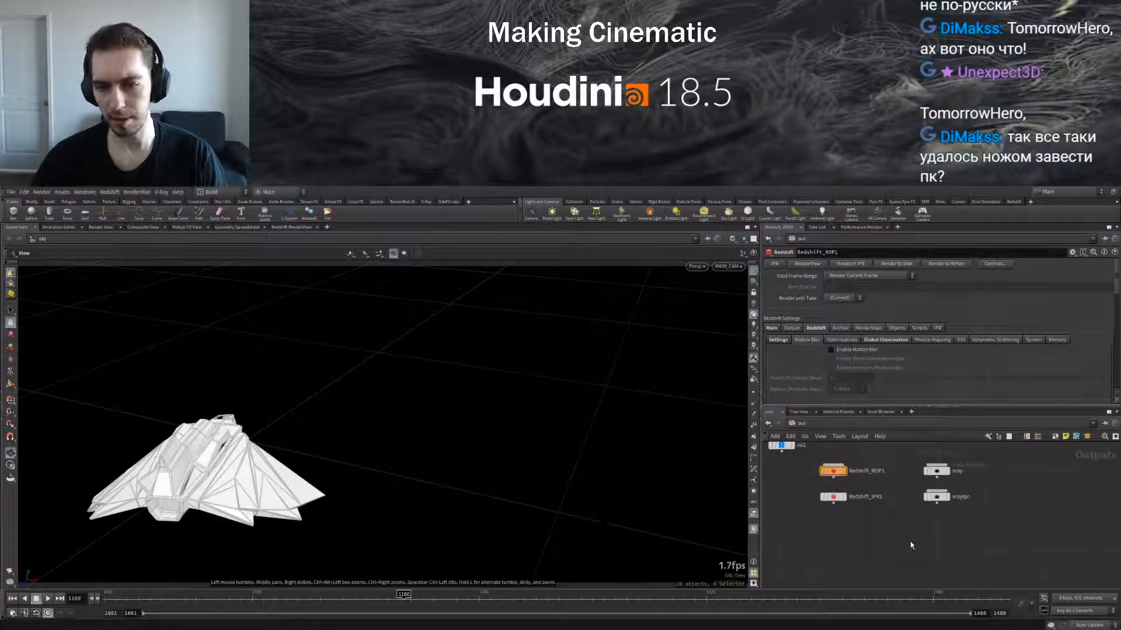
Show the object network and scrub the Enforcer's flight through MAIN_CAM up to frame 1293
{"action": "key", "text": "1"}
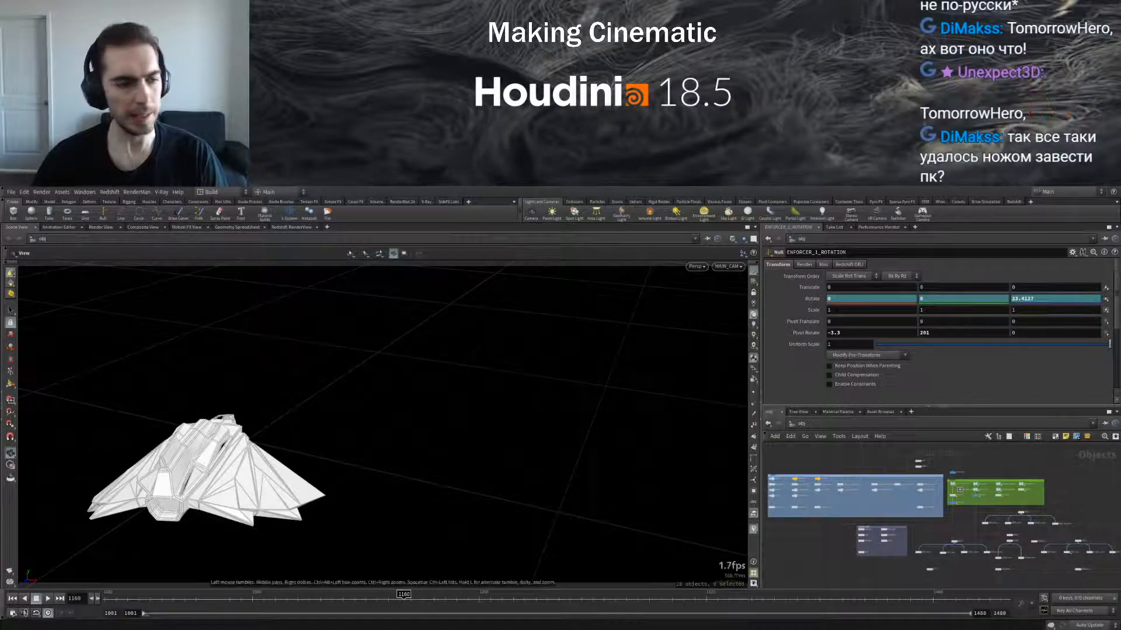
{"action": "left_click", "coordinate": [146, 595]}
{"action": "mouse_move", "coordinate": [269, 599]}
{"action": "left_mouse_down"}
{"action": "mouse_move", "coordinate": [551, 600]}
{"action": "mouse_move", "coordinate": [678, 629]}
{"action": "mouse_move", "coordinate": [656, 626]}
{"action": "left_mouse_up"}
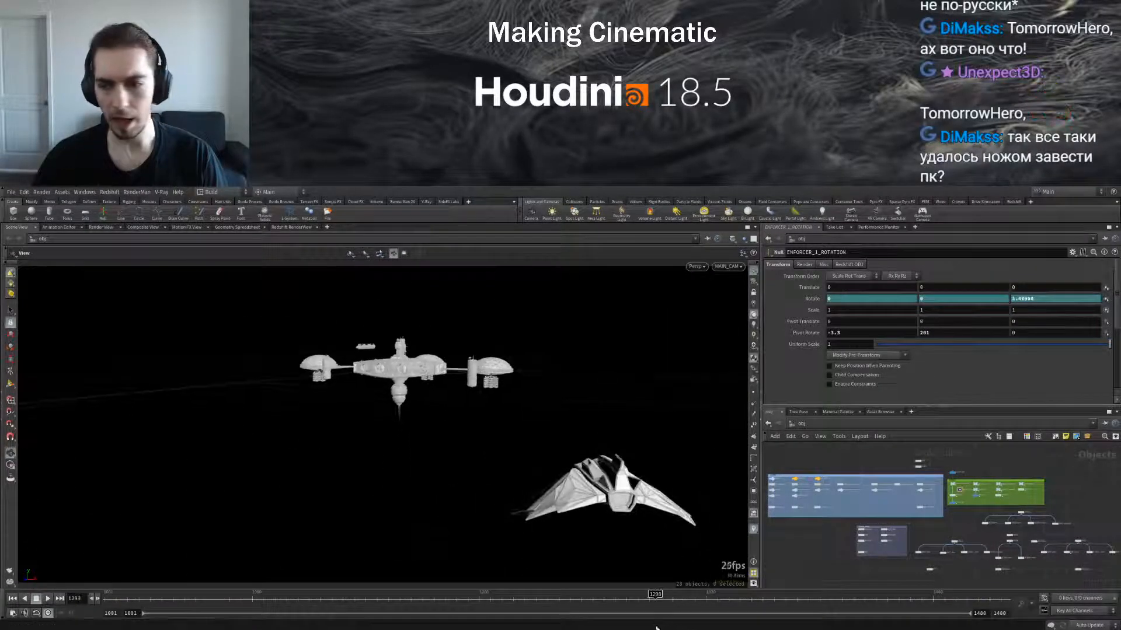
Scrub to frame 1327 and insert the ENFORCER_1_ROTATION null between ENFORCER_1_POS_ANIM and ENFORCER_1 in the ANIMATION group
{"action": "scroll", "coordinate": [972, 514], "scroll_direction": "up", "scroll_amount": 5}
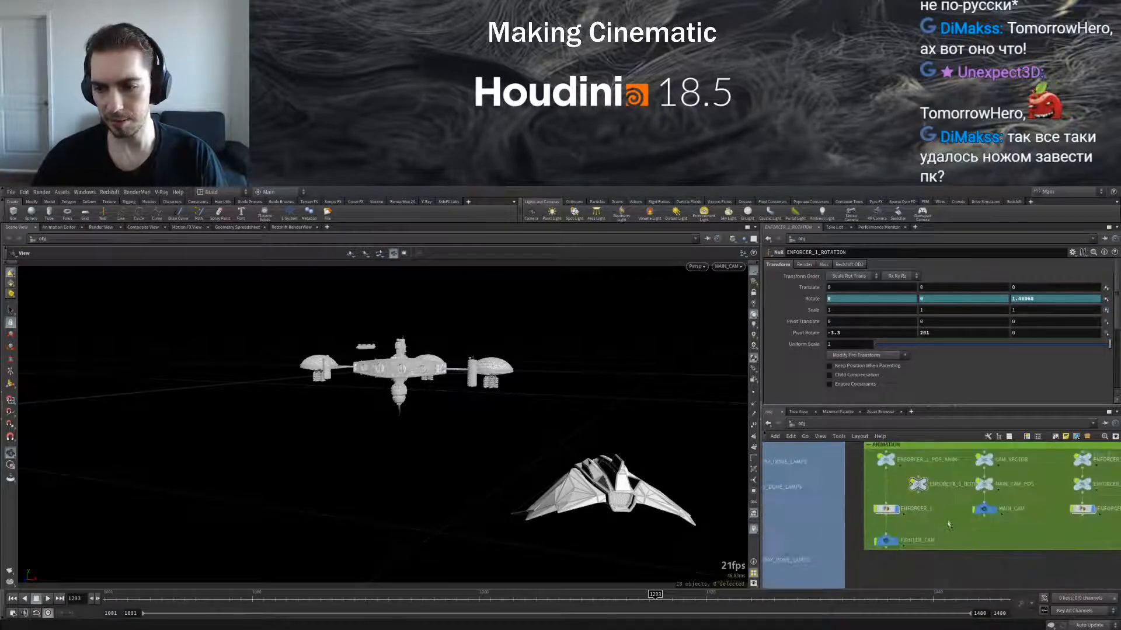
{"action": "scroll", "coordinate": [951, 543], "scroll_direction": "up", "scroll_amount": 4}
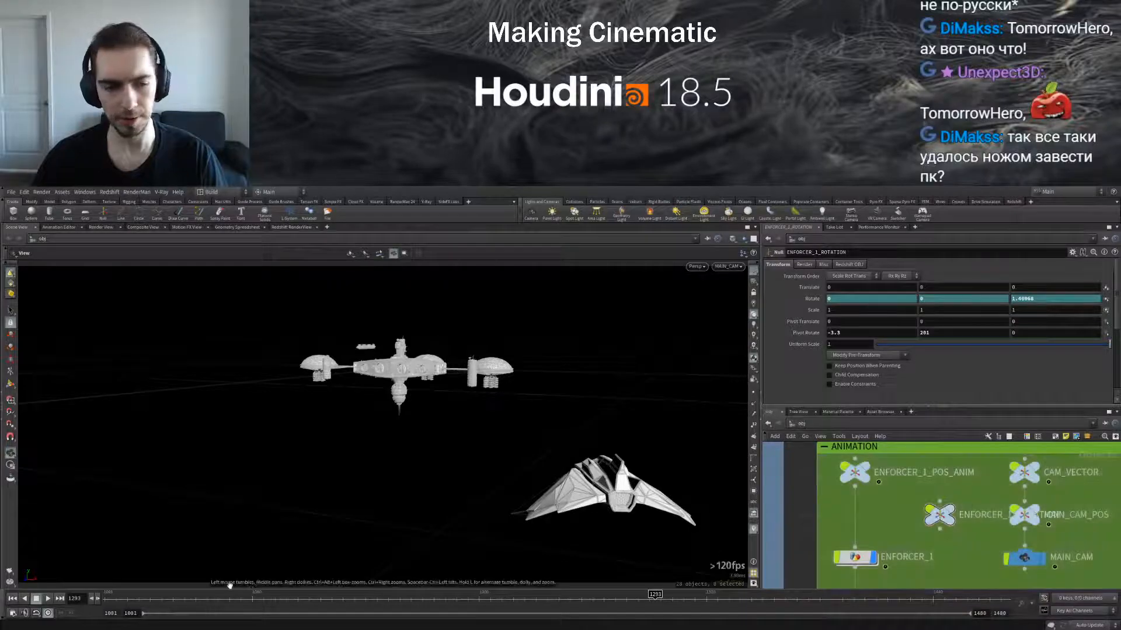
{"action": "left_click_drag", "start_coordinate": [115, 601], "coordinate": [719, 595]}
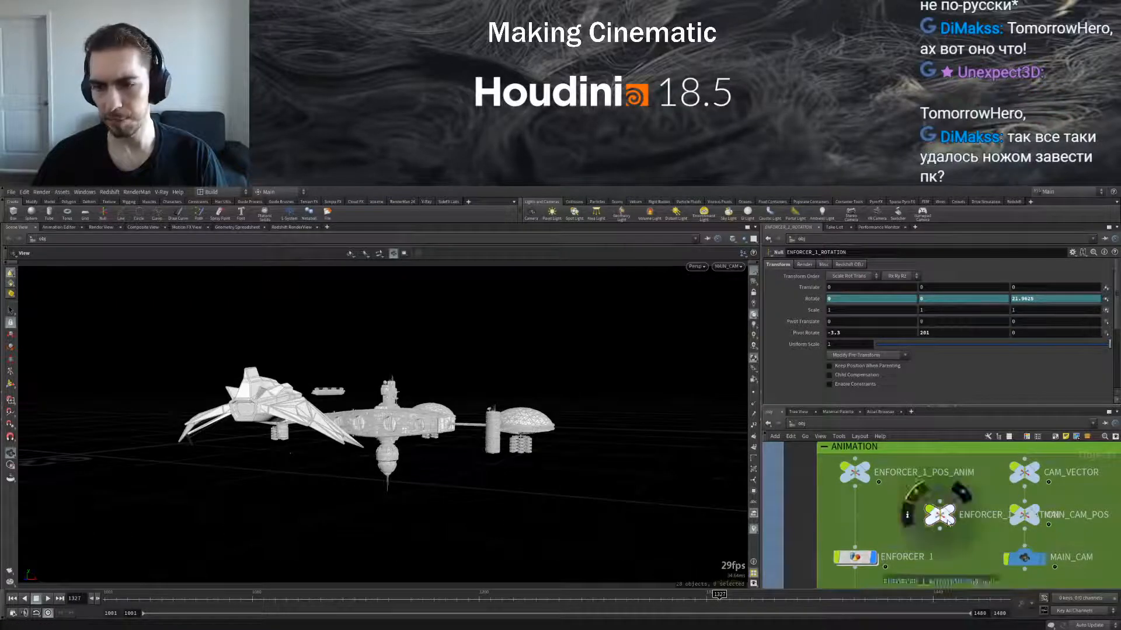
{"action": "left_click_drag", "start_coordinate": [930, 521], "coordinate": [856, 519]}
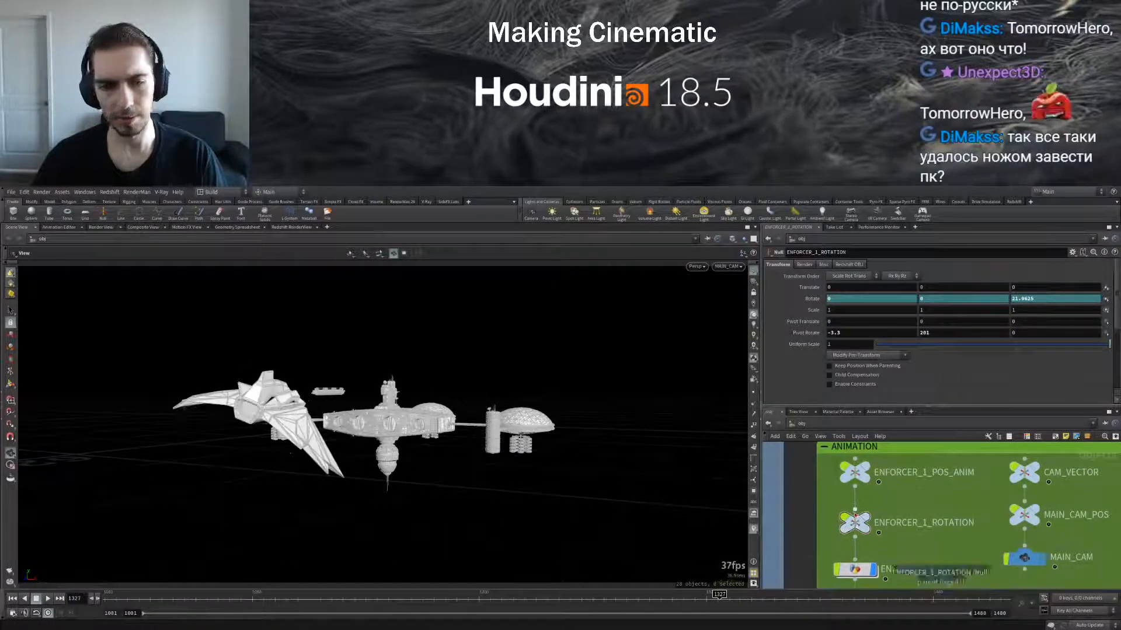
Play the Enforcer's flight through MAIN_CAM from the first frame and replay the pass near the station with the rotation null connected
{"action": "left_click", "coordinate": [13, 598]}
{"action": "left_click", "coordinate": [49, 600]}
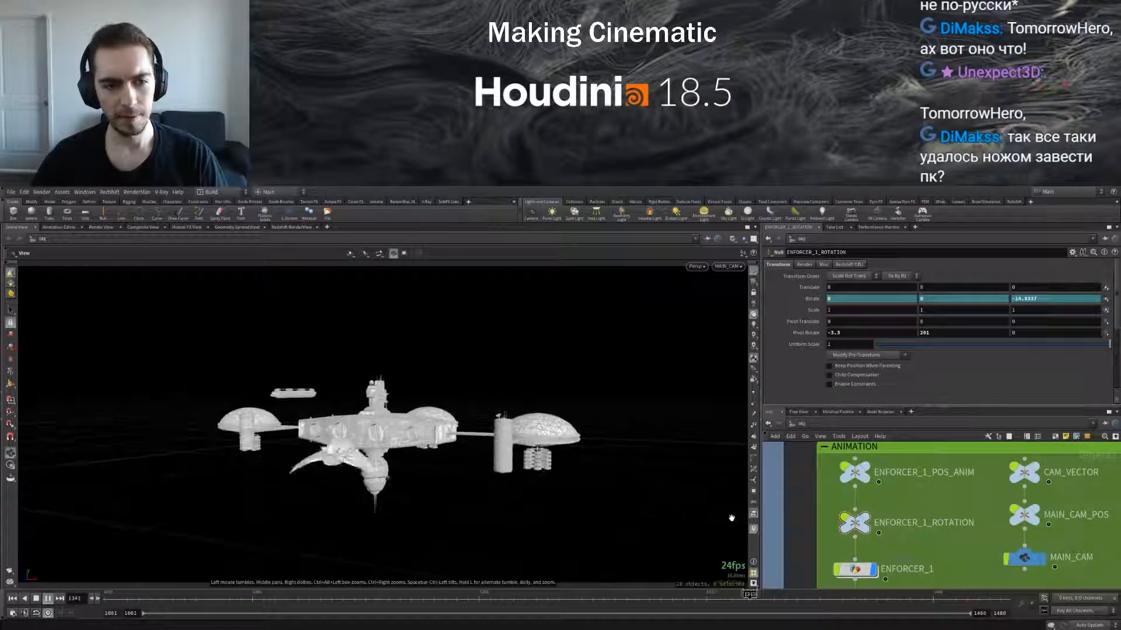
{"action": "left_click", "coordinate": [45, 599]}
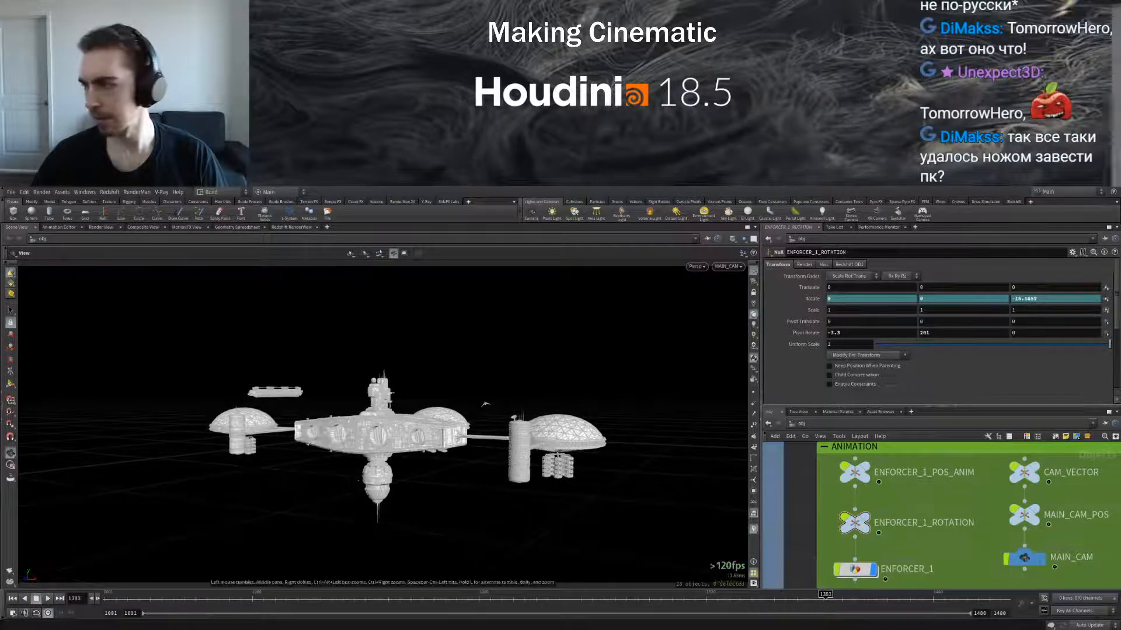
{"action": "left_click_drag", "start_coordinate": [682, 601], "coordinate": [640, 604]}
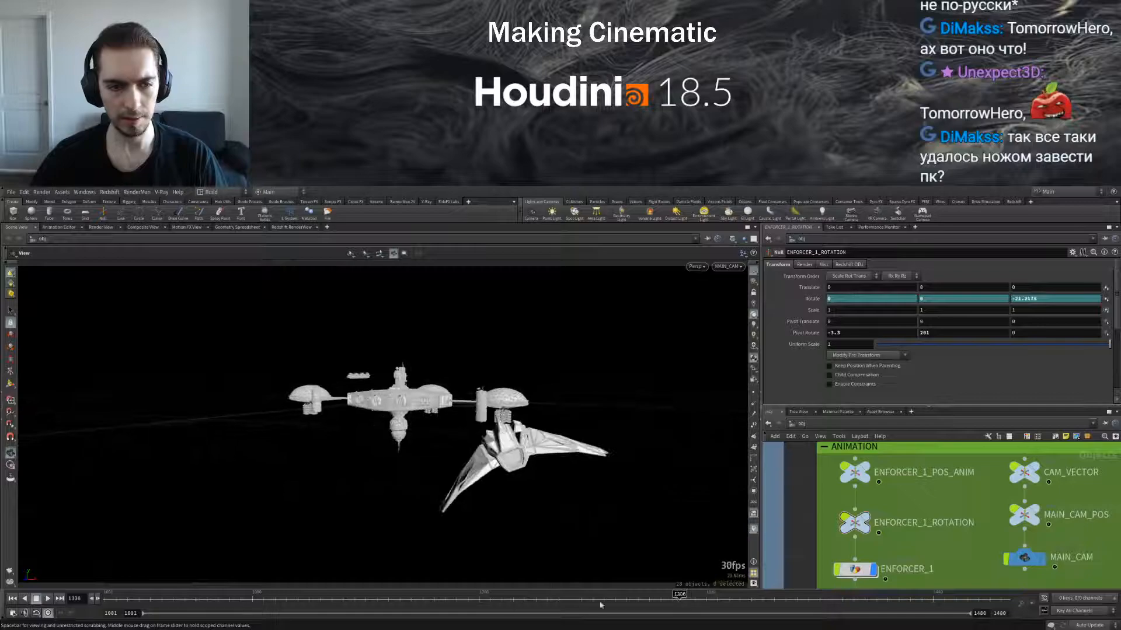
{"action": "left_click", "coordinate": [48, 599]}
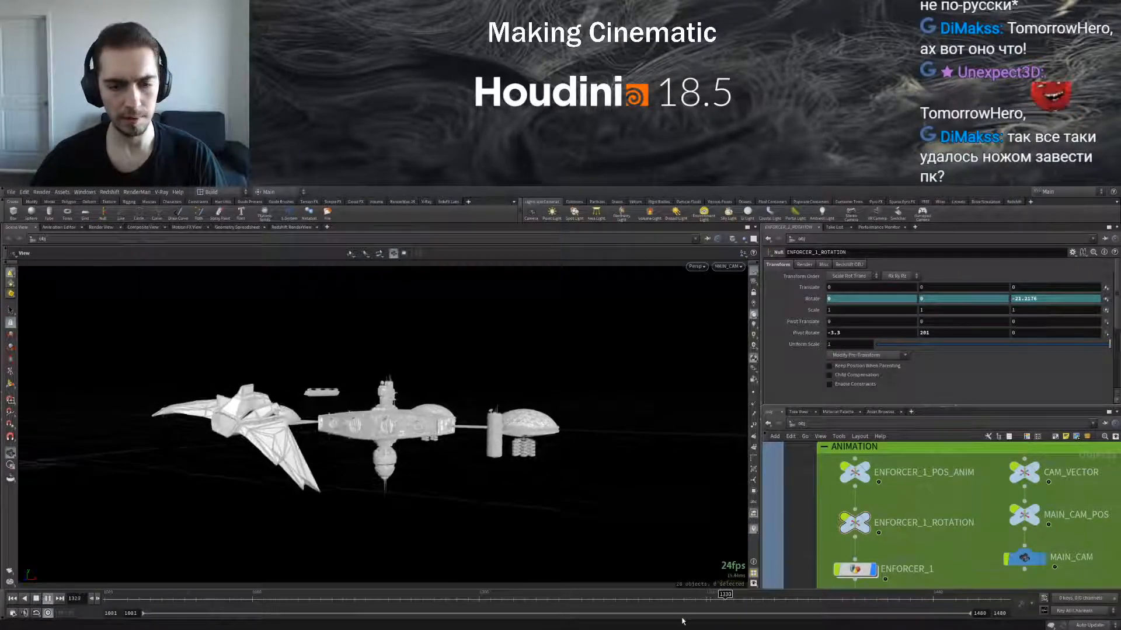
{"action": "left_click", "coordinate": [572, 599]}
{"action": "left_click", "coordinate": [48, 599]}
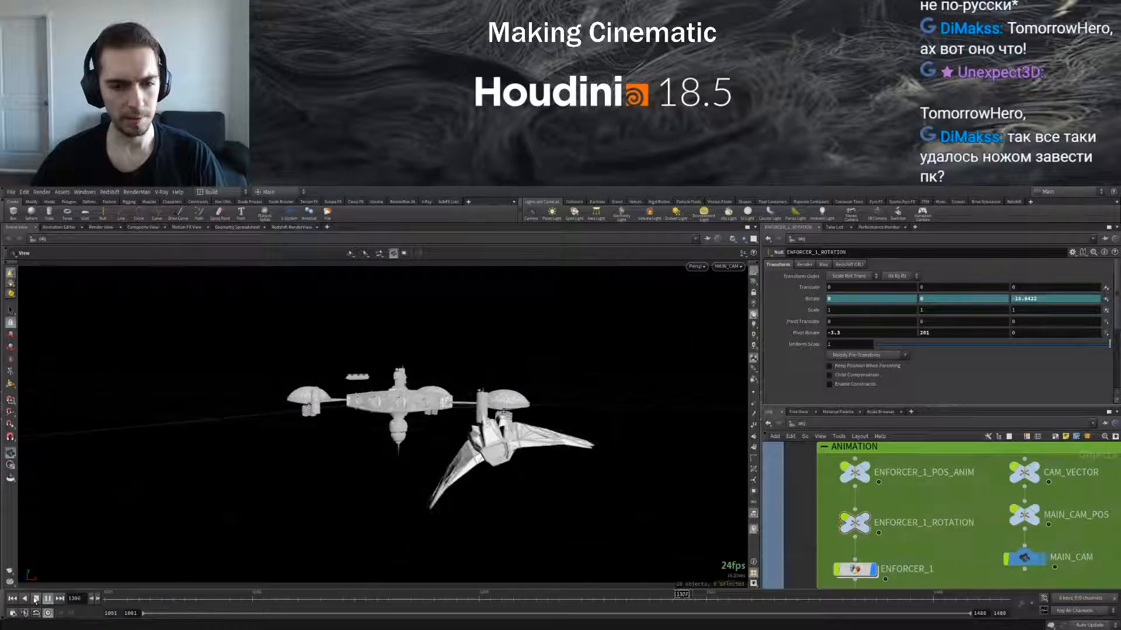
{"action": "left_click", "coordinate": [36, 598]}
Examine the Enforcer's roll and the camera move between frames 1254 and 1306 by scrubbing and playing that section
{"action": "left_click_drag", "start_coordinate": [694, 595], "coordinate": [624, 602]}
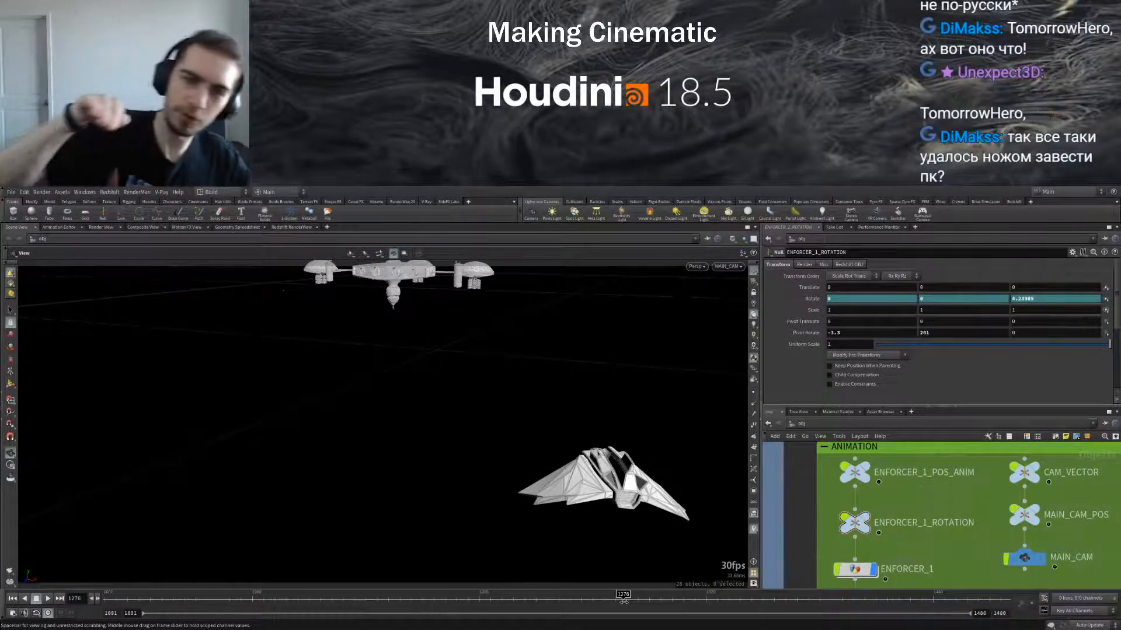
{"action": "left_click_drag", "start_coordinate": [624, 601], "coordinate": [581, 596]}
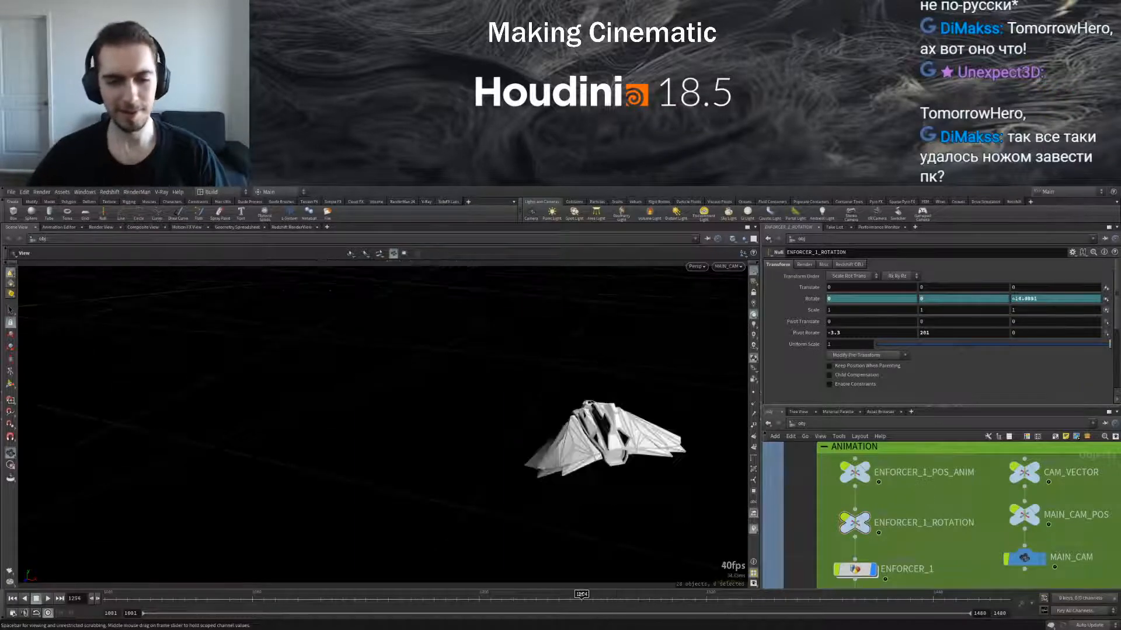
{"action": "left_click", "coordinate": [49, 599]}
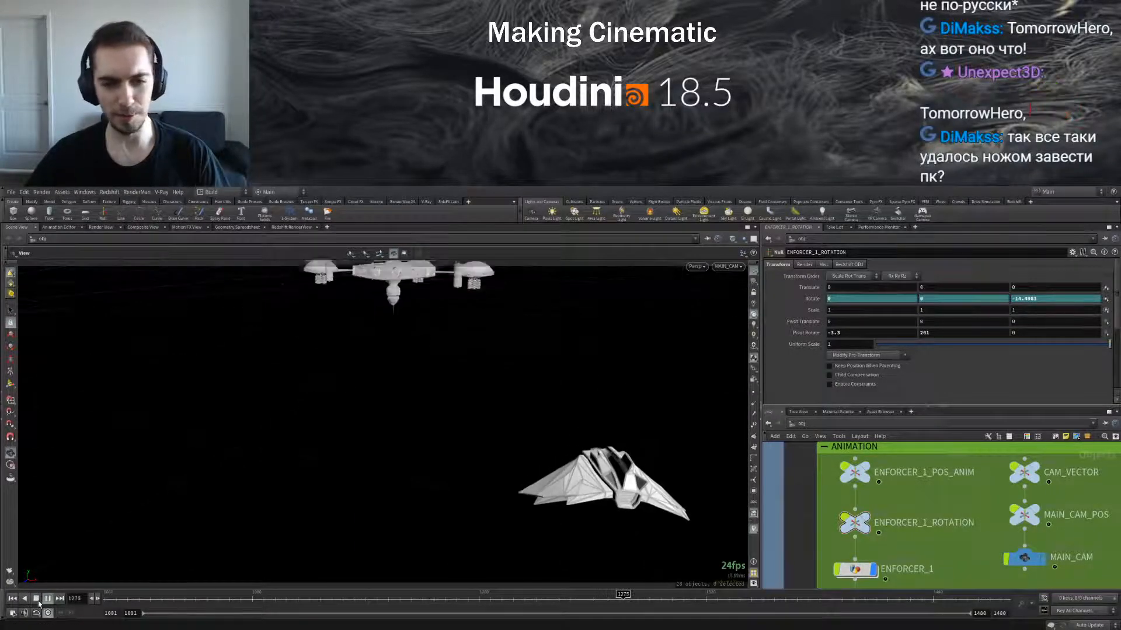
{"action": "left_click", "coordinate": [38, 601]}
{"action": "left_click_drag", "start_coordinate": [625, 601], "coordinate": [680, 599]}
Pull ENFORCER_1_ROTATION out of the chain, play the flight without it, and reinsert it between ENFORCER_1_POS_ANIM and ENFORCER_1
{"action": "mouse_move", "coordinate": [861, 524]}
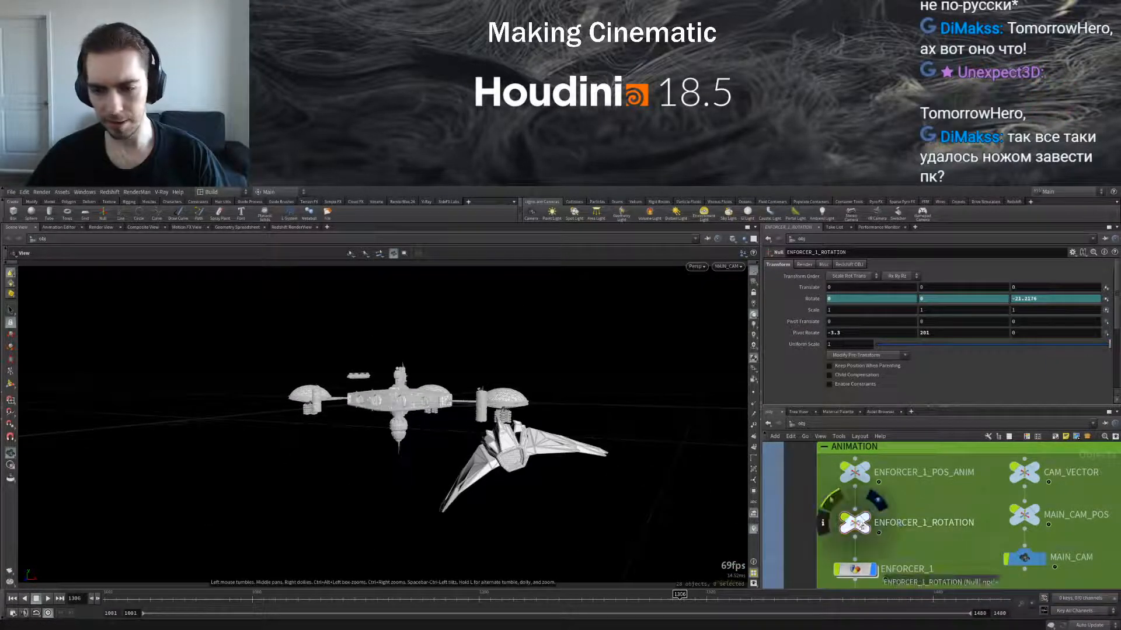
{"action": "left_click_drag", "start_coordinate": [858, 524], "coordinate": [944, 516]}
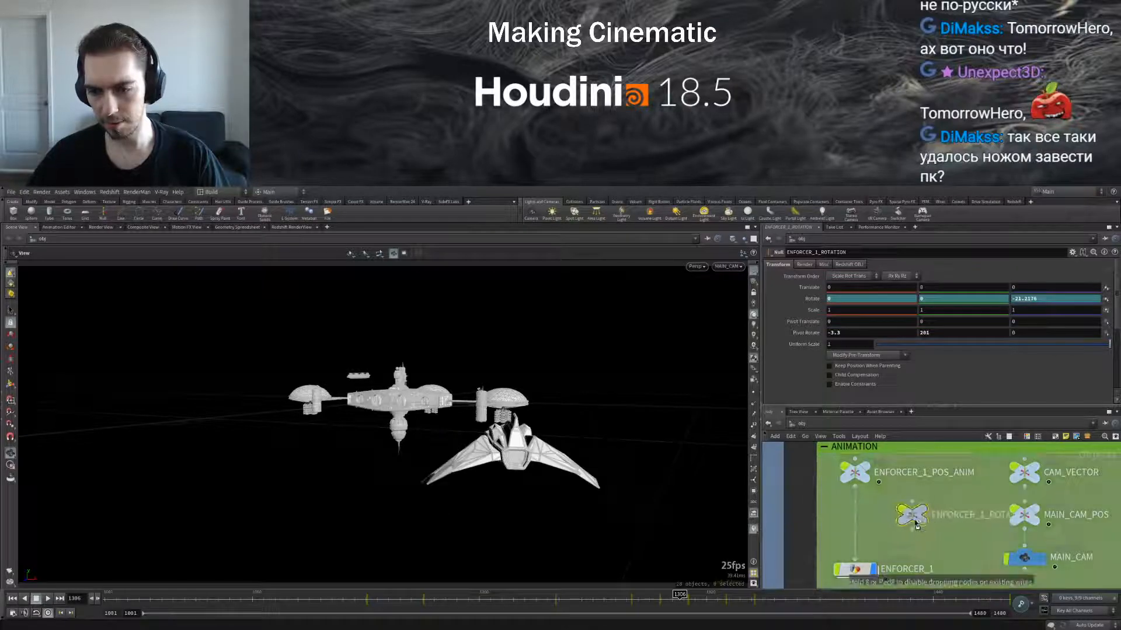
{"action": "left_click", "coordinate": [625, 599]}
{"action": "left_click", "coordinate": [48, 599]}
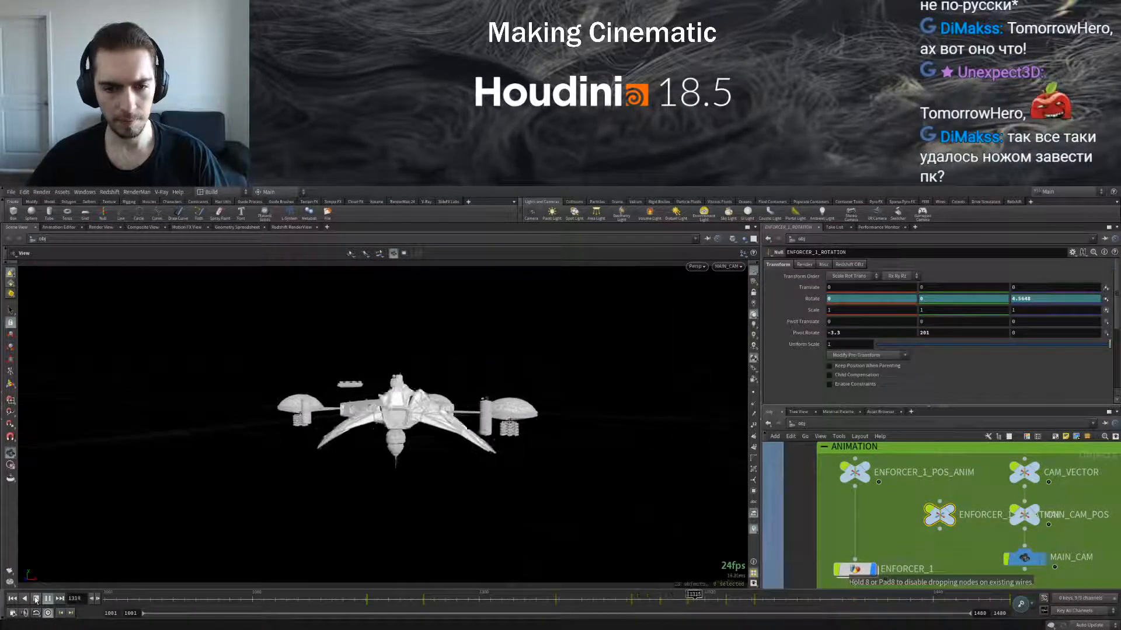
{"action": "left_click", "coordinate": [37, 599]}
{"action": "left_click_drag", "start_coordinate": [940, 515], "coordinate": [866, 521]}
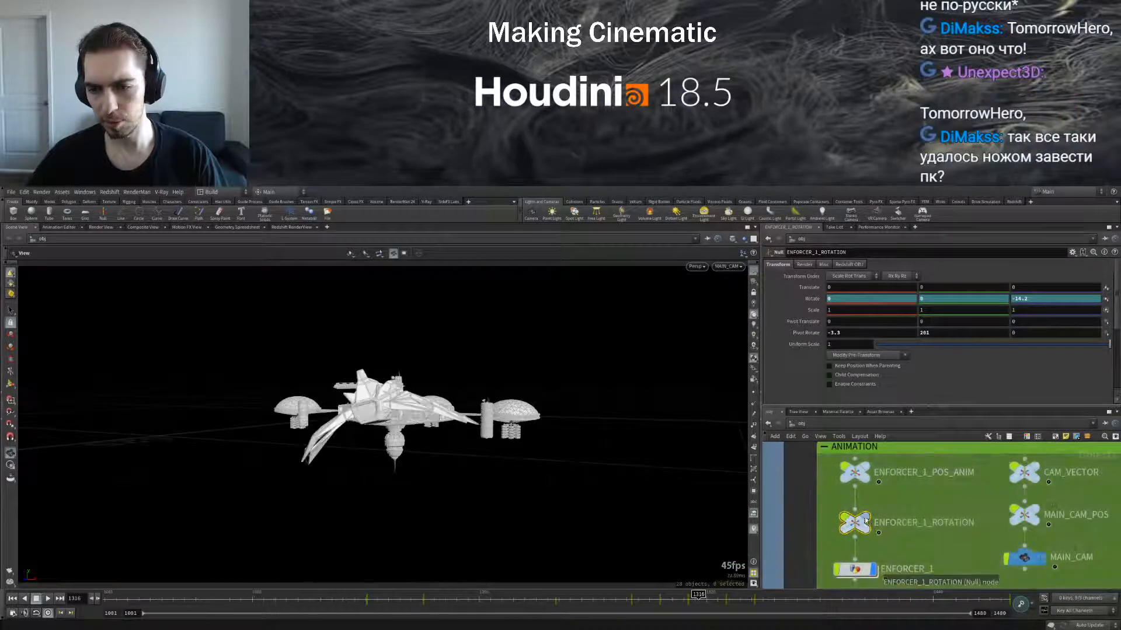
Select the MAIN_CAM_POS null that drives the camera and go to its keyframe at frame 1300
{"action": "left_click", "coordinate": [1024, 558]}
{"action": "left_click_drag", "start_coordinate": [639, 610], "coordinate": [674, 596]}
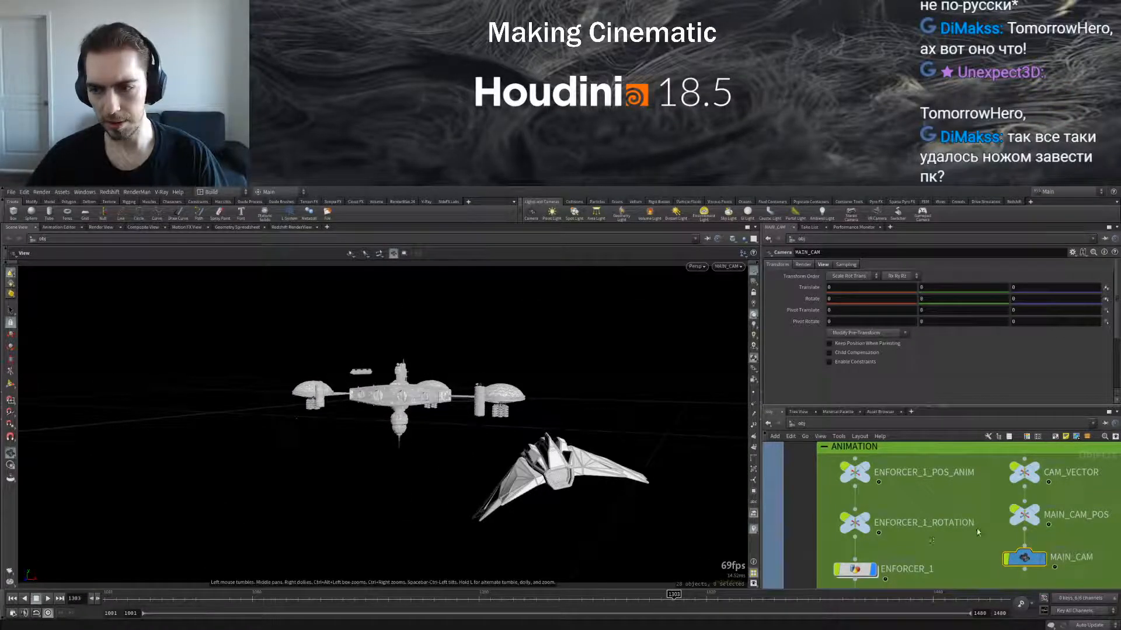
{"action": "left_click", "coordinate": [1025, 516]}
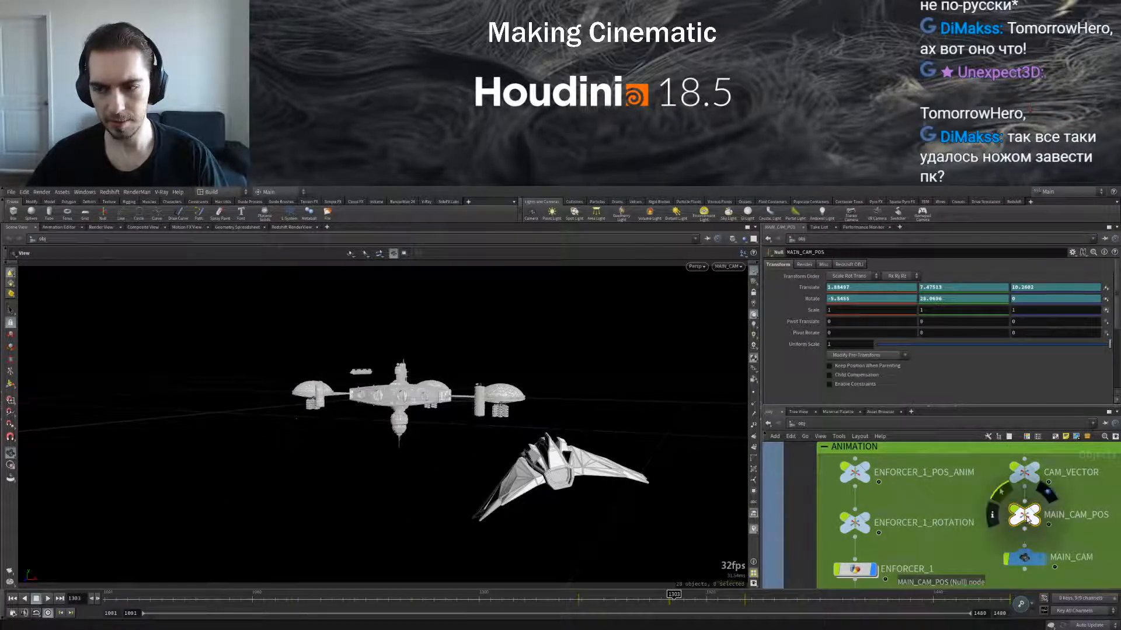
{"action": "mouse_move", "coordinate": [674, 595]}
{"action": "left_mouse_down"}
{"action": "mouse_move", "coordinate": [686, 595]}
{"action": "mouse_move", "coordinate": [655, 594]}
{"action": "mouse_move", "coordinate": [684, 595]}
{"action": "mouse_move", "coordinate": [669, 595]}
{"action": "left_mouse_up"}
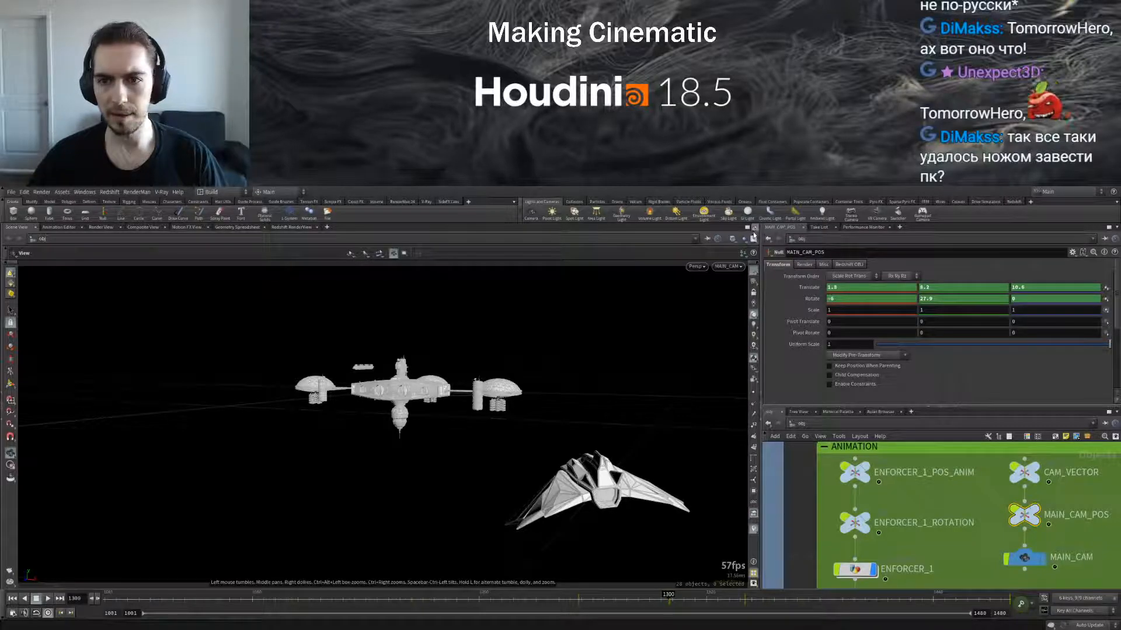
Split the scene view pane horizontally and show the Animation Editor in the lower half
{"action": "key", "text": "alt+["}
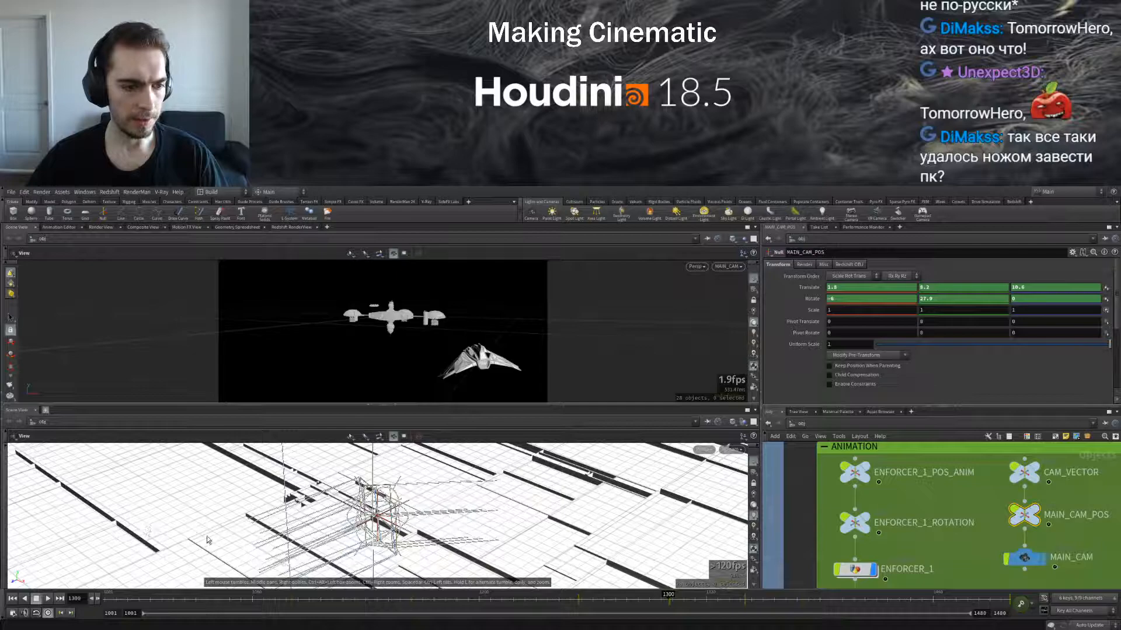
{"action": "left_click", "coordinate": [45, 411]}
{"action": "left_click", "coordinate": [39, 412]}
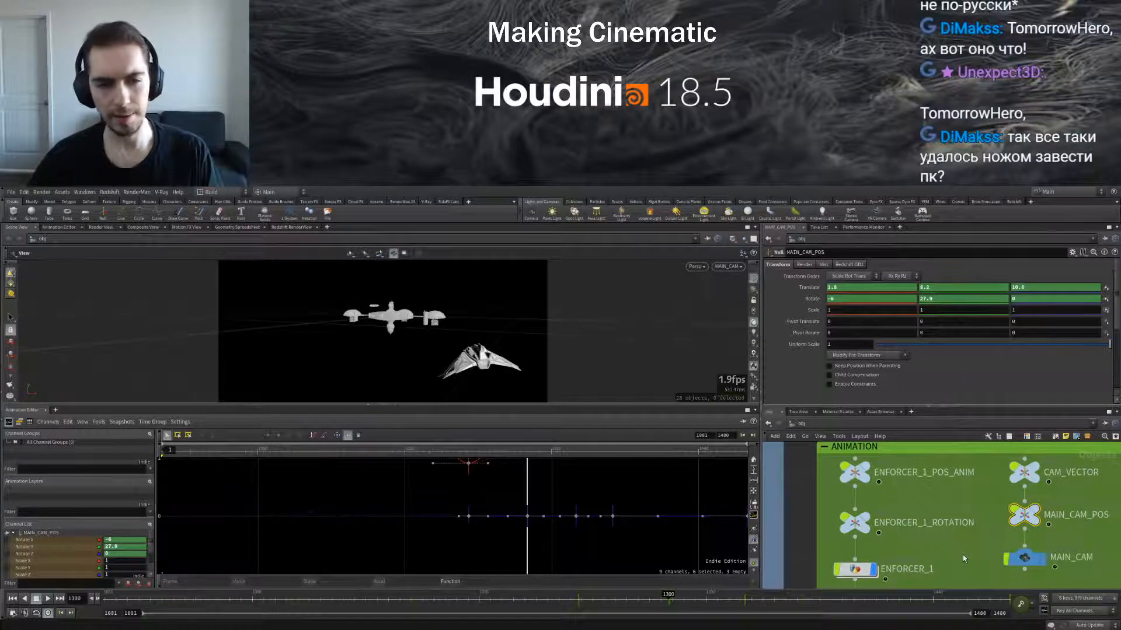
Display MAIN_CAM_POS's Translate X, Y and Z curves and lengthen the outgoing tangent of Translate X at frame 1300
{"action": "scroll", "coordinate": [51, 562], "scroll_direction": "down", "scroll_amount": 3}
{"action": "left_click_drag", "start_coordinate": [51, 561], "coordinate": [46, 578]}
{"action": "key", "text": "f"}
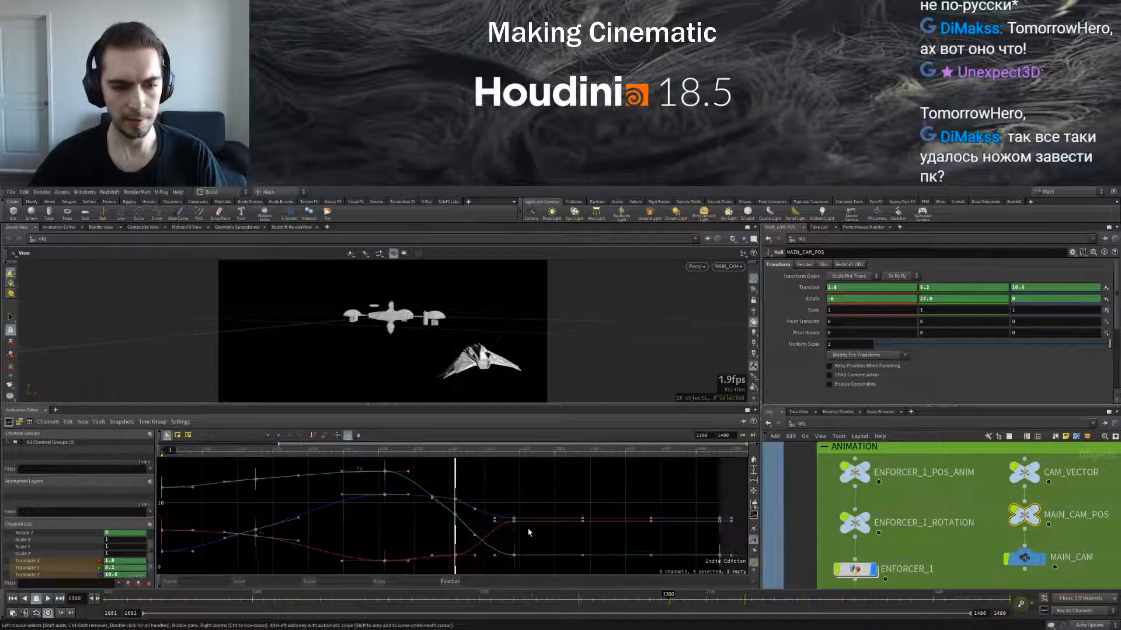
{"action": "scroll", "coordinate": [458, 550], "scroll_direction": "up", "scroll_amount": 5}
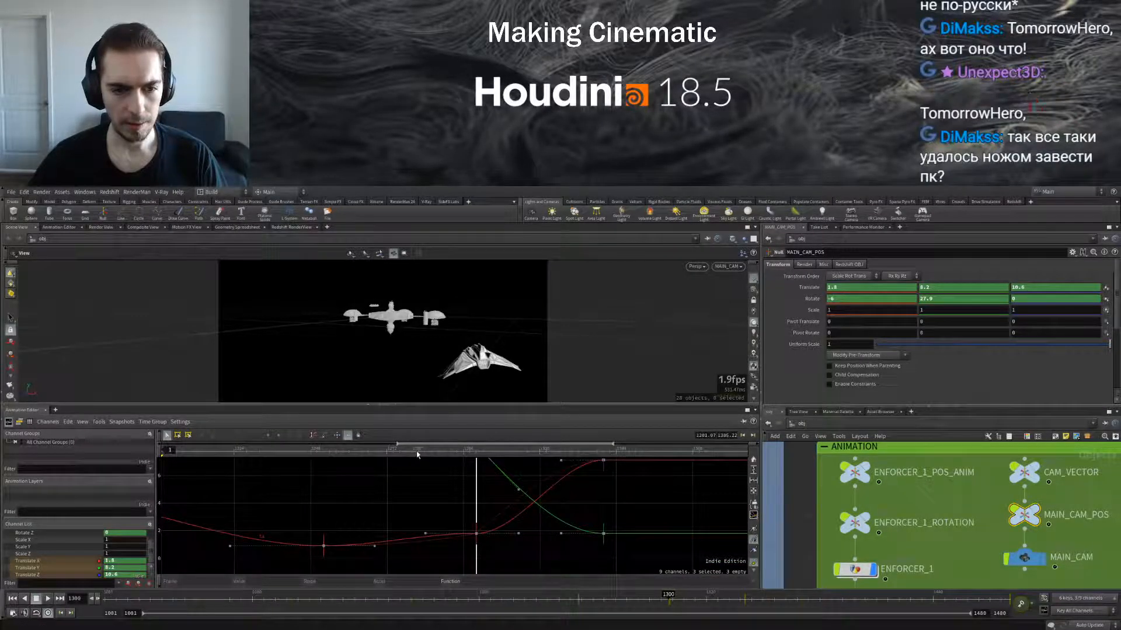
{"action": "left_click", "coordinate": [519, 535]}
{"action": "left_click_drag", "start_coordinate": [519, 535], "coordinate": [533, 535]}
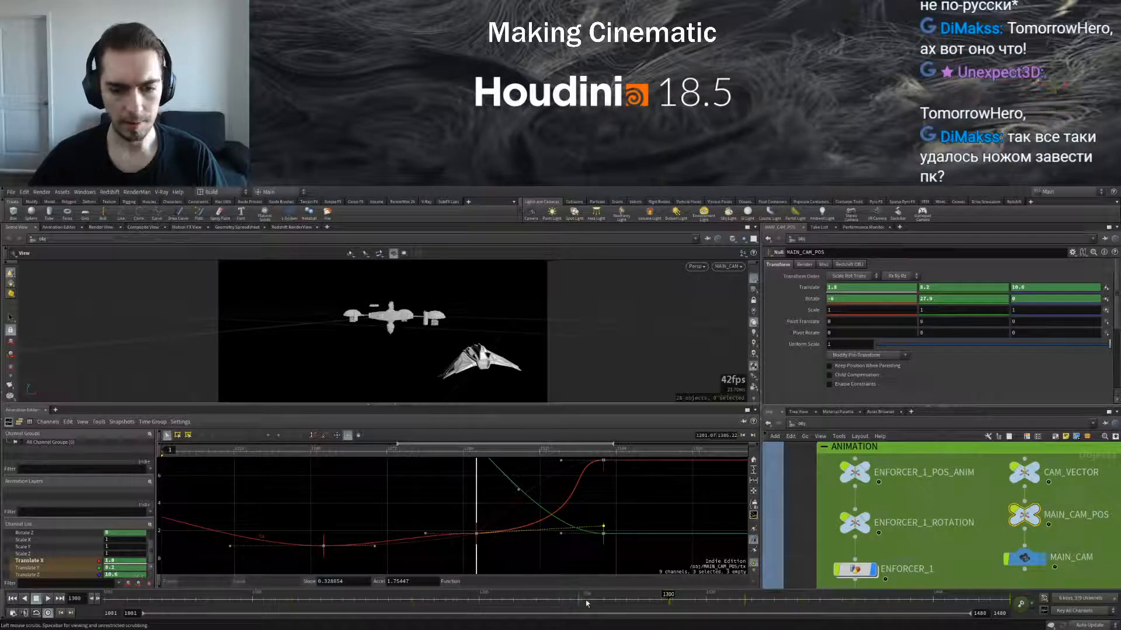
Play the camera move around frame 1300 several times to judge the reshaped Translate X curve
{"action": "left_click_drag", "start_coordinate": [593, 604], "coordinate": [544, 600]}
{"action": "left_click", "coordinate": [48, 598]}
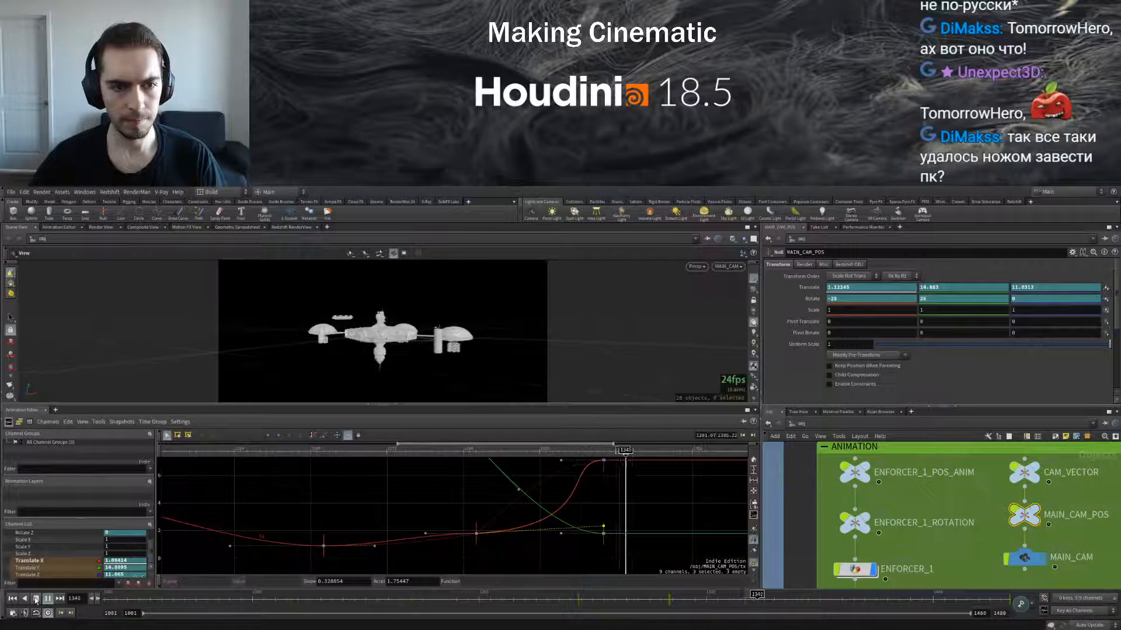
{"action": "left_click", "coordinate": [36, 598]}
{"action": "left_click", "coordinate": [575, 600]}
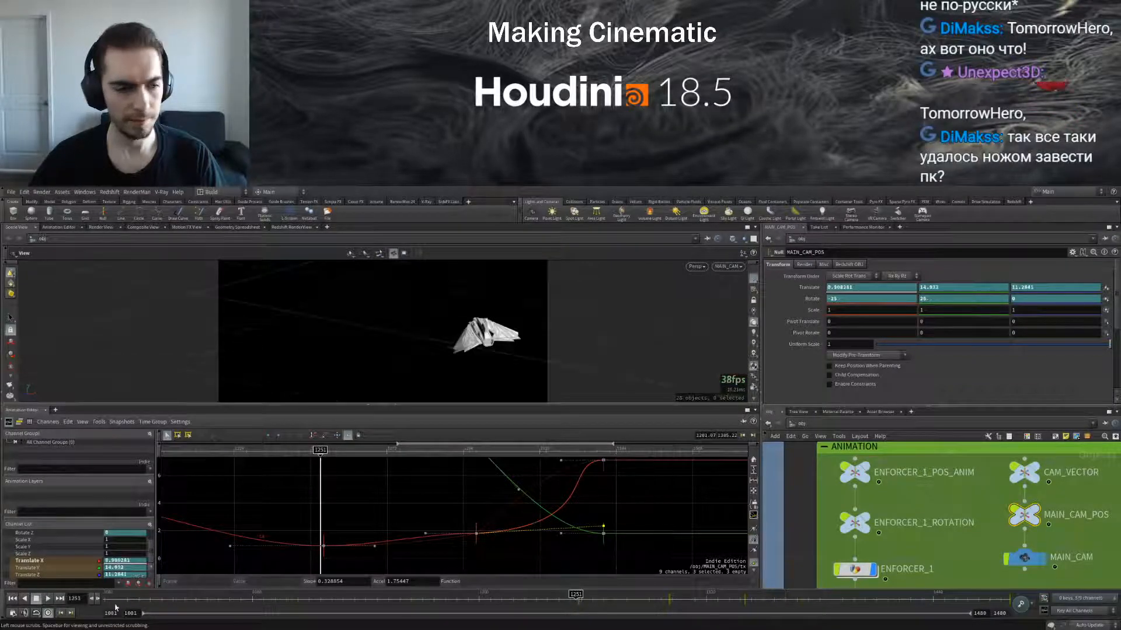
{"action": "left_click", "coordinate": [47, 601]}
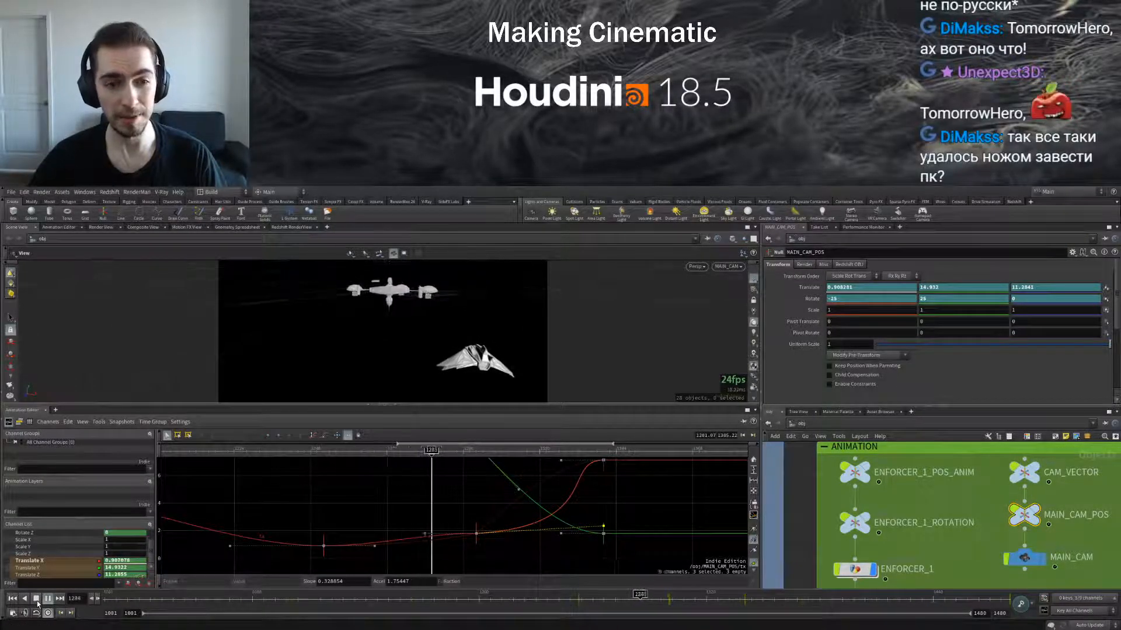
{"action": "left_click", "coordinate": [37, 601]}
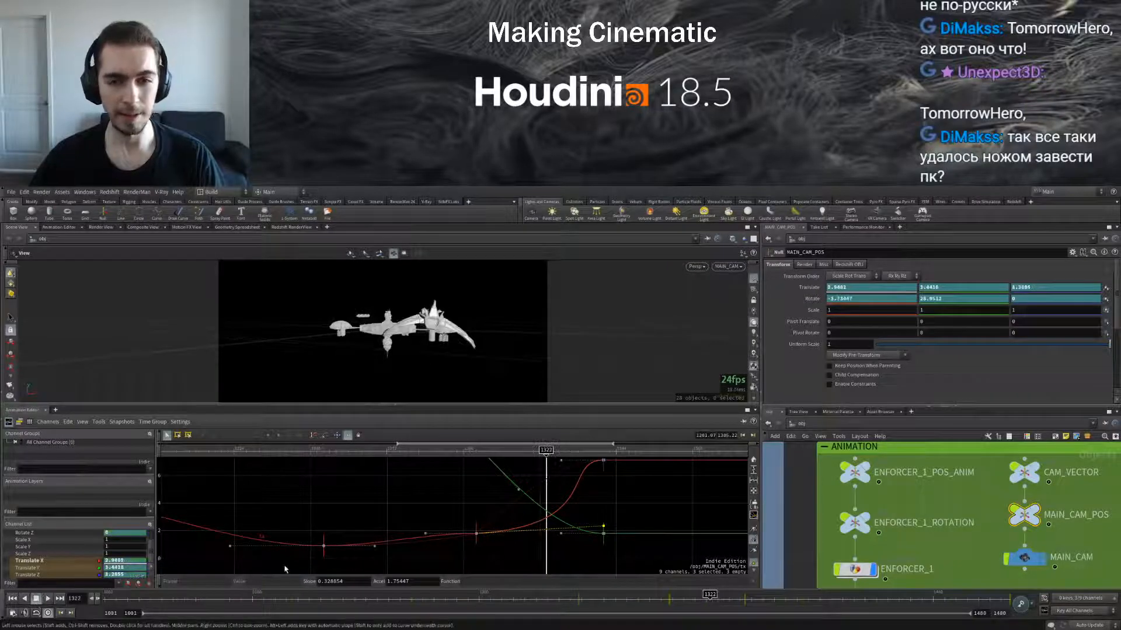
{"action": "left_click", "coordinate": [630, 600]}
{"action": "left_click", "coordinate": [47, 600]}
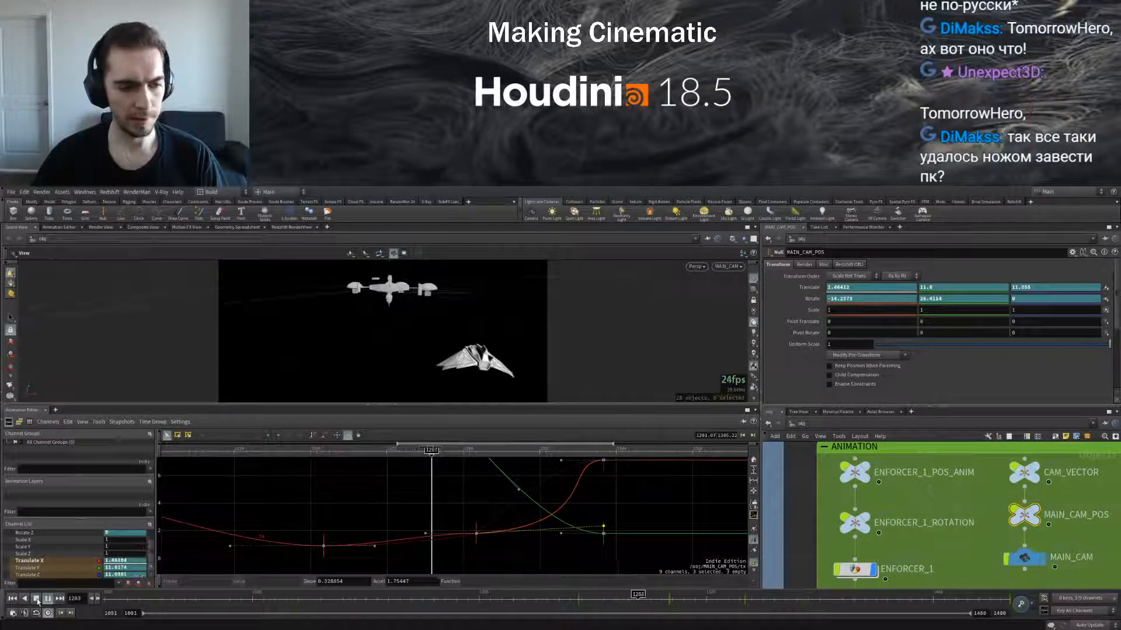
{"action": "left_click", "coordinate": [37, 602]}
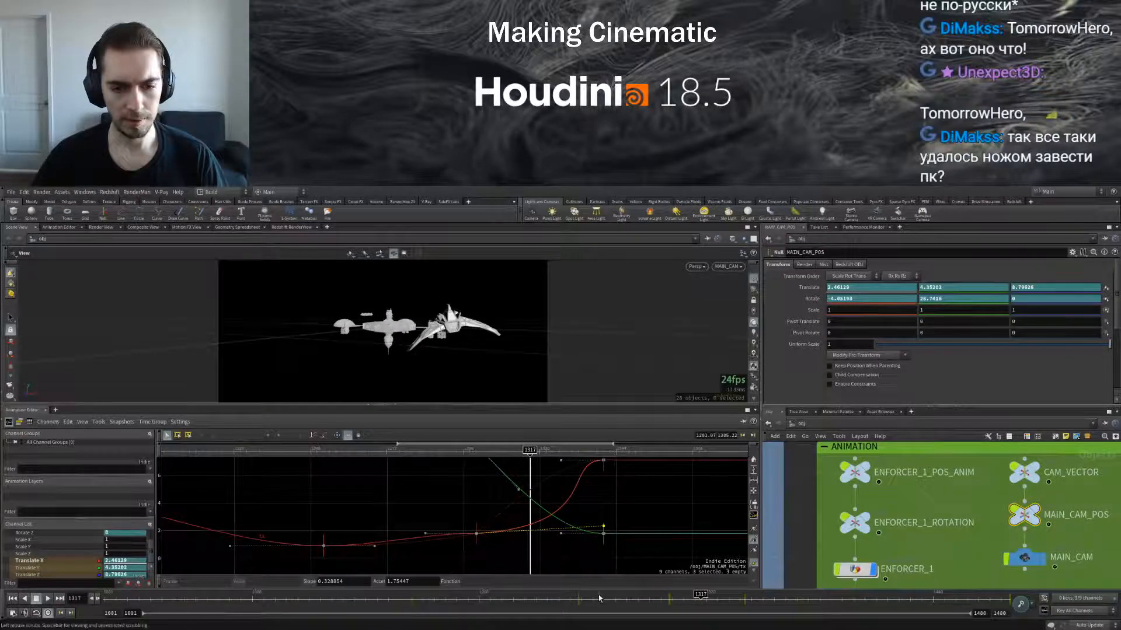
At frame 1340, increase MAIN_CAM_POS's Translate X and lower Translate Y to 0.8, and play the camera move to check it
{"action": "left_click_drag", "start_coordinate": [570, 600], "coordinate": [744, 599]}
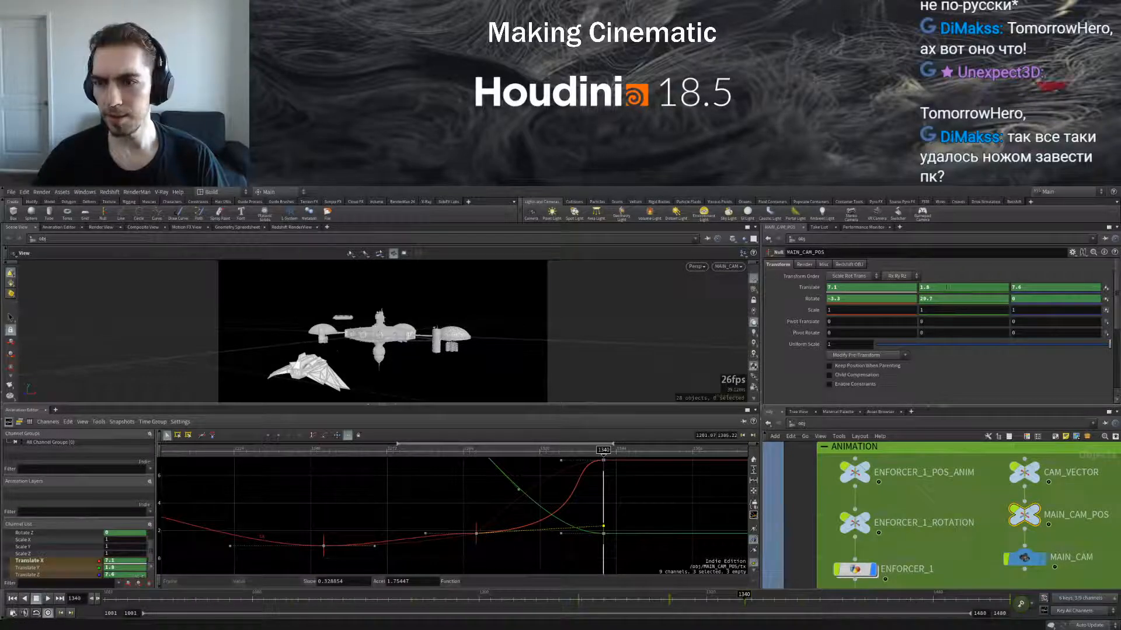
{"action": "scroll", "coordinate": [947, 287], "scroll_direction": "down", "scroll_amount": 9}
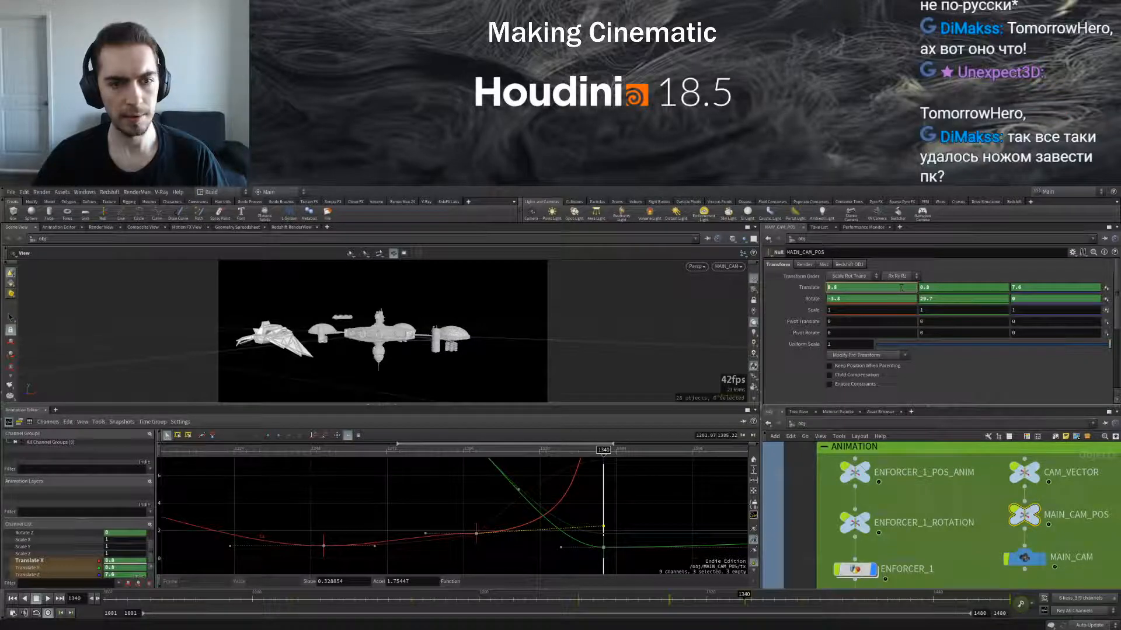
{"action": "left_click_drag", "start_coordinate": [425, 456], "coordinate": [444, 434]}
{"action": "left_click", "coordinate": [45, 600]}
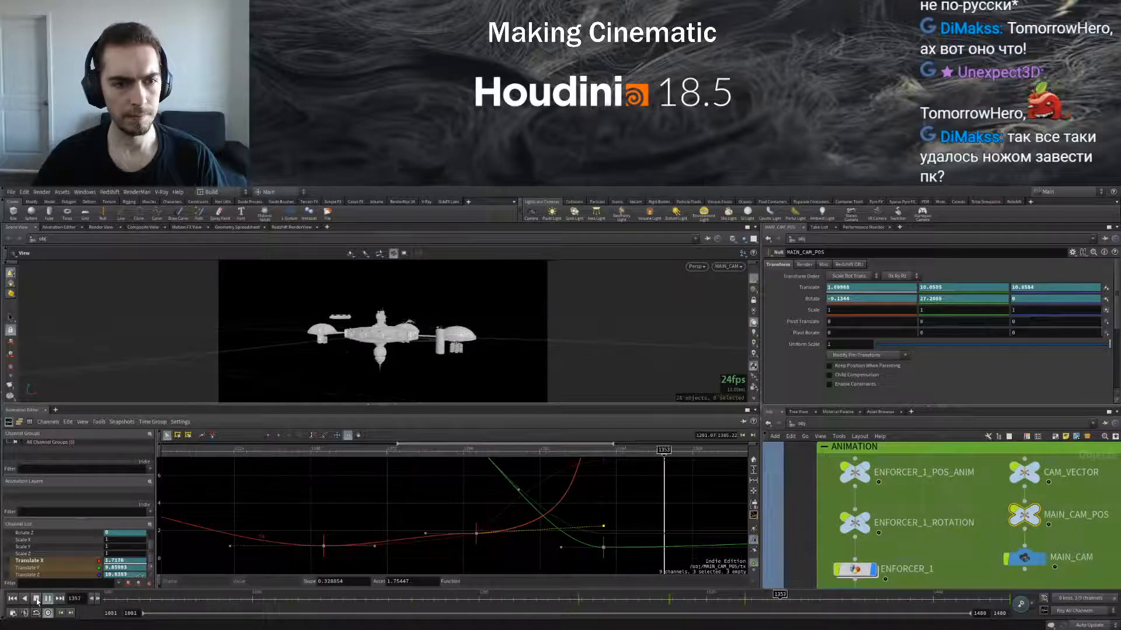
{"action": "left_click", "coordinate": [36, 599]}
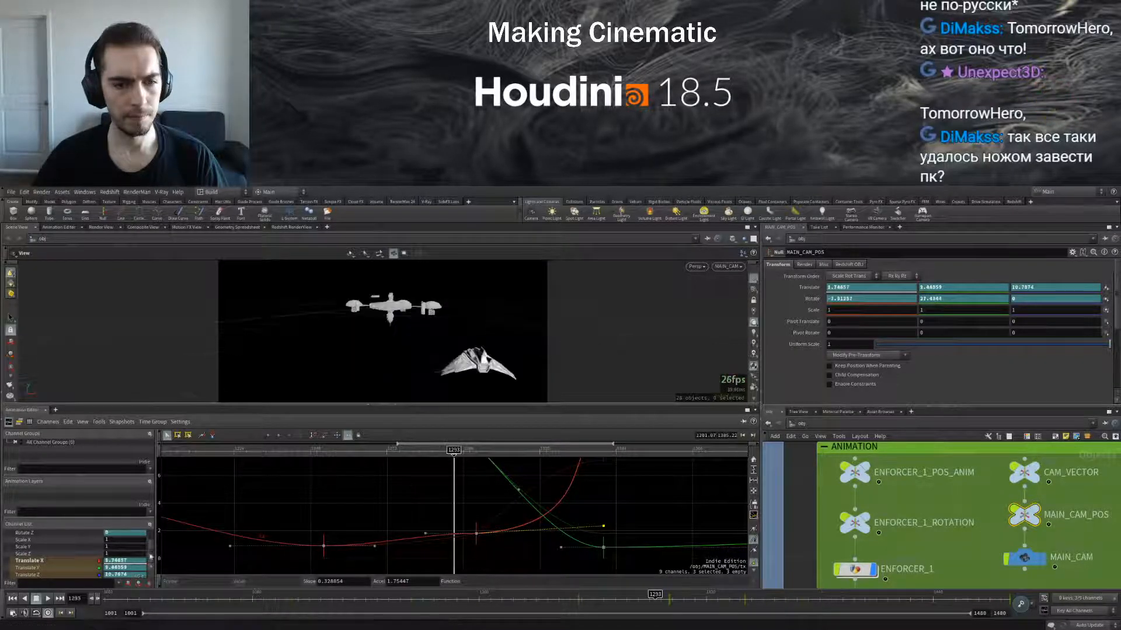
{"action": "left_click", "coordinate": [48, 599]}
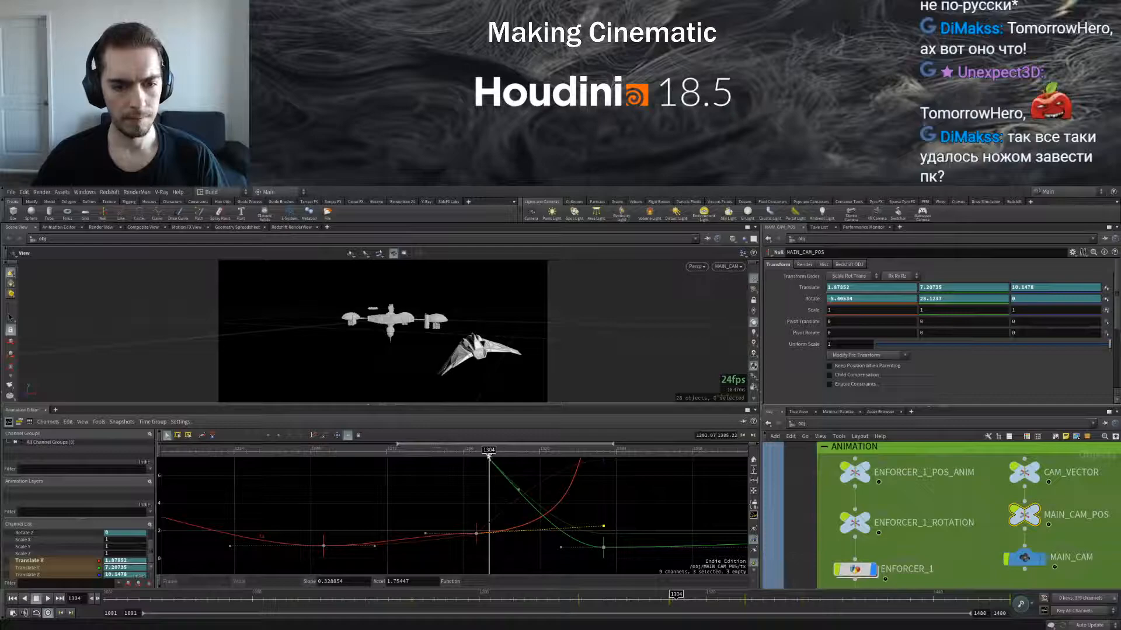
{"action": "left_click_drag", "start_coordinate": [489, 454], "coordinate": [435, 450]}
{"action": "left_click_drag", "start_coordinate": [422, 444], "coordinate": [427, 444]}
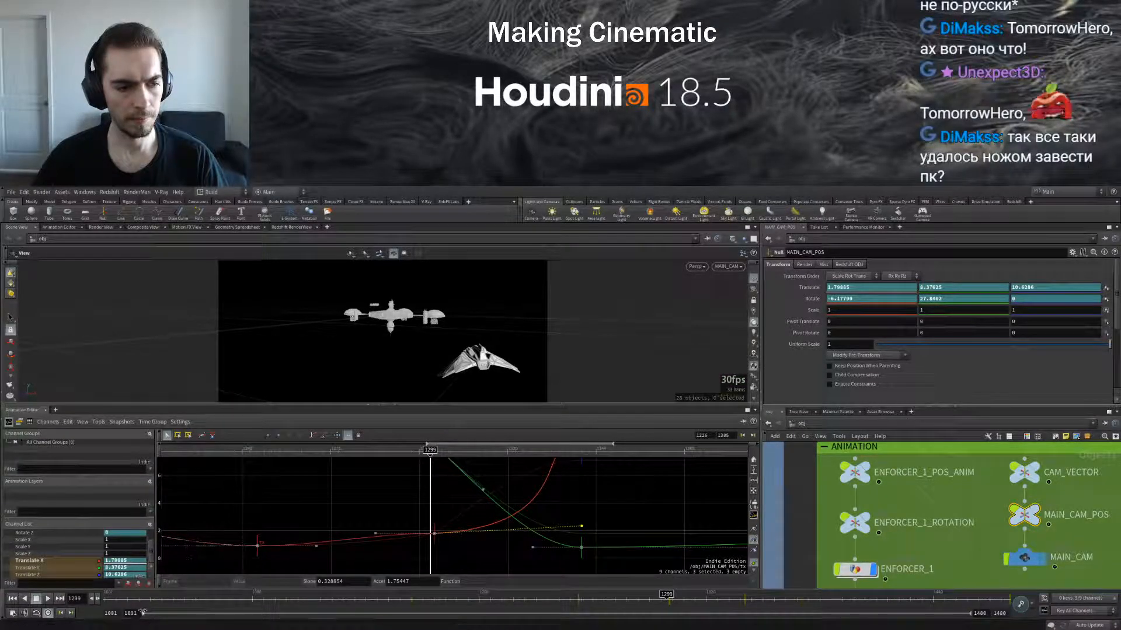
Narrow the playback range to frames 1159–1421 and play the shot within it
{"action": "left_click_drag", "start_coordinate": [453, 606], "coordinate": [416, 605]}
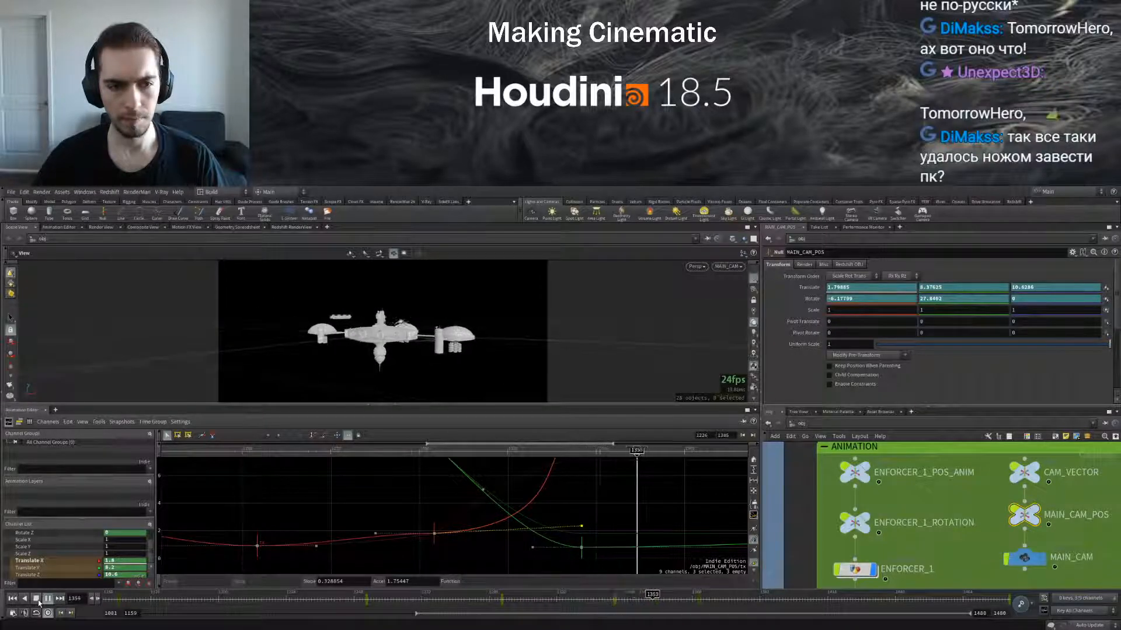
{"action": "left_click", "coordinate": [38, 600]}
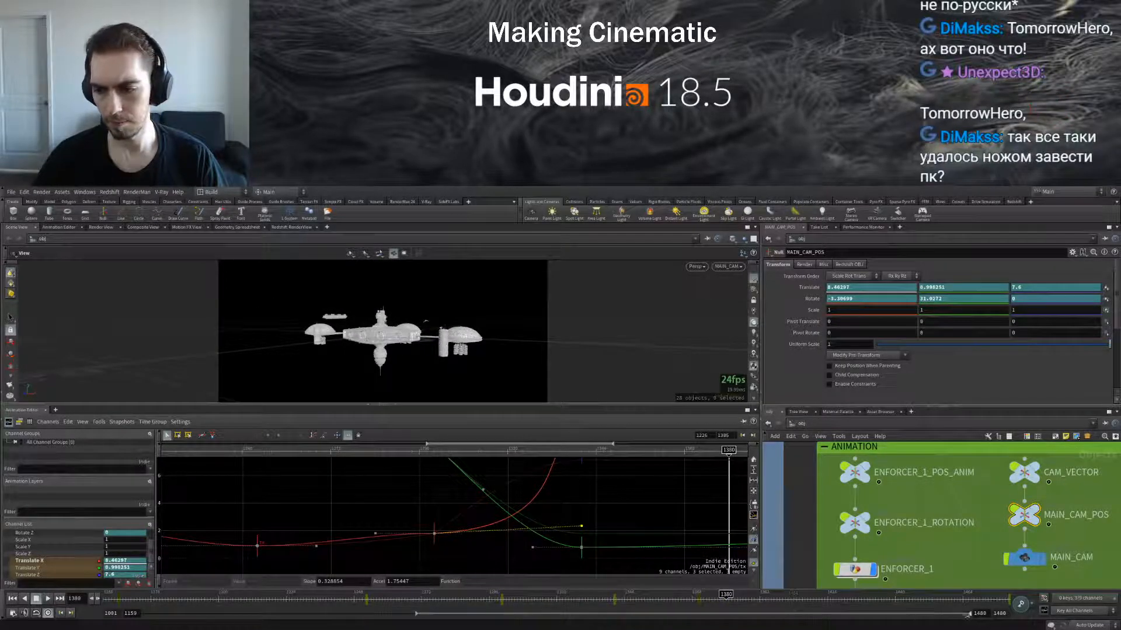
{"action": "mouse_move", "coordinate": [969, 614]}
{"action": "left_mouse_down"}
{"action": "mouse_move", "coordinate": [795, 614]}
{"action": "mouse_move", "coordinate": [868, 613]}
{"action": "left_mouse_up"}
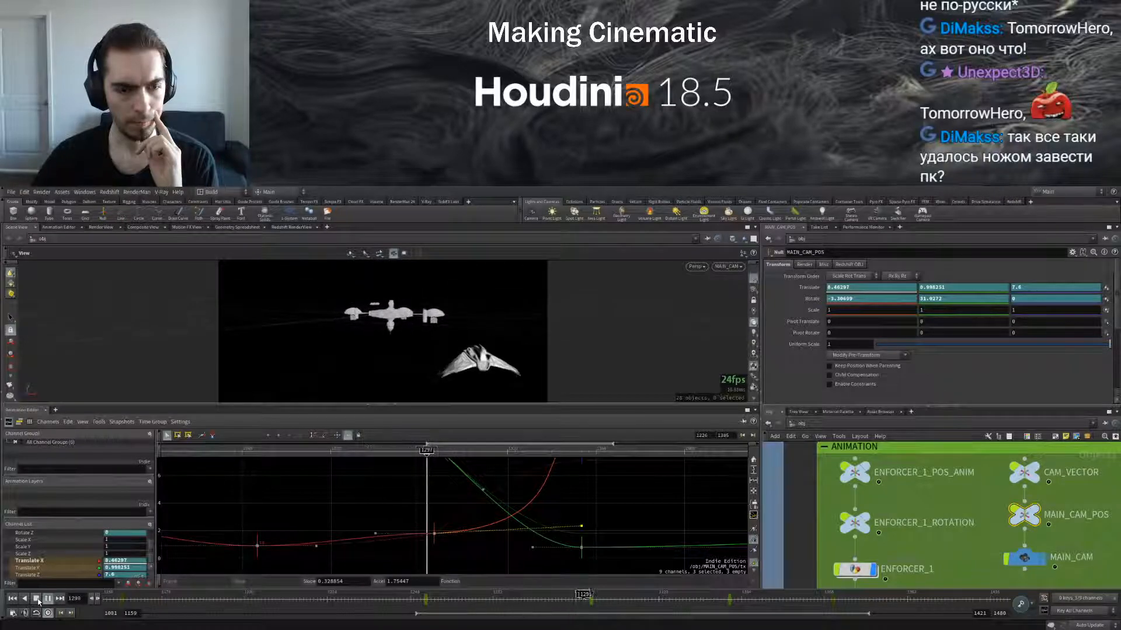
Narrow the playback range to frames 1289–1404, then play and scrub the camera move within it
{"action": "left_click_drag", "start_coordinate": [415, 614], "coordinate": [143, 614]}
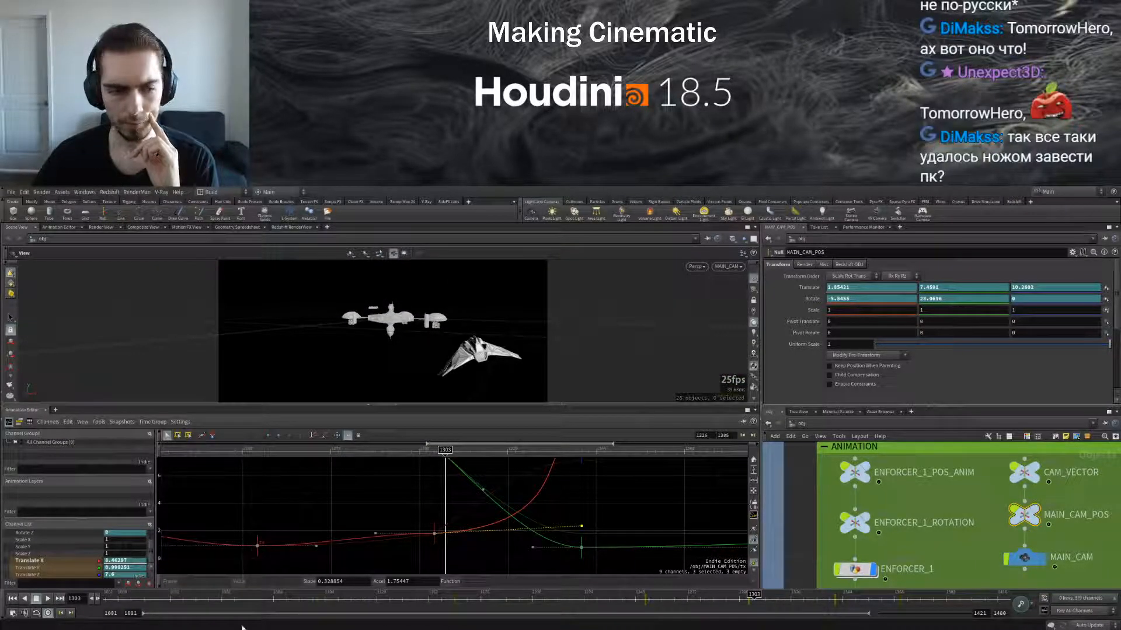
{"action": "left_click_drag", "start_coordinate": [145, 614], "coordinate": [645, 624]}
{"action": "left_click_drag", "start_coordinate": [867, 613], "coordinate": [850, 614]}
{"action": "left_click", "coordinate": [48, 599]}
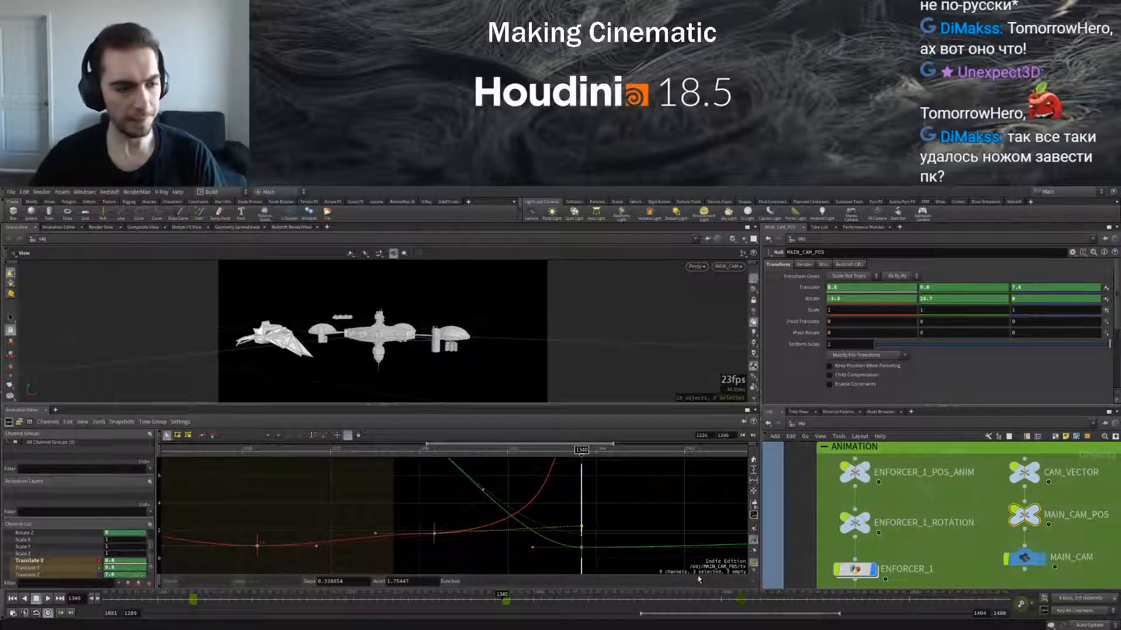
{"action": "left_click_drag", "start_coordinate": [145, 599], "coordinate": [109, 595]}
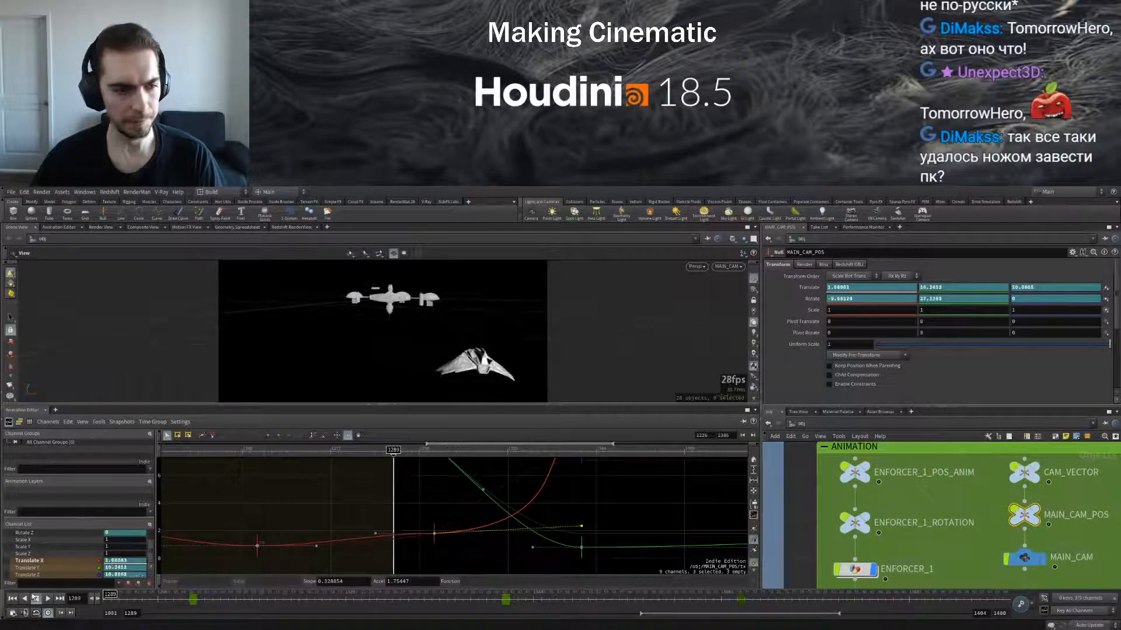
{"action": "left_click", "coordinate": [48, 599]}
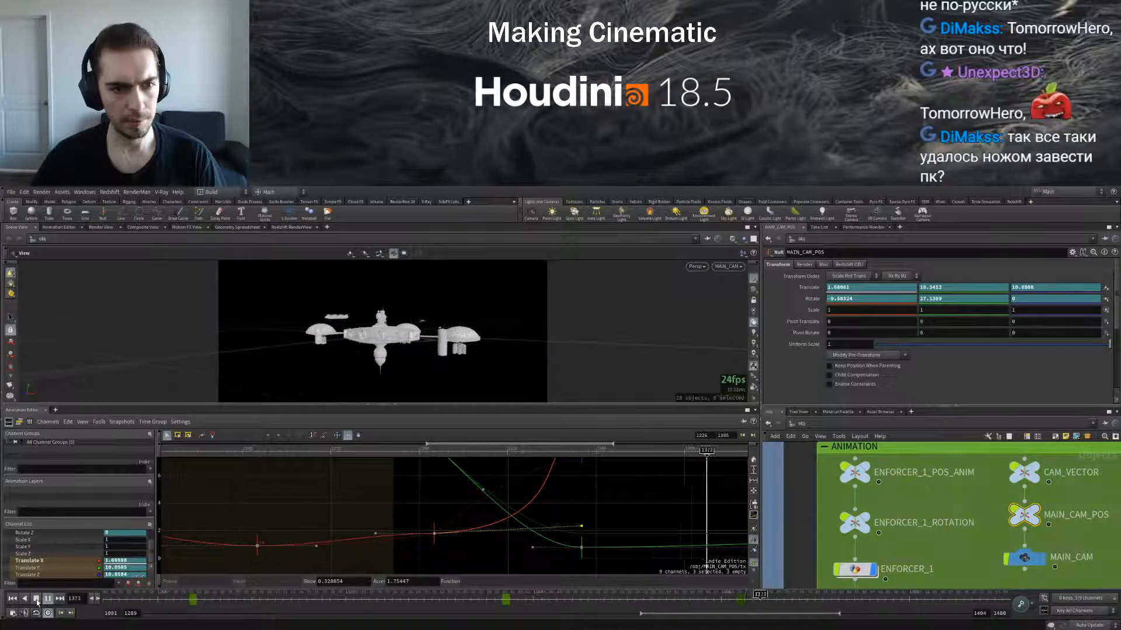
{"action": "left_click_drag", "start_coordinate": [498, 607], "coordinate": [752, 597]}
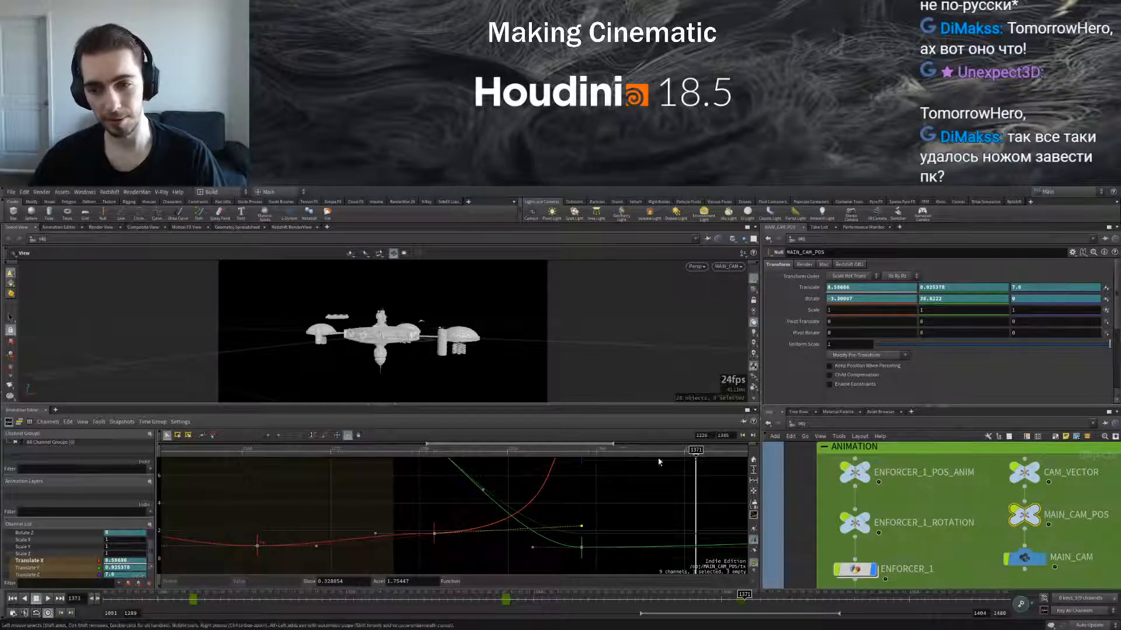
Select ENFORCER_1_POS_ANIM, restore the full playback range of frames 1001–1480 and go to frame 1338
{"action": "key", "text": "h"}
{"action": "middle_click_drag", "start_coordinate": [974, 553], "coordinate": [941, 555]}
{"action": "scroll", "coordinate": [899, 525], "scroll_direction": "up", "scroll_amount": 3}
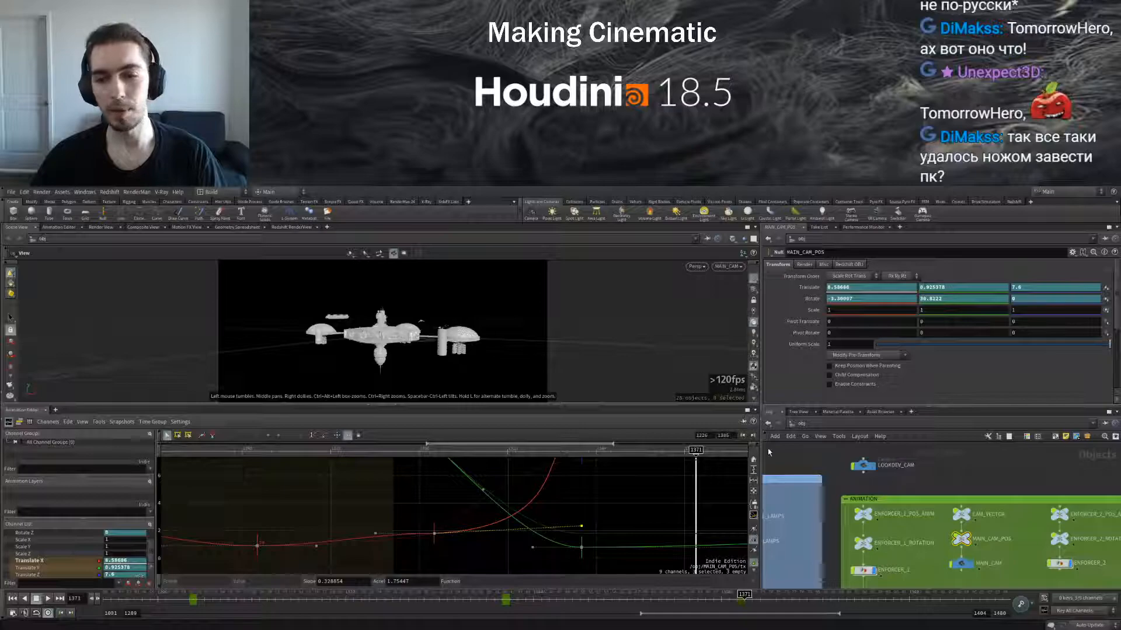
{"action": "left_click", "coordinate": [862, 515]}
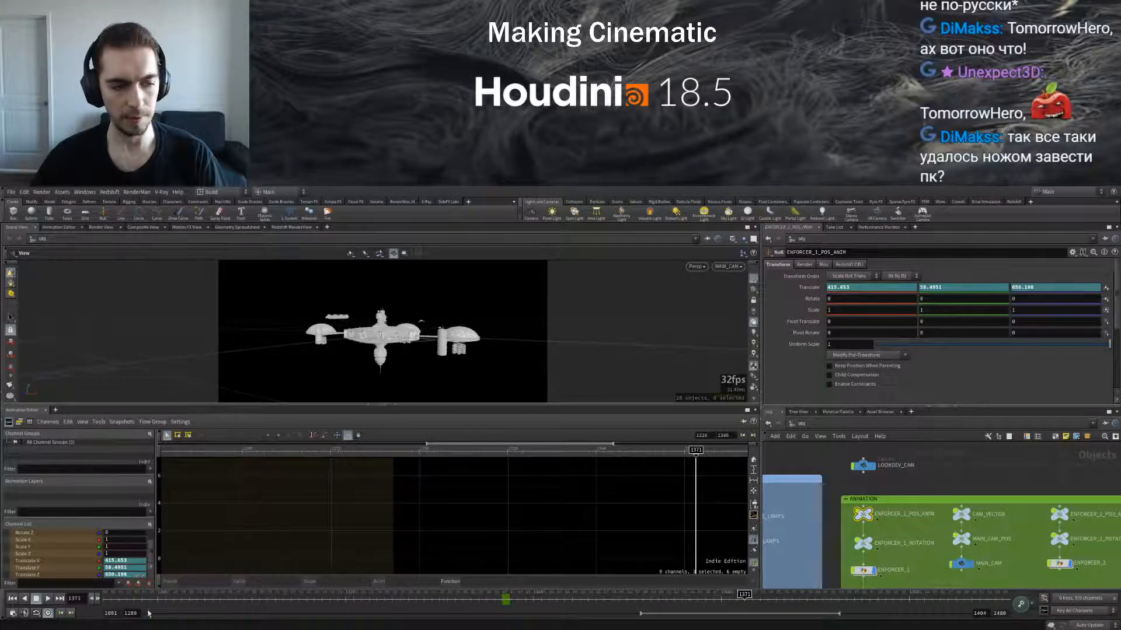
{"action": "left_click_drag", "start_coordinate": [598, 616], "coordinate": [928, 615]}
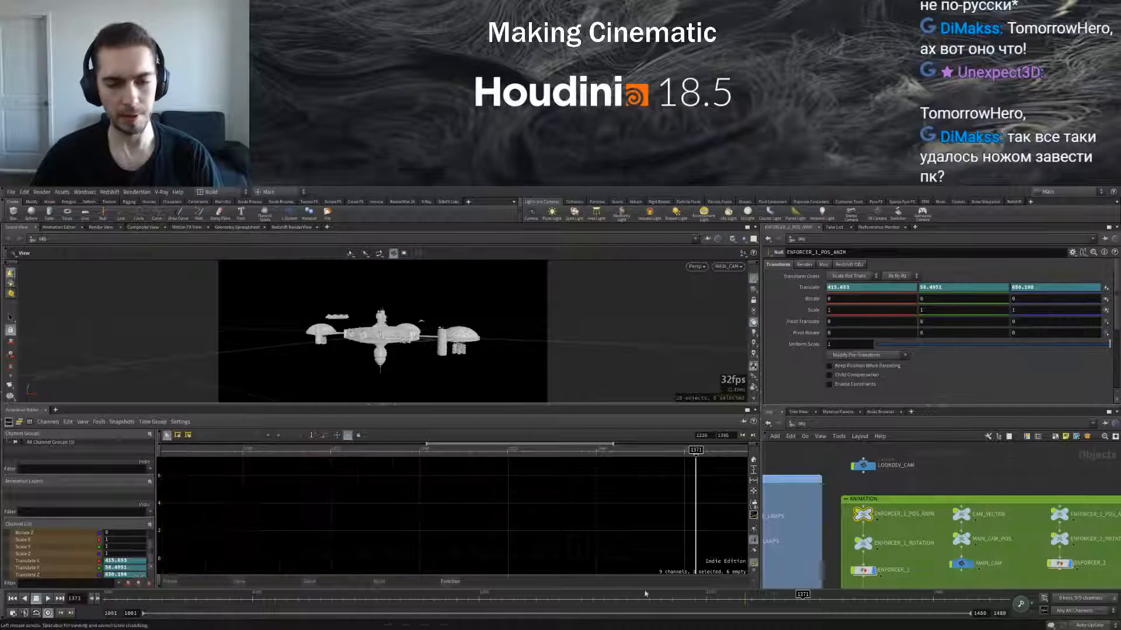
{"action": "left_click_drag", "start_coordinate": [193, 599], "coordinate": [84, 598]}
{"action": "left_click_drag", "start_coordinate": [333, 603], "coordinate": [518, 606]}
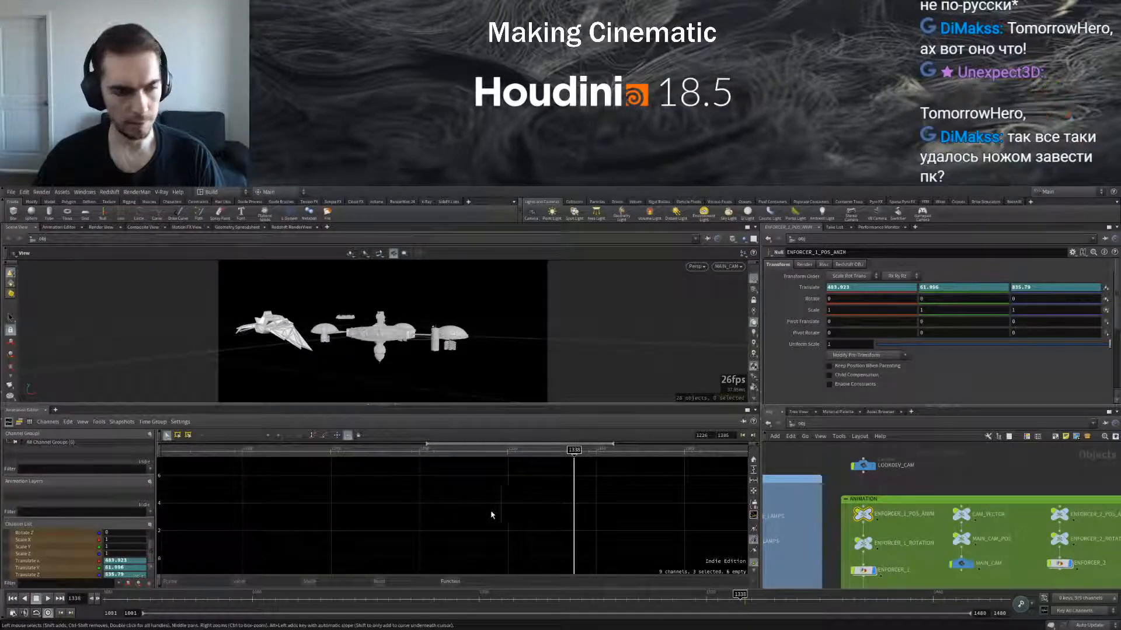
Display ENFORCER_1_POS_ANIM's Translate X, Y and Z curves and examine their keys at the start, frame 1340 and frame 1480
{"action": "key", "text": "h"}
{"action": "left_click_drag", "start_coordinate": [39, 561], "coordinate": [42, 578]}
{"action": "scroll", "coordinate": [397, 503], "scroll_direction": "down", "scroll_amount": 3}
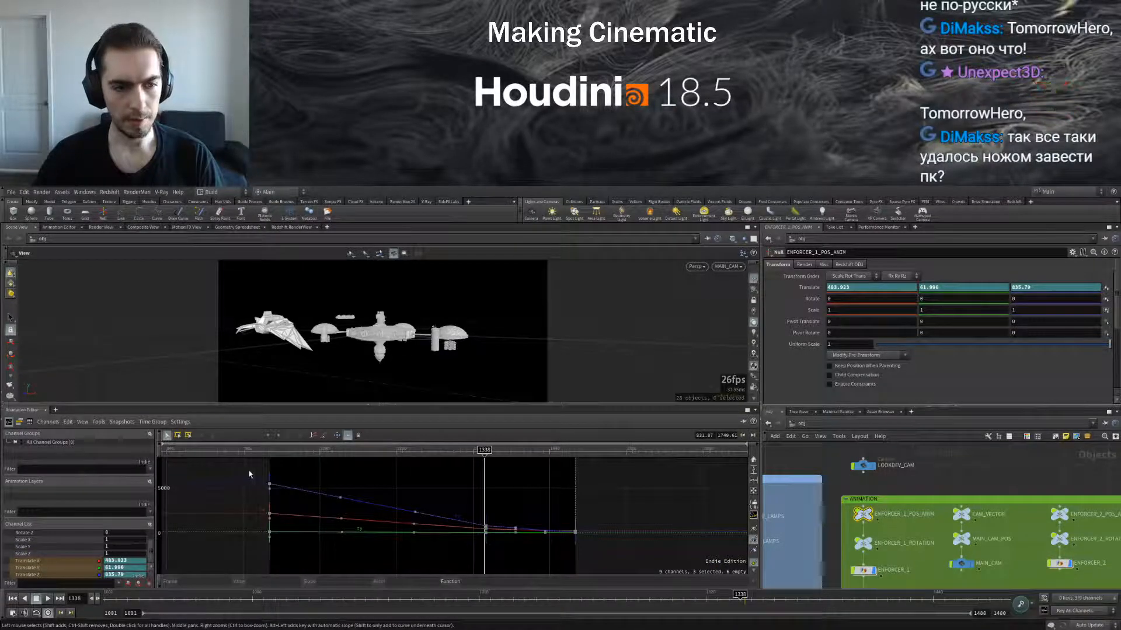
{"action": "left_click_drag", "start_coordinate": [249, 474], "coordinate": [292, 546]}
{"action": "left_click_drag", "start_coordinate": [563, 503], "coordinate": [585, 543]}
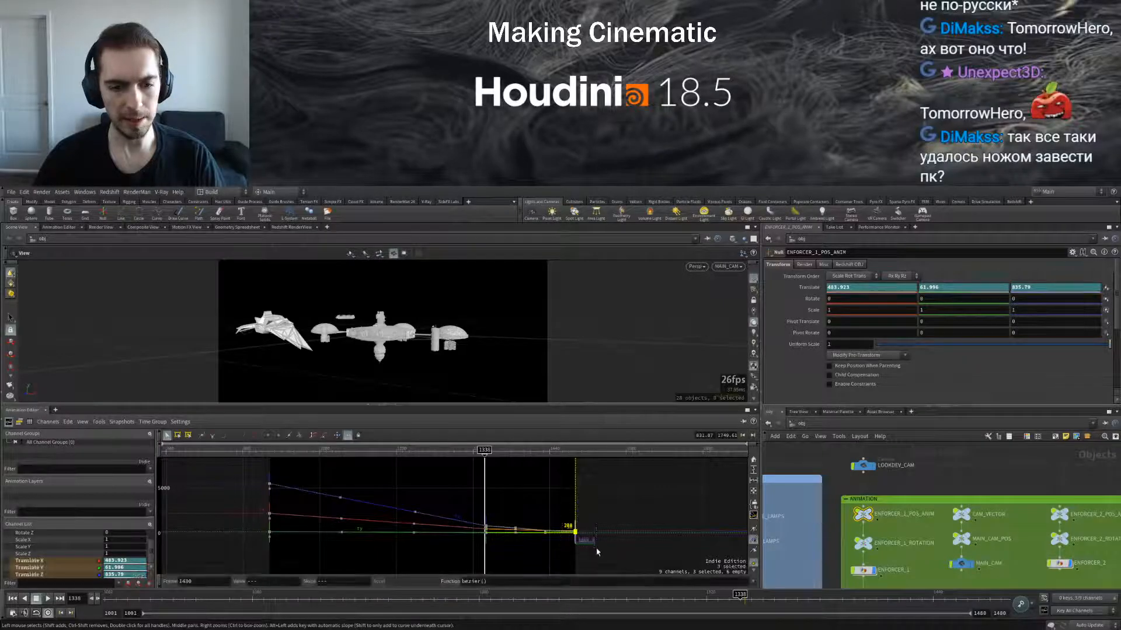
{"action": "left_click_drag", "start_coordinate": [464, 495], "coordinate": [505, 554]}
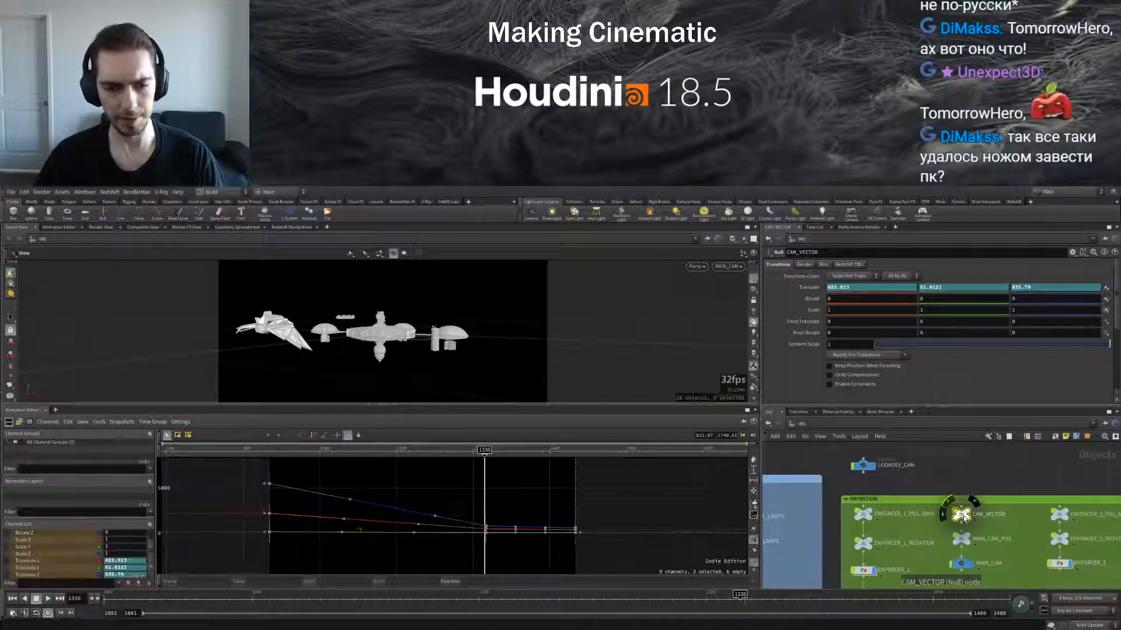
Select CAM_VECTOR and examine its translate curves between frames 1340 and 1480
{"action": "left_click", "coordinate": [964, 512]}
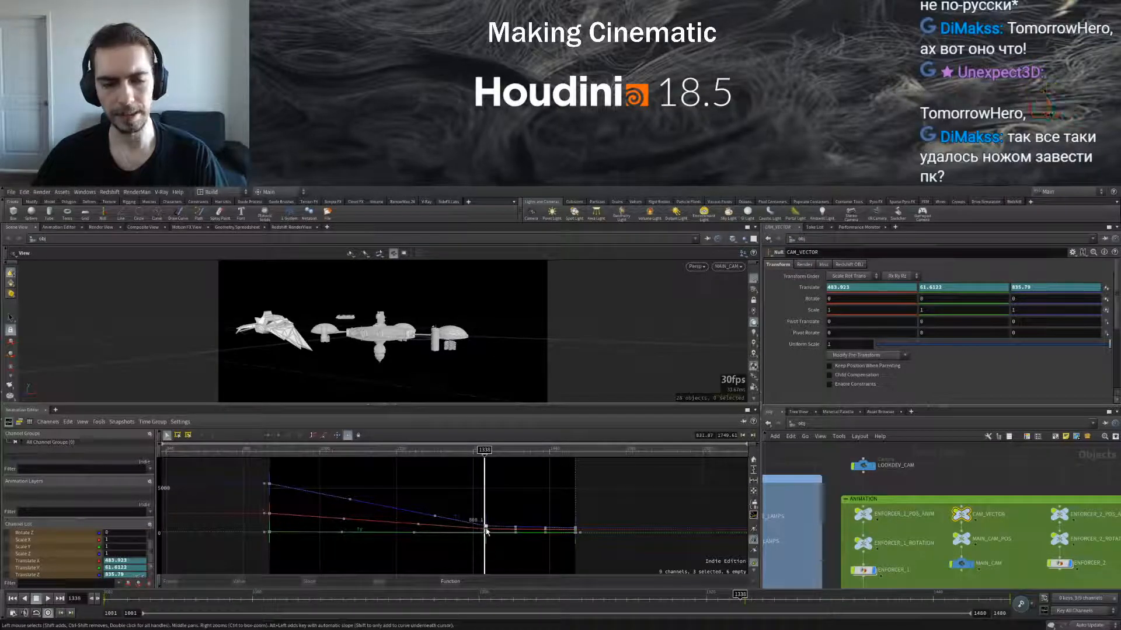
{"action": "scroll", "coordinate": [508, 539], "scroll_direction": "up", "scroll_amount": 7}
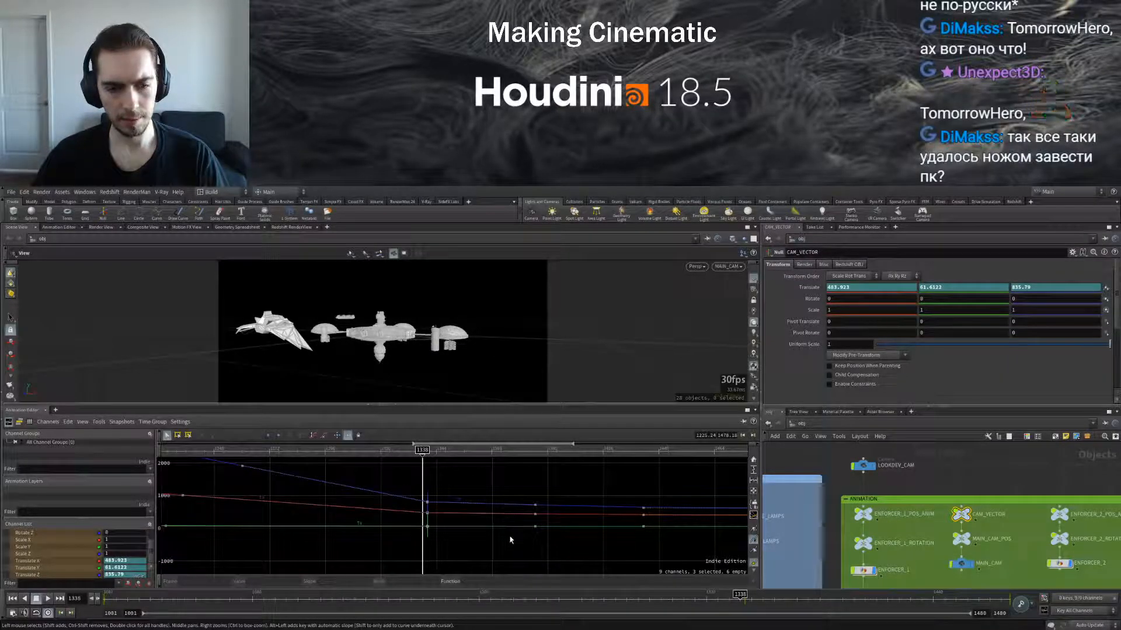
{"action": "middle_click_drag", "start_coordinate": [510, 538], "coordinate": [474, 534]}
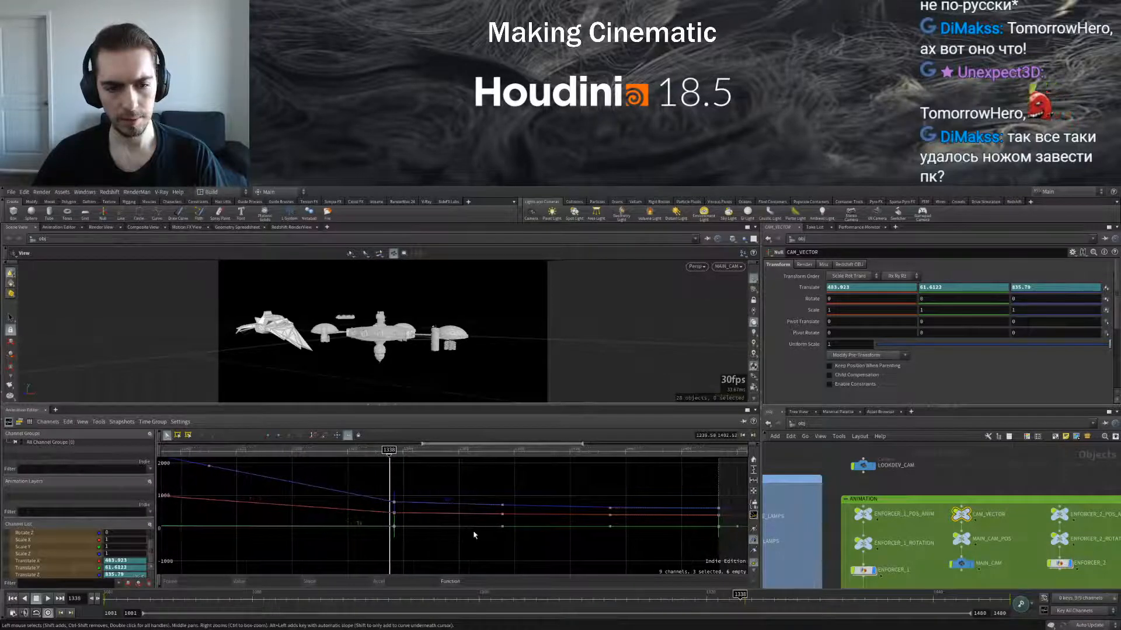
{"action": "scroll", "coordinate": [474, 534], "scroll_direction": "down", "scroll_amount": 3}
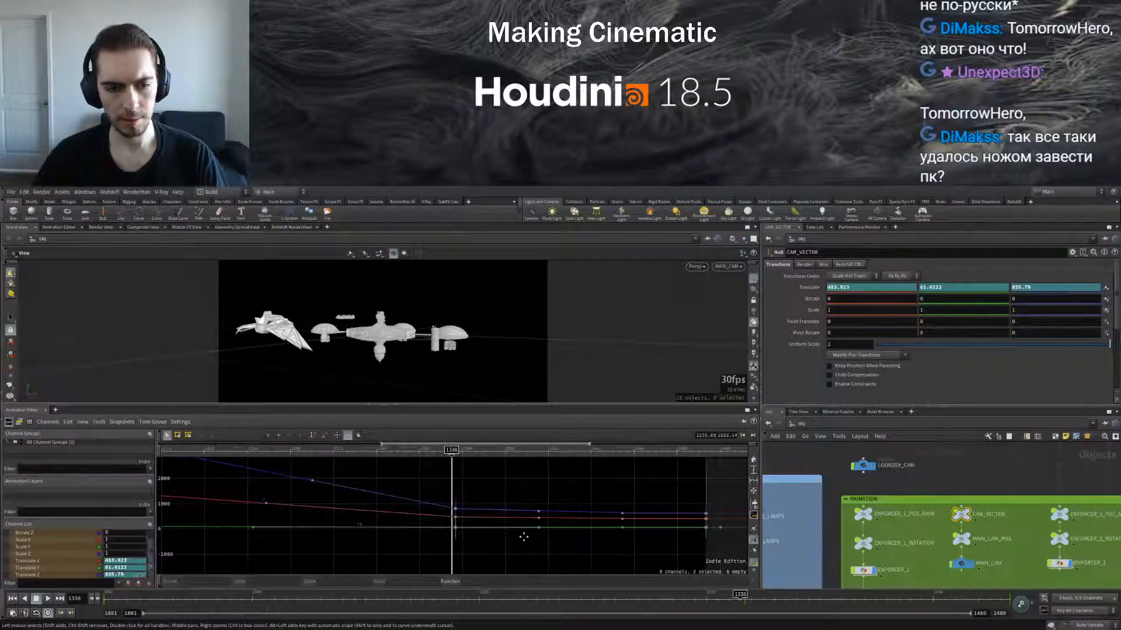
{"action": "scroll", "coordinate": [524, 541], "scroll_direction": "down", "scroll_amount": 2}
Isolate ENFORCER_1_POS_ANIM's Translate Z curve and check the ship's position at frames 1340 and 1480
{"action": "left_click", "coordinate": [863, 514]}
{"action": "scroll", "coordinate": [589, 536], "scroll_direction": "up", "scroll_amount": 3}
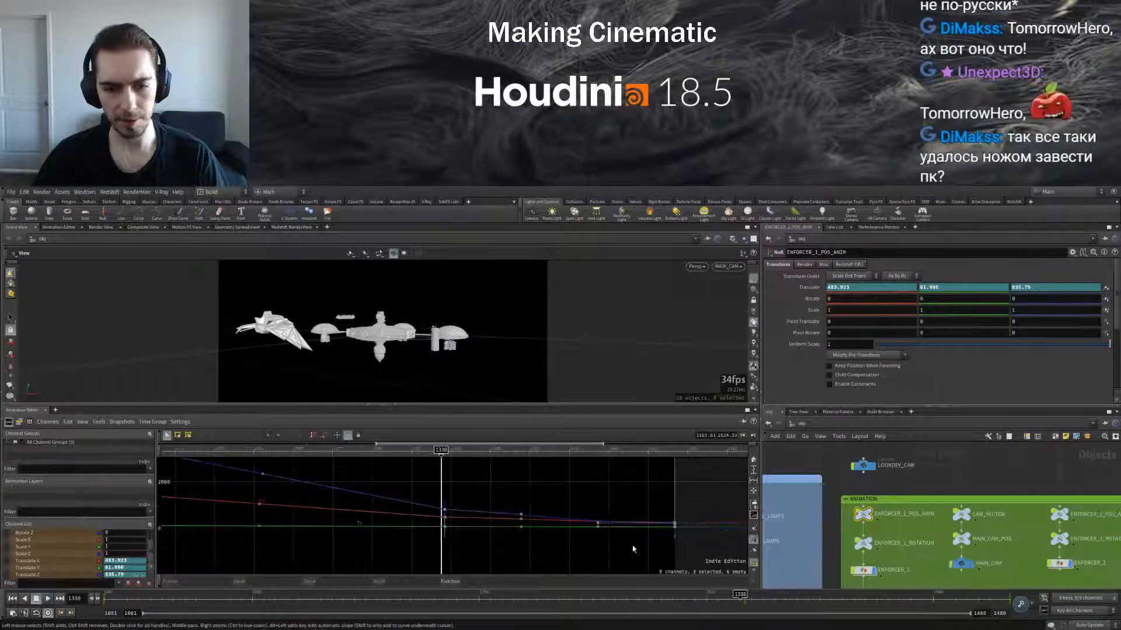
{"action": "left_click", "coordinate": [43, 575]}
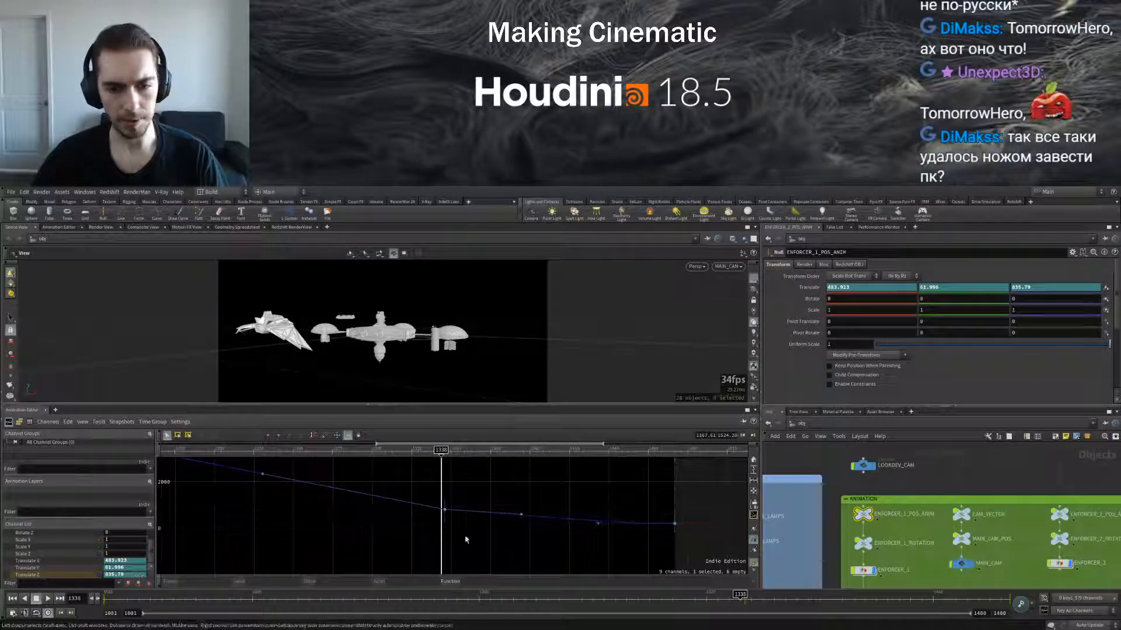
{"action": "mouse_move", "coordinate": [441, 449]}
{"action": "left_mouse_down"}
{"action": "mouse_move", "coordinate": [398, 449]}
{"action": "mouse_move", "coordinate": [493, 450]}
{"action": "mouse_move", "coordinate": [445, 450]}
{"action": "left_mouse_up"}
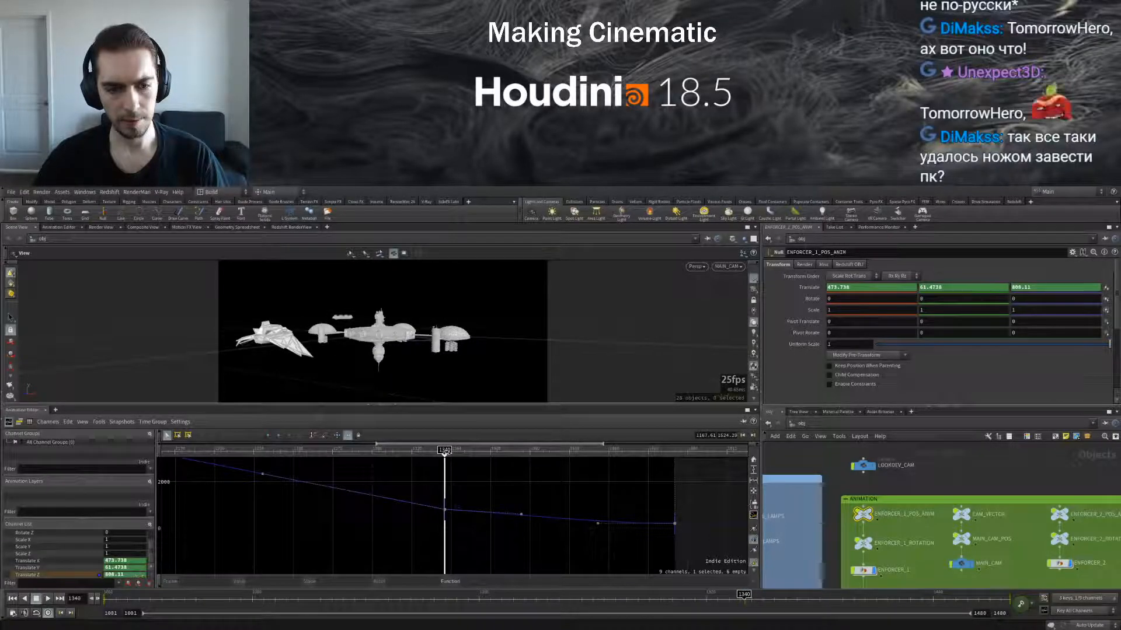
{"action": "left_click_drag", "start_coordinate": [444, 450], "coordinate": [677, 476]}
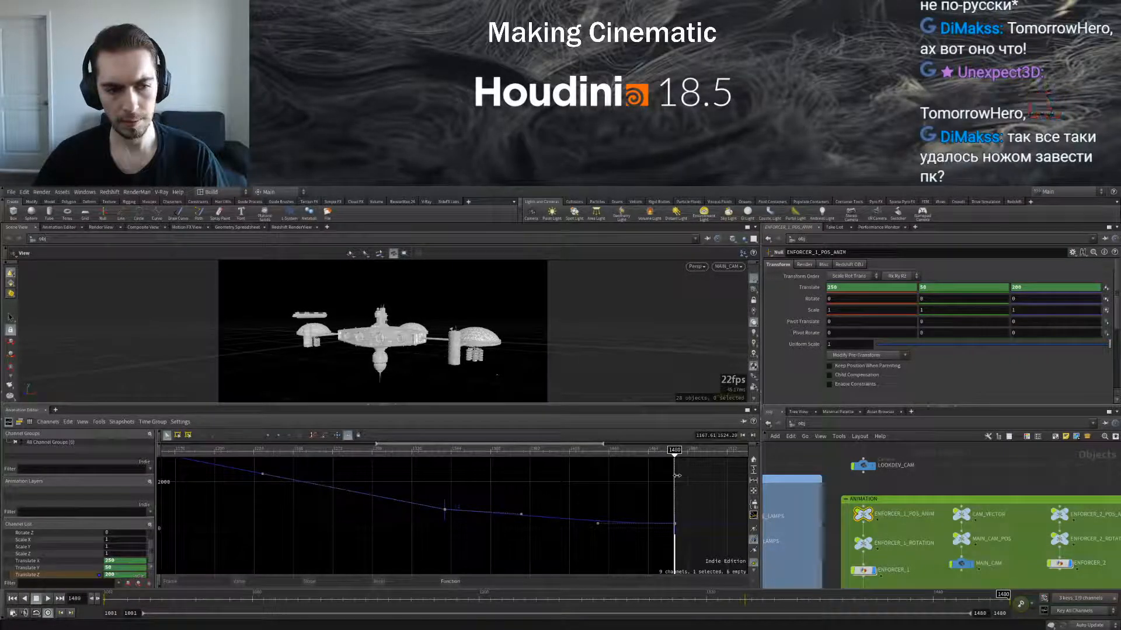
Steepen the outgoing tangent of CAM_VECTOR's Translate Z at frame 1340 to a slope of about -88
{"action": "left_click", "coordinate": [961, 515]}
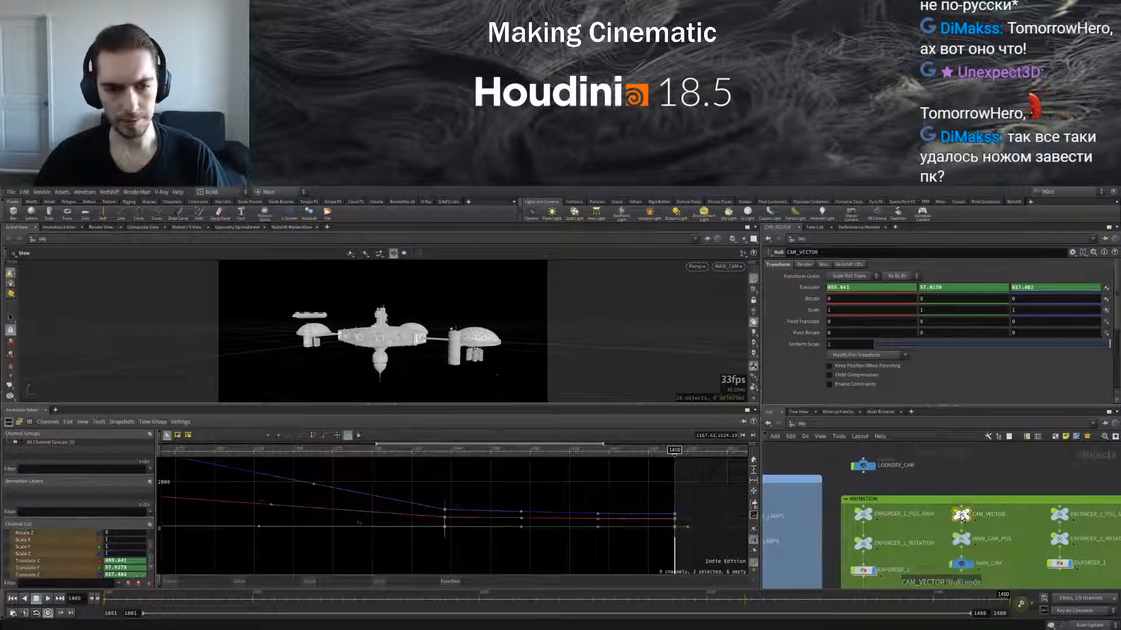
{"action": "left_click_drag", "start_coordinate": [333, 451], "coordinate": [458, 450]}
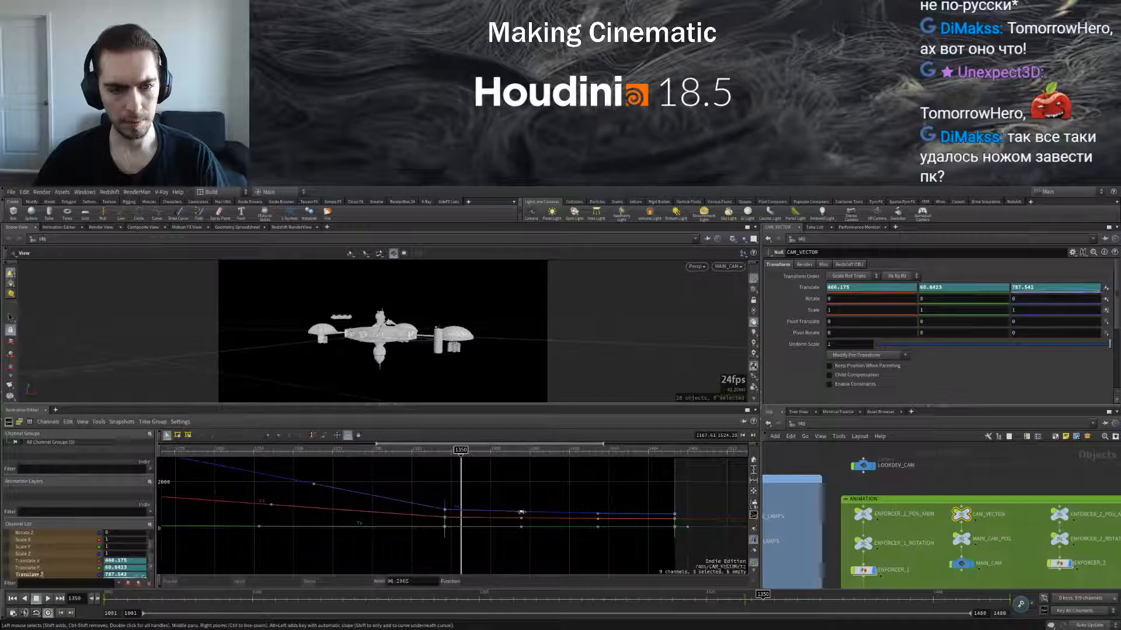
{"action": "left_click_drag", "start_coordinate": [521, 512], "coordinate": [521, 513]}
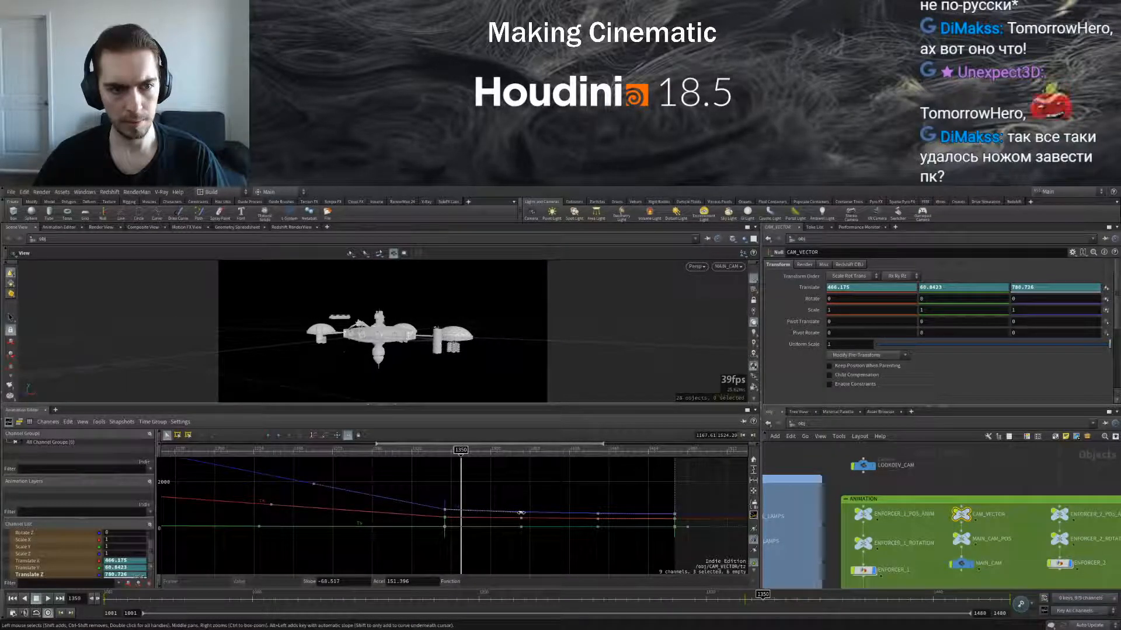
{"action": "left_click_drag", "start_coordinate": [521, 514], "coordinate": [520, 514]}
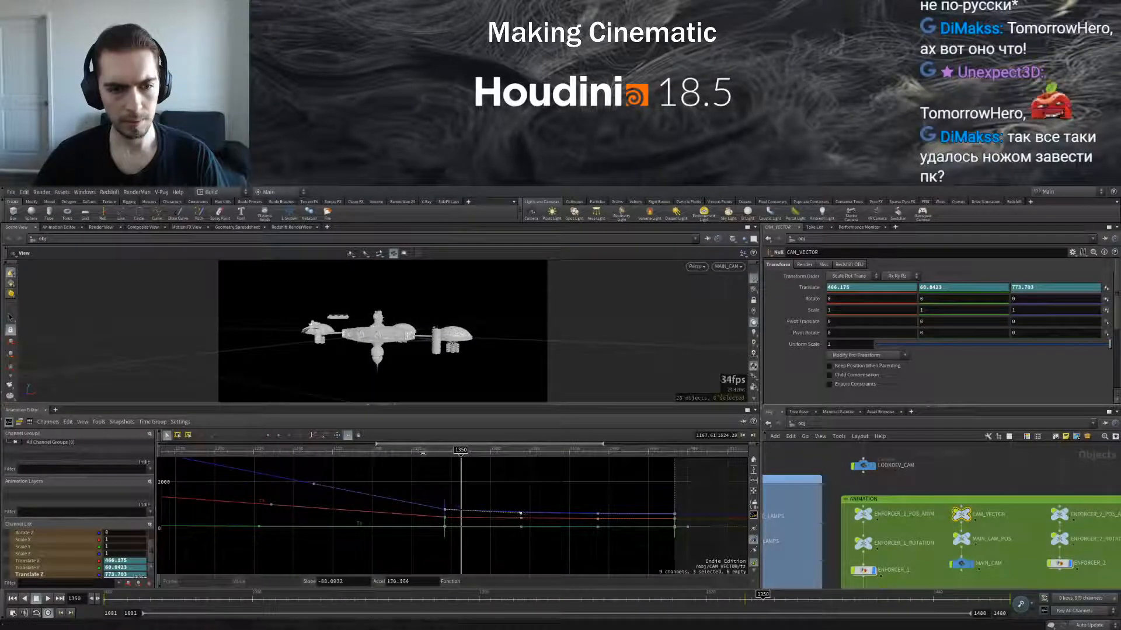
Play the shot around frame 1340 several times to judge CAM_VECTOR's adjusted Translate Z curve
{"action": "left_click", "coordinate": [390, 450]}
{"action": "left_click", "coordinate": [47, 599]}
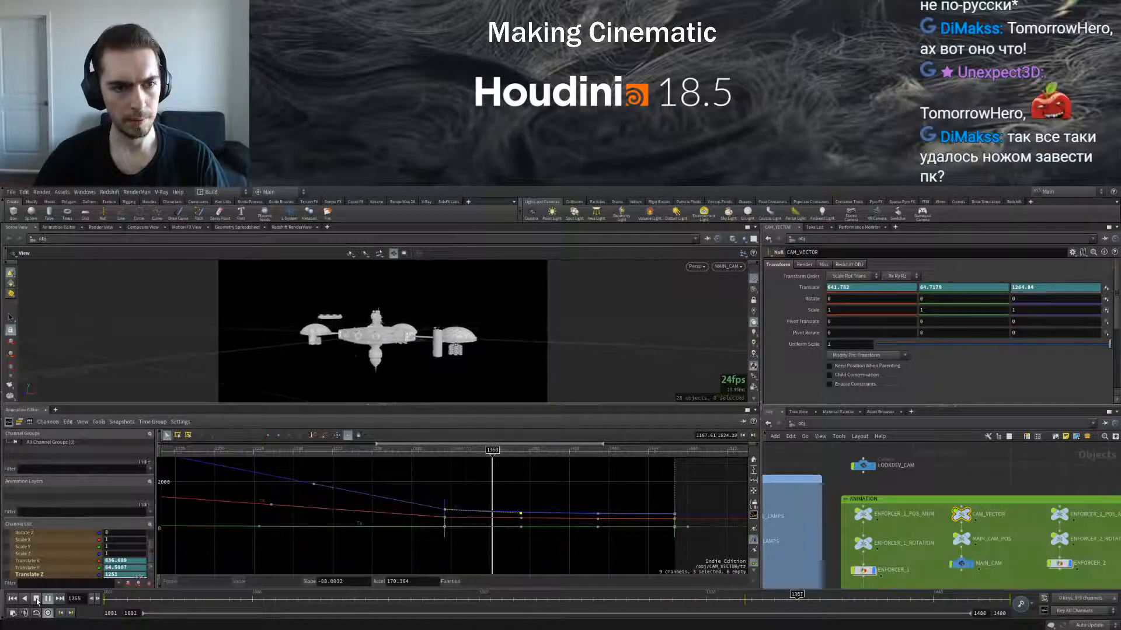
{"action": "left_click", "coordinate": [37, 601]}
{"action": "left_click_drag", "start_coordinate": [490, 447], "coordinate": [444, 450]}
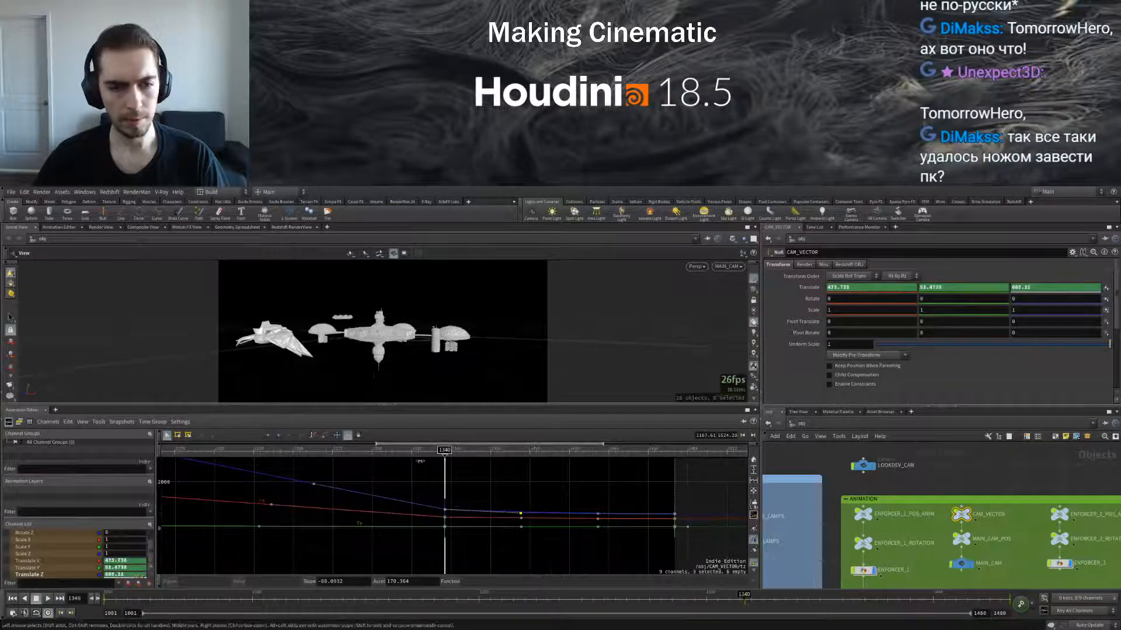
{"action": "left_click", "coordinate": [49, 599]}
{"action": "left_click", "coordinate": [49, 600]}
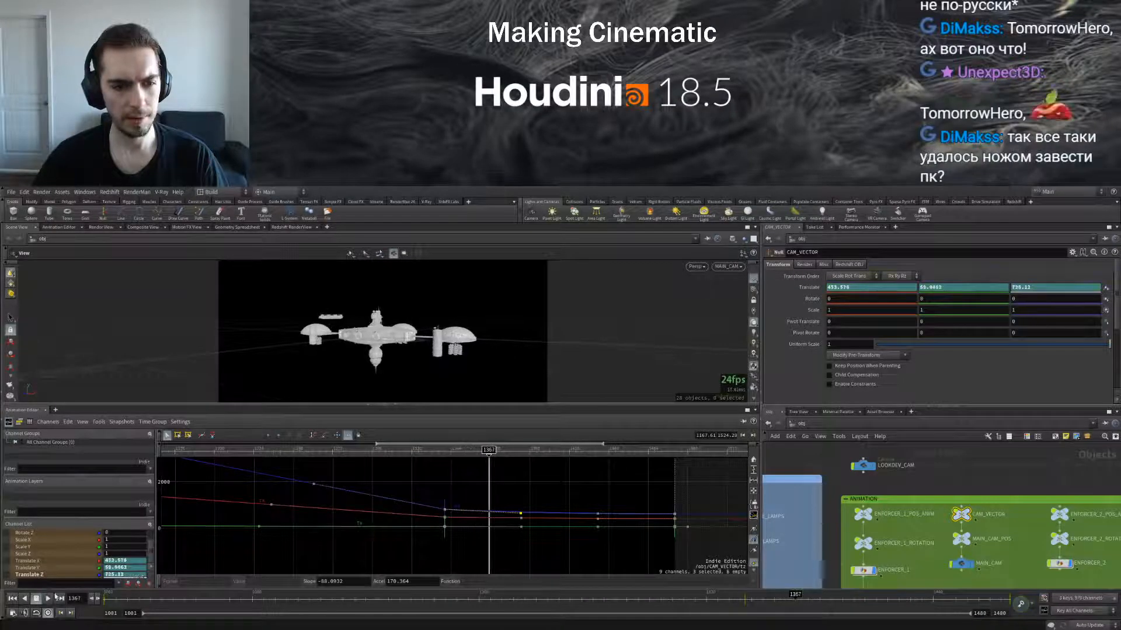
{"action": "left_click", "coordinate": [347, 453]}
{"action": "left_click", "coordinate": [49, 599]}
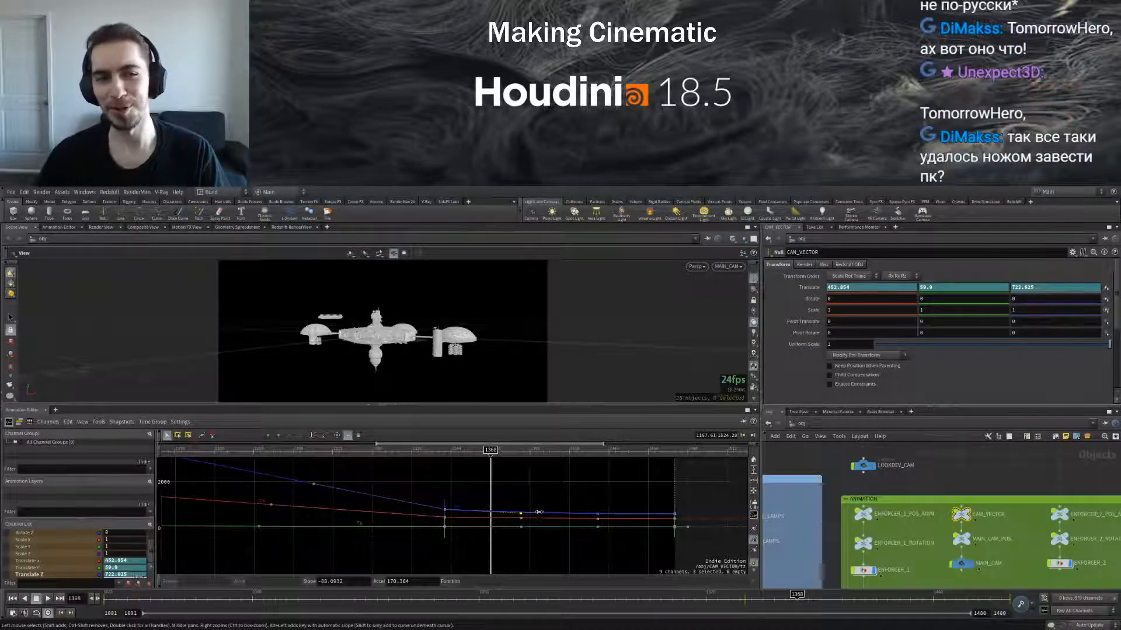
{"action": "left_click", "coordinate": [711, 599]}
{"action": "left_click", "coordinate": [43, 600]}
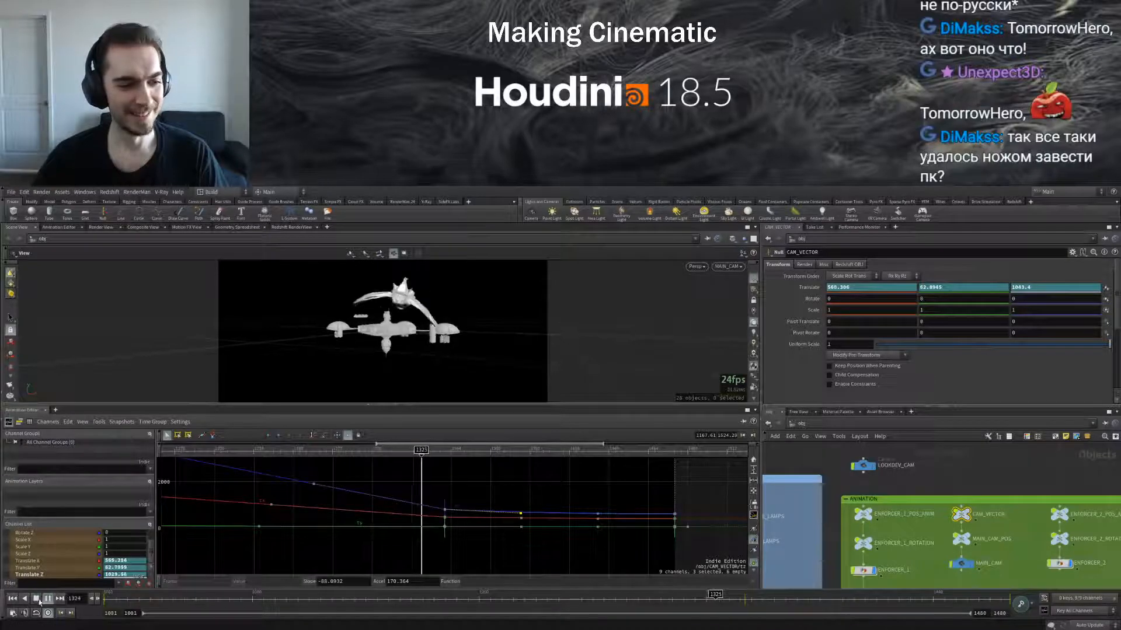
{"action": "left_click", "coordinate": [48, 598]}
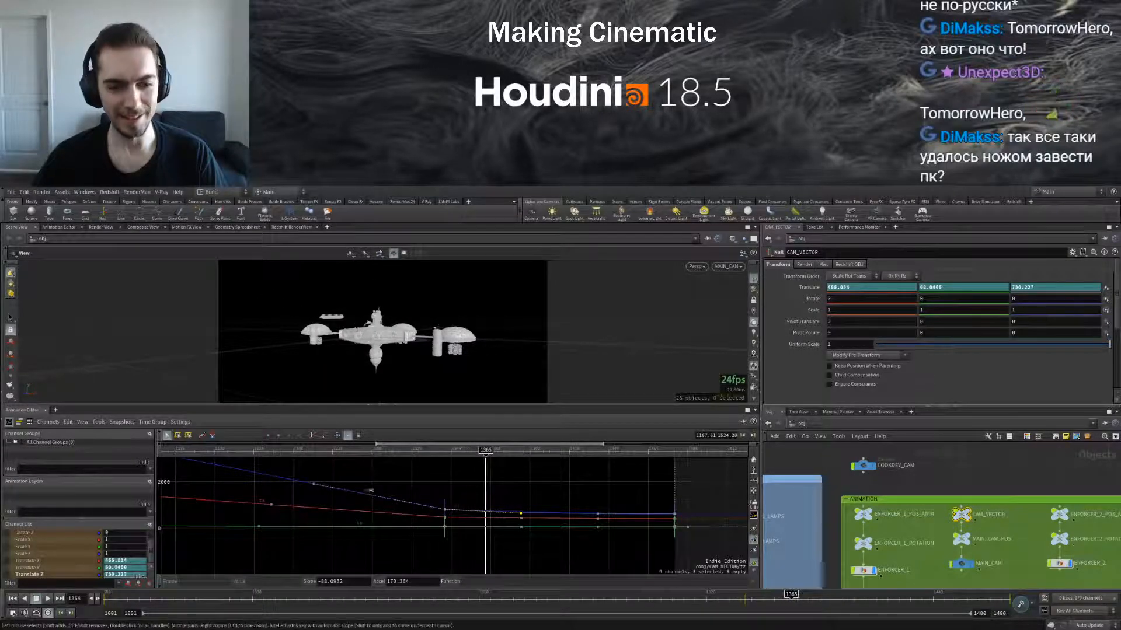
Shorten and steepen CAM_VECTOR's outgoing Translate Z tangent at frame 1340 to a slope of about -131, and play the result
{"action": "left_click", "coordinate": [424, 450]}
{"action": "scroll", "coordinate": [455, 490], "scroll_direction": "up", "scroll_amount": 3}
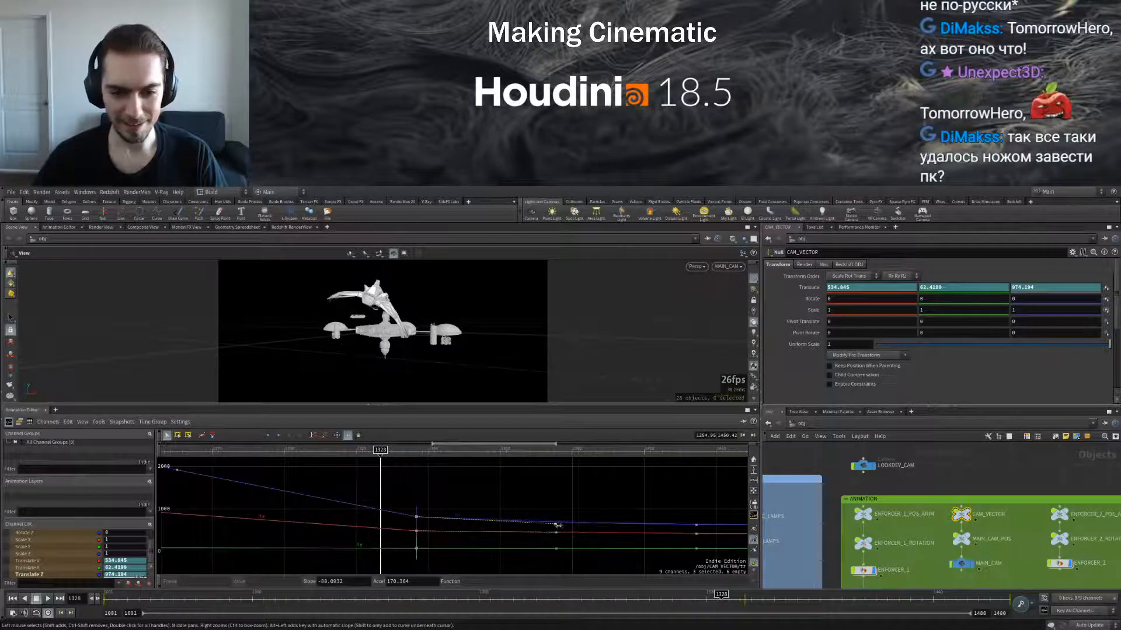
{"action": "left_click_drag", "start_coordinate": [554, 524], "coordinate": [536, 526]}
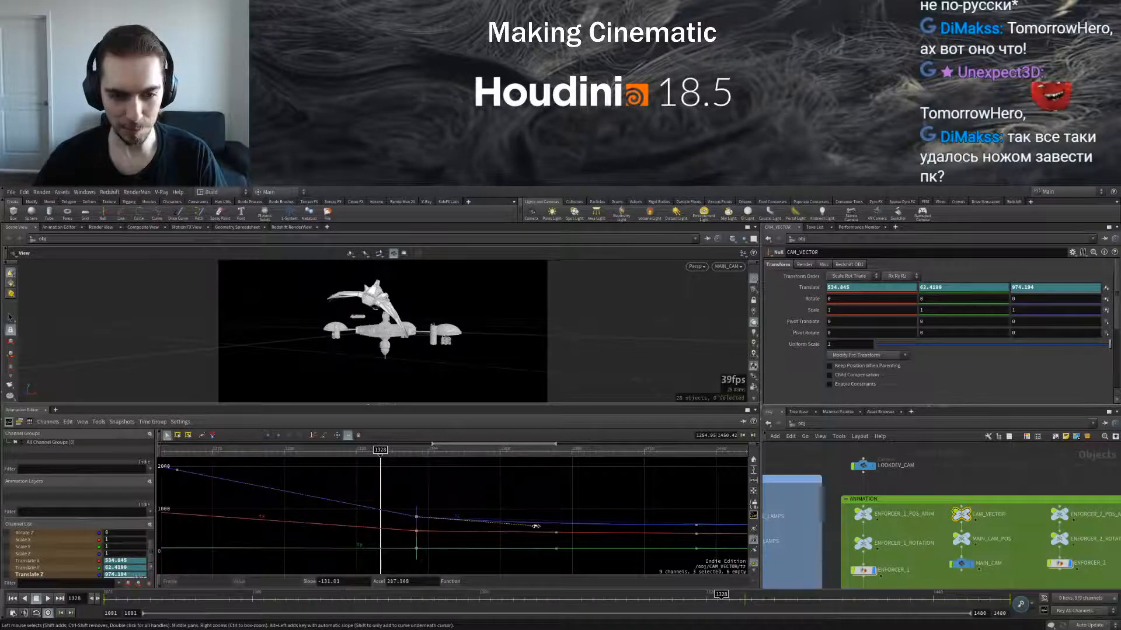
{"action": "mouse_move", "coordinate": [381, 452]}
{"action": "left_mouse_down"}
{"action": "mouse_move", "coordinate": [443, 455]}
{"action": "mouse_move", "coordinate": [361, 455]}
{"action": "left_mouse_up"}
{"action": "left_click", "coordinate": [47, 599]}
{"action": "left_click", "coordinate": [36, 600]}
Select CAM_VECTOR's Translate Z key at frame 1340, replay the transition and scrub to frame 1355
{"action": "left_click", "coordinate": [416, 516]}
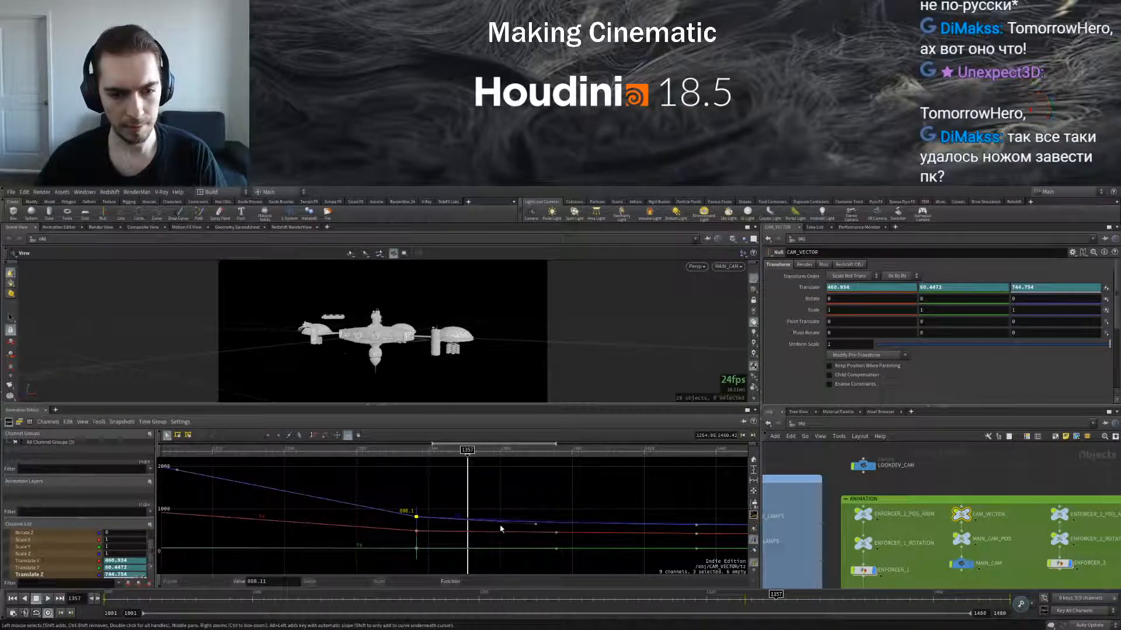
{"action": "left_click", "coordinate": [48, 598]}
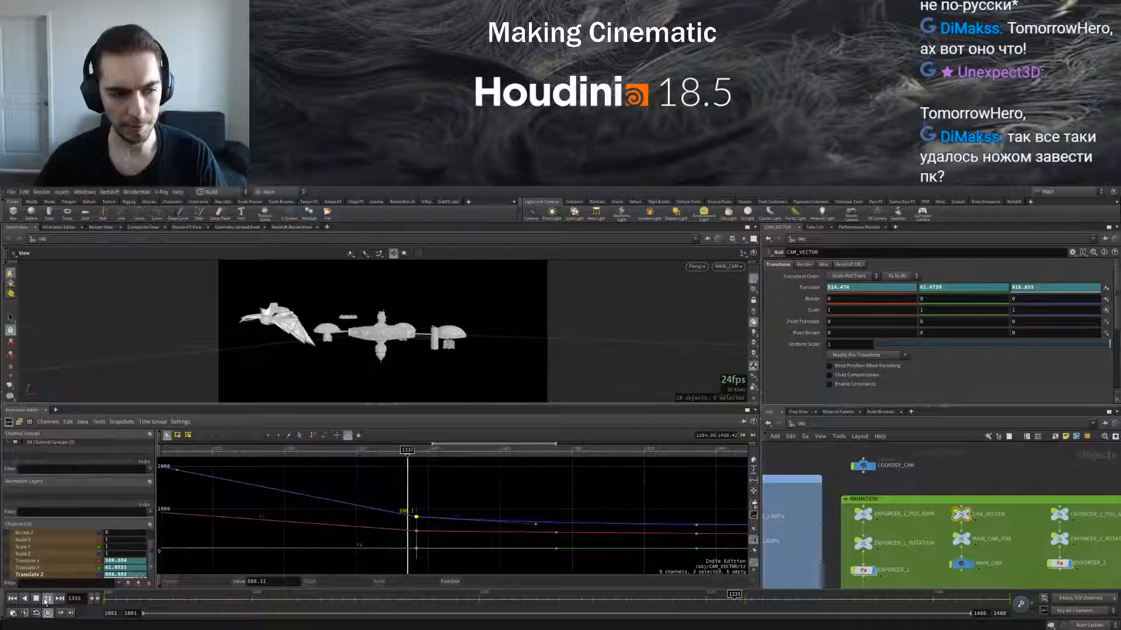
{"action": "left_click", "coordinate": [46, 600]}
{"action": "left_click_drag", "start_coordinate": [384, 452], "coordinate": [461, 451]}
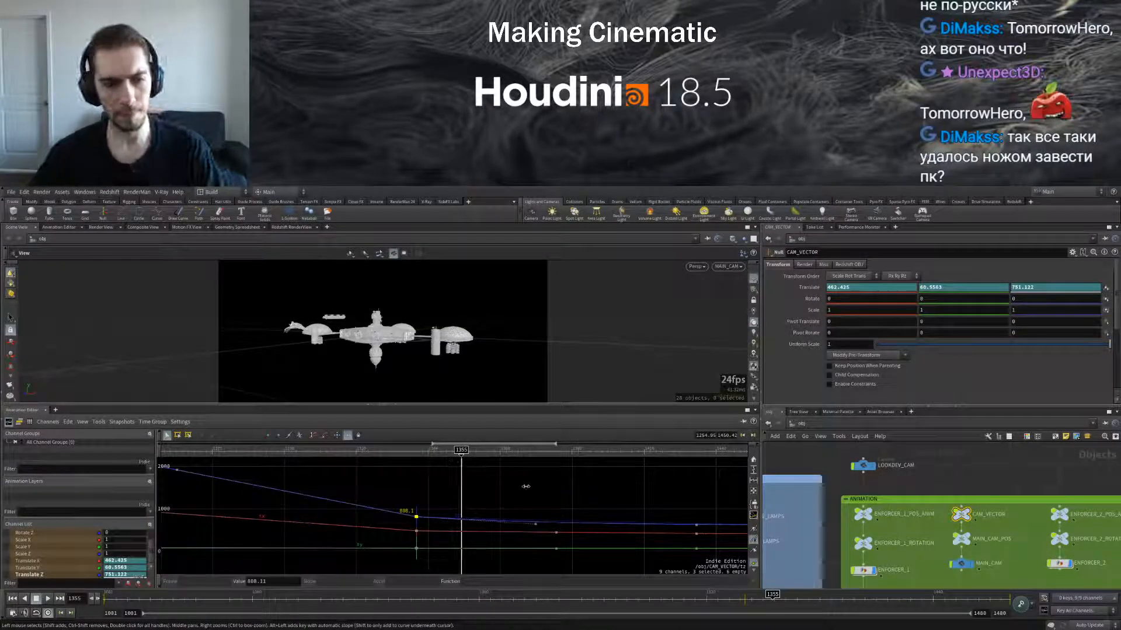
Adjust CAM_VECTOR's outgoing Translate Z tangent at frame 1340 to a slope of about -50, checking frames 1345 and 1425
{"action": "left_click_drag", "start_coordinate": [349, 450], "coordinate": [430, 451]}
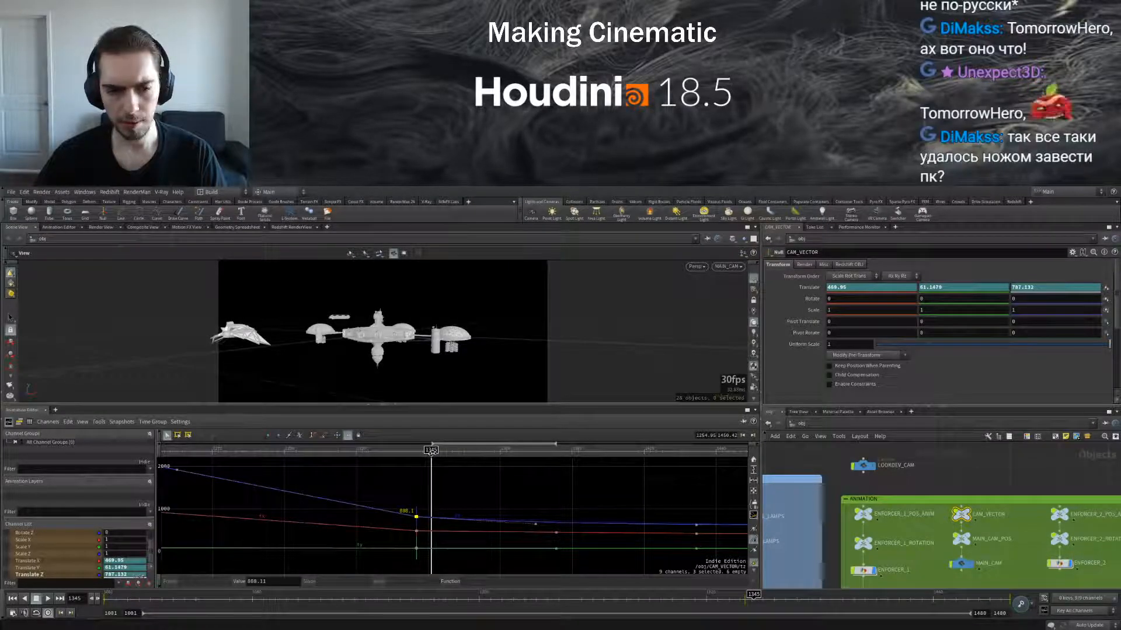
{"action": "left_click_drag", "start_coordinate": [537, 524], "coordinate": [561, 519]}
{"action": "left_click_drag", "start_coordinate": [358, 460], "coordinate": [669, 476]}
{"action": "left_click_drag", "start_coordinate": [552, 519], "coordinate": [492, 521]}
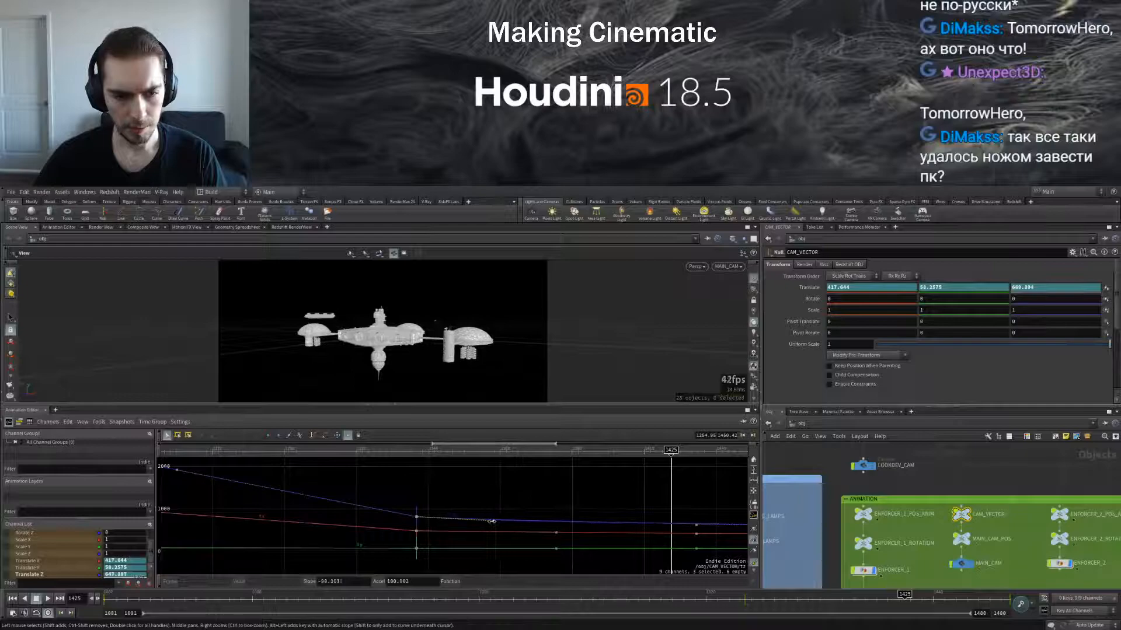
Steepen CAM_VECTOR's outgoing Translate Z tangent at frame 1340 to a slope of about -316 and scrub to frame 1352
{"action": "left_click_drag", "start_coordinate": [391, 486], "coordinate": [708, 528]}
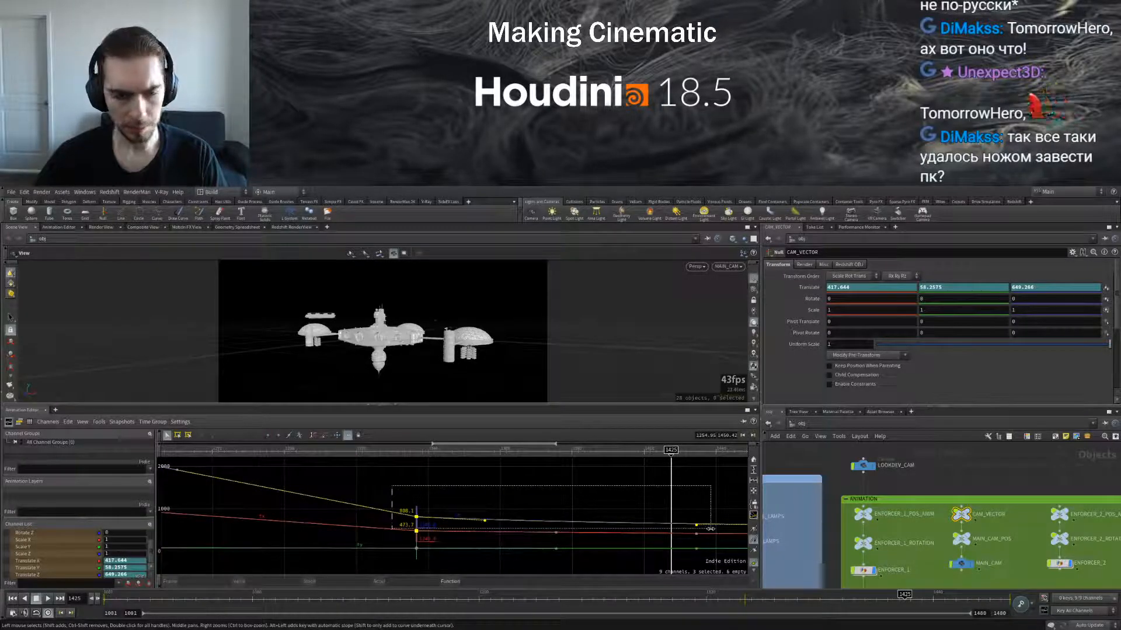
{"action": "key", "text": "f"}
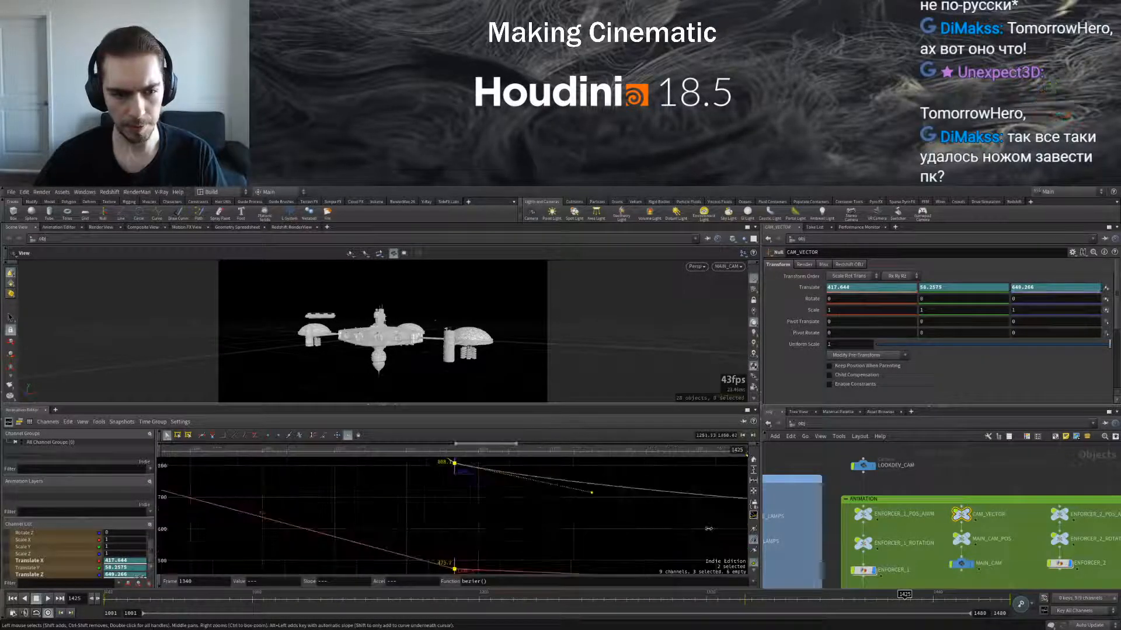
{"action": "scroll", "coordinate": [596, 519], "scroll_direction": "down", "scroll_amount": 8}
{"action": "middle_click_drag", "start_coordinate": [635, 521], "coordinate": [411, 519]}
{"action": "scroll", "coordinate": [470, 525], "scroll_direction": "up", "scroll_amount": 3}
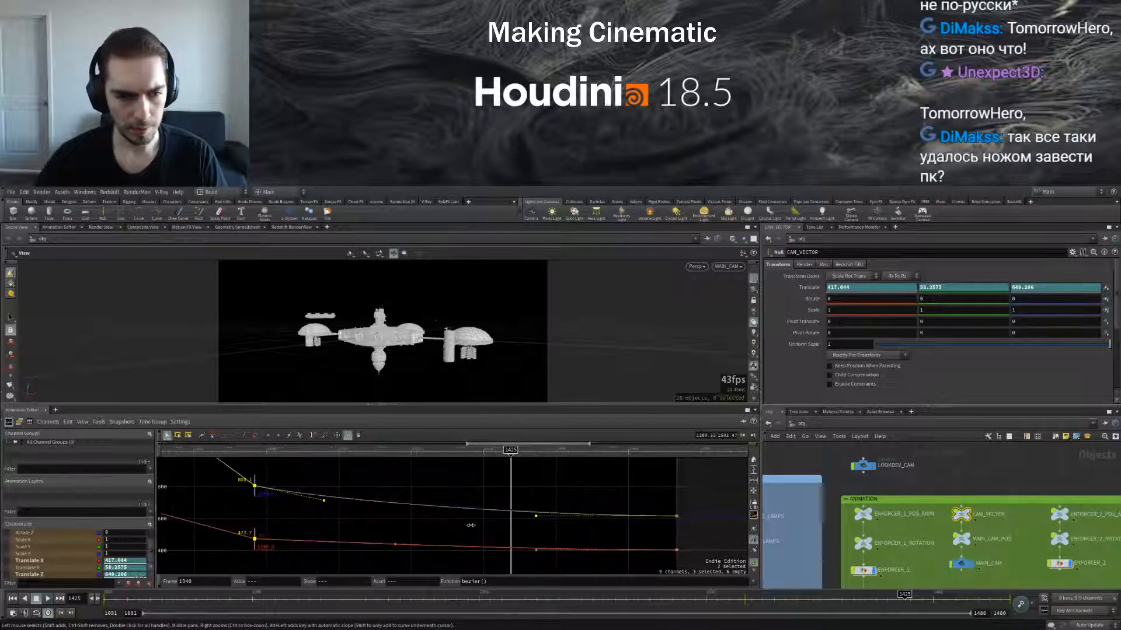
{"action": "left_click", "coordinate": [411, 518]}
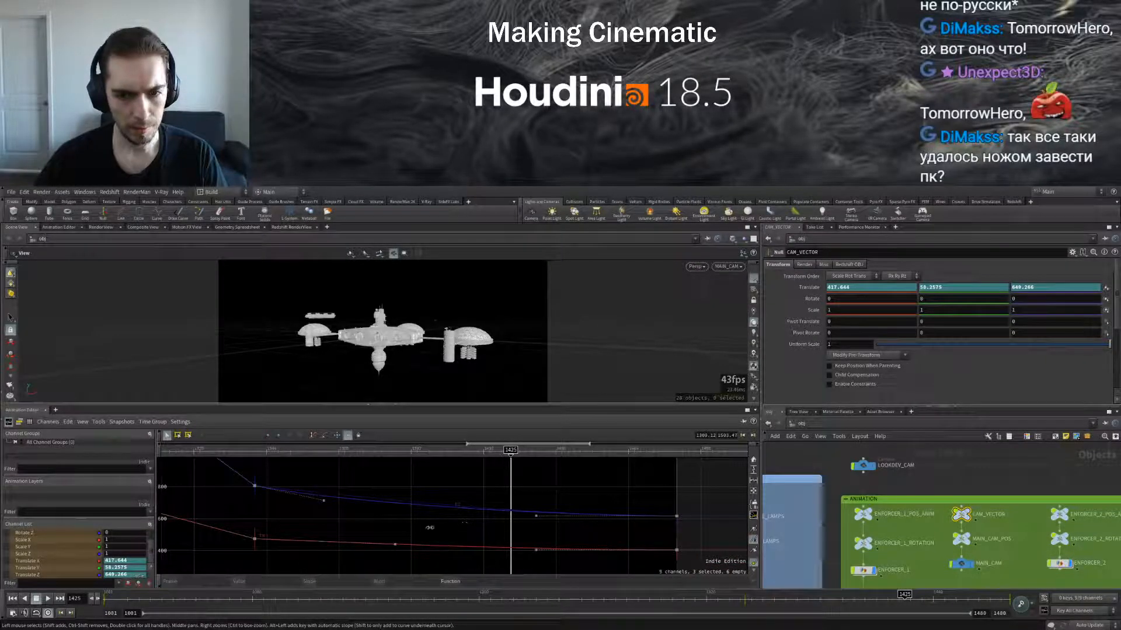
{"action": "middle_click_drag", "start_coordinate": [433, 527], "coordinate": [452, 527]}
{"action": "left_click_drag", "start_coordinate": [211, 452], "coordinate": [322, 453]}
{"action": "left_click_drag", "start_coordinate": [345, 501], "coordinate": [320, 519]}
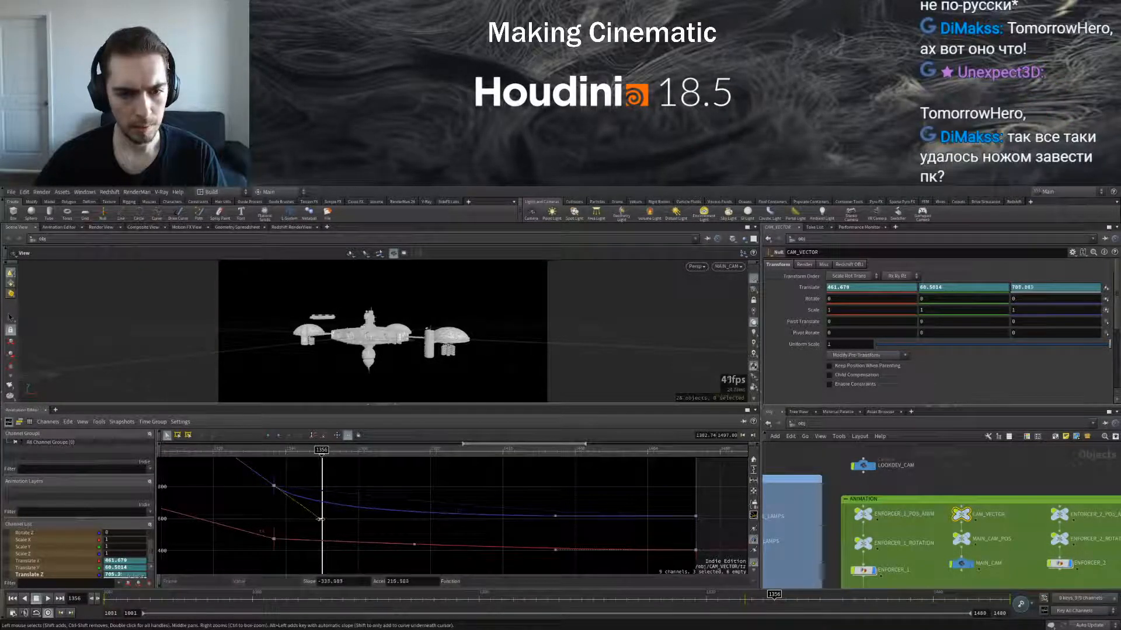
{"action": "mouse_move", "coordinate": [321, 462]}
{"action": "left_mouse_down"}
{"action": "mouse_move", "coordinate": [233, 462]}
{"action": "mouse_move", "coordinate": [309, 464]}
{"action": "left_mouse_up"}
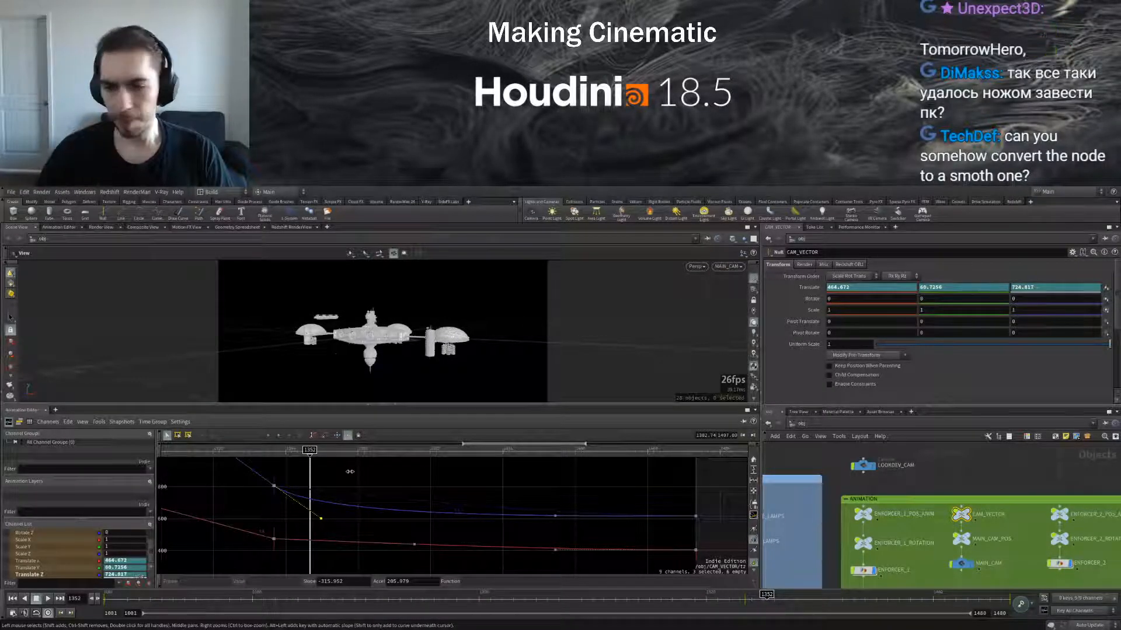
Examine CAM_VECTOR's translate keys at frame 1340 and the shape of the curves on both sides of them
{"action": "middle_click_drag", "start_coordinate": [360, 488], "coordinate": [457, 514]}
{"action": "left_click_drag", "start_coordinate": [356, 479], "coordinate": [384, 514]}
{"action": "scroll", "coordinate": [422, 503], "scroll_direction": "down", "scroll_amount": 5}
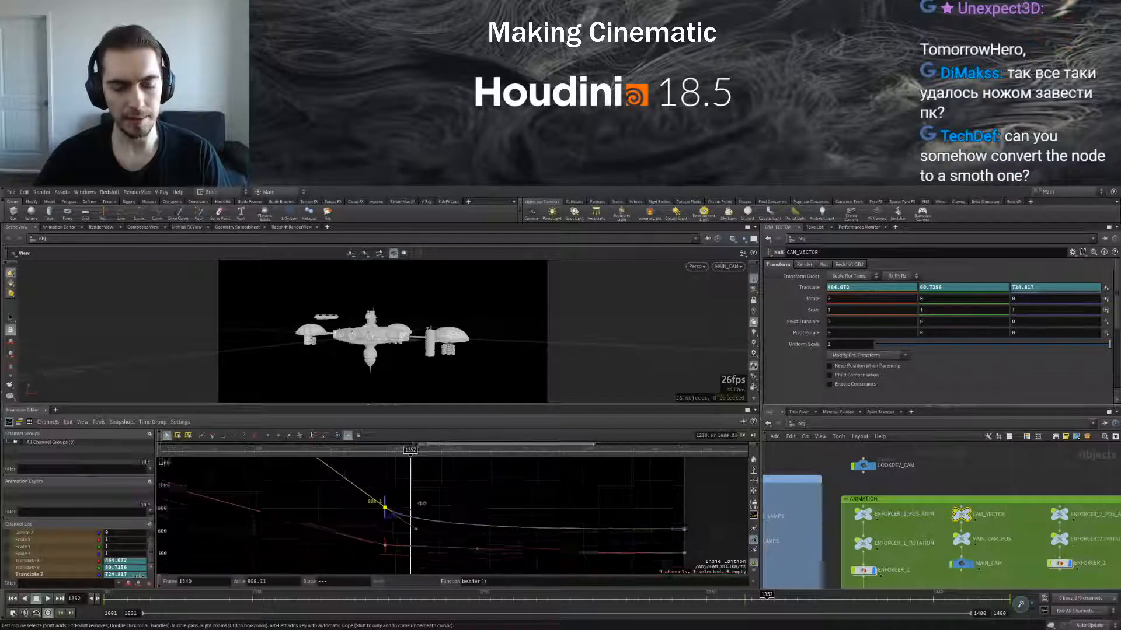
{"action": "middle_click_drag", "start_coordinate": [472, 500], "coordinate": [538, 507]}
{"action": "scroll", "coordinate": [546, 528], "scroll_direction": "down", "scroll_amount": 4}
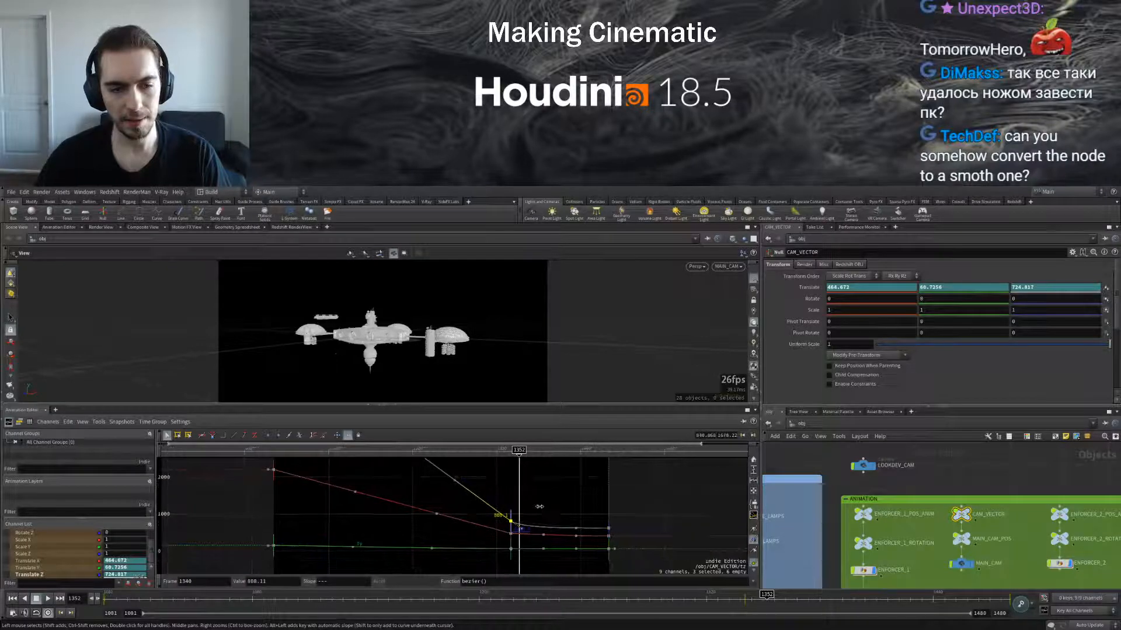
{"action": "scroll", "coordinate": [507, 514], "scroll_direction": "up", "scroll_amount": 3}
{"action": "scroll", "coordinate": [506, 515], "scroll_direction": "up", "scroll_amount": 2}
{"action": "left_click_drag", "start_coordinate": [488, 478], "coordinate": [533, 545]}
{"action": "scroll", "coordinate": [533, 544], "scroll_direction": "down", "scroll_amount": 2}
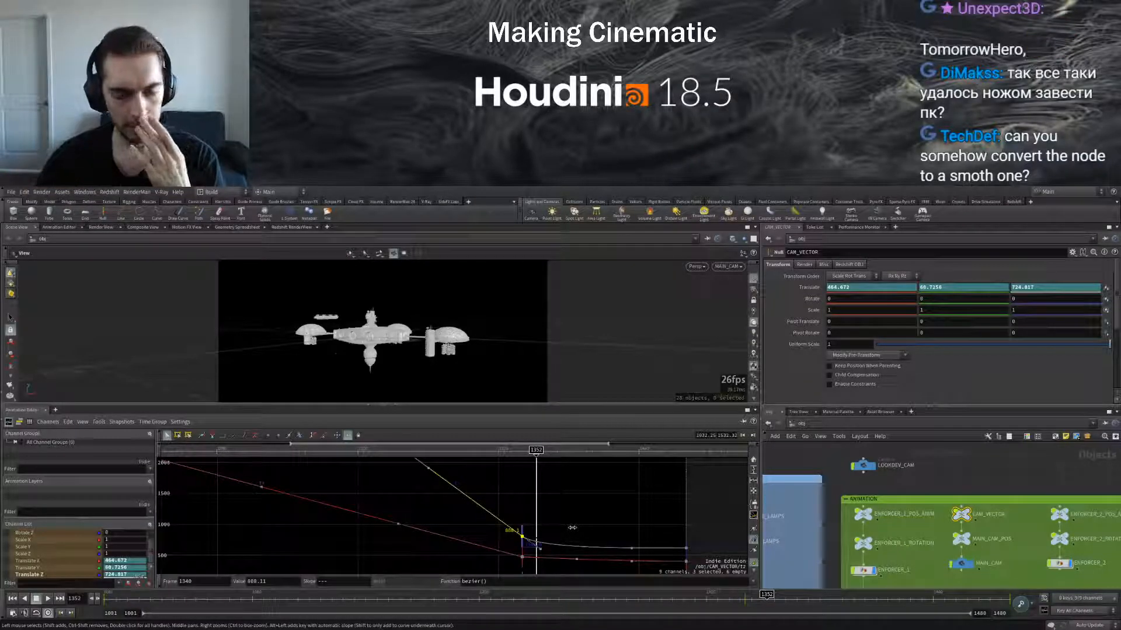
{"action": "scroll", "coordinate": [561, 524], "scroll_direction": "down", "scroll_amount": 2}
{"action": "middle_click_drag", "start_coordinate": [561, 523], "coordinate": [560, 484]}
{"action": "left_click_drag", "start_coordinate": [519, 484], "coordinate": [587, 564]}
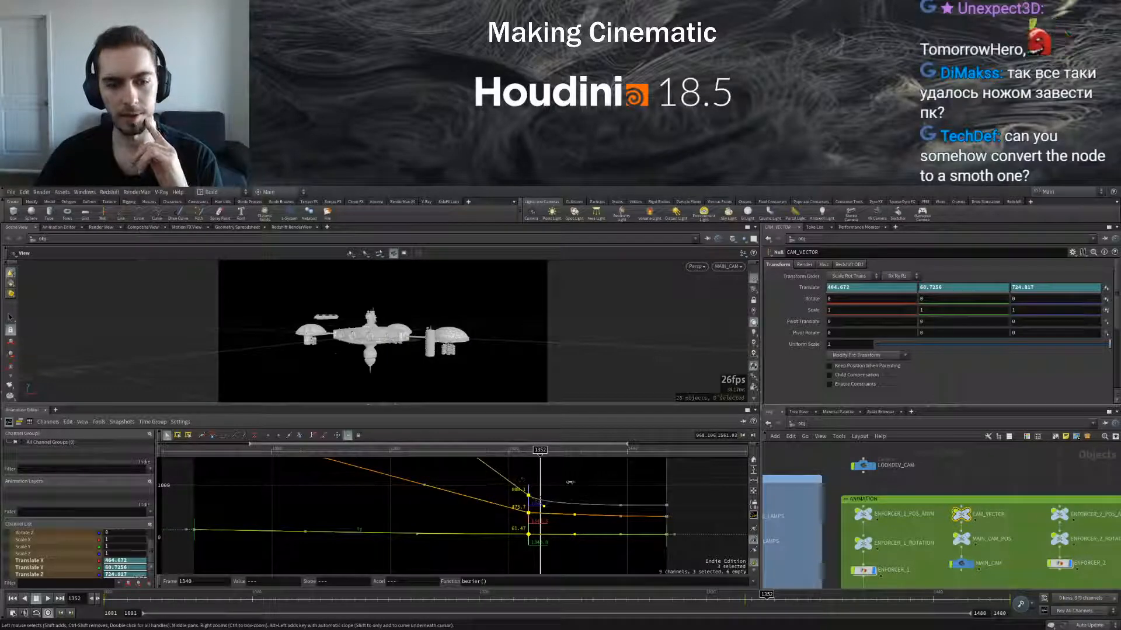
{"action": "scroll", "coordinate": [559, 479], "scroll_direction": "up", "scroll_amount": 4}
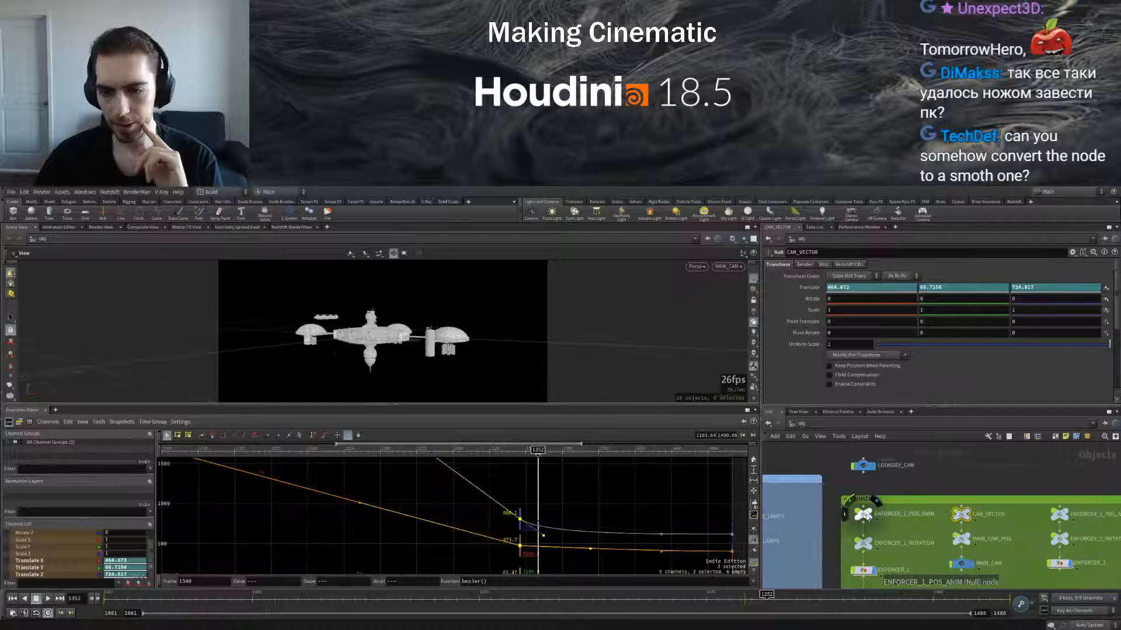
Steepen ENFORCER_1_POS_ANIM's outgoing Translate Z tangent at frame 1340 to a slope of about -337
{"action": "left_click", "coordinate": [866, 516]}
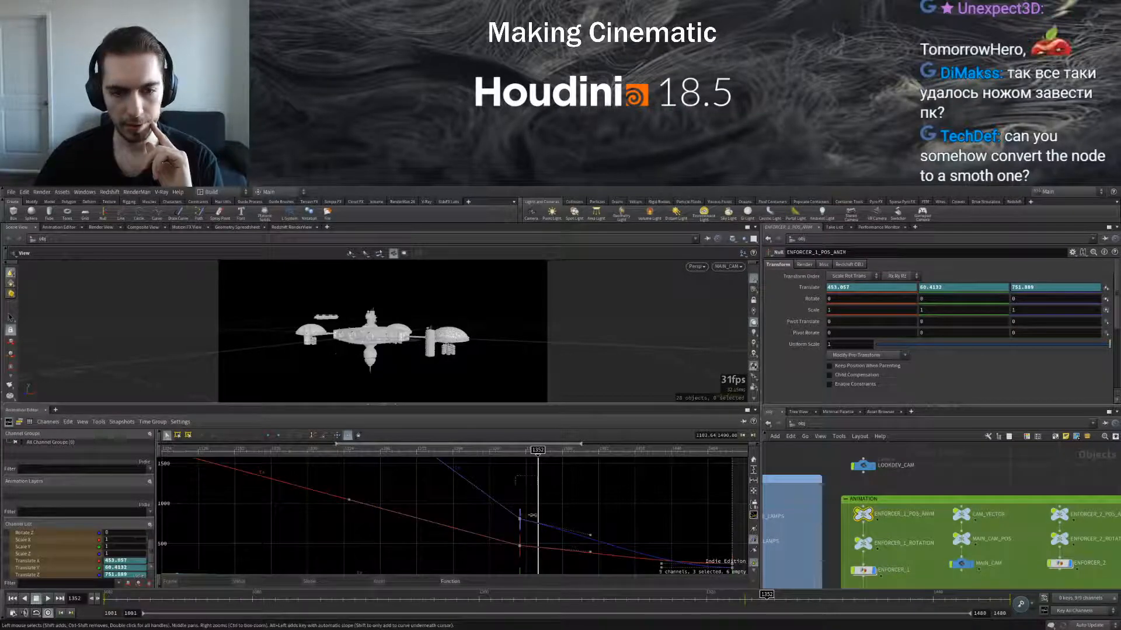
{"action": "left_click", "coordinate": [520, 519]}
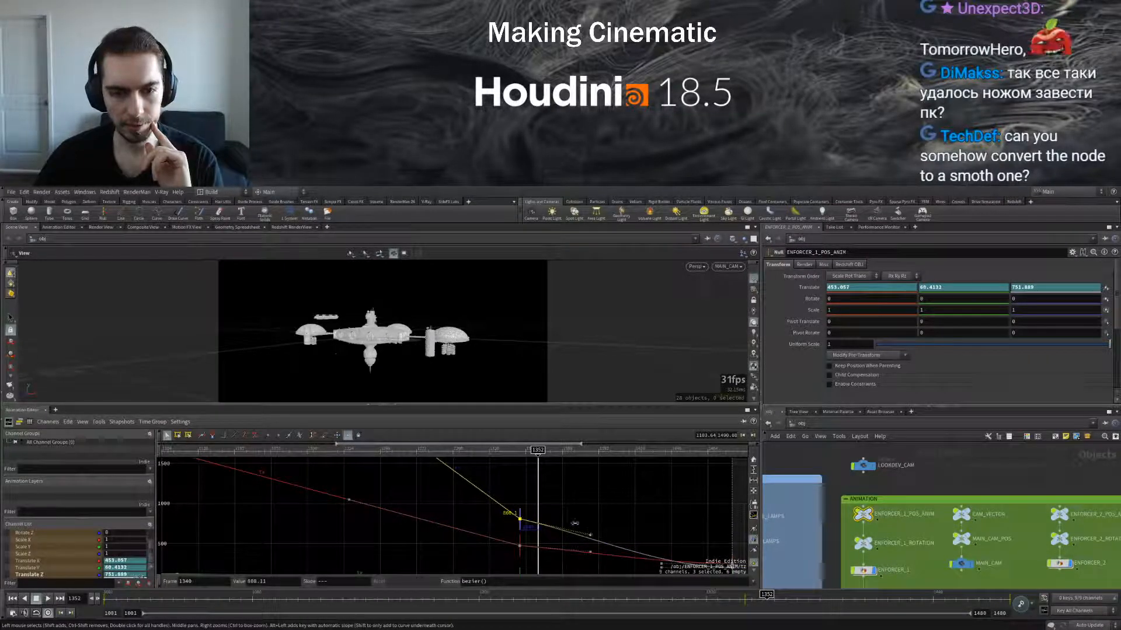
{"action": "mouse_move", "coordinate": [537, 452]}
{"action": "left_mouse_down"}
{"action": "mouse_move", "coordinate": [555, 451]}
{"action": "mouse_move", "coordinate": [520, 451]}
{"action": "left_mouse_up"}
{"action": "left_click_drag", "start_coordinate": [590, 535], "coordinate": [560, 549]}
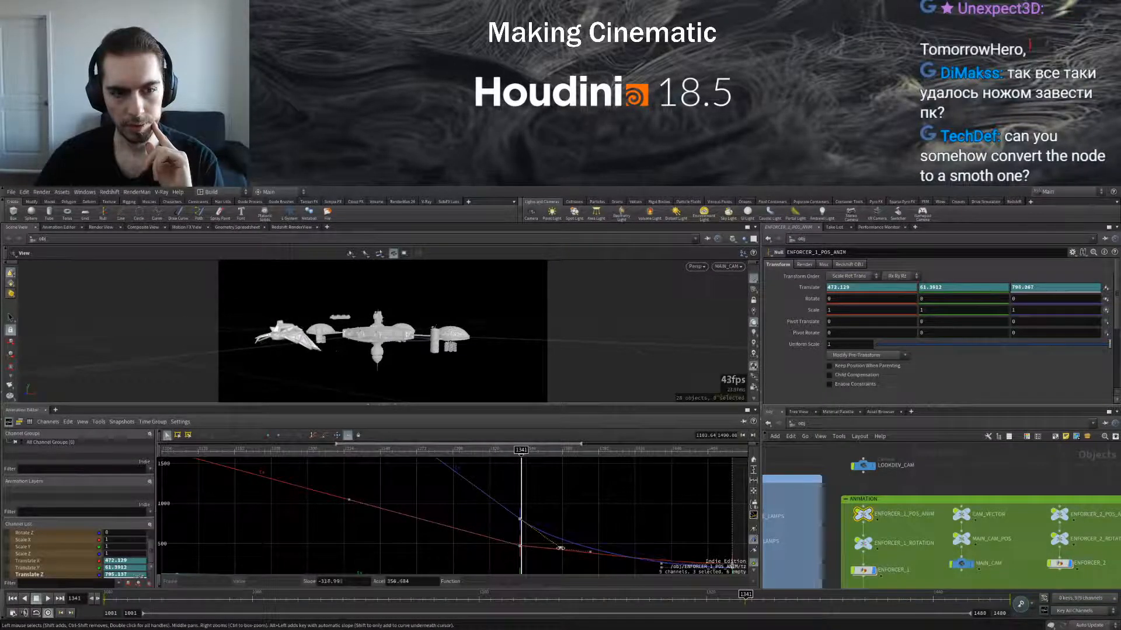
Play the shot three times from around frame 1310 to judge the ship's adjusted Translate Z motion, and scrub to frame 1357
{"action": "left_click_drag", "start_coordinate": [528, 451], "coordinate": [473, 451]}
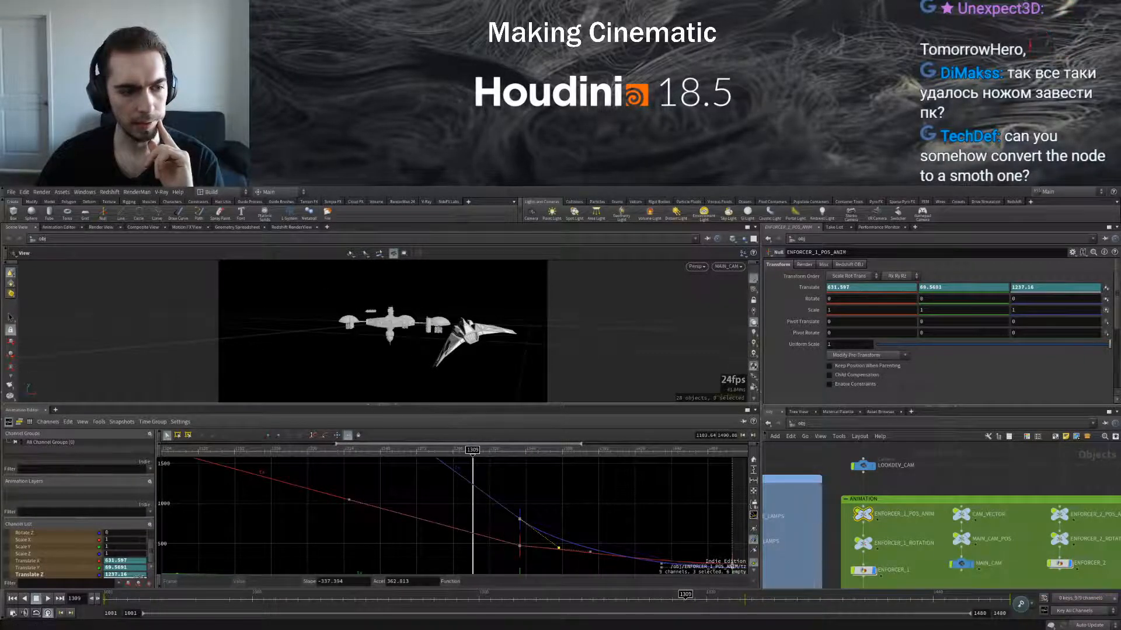
{"action": "left_click", "coordinate": [48, 598]}
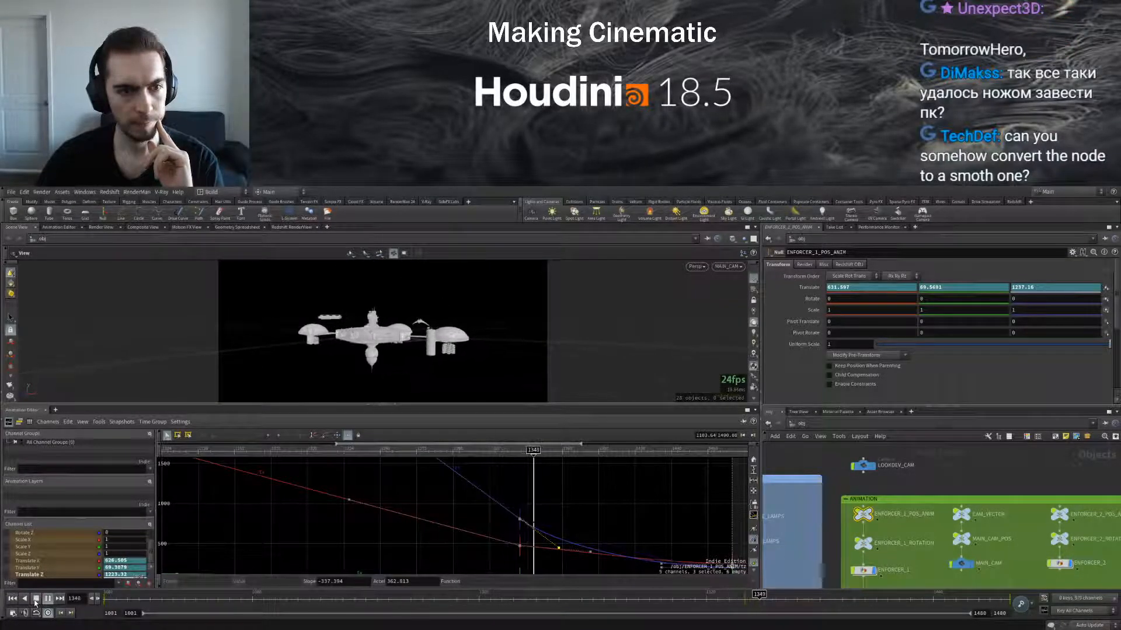
{"action": "left_click", "coordinate": [36, 599]}
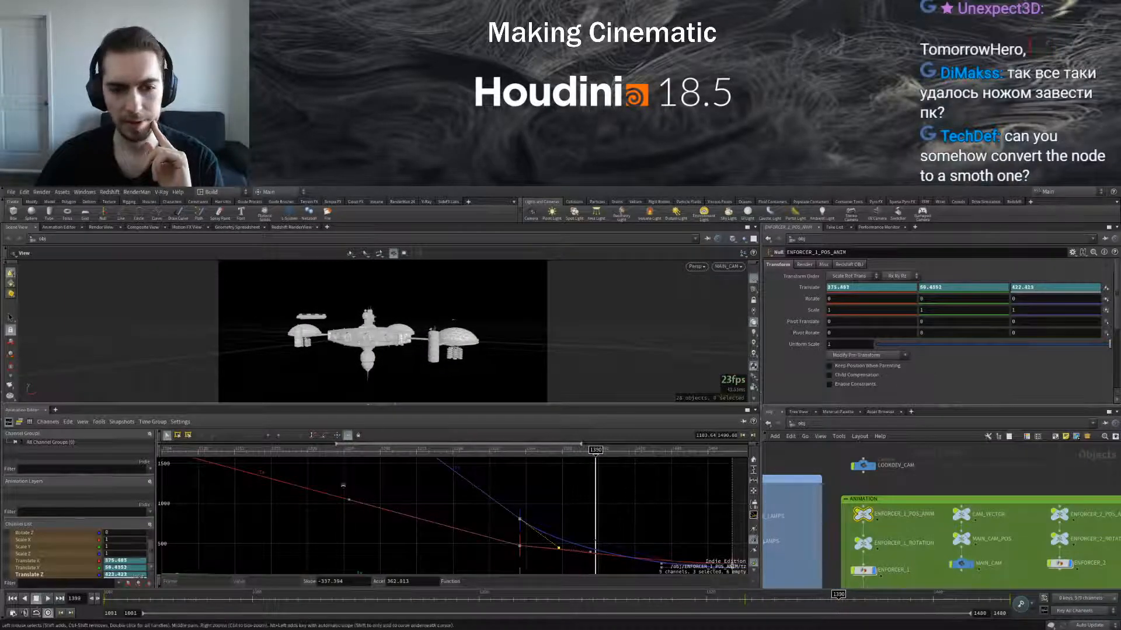
{"action": "left_click", "coordinate": [479, 461]}
{"action": "left_click", "coordinate": [48, 600]}
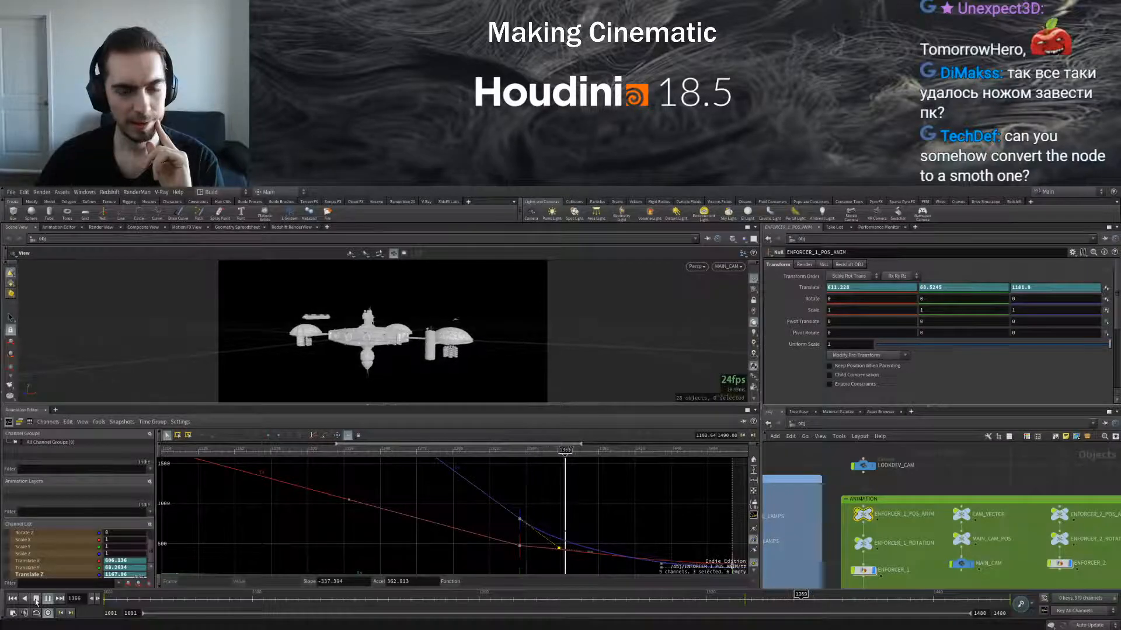
{"action": "left_click", "coordinate": [35, 599]}
{"action": "left_click", "coordinate": [477, 460]}
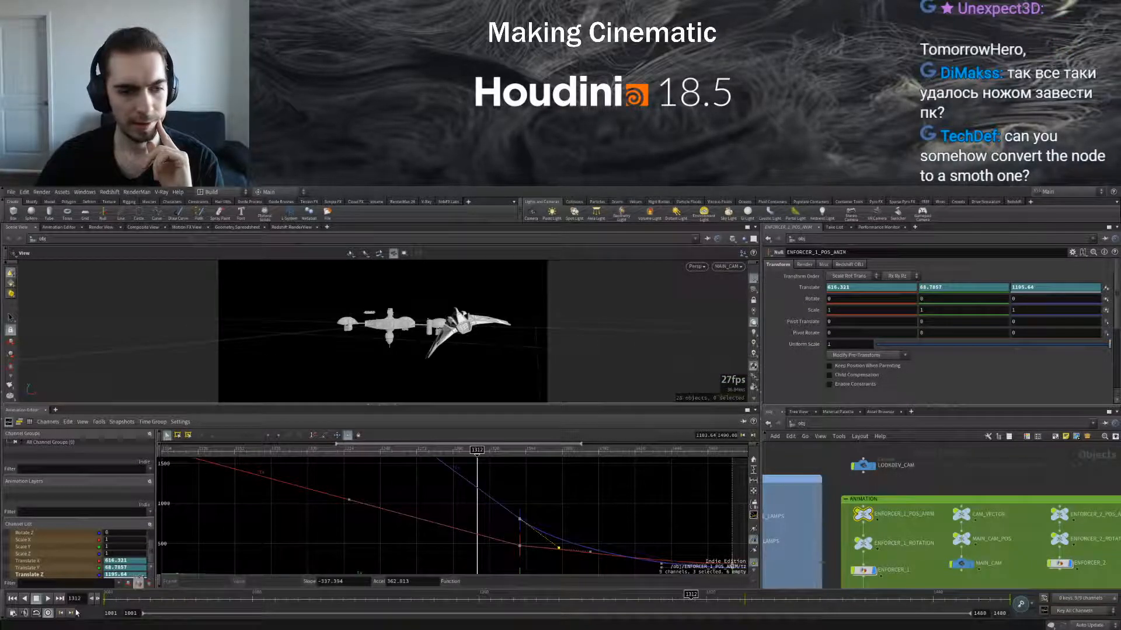
{"action": "left_click", "coordinate": [47, 600]}
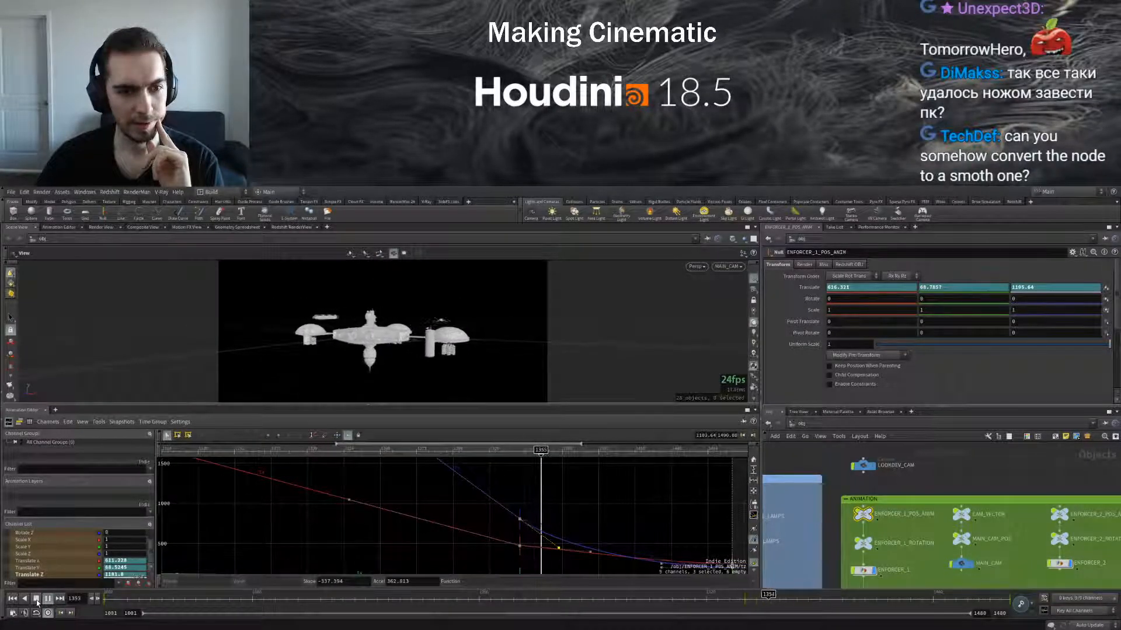
{"action": "left_click", "coordinate": [37, 600]}
{"action": "mouse_move", "coordinate": [534, 460]}
{"action": "left_mouse_down"}
{"action": "mouse_move", "coordinate": [479, 460]}
{"action": "mouse_move", "coordinate": [545, 457]}
{"action": "left_mouse_up"}
Steepen CAM_VECTOR's outgoing Translate X tangent at frame 1340 to a slope of about -277 and scrub back to frame 1341
{"action": "left_click", "coordinate": [963, 539]}
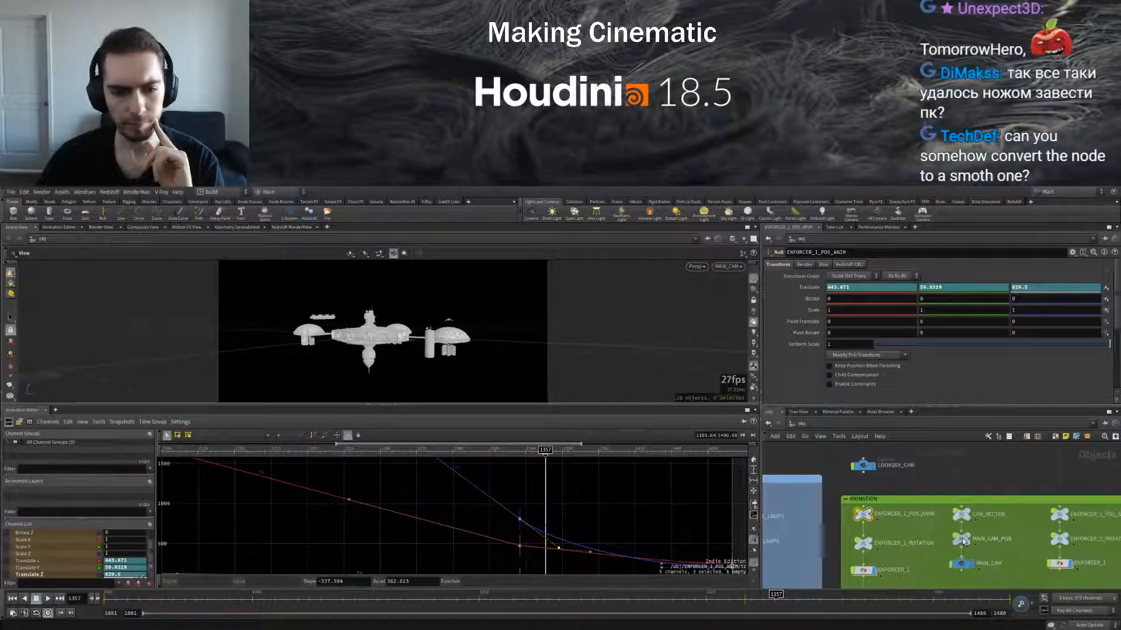
{"action": "scroll", "coordinate": [613, 504], "scroll_direction": "down", "scroll_amount": 3}
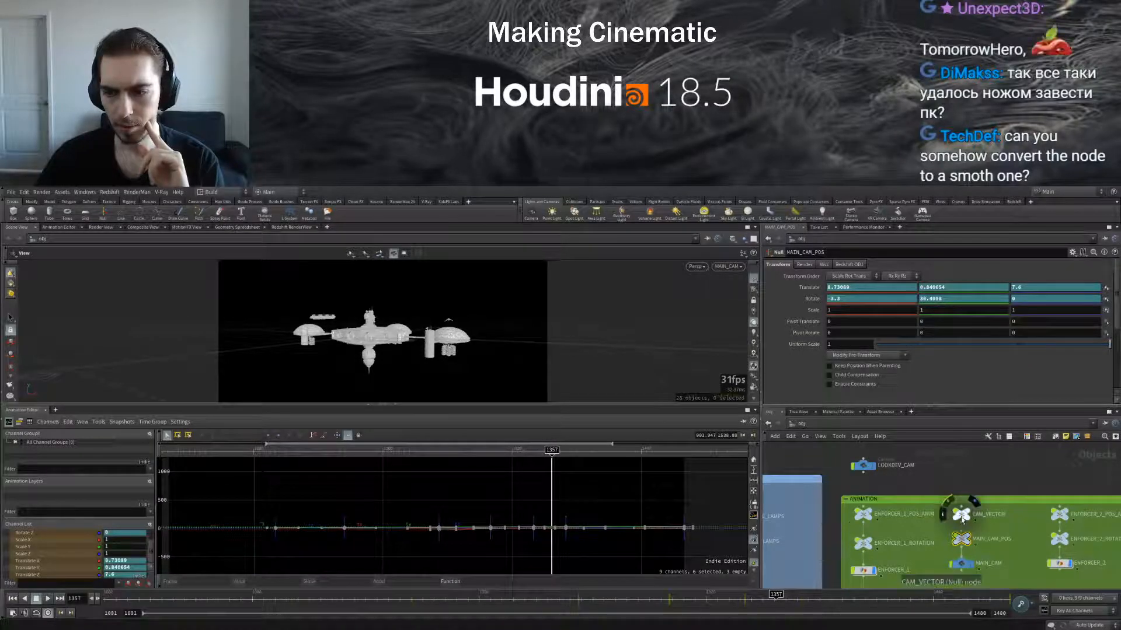
{"action": "left_click", "coordinate": [961, 515]}
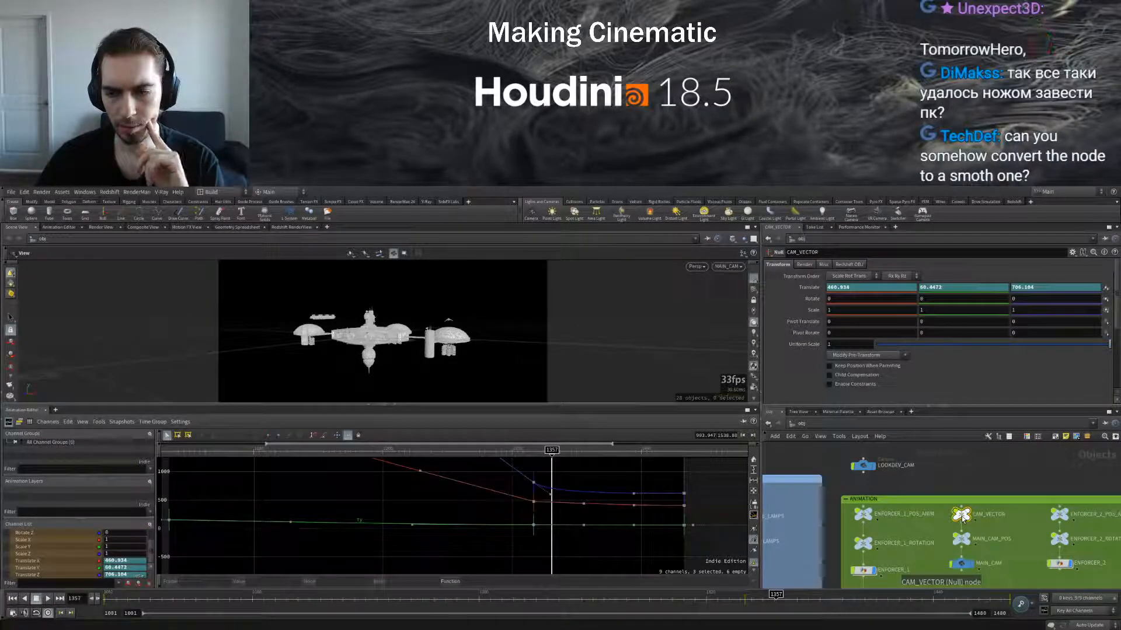
{"action": "scroll", "coordinate": [578, 480], "scroll_direction": "up", "scroll_amount": 4}
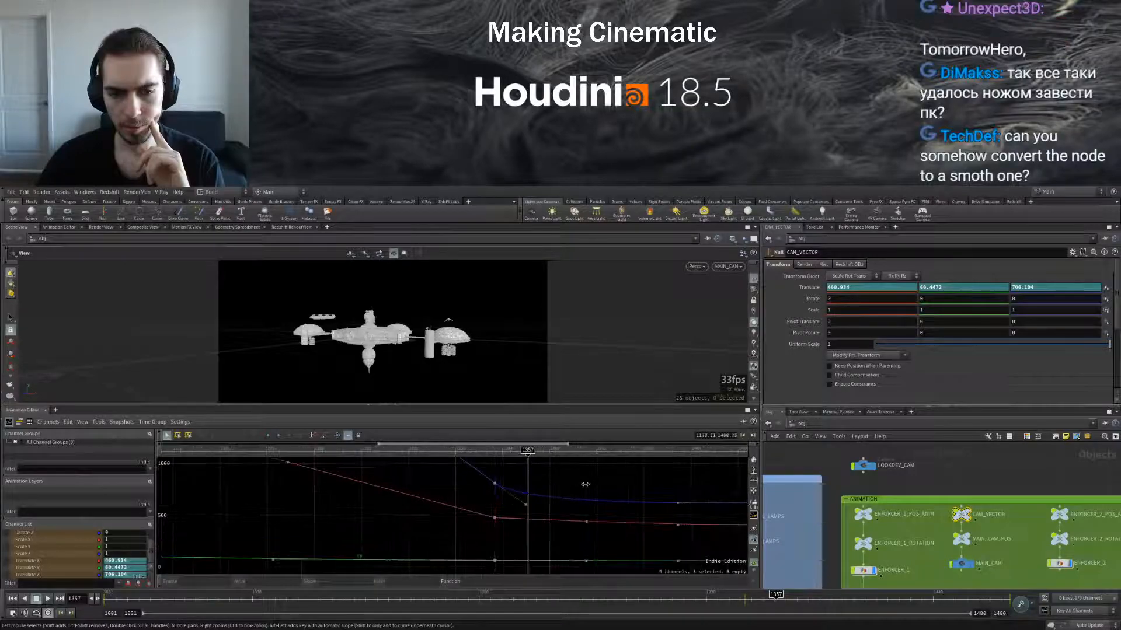
{"action": "middle_click_drag", "start_coordinate": [578, 480], "coordinate": [570, 478]}
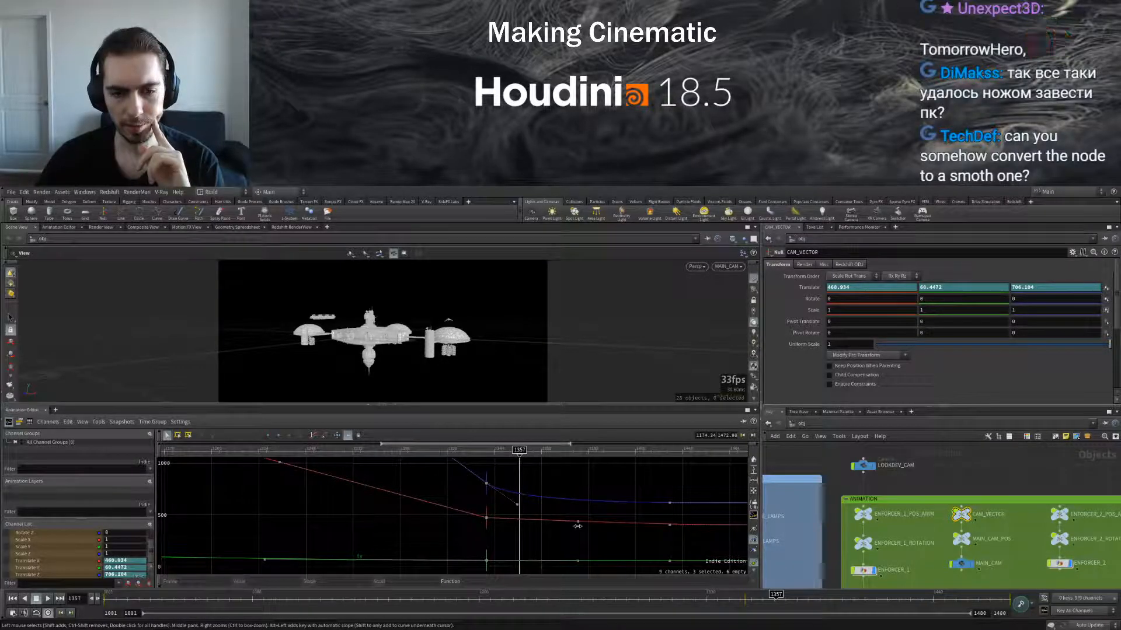
{"action": "left_click_drag", "start_coordinate": [605, 541], "coordinate": [605, 542]}
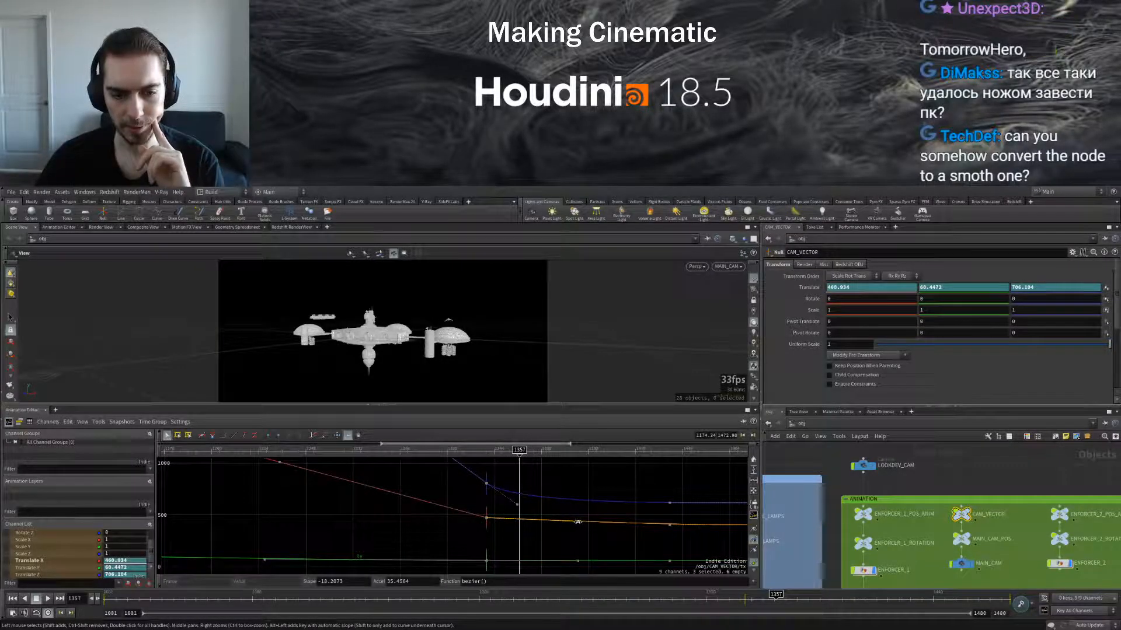
{"action": "scroll", "coordinate": [577, 521], "scroll_direction": "down", "scroll_amount": 2}
{"action": "left_click_drag", "start_coordinate": [472, 506], "coordinate": [546, 529]}
{"action": "left_click_drag", "start_coordinate": [655, 522], "coordinate": [656, 522]}
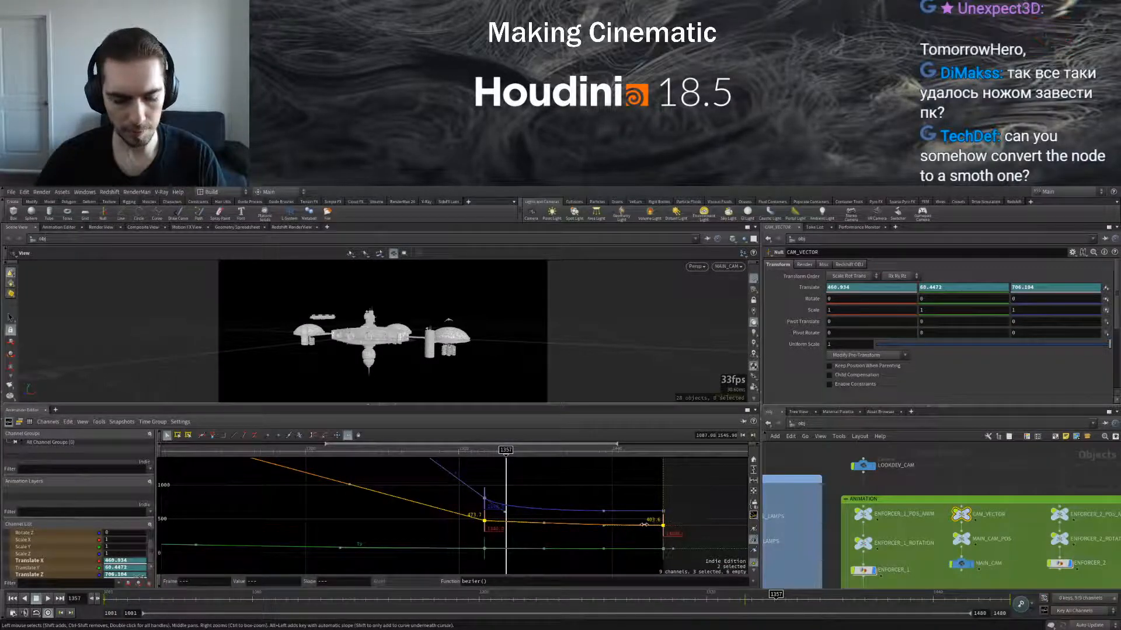
{"action": "key", "text": "f"}
{"action": "left_click_drag", "start_coordinate": [366, 562], "coordinate": [214, 567]}
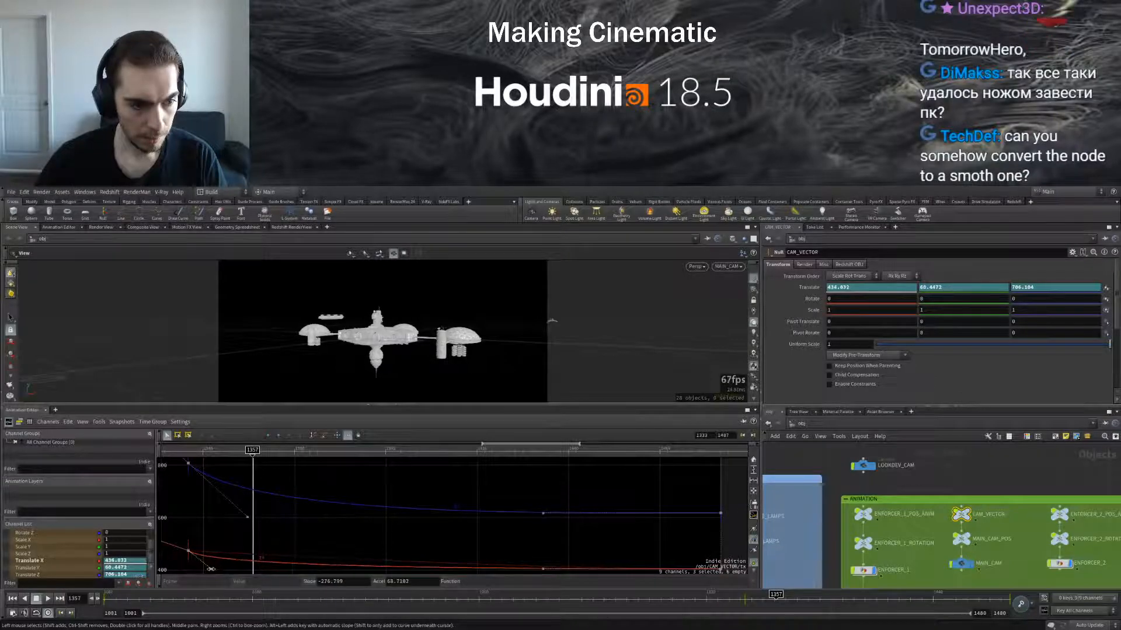
{"action": "left_click_drag", "start_coordinate": [251, 450], "coordinate": [191, 463]}
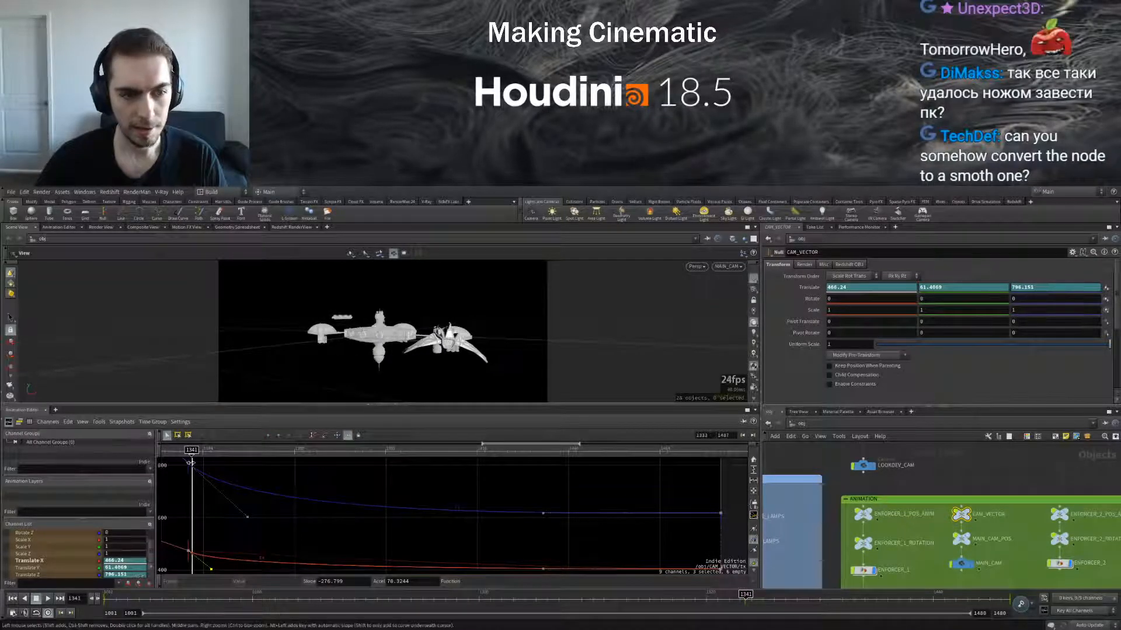
Steepen ENFORCER_1_POS_ANIM's outgoing Translate X tangent at frame 1340 to a slope of about -289 and scrub to frame 1359
{"action": "left_click", "coordinate": [867, 518]}
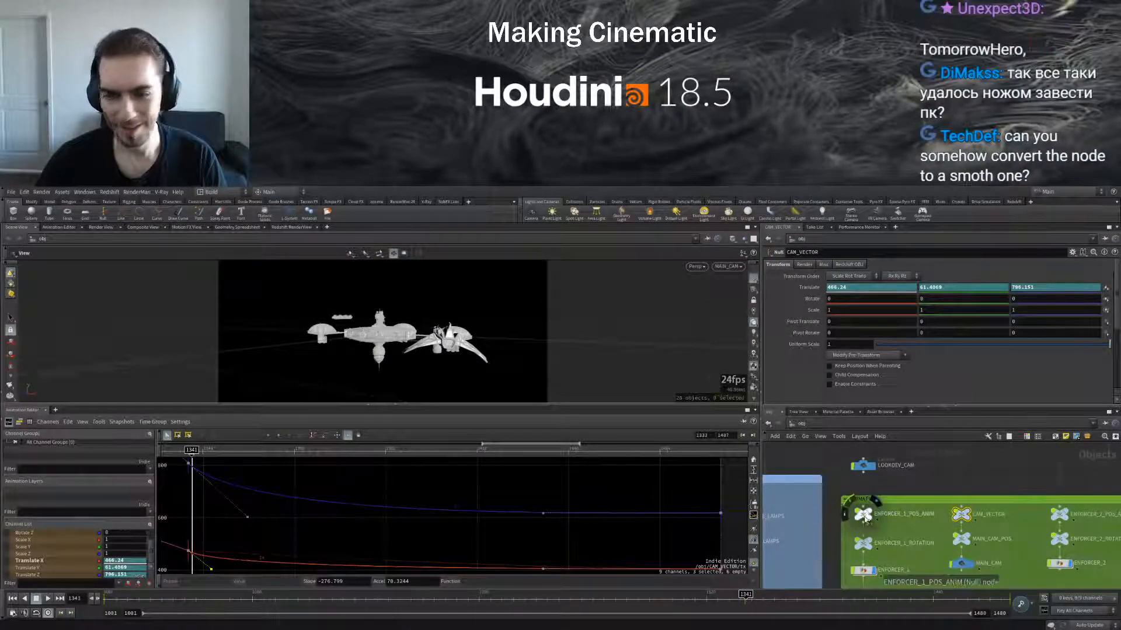
{"action": "scroll", "coordinate": [186, 544], "scroll_direction": "down", "scroll_amount": 4}
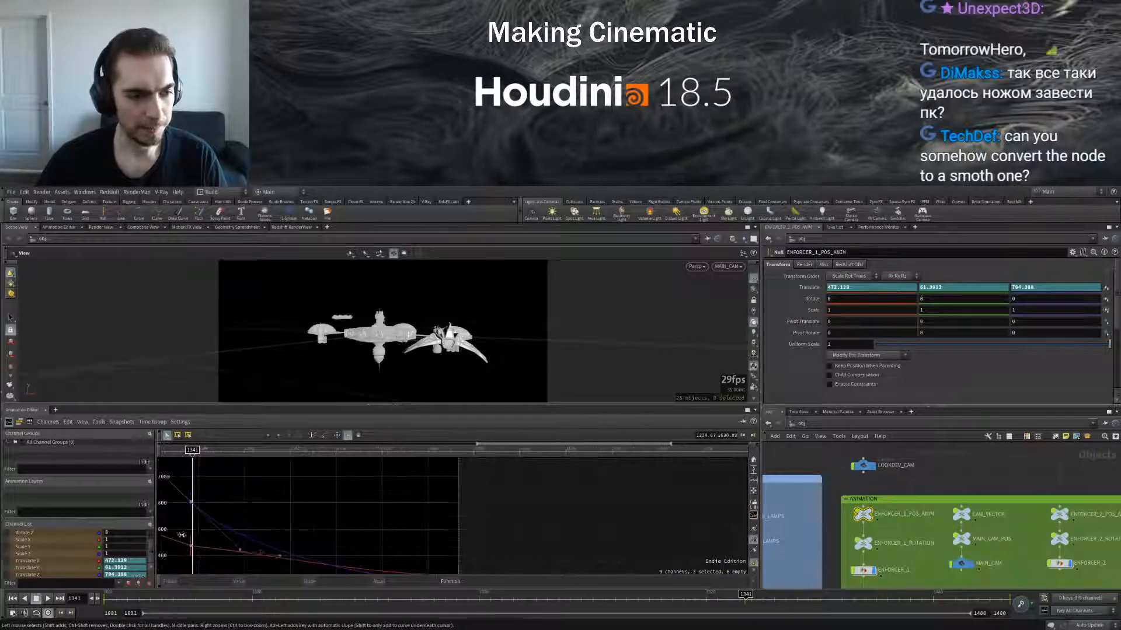
{"action": "left_click", "coordinate": [190, 543]}
{"action": "middle_click_drag", "start_coordinate": [534, 546], "coordinate": [495, 526]}
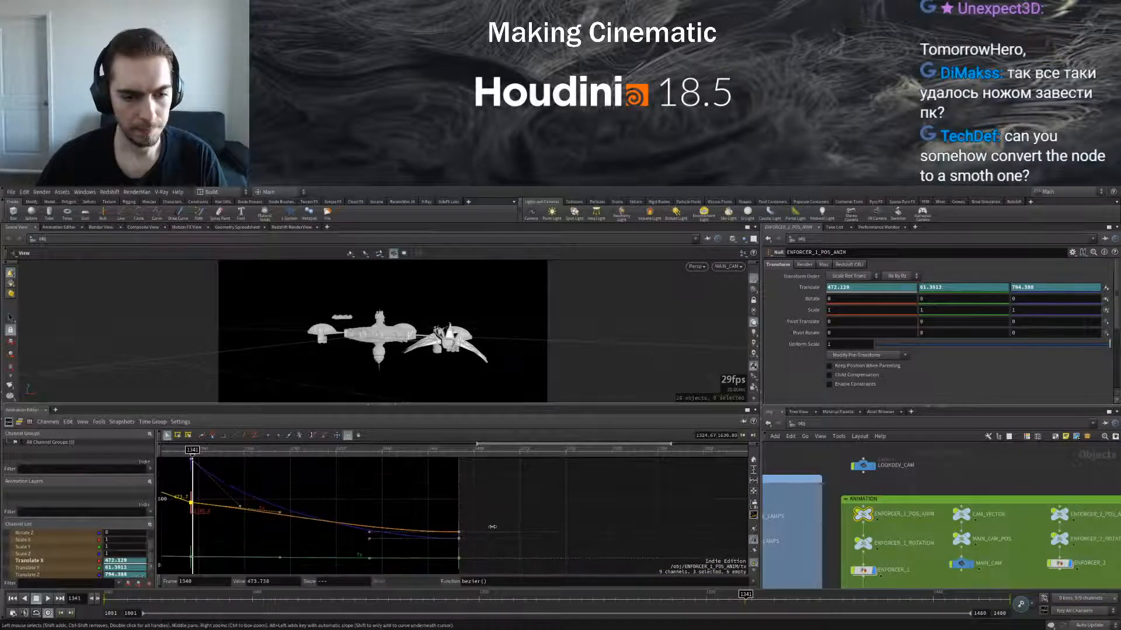
{"action": "left_click", "coordinate": [460, 532], "text": "shift"}
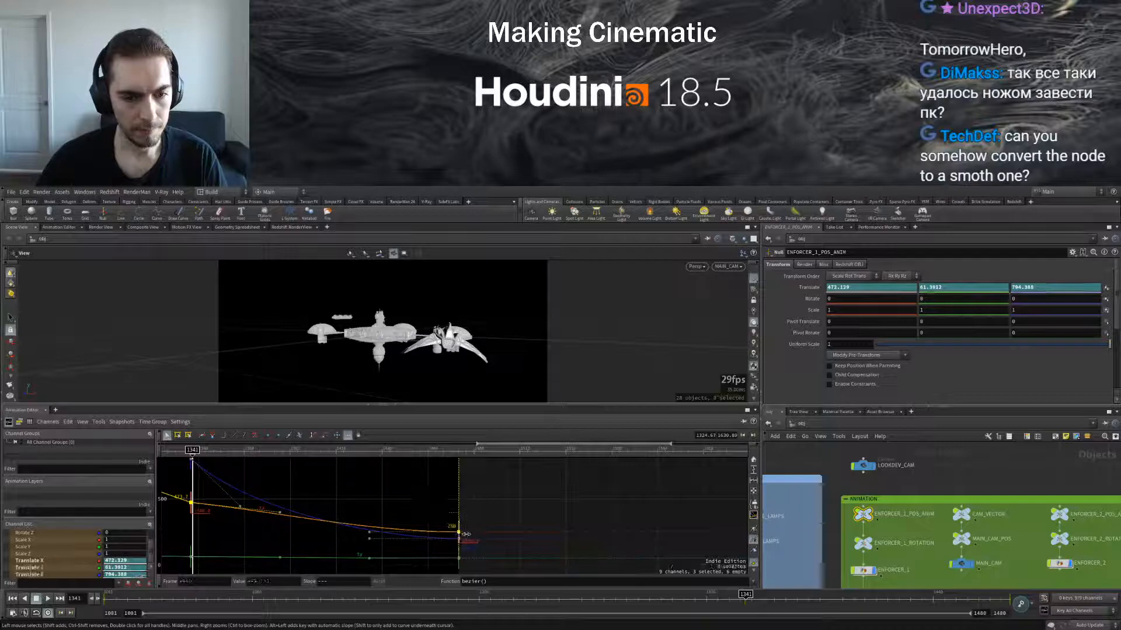
{"action": "key", "text": "f"}
{"action": "left_click_drag", "start_coordinate": [362, 492], "coordinate": [243, 531]}
{"action": "left_click_drag", "start_coordinate": [251, 597], "coordinate": [652, 595]}
{"action": "left_click_drag", "start_coordinate": [693, 598], "coordinate": [780, 596]}
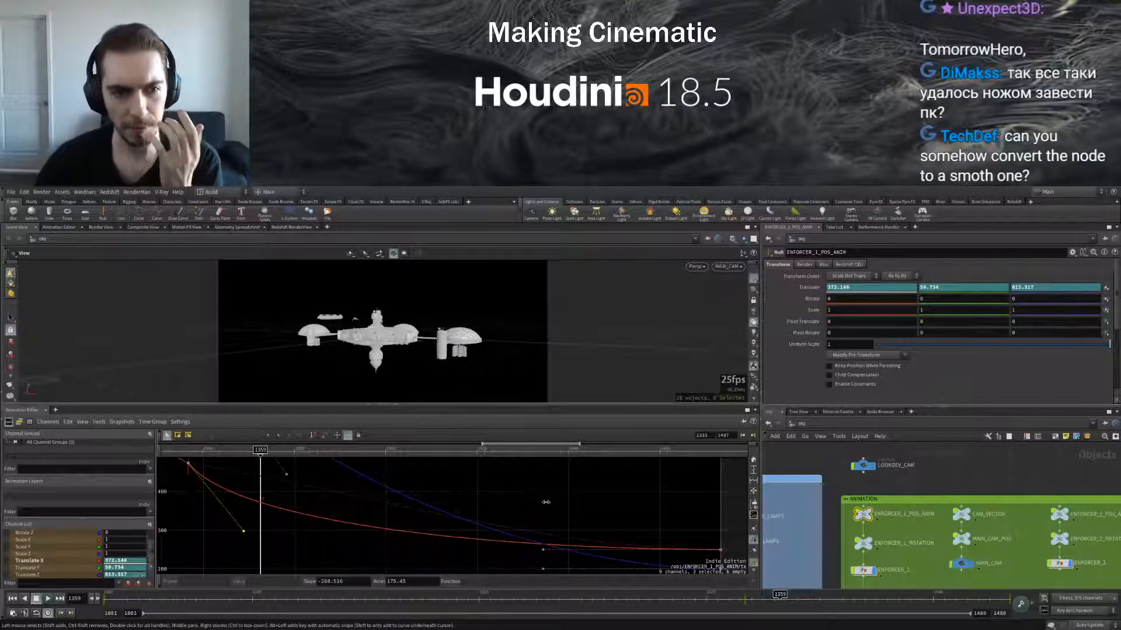
Compare the complete translate curves and keys of ENFORCER_1_POS_ANIM and CAM_VECTOR, and scrub to frame 1382
{"action": "scroll", "coordinate": [544, 501], "scroll_direction": "down", "scroll_amount": 6}
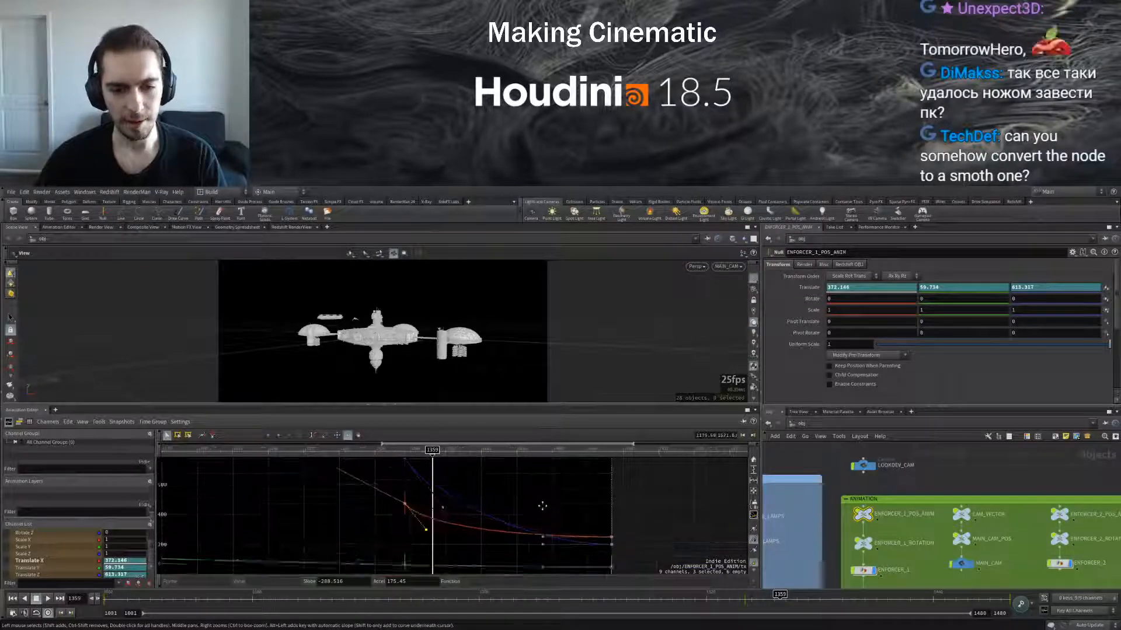
{"action": "scroll", "coordinate": [542, 511], "scroll_direction": "down", "scroll_amount": 1}
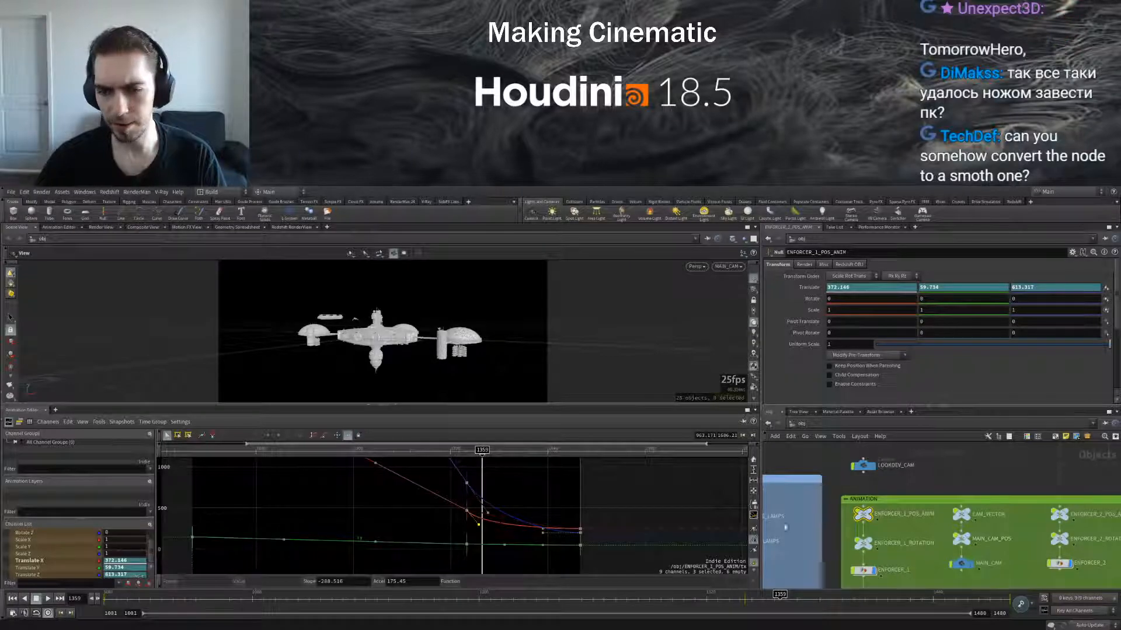
{"action": "key", "text": "h"}
{"action": "scroll", "coordinate": [547, 488], "scroll_direction": "down", "scroll_amount": 3}
{"action": "left_click_drag", "start_coordinate": [366, 474], "coordinate": [645, 570]}
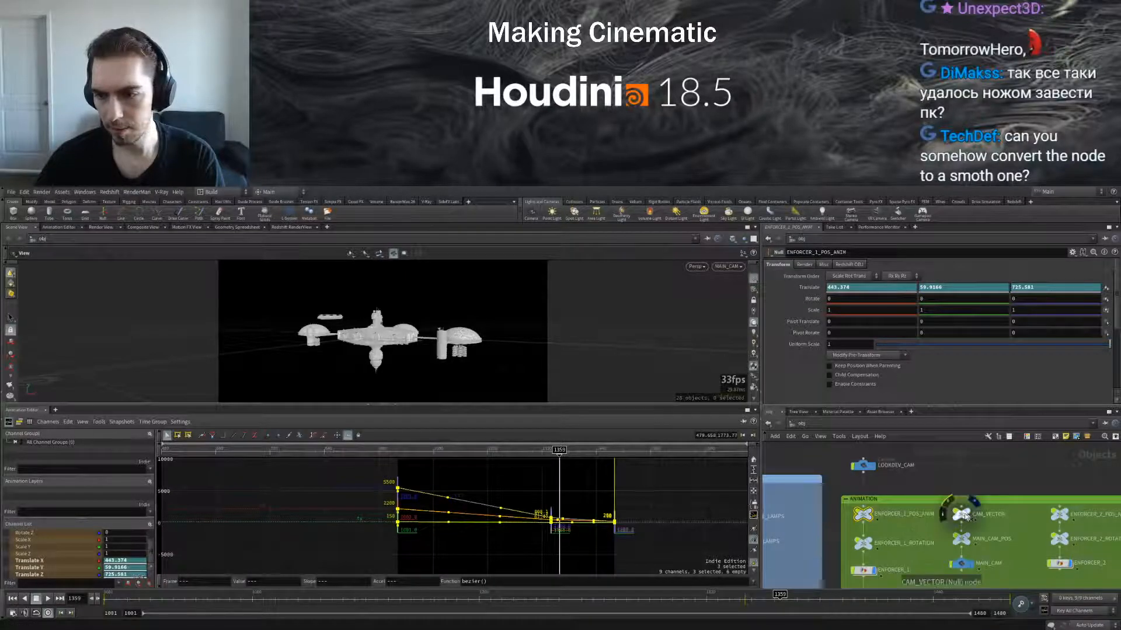
{"action": "left_click", "coordinate": [961, 514]}
{"action": "left_click_drag", "start_coordinate": [376, 476], "coordinate": [704, 552]}
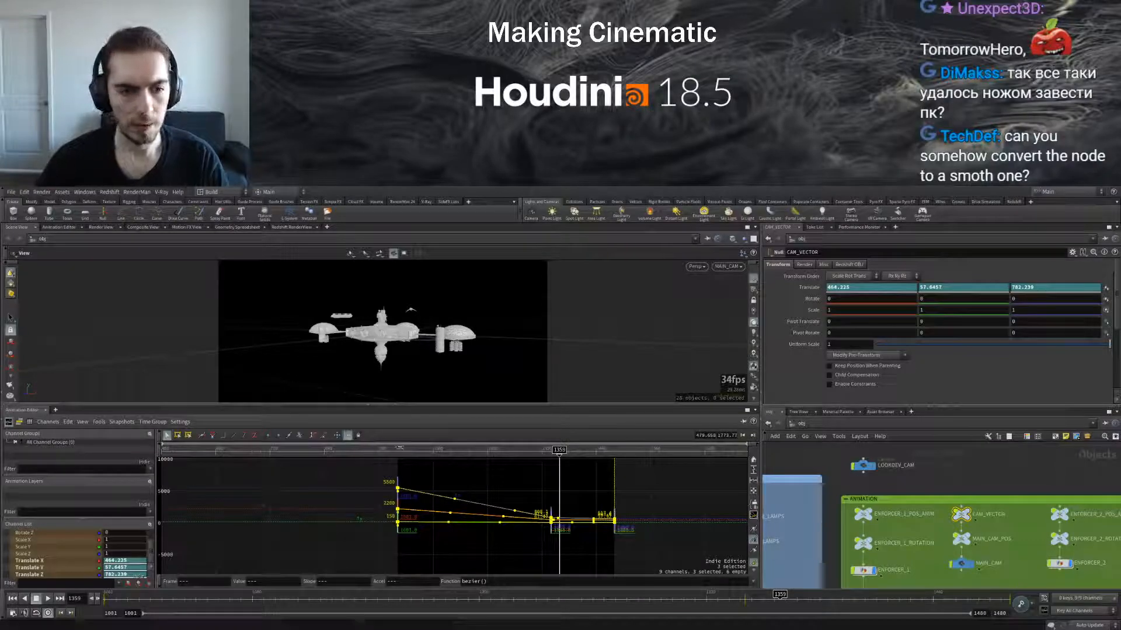
{"action": "left_click_drag", "start_coordinate": [400, 448], "coordinate": [442, 450]}
{"action": "left_click_drag", "start_coordinate": [512, 451], "coordinate": [567, 453]}
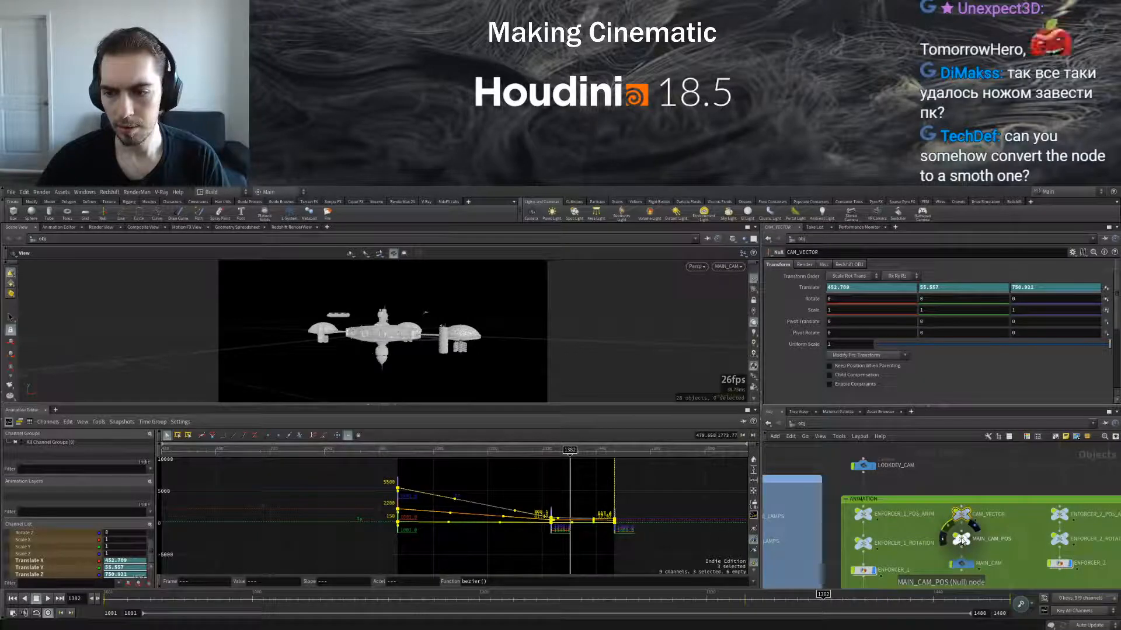
Examine MAIN_CAM_POS's translate and rotate curves while scrubbing back through the shot and forward to frame 1330
{"action": "left_click", "coordinate": [962, 539]}
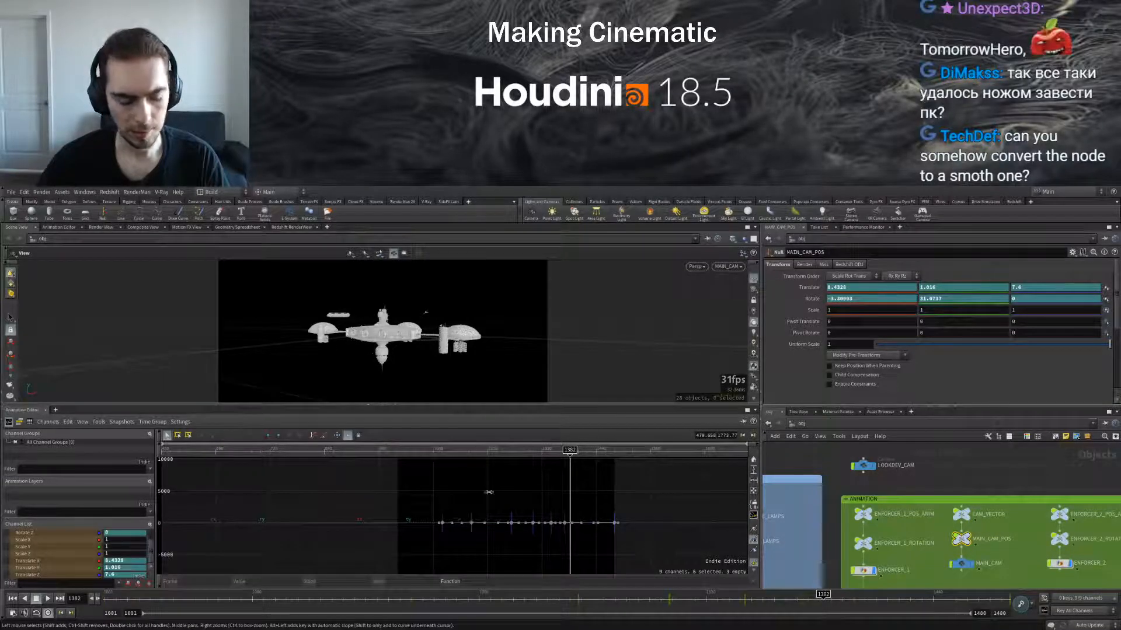
{"action": "key", "text": "h"}
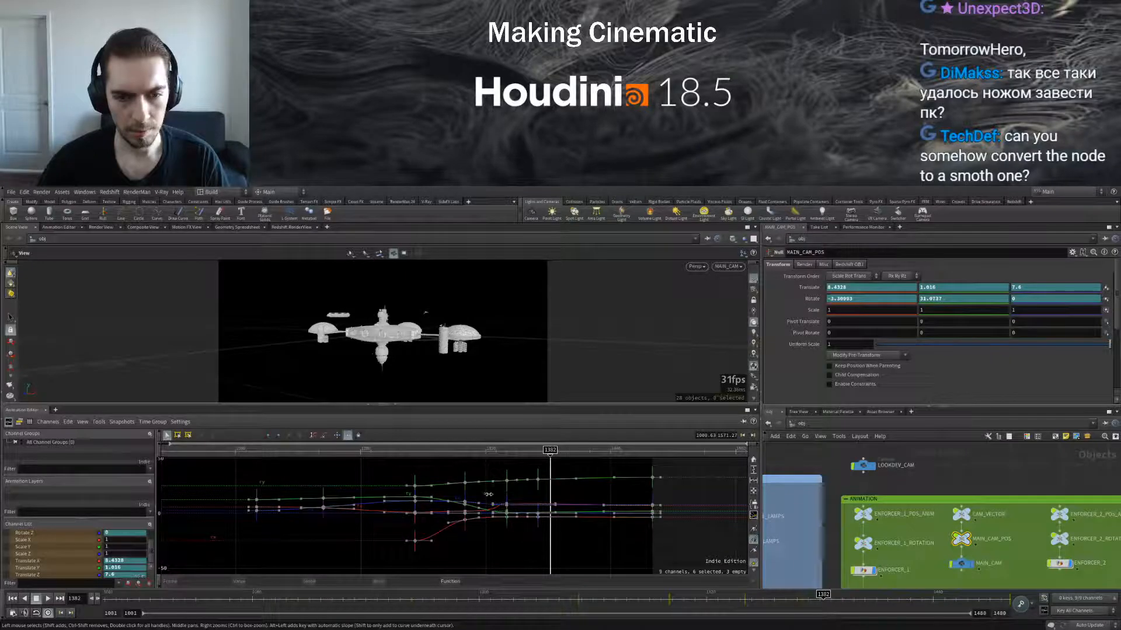
{"action": "scroll", "coordinate": [590, 516], "scroll_direction": "down", "scroll_amount": 2}
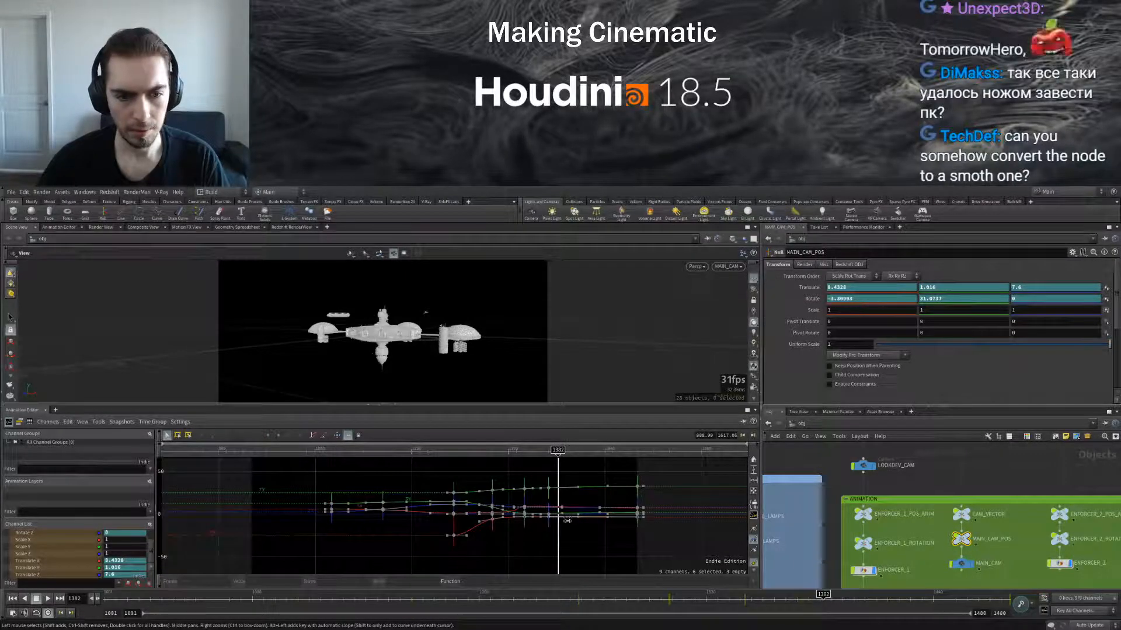
{"action": "scroll", "coordinate": [615, 528], "scroll_direction": "up", "scroll_amount": 4}
{"action": "middle_click_drag", "start_coordinate": [606, 537], "coordinate": [537, 576]}
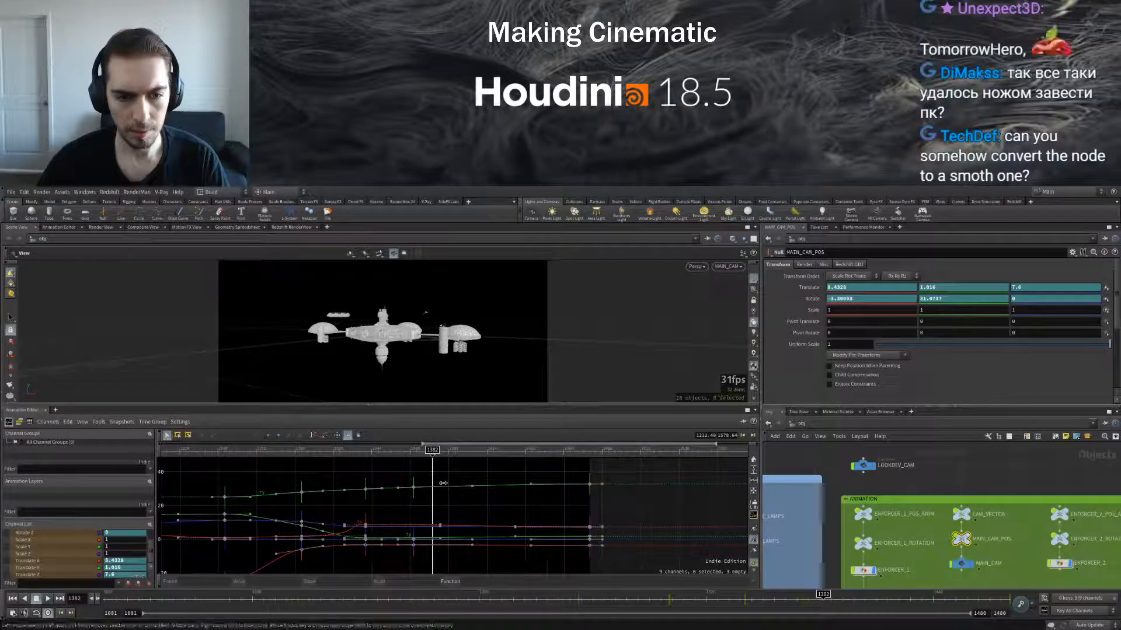
{"action": "left_click_drag", "start_coordinate": [432, 451], "coordinate": [327, 465]}
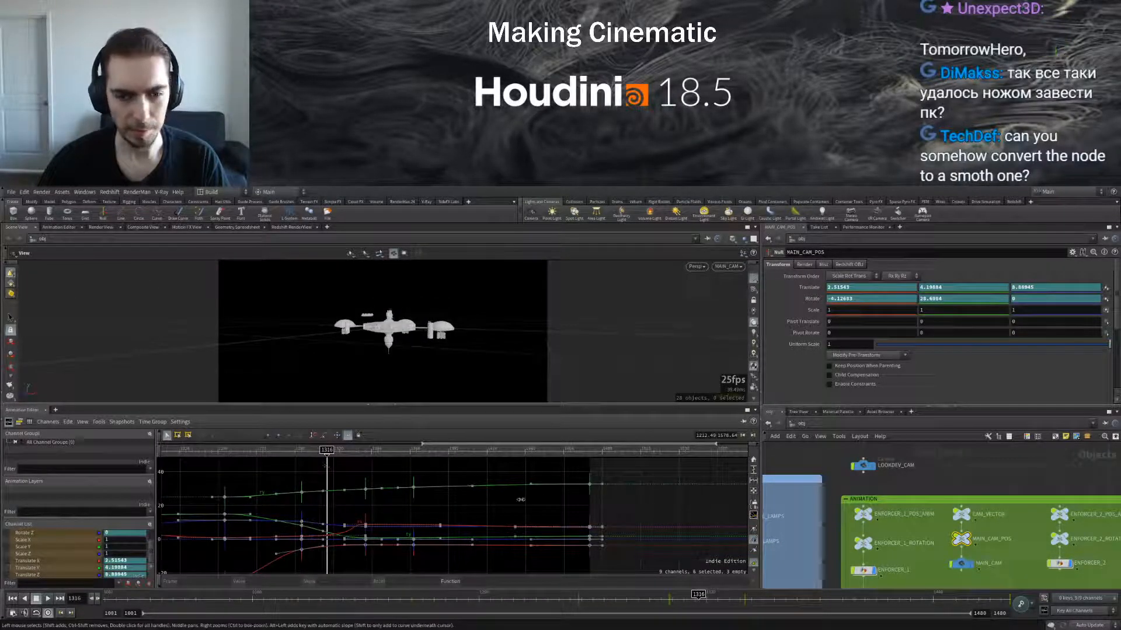
{"action": "middle_click_drag", "start_coordinate": [527, 502], "coordinate": [621, 502]}
{"action": "left_click_drag", "start_coordinate": [365, 313], "coordinate": [368, 312]}
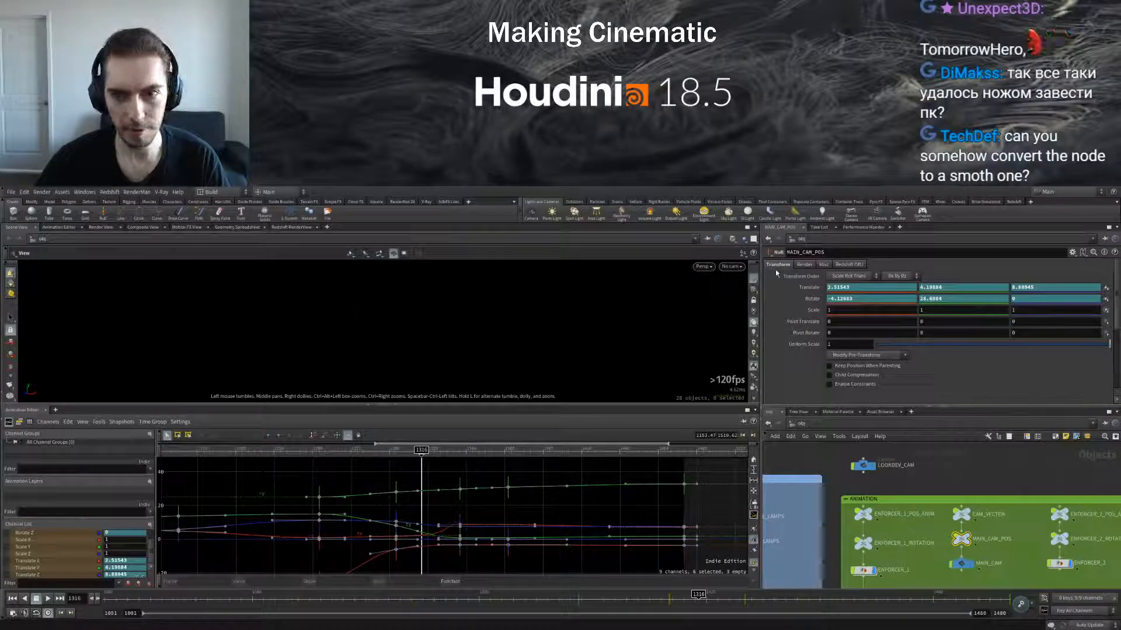
{"action": "left_click_drag", "start_coordinate": [171, 453], "coordinate": [167, 453]}
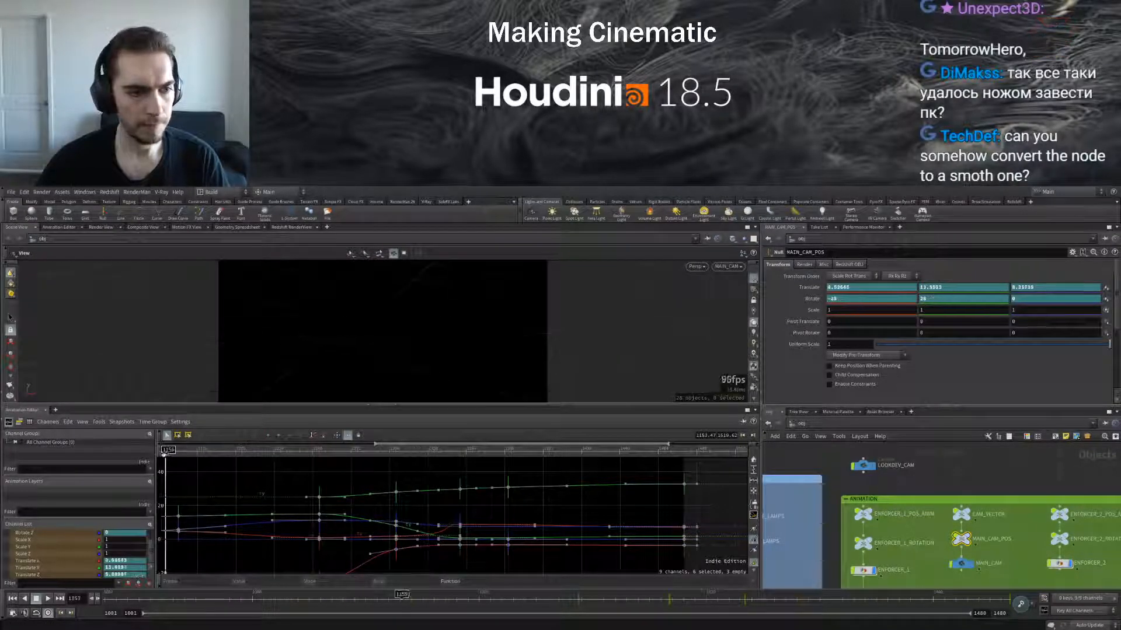
{"action": "left_click_drag", "start_coordinate": [439, 597], "coordinate": [725, 597]}
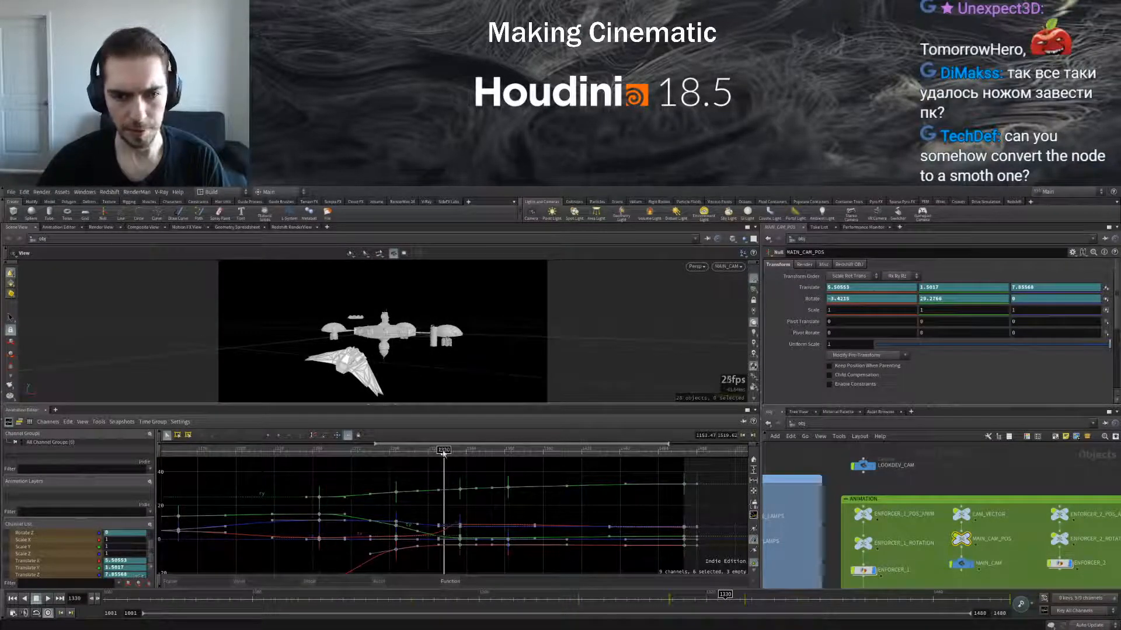
Review ENFORCER_1_POS_ANIM's full translate curves and scrub the ship's approach up to frame 1339
{"action": "left_click", "coordinate": [863, 514]}
{"action": "key", "text": "h"}
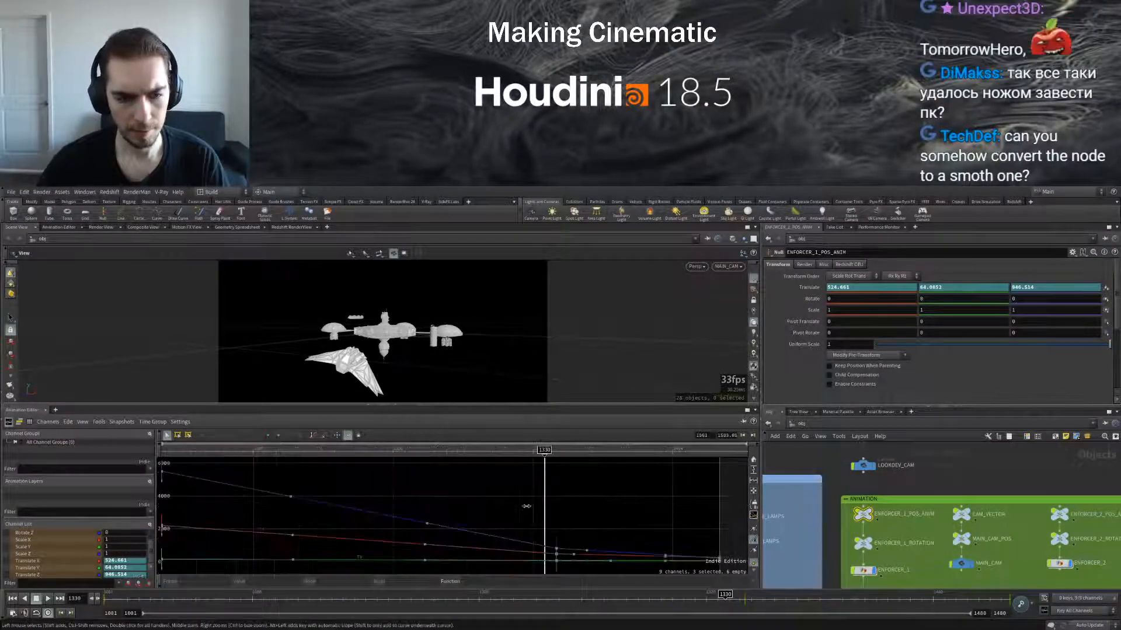
{"action": "scroll", "coordinate": [509, 501], "scroll_direction": "down", "scroll_amount": 5}
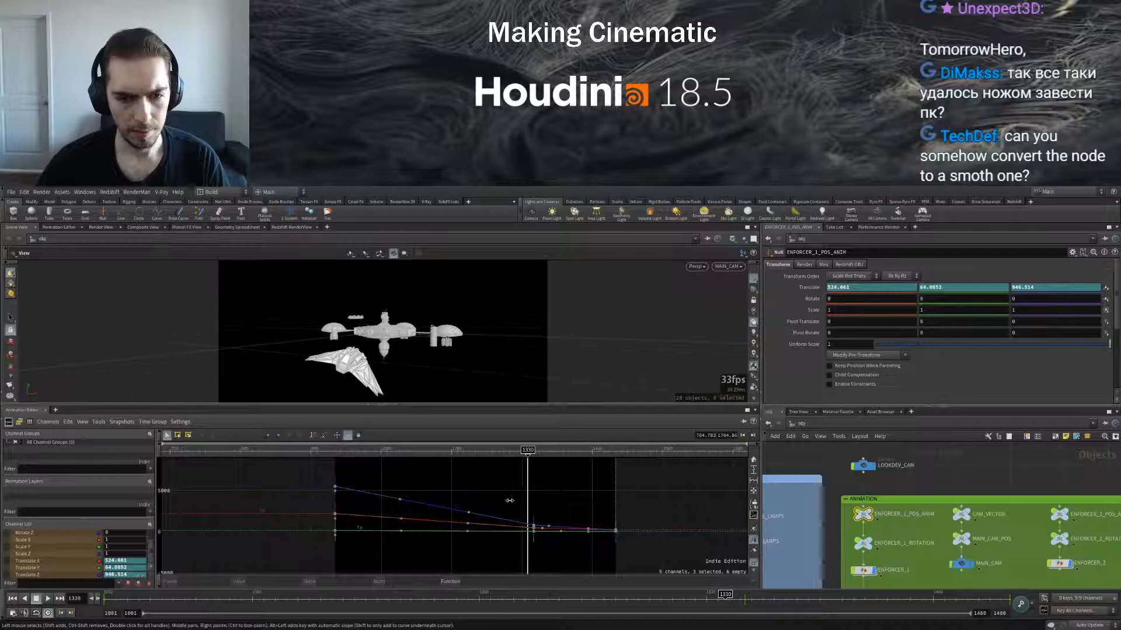
{"action": "scroll", "coordinate": [509, 501], "scroll_direction": "up", "scroll_amount": 4}
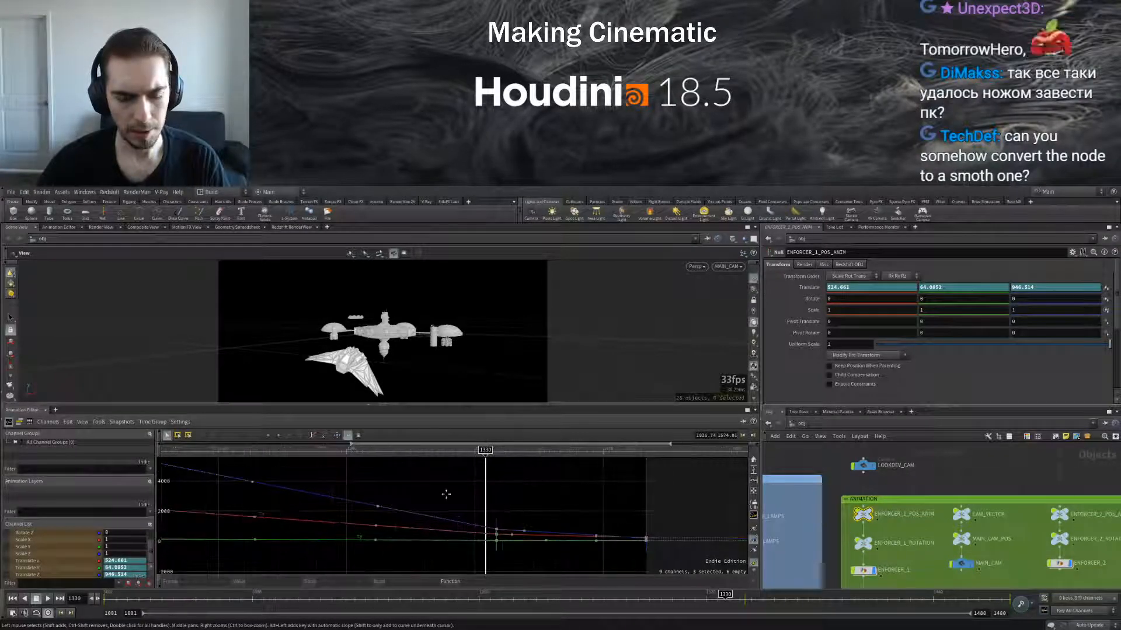
{"action": "scroll", "coordinate": [520, 511], "scroll_direction": "down", "scroll_amount": 2}
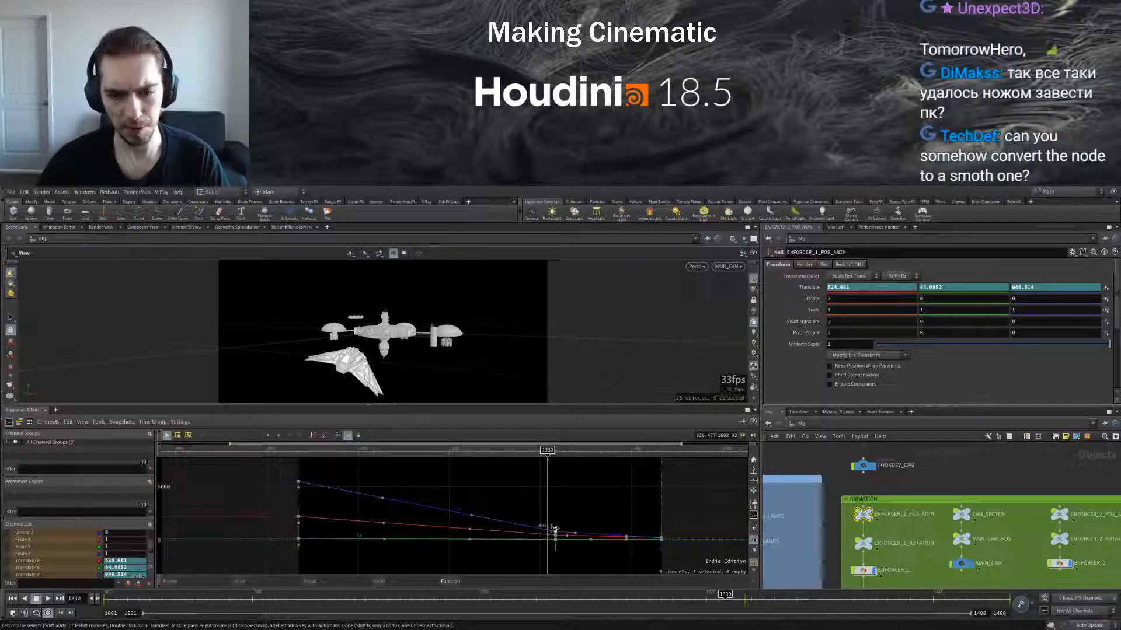
{"action": "left_click_drag", "start_coordinate": [294, 451], "coordinate": [554, 485]}
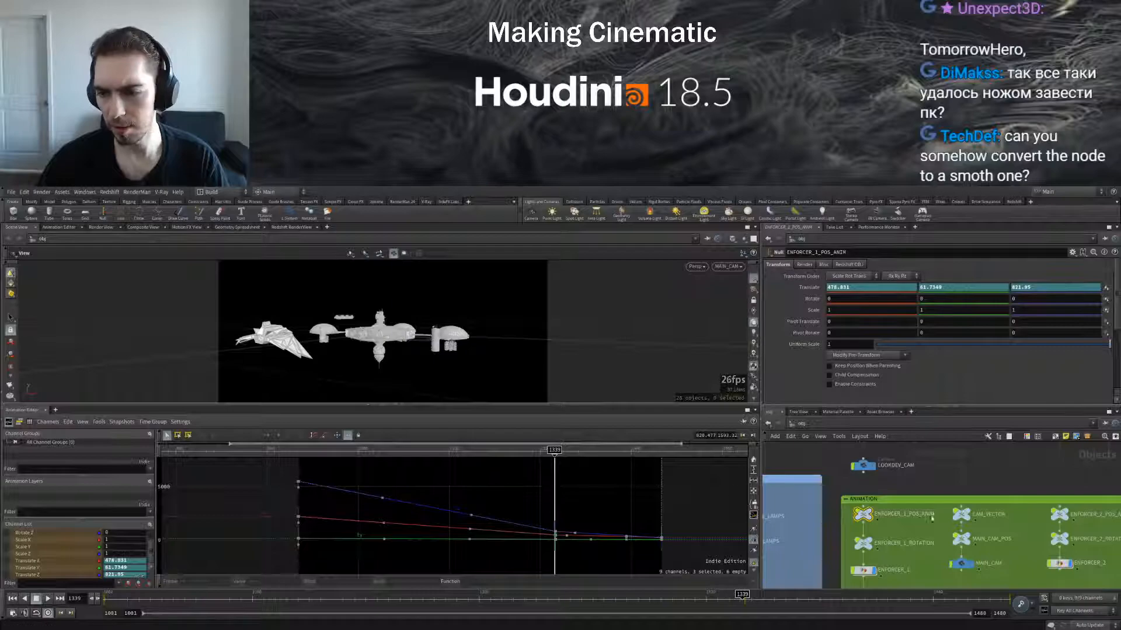
Inspect CAM_VECTOR's translate keys from the first key to frame 1340 and scrub back to frame 1184
{"action": "left_click", "coordinate": [963, 515]}
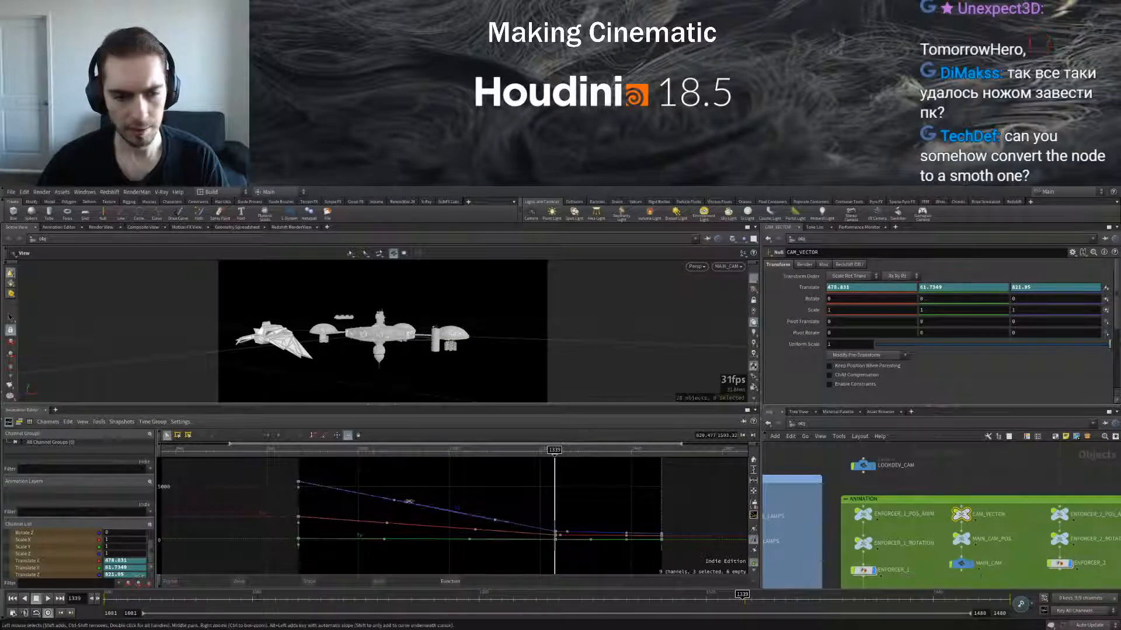
{"action": "left_click_drag", "start_coordinate": [263, 465], "coordinate": [559, 575]}
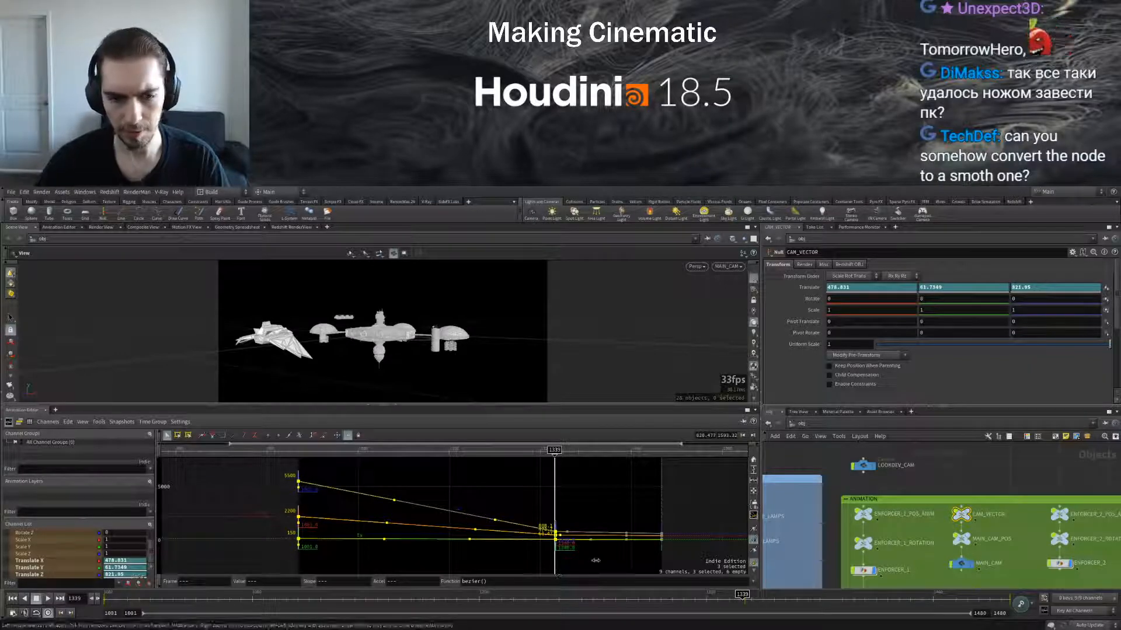
{"action": "left_click_drag", "start_coordinate": [554, 450], "coordinate": [437, 450]}
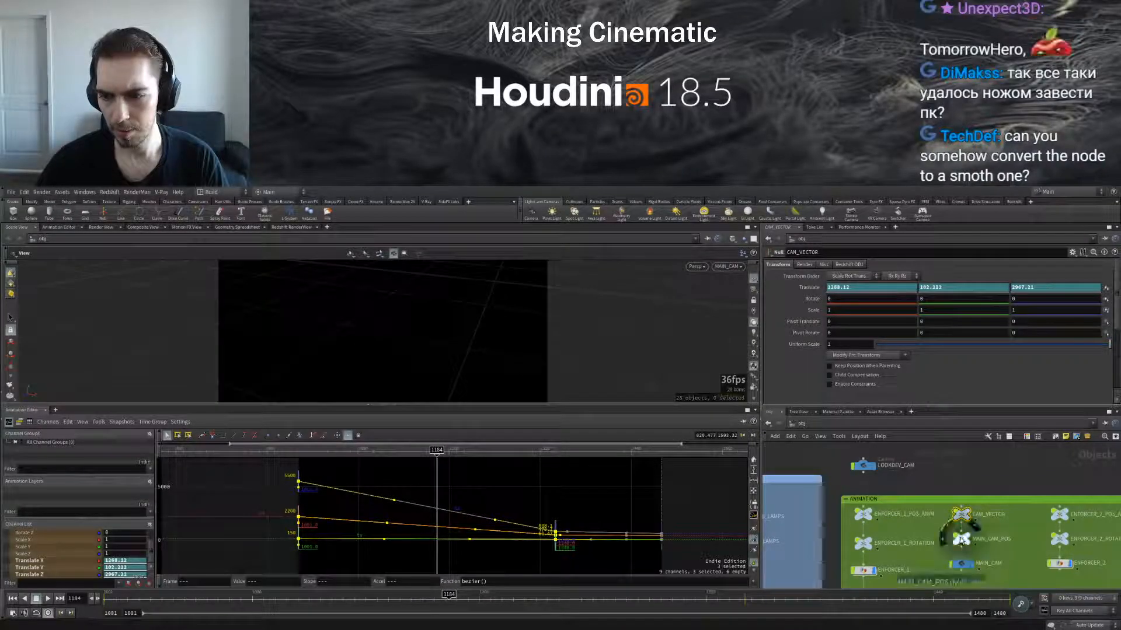
Check MAIN_CAM_POS's contribution to the camera motion by scrubbing across its keys and back to frame 1160
{"action": "left_click", "coordinate": [961, 539]}
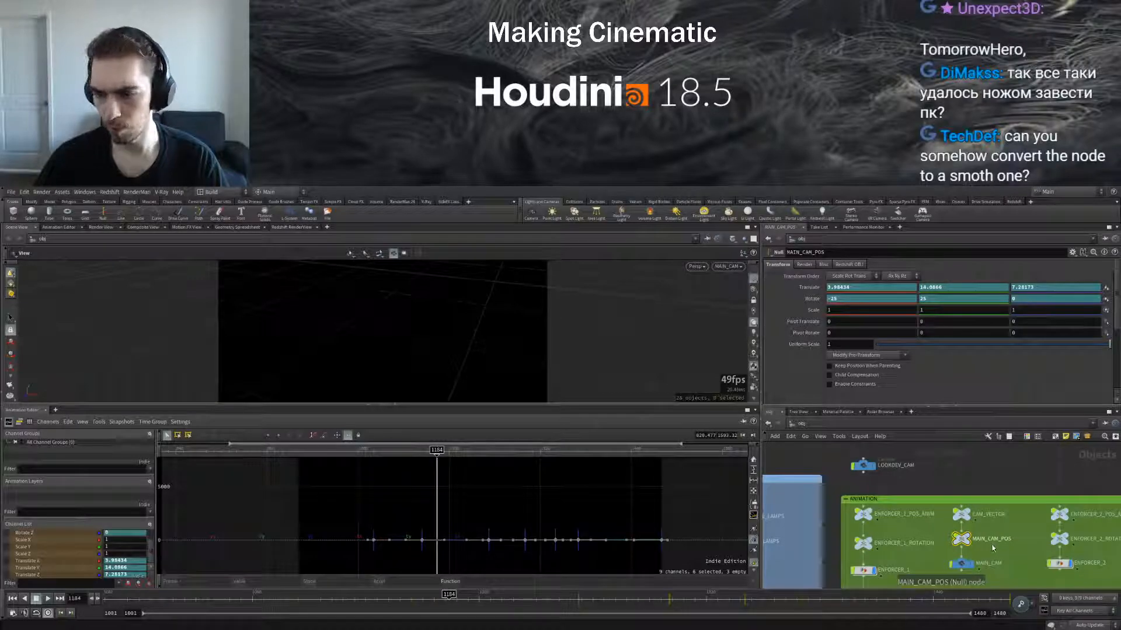
{"action": "scroll", "coordinate": [992, 548], "scroll_direction": "up", "scroll_amount": 3}
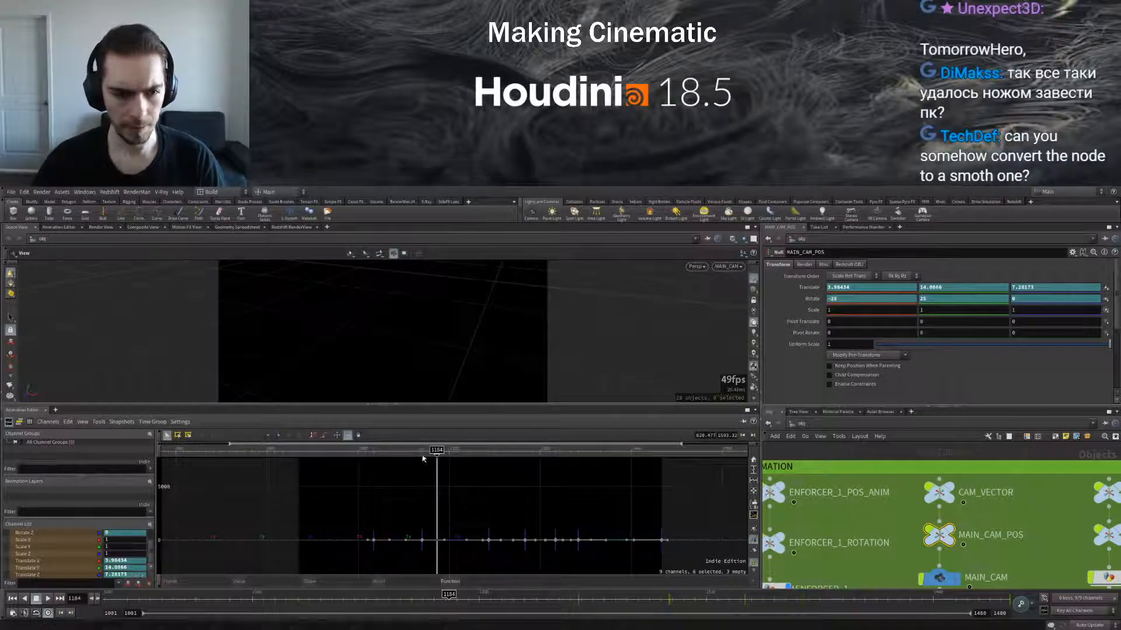
{"action": "mouse_move", "coordinate": [336, 449]}
{"action": "left_mouse_down"}
{"action": "mouse_move", "coordinate": [599, 450]}
{"action": "mouse_move", "coordinate": [538, 450]}
{"action": "mouse_move", "coordinate": [556, 451]}
{"action": "left_mouse_up"}
{"action": "mouse_move", "coordinate": [745, 595]}
{"action": "left_mouse_down"}
{"action": "mouse_move", "coordinate": [880, 595]}
{"action": "mouse_move", "coordinate": [671, 595]}
{"action": "left_mouse_up"}
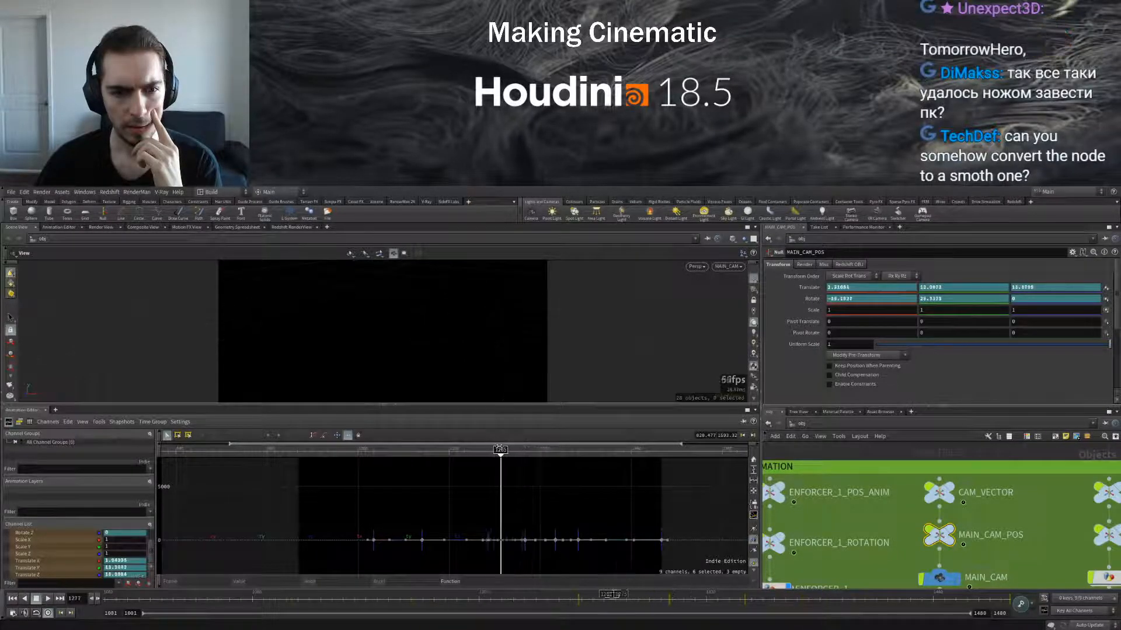
{"action": "left_click_drag", "start_coordinate": [457, 594], "coordinate": [403, 595]}
Pull ENFORCER_1_ROTATION aside from the chain between ENFORCER_1_POS_ANIM and ENFORCER_1, and scrub the shot to frame 1363
{"action": "middle_click_drag", "start_coordinate": [776, 545], "coordinate": [839, 541]}
{"action": "left_click", "coordinate": [839, 539]}
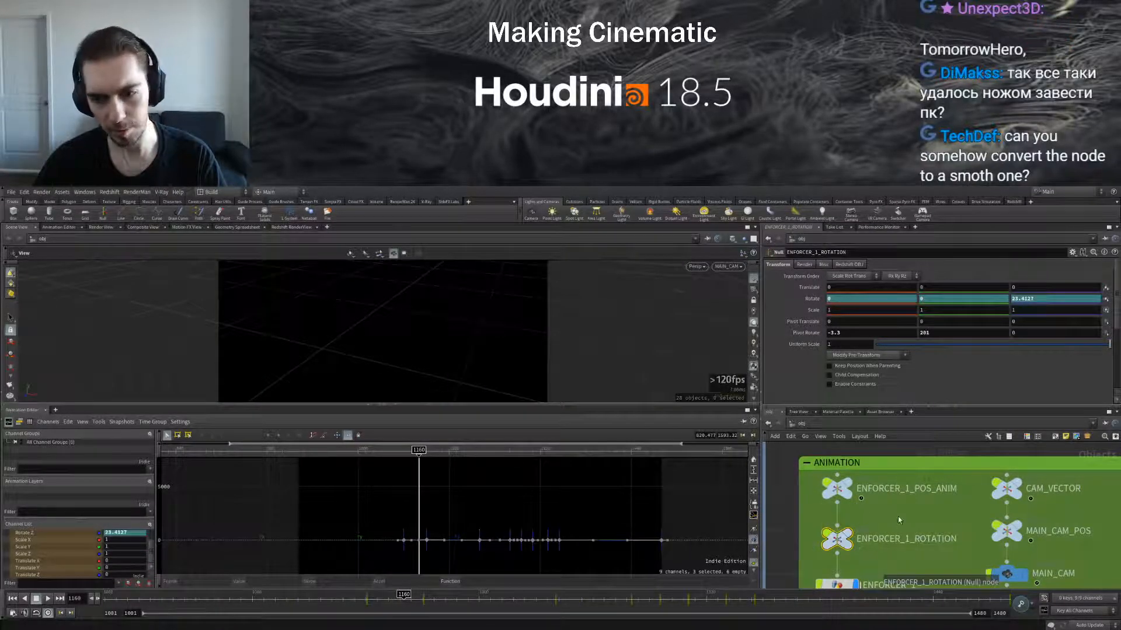
{"action": "scroll", "coordinate": [842, 536], "scroll_direction": "down", "scroll_amount": 3}
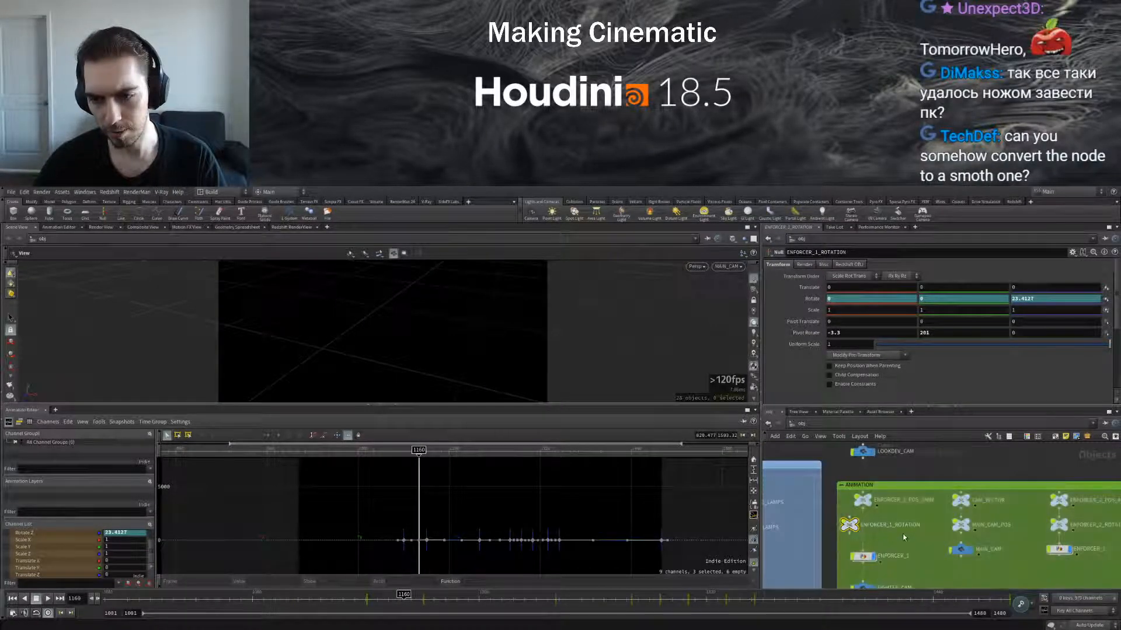
{"action": "scroll", "coordinate": [905, 534], "scroll_direction": "up", "scroll_amount": 4}
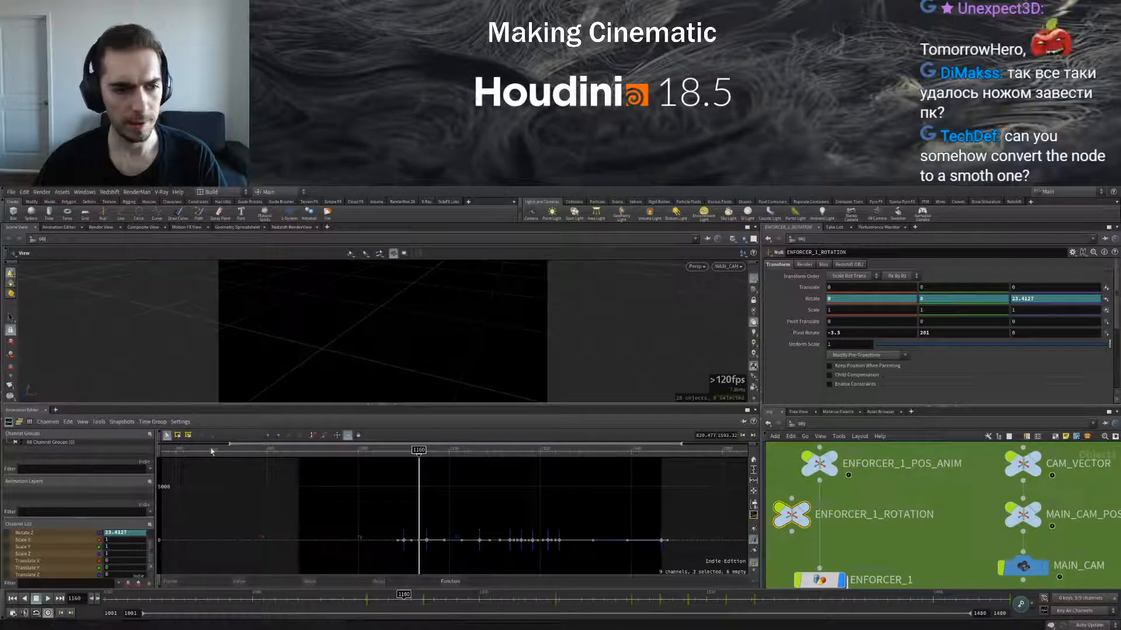
{"action": "mouse_move", "coordinate": [348, 450]}
{"action": "left_mouse_down"}
{"action": "mouse_move", "coordinate": [585, 464]}
{"action": "mouse_move", "coordinate": [262, 457]}
{"action": "mouse_move", "coordinate": [572, 449]}
{"action": "left_mouse_up"}
Detach MAIN_CAM_POS so that CAM_VECTOR feeds MAIN_CAM directly, select CAM_VECTOR and scrub back to frame 1280
{"action": "middle_click_drag", "start_coordinate": [988, 545], "coordinate": [941, 518]}
{"action": "left_click", "coordinate": [1005, 513]}
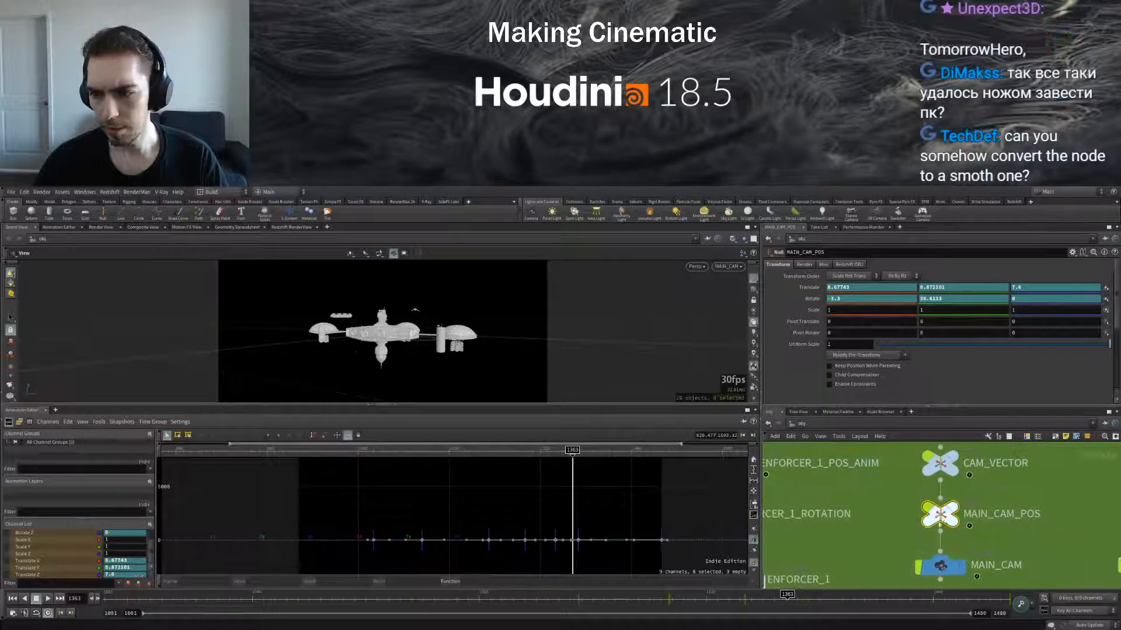
{"action": "left_click_drag", "start_coordinate": [941, 518], "coordinate": [947, 518]}
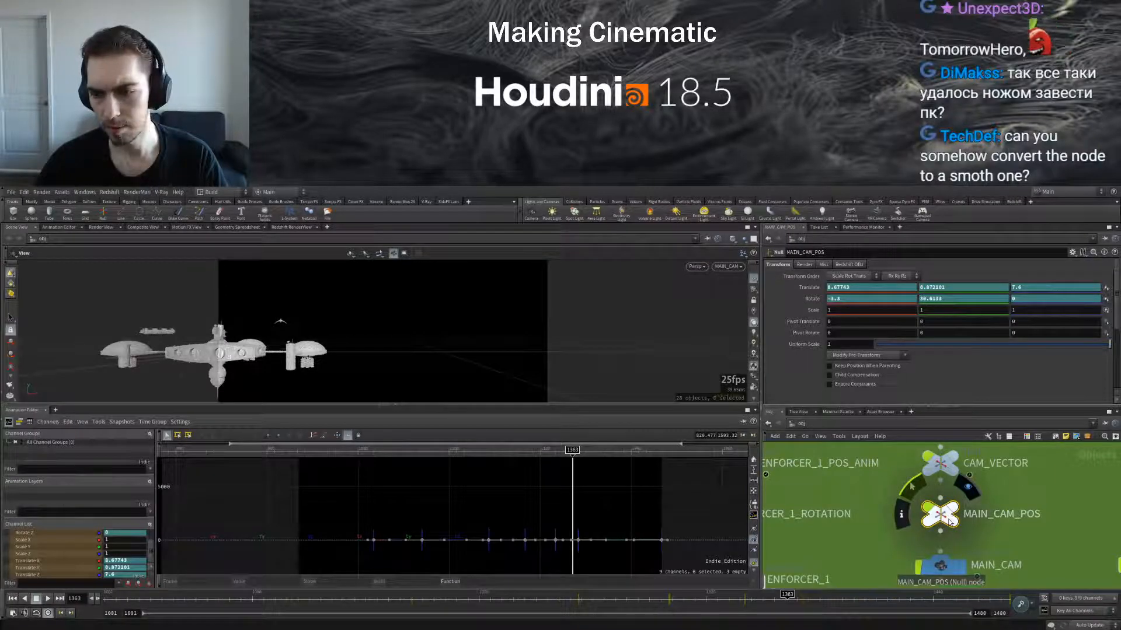
{"action": "left_click_drag", "start_coordinate": [949, 520], "coordinate": [1042, 516]}
{"action": "left_click", "coordinate": [941, 467]}
{"action": "left_click_drag", "start_coordinate": [571, 450], "coordinate": [541, 459]}
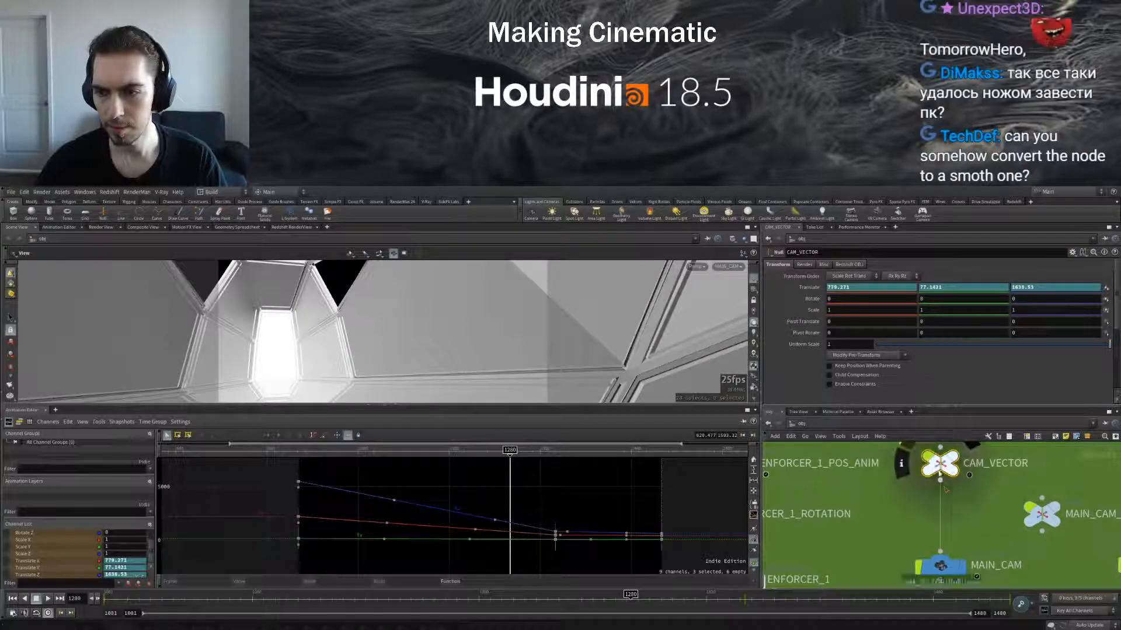
Check MAIN_CAM's and CAM_VECTOR's animation channels and scrub the shot forward to frame 1355
{"action": "left_click", "coordinate": [944, 566]}
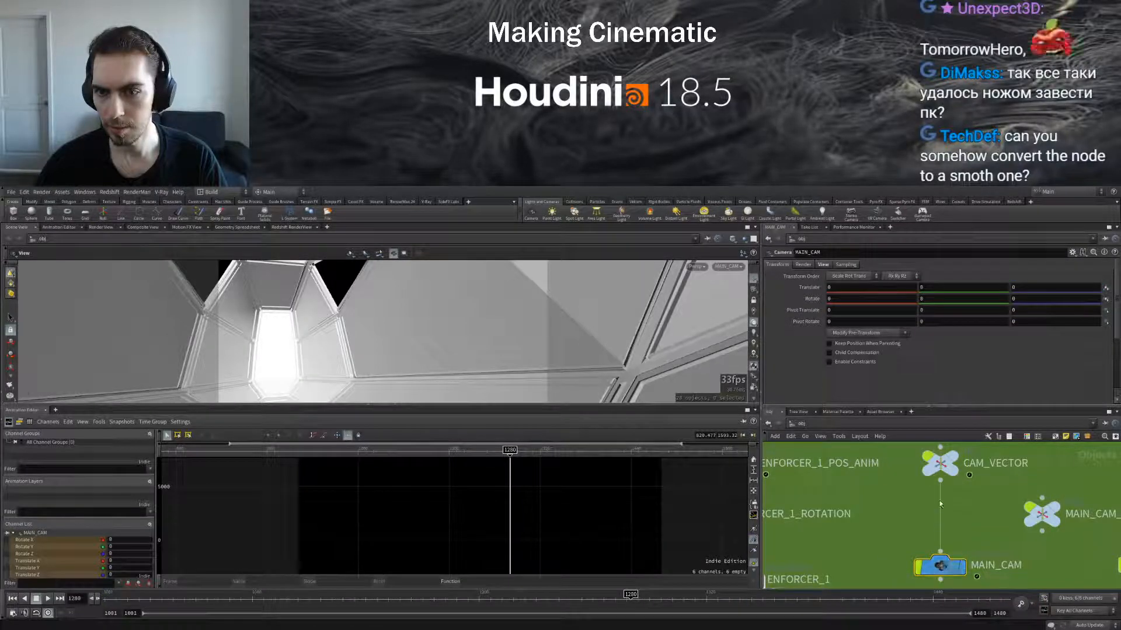
{"action": "left_click", "coordinate": [940, 463]}
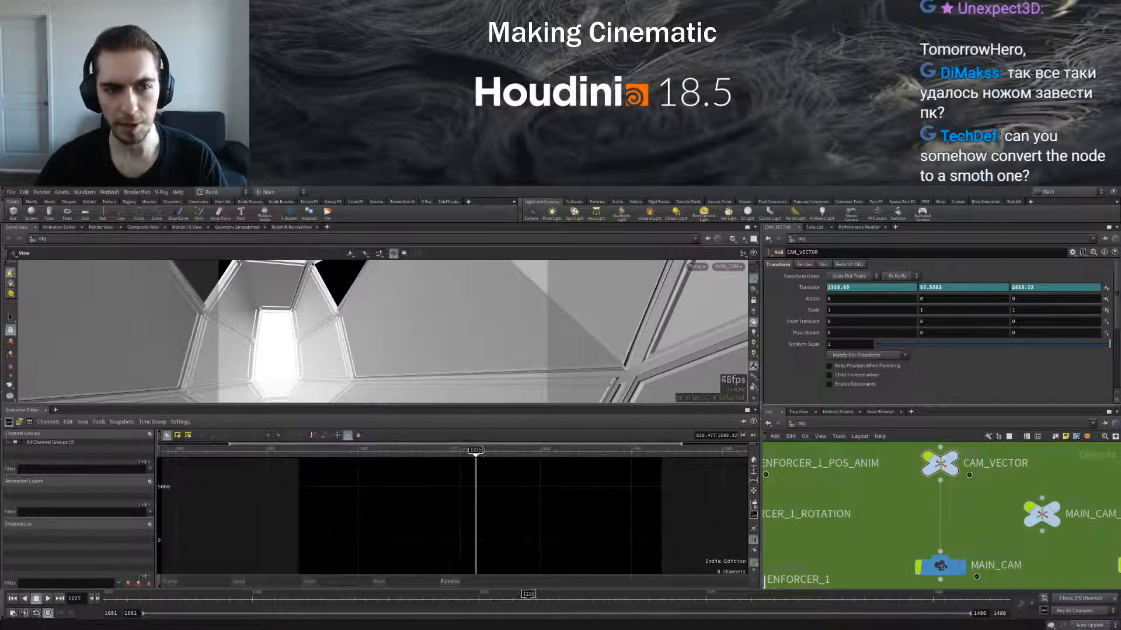
{"action": "left_click_drag", "start_coordinate": [540, 450], "coordinate": [559, 450]}
{"action": "left_click", "coordinate": [936, 467]}
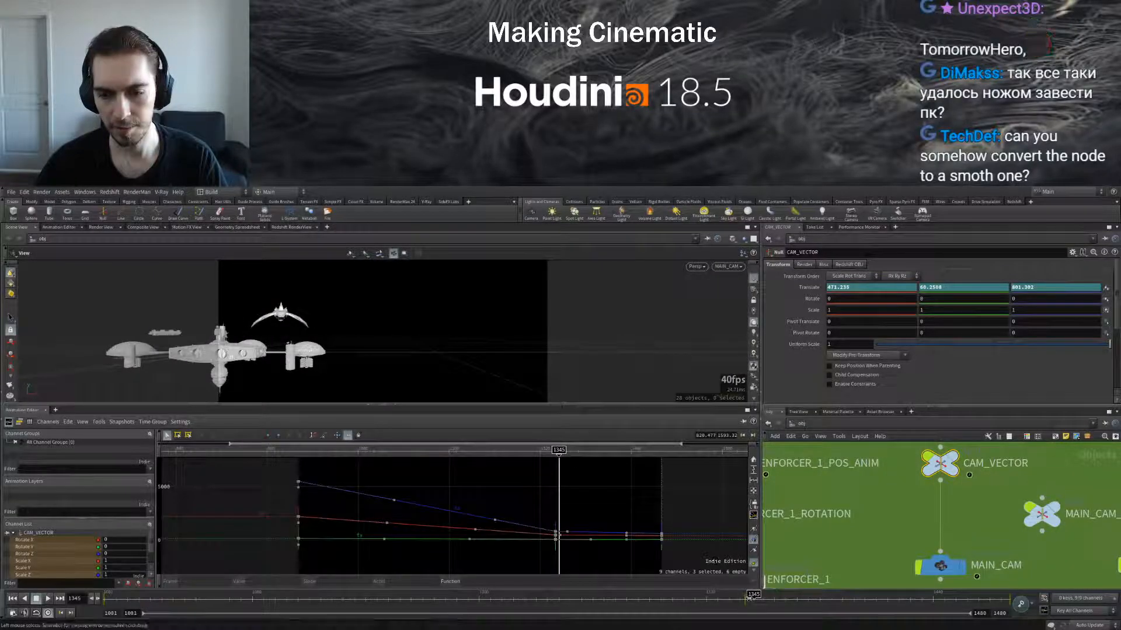
{"action": "mouse_move", "coordinate": [559, 454]}
{"action": "left_mouse_down"}
{"action": "mouse_move", "coordinate": [654, 450]}
{"action": "mouse_move", "coordinate": [555, 451]}
{"action": "mouse_move", "coordinate": [566, 450]}
{"action": "left_mouse_up"}
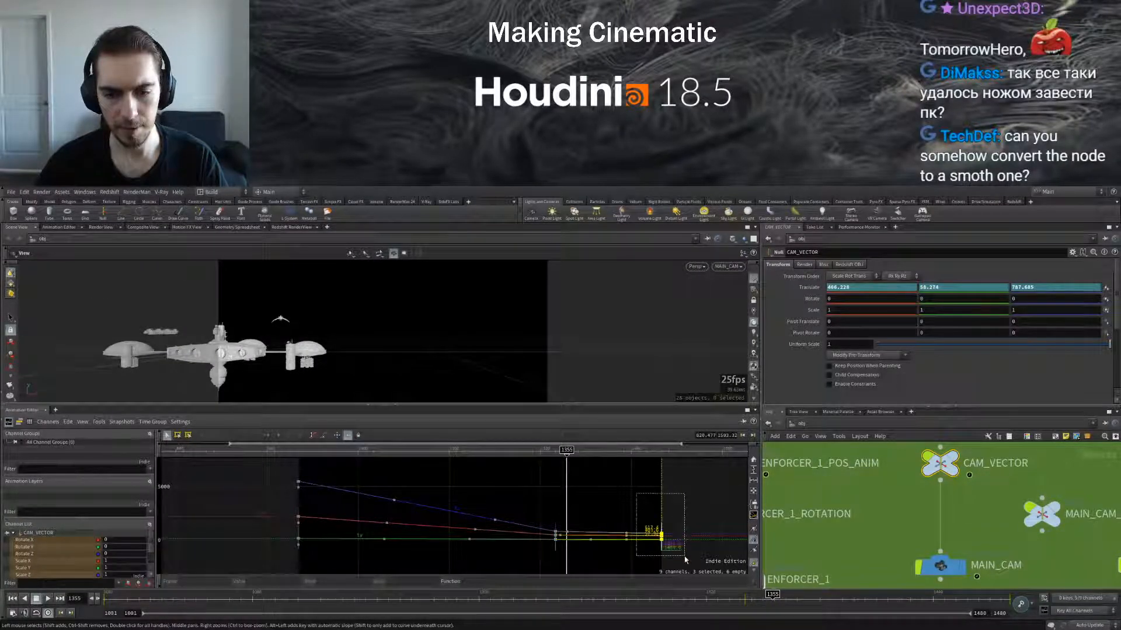
Select CAM_VECTOR's final translate keys at frame 1480 and play the shot
{"action": "left_click_drag", "start_coordinate": [686, 561], "coordinate": [684, 558]}
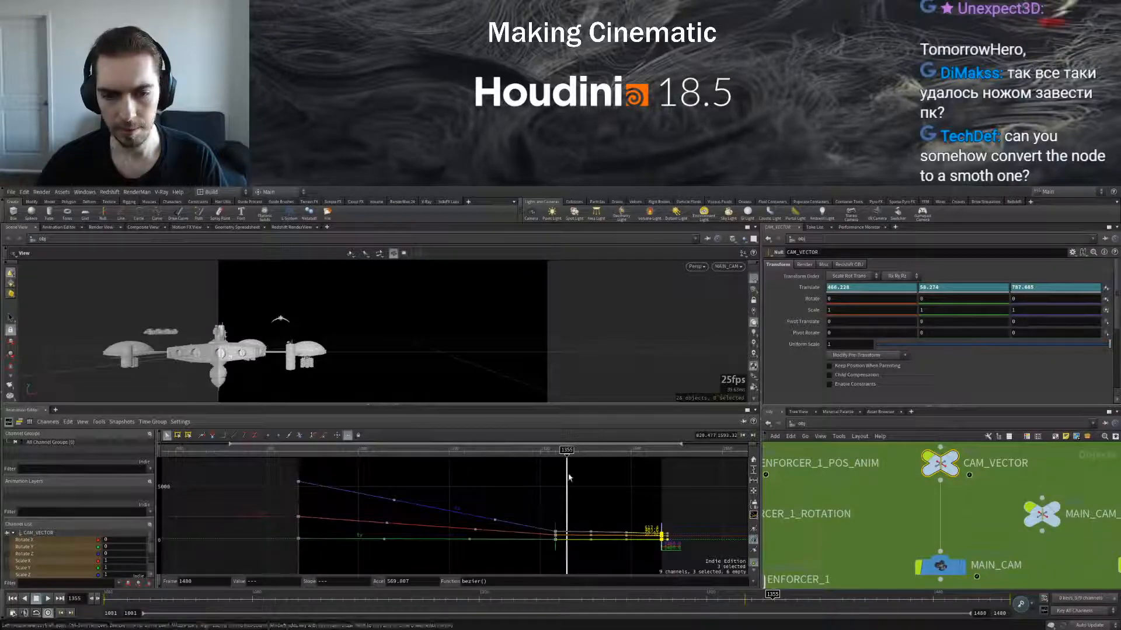
{"action": "left_click", "coordinate": [524, 450]}
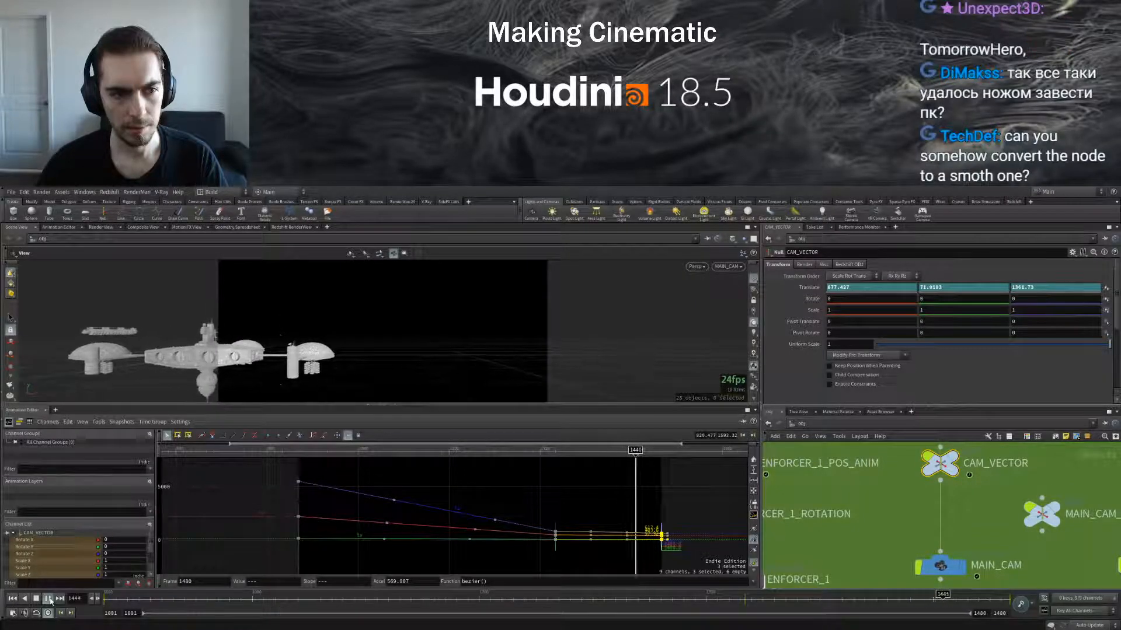
{"action": "left_click", "coordinate": [44, 598]}
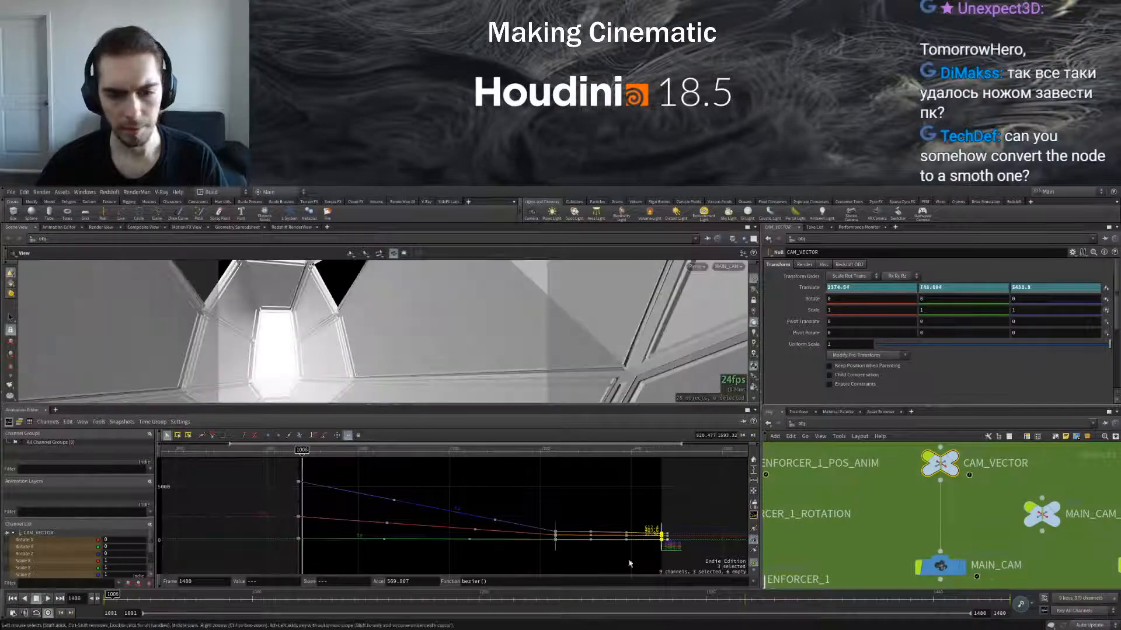
Examine the end of CAM_VECTOR's translate curves, scrub to frame 1451 and undo the last slope change
{"action": "key", "text": "f"}
{"action": "scroll", "coordinate": [534, 533], "scroll_direction": "down", "scroll_amount": 1}
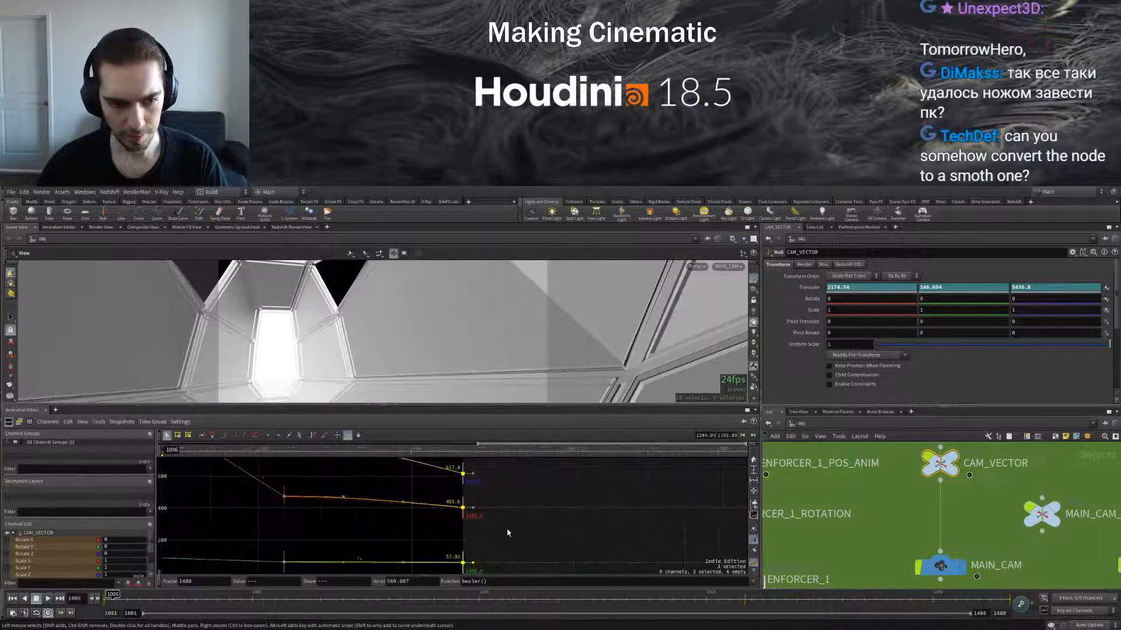
{"action": "middle_click_drag", "start_coordinate": [522, 534], "coordinate": [652, 544]}
{"action": "left_click_drag", "start_coordinate": [445, 450], "coordinate": [551, 451]}
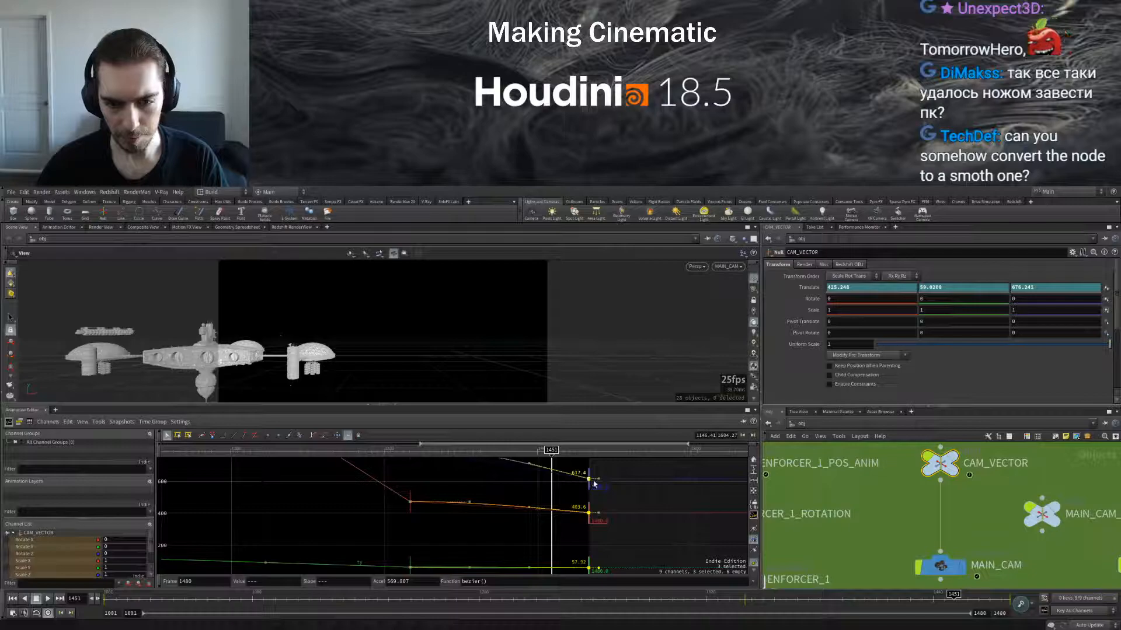
{"action": "key", "text": "ctrl+z"}
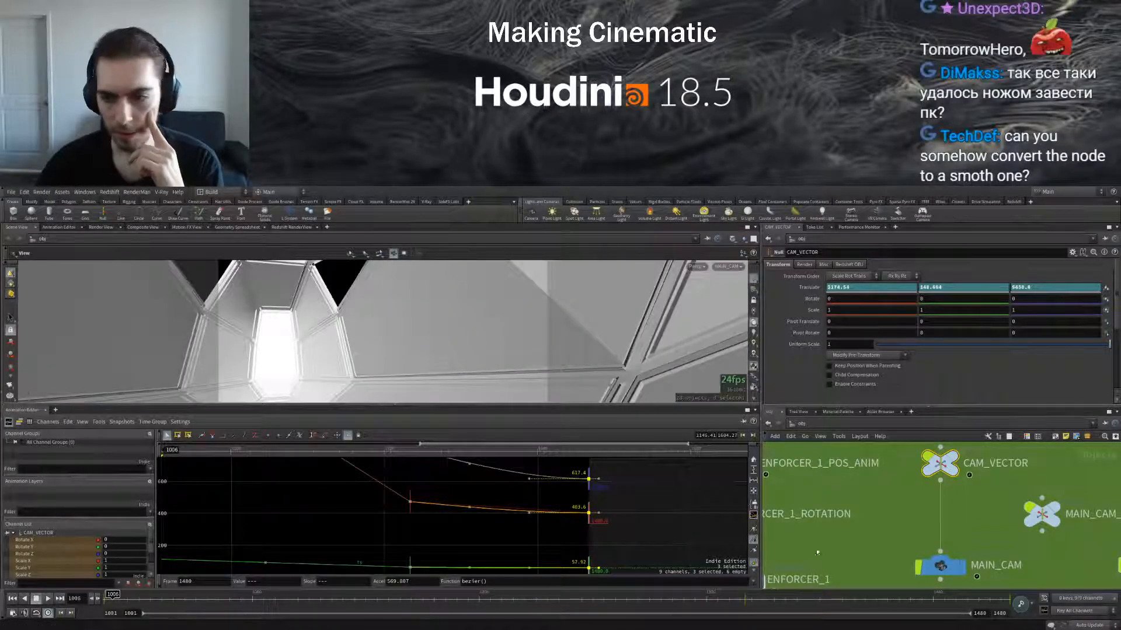
Reinsert MAIN_CAM_POS between CAM_VECTOR and MAIN_CAM and scrub the shot to frame 1390
{"action": "left_click", "coordinate": [1043, 515]}
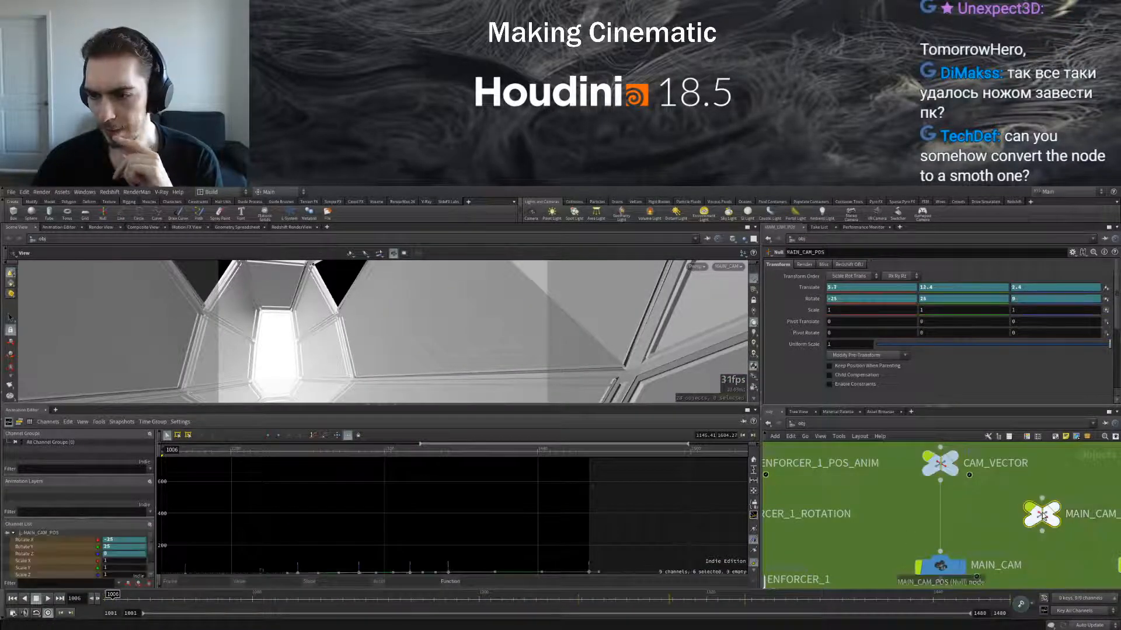
{"action": "left_click_drag", "start_coordinate": [1043, 514], "coordinate": [940, 523]}
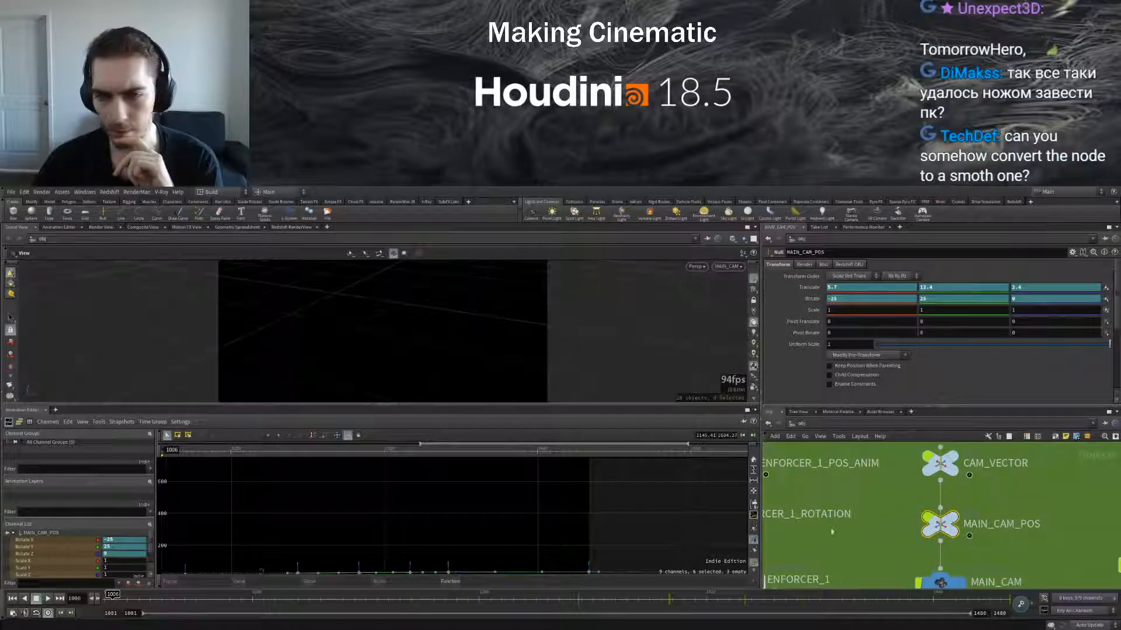
{"action": "left_click_drag", "start_coordinate": [422, 473], "coordinate": [473, 467]}
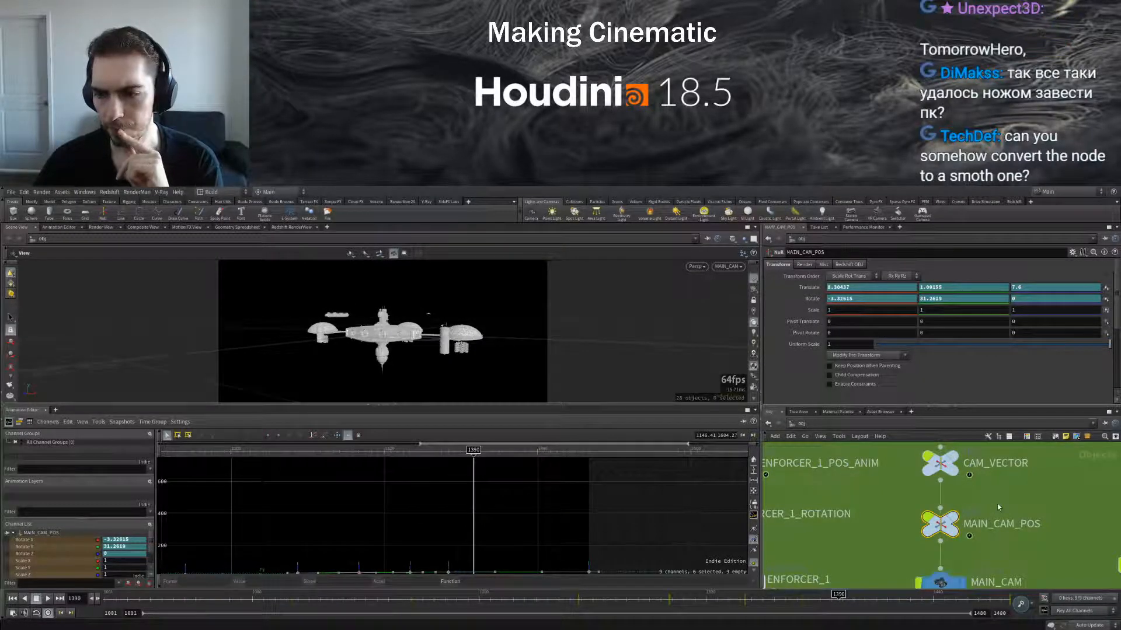
Review ENFORCER_1_POS_ANIM's translate curves while scrubbing to frame 1426 and back to frame 1307
{"action": "middle_click_drag", "start_coordinate": [998, 507], "coordinate": [1052, 519]}
{"action": "left_click", "coordinate": [797, 481]}
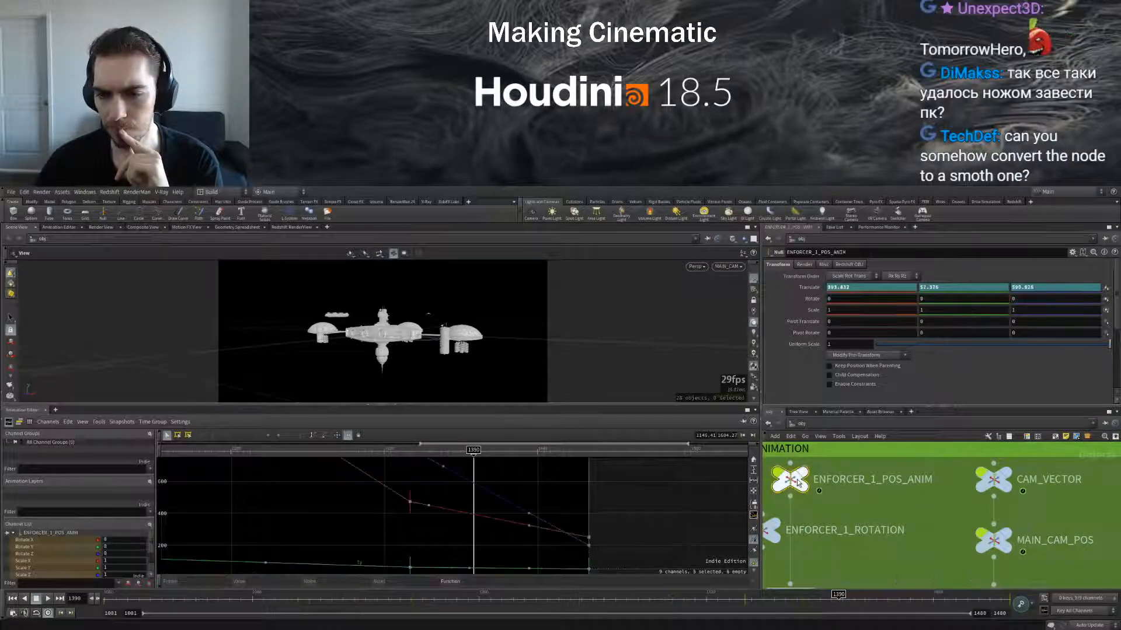
{"action": "left_click_drag", "start_coordinate": [473, 451], "coordinate": [520, 452]}
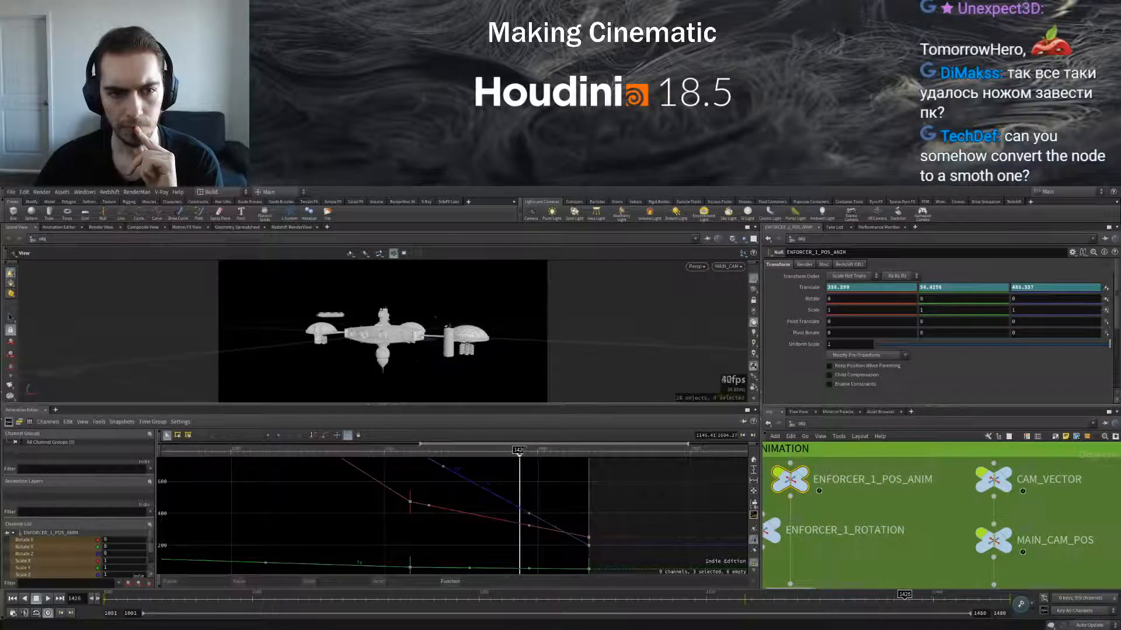
{"action": "left_click", "coordinate": [955, 512]}
{"action": "scroll", "coordinate": [955, 512], "scroll_direction": "down", "scroll_amount": 3}
{"action": "left_click_drag", "start_coordinate": [520, 452], "coordinate": [367, 452]}
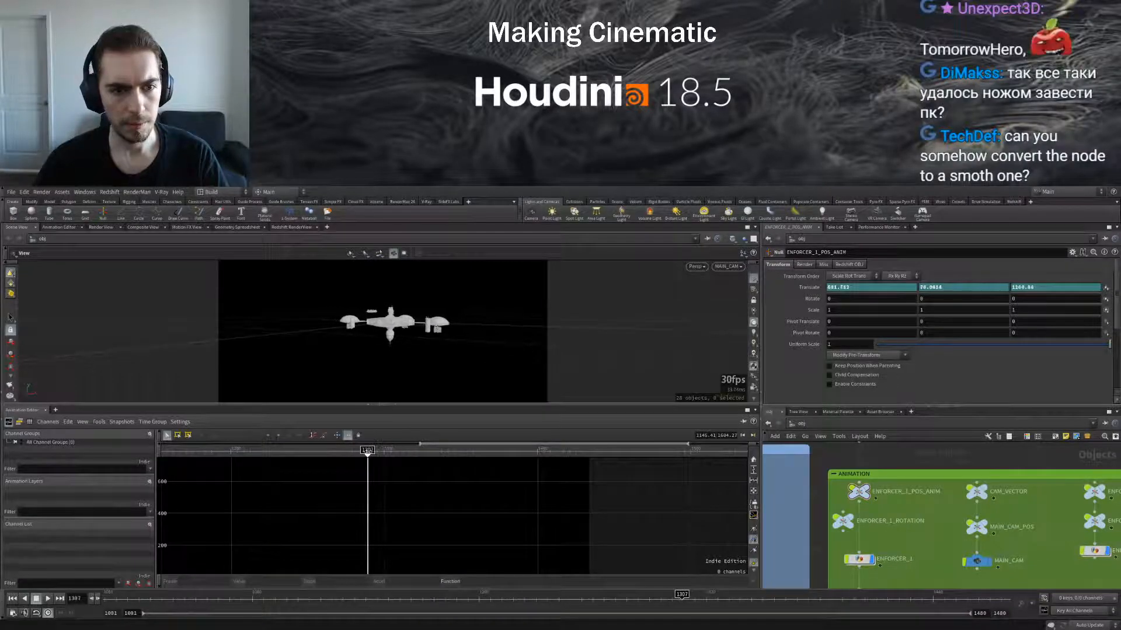
Undo the recent edits back to where MAIN_CAM_POS and ENFORCER_1_ROTATION are both connected in their chains
{"action": "key", "text": "ctrl+z"}
{"action": "key", "text": "ctrl+z"}
{"action": "key", "text": "ctrl+z"}
{"action": "key", "text": "ctrl+z"}
{"action": "key", "text": "ctrl+z"}
{"action": "key", "text": "ctrl+z"}
{"action": "key", "text": "ctrl+z"}
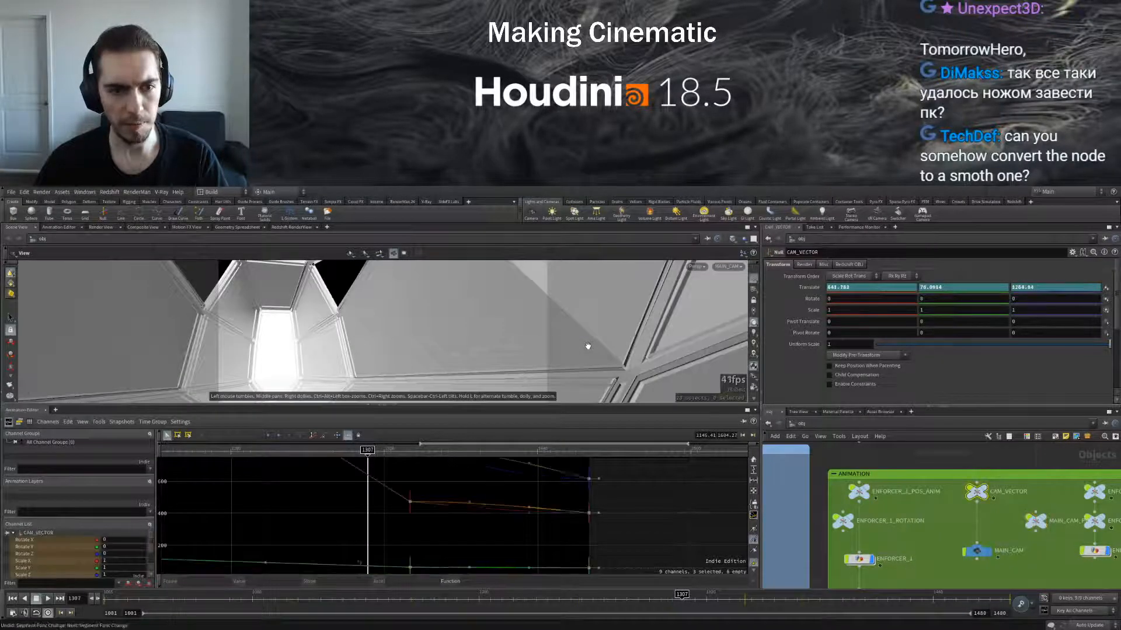
{"action": "key", "text": "ctrl+z"}
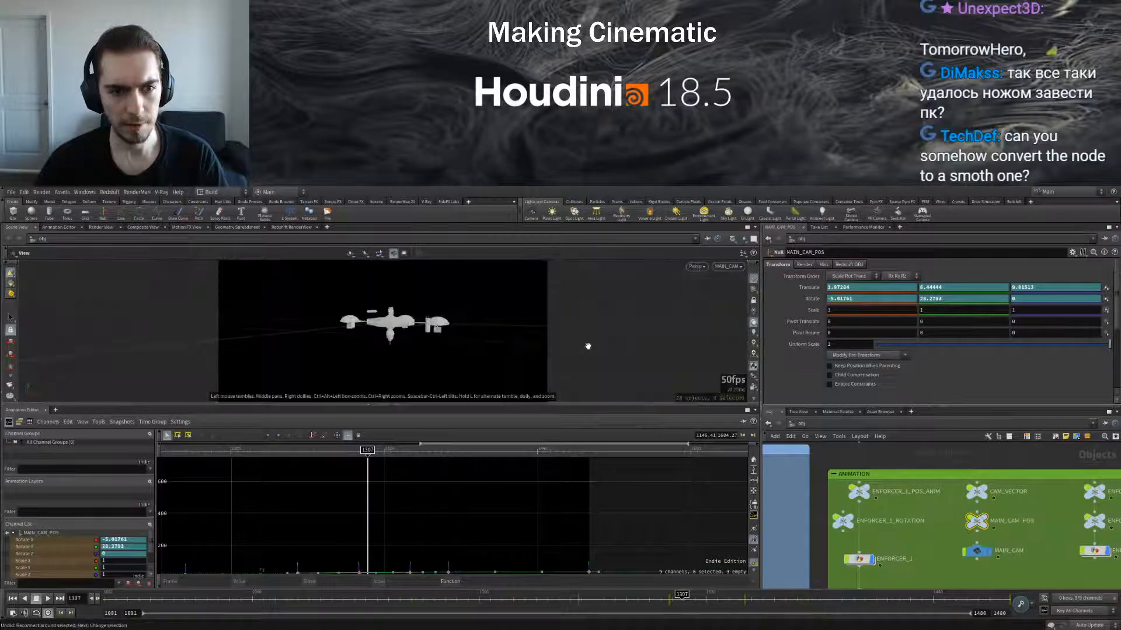
{"action": "key", "text": "ctrl+z"}
{"action": "key", "text": "ctrl+z"}
{"action": "key", "text": "ctrl+z"}
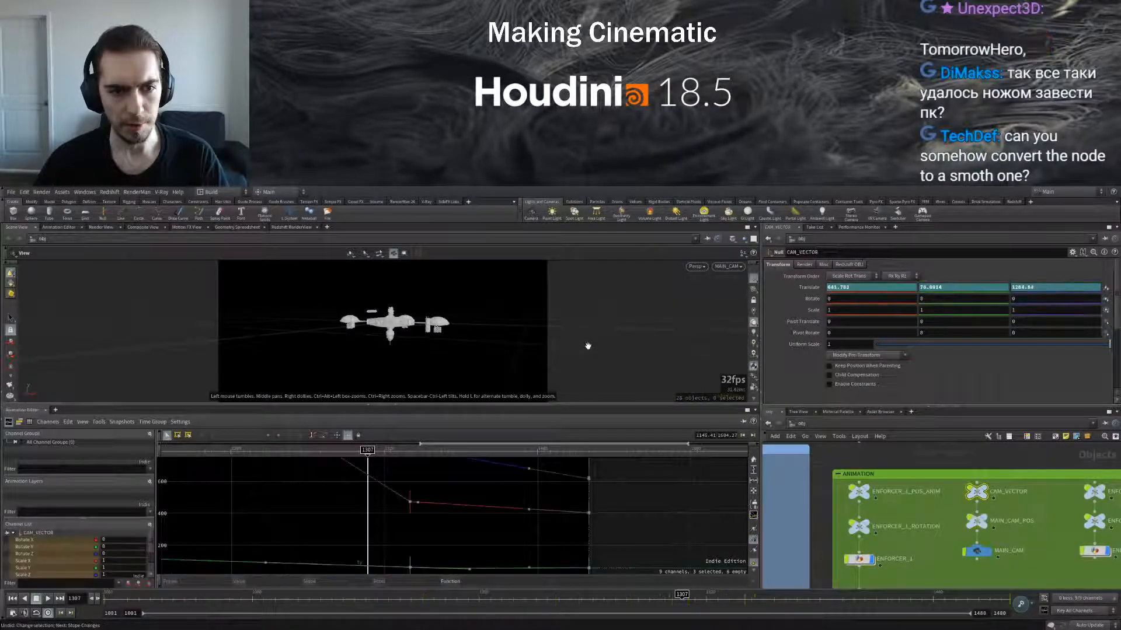
Undo the earlier slope changes on CAM_VECTOR's translate keys and scrub to frame 1342
{"action": "key", "text": "ctrl+z"}
{"action": "key", "text": "ctrl+z"}
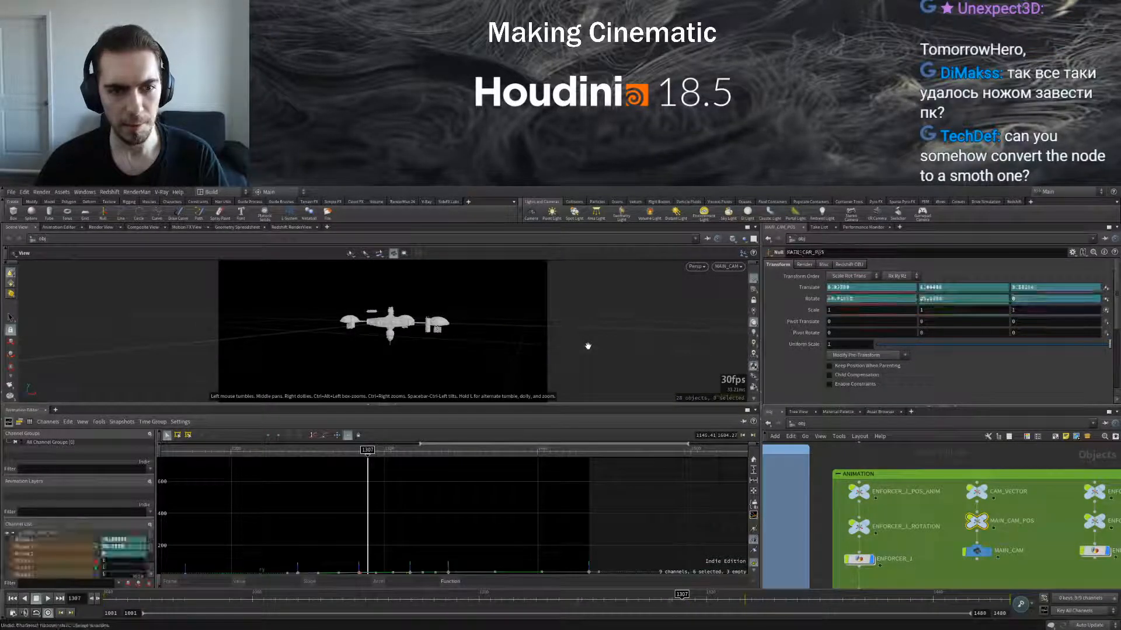
{"action": "key", "text": "ctrl+z"}
{"action": "key", "text": "ctrl+z"}
{"action": "left_click_drag", "start_coordinate": [368, 451], "coordinate": [412, 451]}
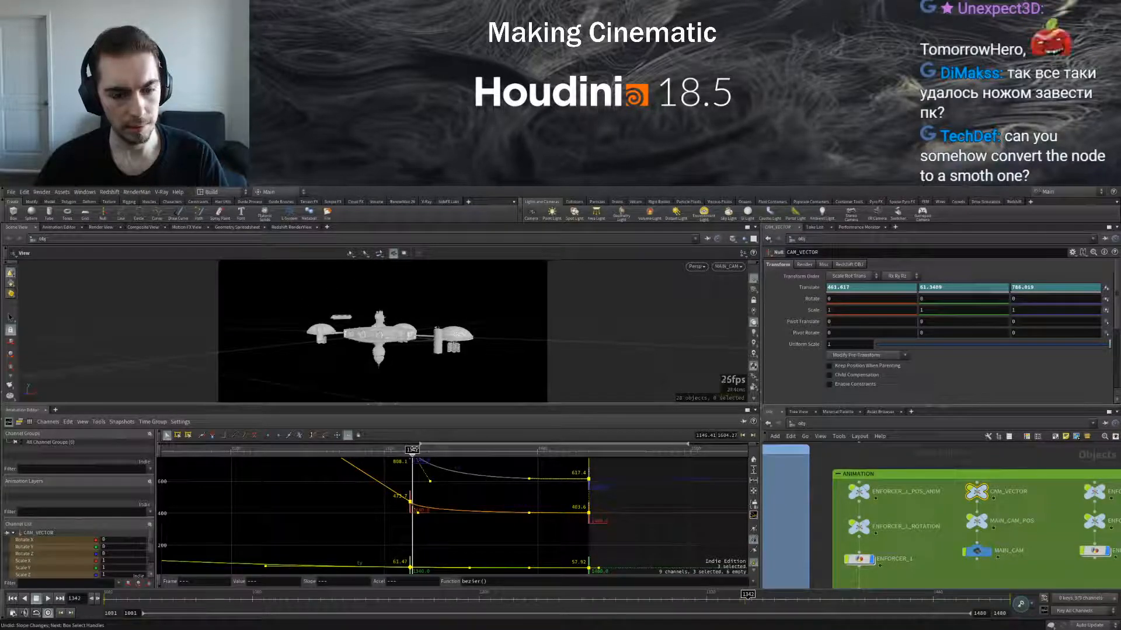
Undo the slope and acceleration changes on ENFORCER_1_POS_ANIM's curves, scrub to frame 1353 and save the scene
{"action": "left_click", "coordinate": [859, 492]}
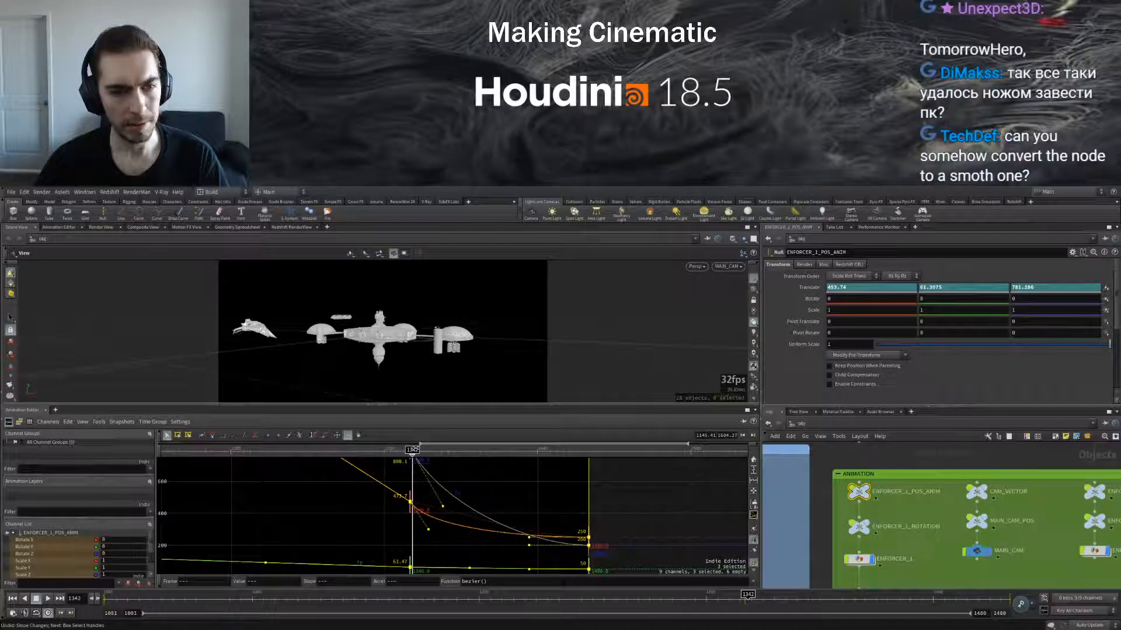
{"action": "key", "text": "ctrl+z"}
{"action": "key", "text": "ctrl+z"}
{"action": "key", "text": "ctrl+z"}
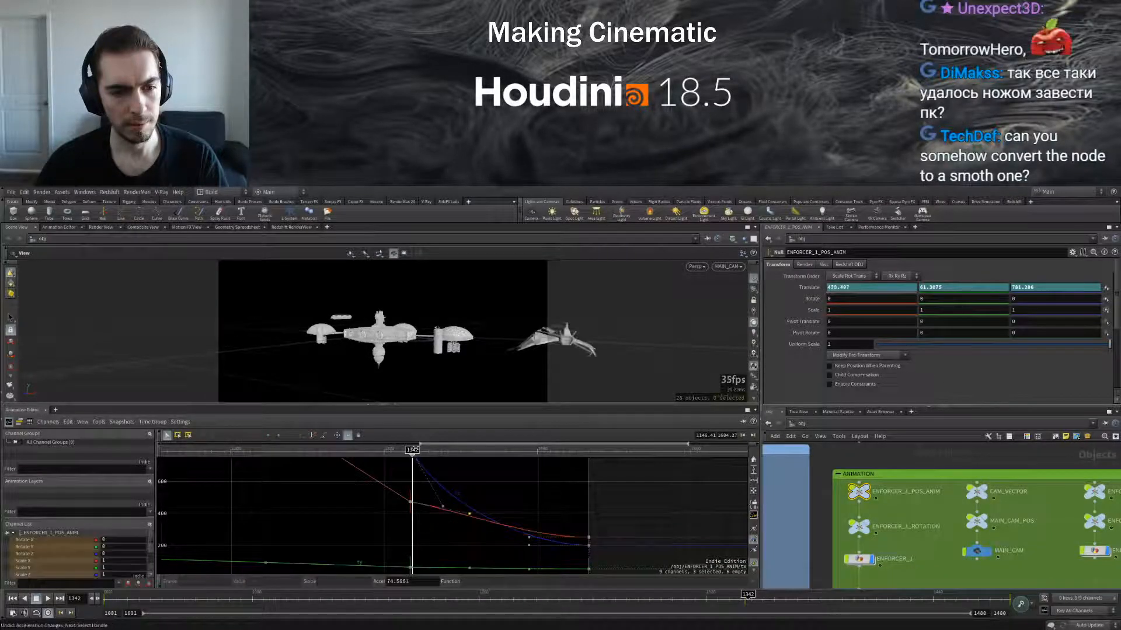
{"action": "key", "text": "ctrl+z"}
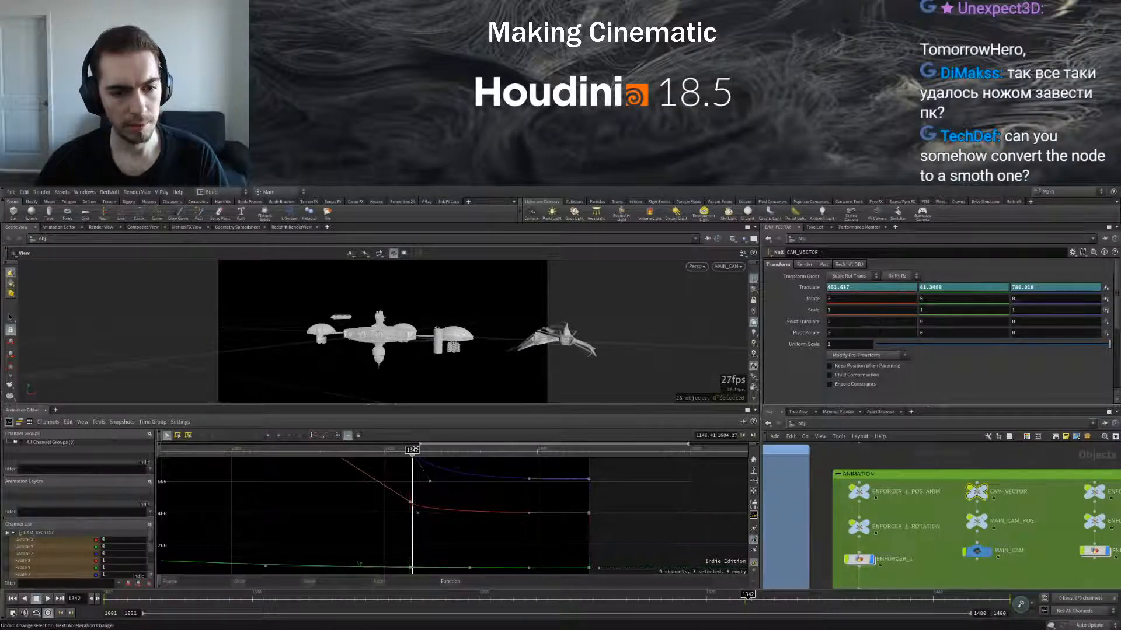
{"action": "key", "text": "ctrl+z"}
{"action": "key", "text": "ctrl+z"}
{"action": "mouse_move", "coordinate": [748, 595]}
{"action": "left_mouse_down"}
{"action": "mouse_move", "coordinate": [491, 593]}
{"action": "mouse_move", "coordinate": [768, 594]}
{"action": "left_mouse_up"}
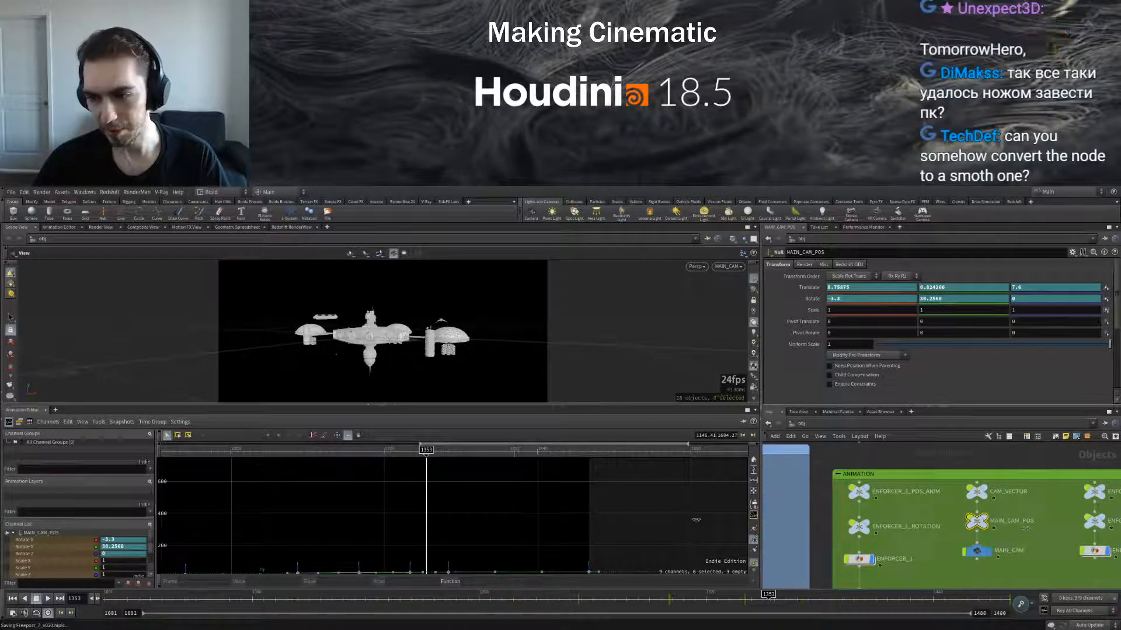
Duplicate ENFORCER_1_POS_ANIM, ENFORCER_1_ROTATION, CAM_VECTOR and MAIN_CAM_POS as a backup placed above the ANIMATION network box
{"action": "scroll", "coordinate": [976, 543], "scroll_direction": "down", "scroll_amount": 4}
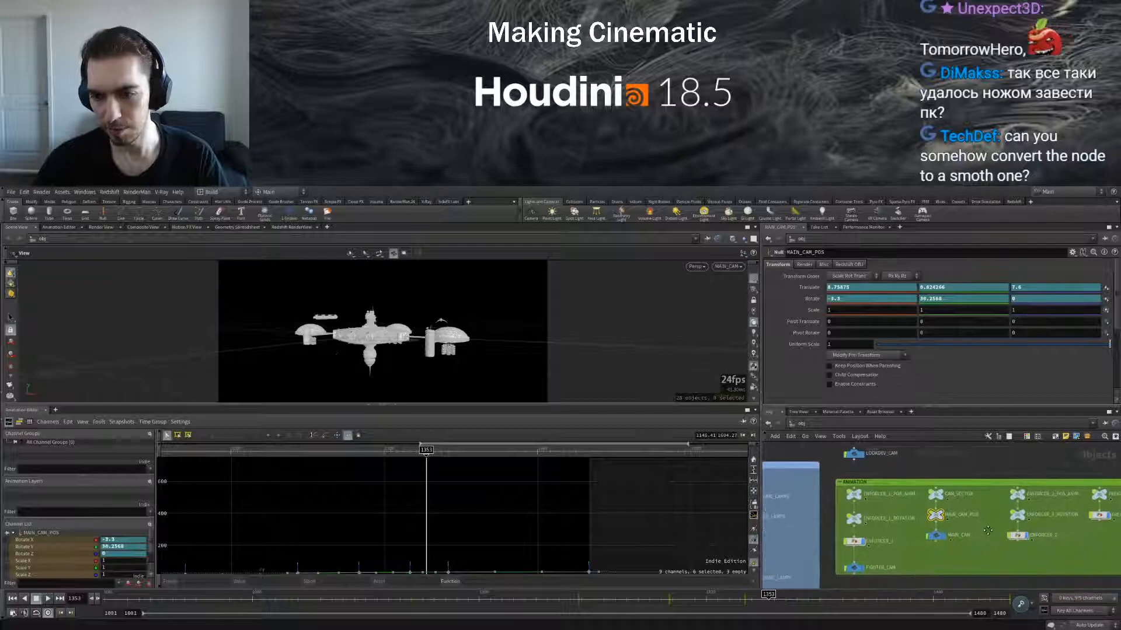
{"action": "scroll", "coordinate": [977, 539], "scroll_direction": "down", "scroll_amount": 3}
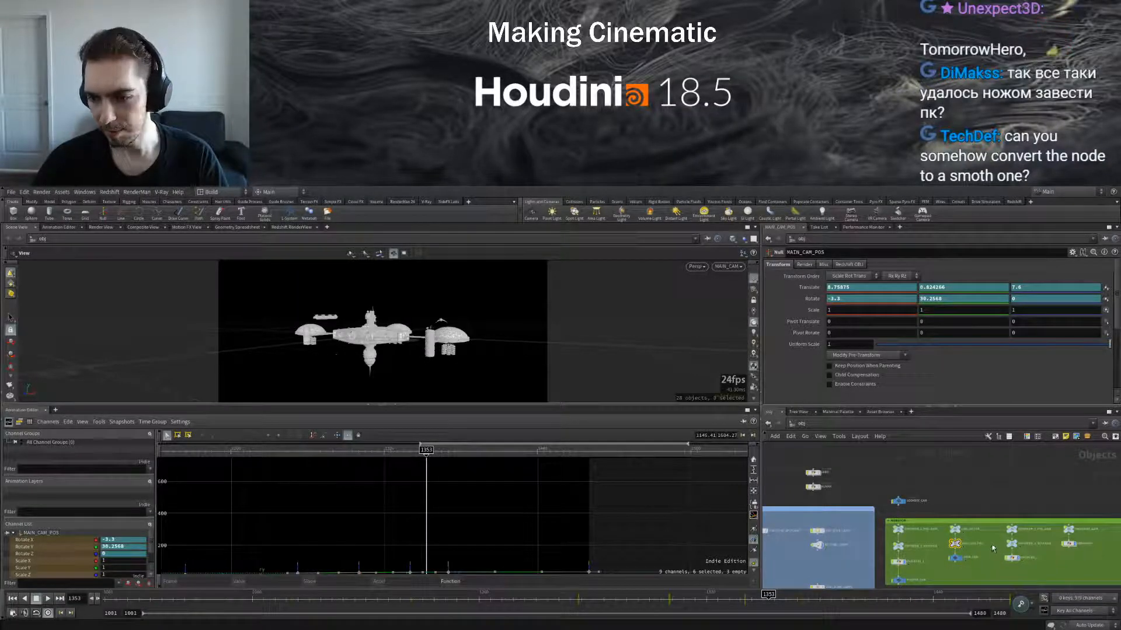
{"action": "left_click_drag", "start_coordinate": [891, 527], "coordinate": [993, 550]}
{"action": "left_click_drag", "start_coordinate": [897, 531], "coordinate": [896, 467]}
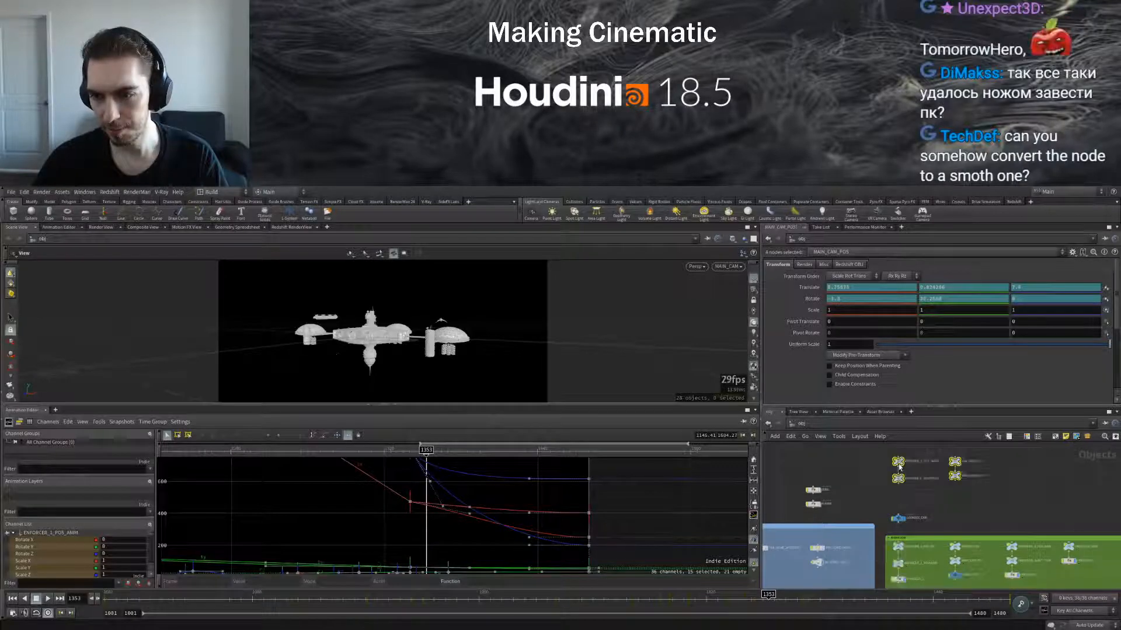
{"action": "left_click", "coordinate": [988, 496]}
{"action": "middle_click_drag", "start_coordinate": [975, 506], "coordinate": [980, 477]}
{"action": "scroll", "coordinate": [934, 525], "scroll_direction": "up", "scroll_amount": 3}
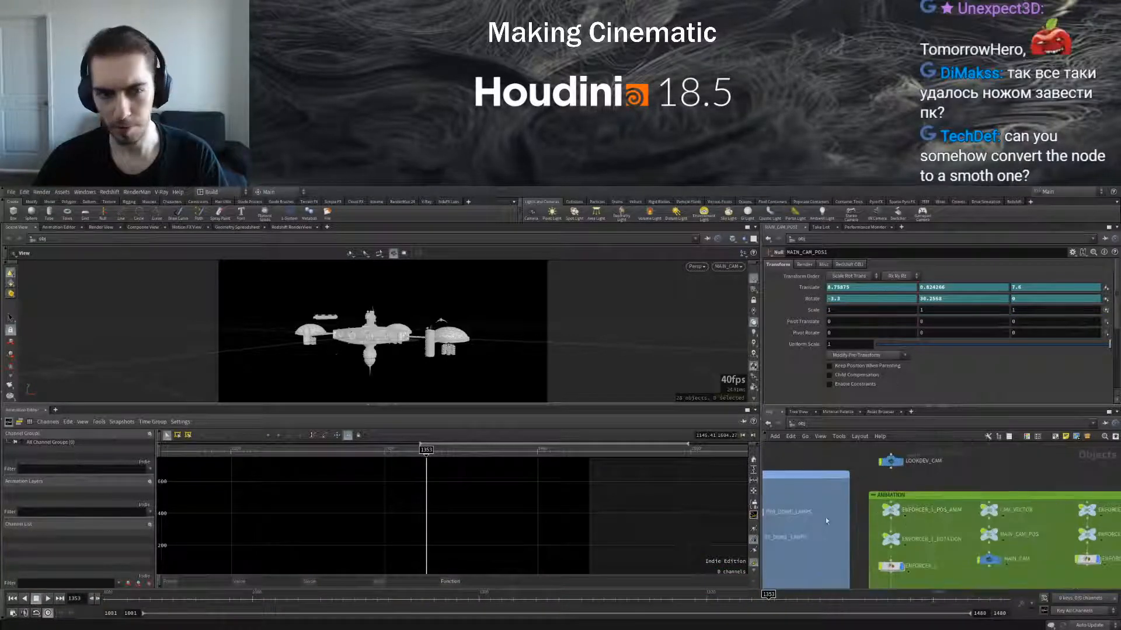
Play the shot from the first frame and stop playback at frame 1434
{"action": "left_click_drag", "start_coordinate": [408, 462], "coordinate": [183, 453]}
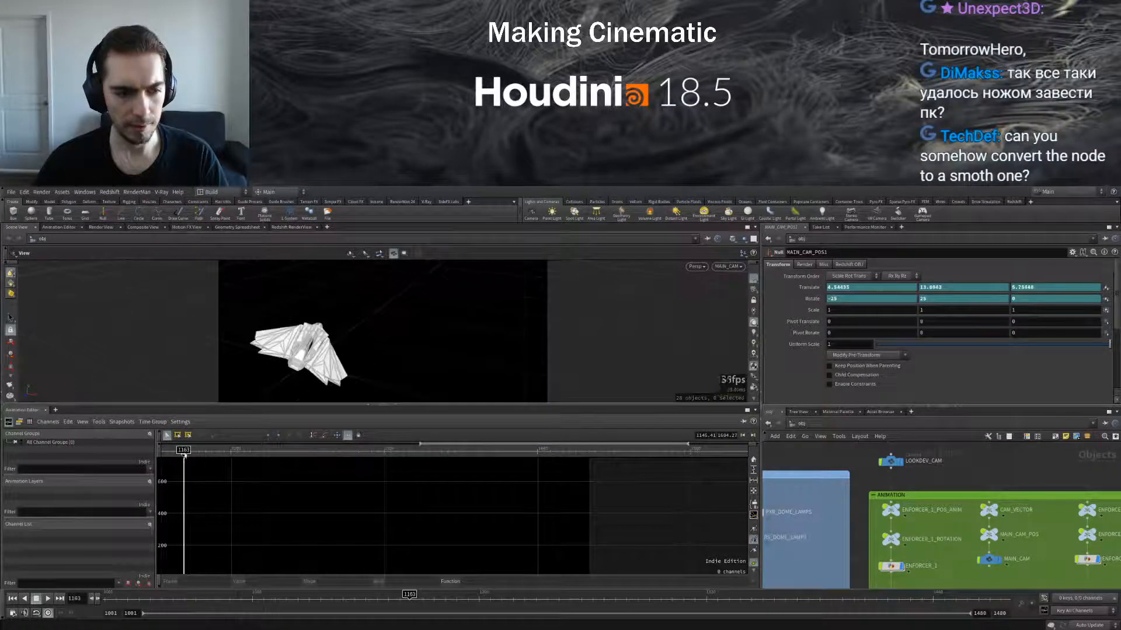
{"action": "left_click", "coordinate": [12, 599]}
{"action": "left_click", "coordinate": [48, 599]}
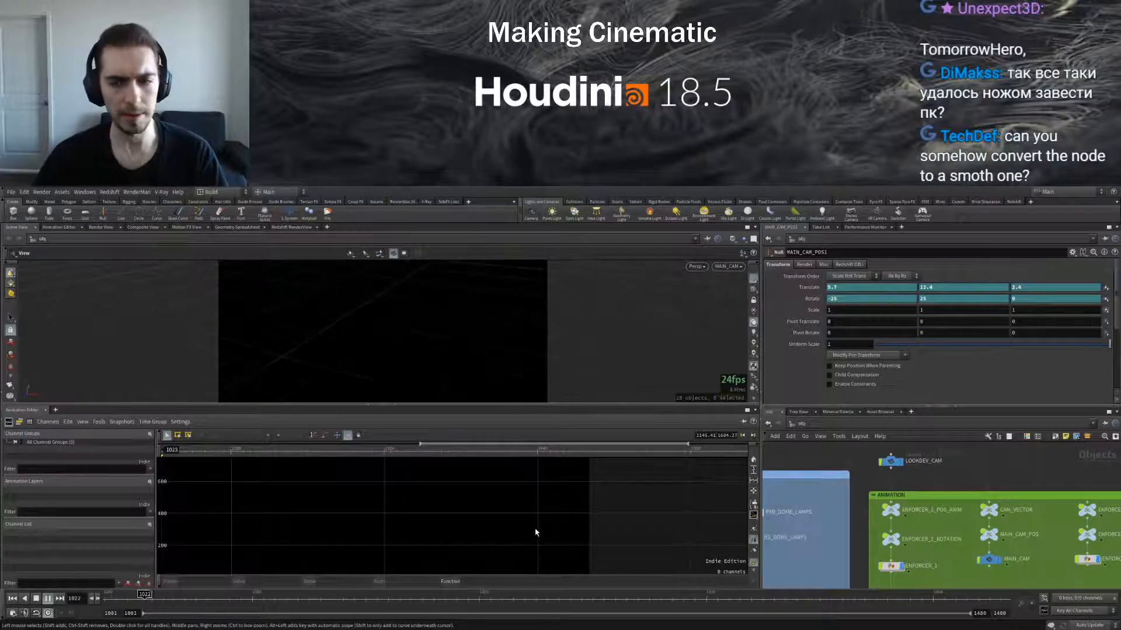
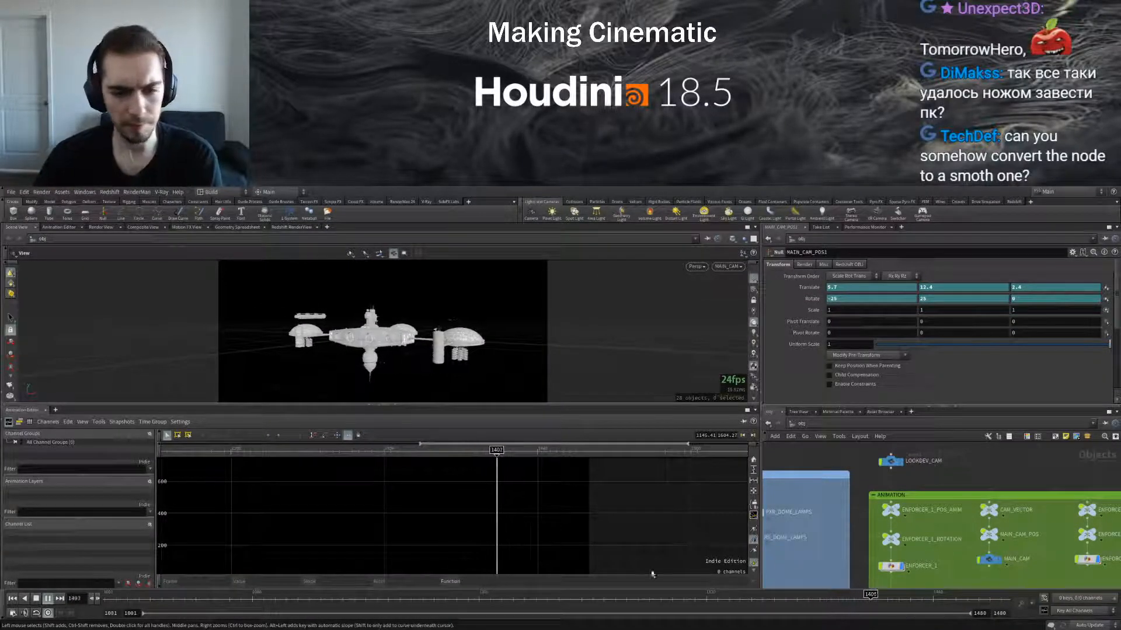
{"action": "left_click", "coordinate": [47, 599]}
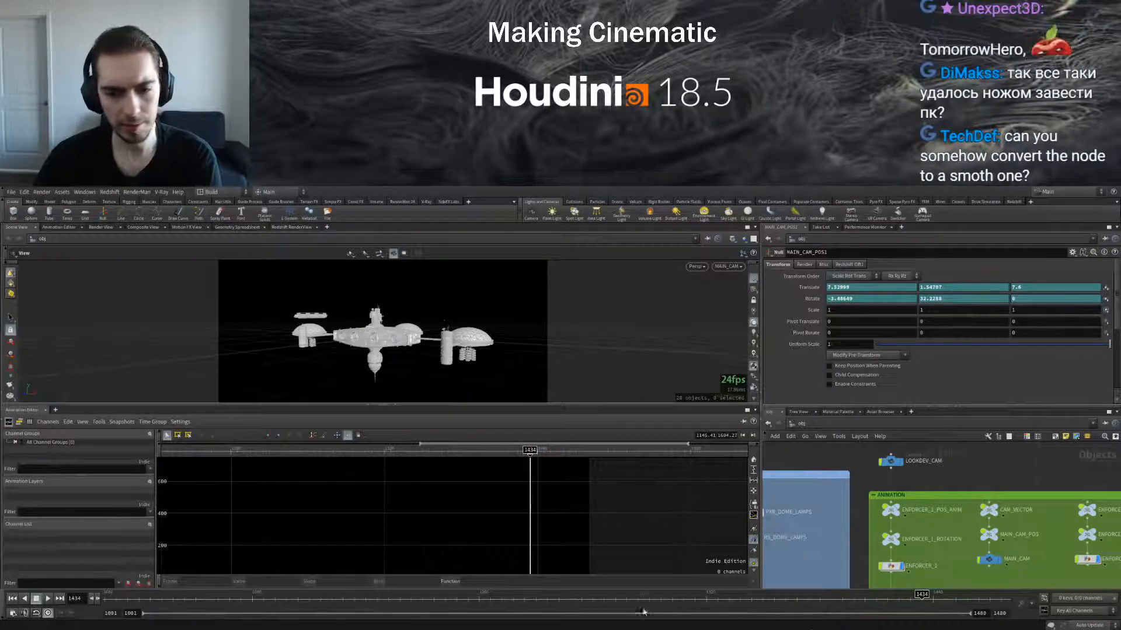
Review the motion around MAIN_CAM_POS's keys by scrubbing the shot back to frame 1340 and on to frame 1370
{"action": "left_click", "coordinate": [665, 595]}
{"action": "left_click_drag", "start_coordinate": [668, 596], "coordinate": [780, 594]}
{"action": "left_click_drag", "start_coordinate": [850, 594], "coordinate": [903, 594]}
{"action": "left_click", "coordinate": [990, 535]}
{"action": "left_click_drag", "start_coordinate": [1024, 594], "coordinate": [750, 595]}
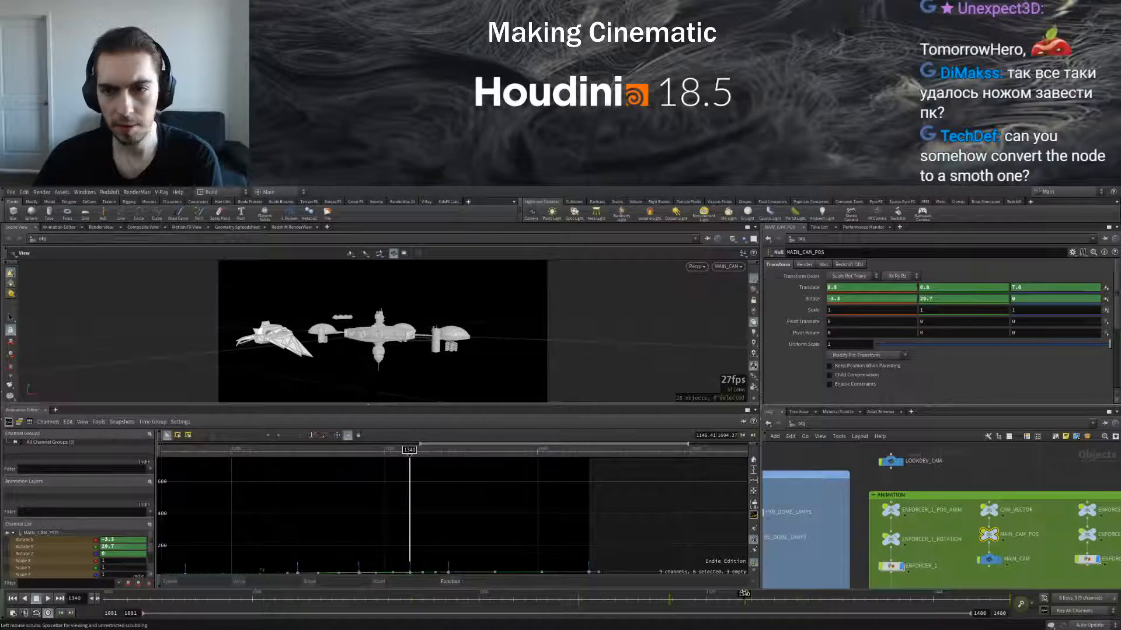
{"action": "left_click_drag", "start_coordinate": [744, 594], "coordinate": [780, 593]}
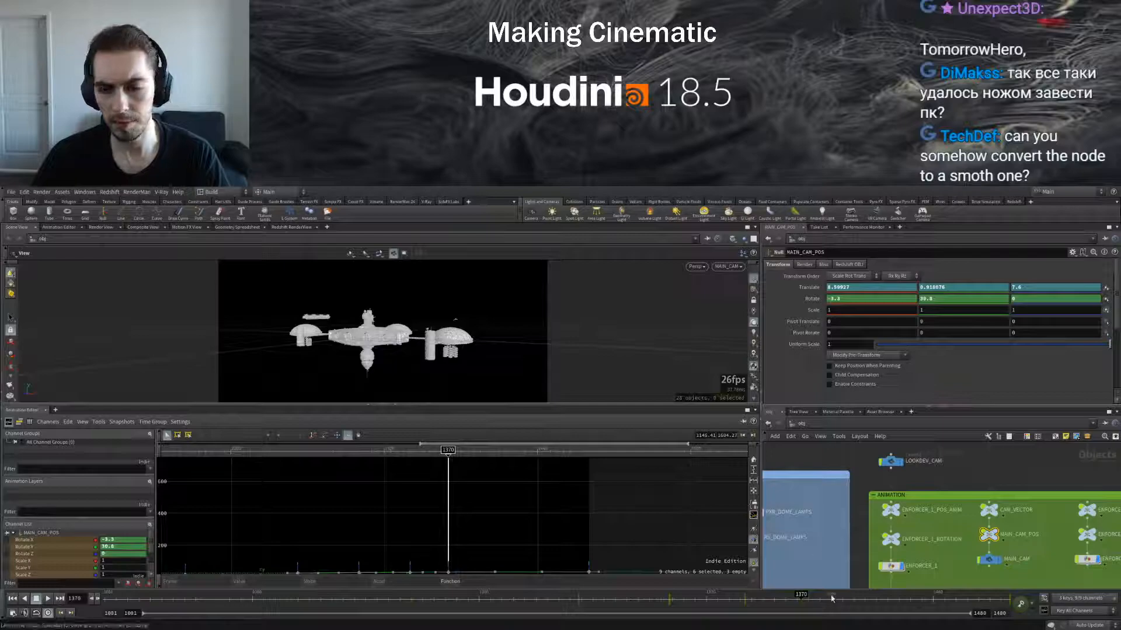
Compare the animation of MAIN_CAM_POS and CAM_VECTOR between frames 1340 and 1480 by scrubbing the shot with each null selected
{"action": "left_click_drag", "start_coordinate": [745, 594], "coordinate": [799, 594]}
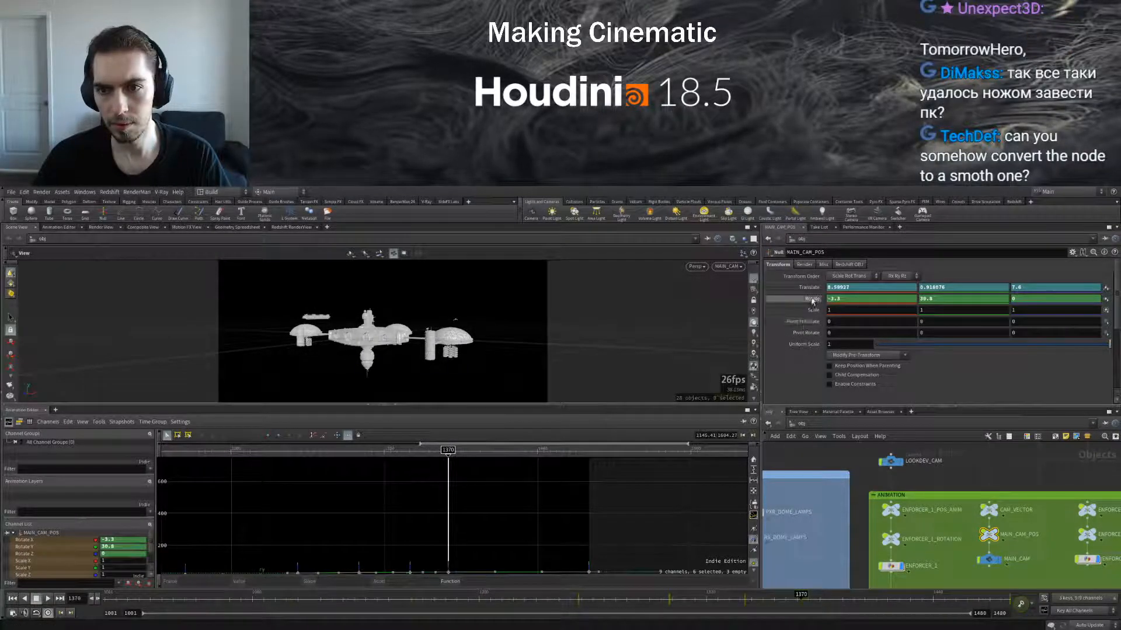
{"action": "left_click_drag", "start_coordinate": [753, 594], "coordinate": [1007, 595]}
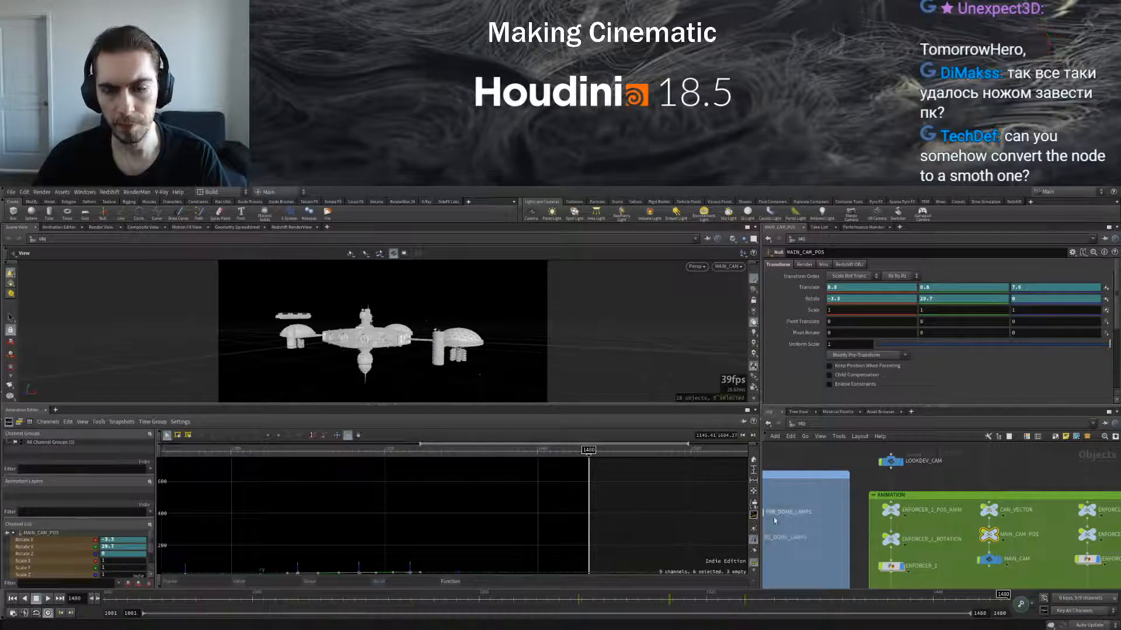
{"action": "left_click_drag", "start_coordinate": [681, 599], "coordinate": [912, 594]}
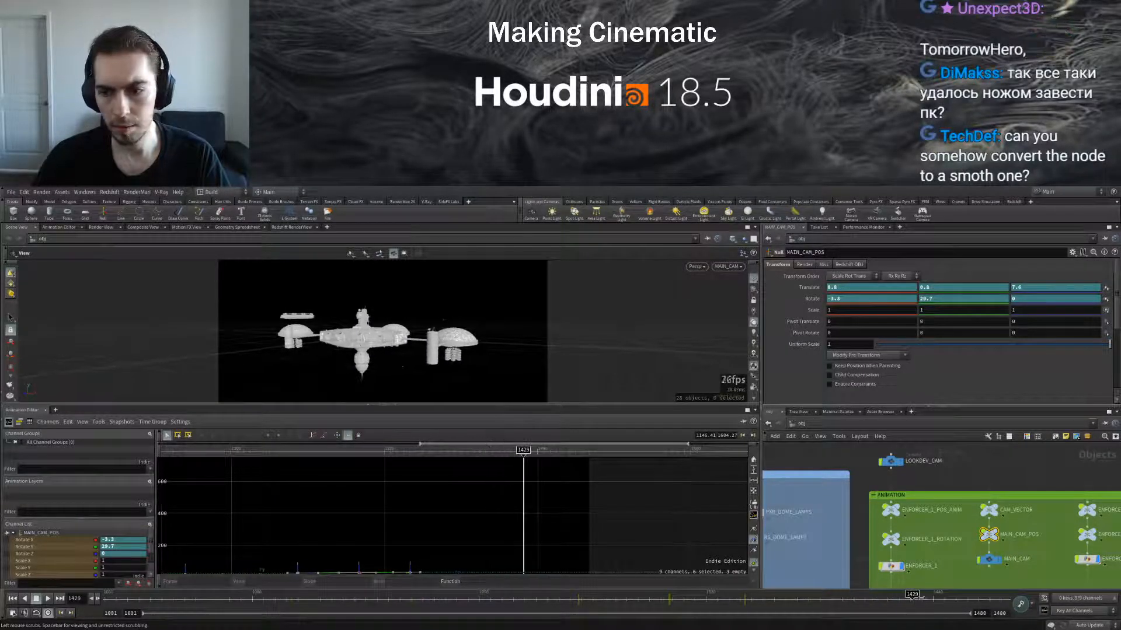
{"action": "left_click", "coordinate": [991, 512]}
{"action": "left_click", "coordinate": [743, 599]}
{"action": "mouse_move", "coordinate": [747, 600]}
{"action": "left_mouse_down"}
{"action": "mouse_move", "coordinate": [1034, 605]}
{"action": "mouse_move", "coordinate": [739, 600]}
{"action": "left_mouse_up"}
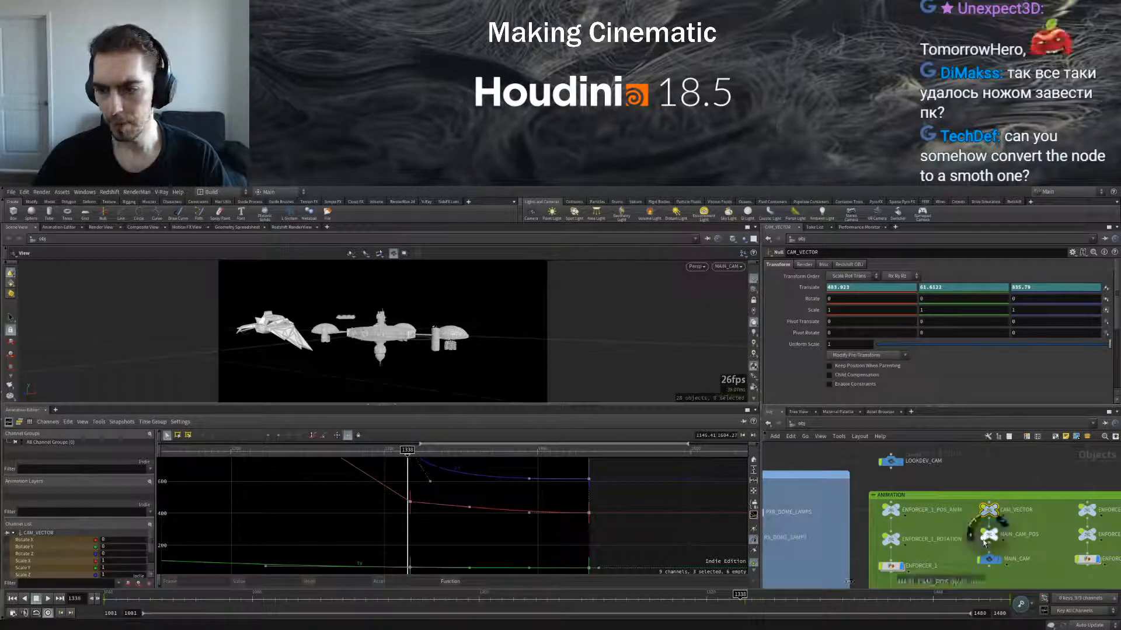
{"action": "left_click", "coordinate": [988, 534]}
{"action": "left_click_drag", "start_coordinate": [672, 597], "coordinate": [743, 597]}
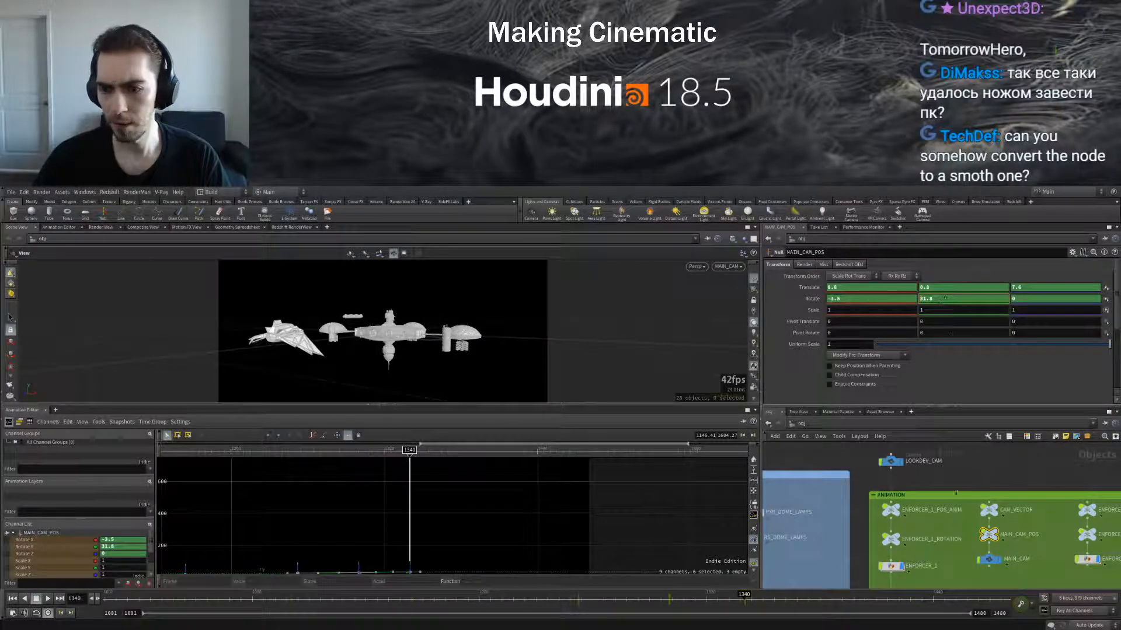
{"action": "left_click_drag", "start_coordinate": [743, 601], "coordinate": [1004, 603]}
{"action": "left_click", "coordinate": [989, 509]}
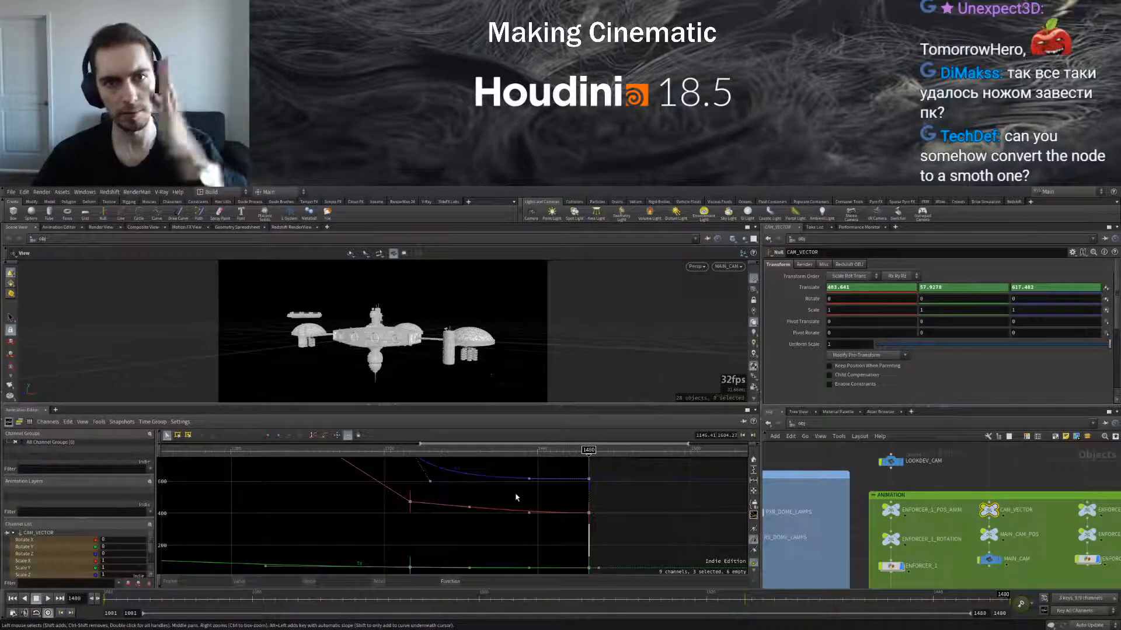
{"action": "left_click_drag", "start_coordinate": [595, 456], "coordinate": [410, 458]}
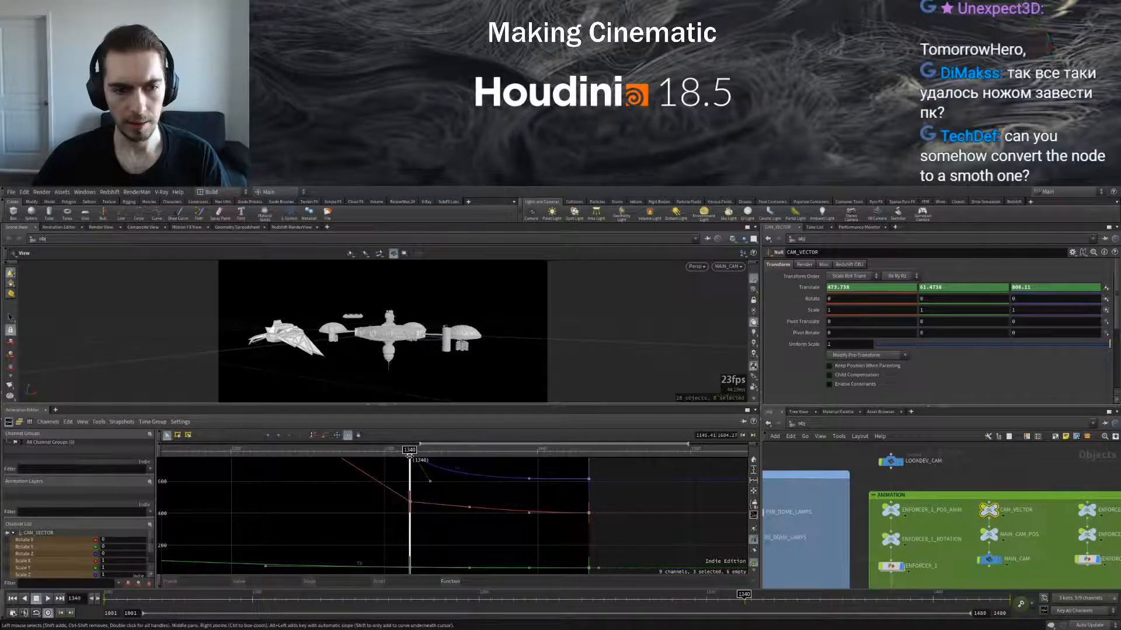
{"action": "left_click_drag", "start_coordinate": [408, 456], "coordinate": [442, 452]}
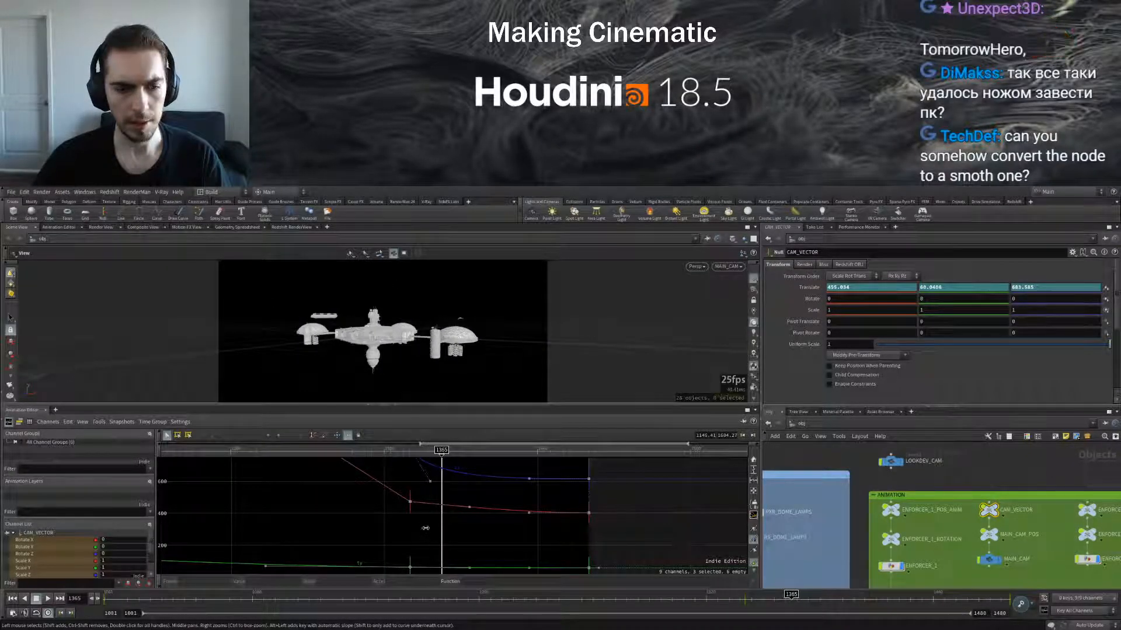
Try deleting CAM_VECTOR's Translate X key at frame 1340 and undo the deletion
{"action": "left_click_drag", "start_coordinate": [421, 519], "coordinate": [420, 517]}
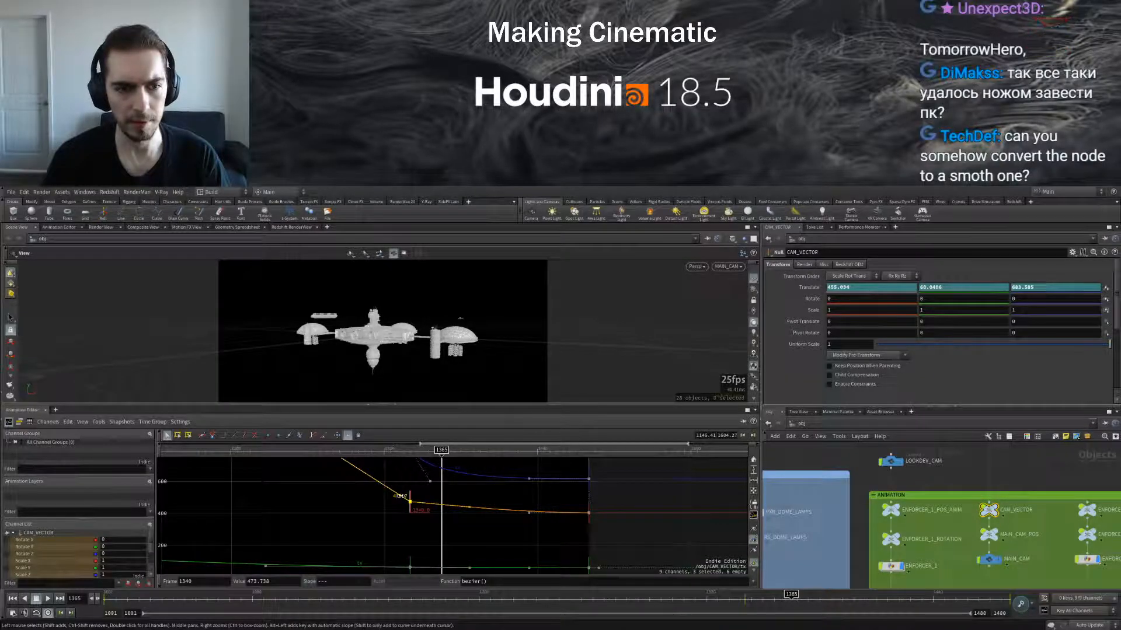
{"action": "key", "text": "l"}
{"action": "key", "text": "l"}
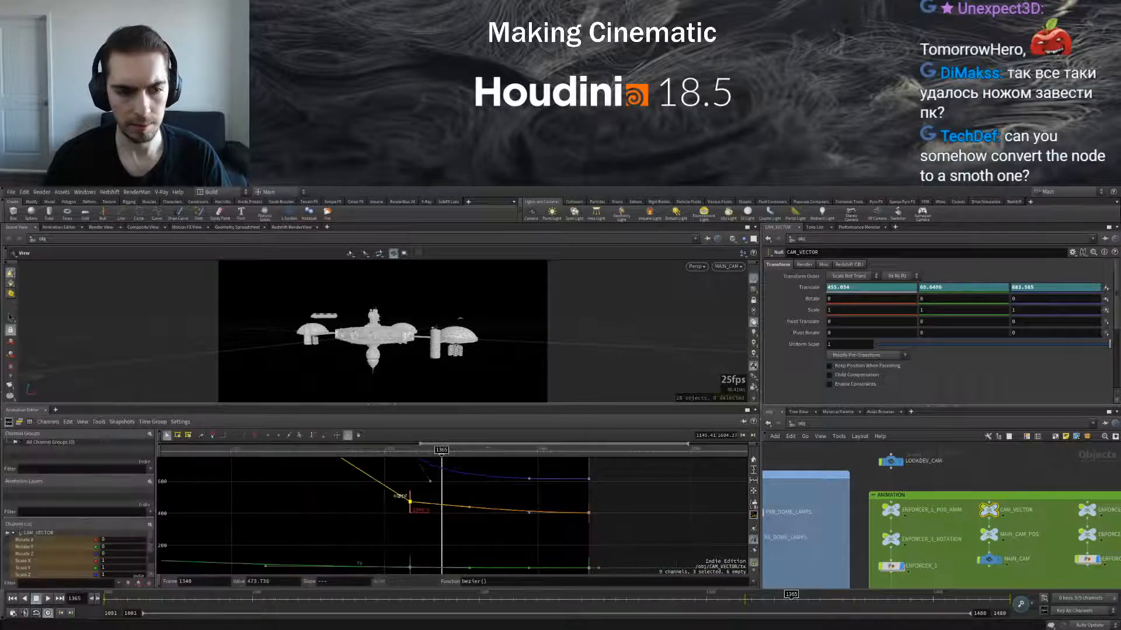
{"action": "key", "text": "Delete"}
{"action": "left_click_drag", "start_coordinate": [569, 595], "coordinate": [746, 595]}
{"action": "key", "text": "ctrl+z"}
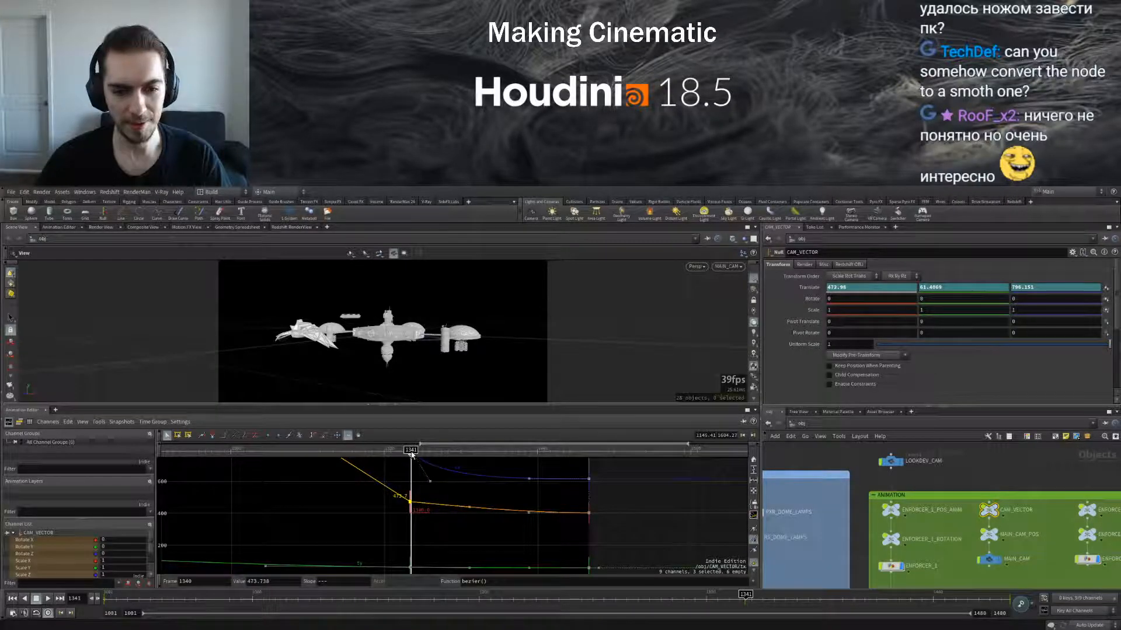
Copy CAM_VECTOR's Translate X value from frame 1340 to its key at frame 1480, setting it to 473.738
{"action": "mouse_move", "coordinate": [411, 455]}
{"action": "left_mouse_down"}
{"action": "mouse_move", "coordinate": [525, 454]}
{"action": "mouse_move", "coordinate": [409, 454]}
{"action": "left_mouse_up"}
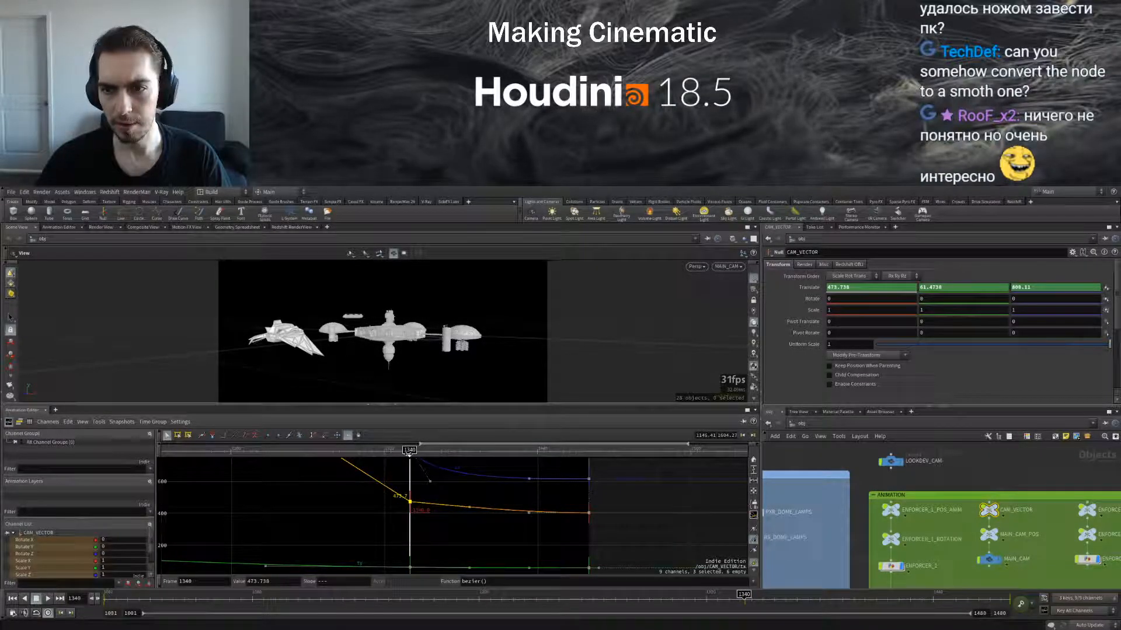
{"action": "left_click_drag", "start_coordinate": [409, 454], "coordinate": [587, 469]}
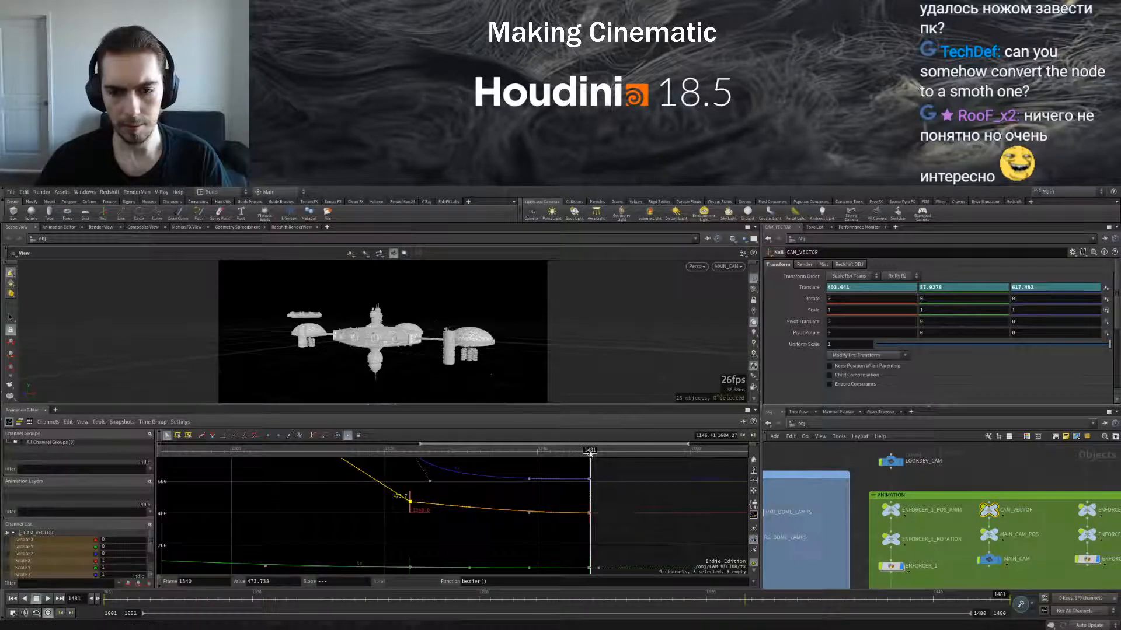
{"action": "left_click_drag", "start_coordinate": [587, 450], "coordinate": [588, 450]}
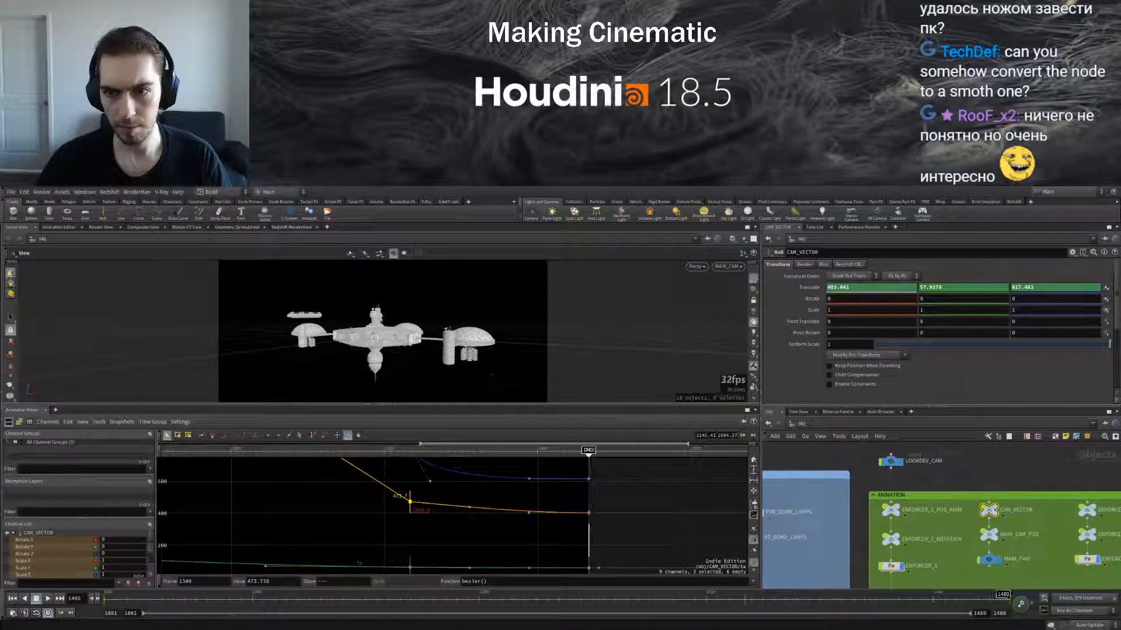
{"action": "left_click", "coordinate": [744, 599]}
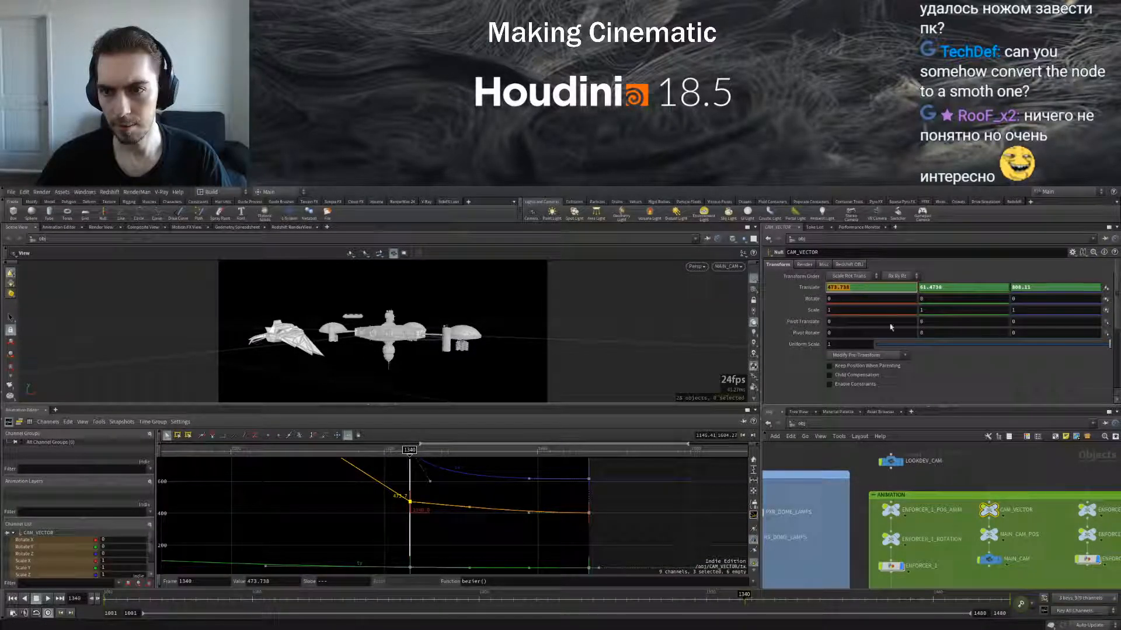
{"action": "left_click", "coordinate": [1010, 601]}
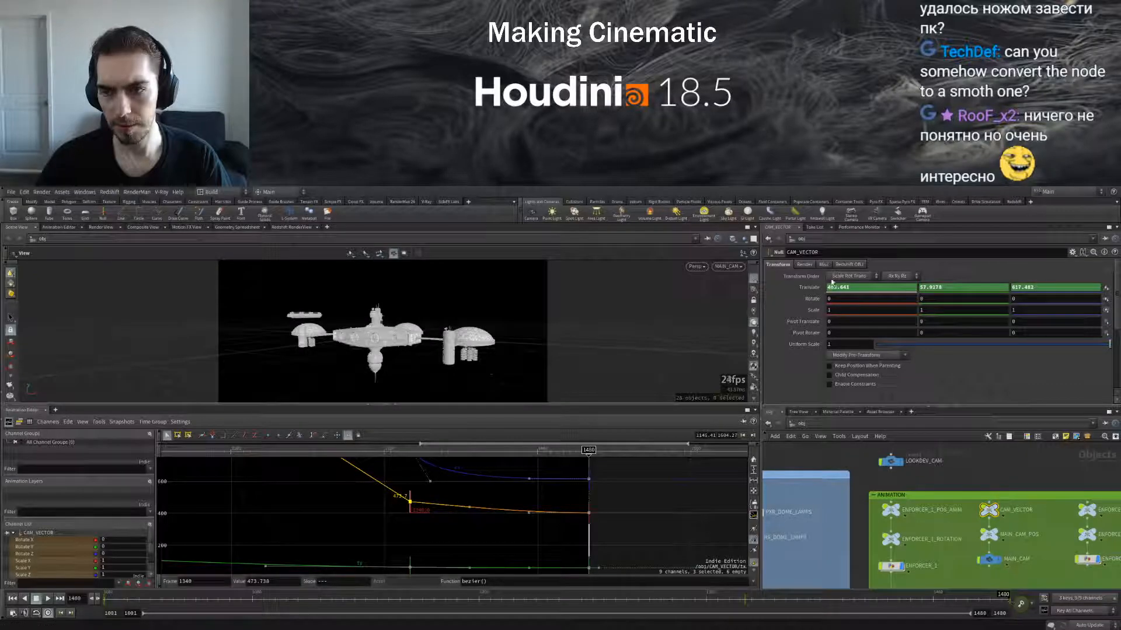
{"action": "type", "text": "473.738"}
{"action": "key", "text": "Return"}
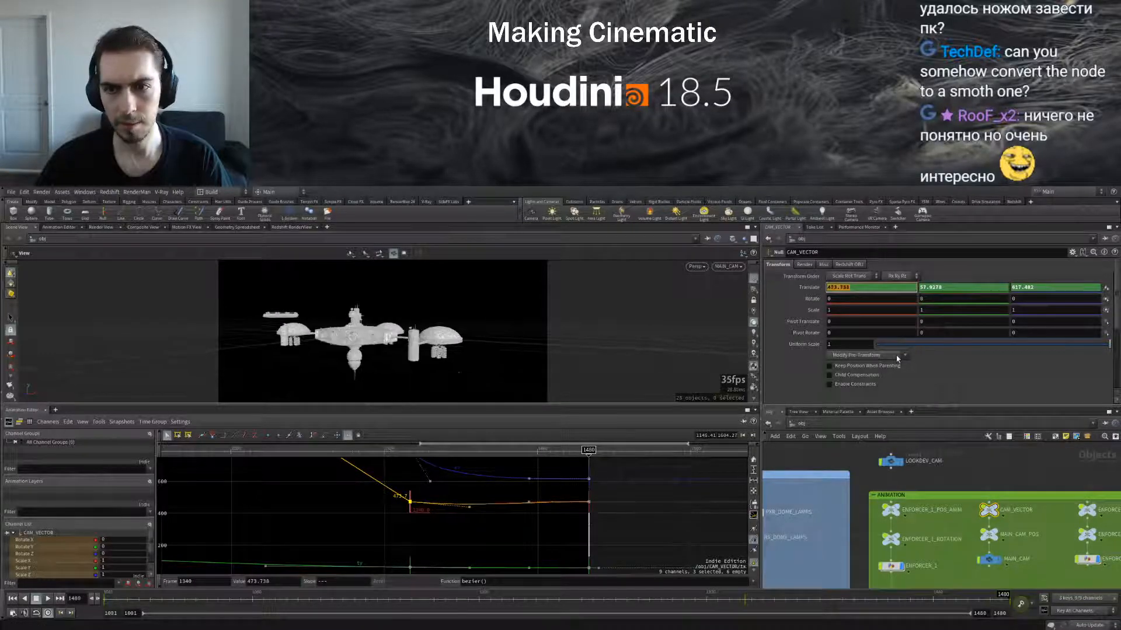
Play the shot twice across frame 1340 to check the camera motion with the edited CAM_VECTOR curve
{"action": "left_click_drag", "start_coordinate": [746, 600], "coordinate": [667, 600]}
{"action": "left_click", "coordinate": [49, 598]}
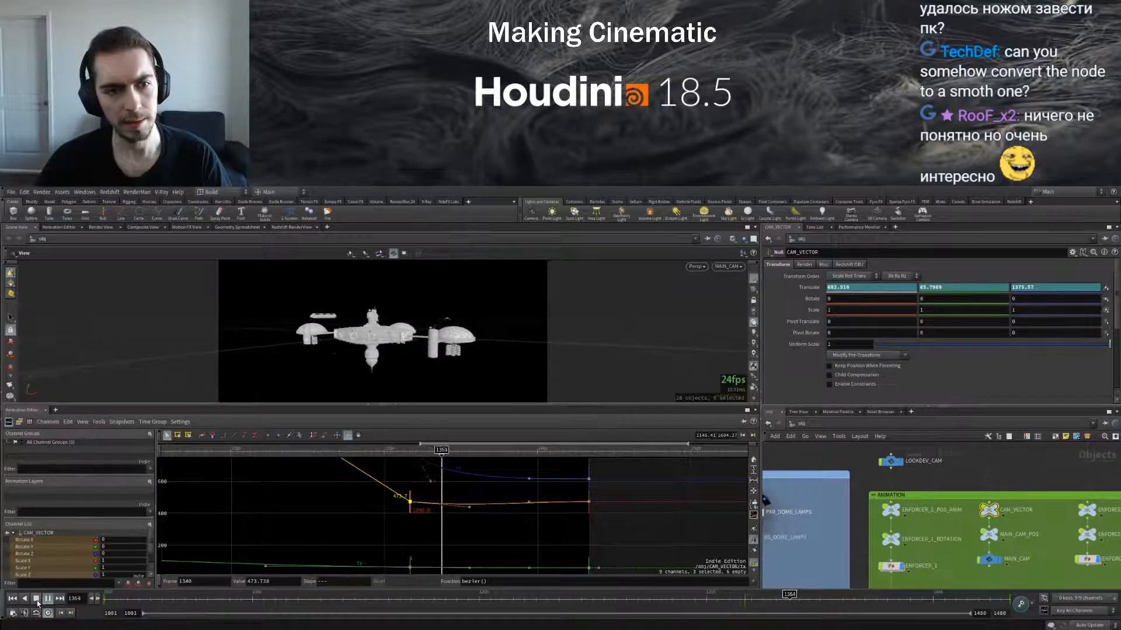
{"action": "left_click", "coordinate": [36, 599]}
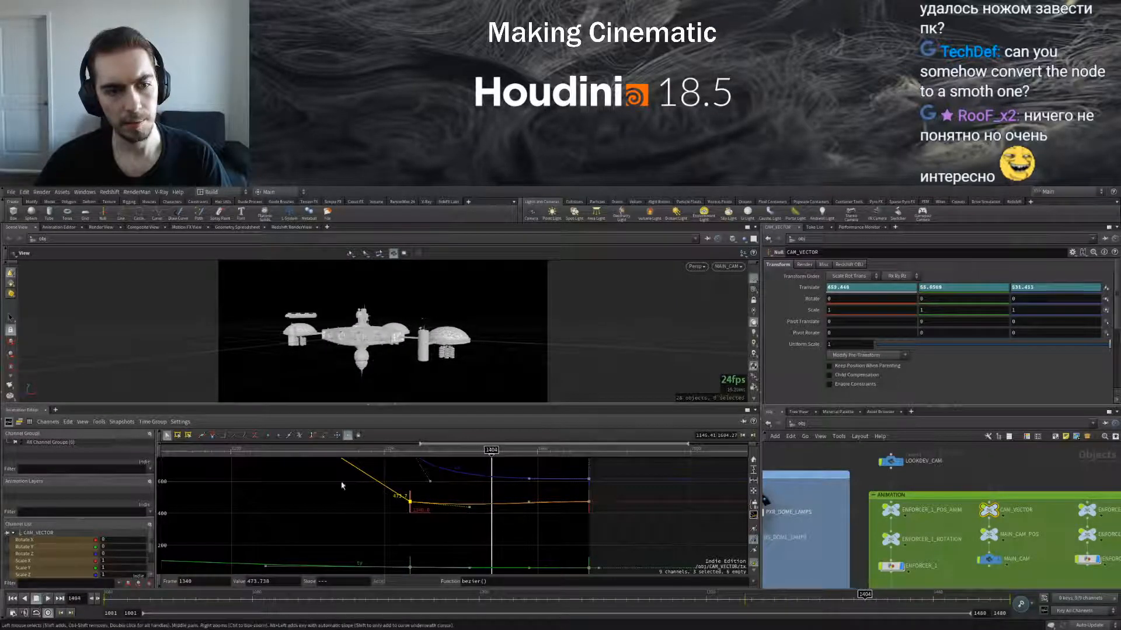
{"action": "left_click", "coordinate": [321, 451]}
{"action": "left_click", "coordinate": [48, 598]}
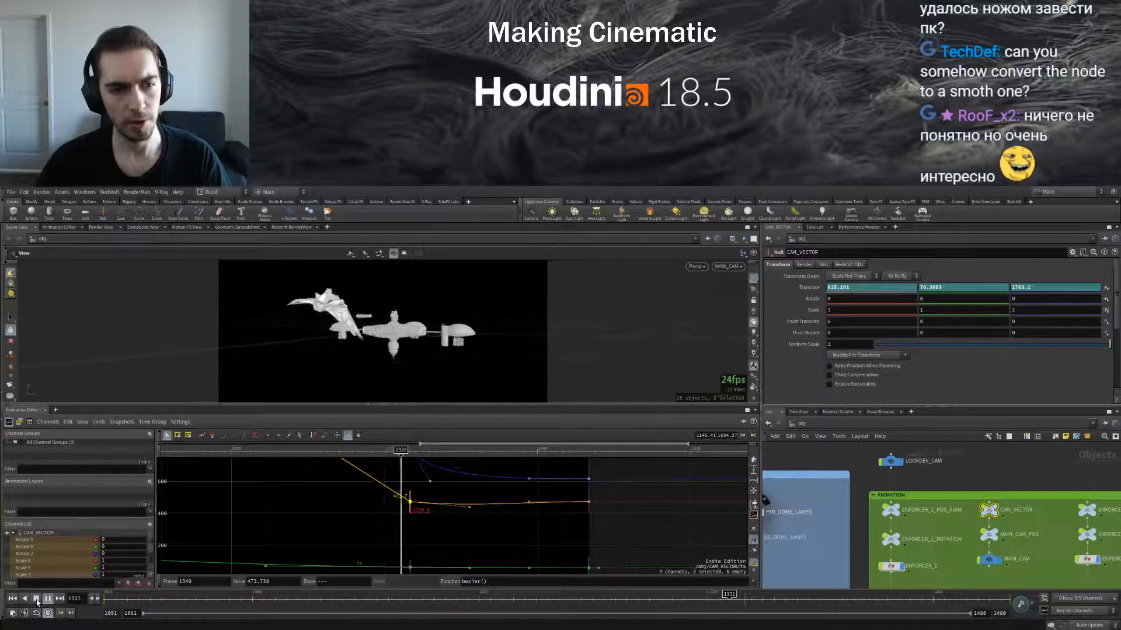
{"action": "left_click", "coordinate": [36, 599]}
Step and scrub back and forth between about frames 1335 and 1357 to examine the camera motion around the 1340 key
{"action": "key", "text": "Left"}
{"action": "key", "text": "Left"}
{"action": "key", "text": "Left"}
{"action": "key", "text": "Left"}
{"action": "key", "text": "Left"}
{"action": "key", "text": "Left"}
{"action": "key", "text": "Up"}
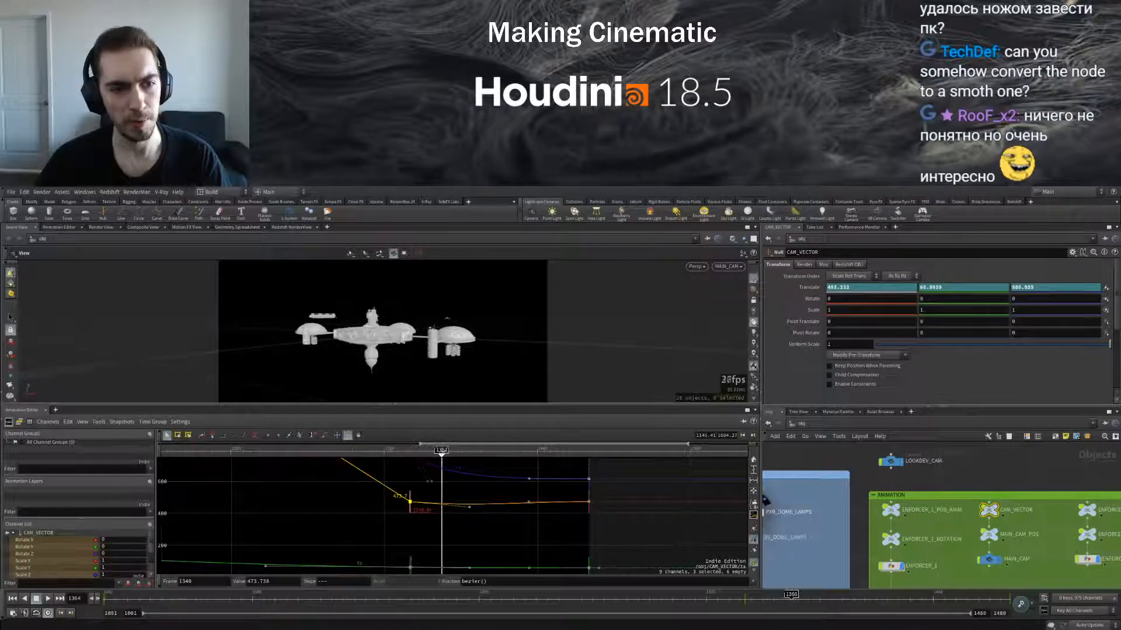
{"action": "mouse_move", "coordinate": [800, 597]}
{"action": "left_mouse_down"}
{"action": "mouse_move", "coordinate": [813, 598]}
{"action": "mouse_move", "coordinate": [757, 598]}
{"action": "left_mouse_up"}
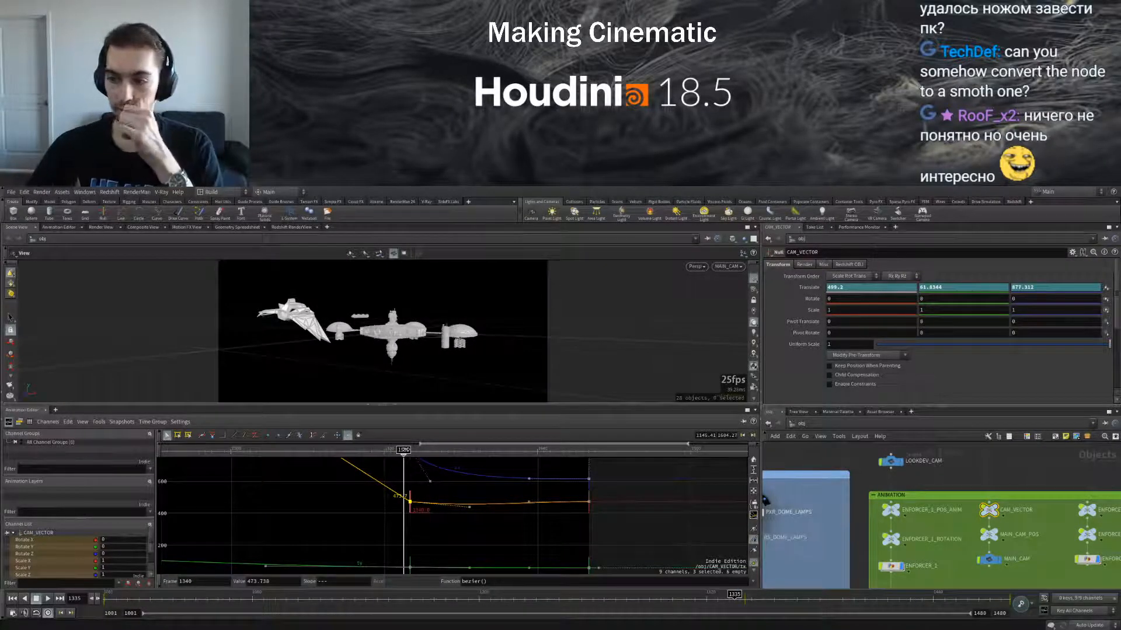
{"action": "key", "text": "Down"}
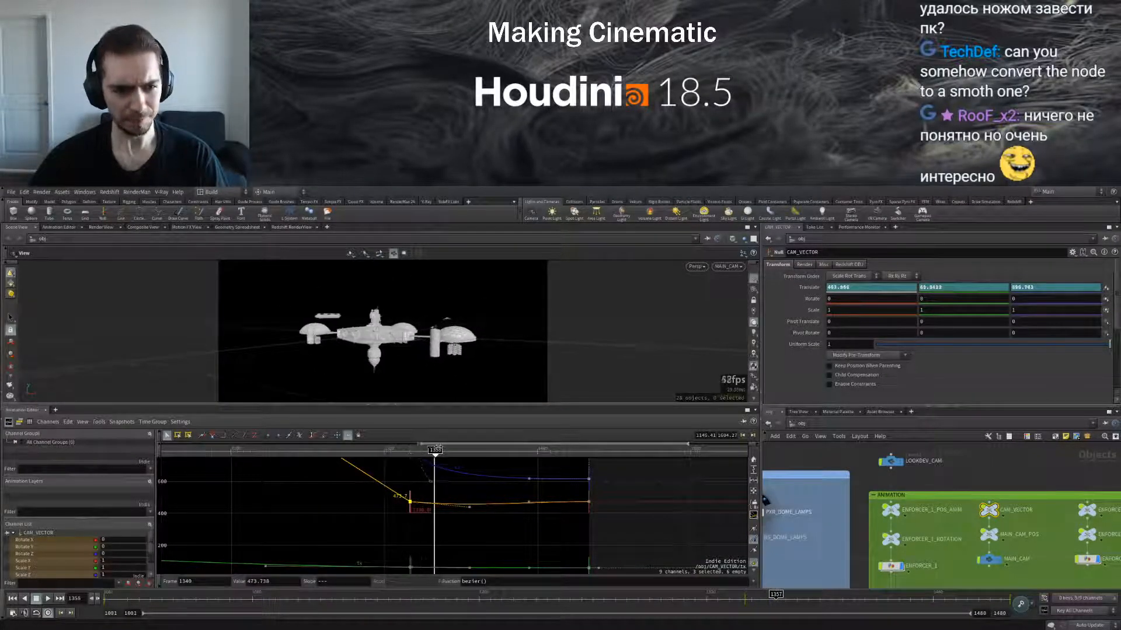
{"action": "left_click_drag", "start_coordinate": [806, 595], "coordinate": [791, 595]}
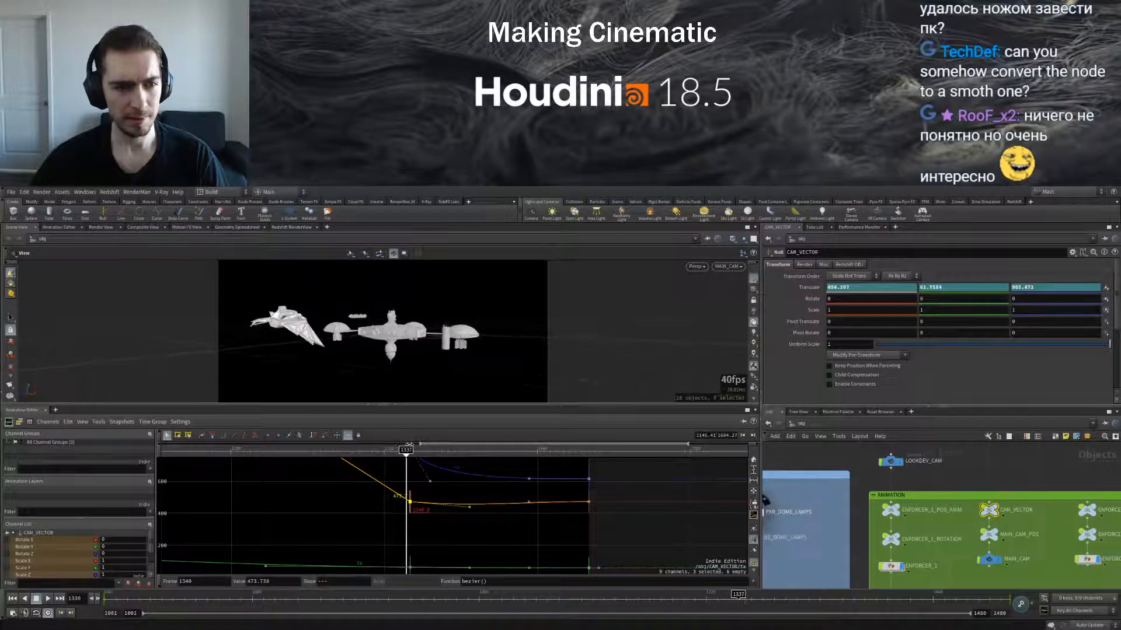
{"action": "mouse_move", "coordinate": [754, 594]}
{"action": "left_mouse_down"}
{"action": "mouse_move", "coordinate": [985, 595]}
{"action": "mouse_move", "coordinate": [750, 594]}
{"action": "left_mouse_up"}
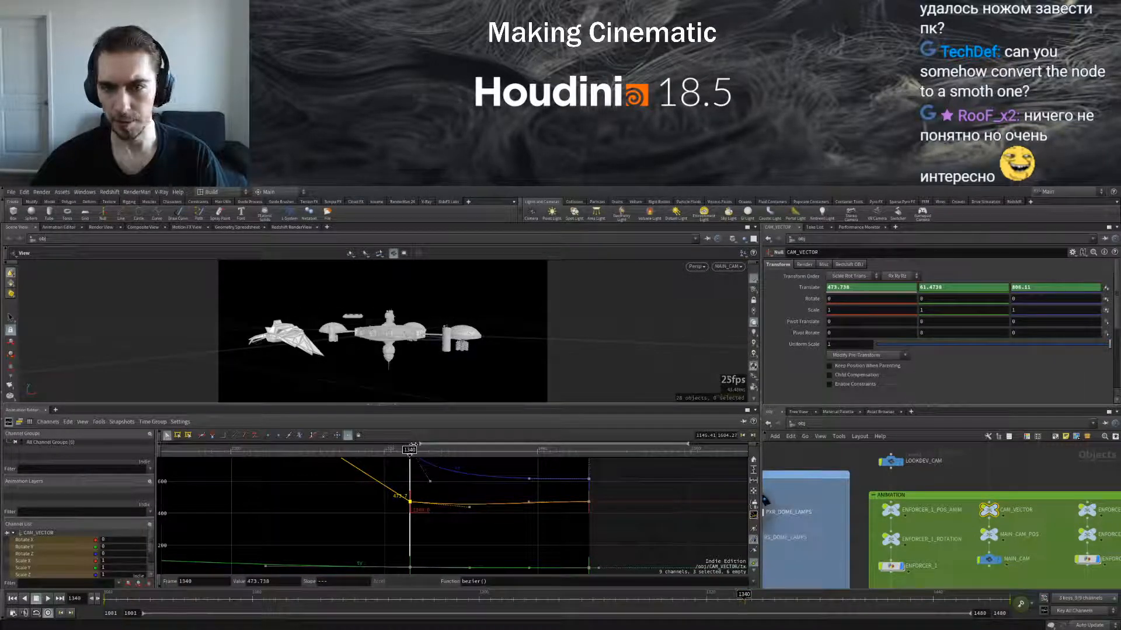
Flatten CAM_VECTOR's Translate X curve between frames 1340 and 1480 and select the keys at both ends
{"action": "left_click_drag", "start_coordinate": [745, 595], "coordinate": [981, 595]}
{"action": "left_click", "coordinate": [524, 502]}
{"action": "left_click", "coordinate": [525, 502]}
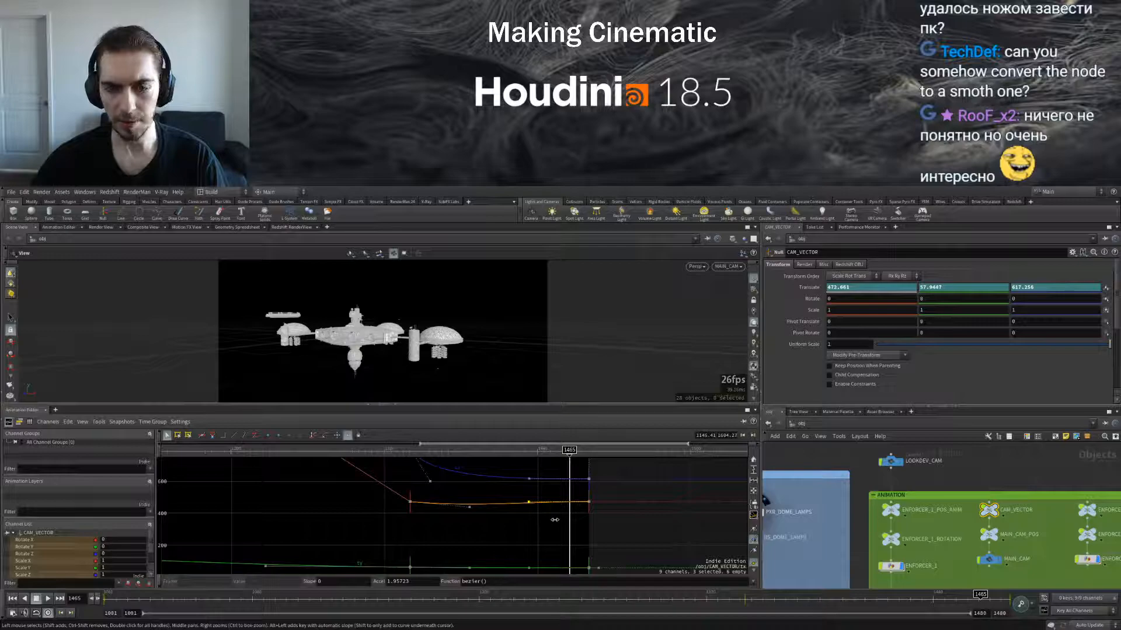
{"action": "left_click_drag", "start_coordinate": [406, 488], "coordinate": [597, 518]}
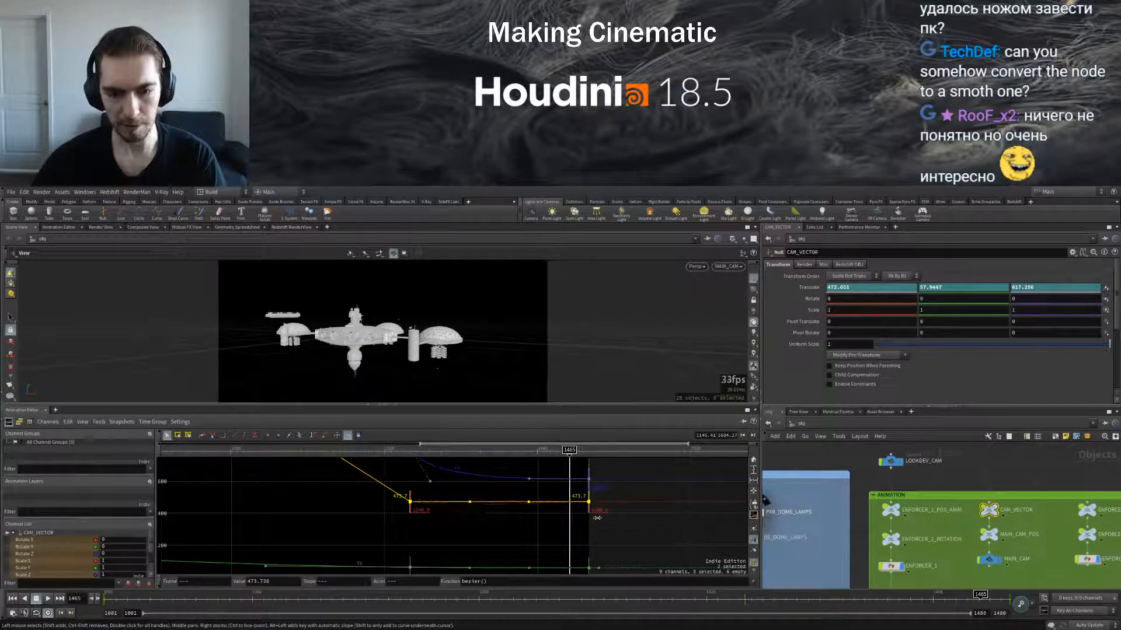
Replay the shot from frame 1316 and from an earlier frame, and scrub frames 1340 to 1348 to review the camera movement
{"action": "left_click", "coordinate": [381, 451]}
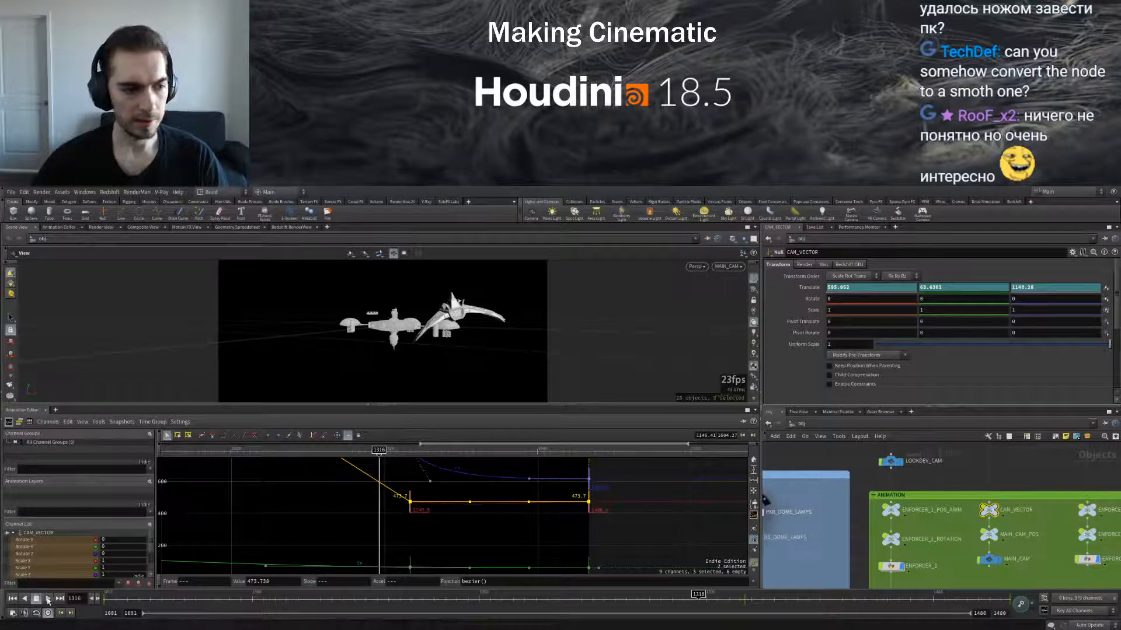
{"action": "left_click", "coordinate": [48, 600]}
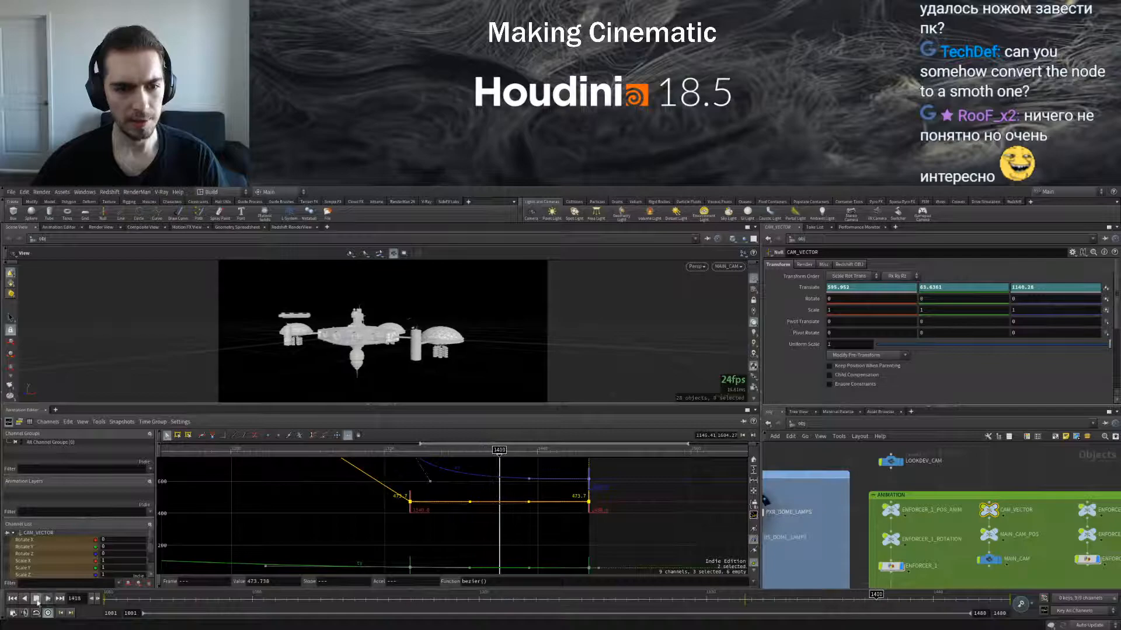
{"action": "left_click", "coordinate": [331, 450]}
{"action": "left_click", "coordinate": [48, 598]}
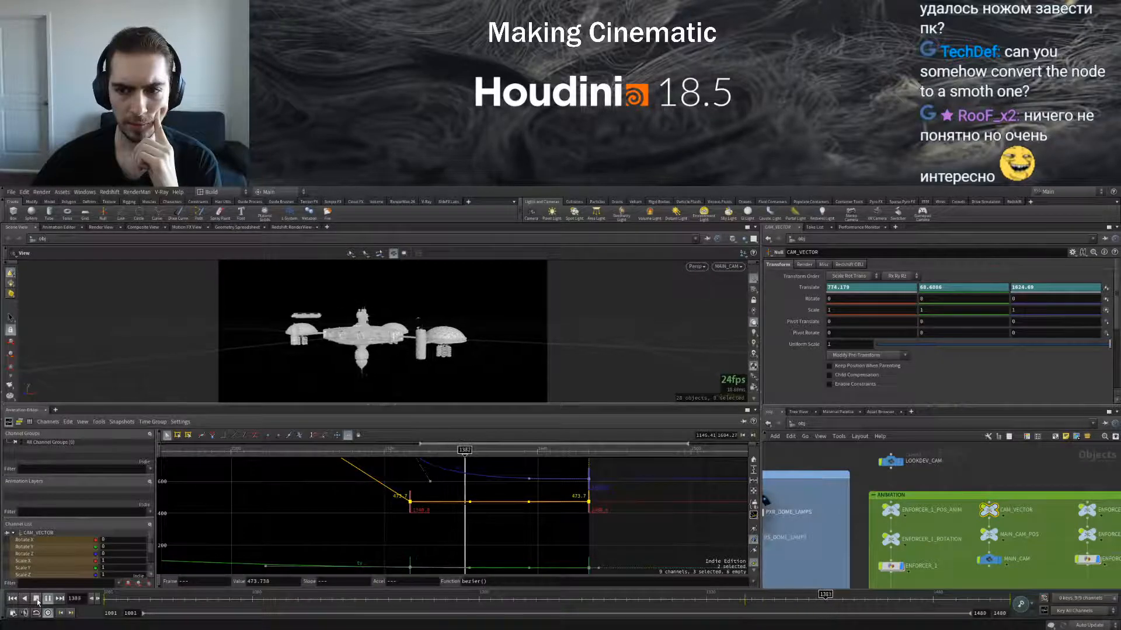
{"action": "left_click", "coordinate": [37, 601]}
{"action": "left_click_drag", "start_coordinate": [377, 452], "coordinate": [410, 442]}
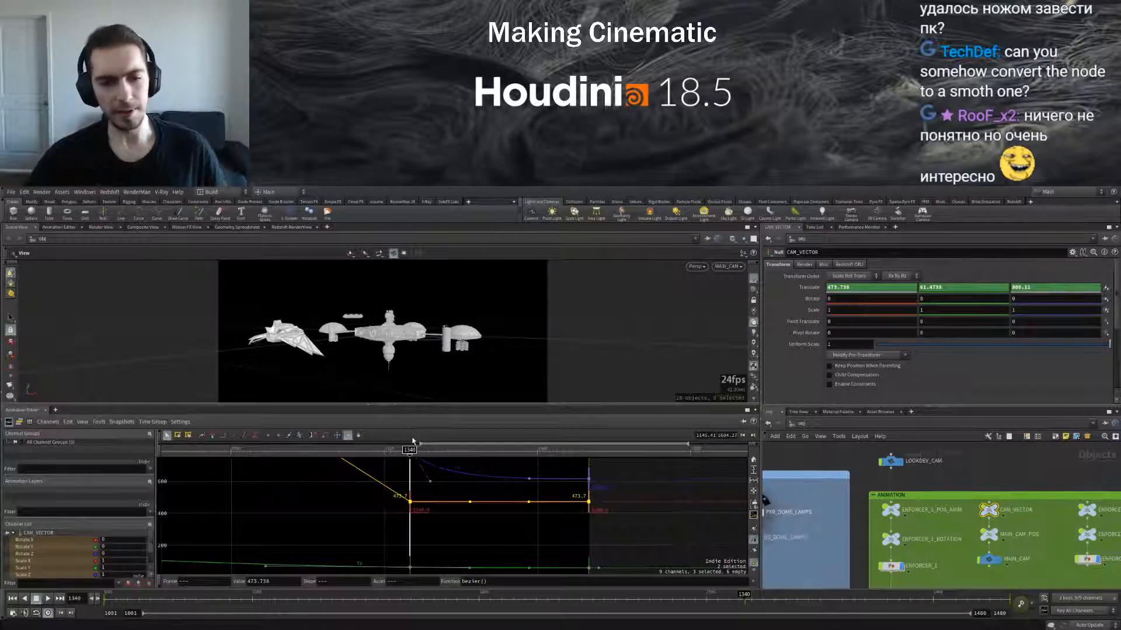
{"action": "mouse_move", "coordinate": [409, 450]}
{"action": "left_mouse_down"}
{"action": "mouse_move", "coordinate": [305, 450]}
{"action": "mouse_move", "coordinate": [537, 450]}
{"action": "mouse_move", "coordinate": [380, 450]}
{"action": "mouse_move", "coordinate": [413, 453]}
{"action": "left_mouse_up"}
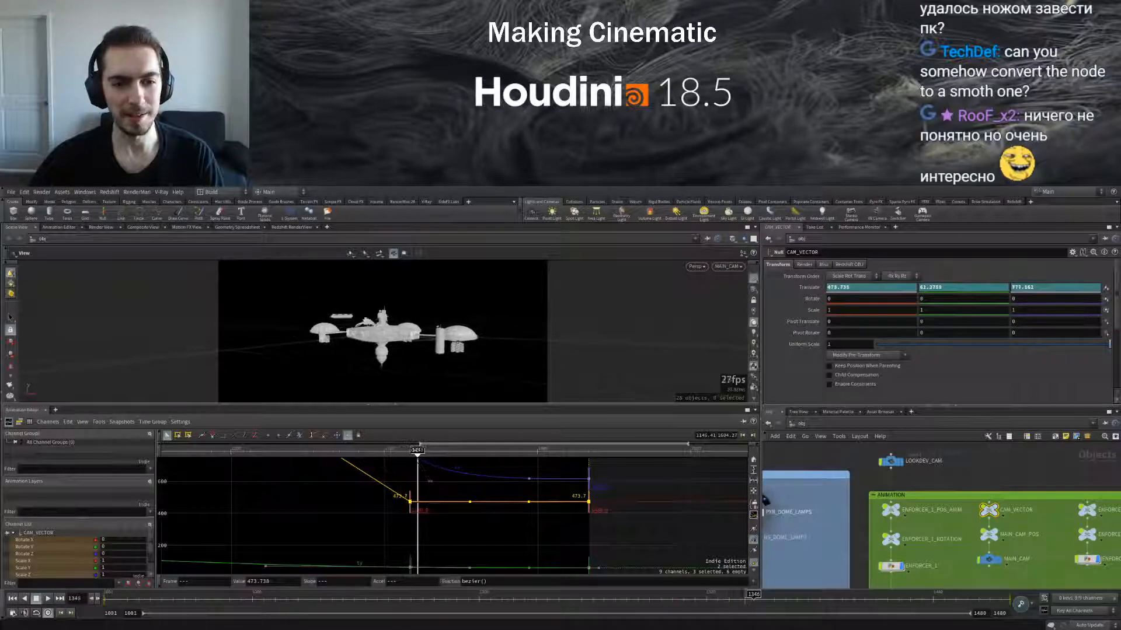
{"action": "left_click_drag", "start_coordinate": [811, 597], "coordinate": [757, 594]}
{"action": "mouse_move", "coordinate": [416, 448]}
{"action": "left_mouse_down"}
{"action": "mouse_move", "coordinate": [400, 449]}
{"action": "mouse_move", "coordinate": [420, 448]}
{"action": "left_mouse_up"}
Inspect ENFORCER_1_POS_ANIM's translate curves after frame 1340 alongside CAM_VECTOR's, and scrub to about frame 1370 to check the ship's motion
{"action": "scroll", "coordinate": [600, 535], "scroll_direction": "up", "scroll_amount": 3}
{"action": "scroll", "coordinate": [600, 535], "scroll_direction": "down", "scroll_amount": 4}
{"action": "scroll", "coordinate": [678, 508], "scroll_direction": "up", "scroll_amount": 1}
{"action": "scroll", "coordinate": [678, 508], "scroll_direction": "down", "scroll_amount": 2}
{"action": "scroll", "coordinate": [733, 495], "scroll_direction": "down", "scroll_amount": 2}
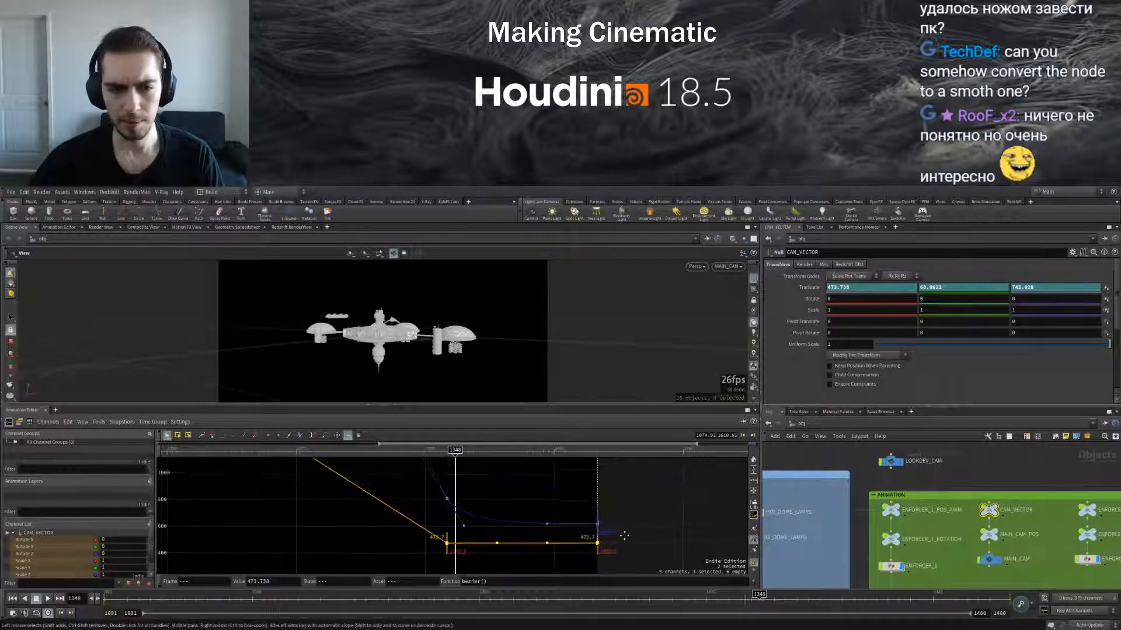
{"action": "left_click", "coordinate": [891, 511]}
{"action": "middle_click_drag", "start_coordinate": [671, 514], "coordinate": [633, 466]}
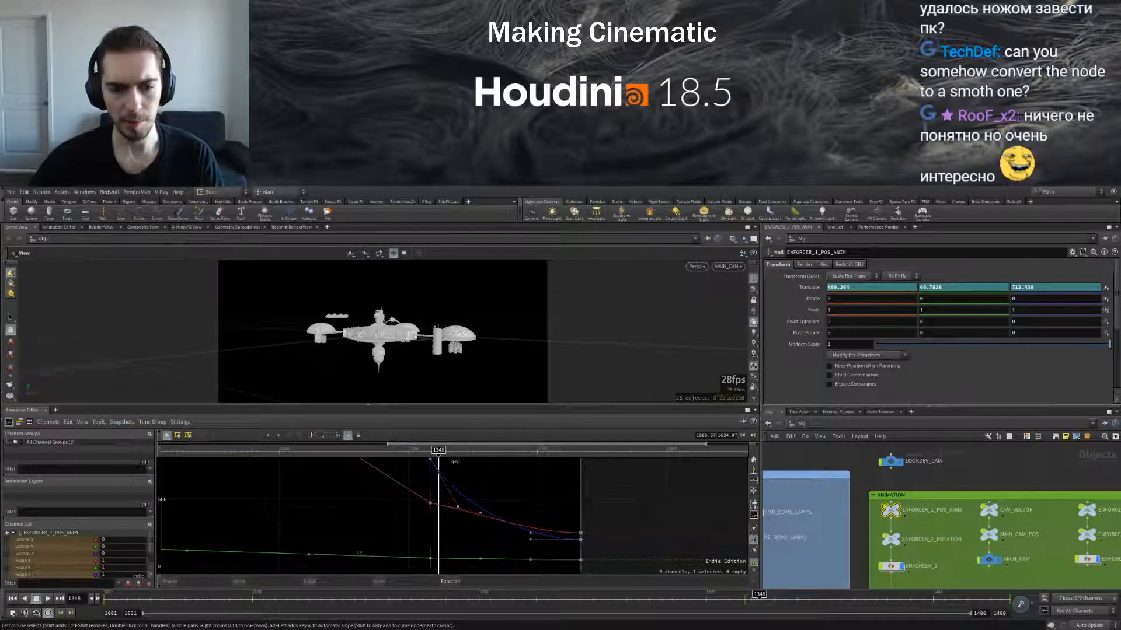
{"action": "left_click_drag", "start_coordinate": [568, 545], "coordinate": [547, 540]}
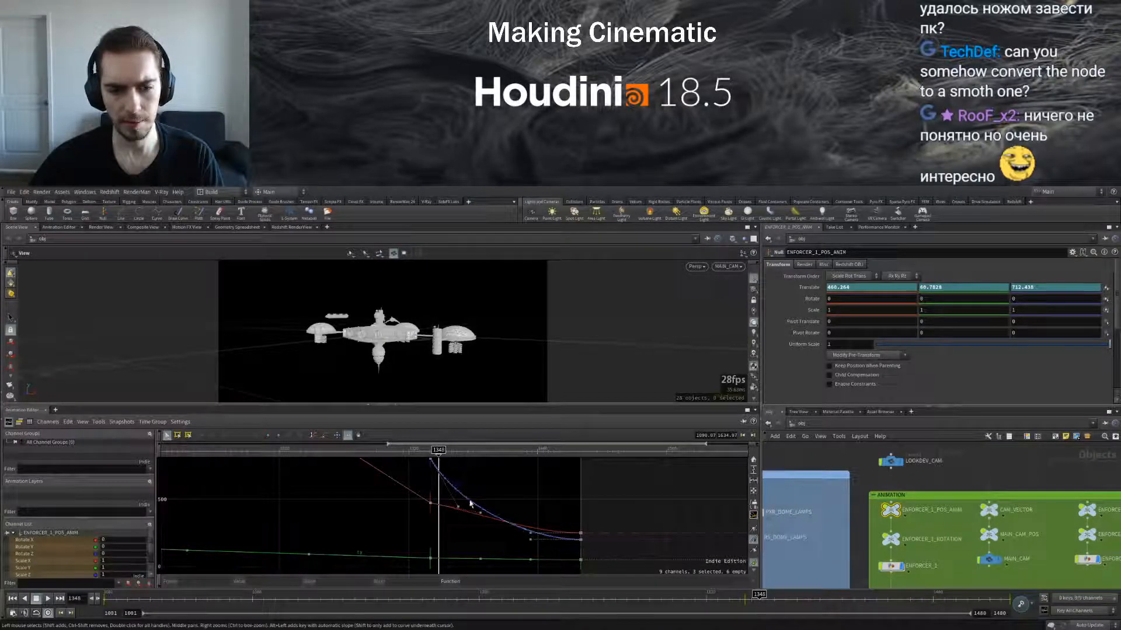
{"action": "mouse_move", "coordinate": [475, 501]}
{"action": "middle_mouse_down"}
{"action": "mouse_move", "coordinate": [511, 533]}
{"action": "mouse_move", "coordinate": [493, 490]}
{"action": "middle_mouse_up"}
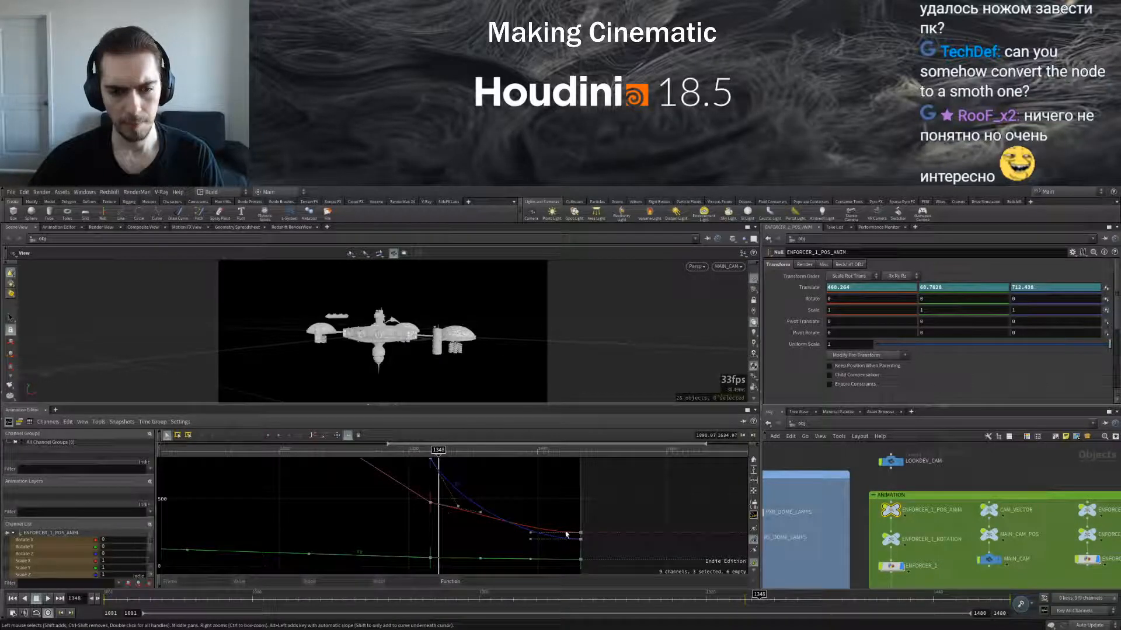
{"action": "left_click_drag", "start_coordinate": [759, 595], "coordinate": [803, 594]}
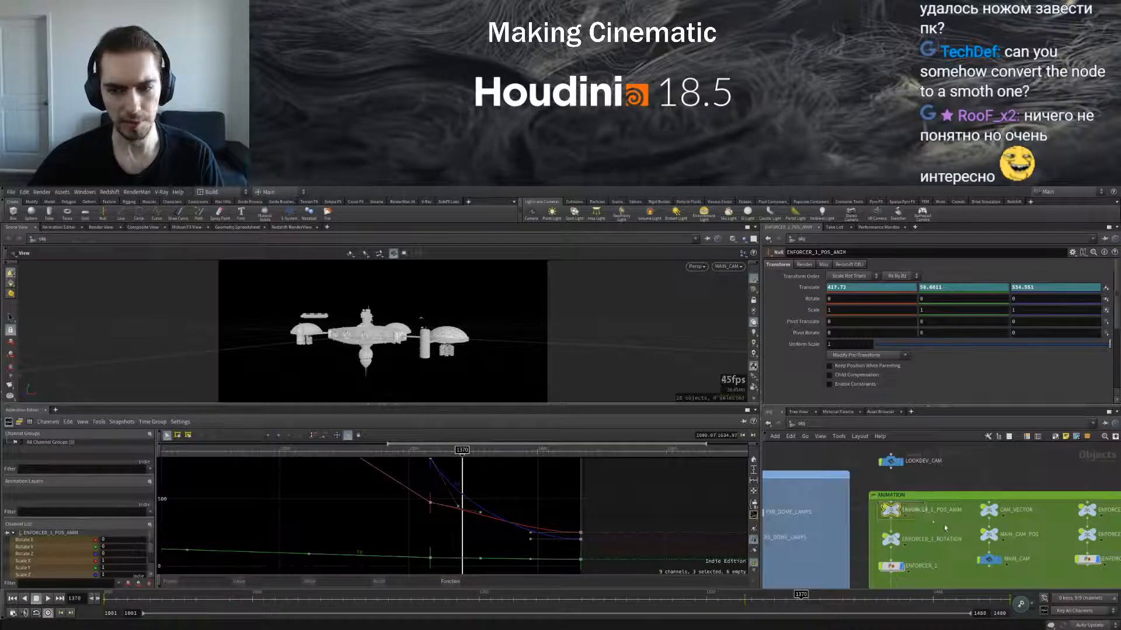
Compare CAM_VECTOR's framing at frames 1340 and 1480, and set its Translate X to 380 at frame 1480
{"action": "left_click", "coordinate": [988, 510]}
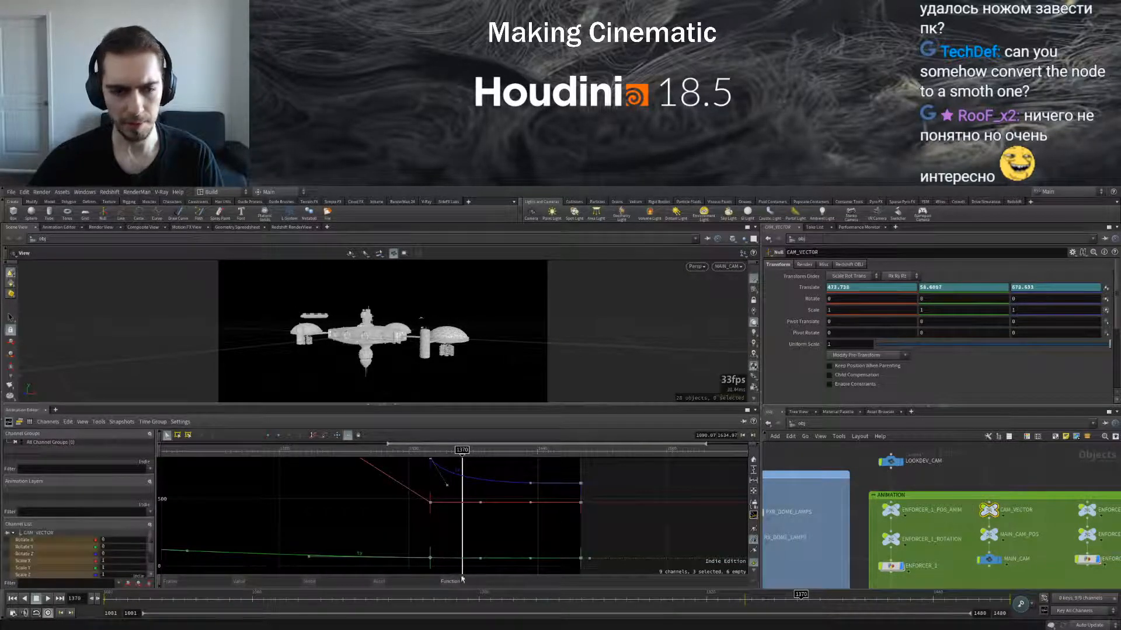
{"action": "left_click_drag", "start_coordinate": [375, 451], "coordinate": [580, 450]}
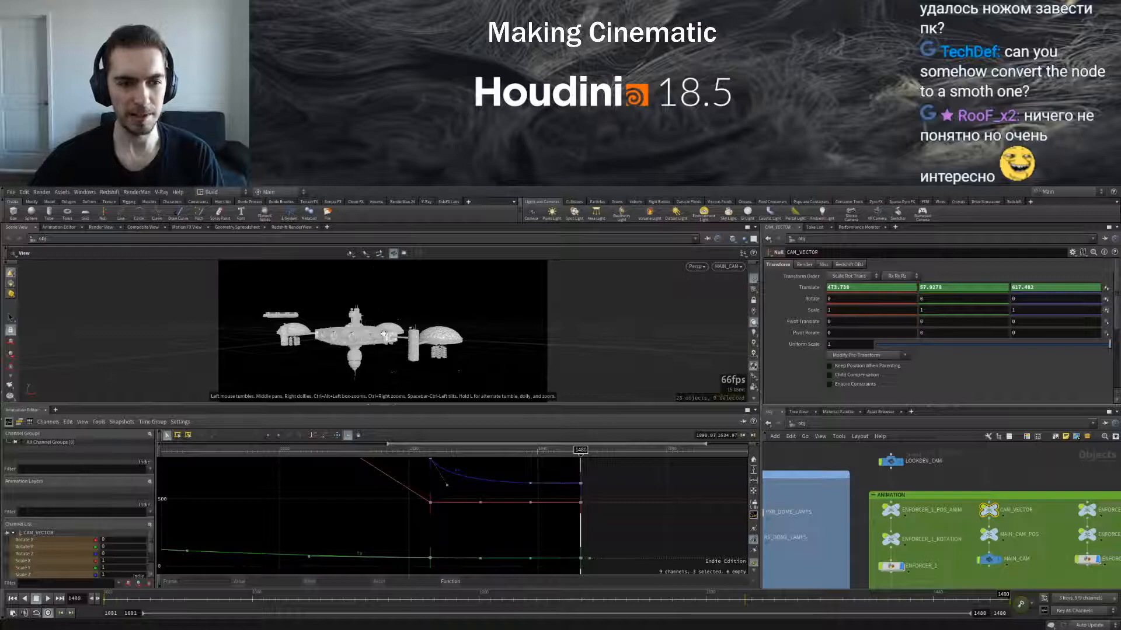
{"action": "left_click_drag", "start_coordinate": [439, 452], "coordinate": [430, 451]}
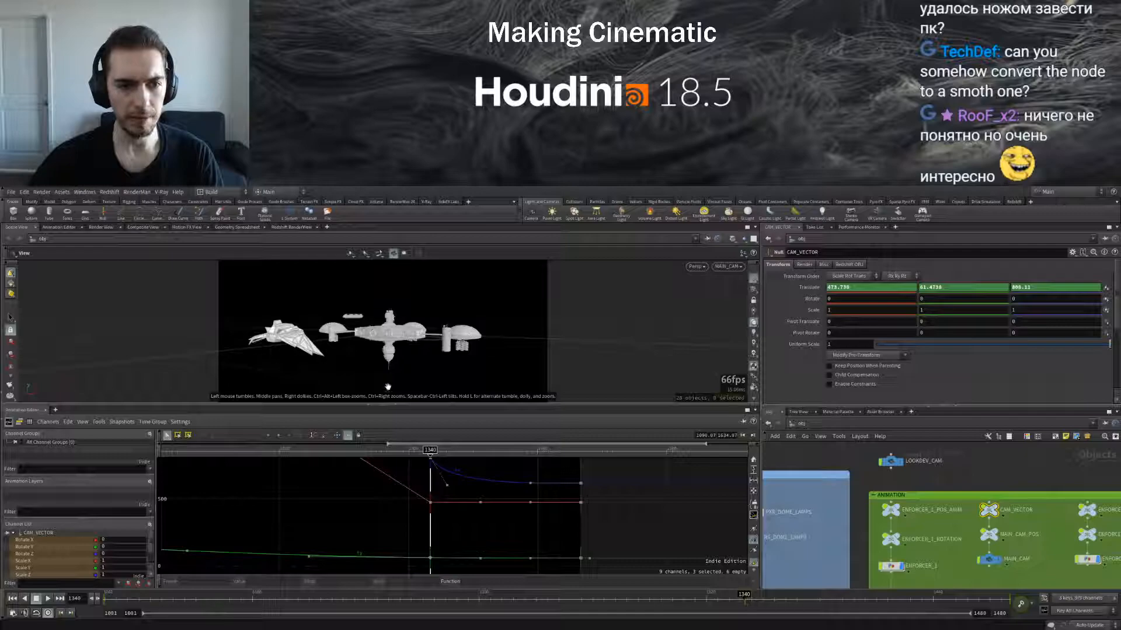
{"action": "left_click_drag", "start_coordinate": [431, 454], "coordinate": [581, 454]}
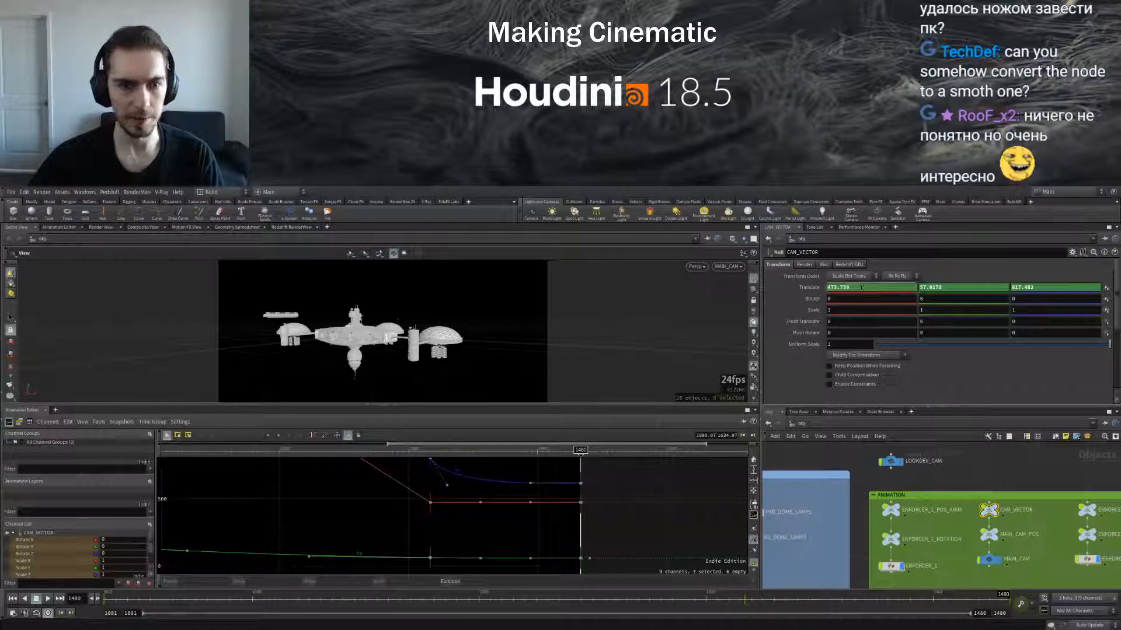
{"action": "double_click", "coordinate": [834, 288]}
{"action": "type", "text": "570"}
{"action": "key", "text": "Return"}
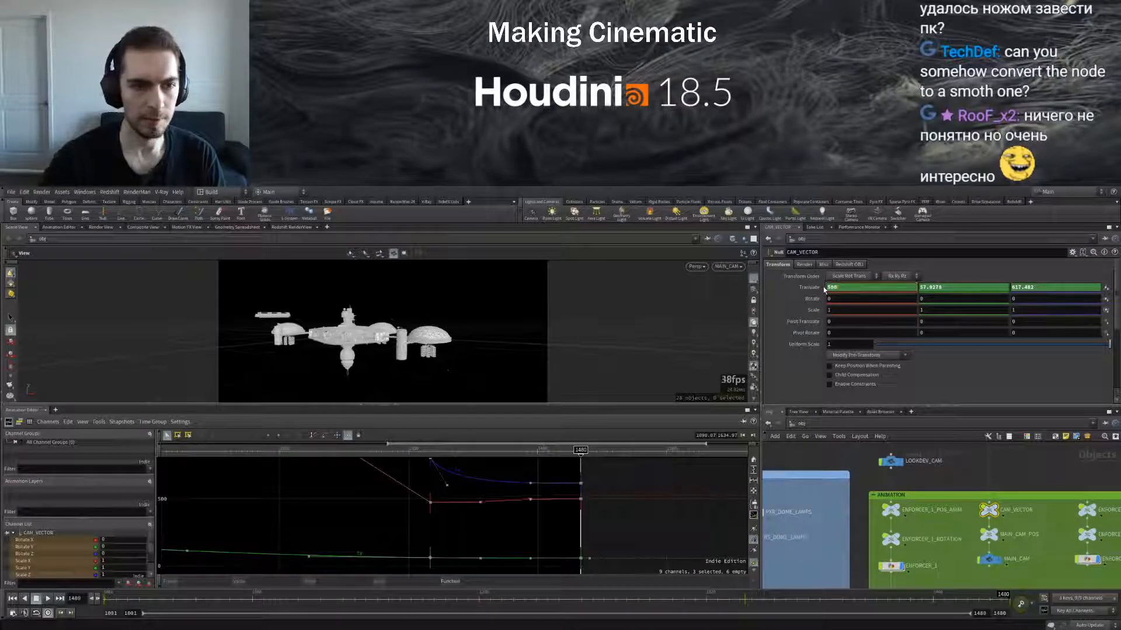
{"action": "type", "text": "500"}
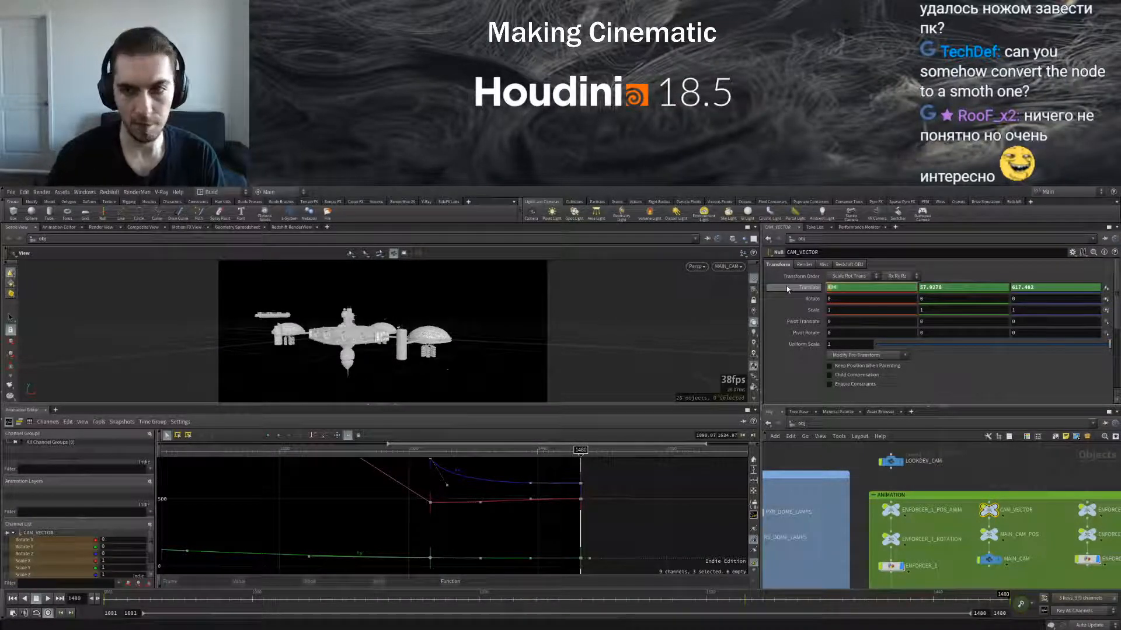
{"action": "key", "text": "Return"}
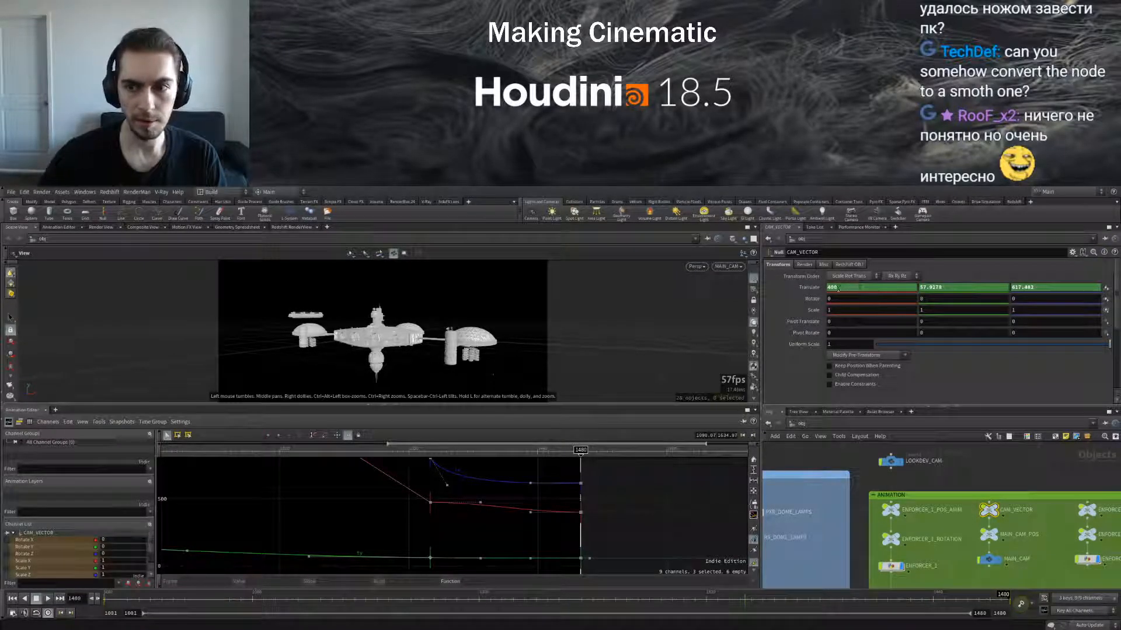
{"action": "left_click_drag", "start_coordinate": [794, 293], "coordinate": [793, 294]}
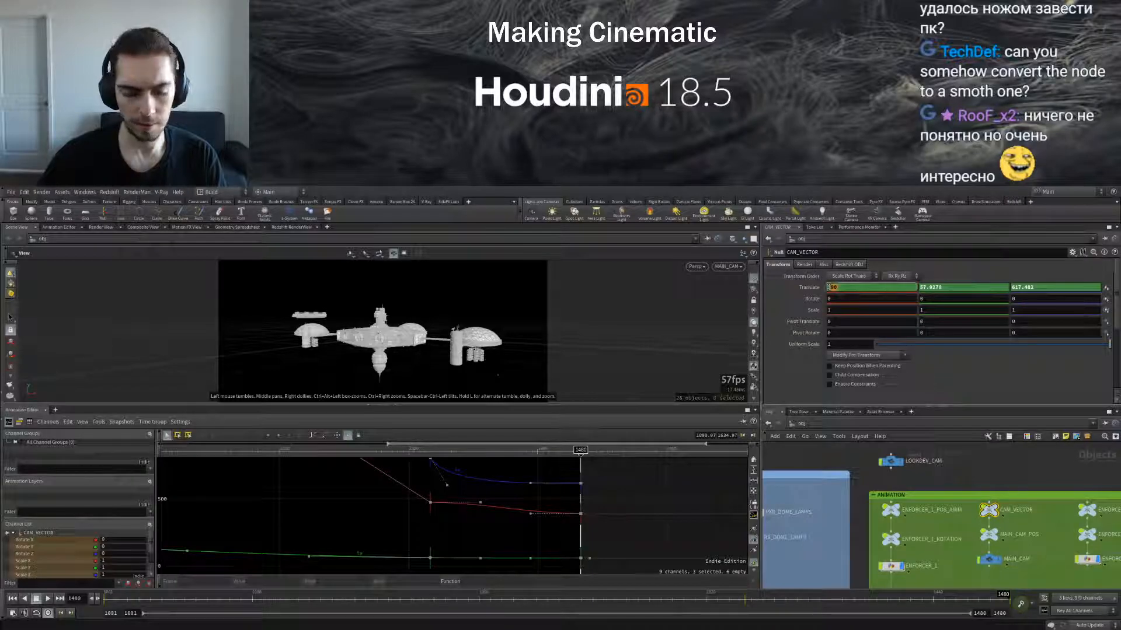
{"action": "type", "text": "380"}
{"action": "key", "text": "Return"}
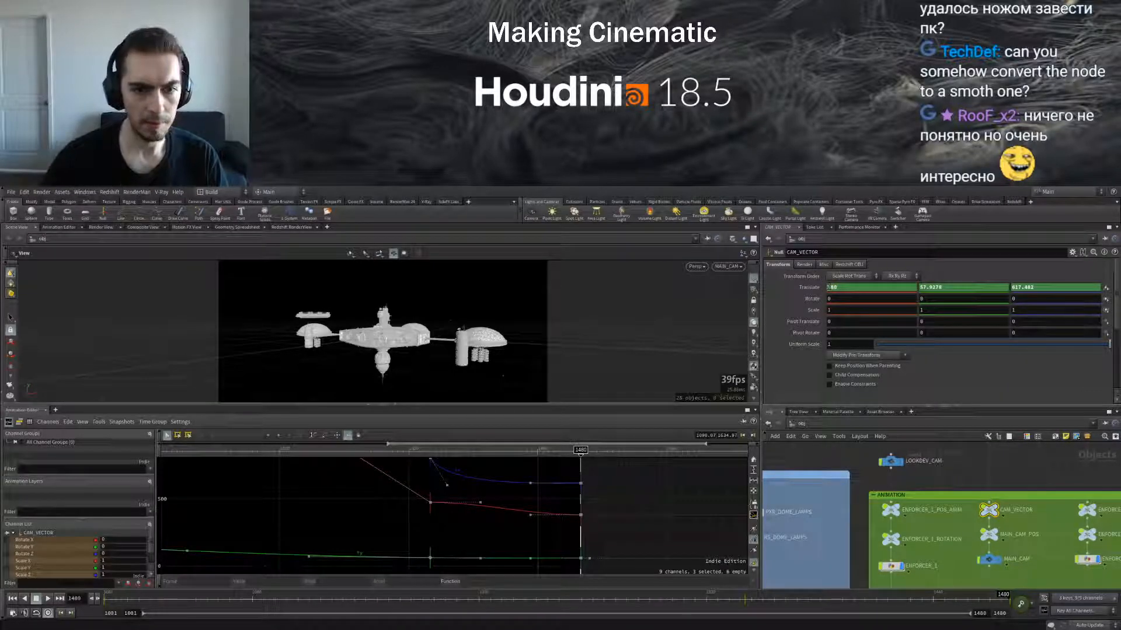
Replay the shot across frame 1340 and pull the Translate X key's outgoing handle down for a smooth ease into the end
{"action": "left_click", "coordinate": [386, 449]}
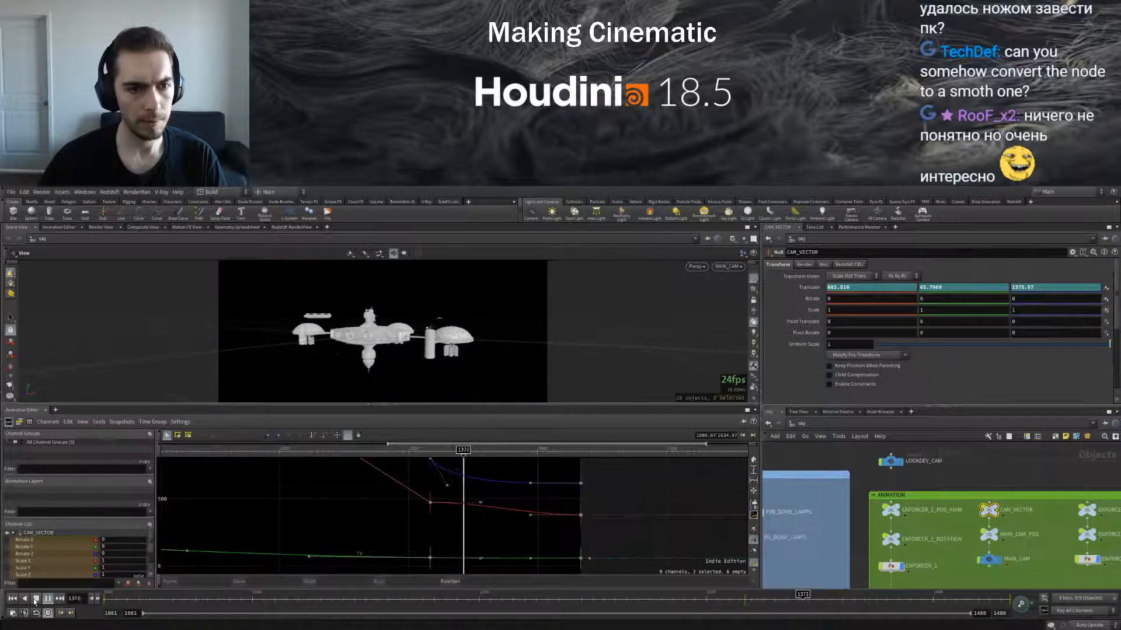
{"action": "left_click", "coordinate": [35, 598]}
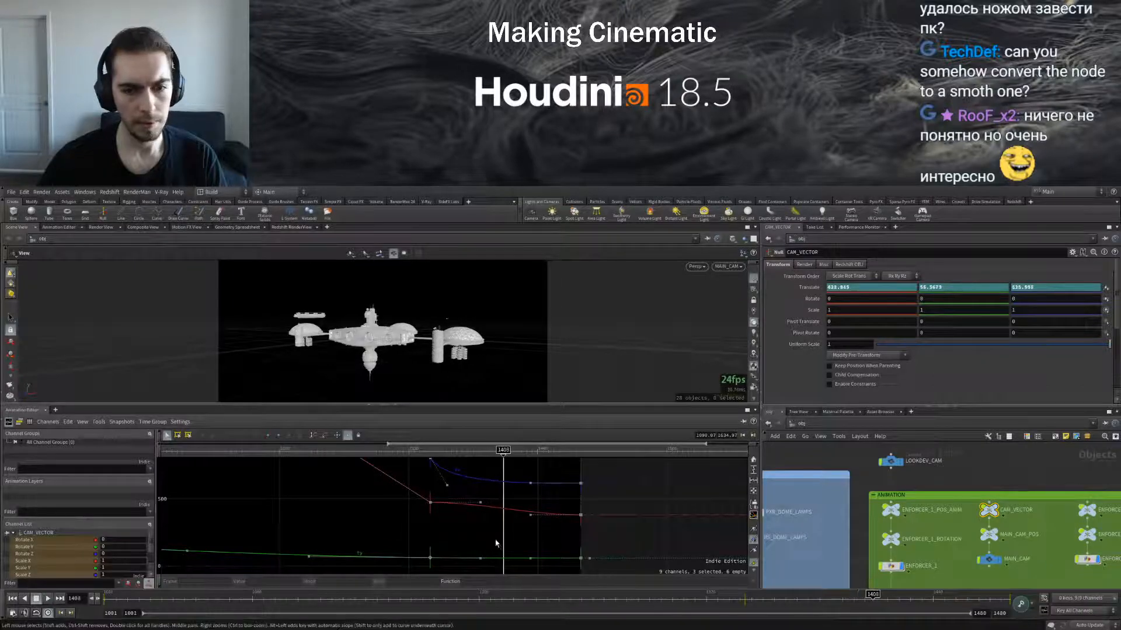
{"action": "left_click_drag", "start_coordinate": [483, 510], "coordinate": [471, 522]}
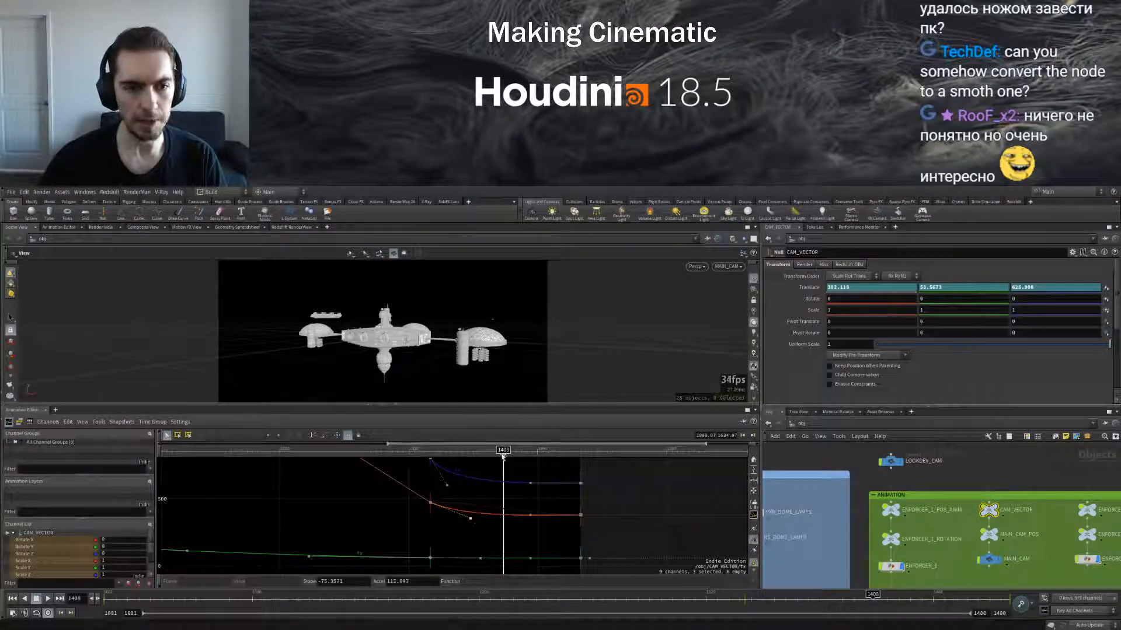
Lower CAM_VECTOR's Translate X slightly at frame 1480 and scrub from about frame 1283 to 1340 to check the move
{"action": "left_click_drag", "start_coordinate": [503, 450], "coordinate": [581, 467]}
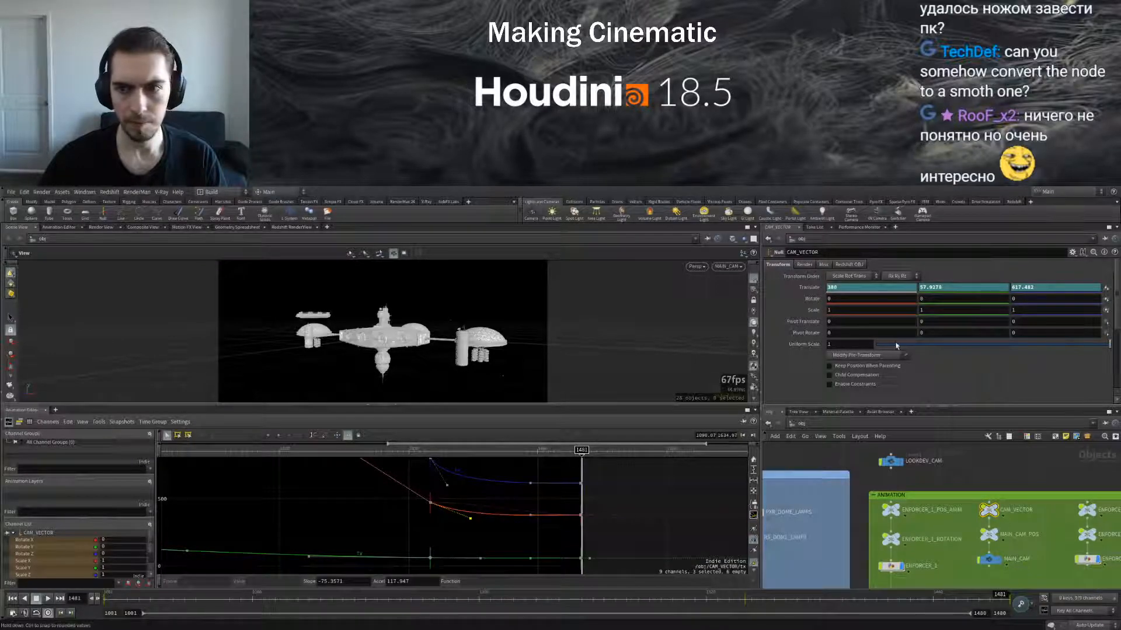
{"action": "left_click", "coordinate": [1009, 600]}
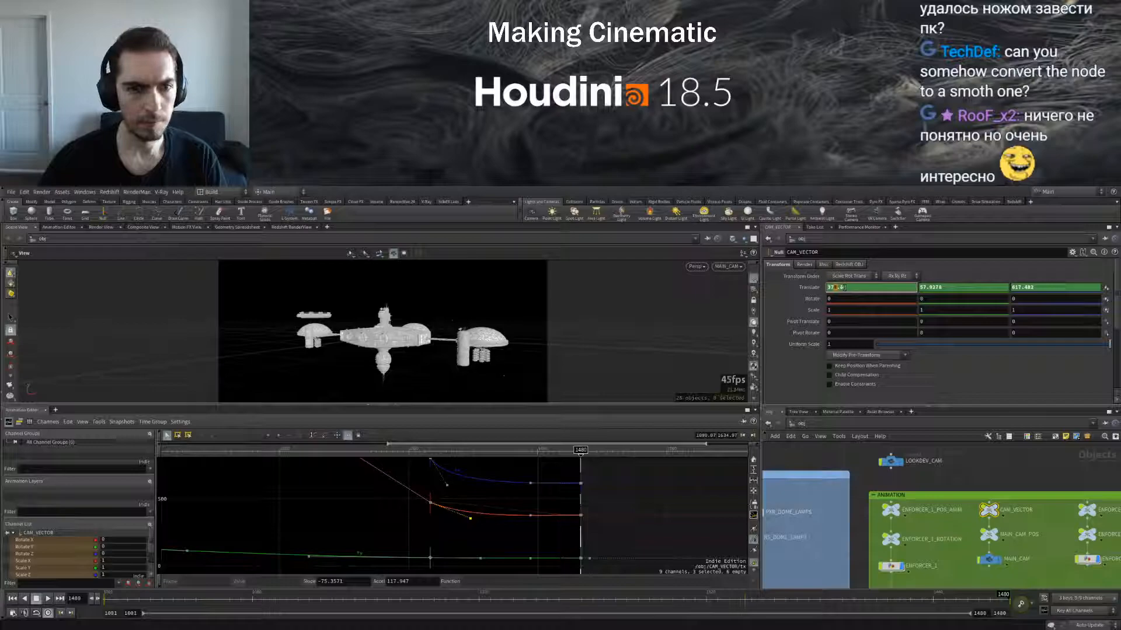
{"action": "type", "text": "5"}
{"action": "key", "text": "Return"}
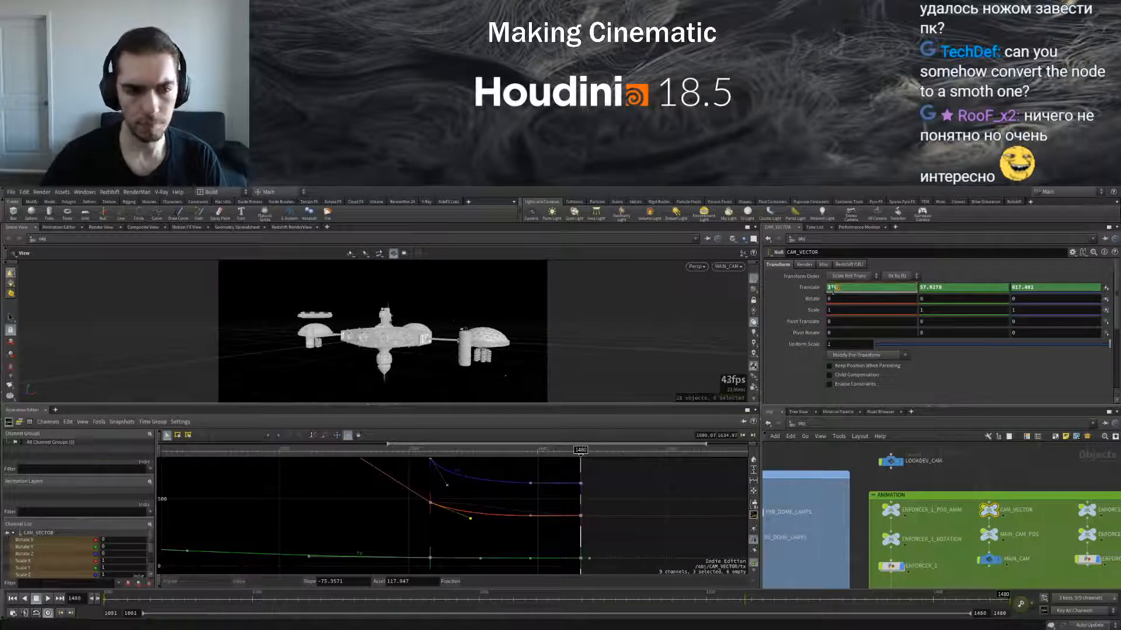
{"action": "left_click_drag", "start_coordinate": [391, 450], "coordinate": [369, 443]}
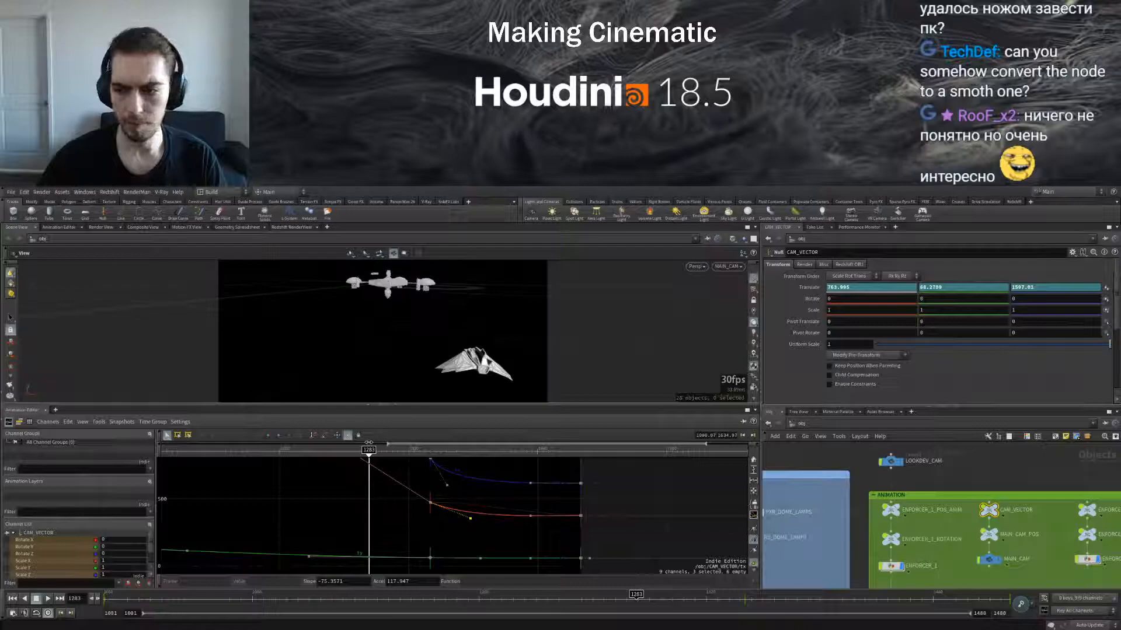
{"action": "left_click_drag", "start_coordinate": [369, 442], "coordinate": [429, 435]}
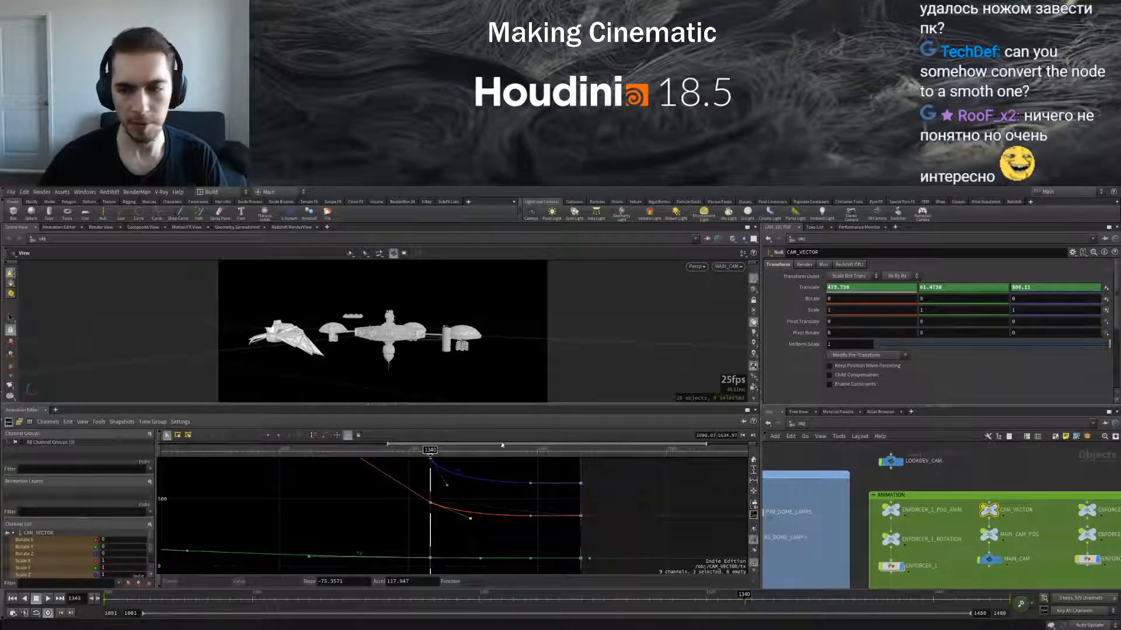
Frame MAIN_CAM_POS's animation curves and scrub the shot before and after frame 1340 to examine the camera motion
{"action": "left_click", "coordinate": [989, 535]}
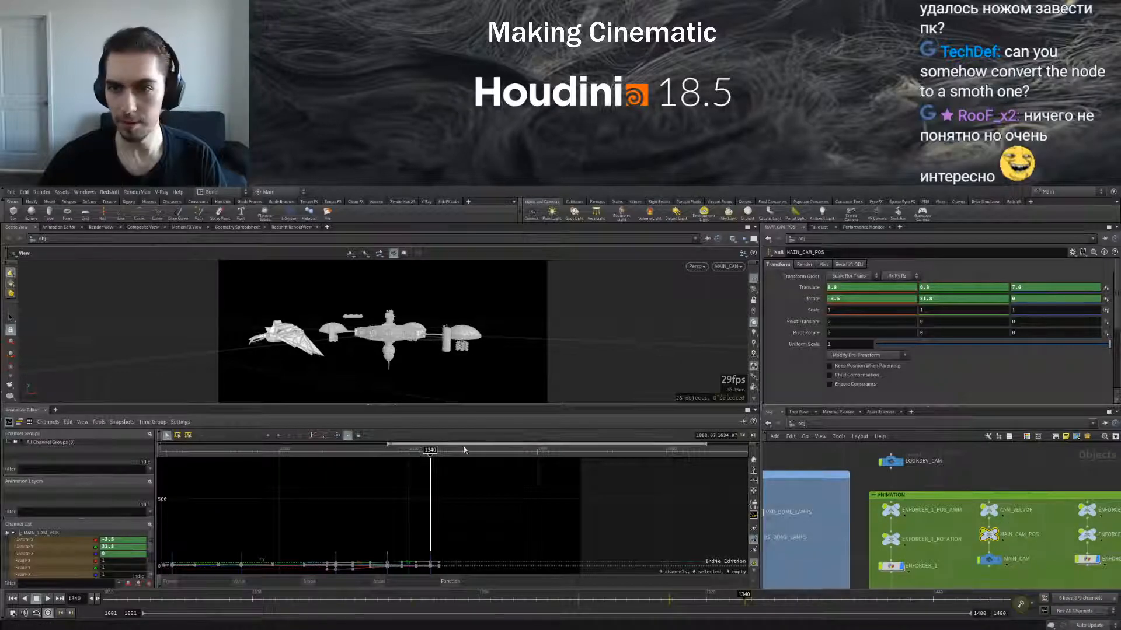
{"action": "key", "text": "h"}
{"action": "left_click_drag", "start_coordinate": [467, 449], "coordinate": [719, 446]}
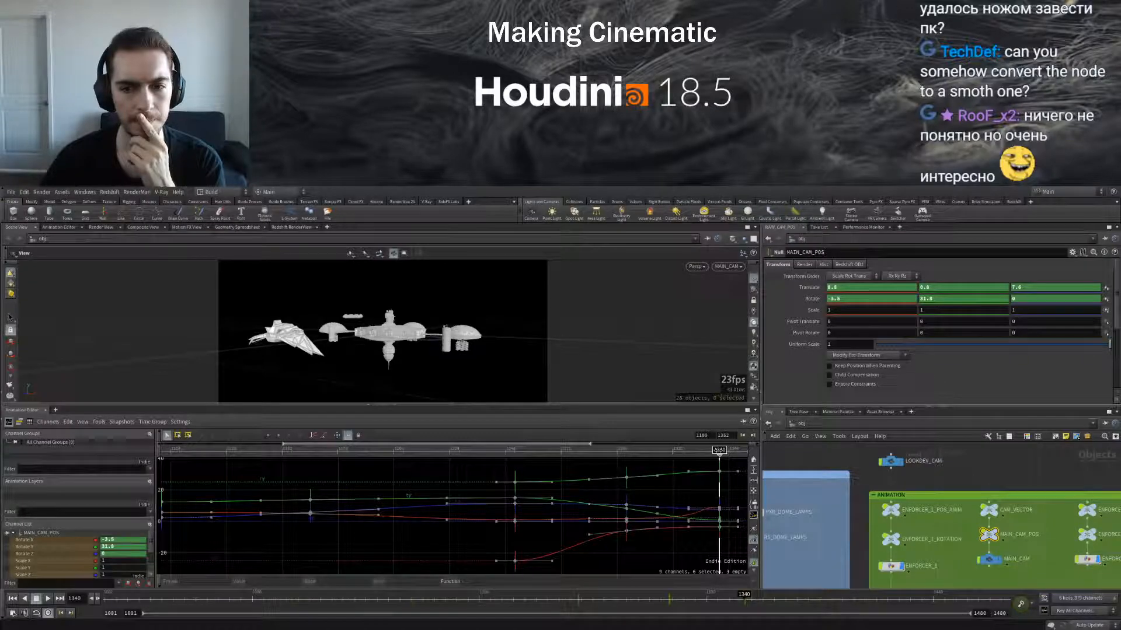
{"action": "mouse_move", "coordinate": [718, 447]}
{"action": "left_mouse_down"}
{"action": "mouse_move", "coordinate": [638, 447]}
{"action": "mouse_move", "coordinate": [726, 446]}
{"action": "left_mouse_up"}
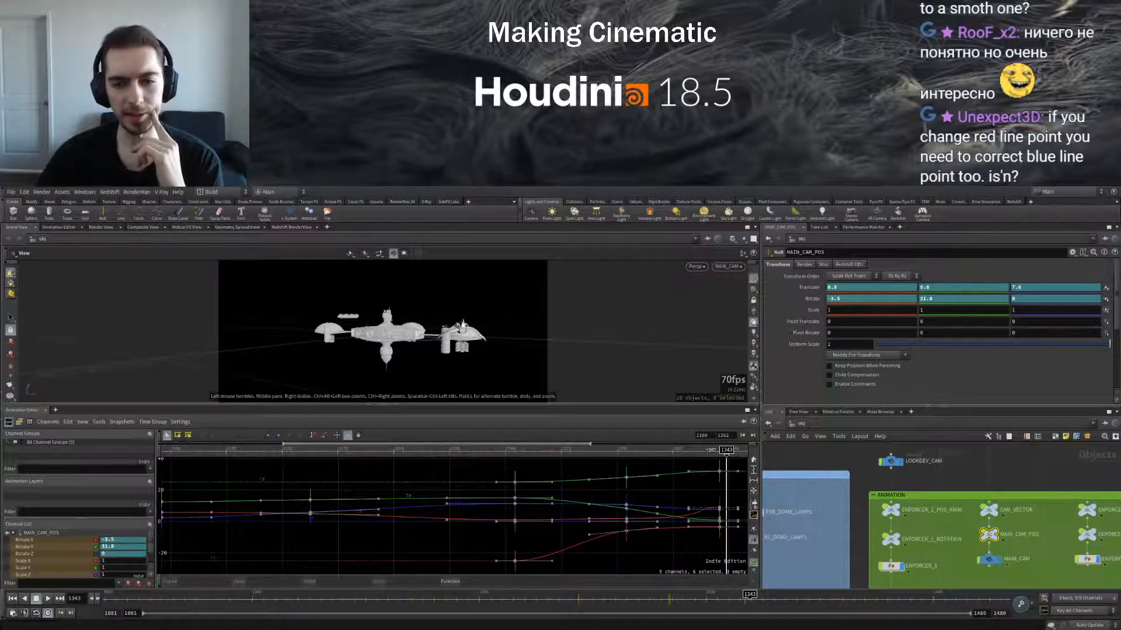
{"action": "left_click_drag", "start_coordinate": [514, 454], "coordinate": [740, 450]}
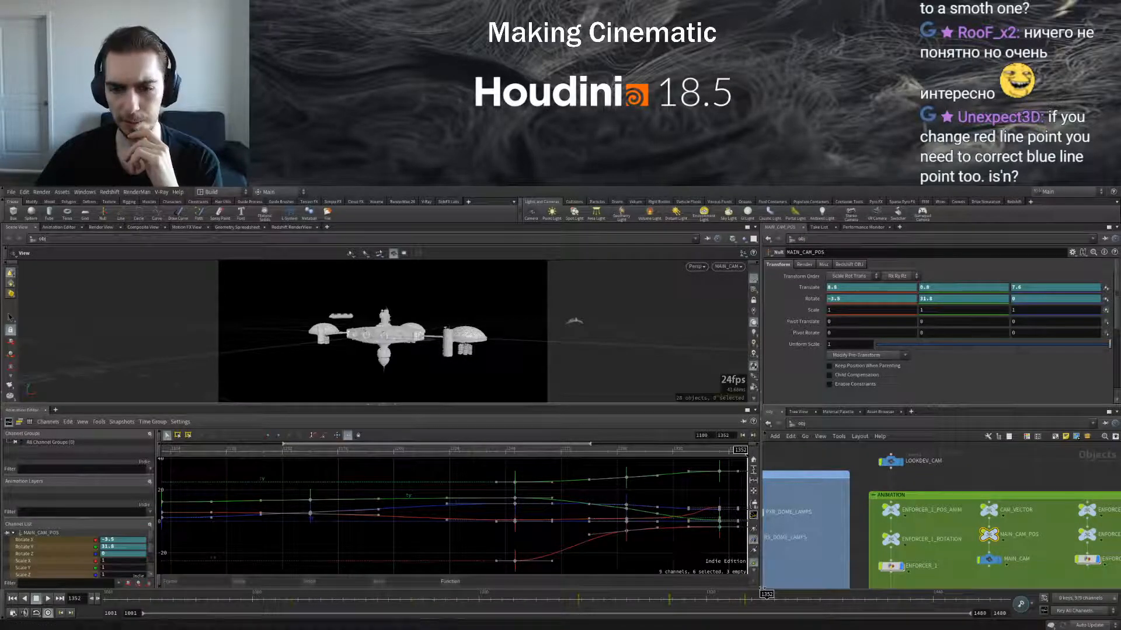
{"action": "left_click", "coordinate": [627, 450]}
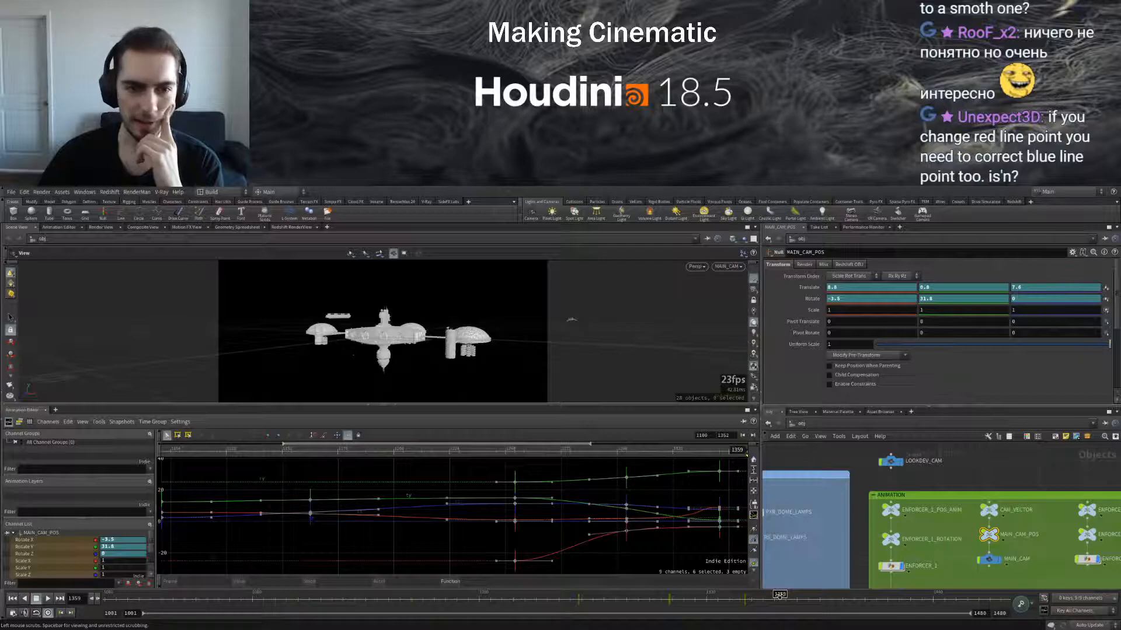
{"action": "left_click_drag", "start_coordinate": [779, 595], "coordinate": [808, 594]}
{"action": "left_click_drag", "start_coordinate": [878, 595], "coordinate": [979, 595]}
{"action": "left_click_drag", "start_coordinate": [864, 585], "coordinate": [644, 525]}
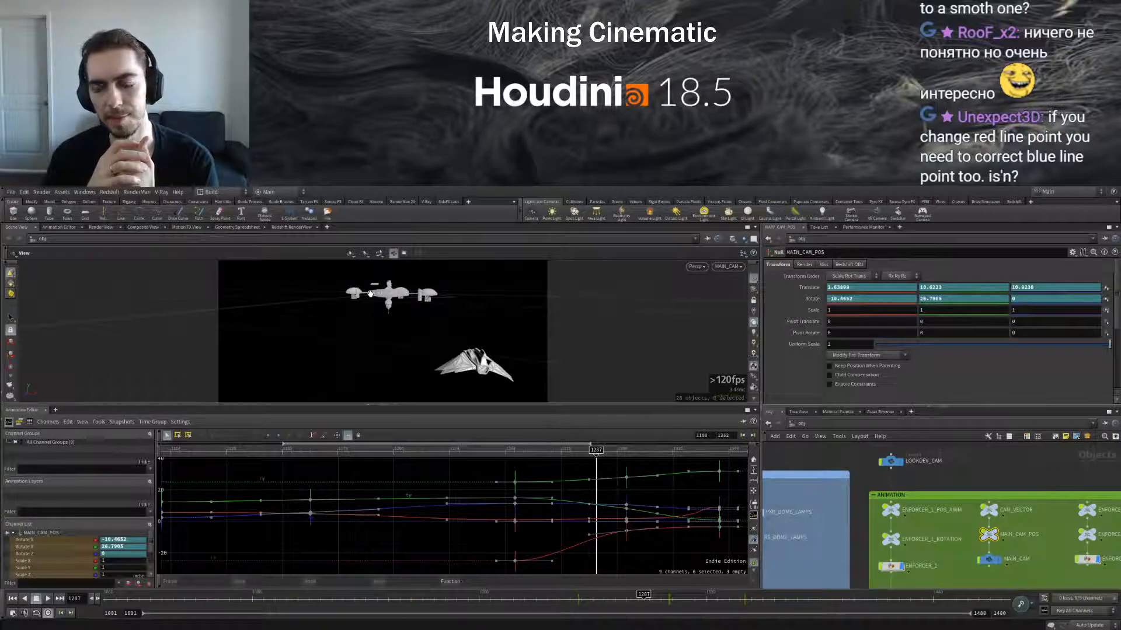
Move the MAIN_CAM_POS null up out of the ANIMATION box and detach it from MAIN_CAM
{"action": "middle_click_drag", "start_coordinate": [973, 565], "coordinate": [952, 564]}
{"action": "left_click_drag", "start_coordinate": [1008, 546], "coordinate": [973, 465]}
{"action": "middle_click_drag", "start_coordinate": [1029, 470], "coordinate": [1023, 441]}
{"action": "left_click_drag", "start_coordinate": [963, 525], "coordinate": [963, 547]}
Add a Null as MAIN_CAM's parent and connect ENFORCER_1 to its input
{"action": "left_click", "coordinate": [970, 524]}
{"action": "key", "text": "Tab"}
{"action": "type", "text": "null"}
{"action": "key", "text": "Return"}
{"action": "left_click", "coordinate": [970, 524]}
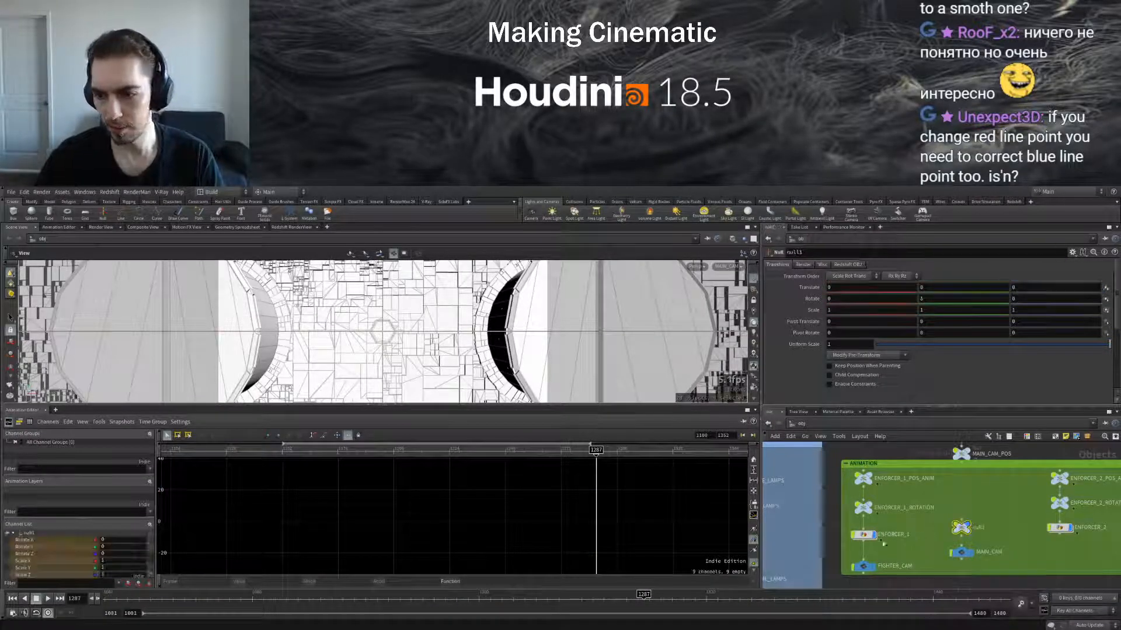
{"action": "left_click_drag", "start_coordinate": [864, 542], "coordinate": [962, 546]}
{"action": "middle_click_drag", "start_coordinate": [1013, 547], "coordinate": [1010, 526]}
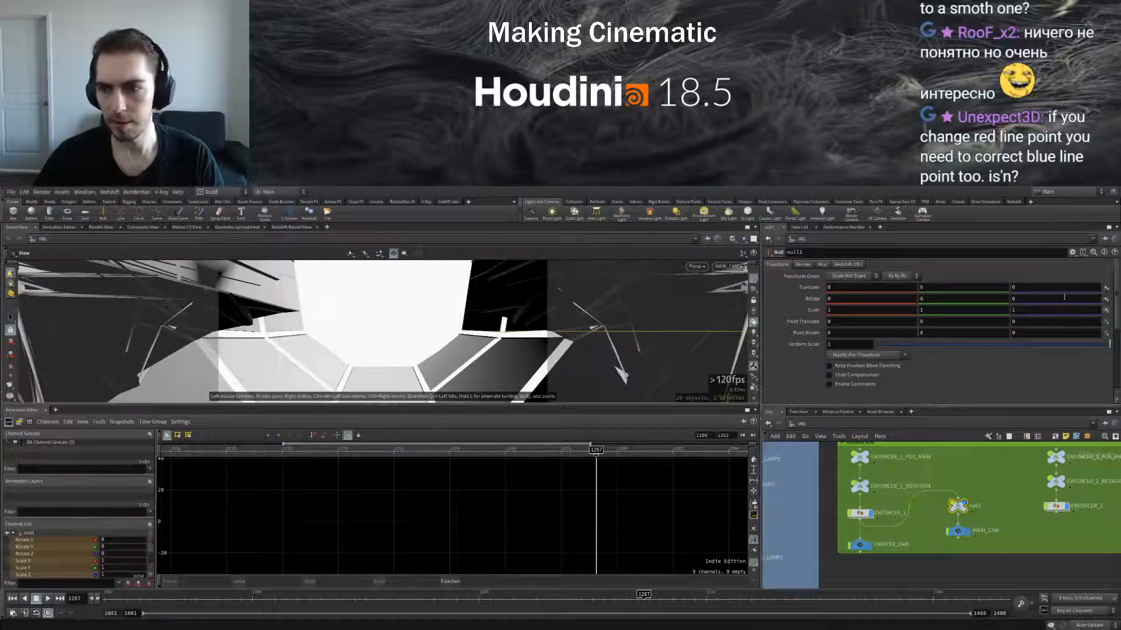
Set the new null's Translate Z to 5.5 and its Rotate Y to 180
{"action": "scroll", "coordinate": [1027, 287], "scroll_direction": "down", "scroll_amount": 10}
{"action": "scroll", "coordinate": [1027, 288], "scroll_direction": "up", "scroll_amount": 12}
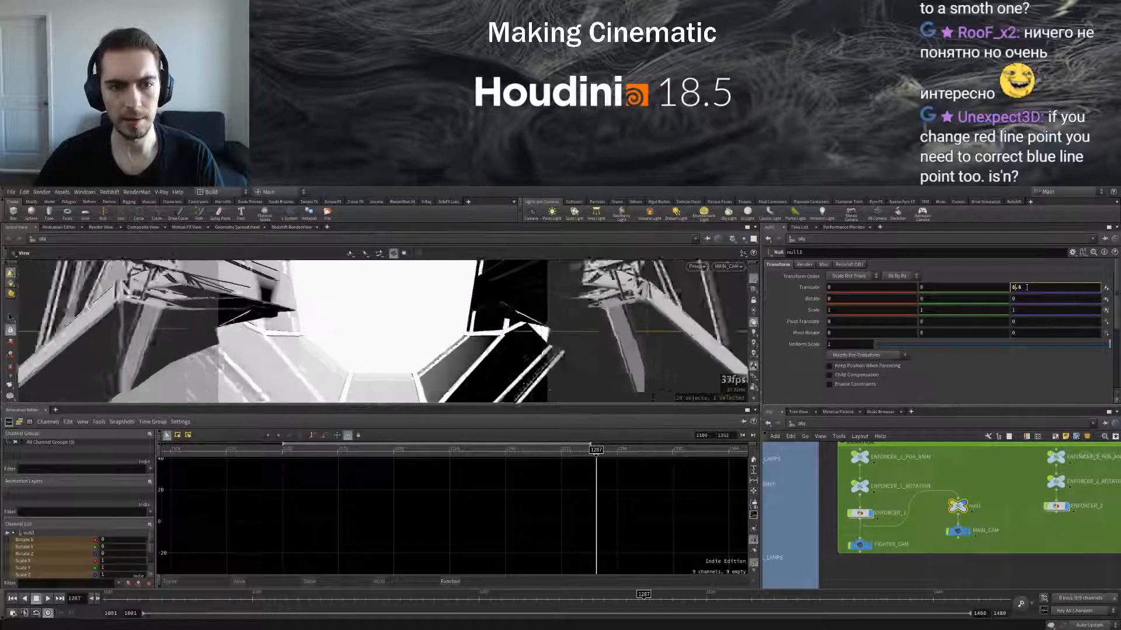
{"action": "scroll", "coordinate": [1026, 288], "scroll_direction": "up", "scroll_amount": 3}
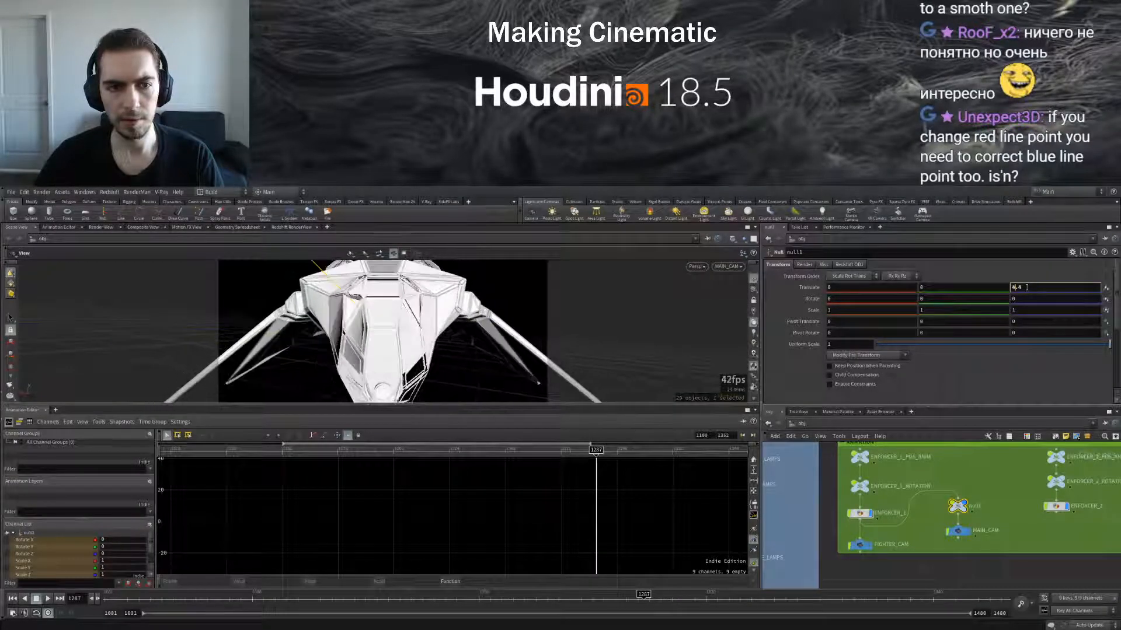
{"action": "scroll", "coordinate": [1027, 287], "scroll_direction": "up", "scroll_amount": 1}
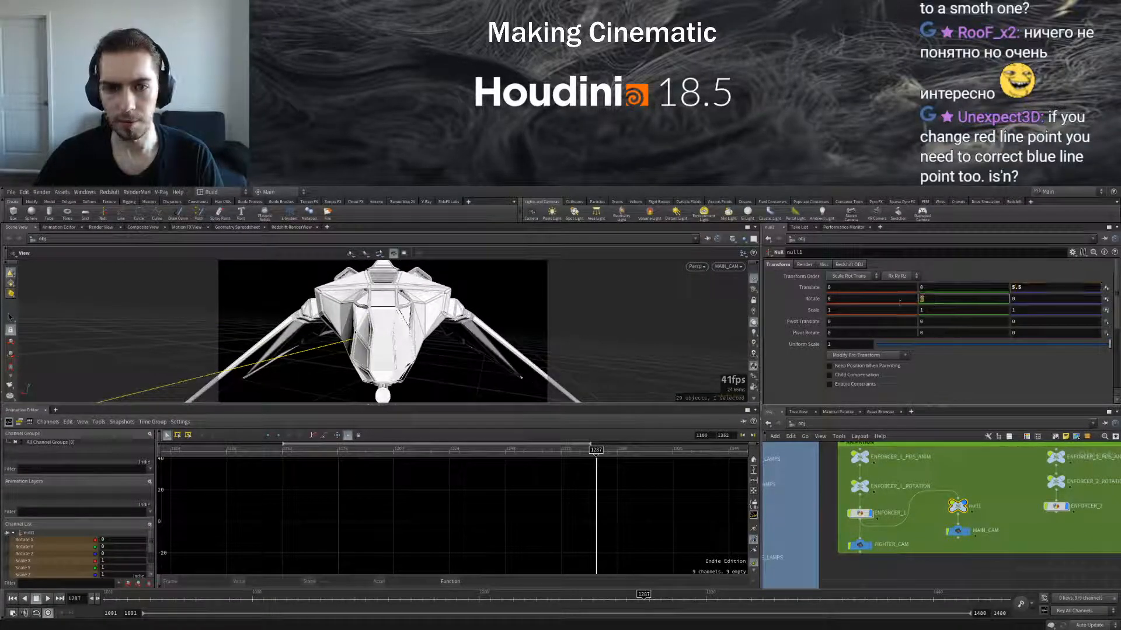
{"action": "key", "text": "Return"}
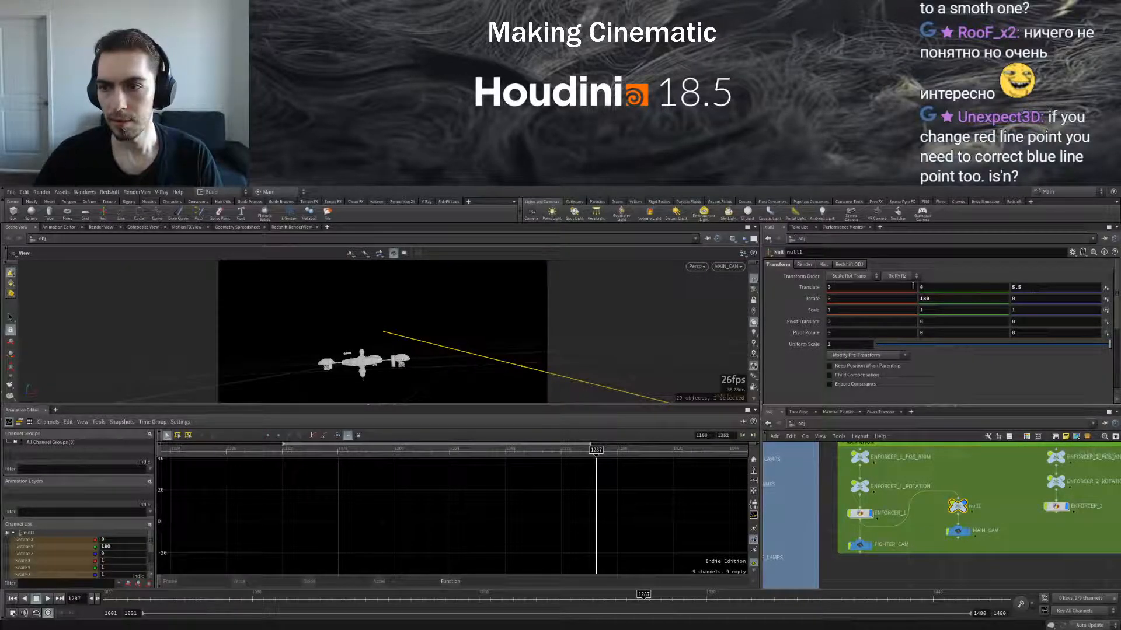
Raise the null to Translate Y 3.5 and tilt it with Rotate X at -15
{"action": "double_click", "coordinate": [939, 287]}
{"action": "type", "text": "3.5"}
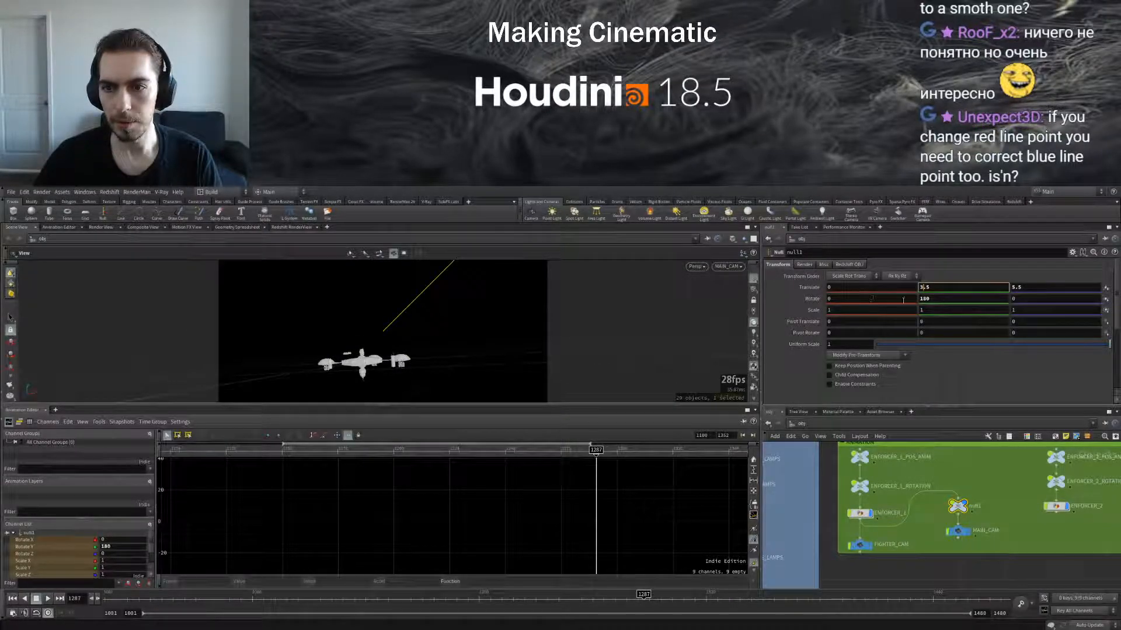
{"action": "middle_click_drag", "start_coordinate": [887, 300], "coordinate": [739, 301]}
{"action": "type", "text": "-15"}
{"action": "key", "text": "Return"}
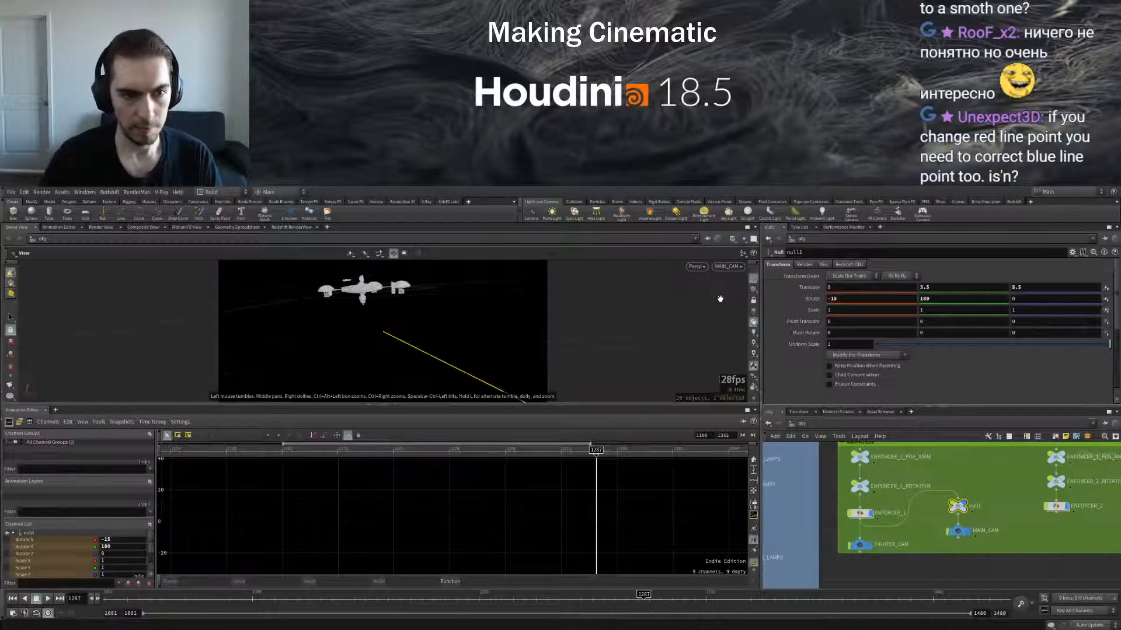
Lower the null to Translate Y -1.2 and bring its Translate Z down to 0
{"action": "scroll", "coordinate": [1036, 288], "scroll_direction": "down", "scroll_amount": 20}
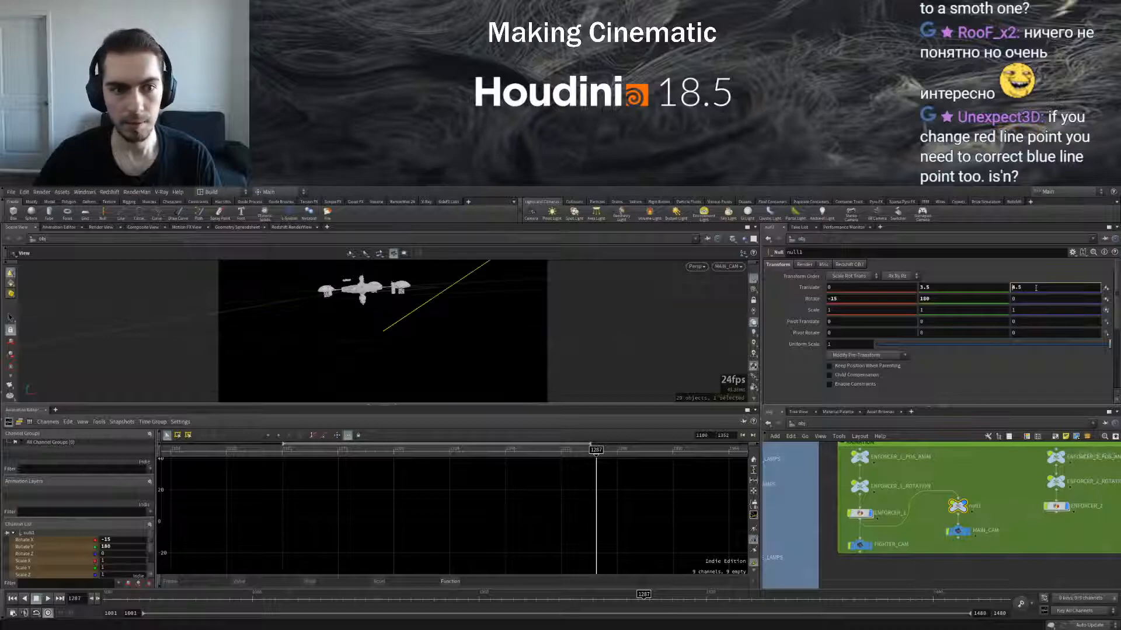
{"action": "left_click", "coordinate": [942, 286]}
{"action": "scroll", "coordinate": [942, 285], "scroll_direction": "down", "scroll_amount": 5}
{"action": "scroll", "coordinate": [942, 285], "scroll_direction": "down", "scroll_amount": 20}
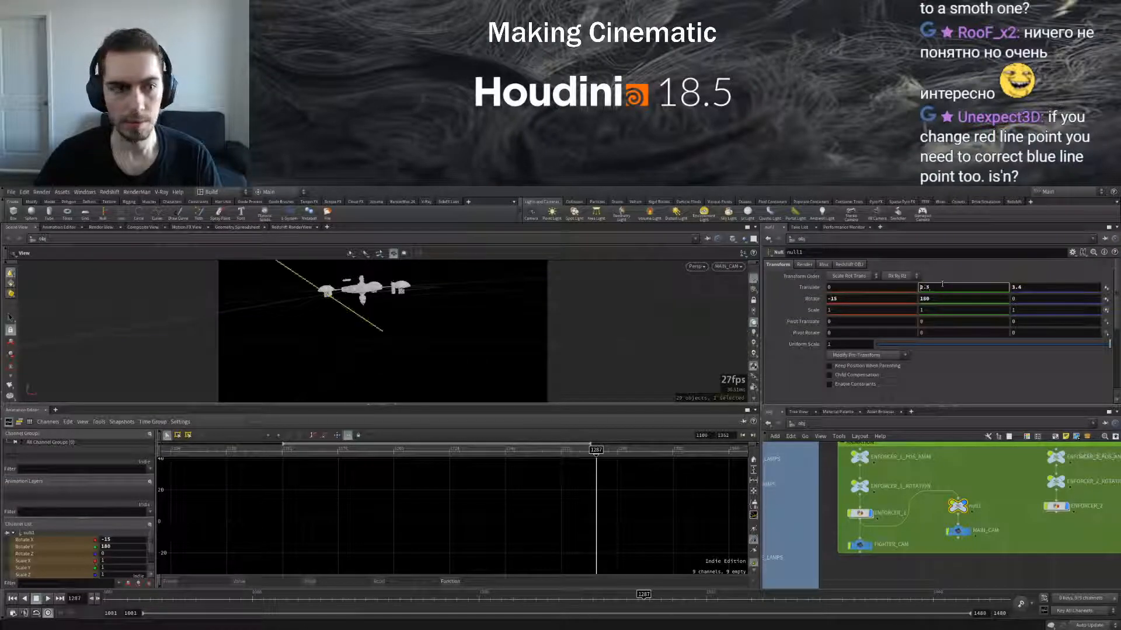
{"action": "scroll", "coordinate": [942, 285], "scroll_direction": "down", "scroll_amount": 5}
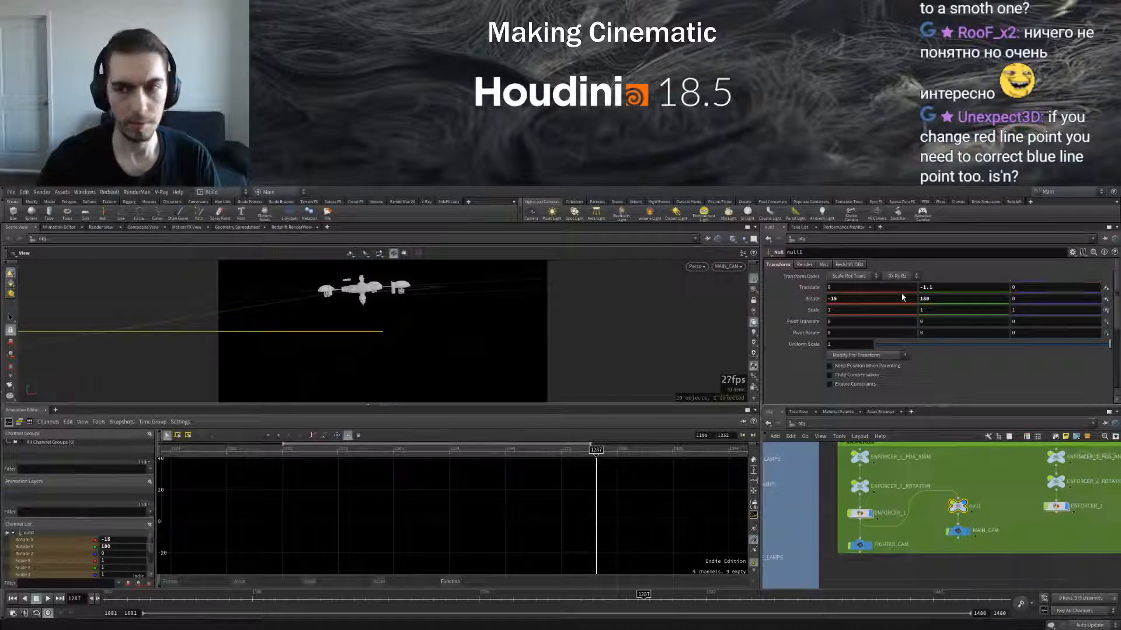
{"action": "scroll", "coordinate": [954, 289], "scroll_direction": "down", "scroll_amount": 3}
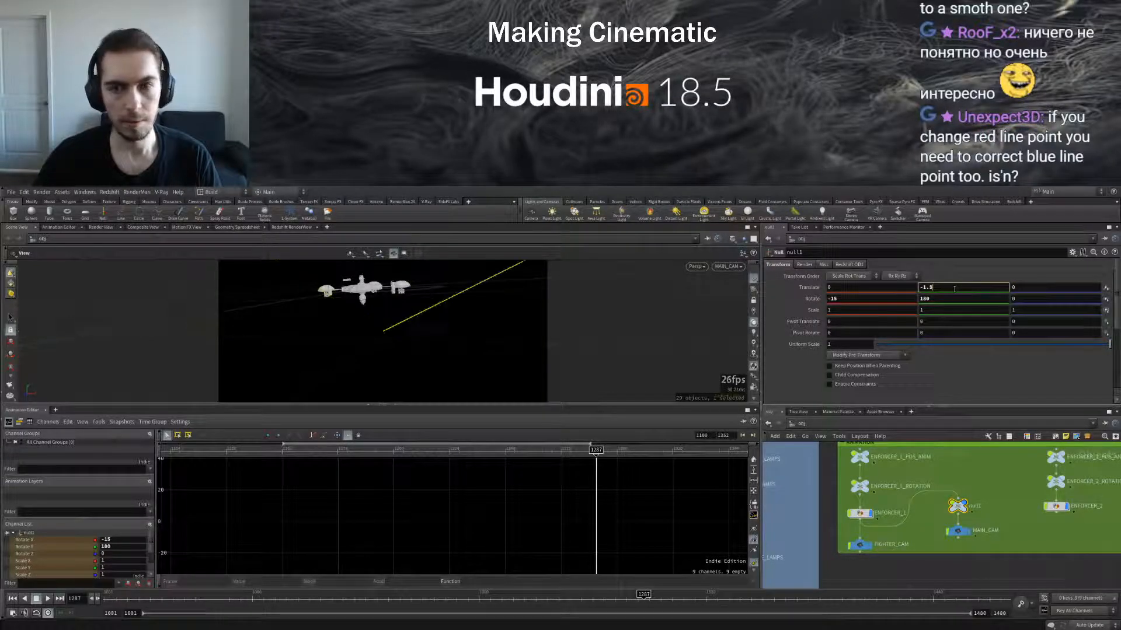
{"action": "scroll", "coordinate": [955, 288], "scroll_direction": "up", "scroll_amount": 3}
Place the null behind and above the ENFORCER_1 ship with Translate Y 6.1 and Translate Z -17.3
{"action": "scroll", "coordinate": [1036, 288], "scroll_direction": "down", "scroll_amount": 20}
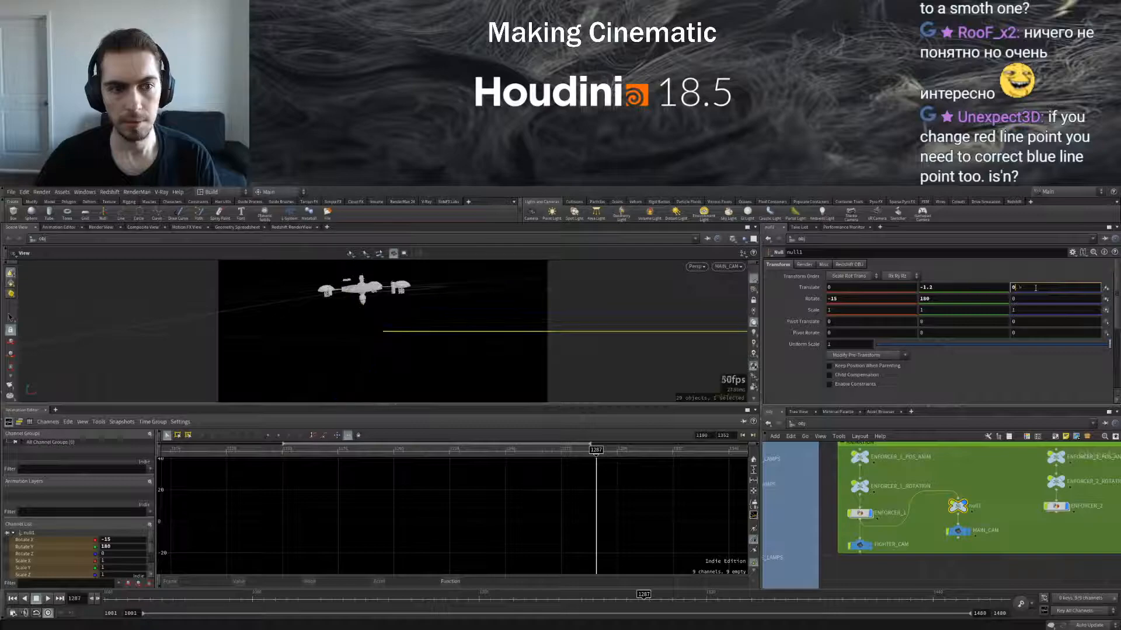
{"action": "scroll", "coordinate": [1036, 288], "scroll_direction": "down", "scroll_amount": 20}
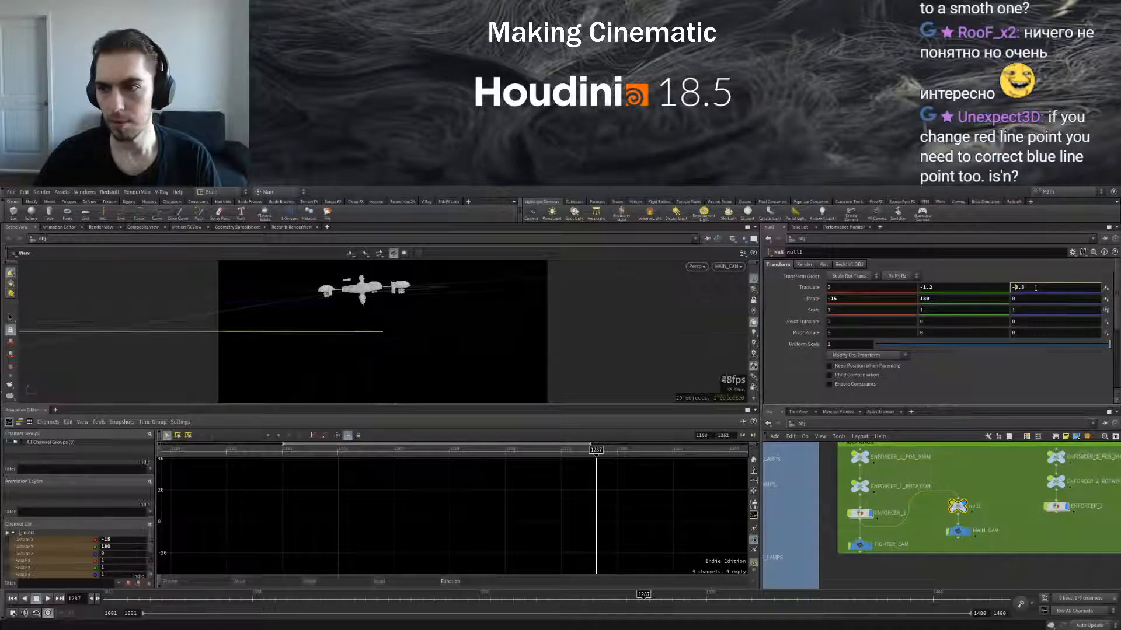
{"action": "scroll", "coordinate": [1036, 288], "scroll_direction": "down", "scroll_amount": 20}
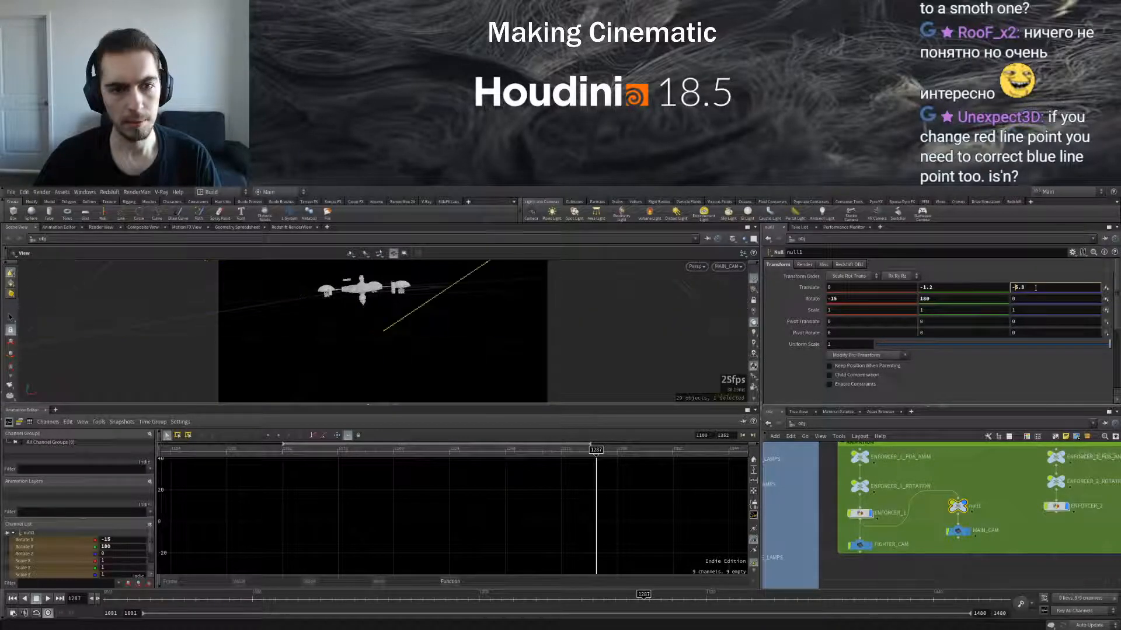
{"action": "scroll", "coordinate": [1036, 288], "scroll_direction": "down", "scroll_amount": 15}
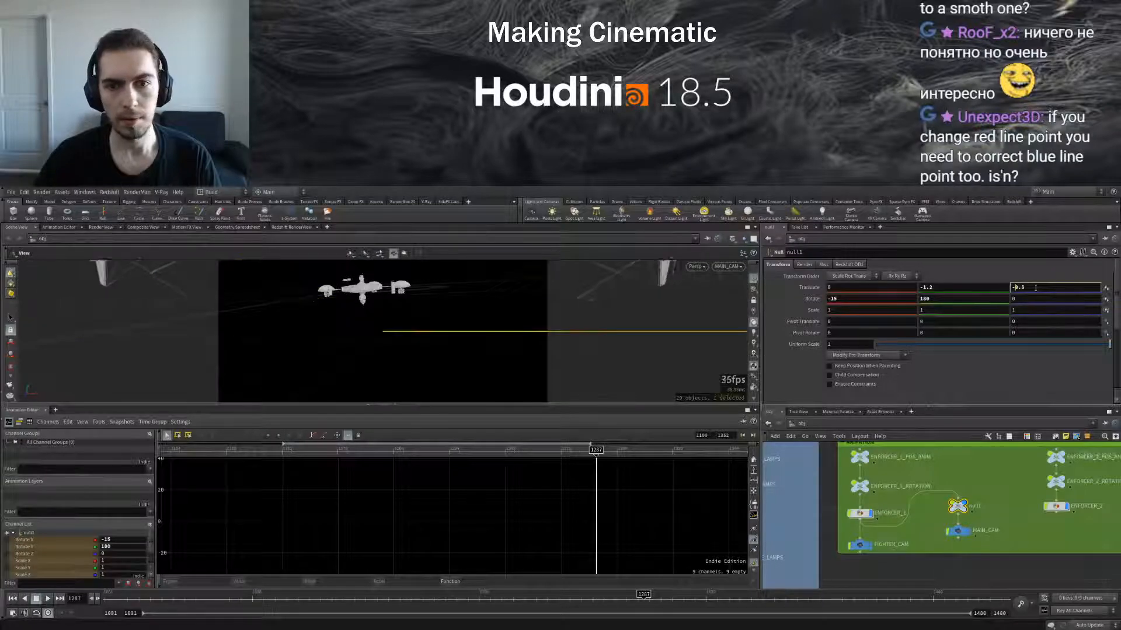
{"action": "scroll", "coordinate": [987, 287], "scroll_direction": "down", "scroll_amount": 20}
{"action": "scroll", "coordinate": [987, 288], "scroll_direction": "up", "scroll_amount": 20}
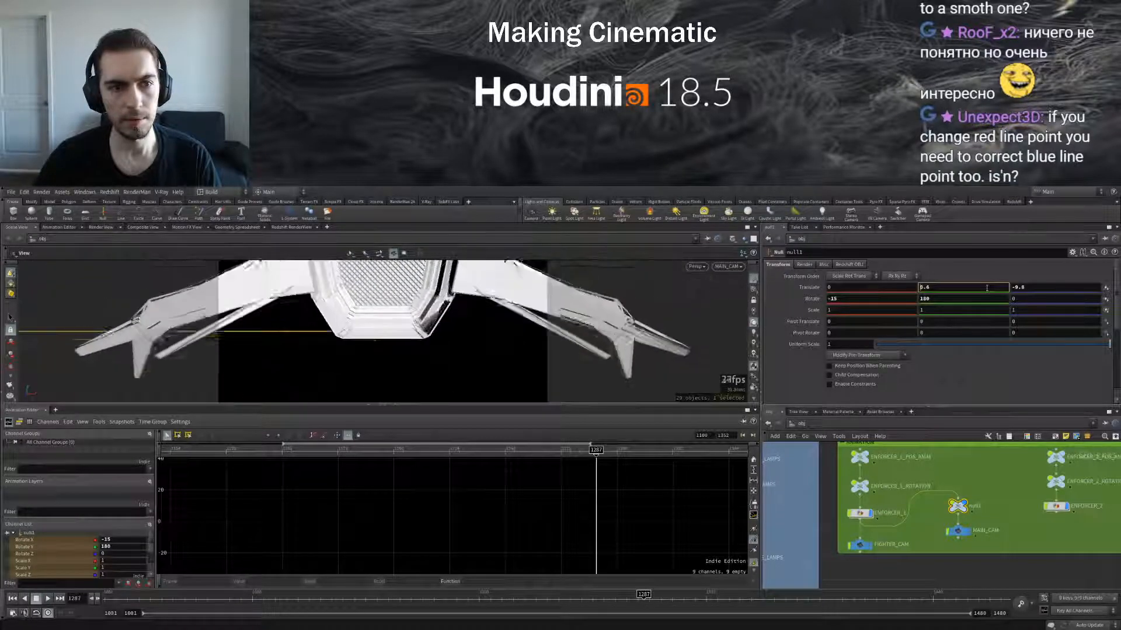
{"action": "scroll", "coordinate": [986, 288], "scroll_direction": "up", "scroll_amount": 10}
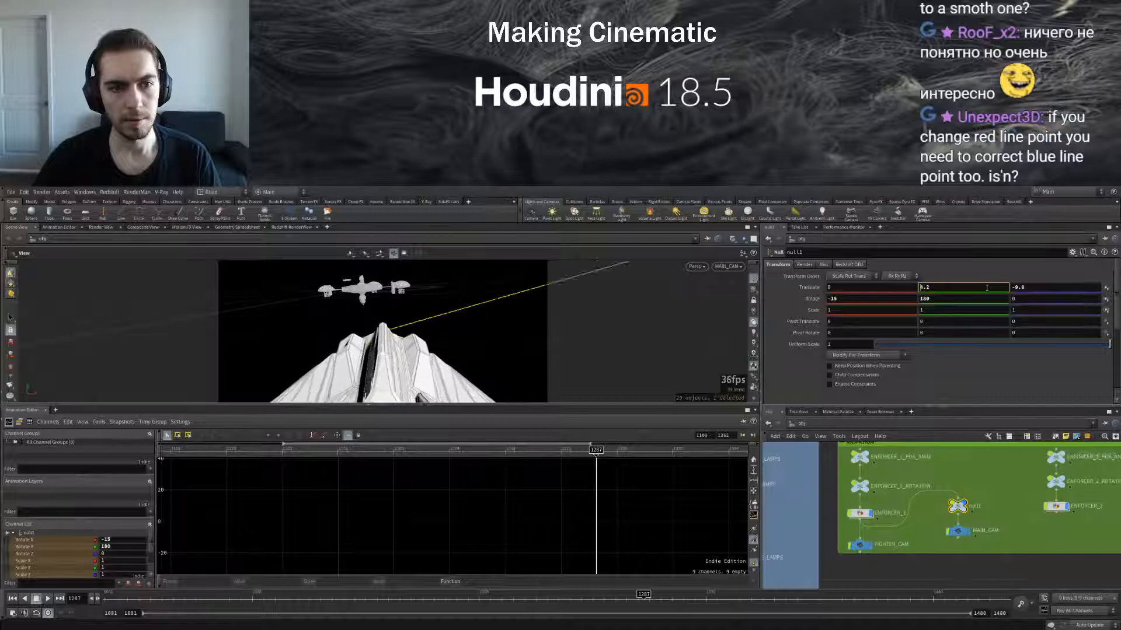
{"action": "scroll", "coordinate": [1048, 286], "scroll_direction": "down", "scroll_amount": 3}
{"action": "scroll", "coordinate": [1048, 286], "scroll_direction": "down", "scroll_amount": 20}
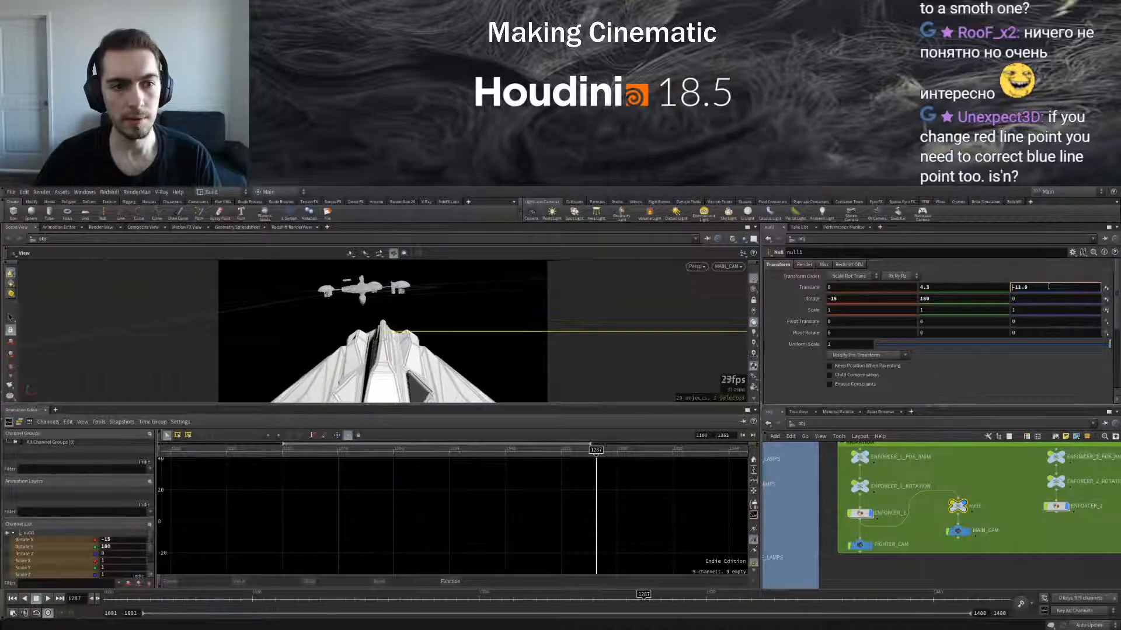
{"action": "scroll", "coordinate": [1048, 287], "scroll_direction": "down", "scroll_amount": 16}
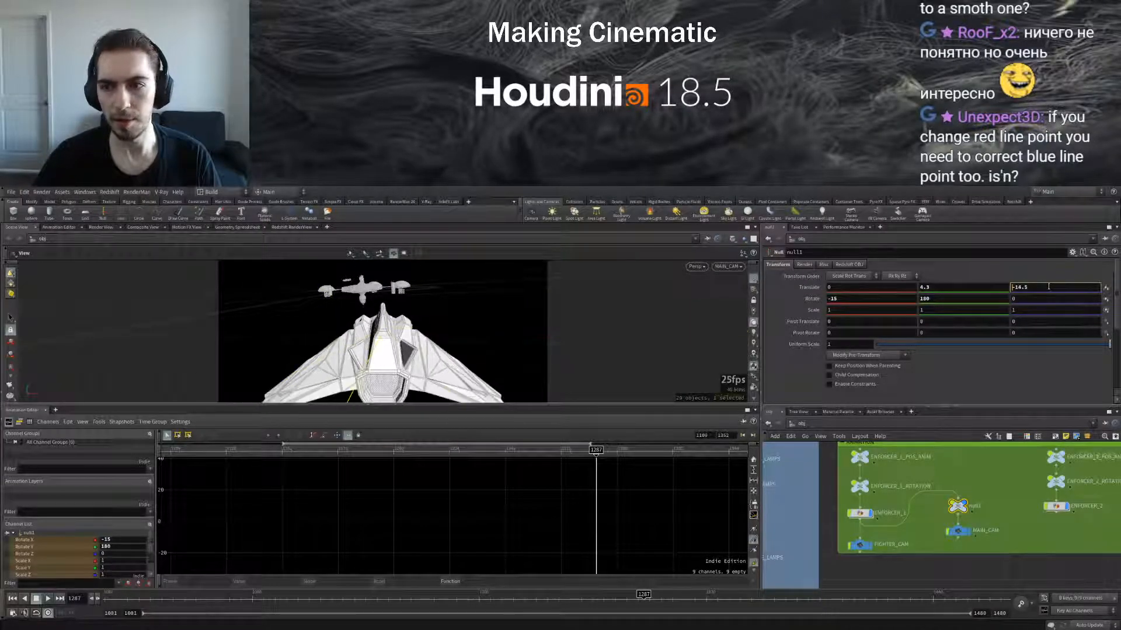
{"action": "scroll", "coordinate": [960, 291], "scroll_direction": "down", "scroll_amount": 5}
{"action": "scroll", "coordinate": [959, 292], "scroll_direction": "up", "scroll_amount": 20}
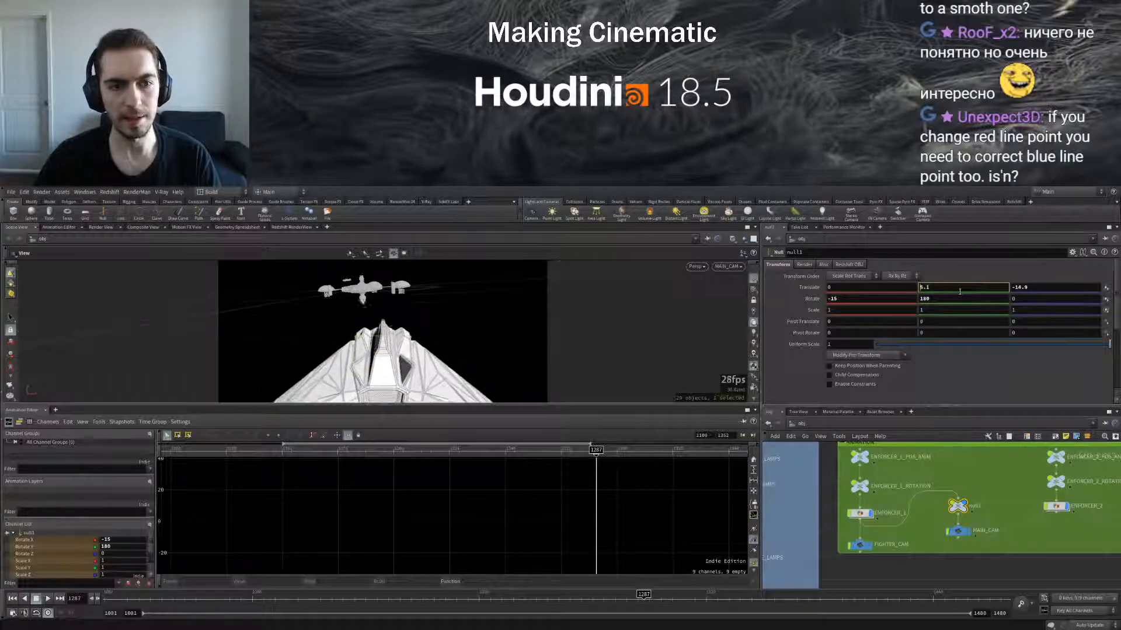
{"action": "scroll", "coordinate": [1034, 286], "scroll_direction": "down", "scroll_amount": 20}
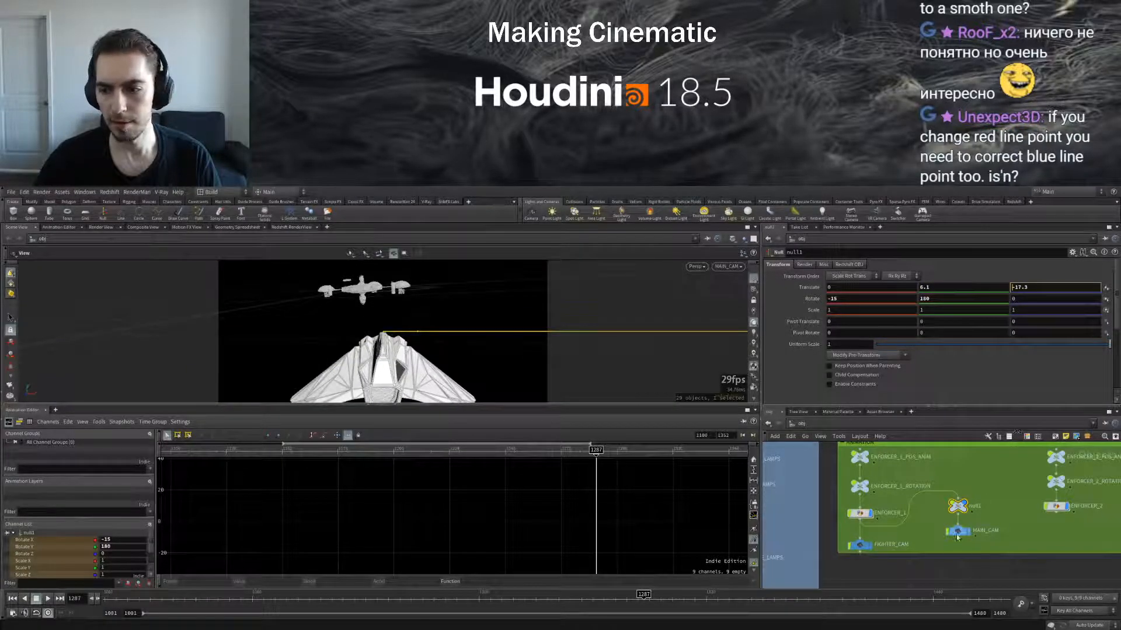
Select MAIN_CAM and inspect its view and transform parameters
{"action": "left_click", "coordinate": [956, 532]}
{"action": "left_click", "coordinate": [823, 265]}
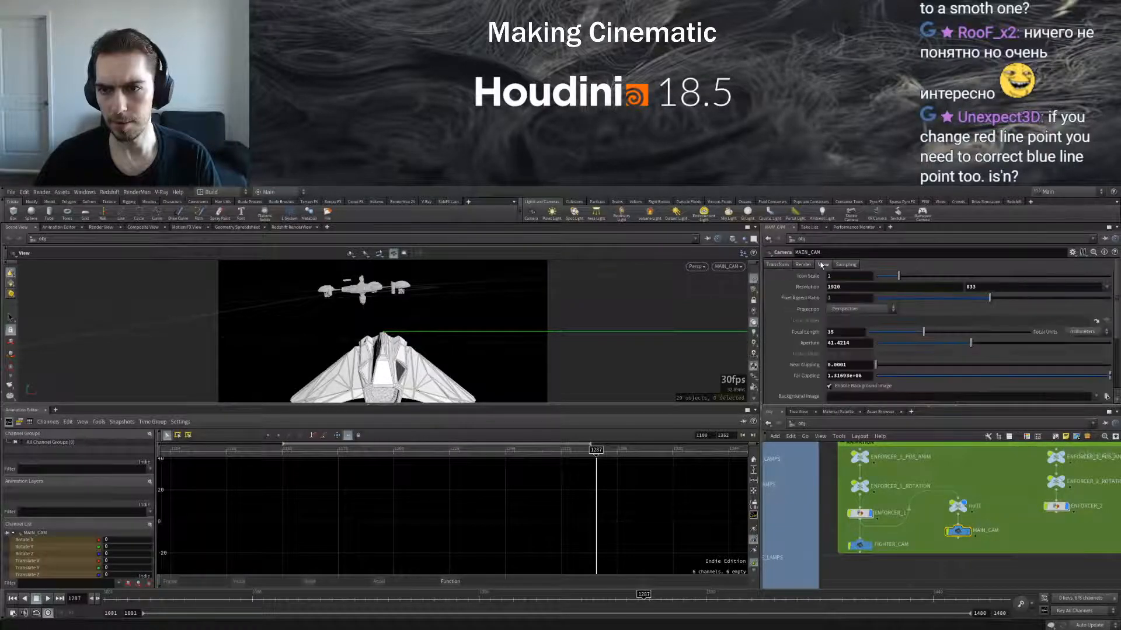
{"action": "left_click", "coordinate": [777, 264]}
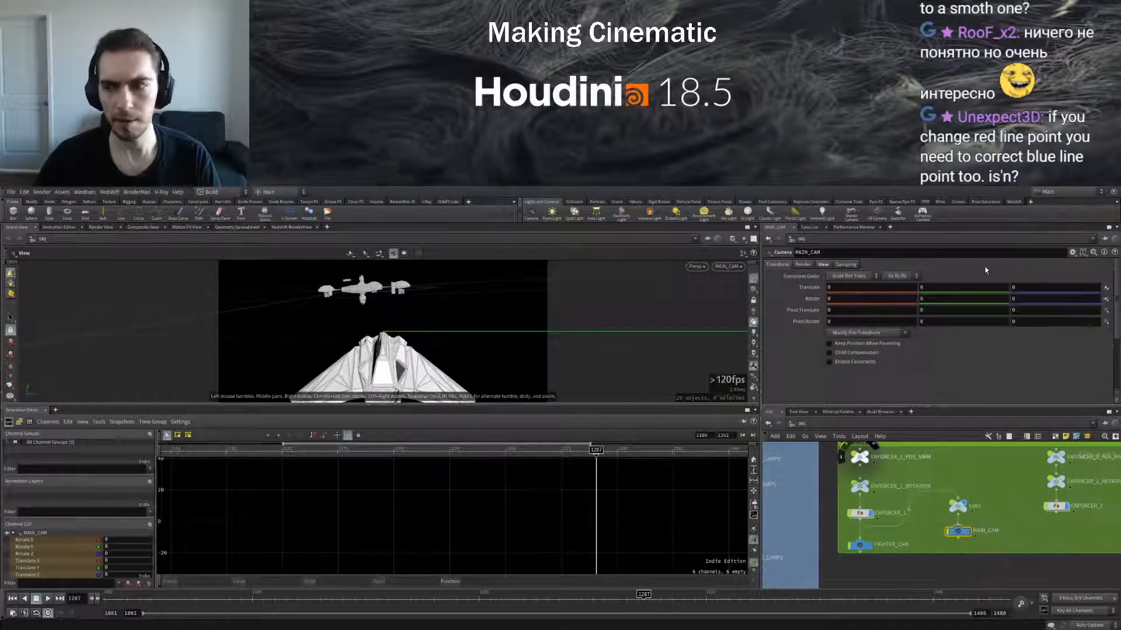
Offset the null1 camera parent to X translation -10 and Z translation -20.8, trying 15 on X first
{"action": "left_click", "coordinate": [957, 506]}
{"action": "left_click", "coordinate": [1042, 287]}
{"action": "scroll", "coordinate": [1042, 288], "scroll_direction": "down", "scroll_amount": 20}
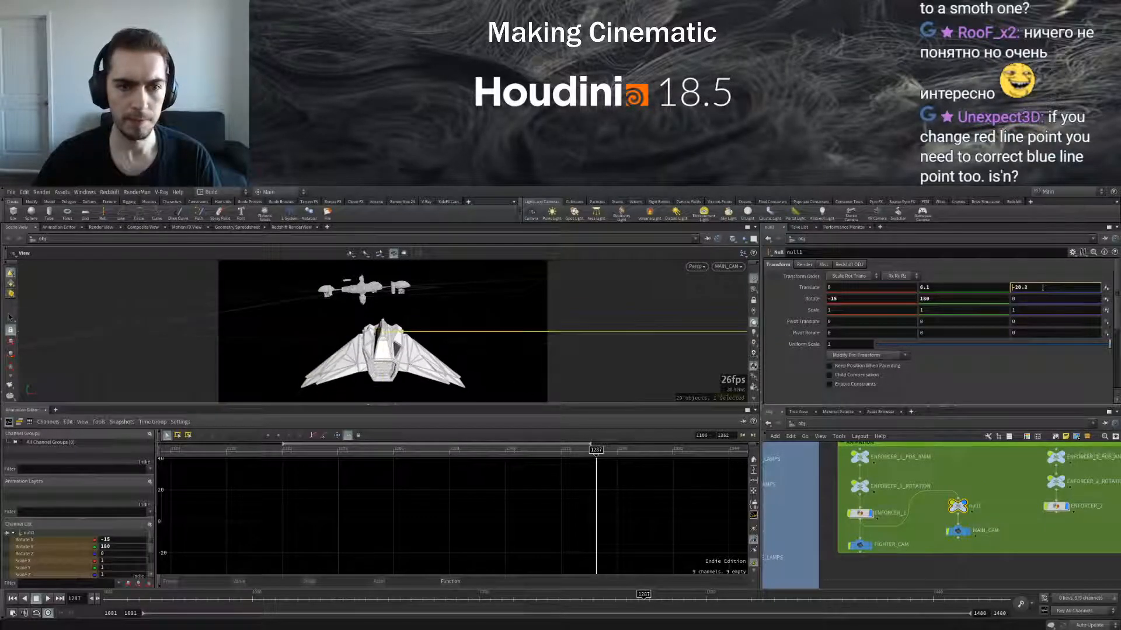
{"action": "scroll", "coordinate": [1043, 288], "scroll_direction": "down", "scroll_amount": 6}
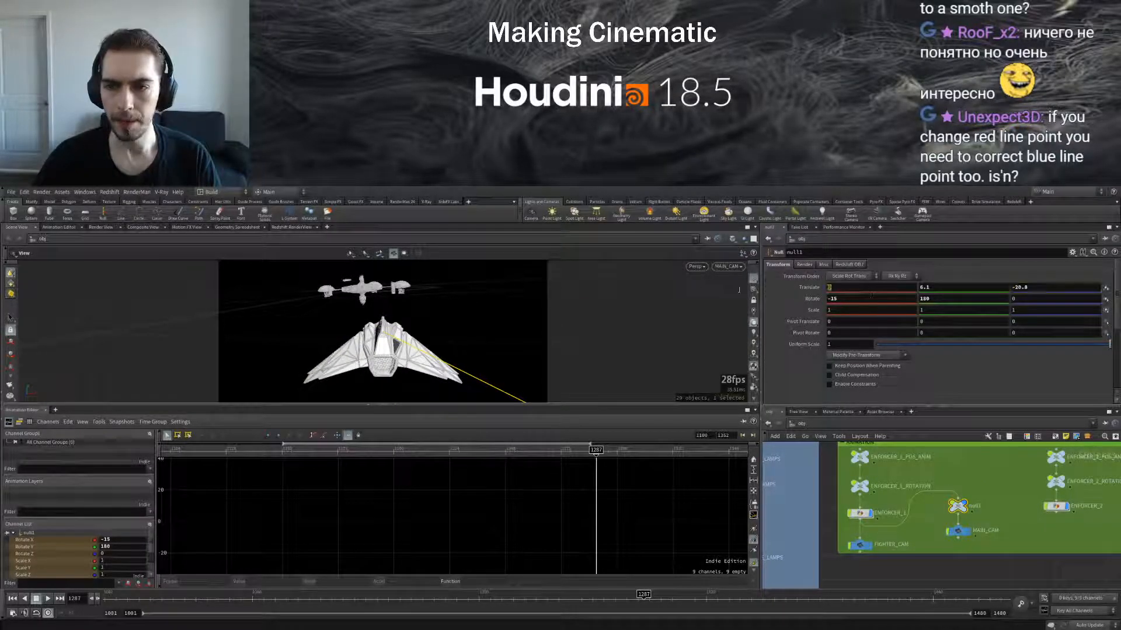
{"action": "type", "text": "15"}
{"action": "key", "text": "Return"}
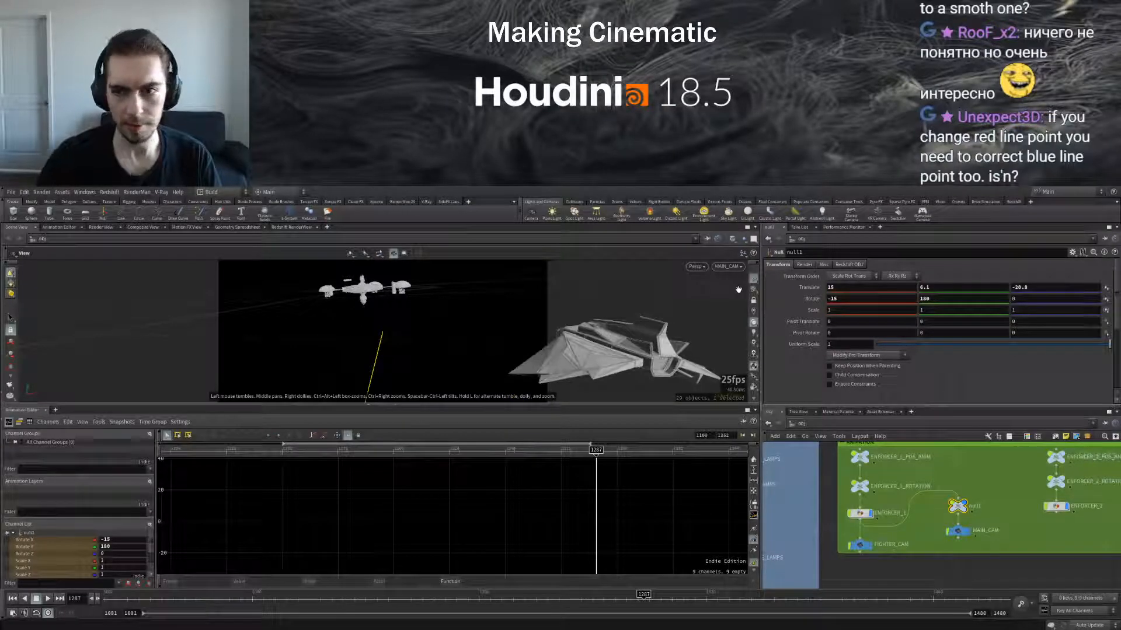
{"action": "left_click_drag", "start_coordinate": [841, 288], "coordinate": [704, 284]}
{"action": "type", "text": "-10"}
{"action": "key", "text": "Return"}
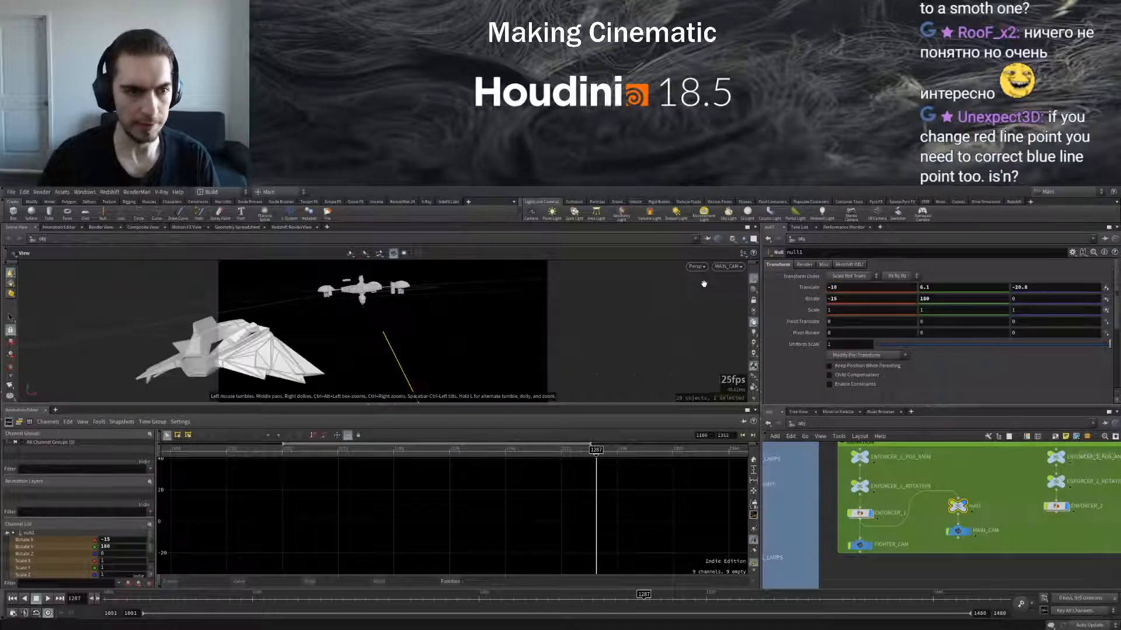
Set null1's Y translation to 10, Z translation to -30 and X rotation to -20
{"action": "middle_click_drag", "start_coordinate": [1040, 289], "coordinate": [976, 287]}
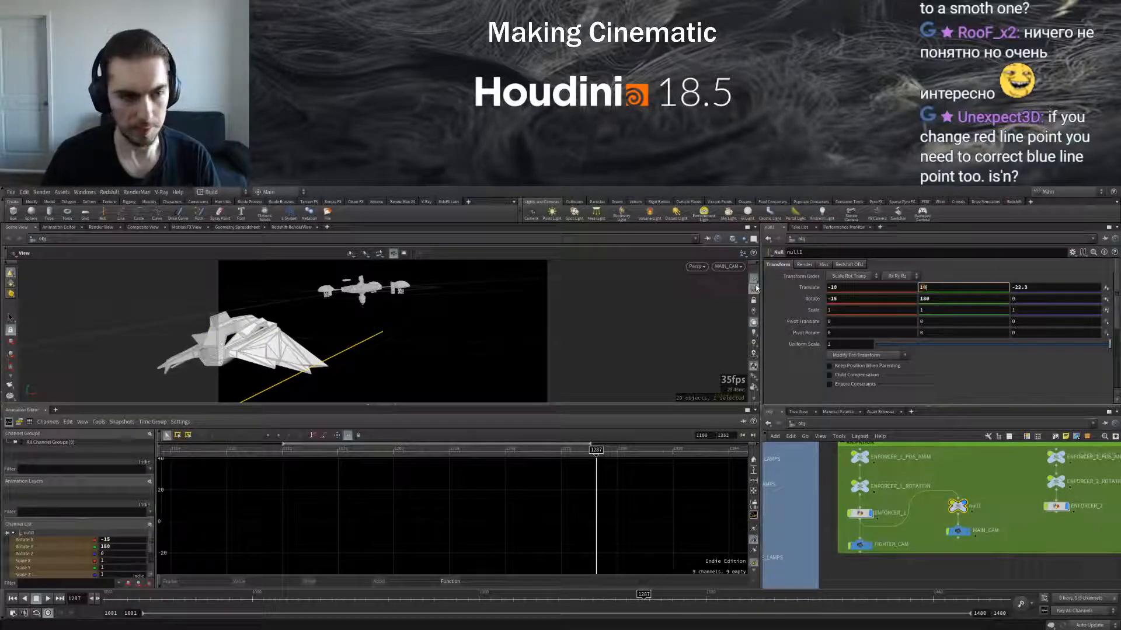
{"action": "type", "text": "10"}
{"action": "key", "text": "Return"}
{"action": "double_click", "coordinate": [1036, 288]}
{"action": "type", "text": "-25"}
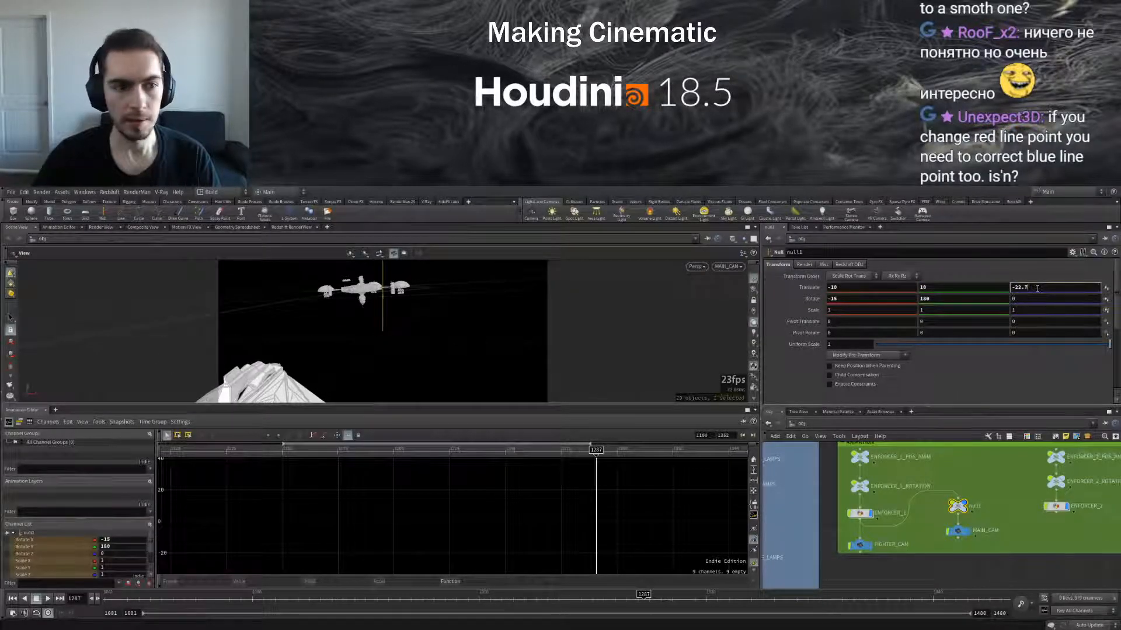
{"action": "type", "text": ".4"}
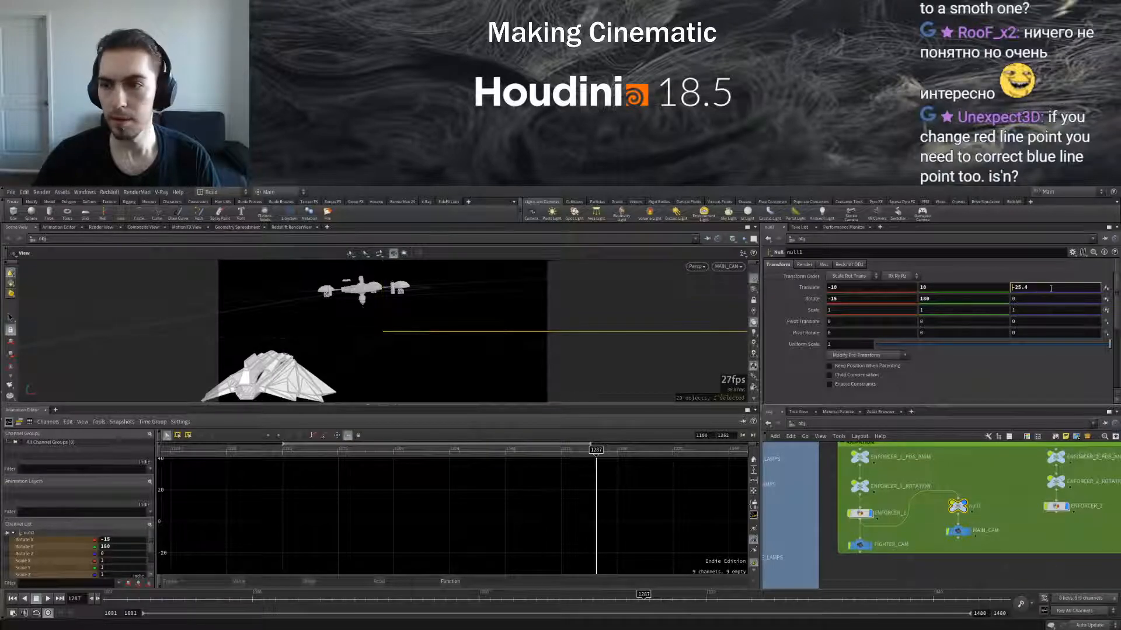
{"action": "type", "text": "-30"}
{"action": "key", "text": "Return"}
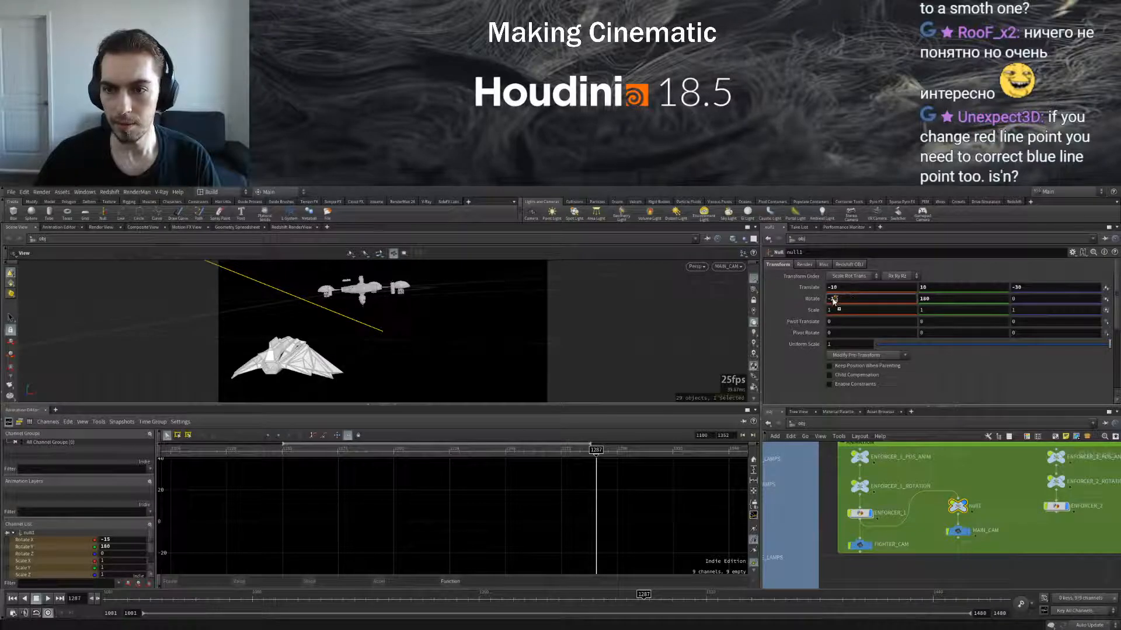
{"action": "type", "text": "-20"}
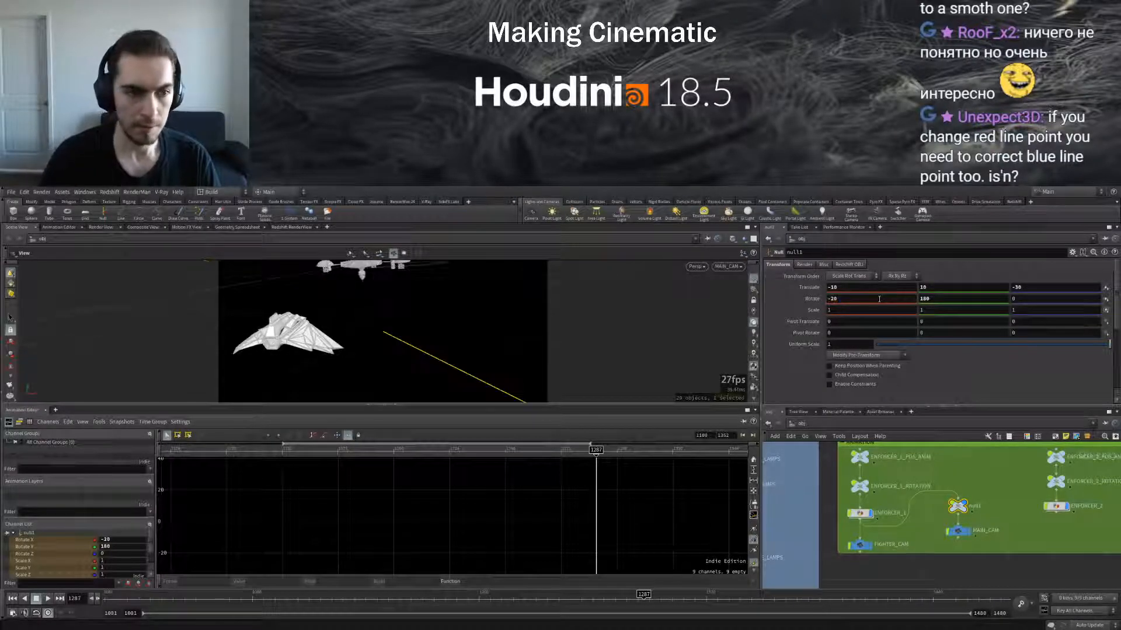
Scrub the animation from the start to frame 1322 and reparent null1 to ENFORCER_1_POS_ANIM
{"action": "left_click", "coordinate": [112, 600]}
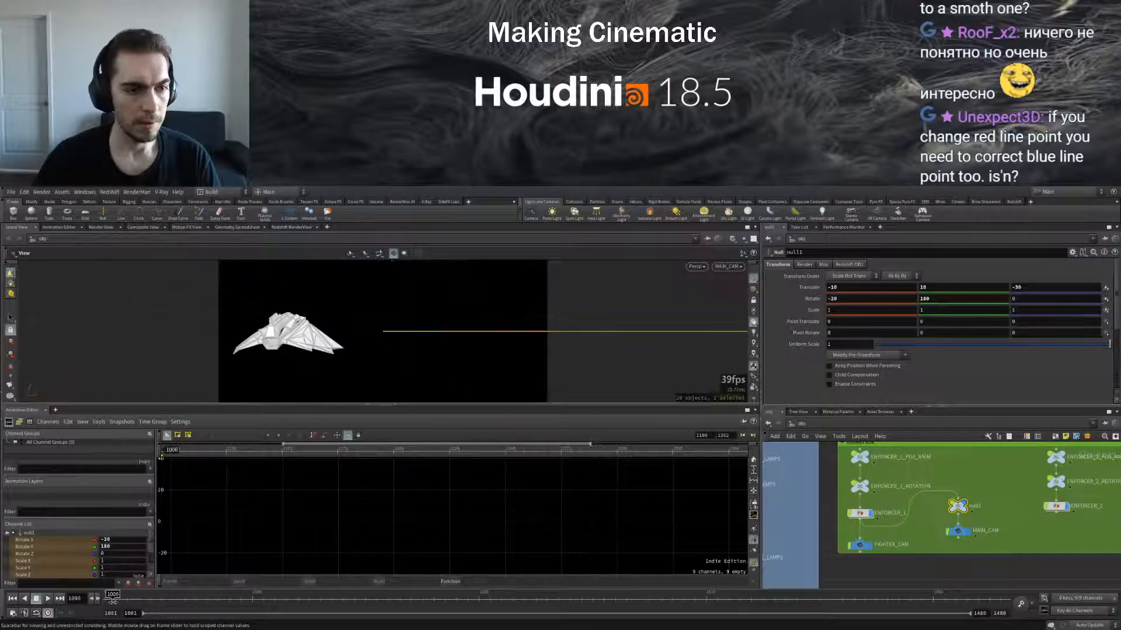
{"action": "mouse_move", "coordinate": [113, 596]}
{"action": "left_mouse_down"}
{"action": "mouse_move", "coordinate": [774, 594]}
{"action": "mouse_move", "coordinate": [709, 594]}
{"action": "left_mouse_up"}
{"action": "left_click_drag", "start_coordinate": [861, 468], "coordinate": [957, 499]}
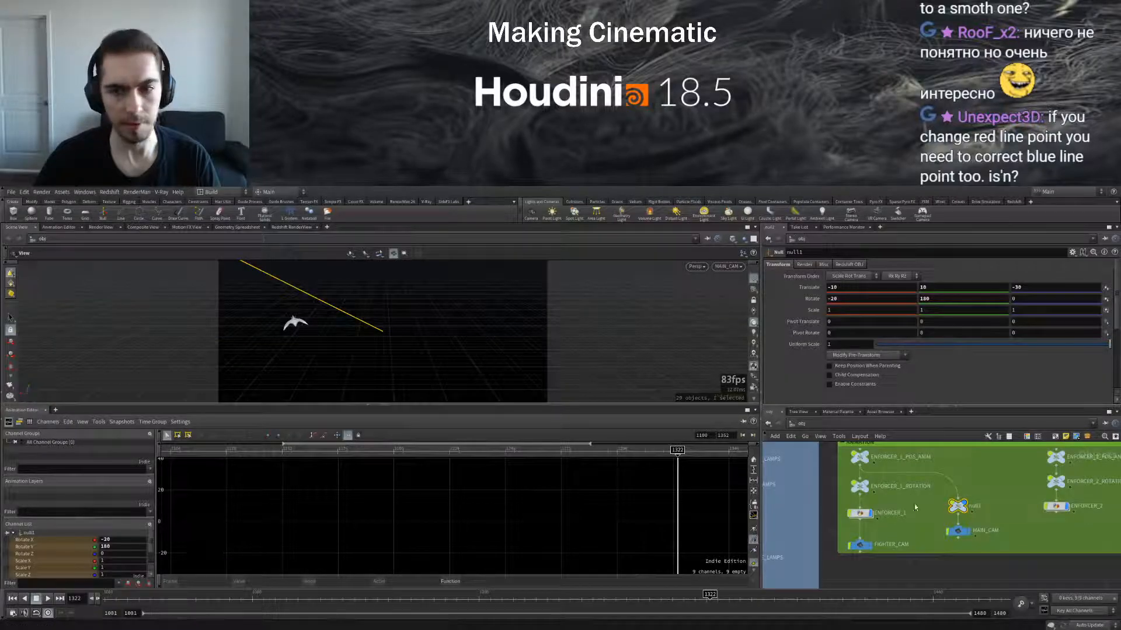
{"action": "left_click", "coordinate": [859, 488]}
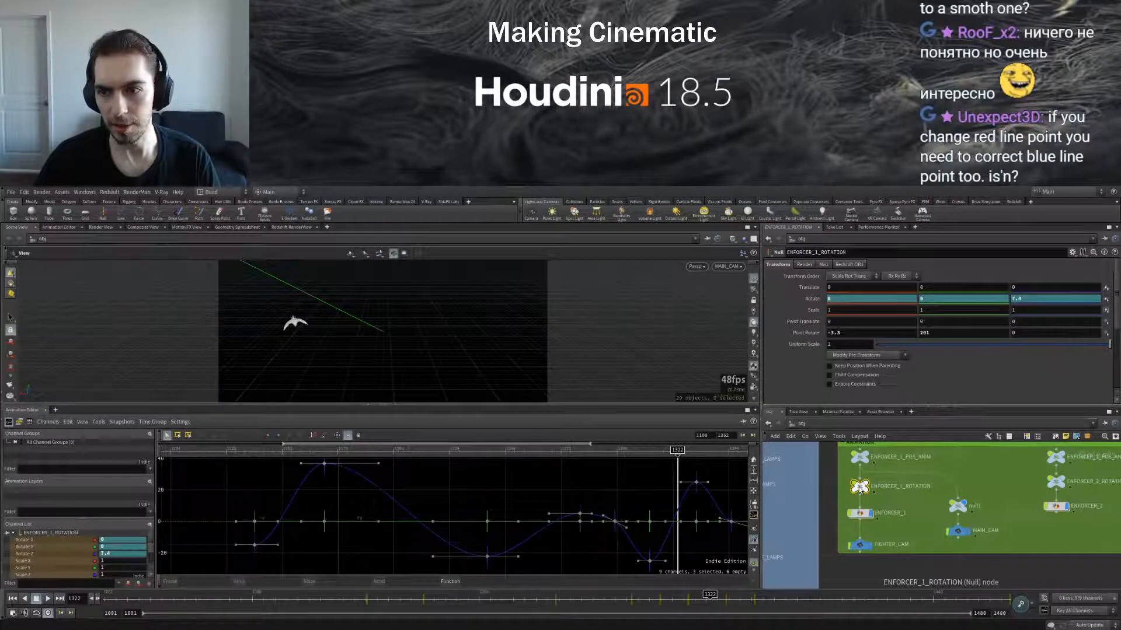
Flip the camera rig by setting null1's Y rotation to 0, Z translation to 30 and X translation to 10
{"action": "left_click", "coordinate": [957, 506]}
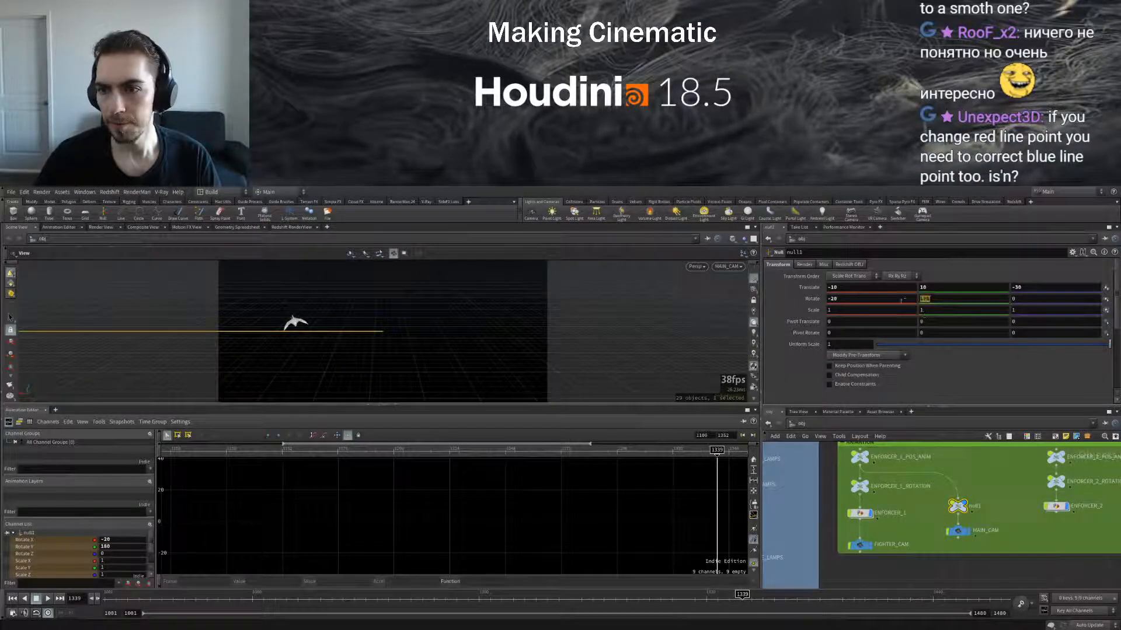
{"action": "key", "text": "Return"}
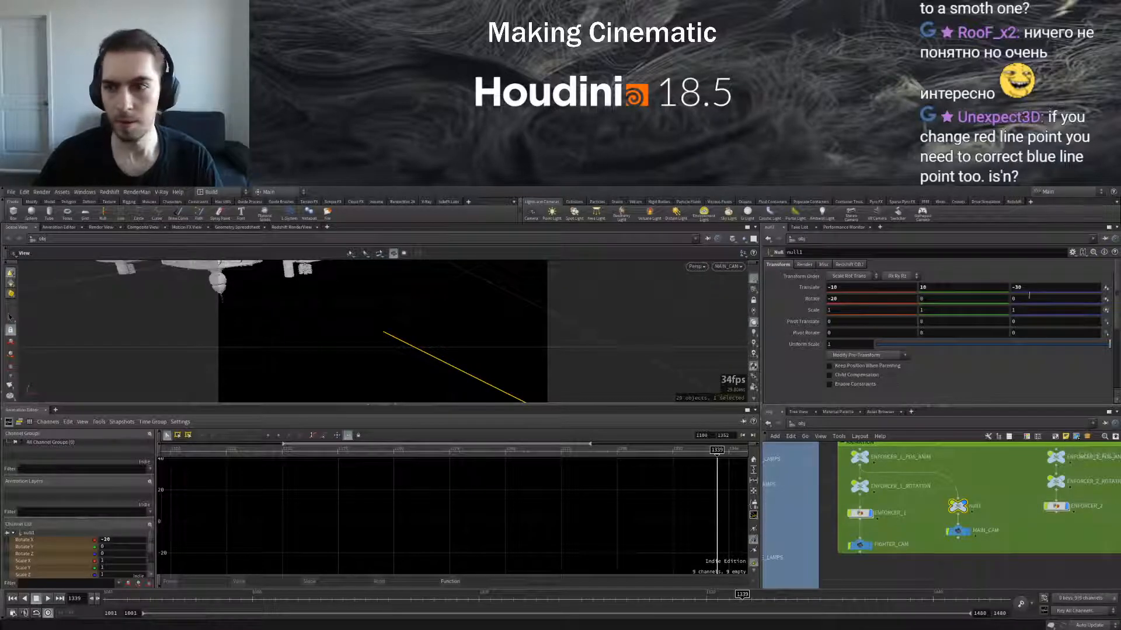
{"action": "key", "text": "BackSpace"}
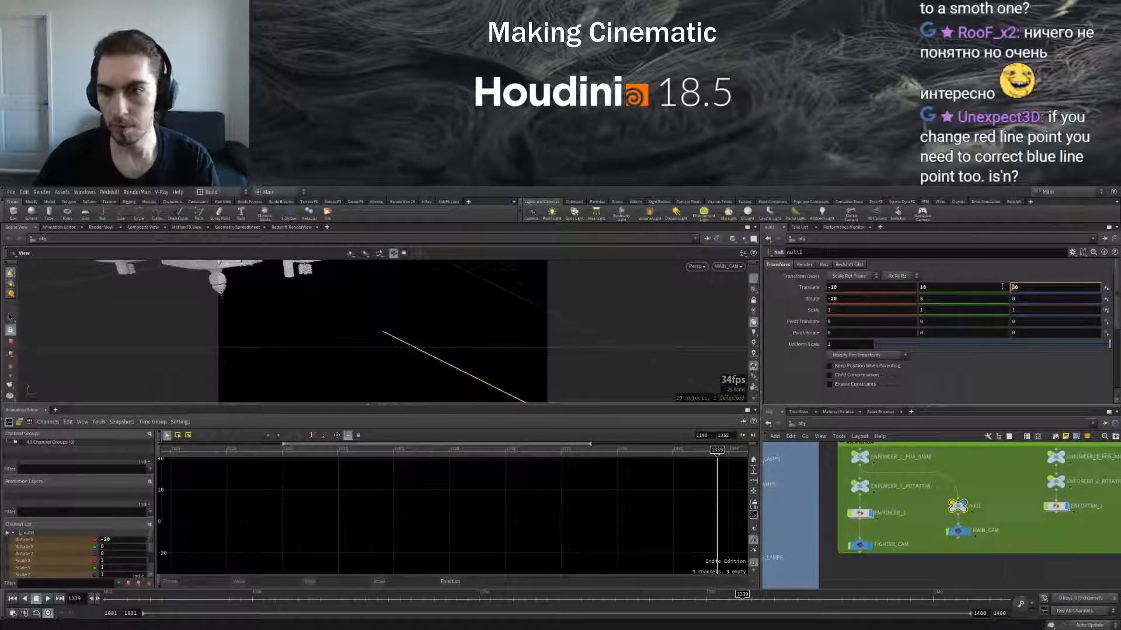
{"action": "key", "text": "Return"}
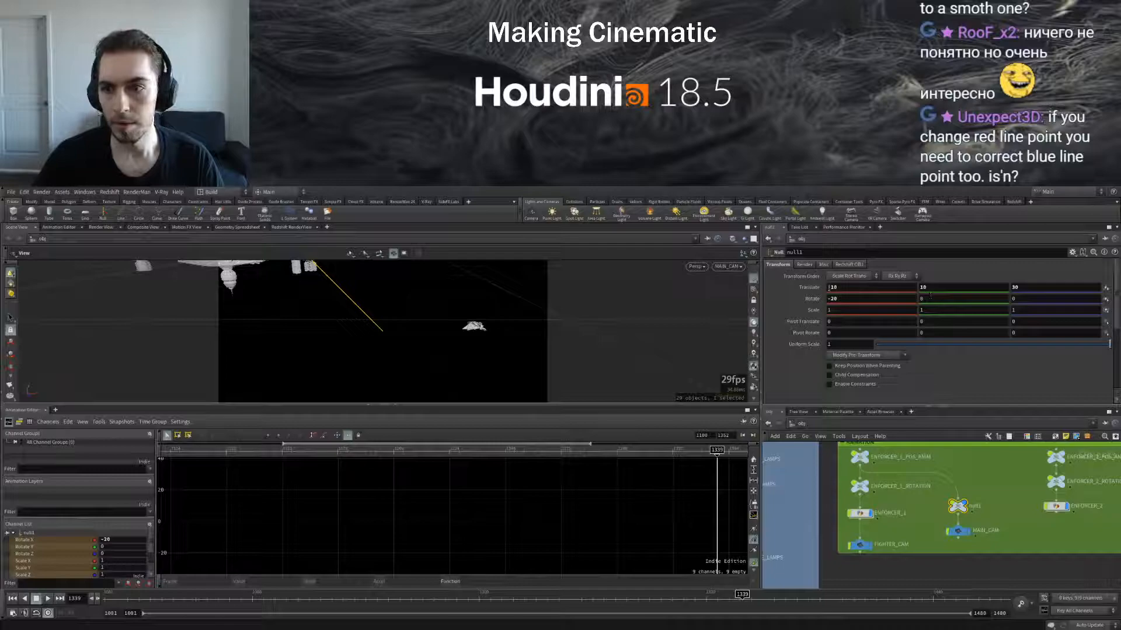
{"action": "key", "text": "BackSpace"}
{"action": "key", "text": "Return"}
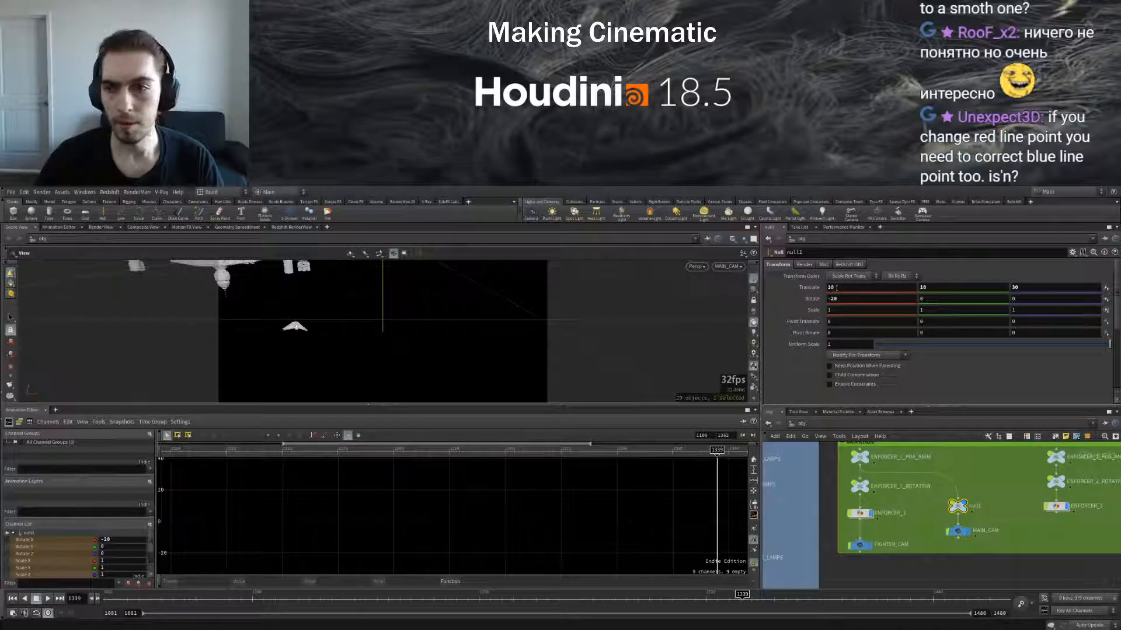
Set null1's X translation to 15, Y rotation to 15 and Z translation to 15
{"action": "type", "text": "5"}
{"action": "key", "text": "Return"}
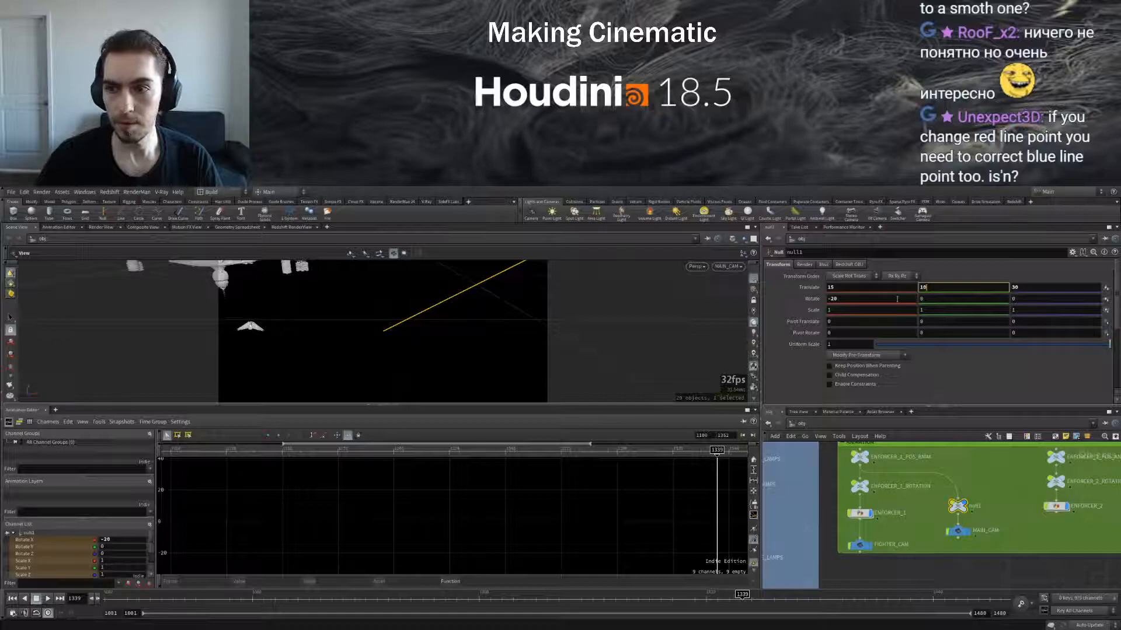
{"action": "left_click_drag", "start_coordinate": [939, 299], "coordinate": [955, 298], "text": "ctrl"}
{"action": "key", "text": "Return"}
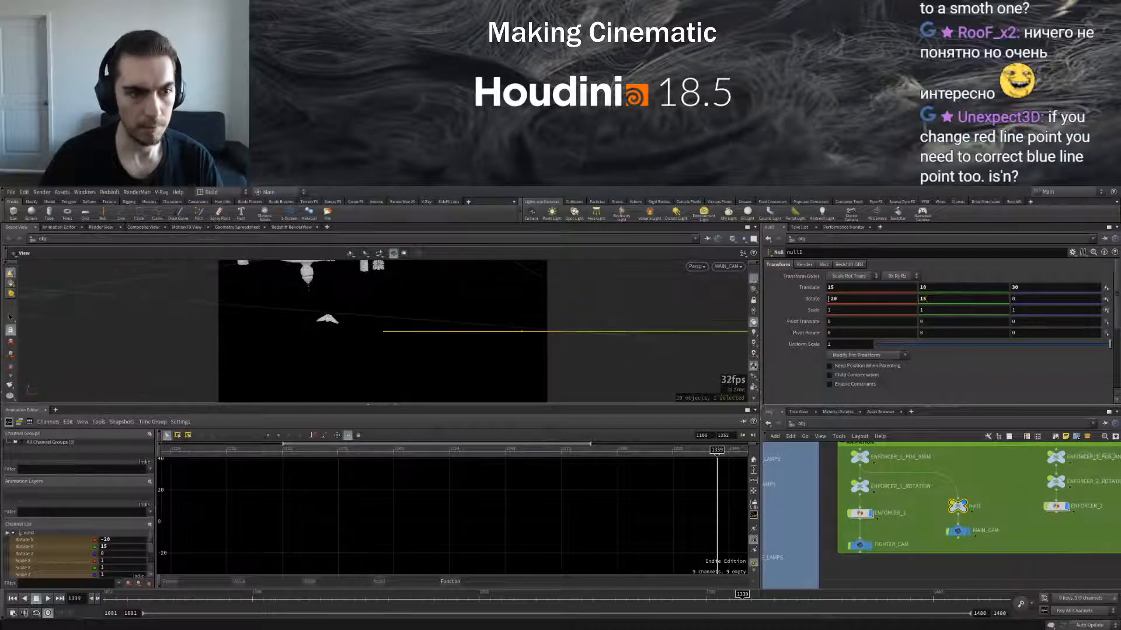
{"action": "type", "text": "15"}
{"action": "key", "text": "Return"}
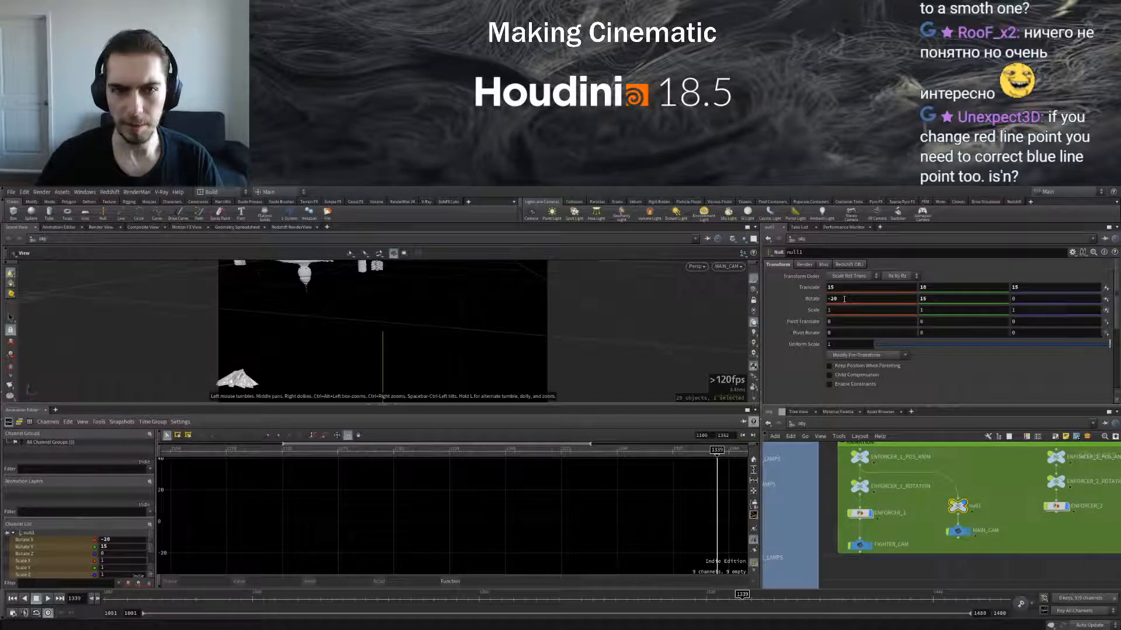
Scrub through the timeline up to frame 1480 to review the shot through MAIN_CAM
{"action": "left_click_drag", "start_coordinate": [109, 600], "coordinate": [551, 597]}
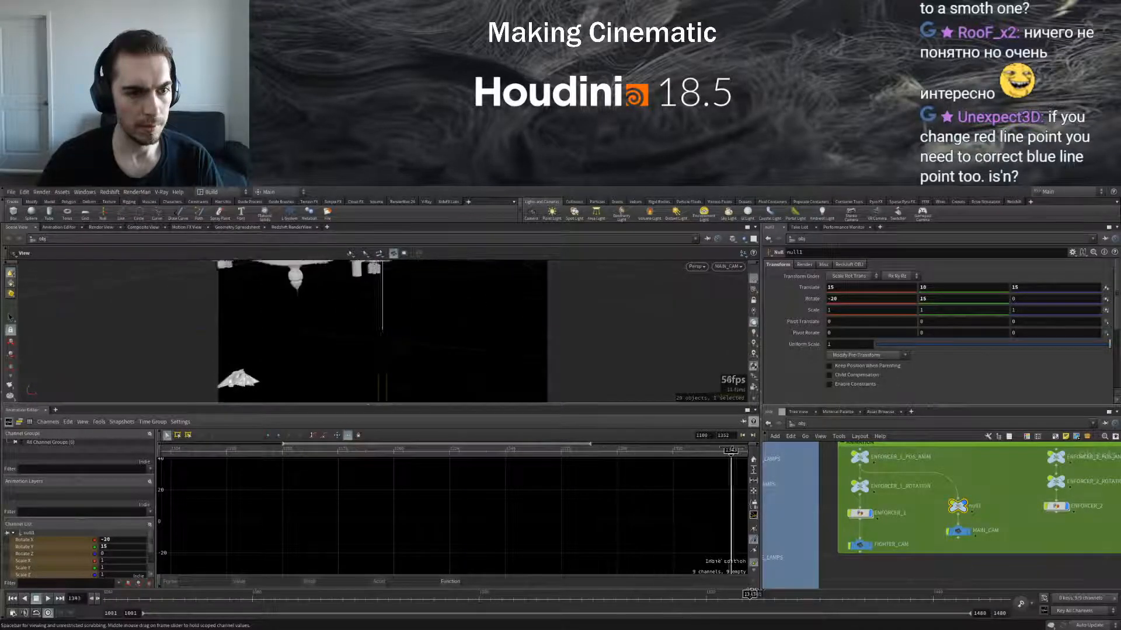
{"action": "mouse_move", "coordinate": [1008, 598]}
{"action": "left_mouse_down"}
{"action": "mouse_move", "coordinate": [925, 598]}
{"action": "mouse_move", "coordinate": [987, 597]}
{"action": "left_mouse_up"}
{"action": "left_click_drag", "start_coordinate": [697, 597], "coordinate": [1010, 598]}
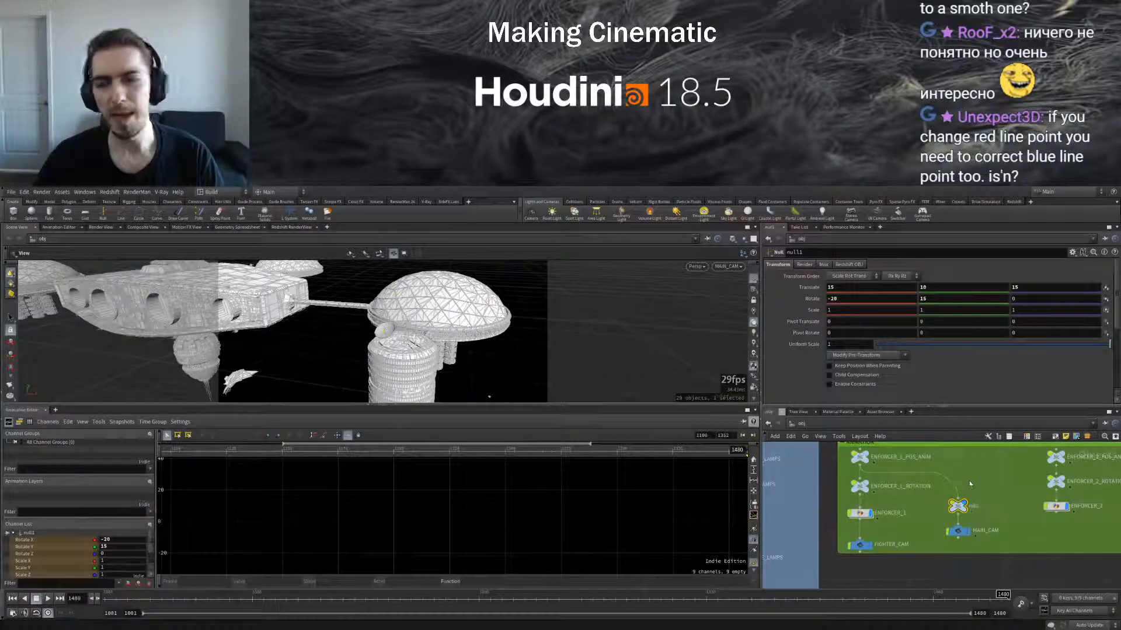
Add a Switcher node between null1 and the ENFORCER_2 nodes in the ANIMATION box and look over its parameters
{"action": "left_click", "coordinate": [990, 486]}
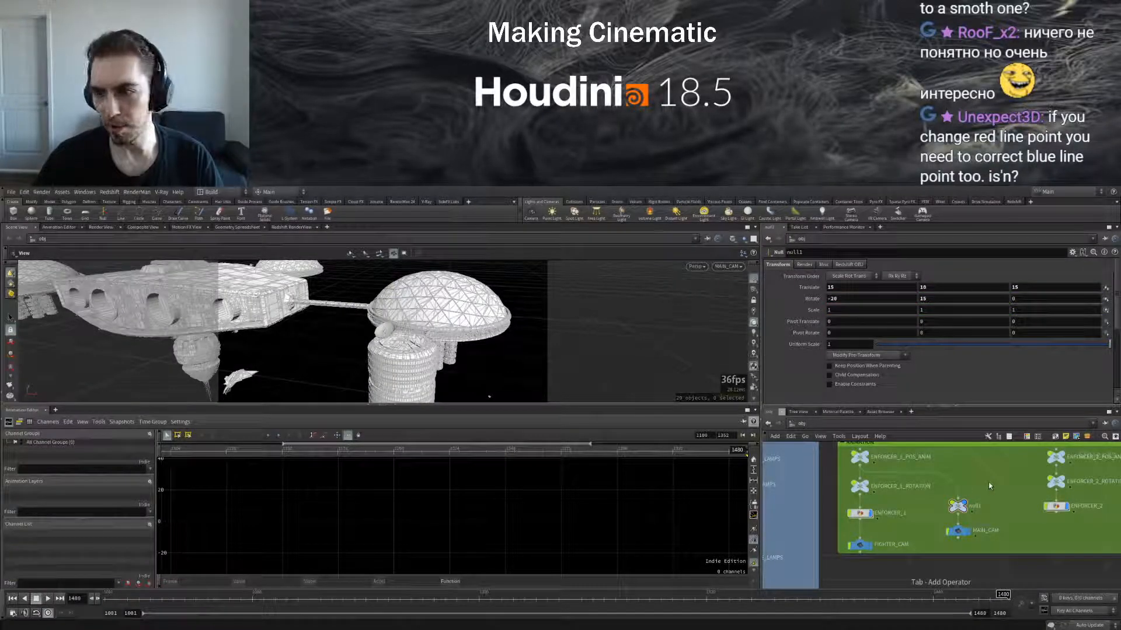
{"action": "key", "text": "Return"}
{"action": "left_click", "coordinate": [987, 481]}
{"action": "middle_click_drag", "start_coordinate": [986, 484], "coordinate": [987, 495]}
{"action": "left_click_drag", "start_coordinate": [987, 497], "coordinate": [1004, 500]}
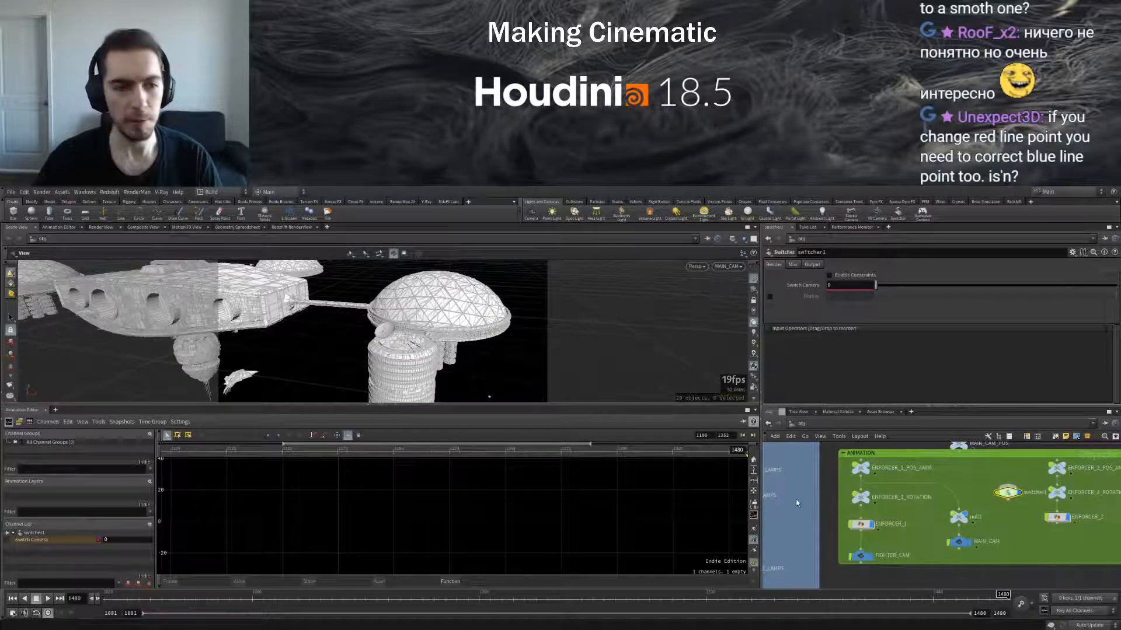
{"action": "mouse_move", "coordinate": [961, 542]}
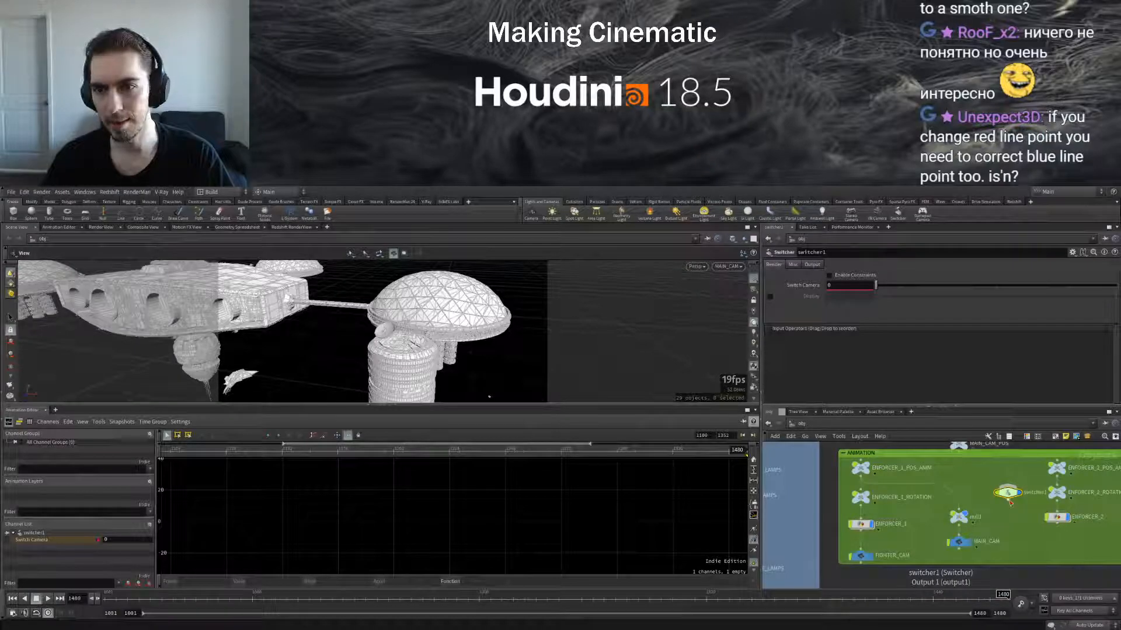
{"action": "left_click", "coordinate": [794, 268]}
{"action": "left_click", "coordinate": [772, 267]}
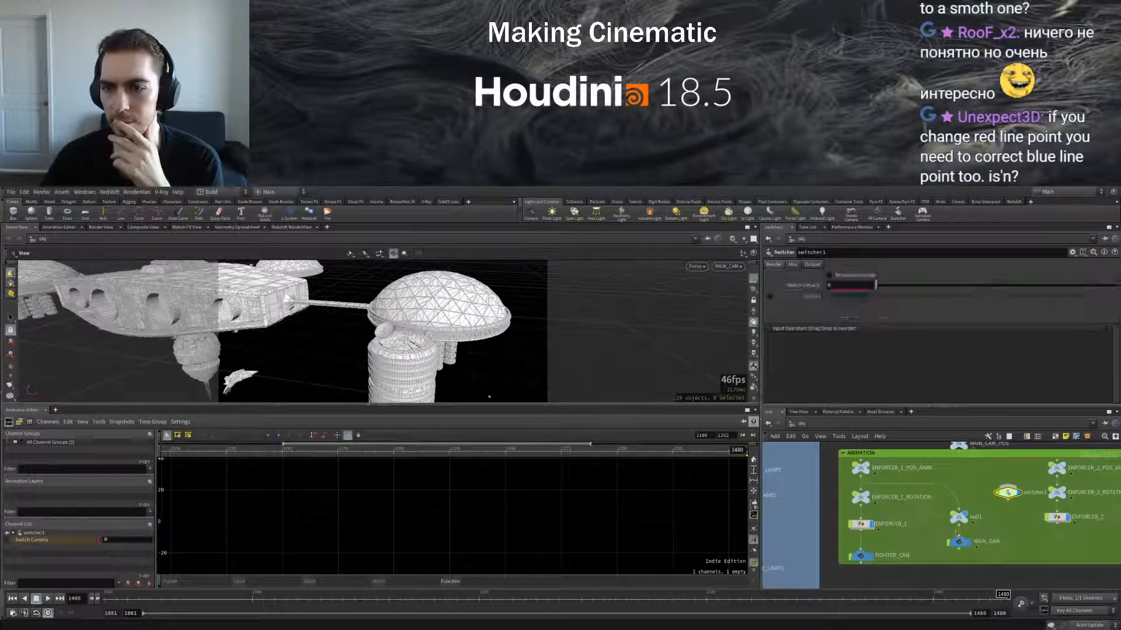
Try wiring null1 into the switcher and the switcher into MAIN_CAM, with MAIN_CAM placed below the switcher
{"action": "left_click_drag", "start_coordinate": [948, 542], "coordinate": [997, 542]}
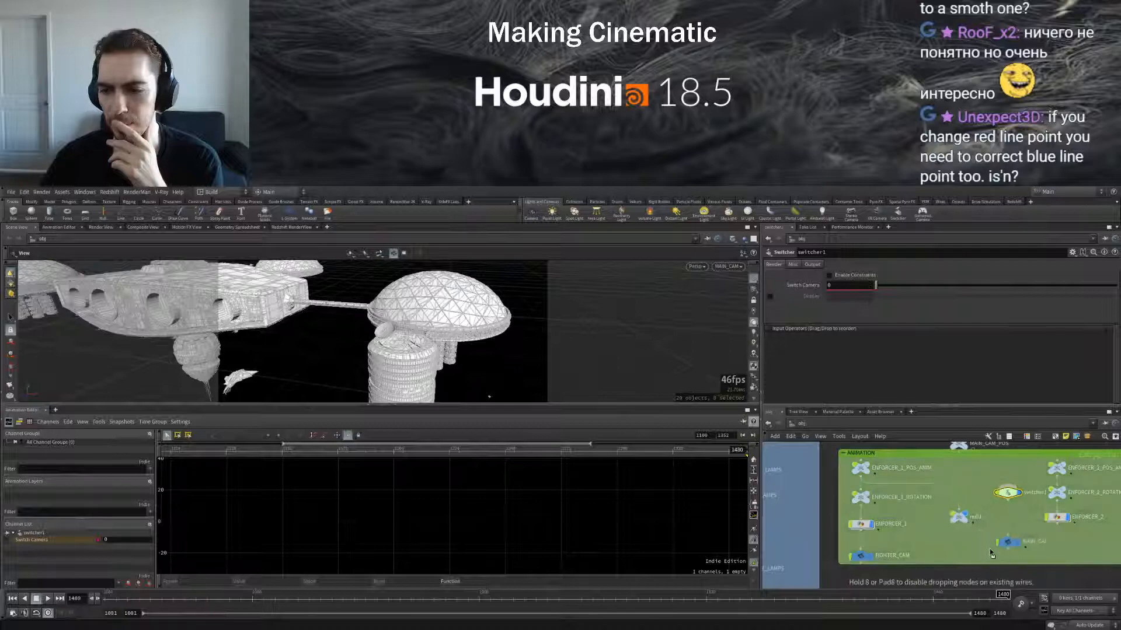
{"action": "left_click", "coordinate": [995, 482]}
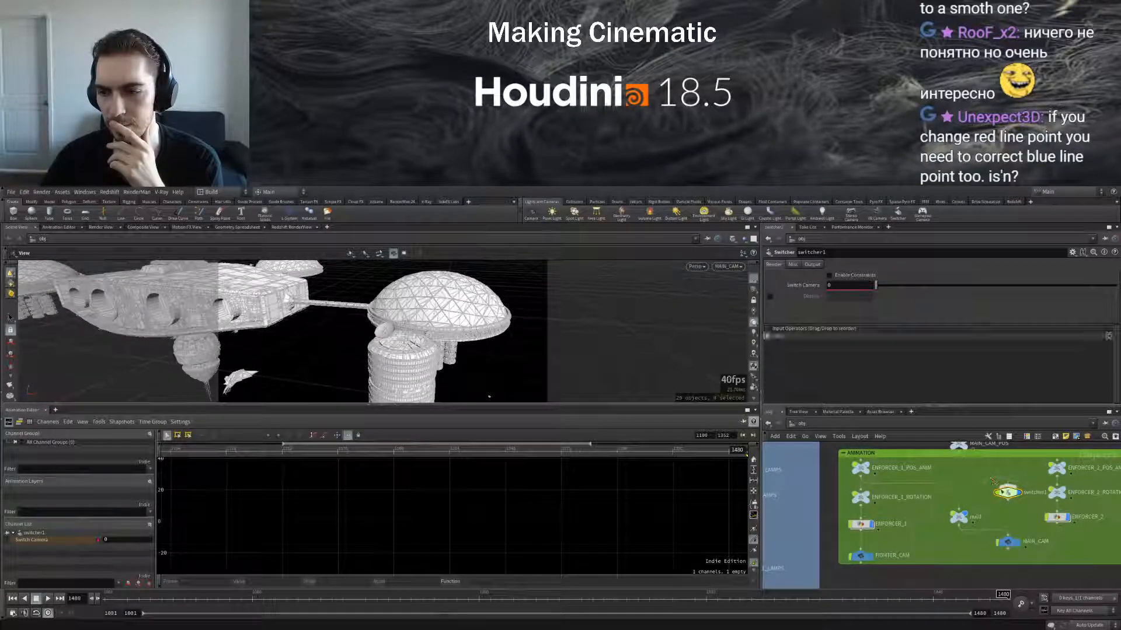
{"action": "left_click", "coordinate": [1011, 503]}
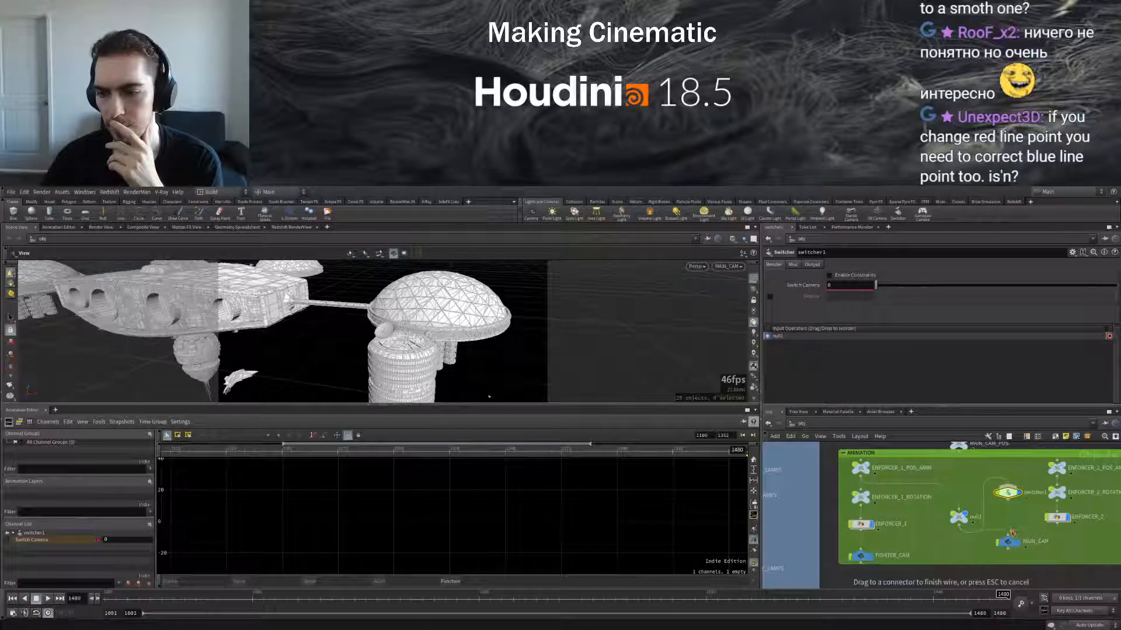
{"action": "left_click", "coordinate": [1012, 533]}
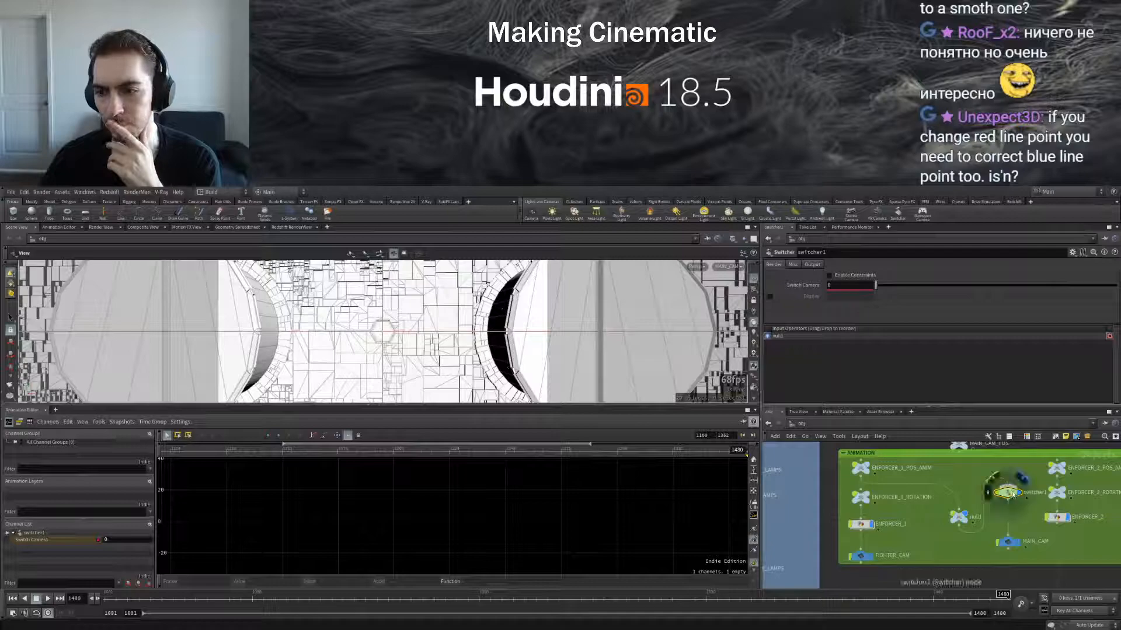
Examine the switcher's Switch Camera value and its remaining parameters
{"action": "left_click_drag", "start_coordinate": [882, 289], "coordinate": [896, 289]}
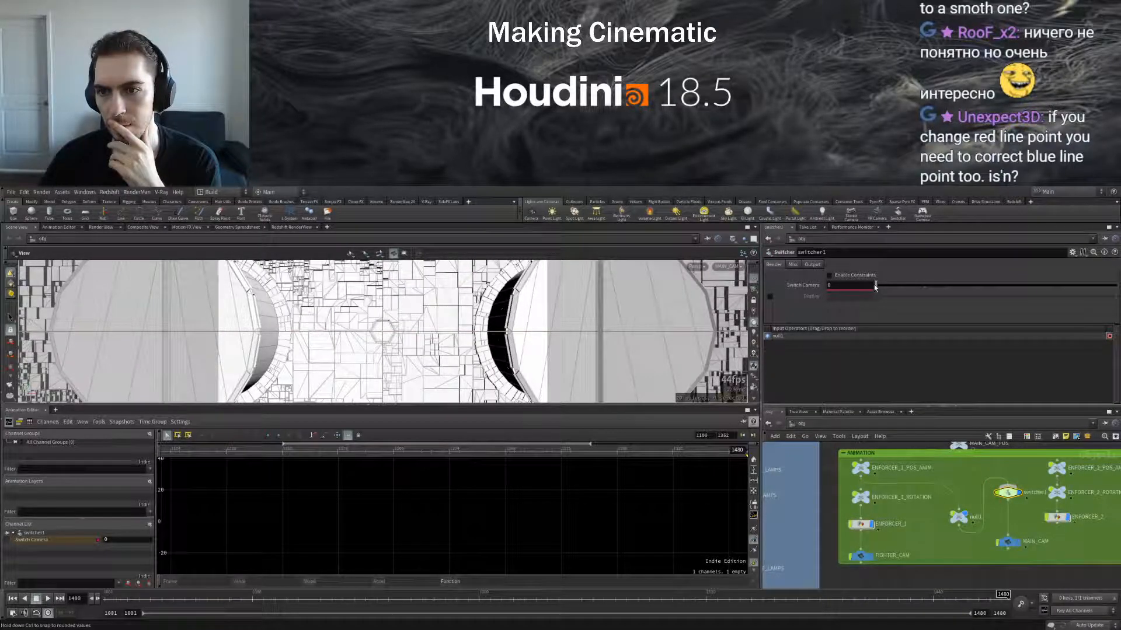
{"action": "left_click", "coordinate": [794, 266]}
{"action": "left_click", "coordinate": [805, 263]}
{"action": "left_click", "coordinate": [774, 266]}
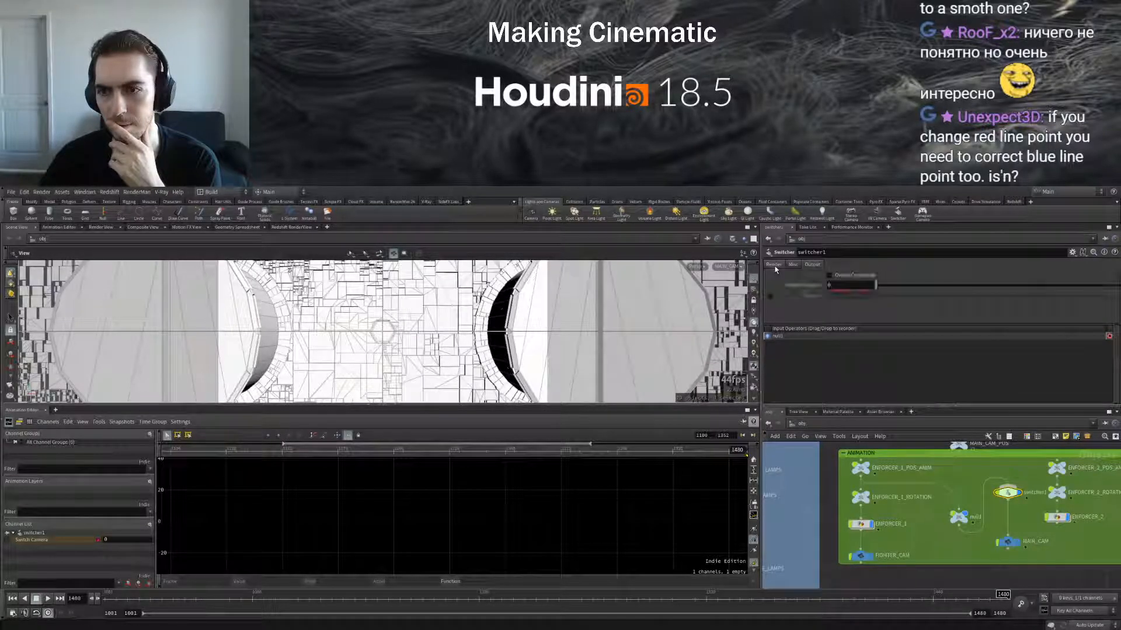
{"action": "mouse_move", "coordinate": [1010, 498]}
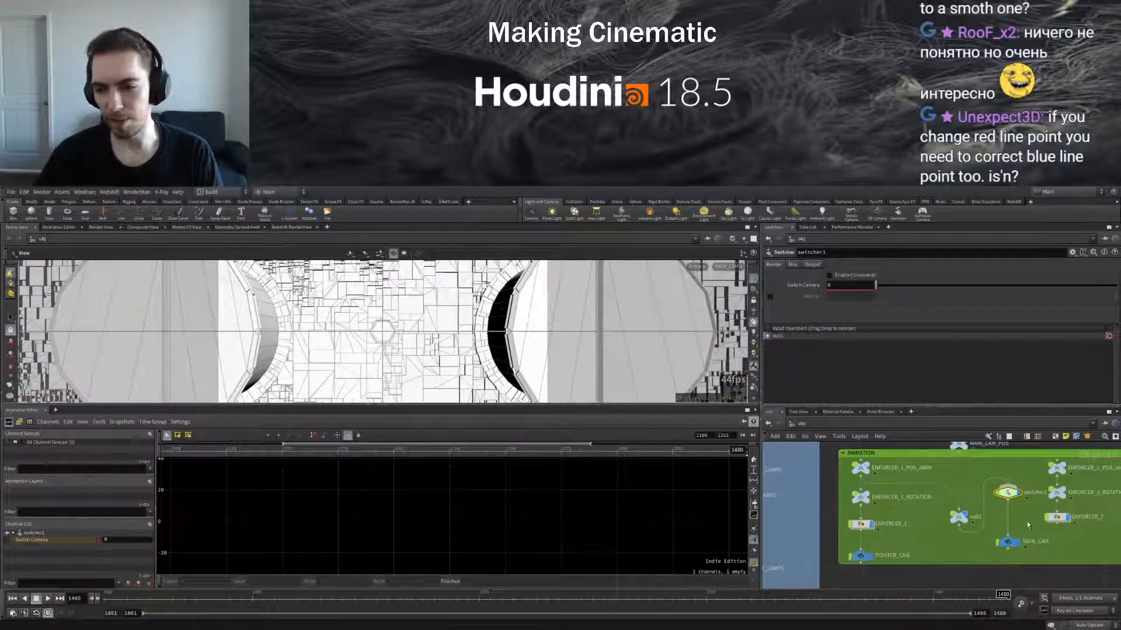
Wire MAIN_CAM directly back under null1, bypassing the switcher, and scrub the shot to frame 1197
{"action": "left_click_drag", "start_coordinate": [960, 519], "coordinate": [972, 544]}
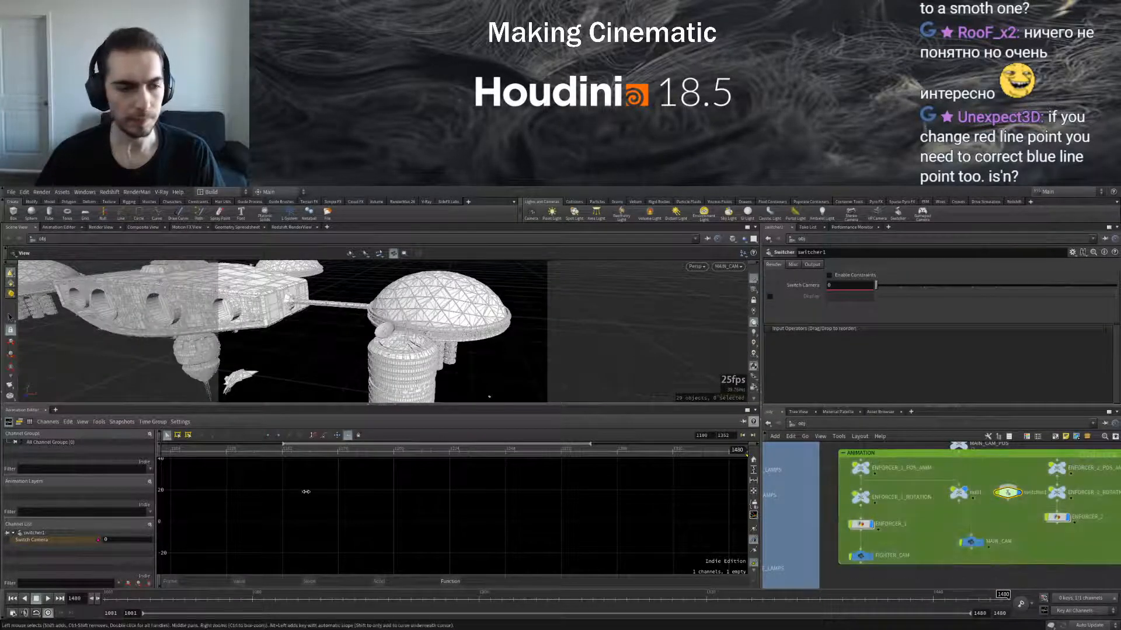
{"action": "left_click_drag", "start_coordinate": [129, 604], "coordinate": [473, 604]}
{"action": "middle_click_drag", "start_coordinate": [1005, 522], "coordinate": [952, 506]}
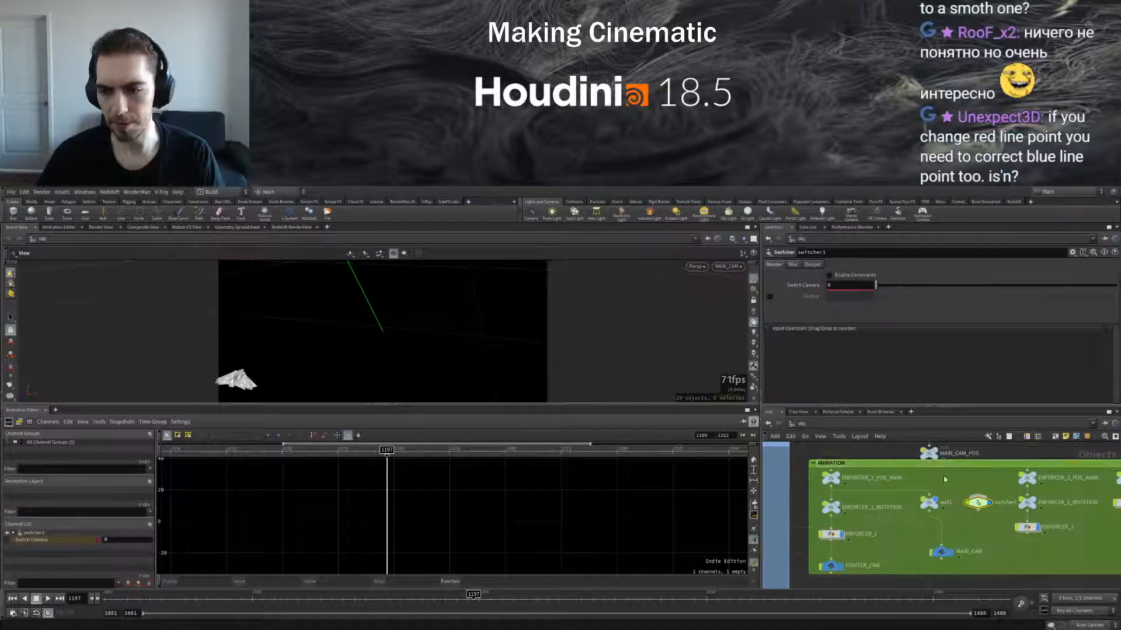
Move null1 aside, bring MAIN_CAM_POS into the ANIMATION box with MAIN_CAM wired directly under it, and scrub to frame 1342
{"action": "middle_click_drag", "start_coordinate": [944, 478], "coordinate": [945, 484]}
{"action": "left_click_drag", "start_coordinate": [934, 503], "coordinate": [909, 528]}
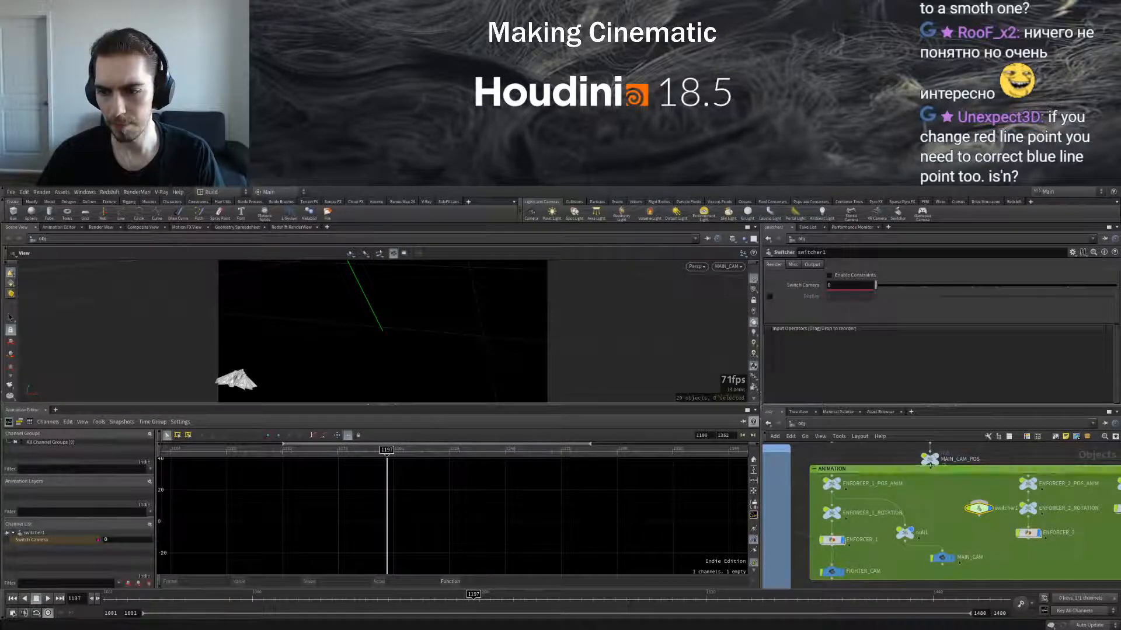
{"action": "left_click_drag", "start_coordinate": [930, 467], "coordinate": [931, 492]}
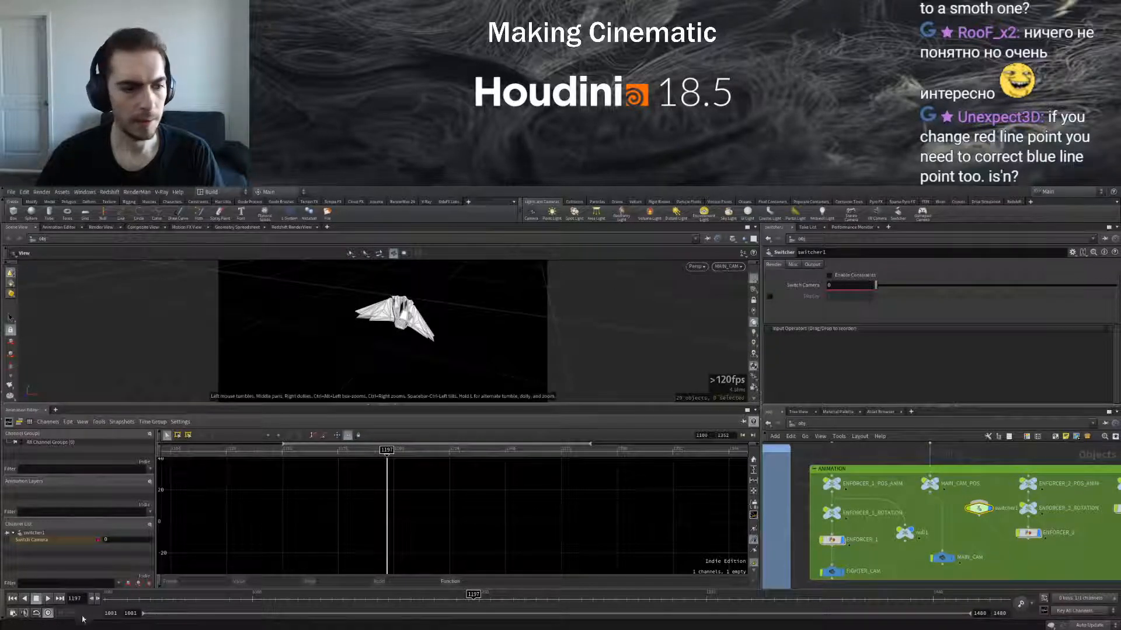
{"action": "mouse_move", "coordinate": [118, 606]}
{"action": "left_mouse_down"}
{"action": "mouse_move", "coordinate": [762, 577]}
{"action": "mouse_move", "coordinate": [727, 578]}
{"action": "mouse_move", "coordinate": [755, 577]}
{"action": "mouse_move", "coordinate": [731, 578]}
{"action": "mouse_move", "coordinate": [745, 578]}
{"action": "left_mouse_up"}
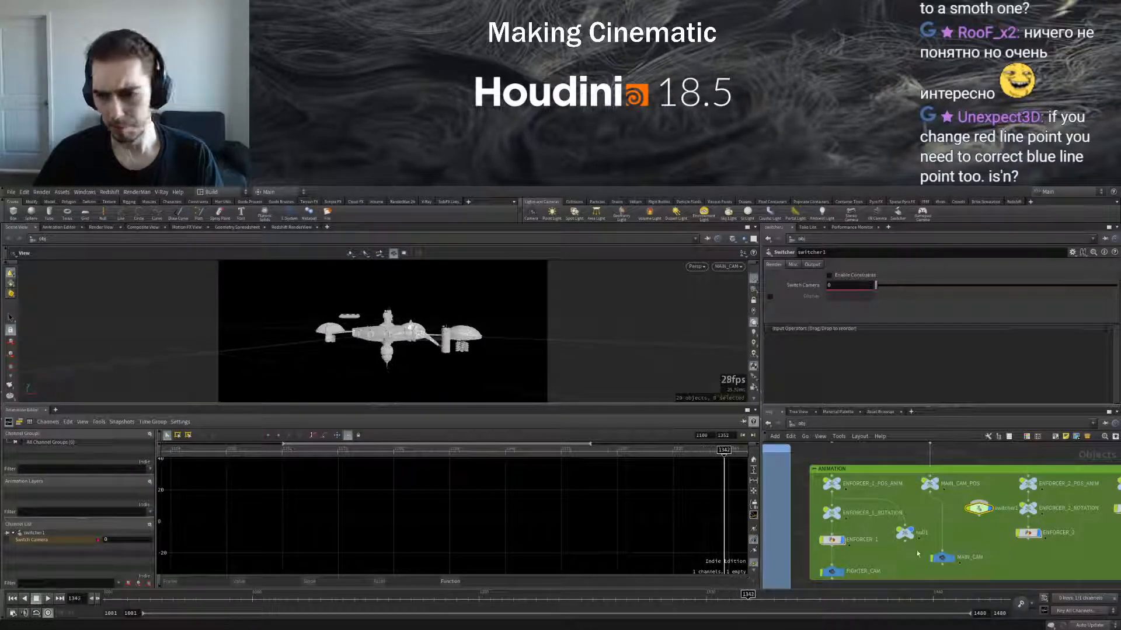
Display CAM_VECTOR's Translate X, Y and Z curves in the animation editor, framed around frame 1342
{"action": "middle_click_drag", "start_coordinate": [941, 528], "coordinate": [932, 555]}
{"action": "left_click", "coordinate": [920, 462]}
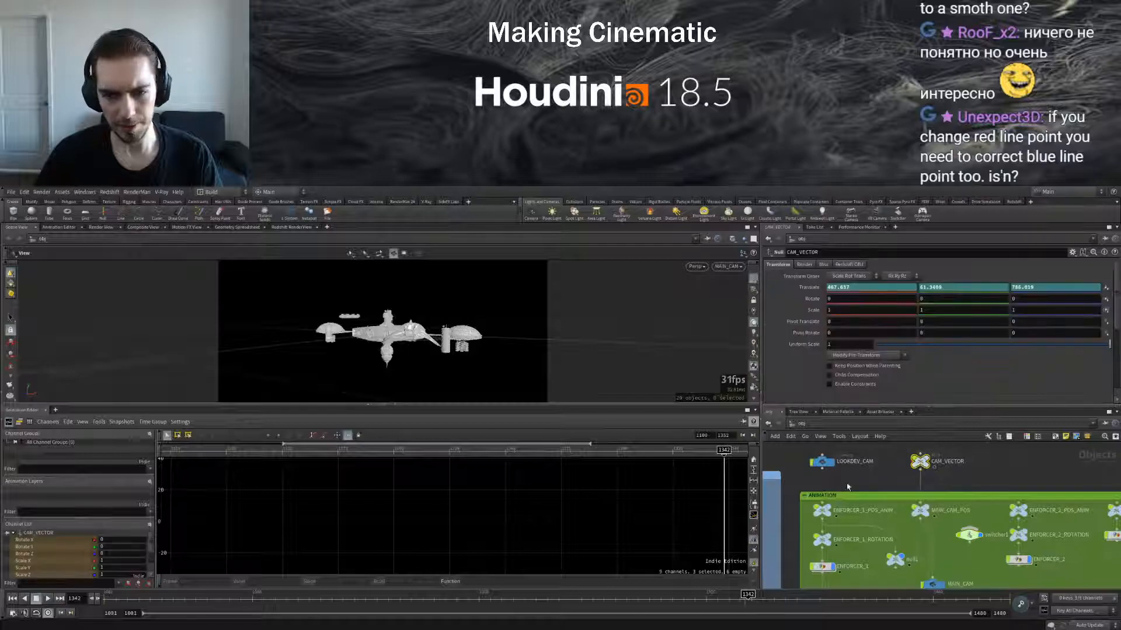
{"action": "key", "text": "h"}
{"action": "scroll", "coordinate": [531, 479], "scroll_direction": "down", "scroll_amount": 2}
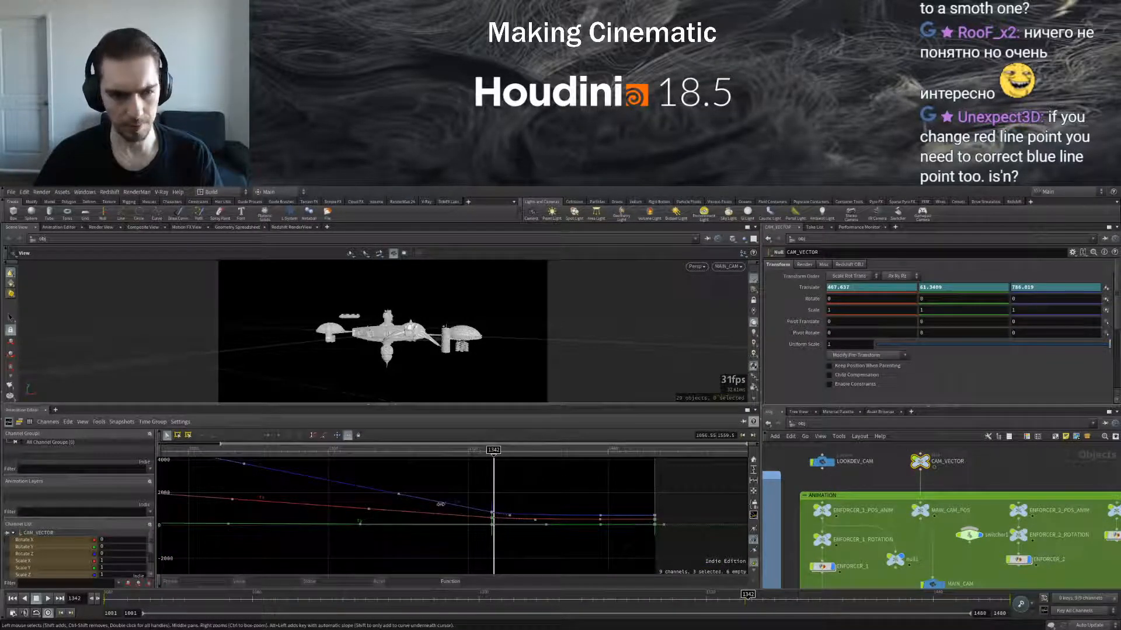
{"action": "scroll", "coordinate": [45, 552], "scroll_direction": "down", "scroll_amount": 2}
{"action": "left_click_drag", "start_coordinate": [42, 561], "coordinate": [42, 575]}
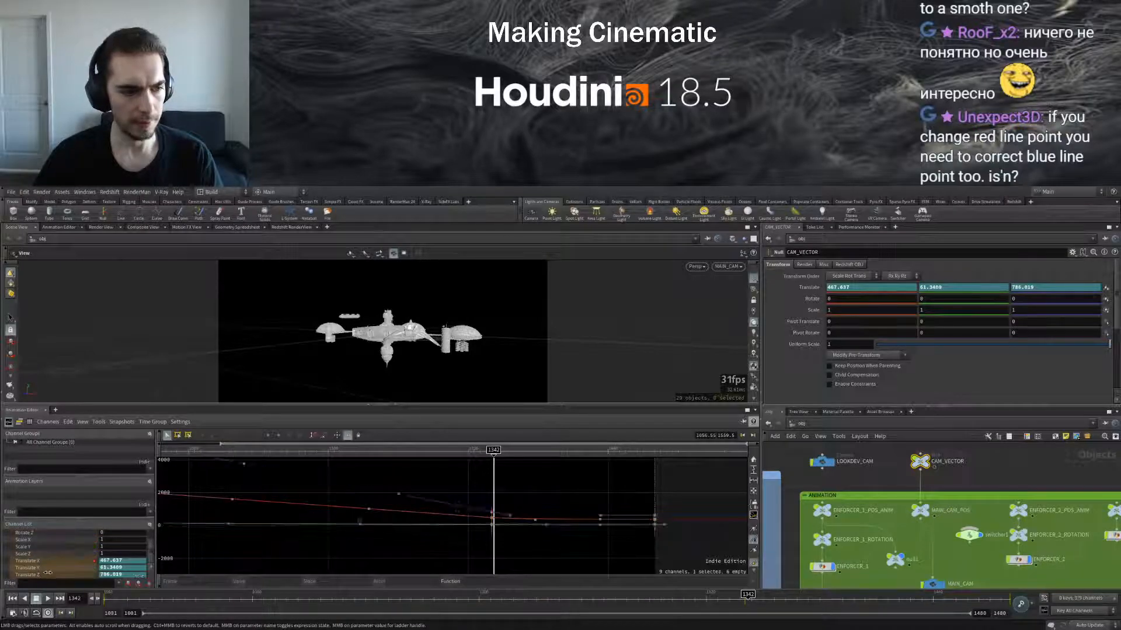
{"action": "key", "text": "h"}
{"action": "scroll", "coordinate": [566, 530], "scroll_direction": "down", "scroll_amount": 3}
{"action": "scroll", "coordinate": [569, 535], "scroll_direction": "up", "scroll_amount": 5}
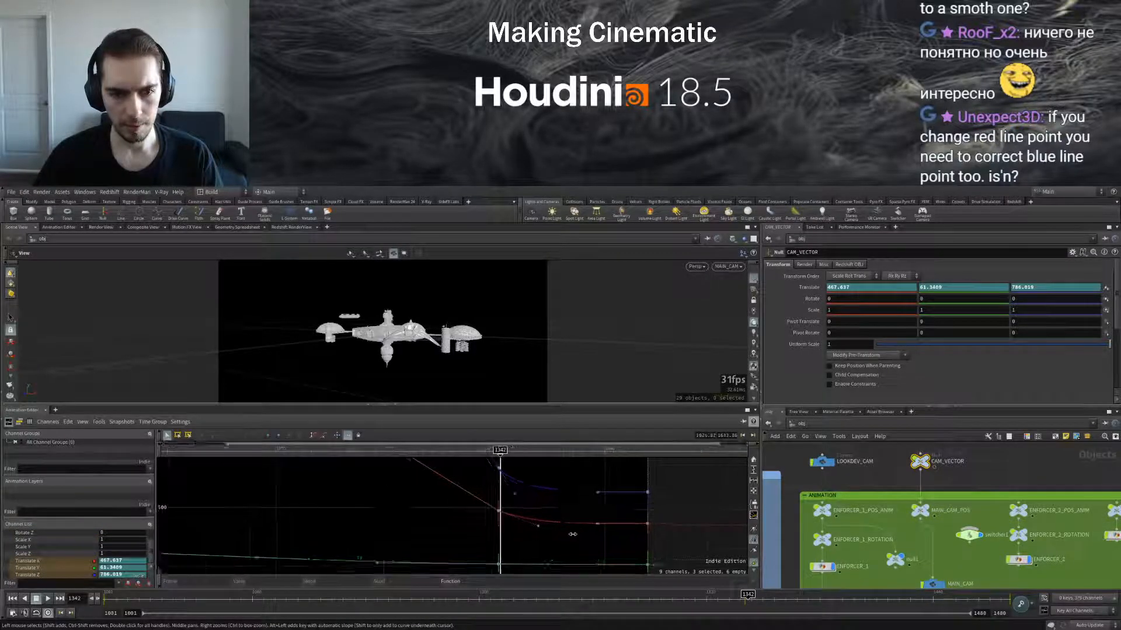
Straighten CAM_VECTOR's Translate X curve between frames 1340 and 1480 by reshaping its tangents, and scrub to frame 1361
{"action": "mouse_move", "coordinate": [481, 451]}
{"action": "left_mouse_down"}
{"action": "mouse_move", "coordinate": [522, 451]}
{"action": "mouse_move", "coordinate": [492, 451]}
{"action": "left_mouse_up"}
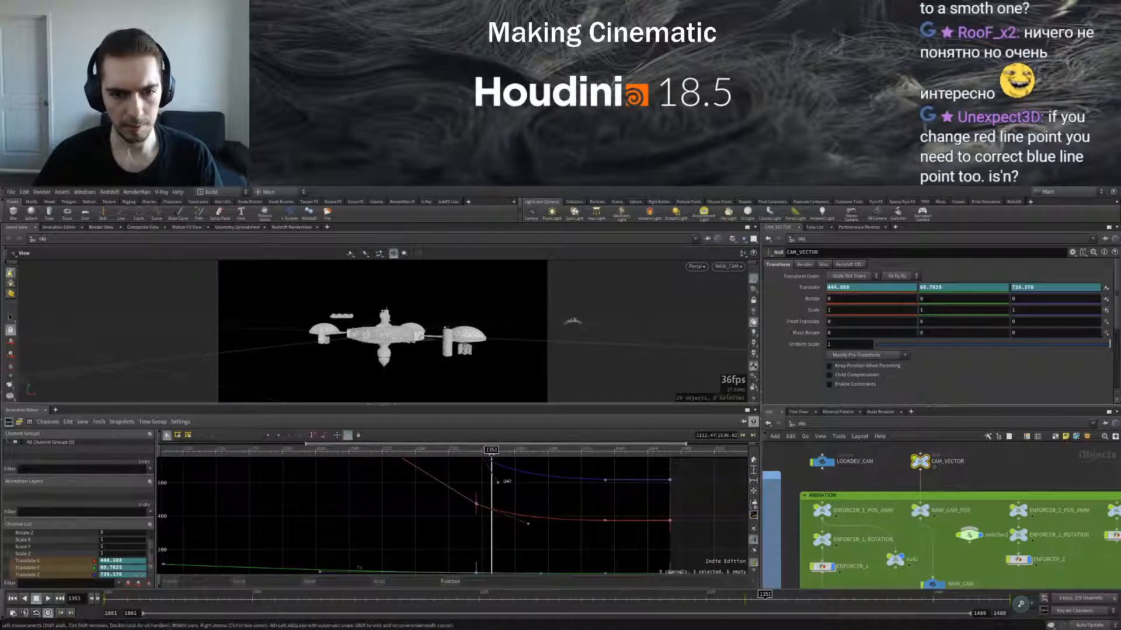
{"action": "left_click_drag", "start_coordinate": [528, 523], "coordinate": [544, 512]}
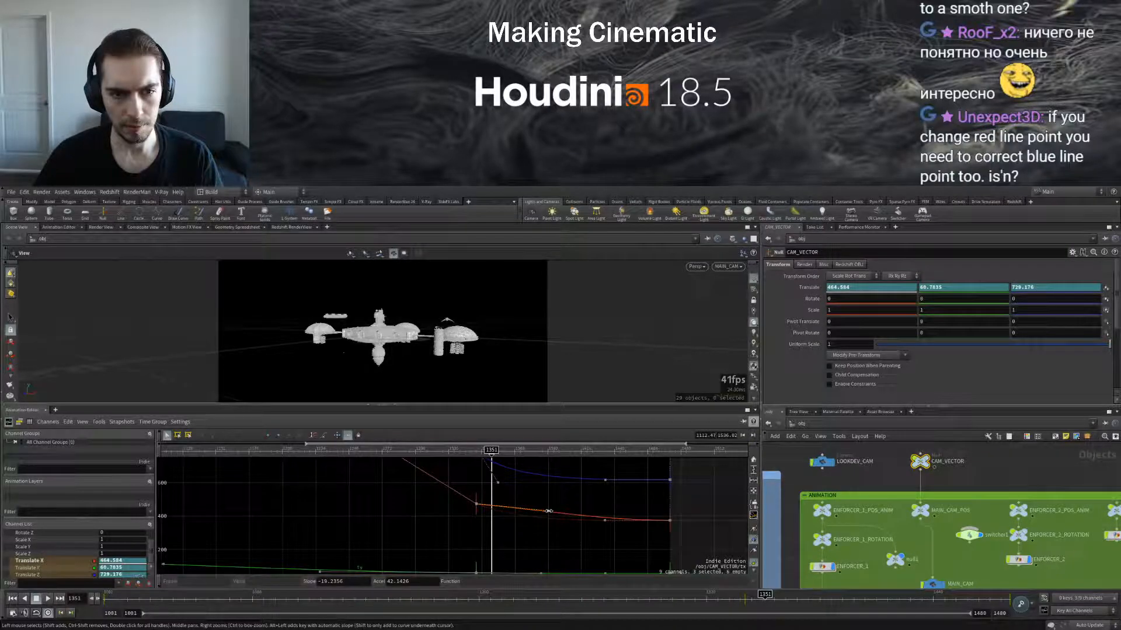
{"action": "left_click_drag", "start_coordinate": [686, 531], "coordinate": [645, 510]}
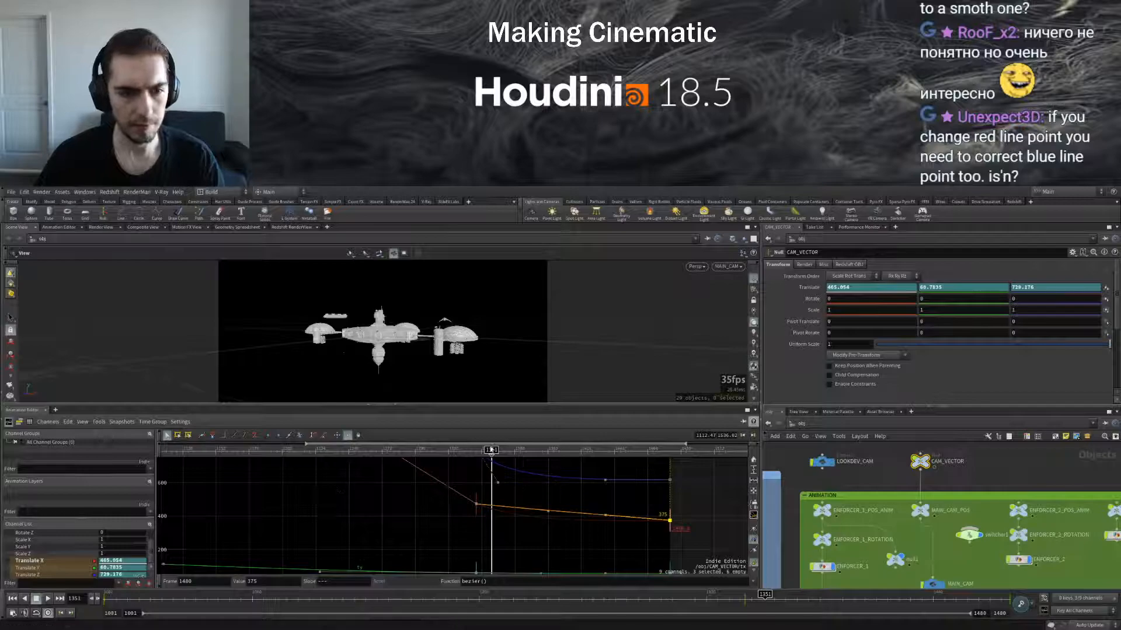
{"action": "left_click_drag", "start_coordinate": [414, 447], "coordinate": [505, 450]}
Delete the switcher1 node and turn off null1's display flag
{"action": "left_click", "coordinate": [967, 536]}
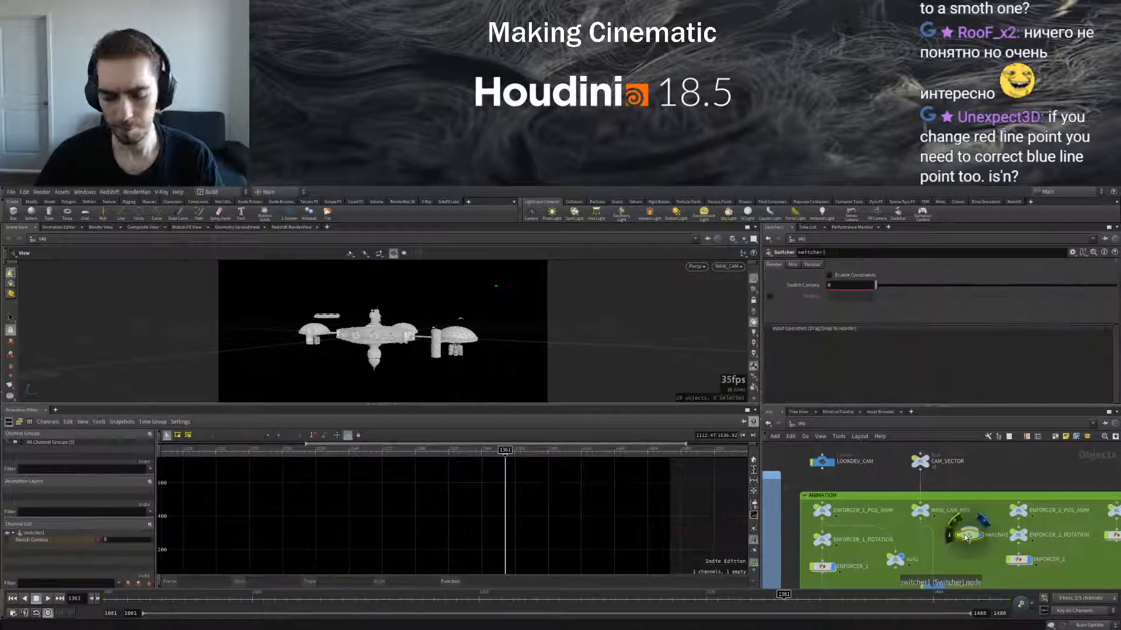
{"action": "key", "text": "Delete"}
{"action": "left_click", "coordinate": [902, 557]}
Check CAM_VECTOR and MAIN_CAM_POS over the shot's last frames, placing MAIN_CAM_POS lower in the ANIMATION box, and return to frame 1340
{"action": "left_click_drag", "start_coordinate": [322, 450], "coordinate": [674, 452]}
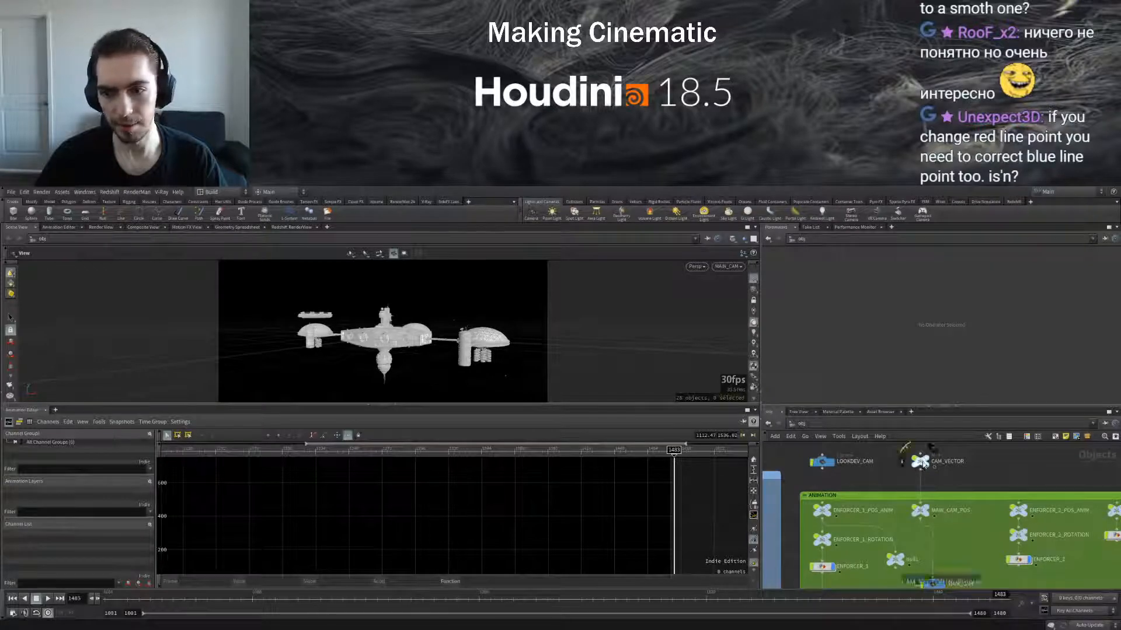
{"action": "left_click", "coordinate": [921, 462]}
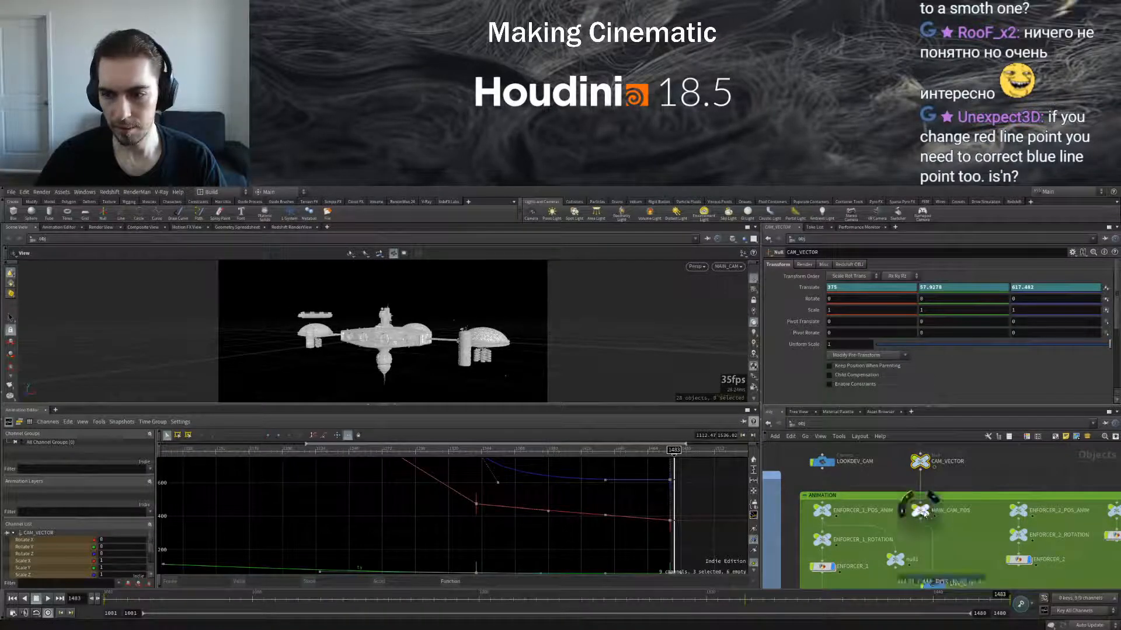
{"action": "left_click", "coordinate": [921, 511]}
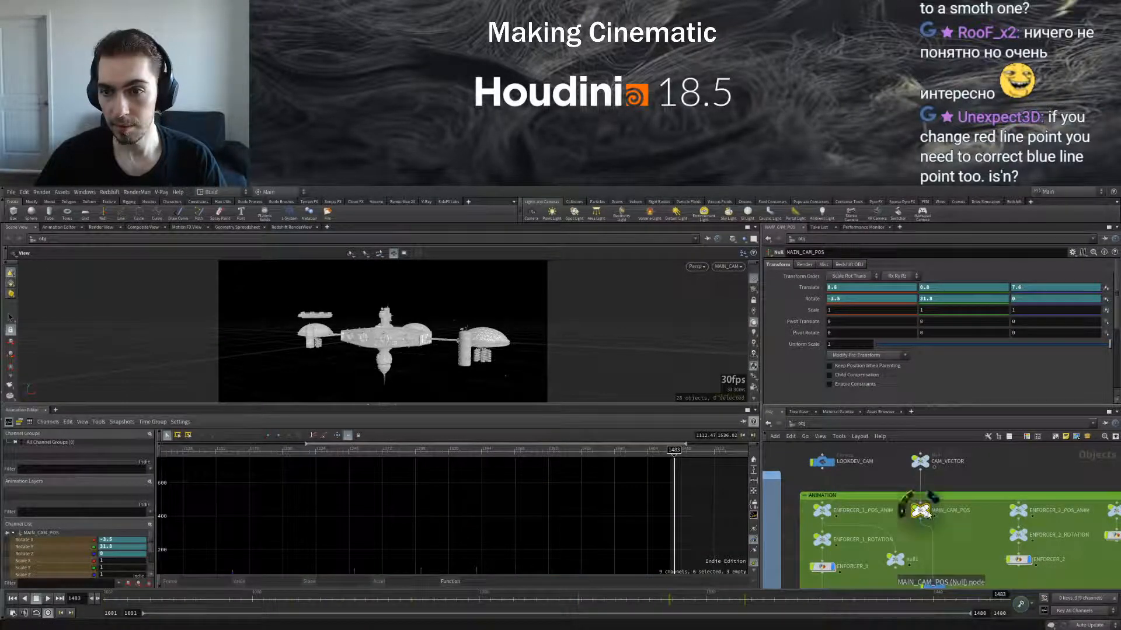
{"action": "left_click_drag", "start_coordinate": [675, 451], "coordinate": [619, 451]}
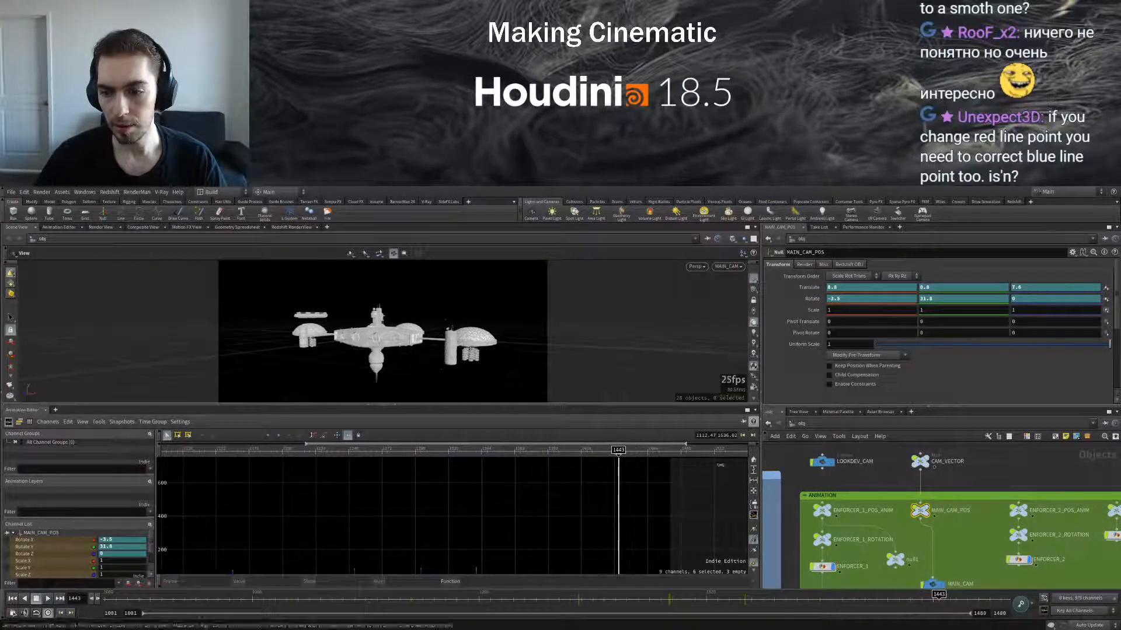
{"action": "left_click_drag", "start_coordinate": [921, 514], "coordinate": [921, 537]}
{"action": "left_click_drag", "start_coordinate": [666, 598], "coordinate": [744, 595]}
Scrub to frame 1445 and slightly lower the incoming tangent of CAM_VECTOR's Translate Z key at frame 1480
{"action": "left_click", "coordinate": [920, 461]}
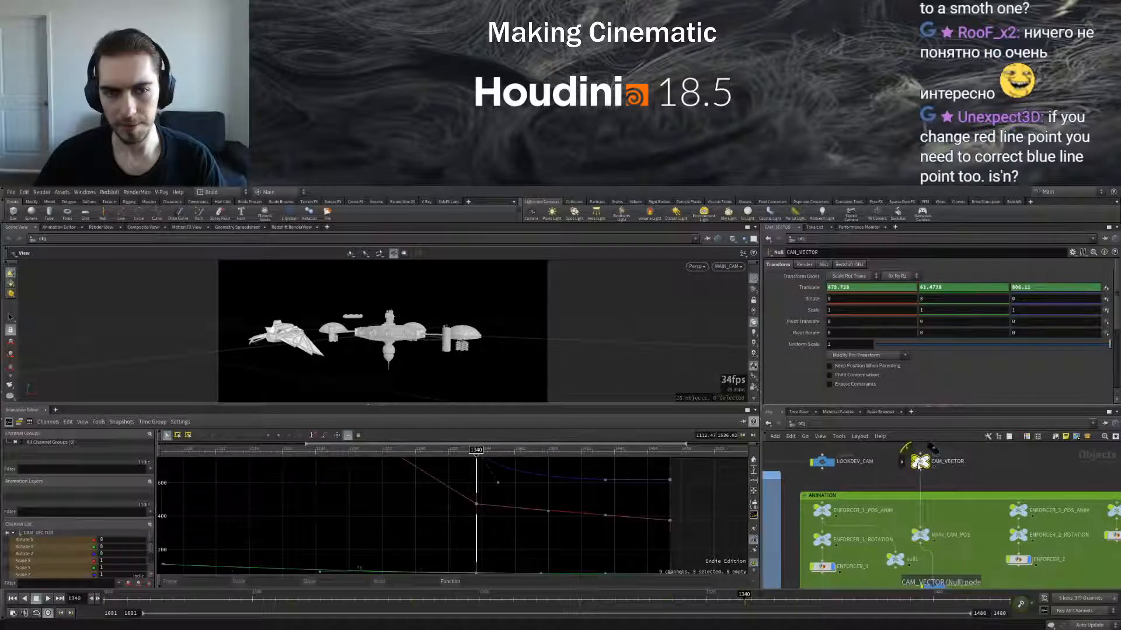
{"action": "left_click_drag", "start_coordinate": [473, 602], "coordinate": [943, 575]}
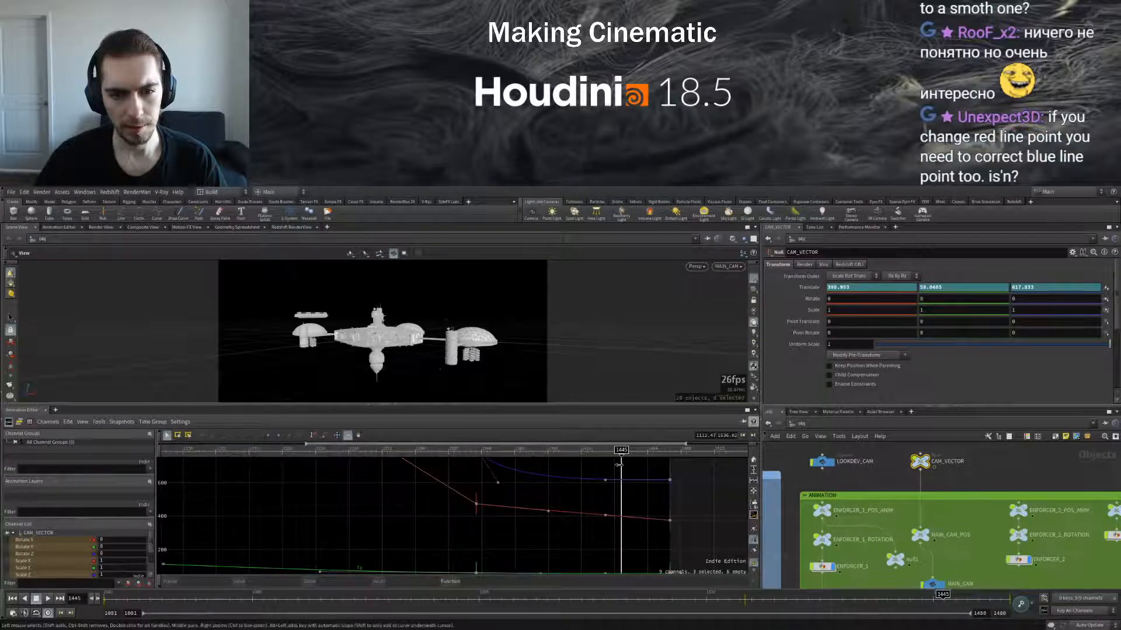
{"action": "left_click", "coordinate": [605, 481]}
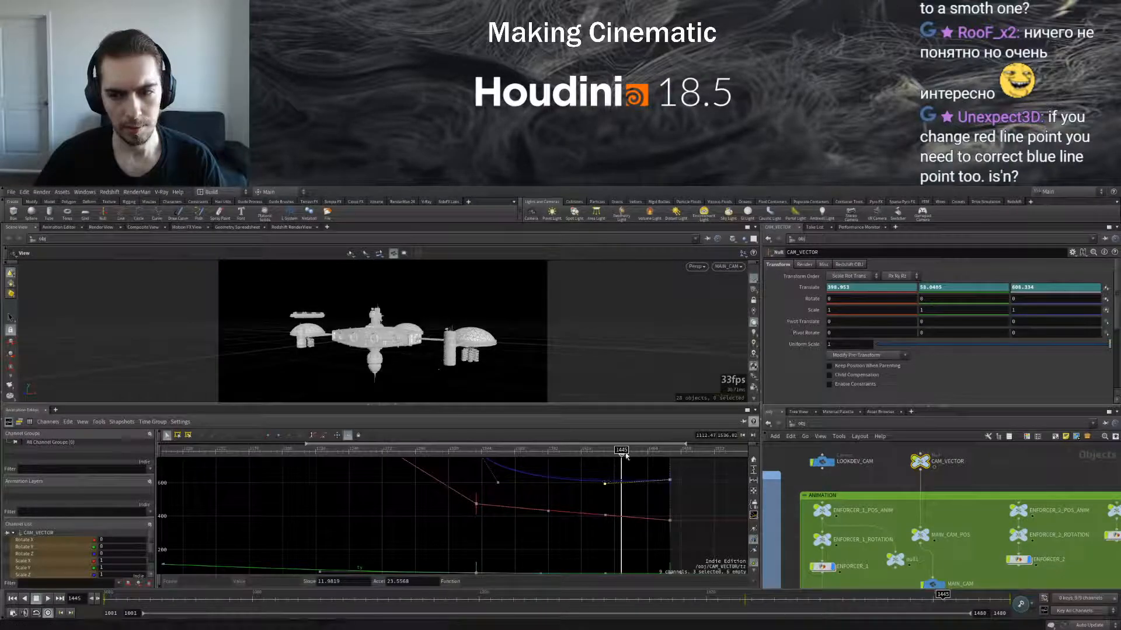
Reshape the tangents of CAM_VECTOR's Translate X curve between frames 1340 and 1480, scrubbing the shot to compare the camera motion
{"action": "mouse_move", "coordinate": [617, 450]}
{"action": "left_mouse_down"}
{"action": "mouse_move", "coordinate": [451, 450]}
{"action": "mouse_move", "coordinate": [505, 451]}
{"action": "mouse_move", "coordinate": [472, 450]}
{"action": "left_mouse_up"}
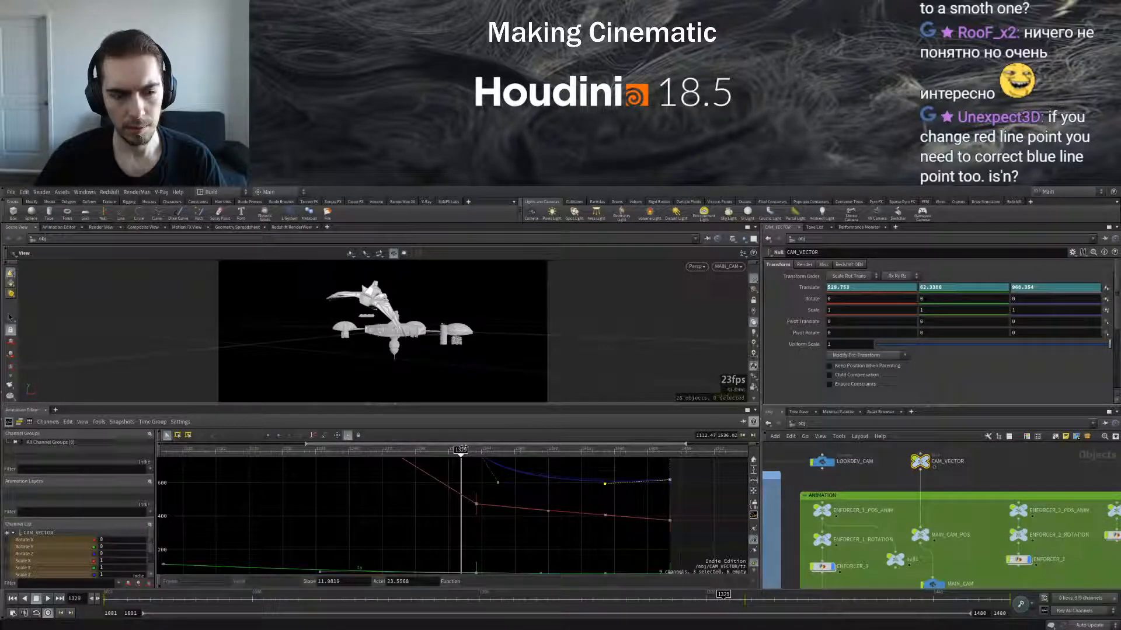
{"action": "left_click_drag", "start_coordinate": [471, 450], "coordinate": [472, 450]}
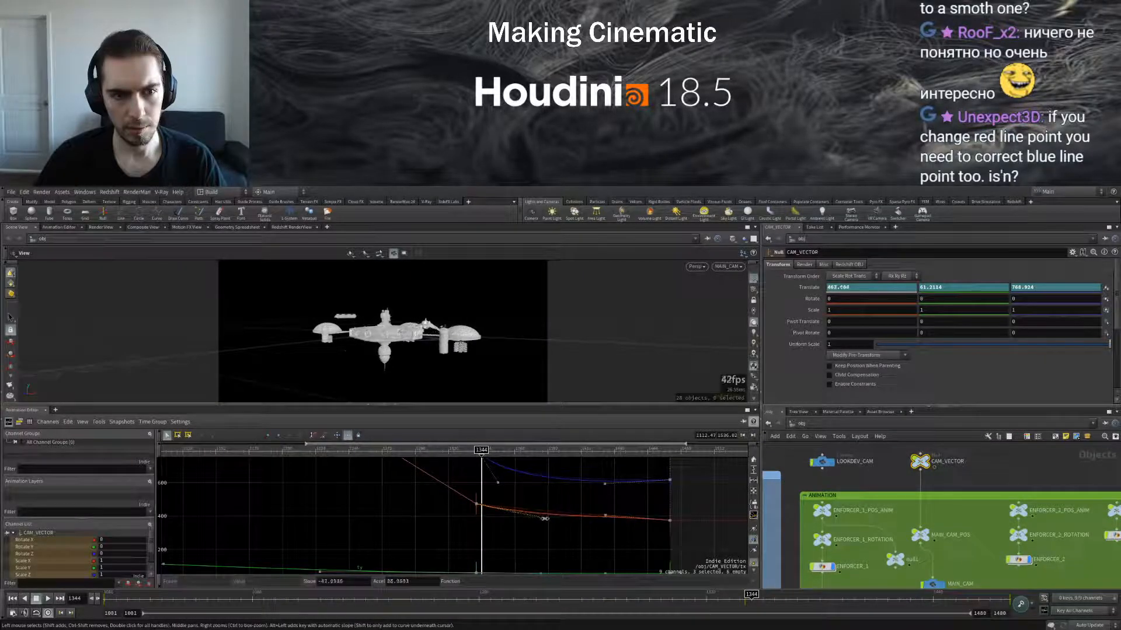
{"action": "mouse_move", "coordinate": [483, 451]}
{"action": "left_mouse_down"}
{"action": "mouse_move", "coordinate": [513, 452]}
{"action": "mouse_move", "coordinate": [472, 456]}
{"action": "left_mouse_up"}
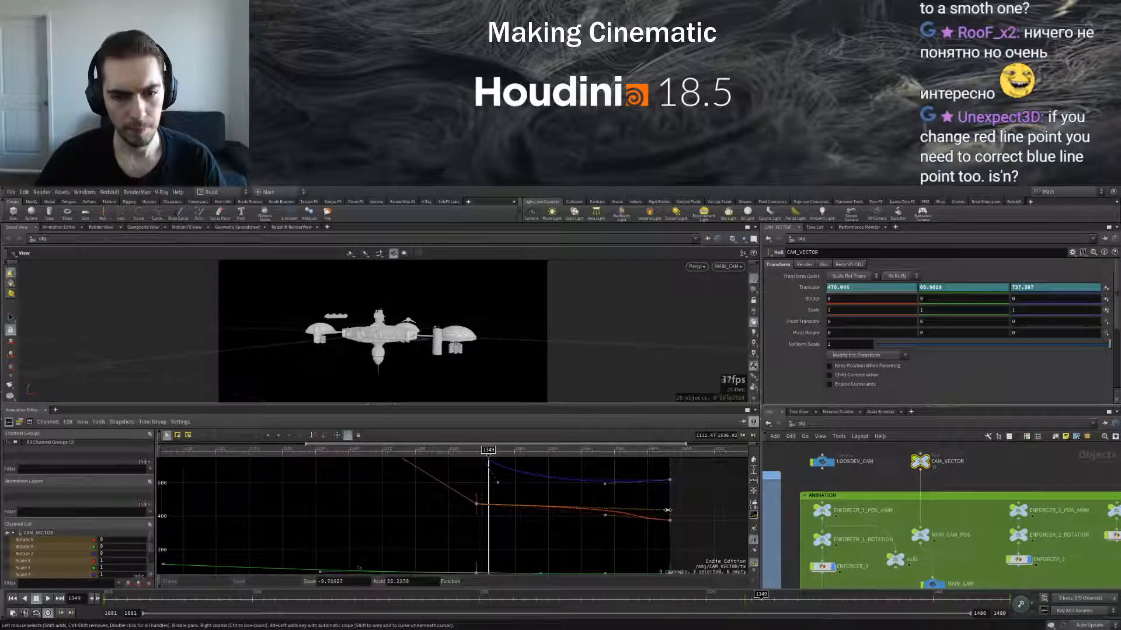
{"action": "left_click_drag", "start_coordinate": [488, 453], "coordinate": [667, 467]}
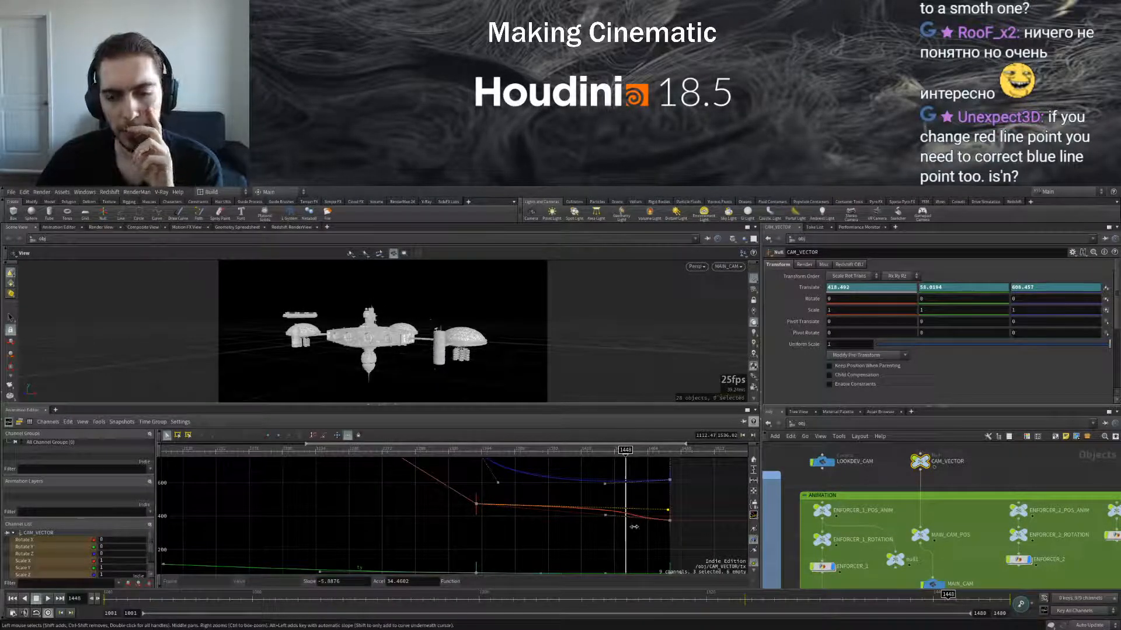
Delete CAM_VECTOR's Translate X key at frame 1480 and scrub to frame 1478
{"action": "left_click", "coordinate": [668, 519]}
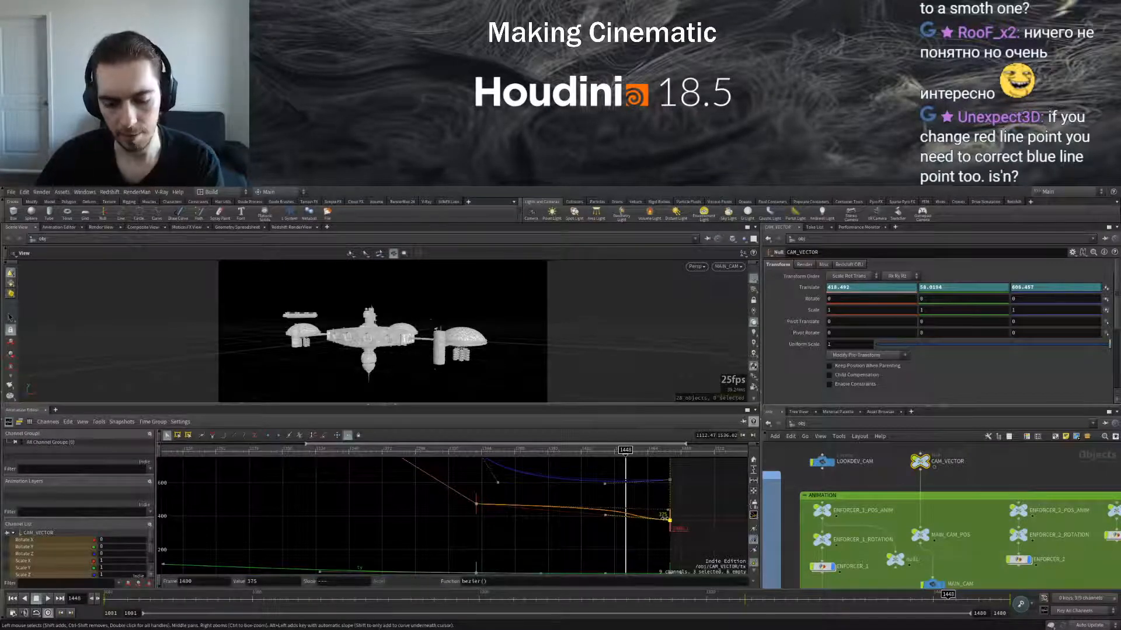
{"action": "key", "text": "Delete"}
{"action": "left_click_drag", "start_coordinate": [542, 594], "coordinate": [1002, 595]}
Raise the incoming tangent of CAM_VECTOR's Translate Z key at frame 1480 and play the shot back
{"action": "left_click", "coordinate": [669, 479]}
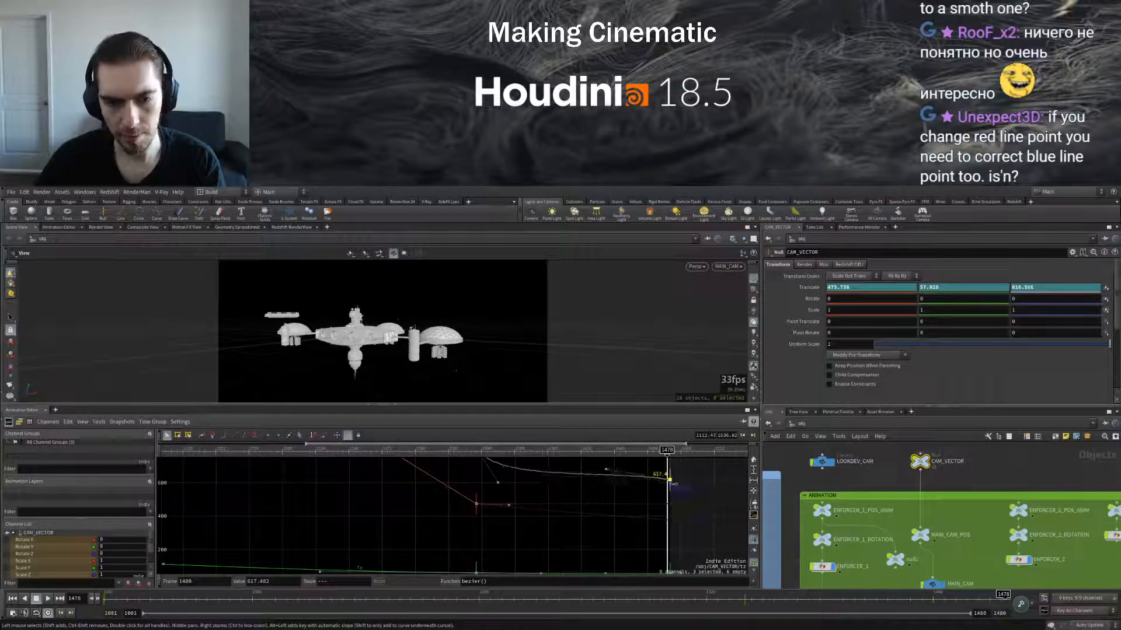
{"action": "left_click_drag", "start_coordinate": [667, 450], "coordinate": [338, 458]}
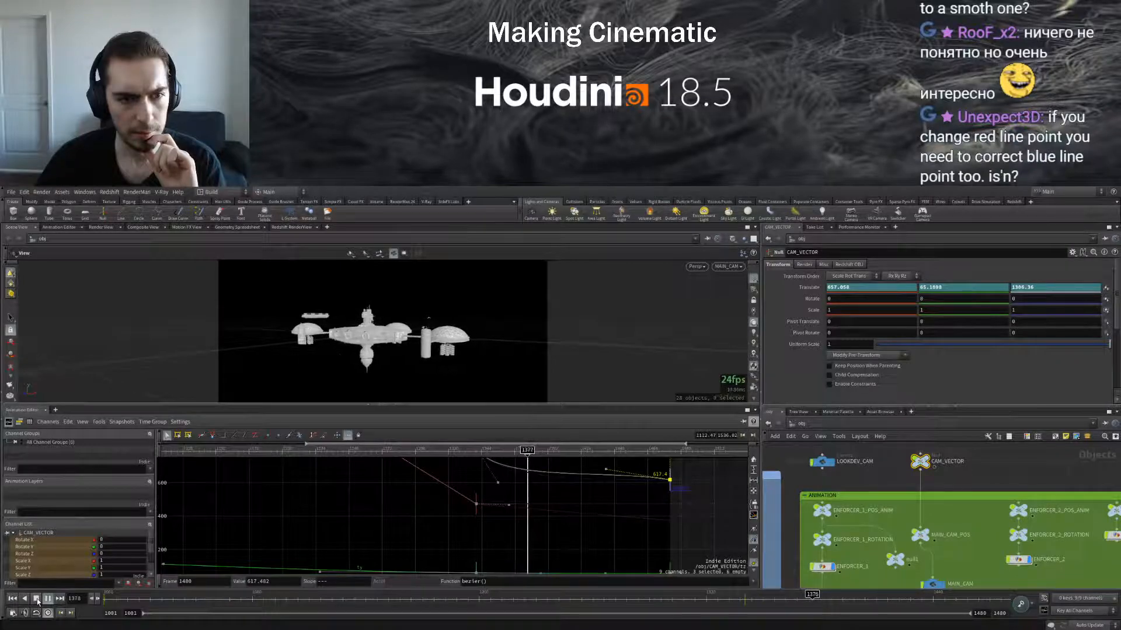
At frame 1480, try Rotate Y values of 25, 35 and 40 on MAIN_CAM_POS, then key it at 38
{"action": "left_click", "coordinate": [920, 535]}
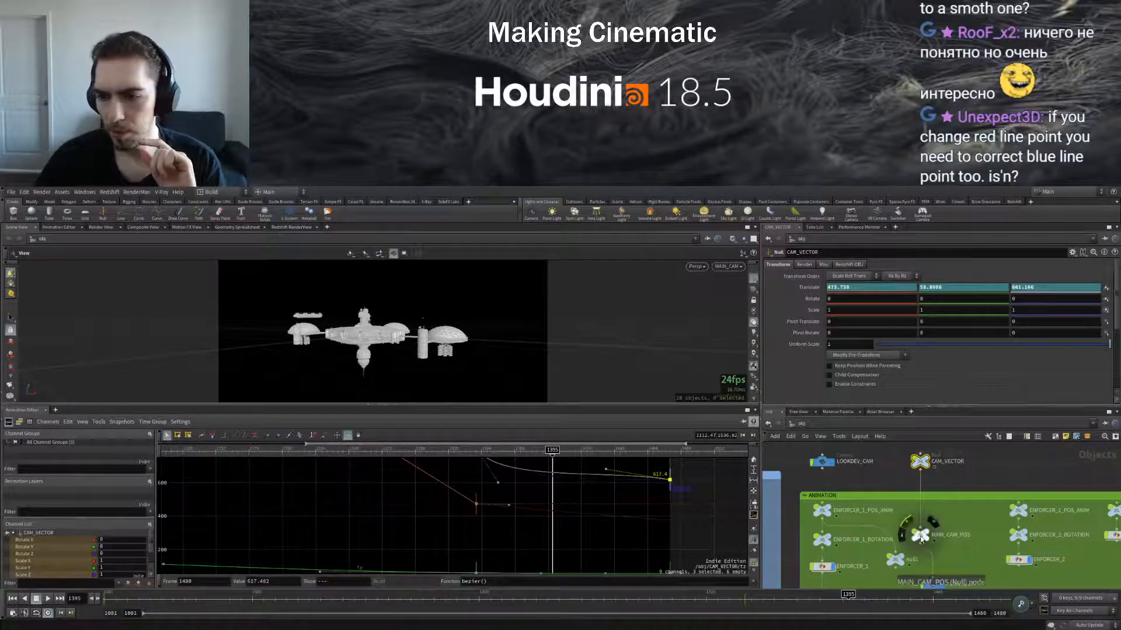
{"action": "left_click", "coordinate": [746, 604]}
{"action": "left_click_drag", "start_coordinate": [745, 597], "coordinate": [1061, 603]}
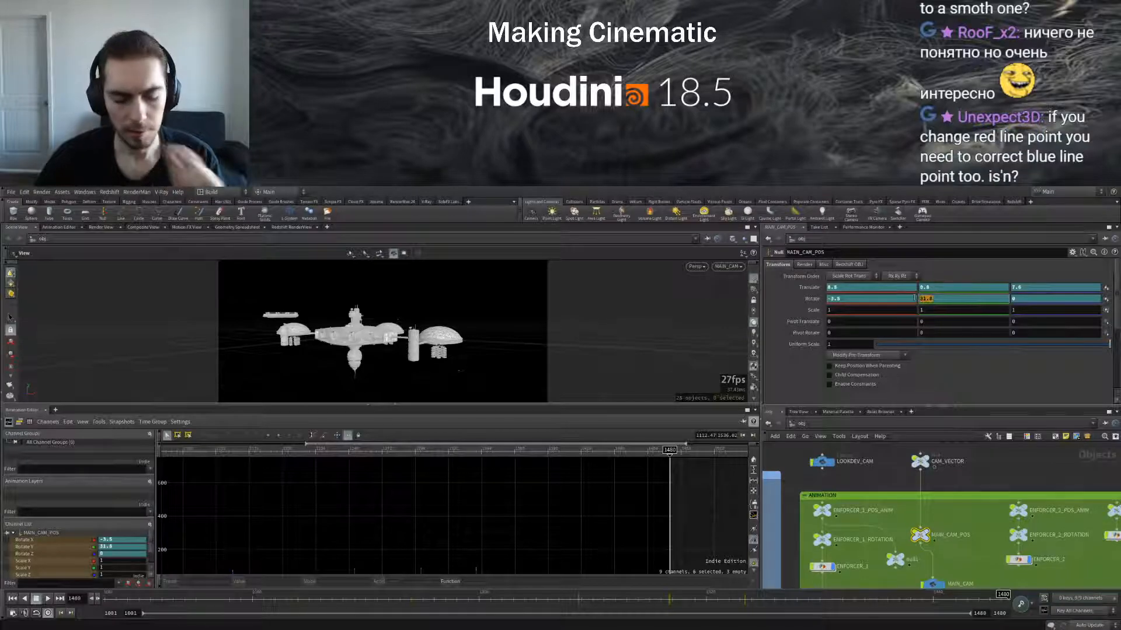
{"action": "type", "text": "25"}
{"action": "key", "text": "Return"}
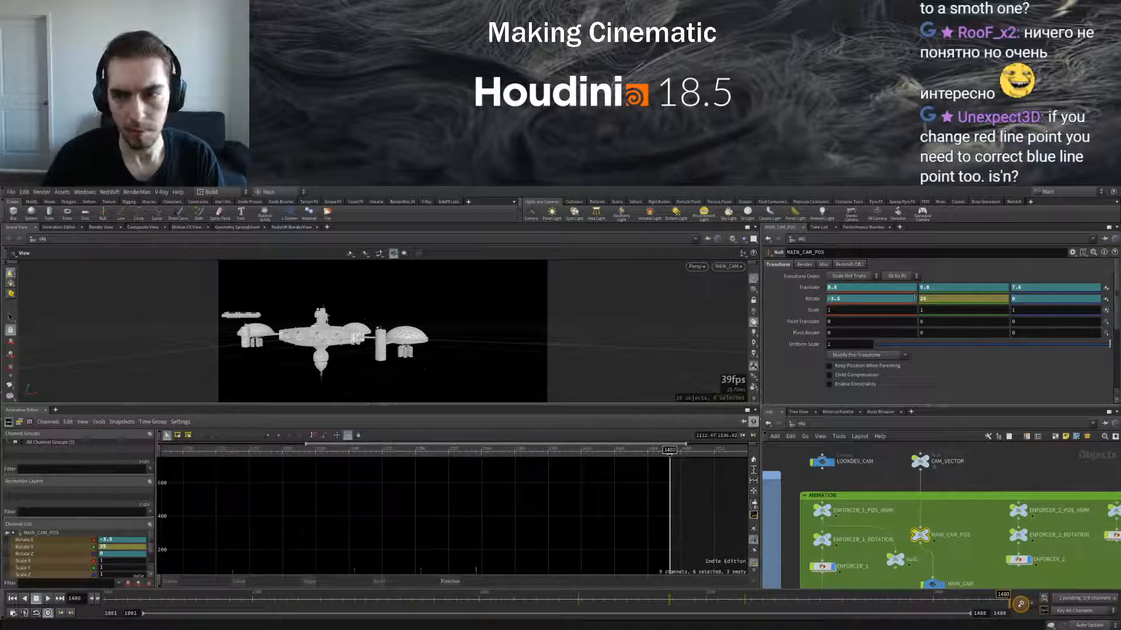
{"action": "type", "text": "35"}
{"action": "key", "text": "Return"}
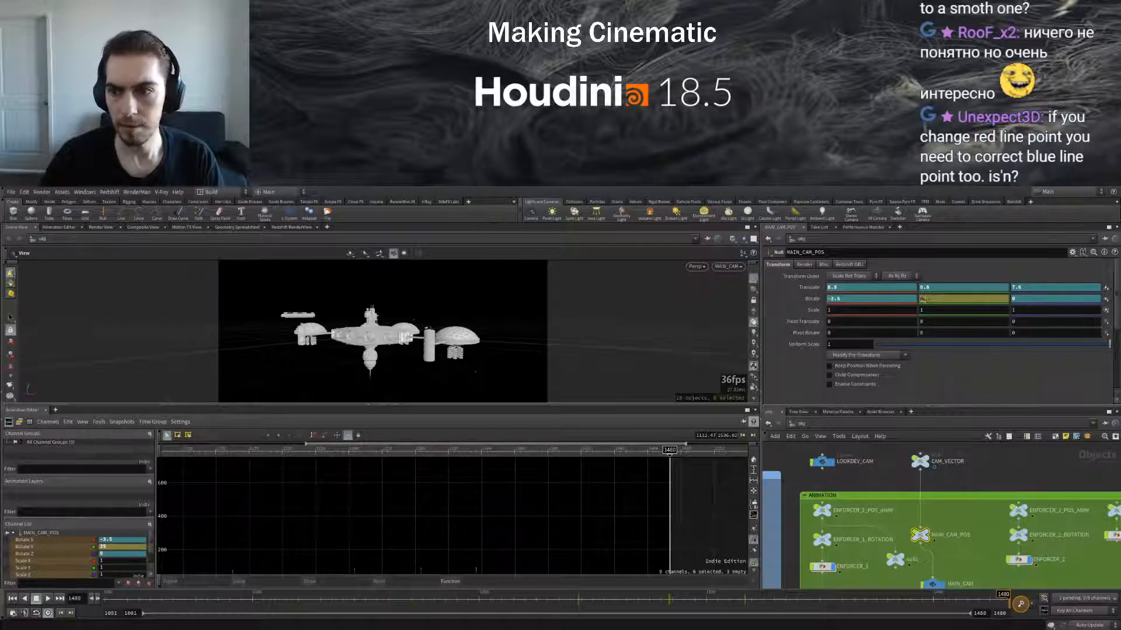
{"action": "type", "text": "40"}
{"action": "key", "text": "Return"}
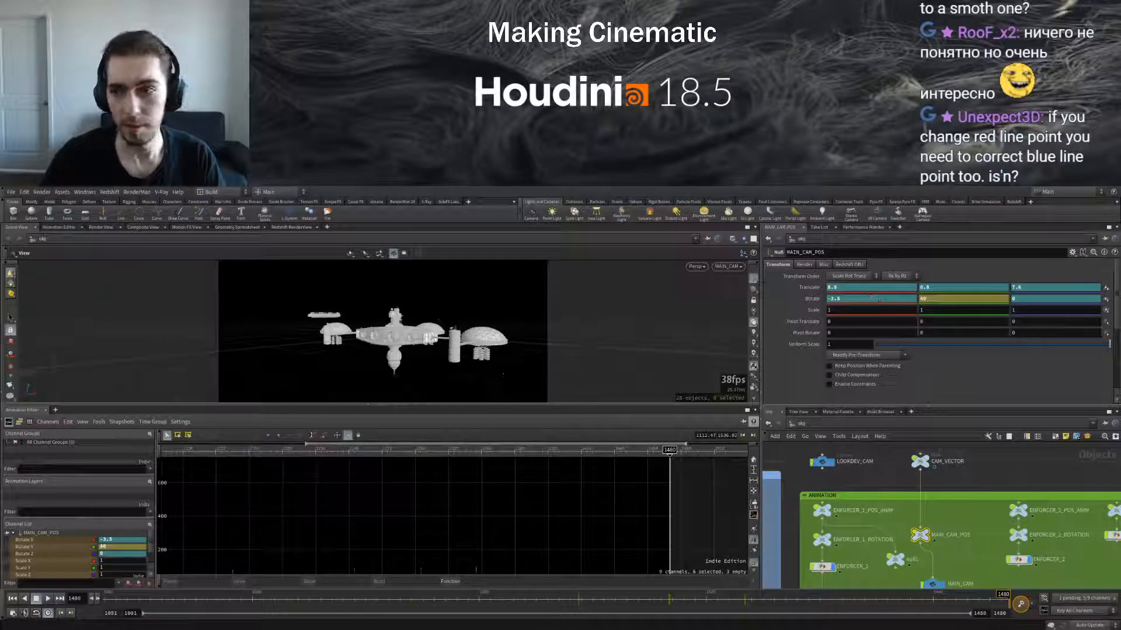
{"action": "key", "text": "Return"}
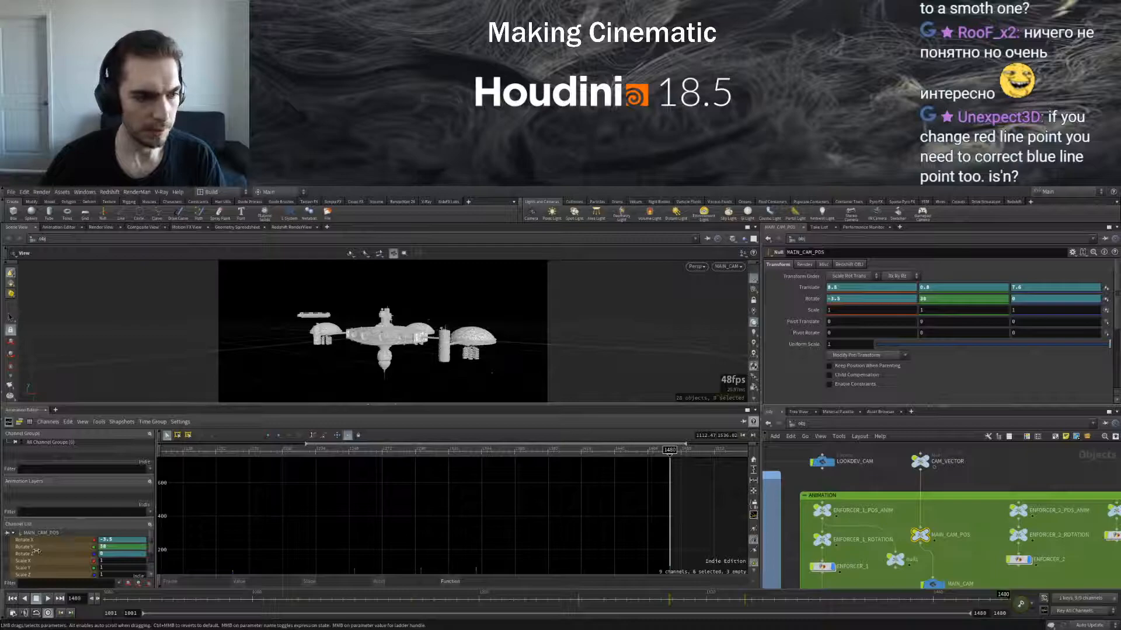
Steepen the incoming tangent of MAIN_CAM_POS's Rotate Y key at frame 1480 and play the shot again from frame 1313
{"action": "left_click", "coordinate": [35, 547]}
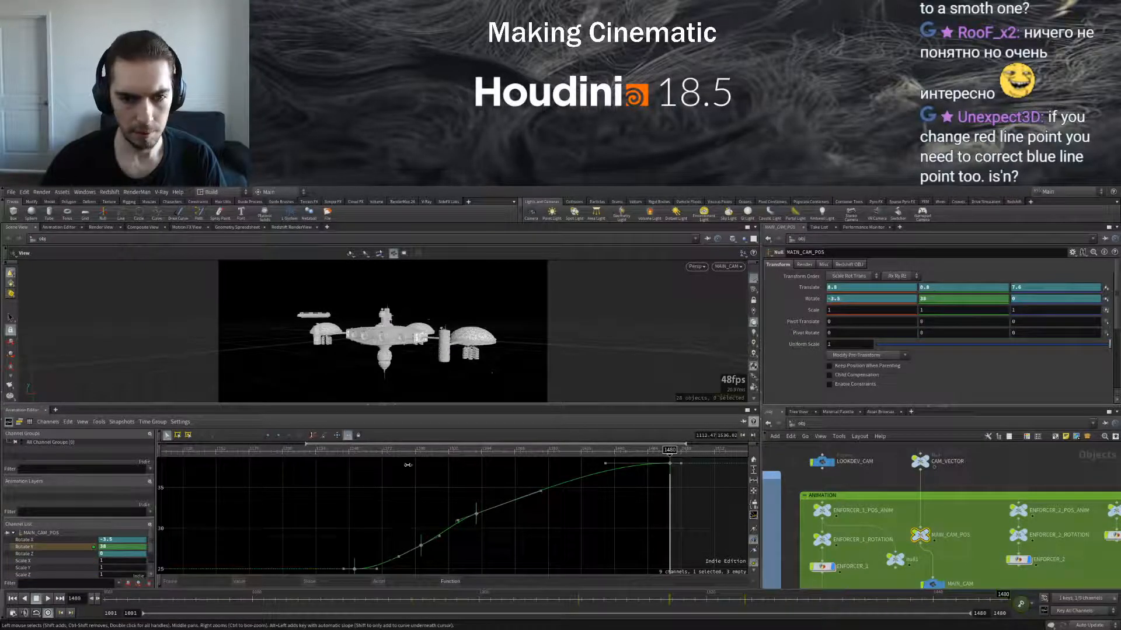
{"action": "left_click", "coordinate": [408, 467]}
{"action": "left_click", "coordinate": [48, 600]}
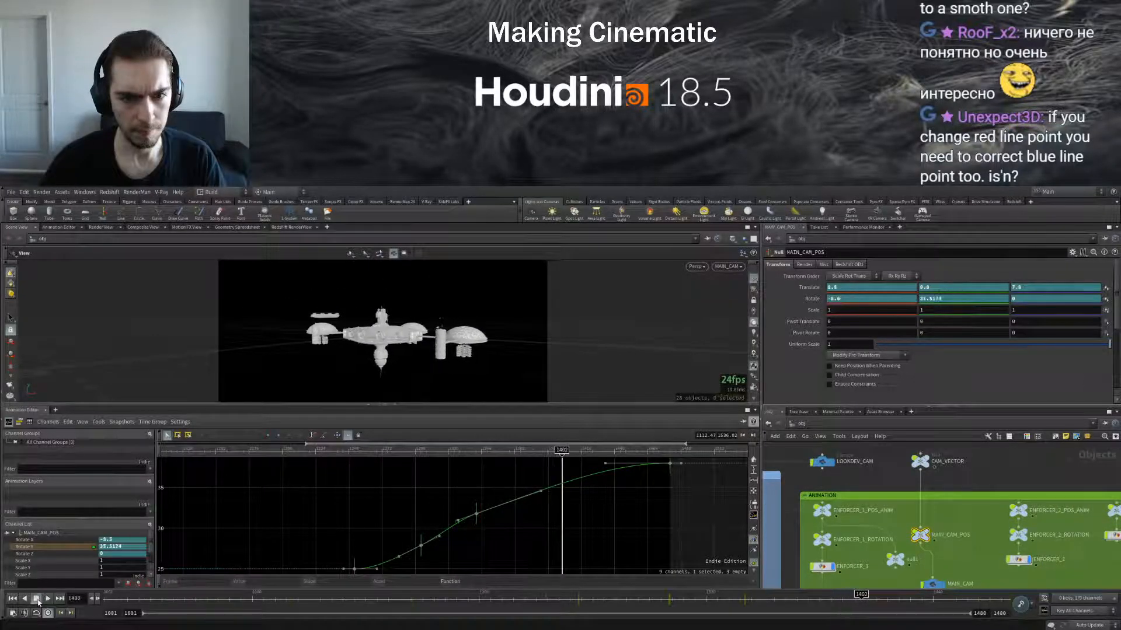
{"action": "left_click", "coordinate": [36, 599]}
{"action": "left_click_drag", "start_coordinate": [688, 484], "coordinate": [634, 473]}
{"action": "left_click", "coordinate": [438, 450]}
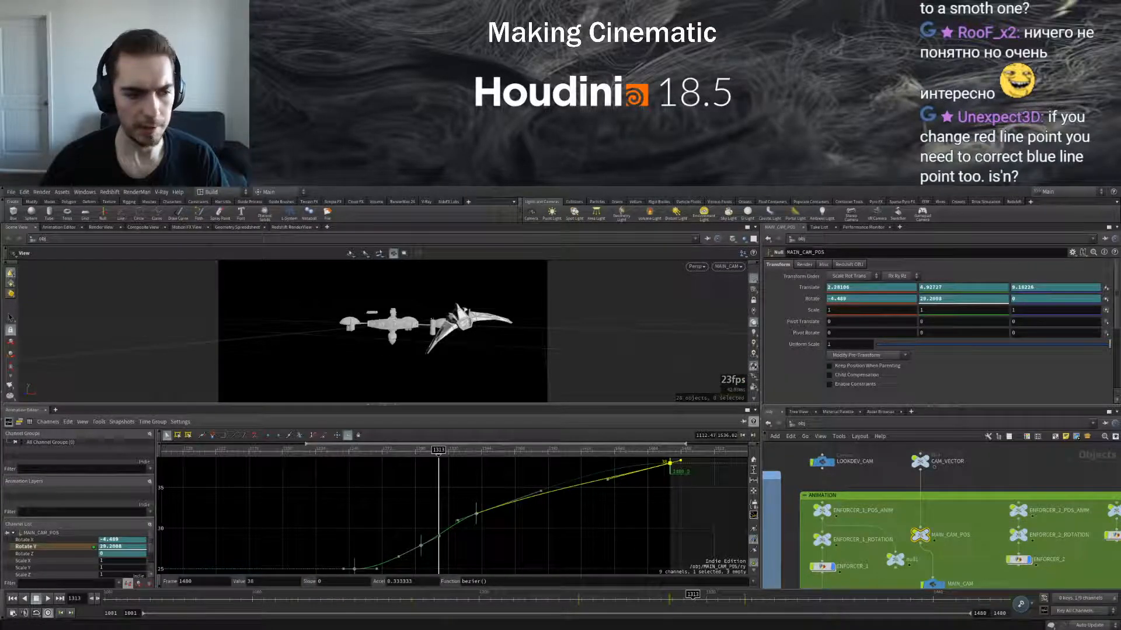
{"action": "left_click", "coordinate": [48, 599]}
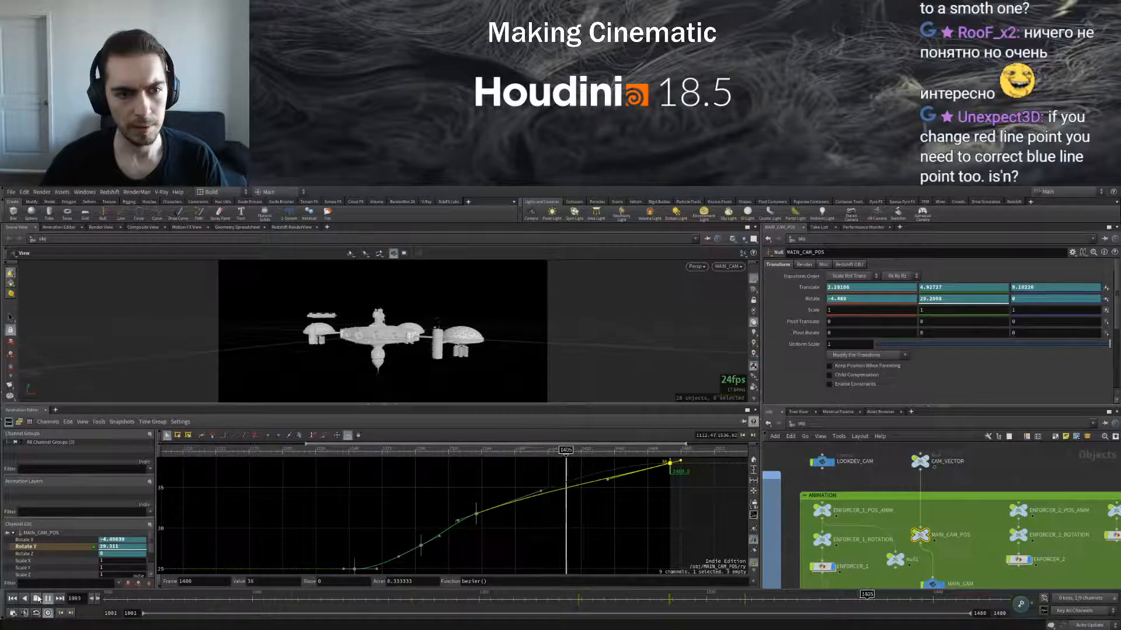
Stop the playback, select MAIN_CAM_POS's Rotate Y key at frame 1340 and scrub to frame 1349
{"action": "left_click", "coordinate": [36, 598]}
{"action": "left_click", "coordinate": [477, 514]}
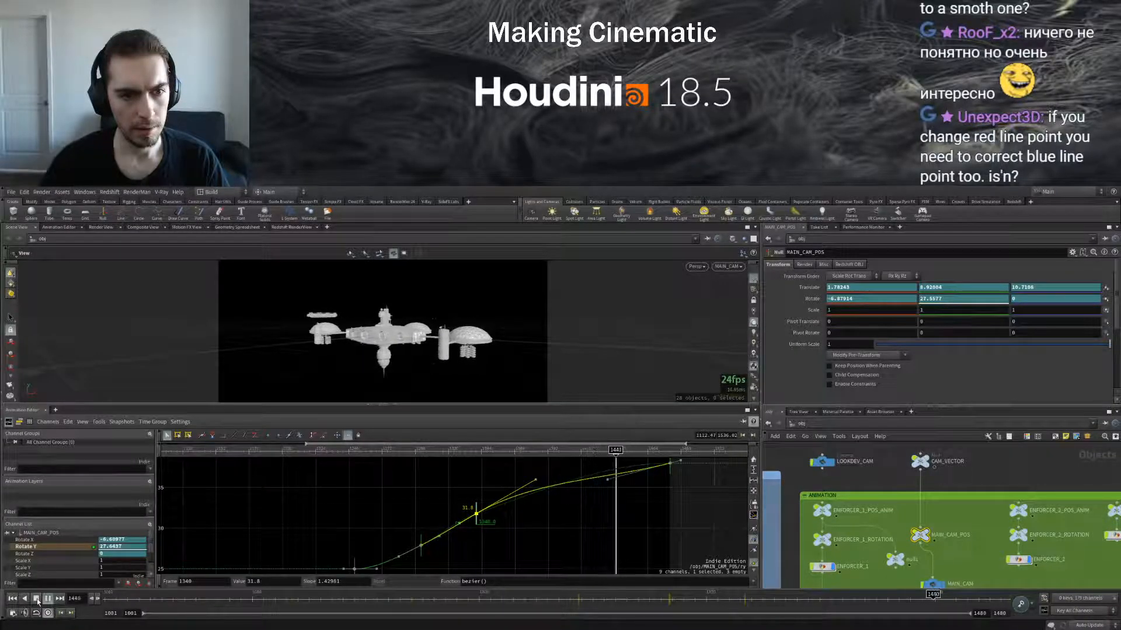
{"action": "left_click", "coordinate": [452, 450]}
{"action": "left_click_drag", "start_coordinate": [452, 450], "coordinate": [489, 453]}
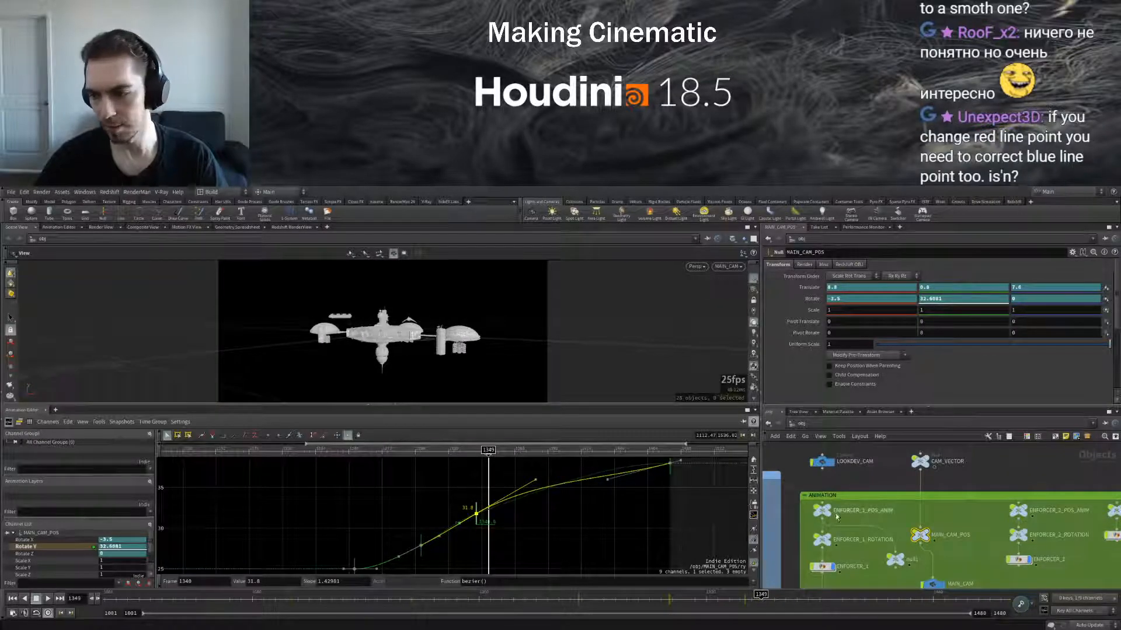
Display only CAM_VECTOR's Translate X, Y and Z curves and frame their keys around frame 1340
{"action": "left_click", "coordinate": [922, 464]}
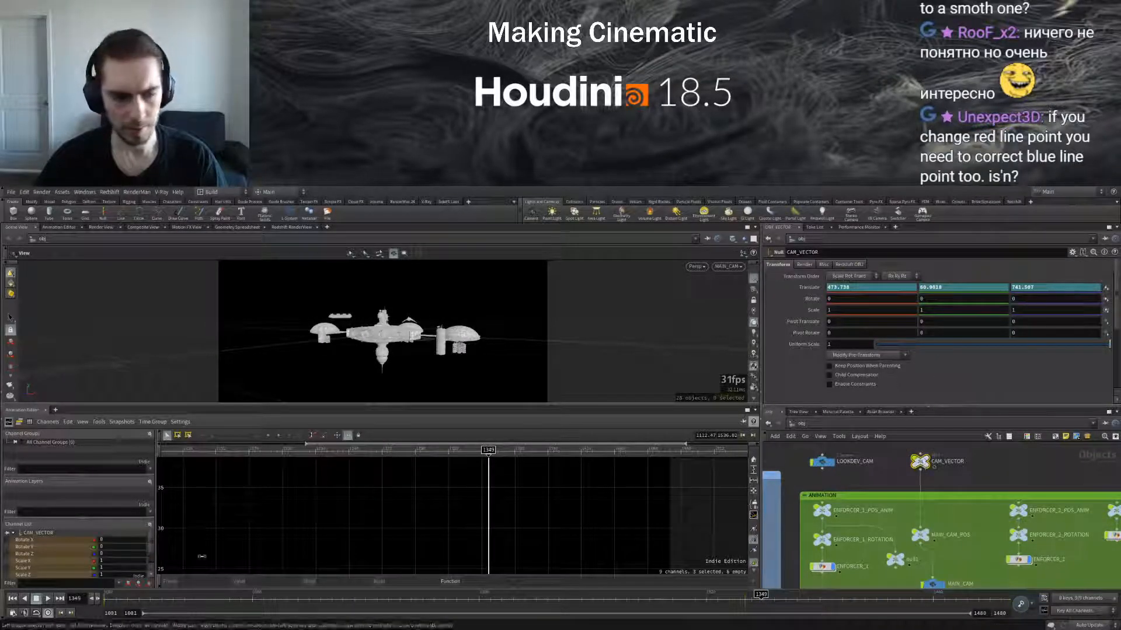
{"action": "left_click", "coordinate": [47, 561]}
{"action": "key", "text": "h"}
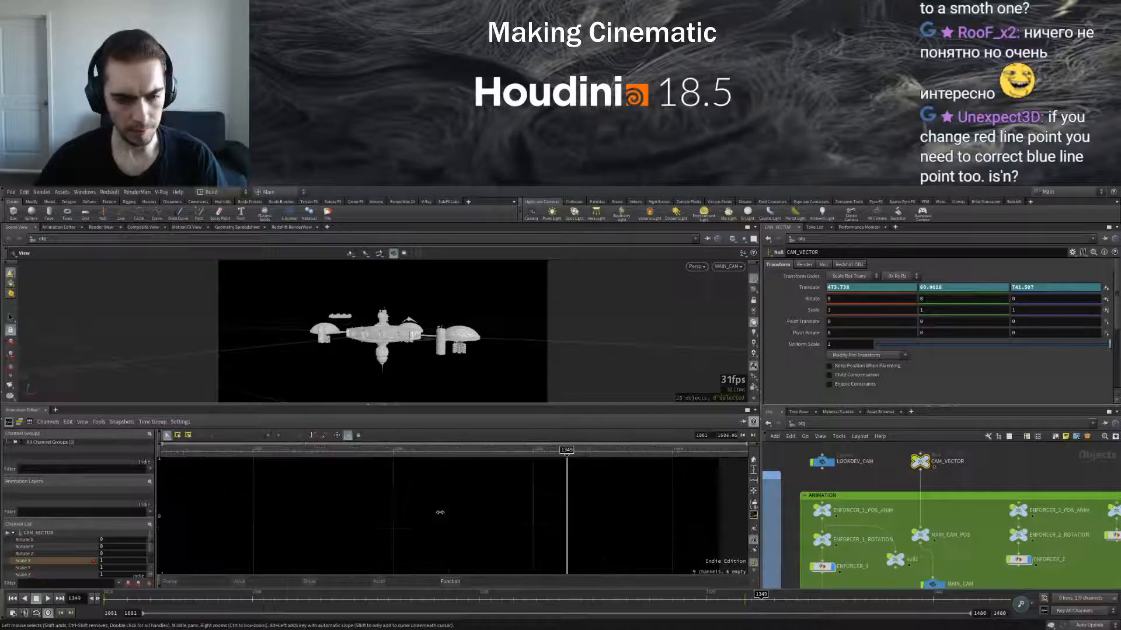
{"action": "scroll", "coordinate": [50, 565], "scroll_direction": "down", "scroll_amount": 1}
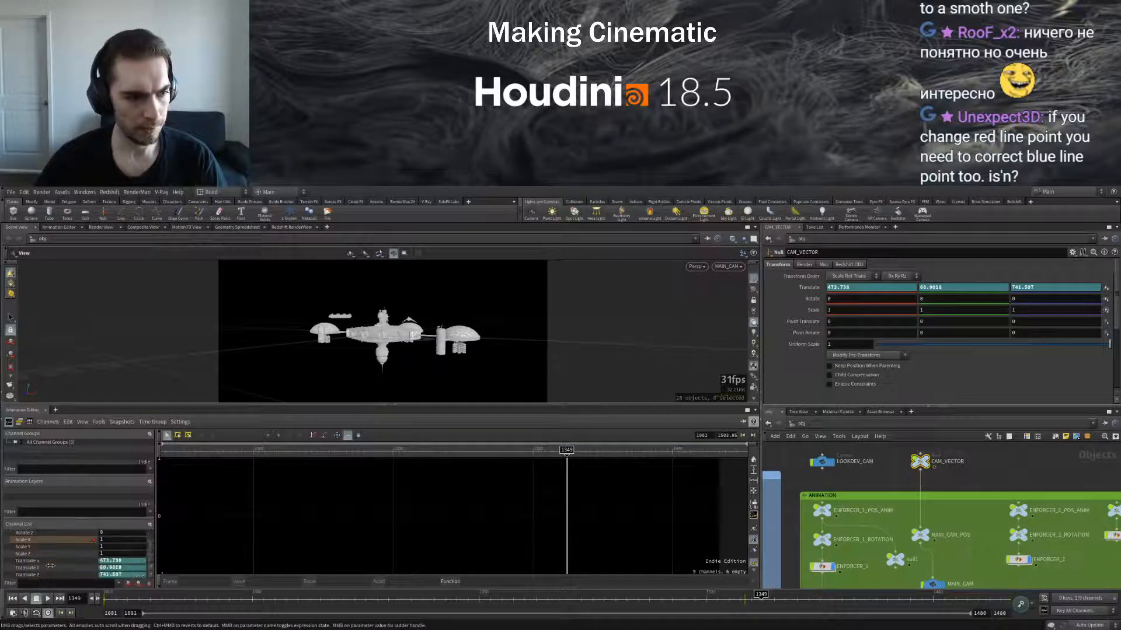
{"action": "left_click", "coordinate": [50, 568]}
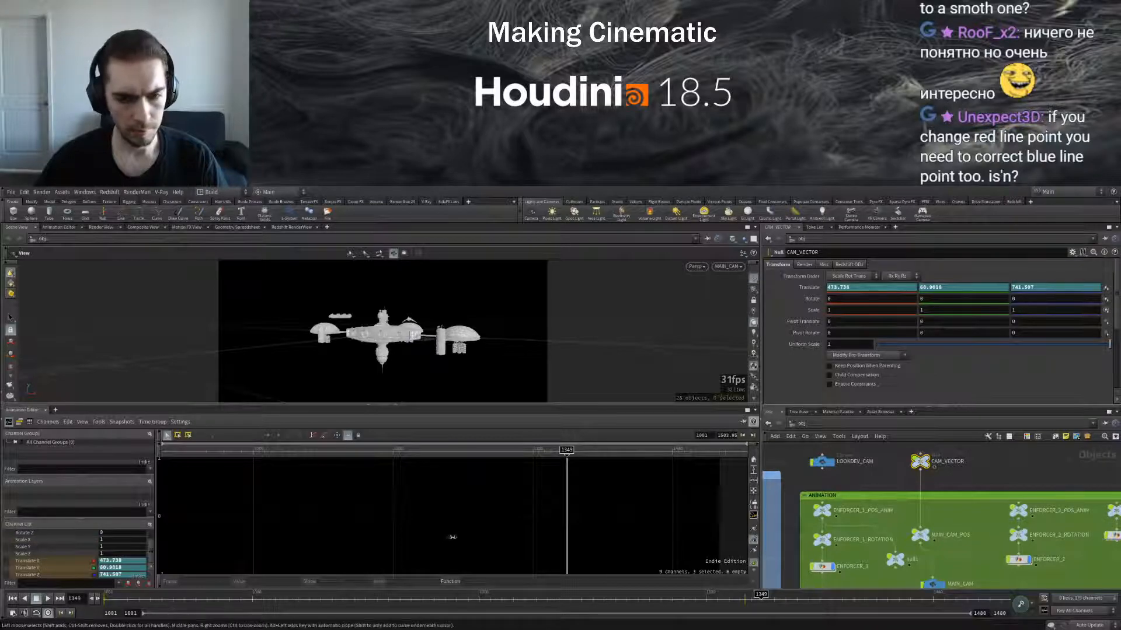
{"action": "key", "text": "h"}
{"action": "middle_click_drag", "start_coordinate": [661, 540], "coordinate": [674, 473]}
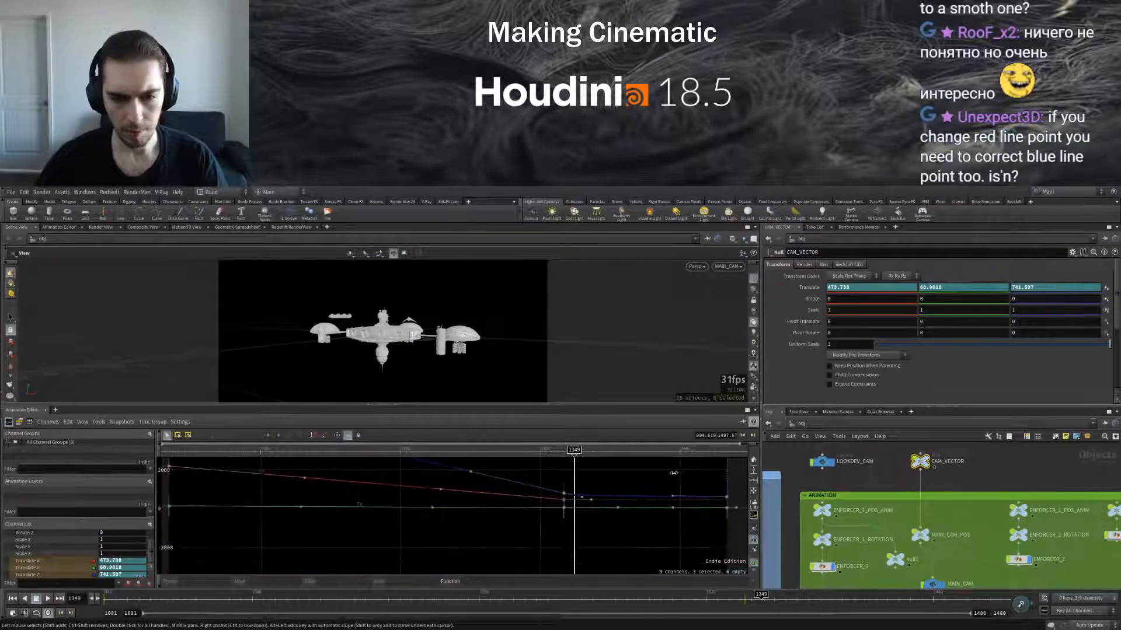
{"action": "right_click_drag", "start_coordinate": [551, 518], "coordinate": [532, 512]}
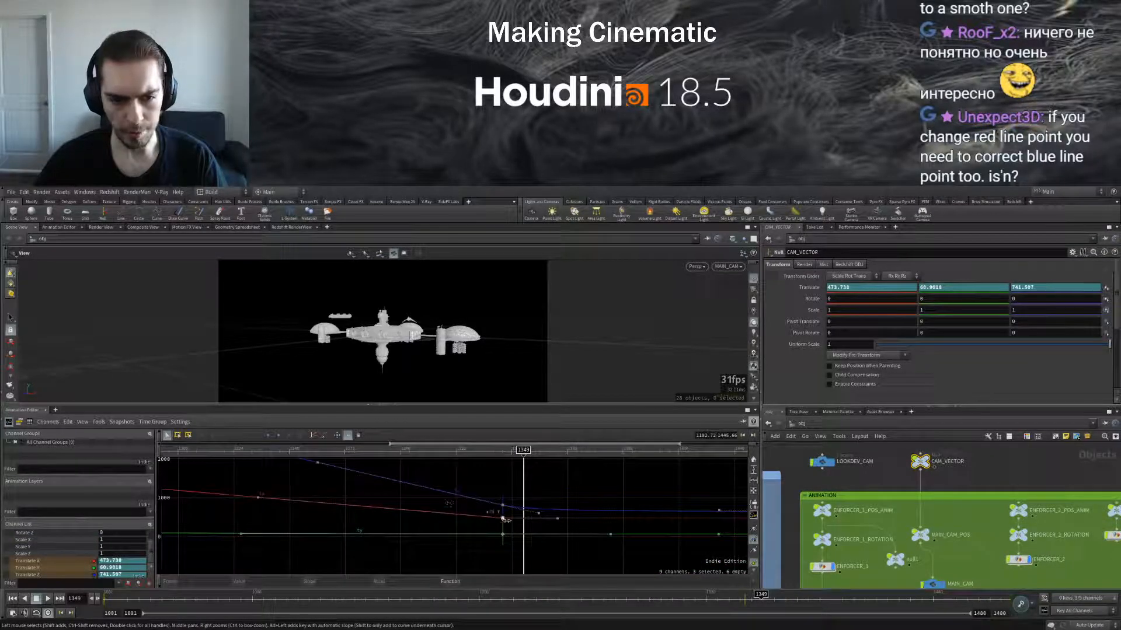
Lengthen the outgoing tangent of CAM_VECTOR's Translate Z key at frame 1340 and play the motion again from frame 1327
{"action": "mouse_move", "coordinate": [744, 600]}
{"action": "left_mouse_down"}
{"action": "mouse_move", "coordinate": [852, 599]}
{"action": "mouse_move", "coordinate": [658, 595]}
{"action": "mouse_move", "coordinate": [727, 595]}
{"action": "left_mouse_up"}
{"action": "left_click", "coordinate": [540, 514]}
{"action": "mouse_move", "coordinate": [481, 450]}
{"action": "left_mouse_down"}
{"action": "mouse_move", "coordinate": [518, 451]}
{"action": "mouse_move", "coordinate": [481, 451]}
{"action": "left_mouse_up"}
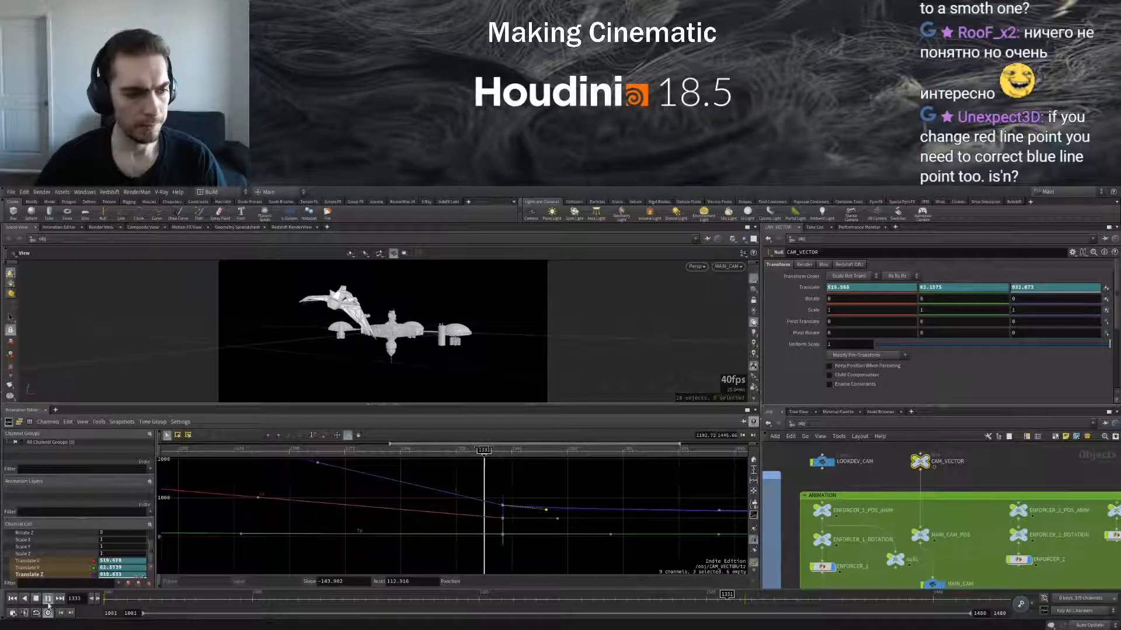
{"action": "left_click", "coordinate": [48, 600]}
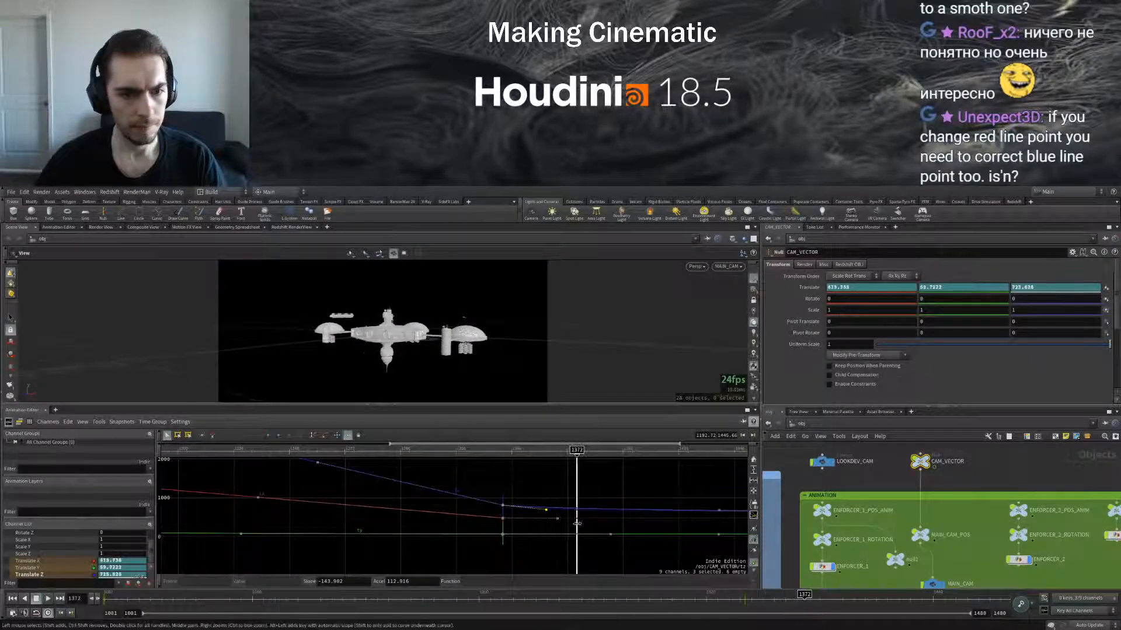
{"action": "left_click_drag", "start_coordinate": [545, 511], "coordinate": [586, 509]}
{"action": "left_click", "coordinate": [472, 452]}
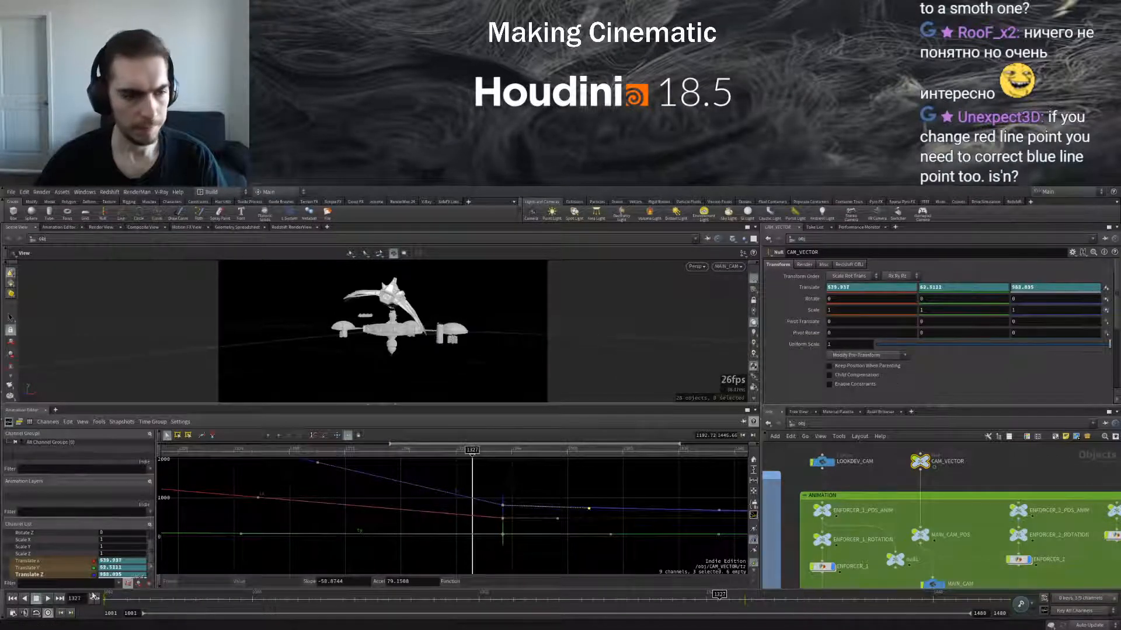
{"action": "left_click", "coordinate": [48, 601]}
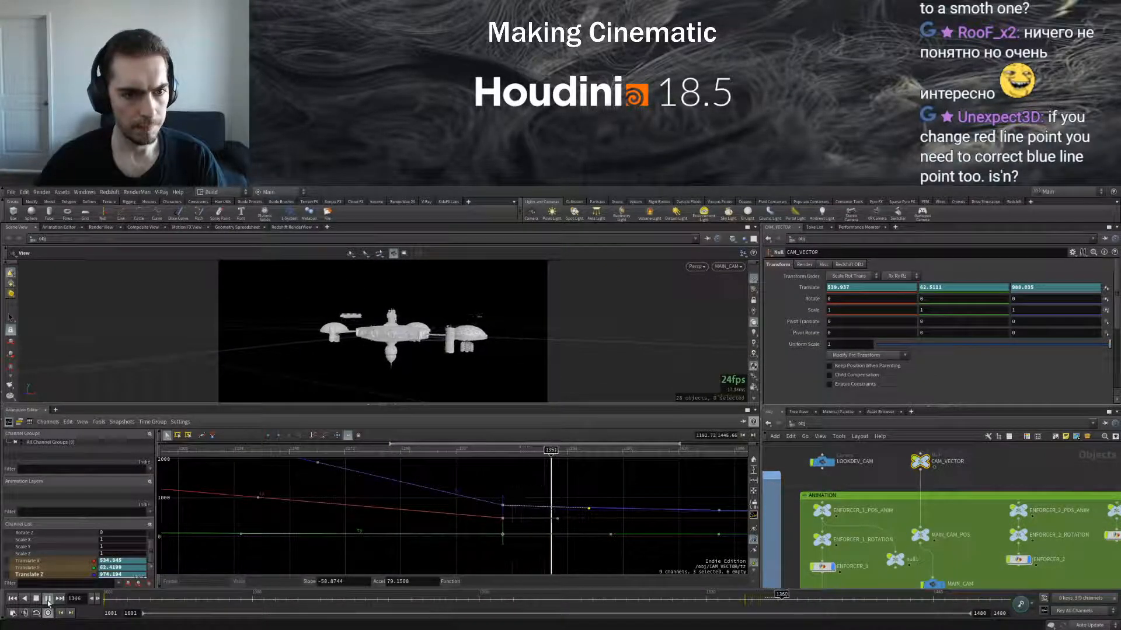
{"action": "left_click", "coordinate": [36, 599]}
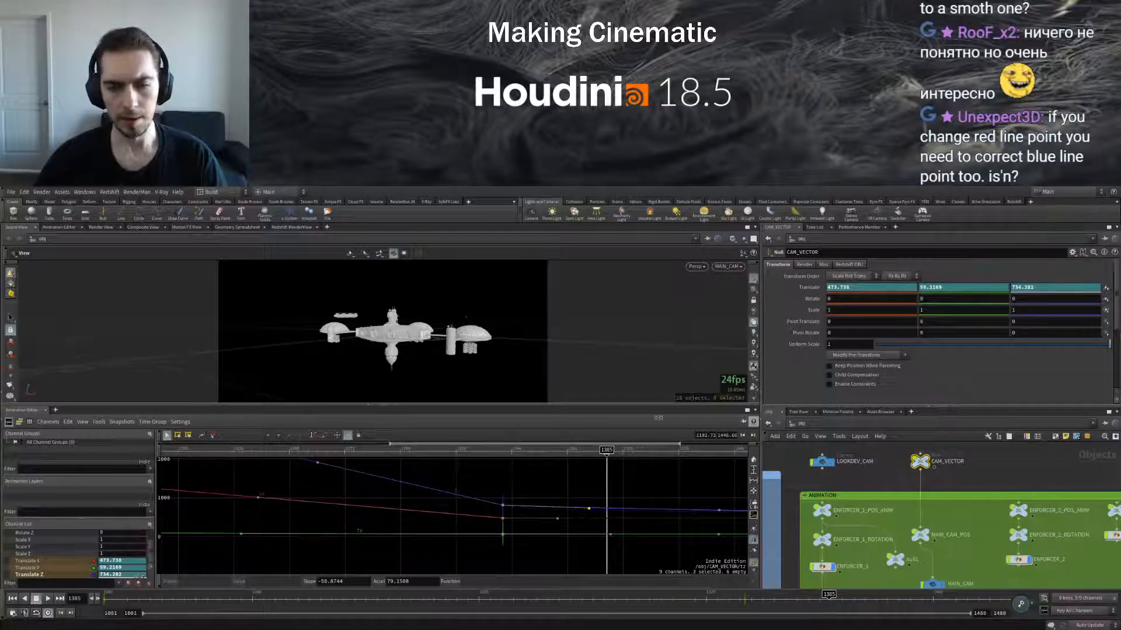
Maximize the MAIN_CAM view and play the whole shot from frame 1001
{"action": "key", "text": "space+h"}
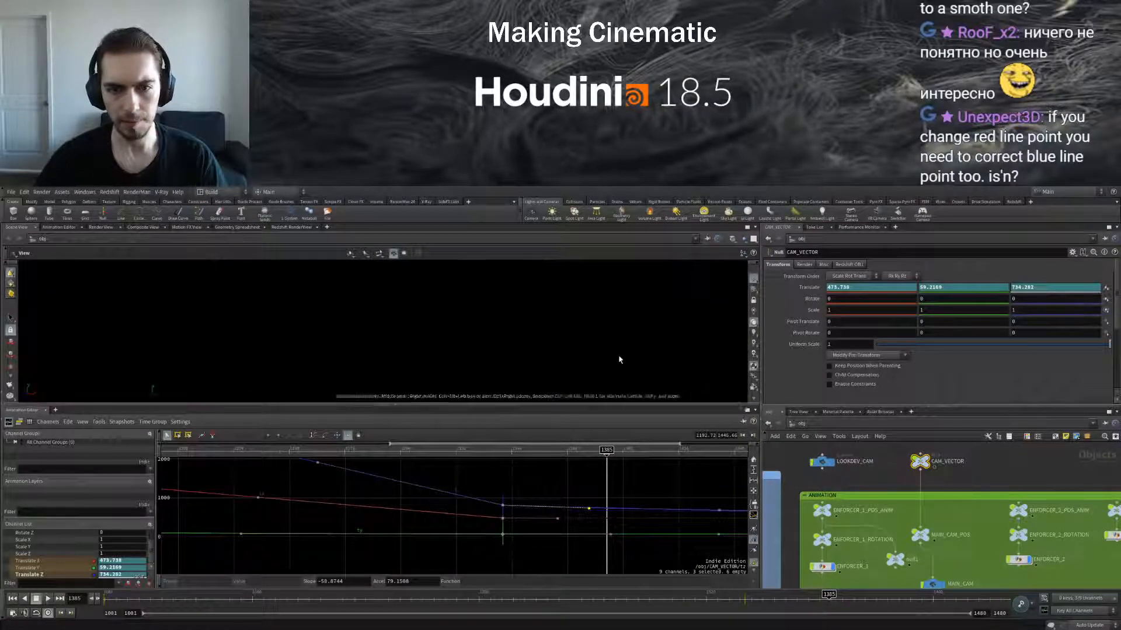
{"action": "key", "text": "ctrl+b"}
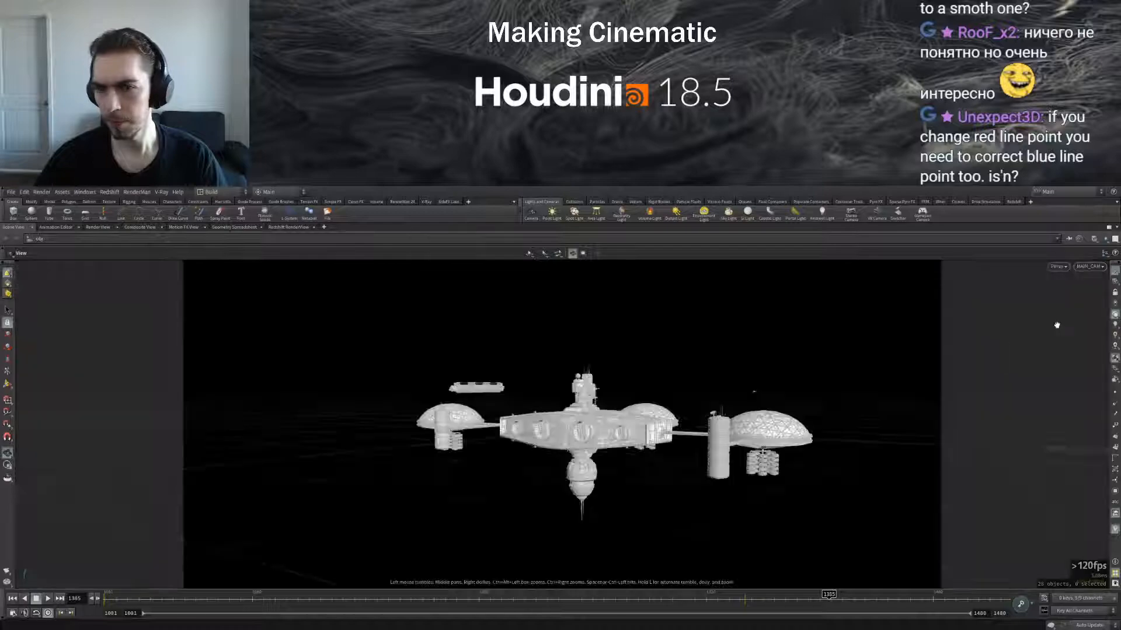
{"action": "left_click", "coordinate": [14, 600]}
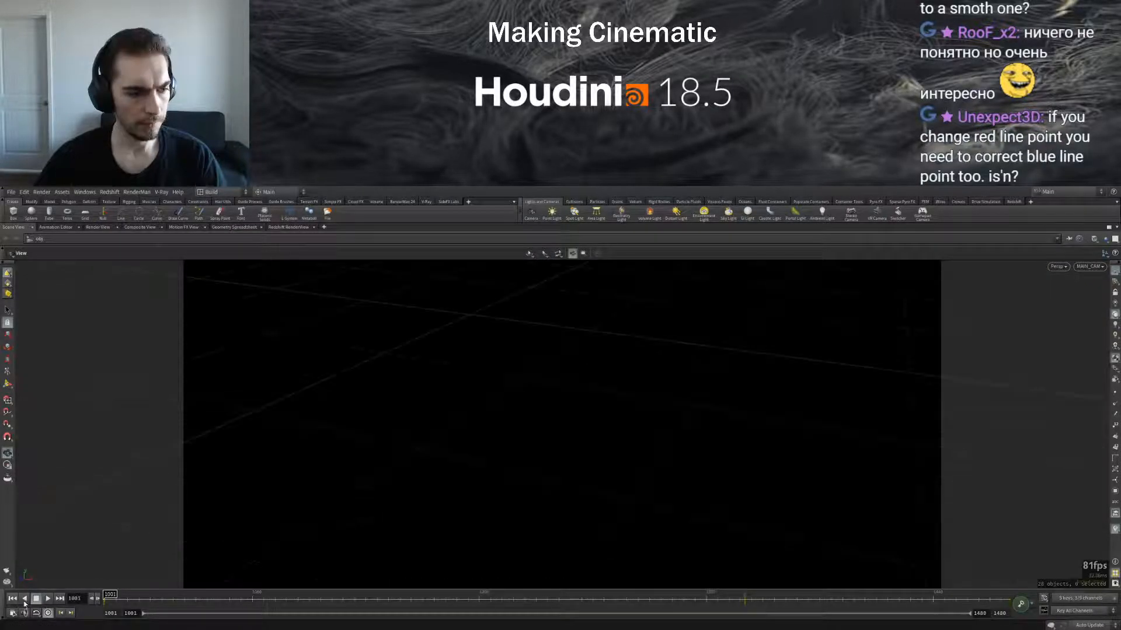
{"action": "left_click", "coordinate": [47, 599]}
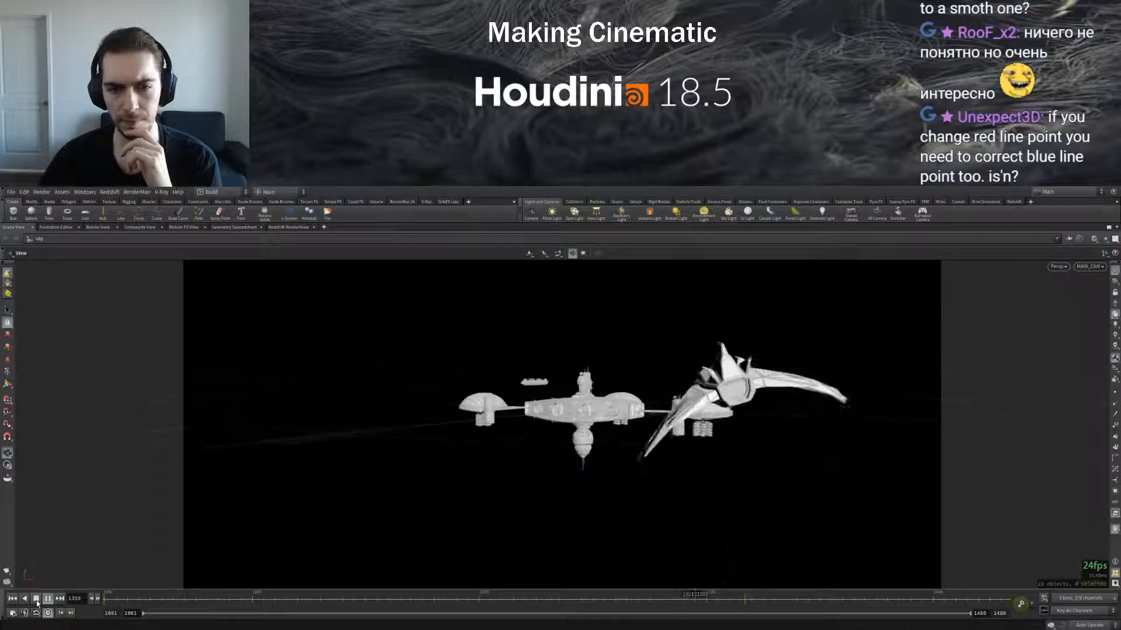
{"action": "left_click", "coordinate": [36, 600]}
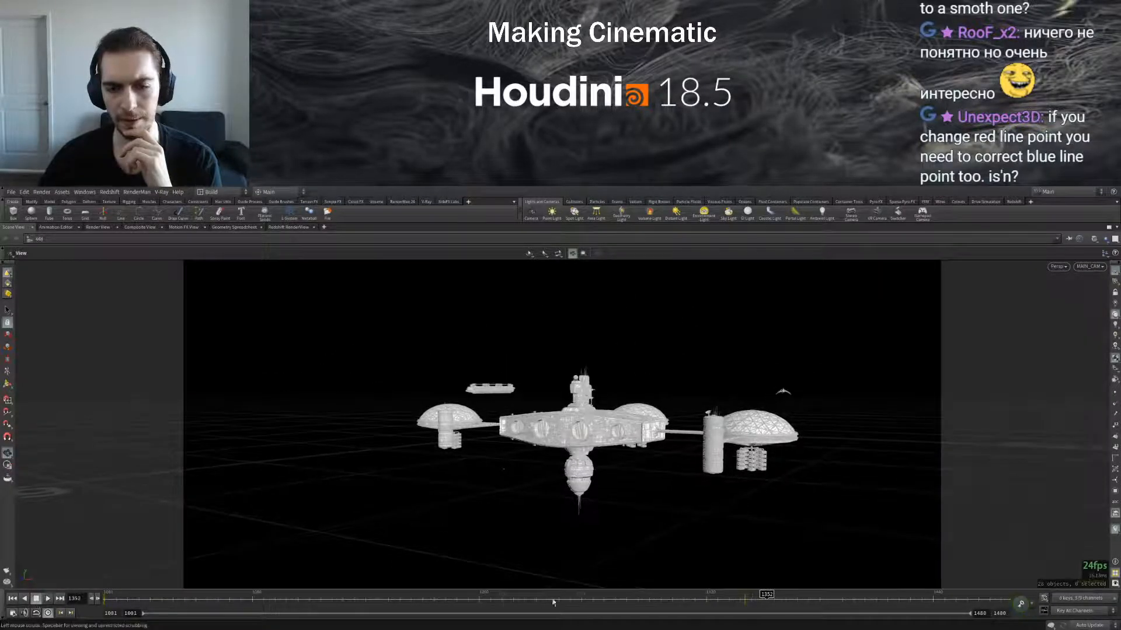
Replay the fighter's pass several times, starting between frames 1279 and 1292, to examine the camera motion
{"action": "left_click_drag", "start_coordinate": [563, 605], "coordinate": [636, 593]}
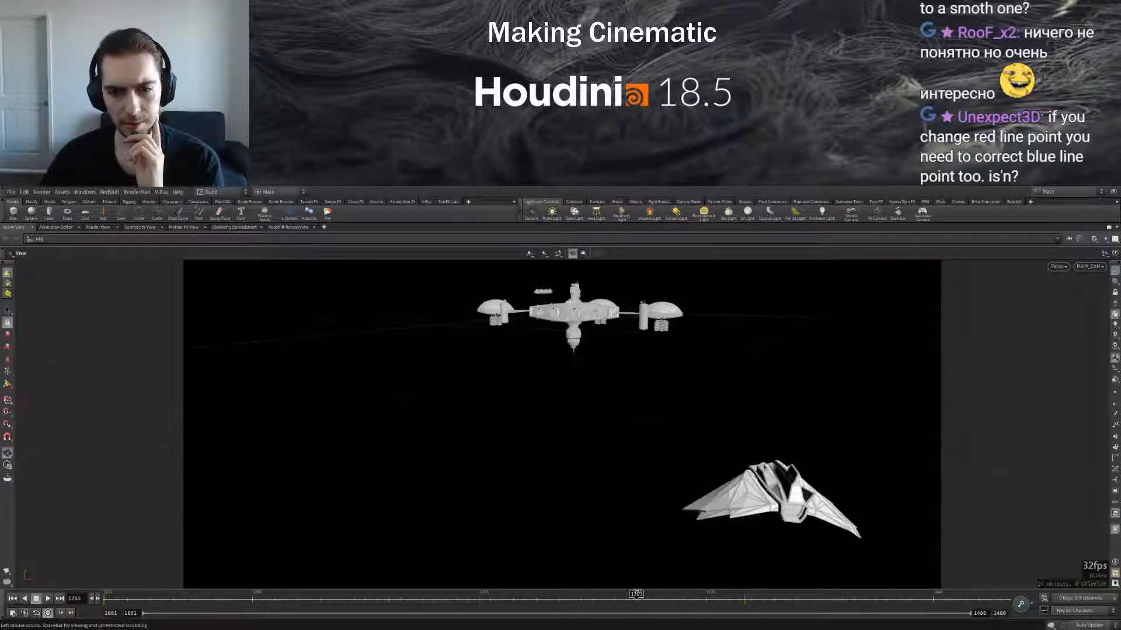
{"action": "left_click", "coordinate": [48, 598]}
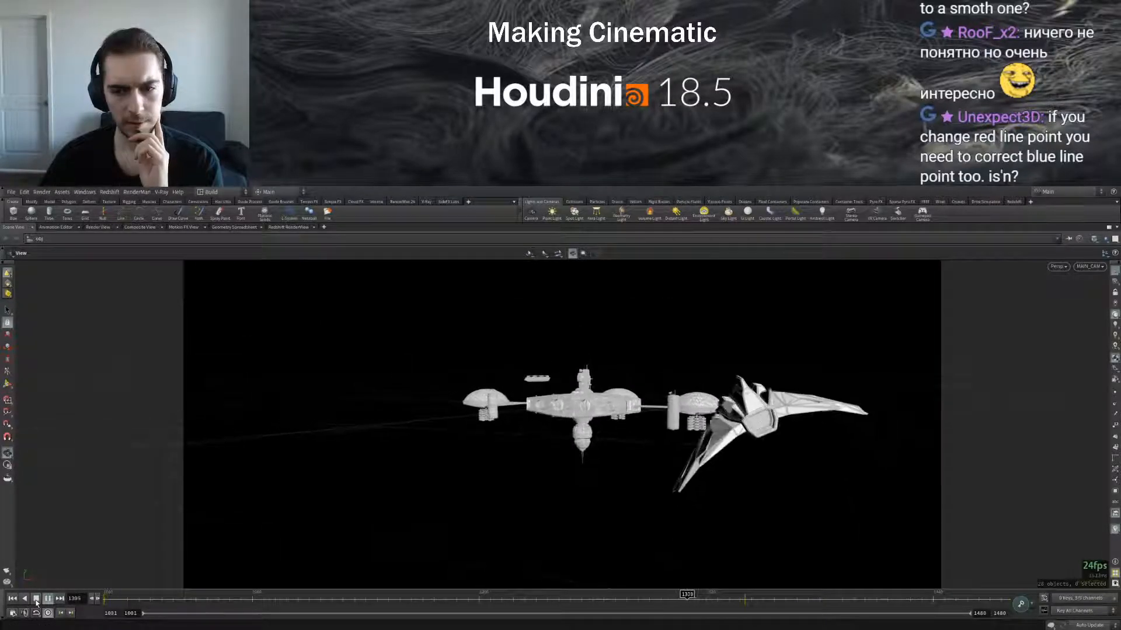
{"action": "left_click", "coordinate": [36, 600]}
{"action": "left_click", "coordinate": [654, 606]}
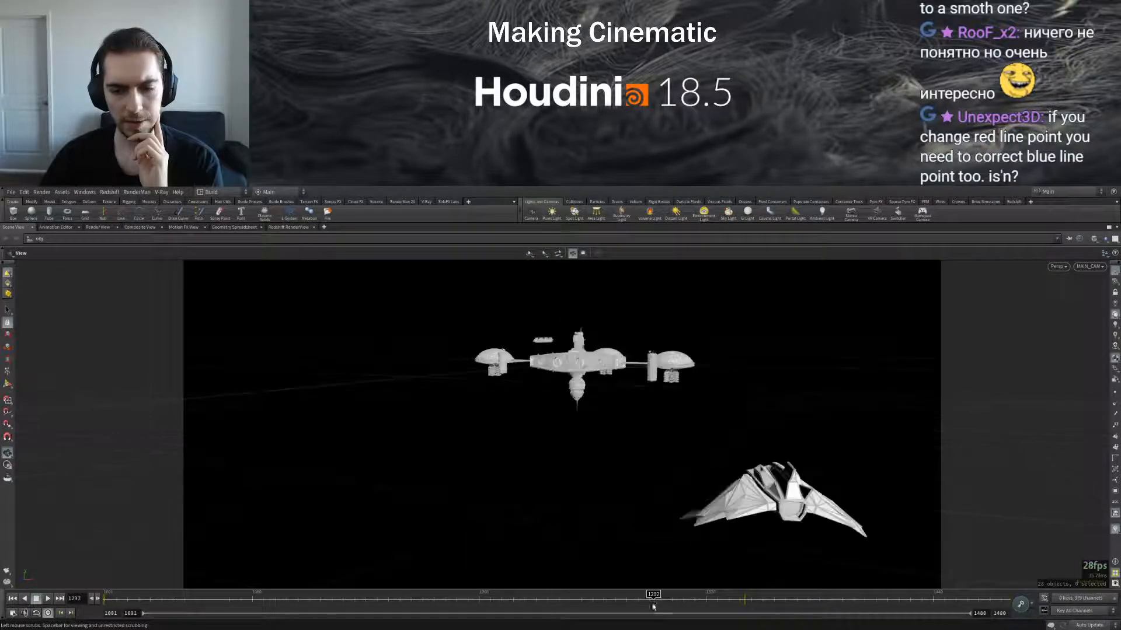
{"action": "left_click", "coordinate": [48, 599]}
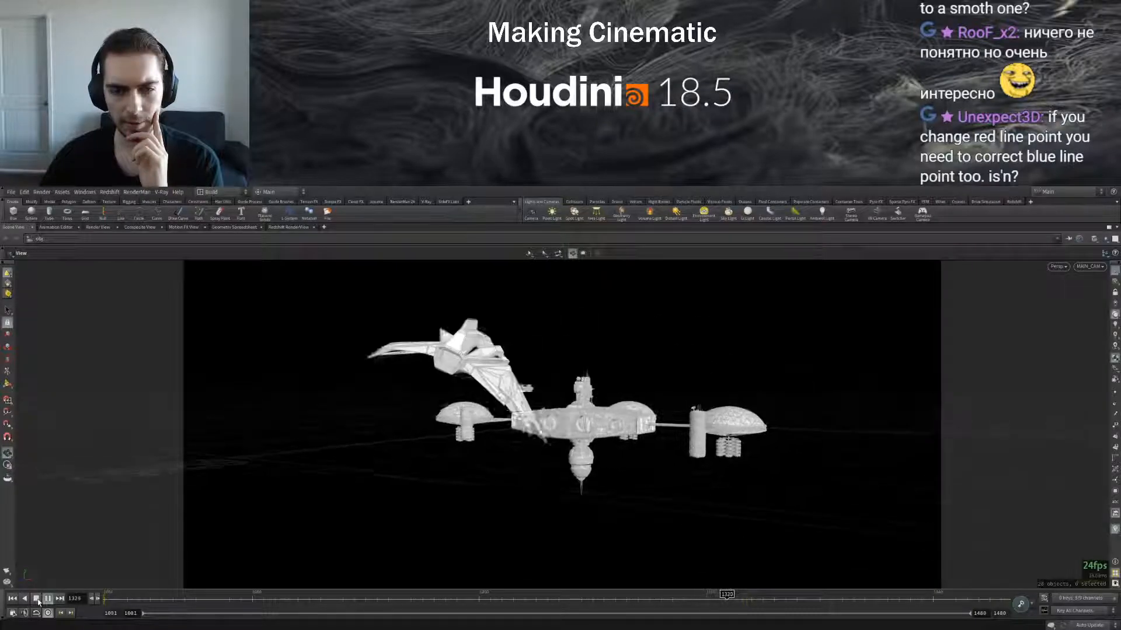
{"action": "left_click", "coordinate": [37, 601]}
{"action": "left_click", "coordinate": [629, 601]}
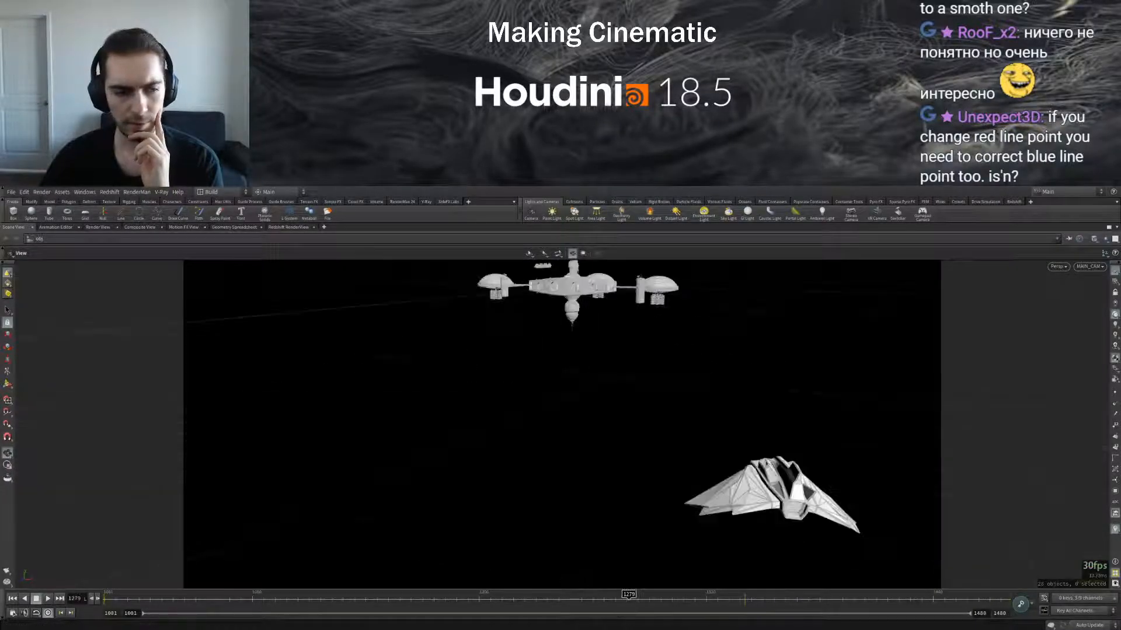
{"action": "left_click", "coordinate": [48, 599]}
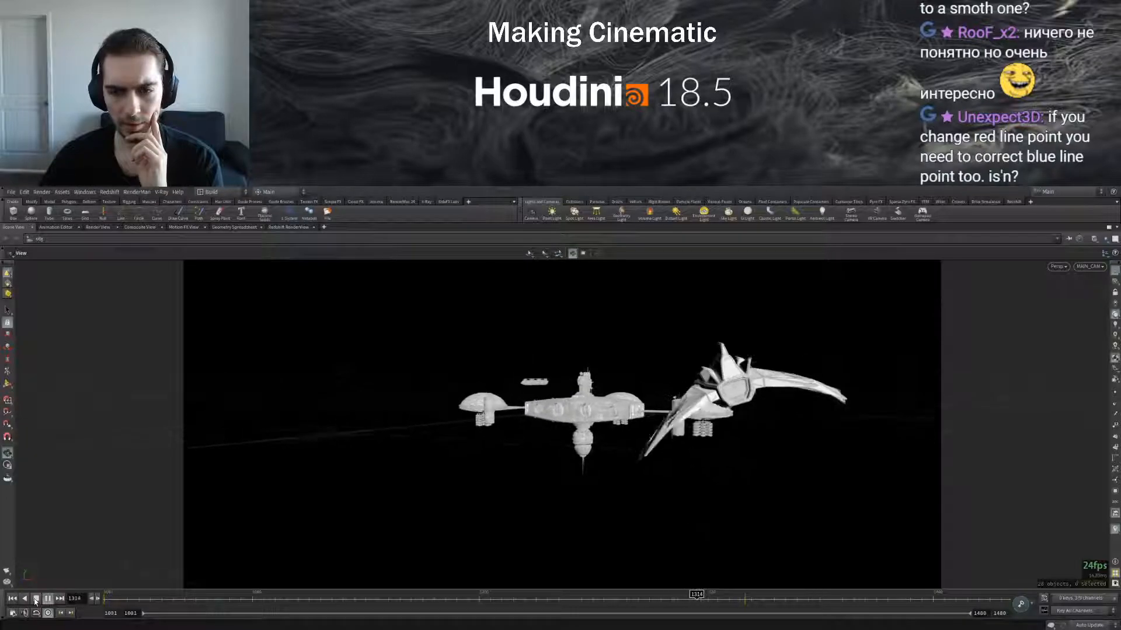
{"action": "left_click", "coordinate": [36, 600]}
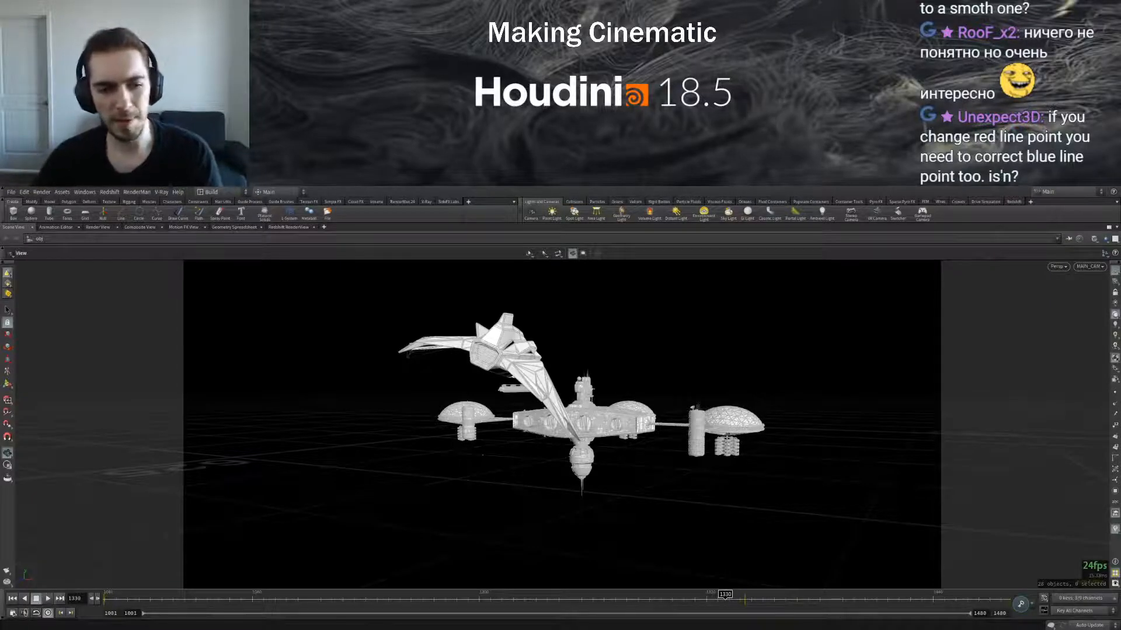
Restore the pane layout at frame 1315, isolate MAIN_CAM_POS's Translate X curve and play the fighter's pass again
{"action": "mouse_move", "coordinate": [709, 598]}
{"action": "left_mouse_down"}
{"action": "mouse_move", "coordinate": [673, 599]}
{"action": "mouse_move", "coordinate": [729, 599]}
{"action": "mouse_move", "coordinate": [702, 599]}
{"action": "left_mouse_up"}
{"action": "key", "text": "ctrl+b"}
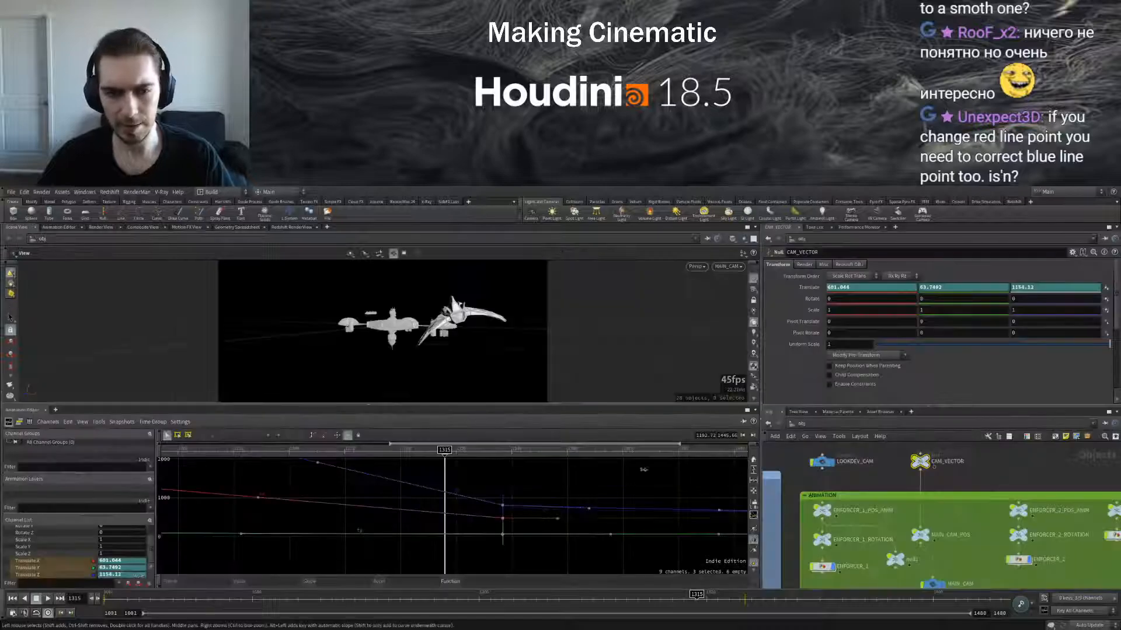
{"action": "left_click", "coordinate": [920, 536]}
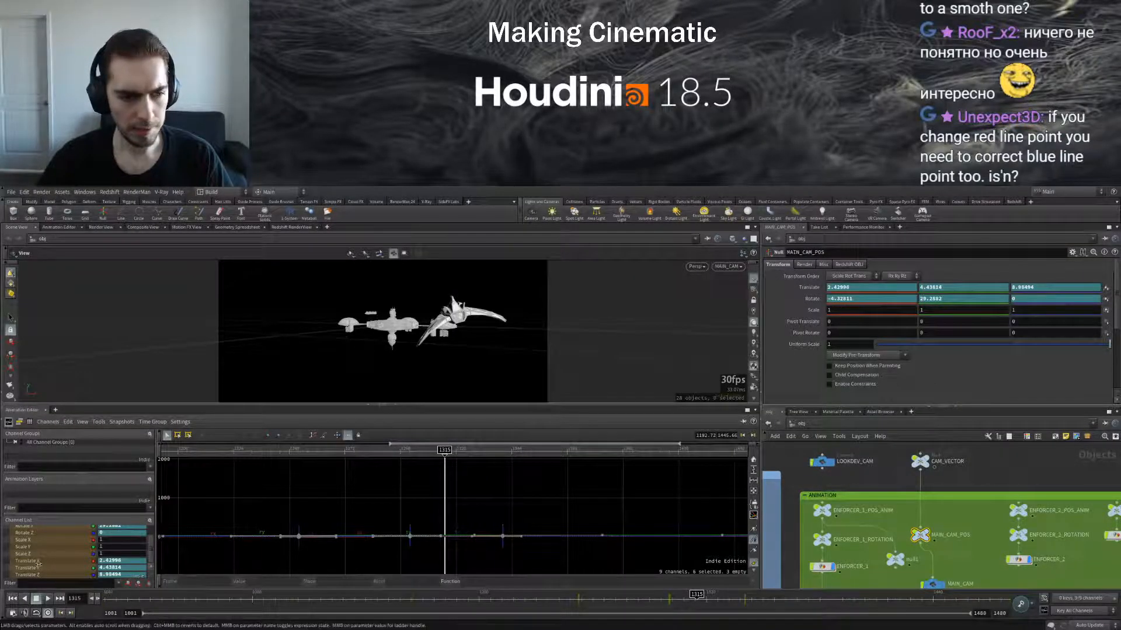
{"action": "left_click", "coordinate": [45, 562]}
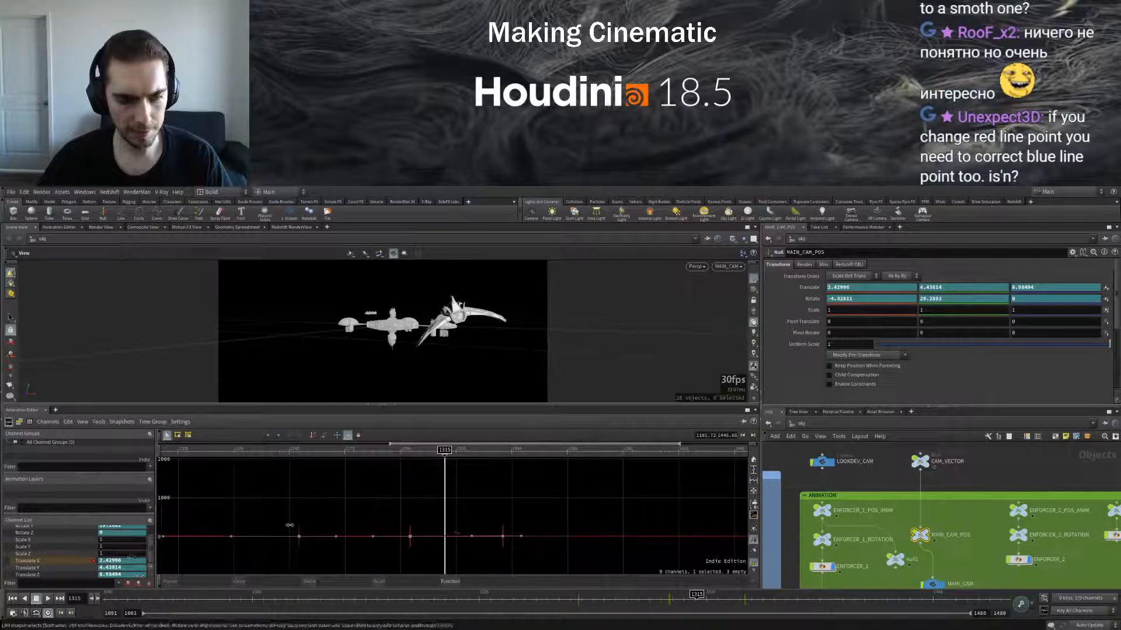
{"action": "left_click_drag", "start_coordinate": [445, 450], "coordinate": [390, 451]}
{"action": "left_click", "coordinate": [49, 599]}
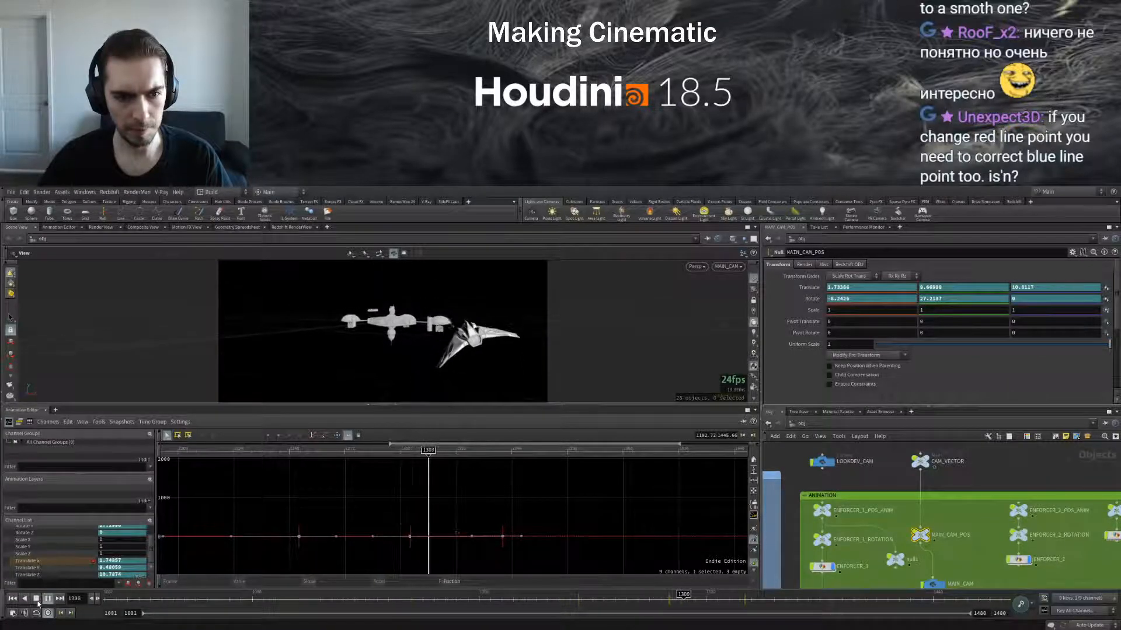
{"action": "left_click", "coordinate": [36, 600]}
Select and frame MAIN_CAM_POS's Translate X keys at frames 1300 and 1340, lengthen their facing tangents and play from frame 1300
{"action": "left_click_drag", "start_coordinate": [341, 498], "coordinate": [578, 556]}
{"action": "key", "text": "f"}
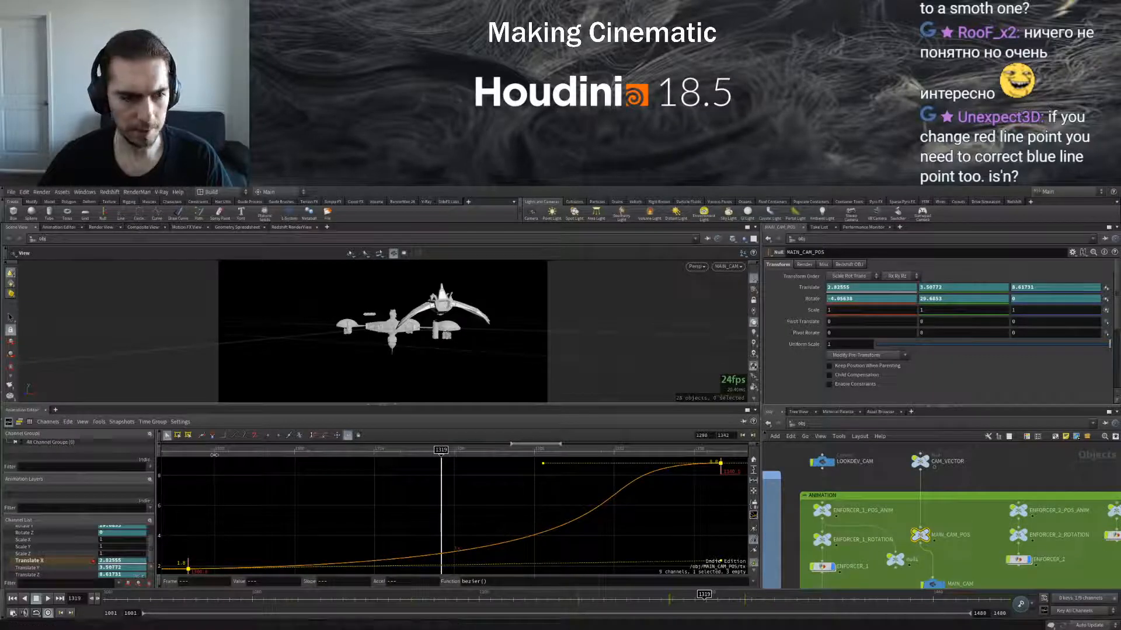
{"action": "mouse_move", "coordinate": [174, 451]}
{"action": "left_mouse_down"}
{"action": "mouse_move", "coordinate": [641, 453]}
{"action": "mouse_move", "coordinate": [172, 451]}
{"action": "mouse_move", "coordinate": [213, 451]}
{"action": "mouse_move", "coordinate": [188, 452]}
{"action": "left_mouse_up"}
{"action": "key", "text": "h"}
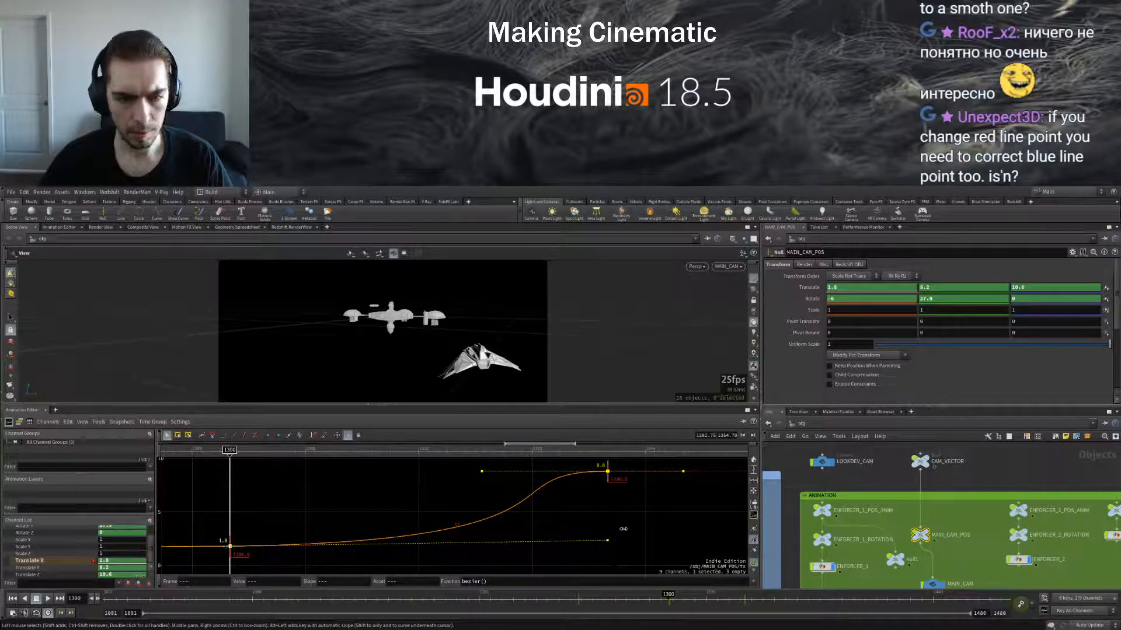
{"action": "left_click_drag", "start_coordinate": [608, 541], "coordinate": [704, 525]}
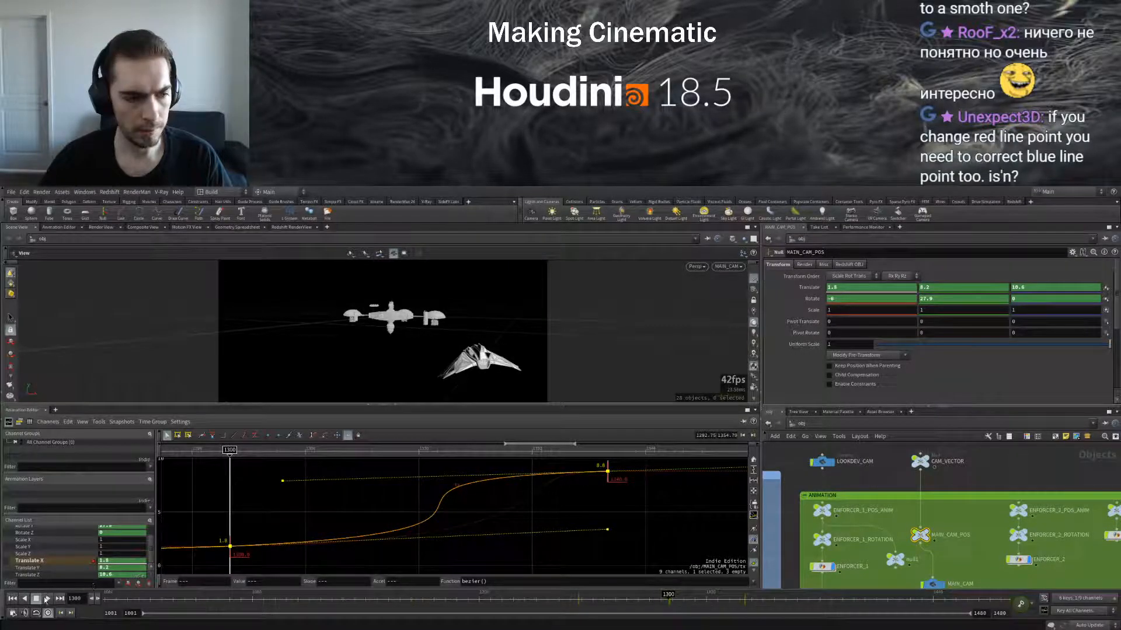
{"action": "left_click", "coordinate": [46, 598]}
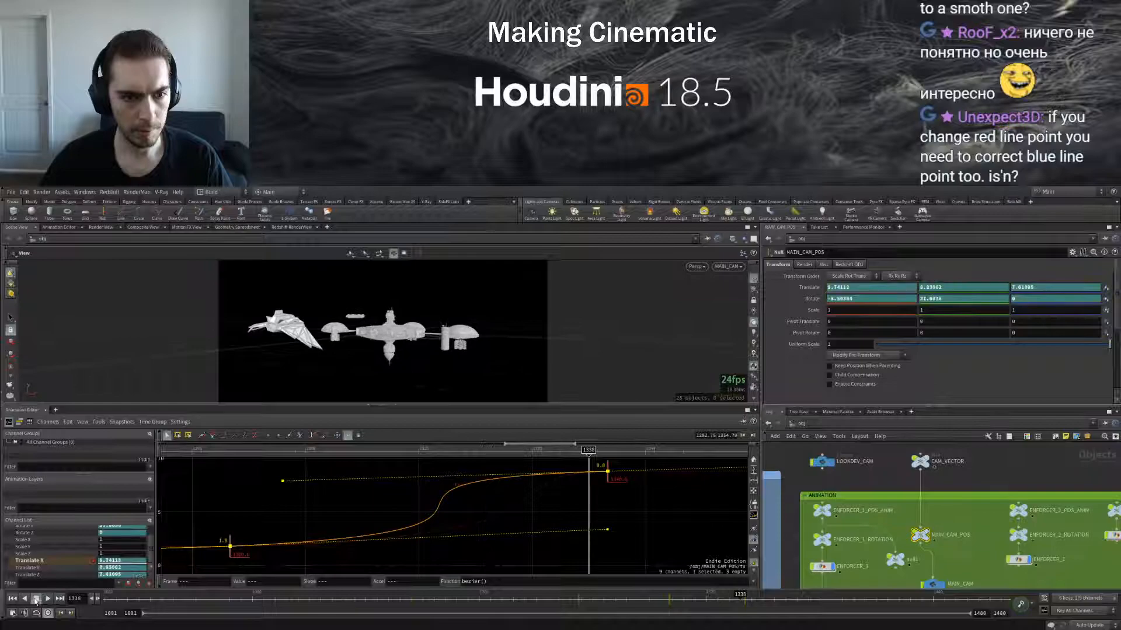
Shorten both Translate X keys' facing tangents, shorten the frame 1340 key's incoming tangent further and go back to frame 1295
{"action": "left_click_drag", "start_coordinate": [280, 481], "coordinate": [419, 476]}
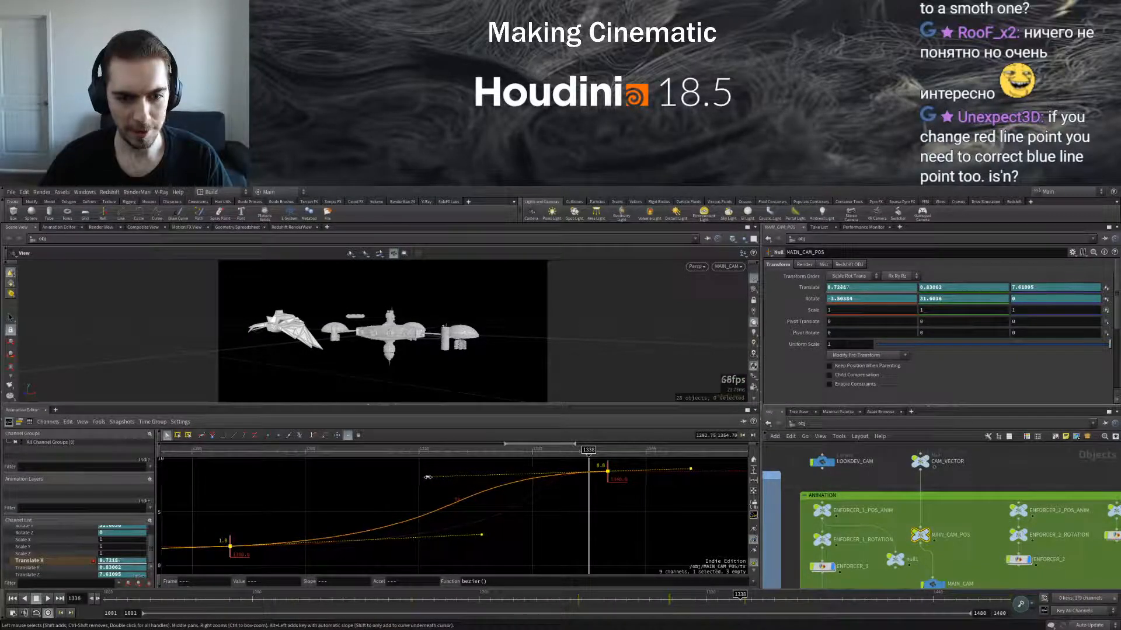
{"action": "left_click", "coordinate": [573, 565]}
{"action": "left_click_drag", "start_coordinate": [426, 478], "coordinate": [498, 475]}
{"action": "left_click", "coordinate": [186, 450]}
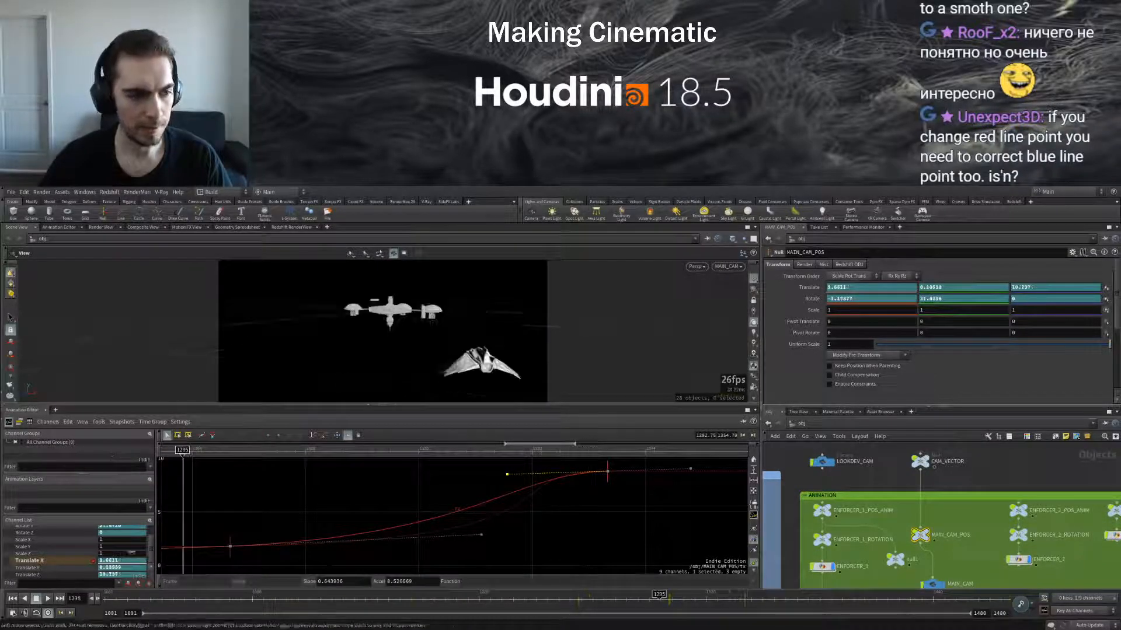
Try a shorter outgoing tangent at Translate X frame 1300 and a longer incoming one at frame 1340, playing the pass from frame 1295
{"action": "left_click", "coordinate": [47, 599]}
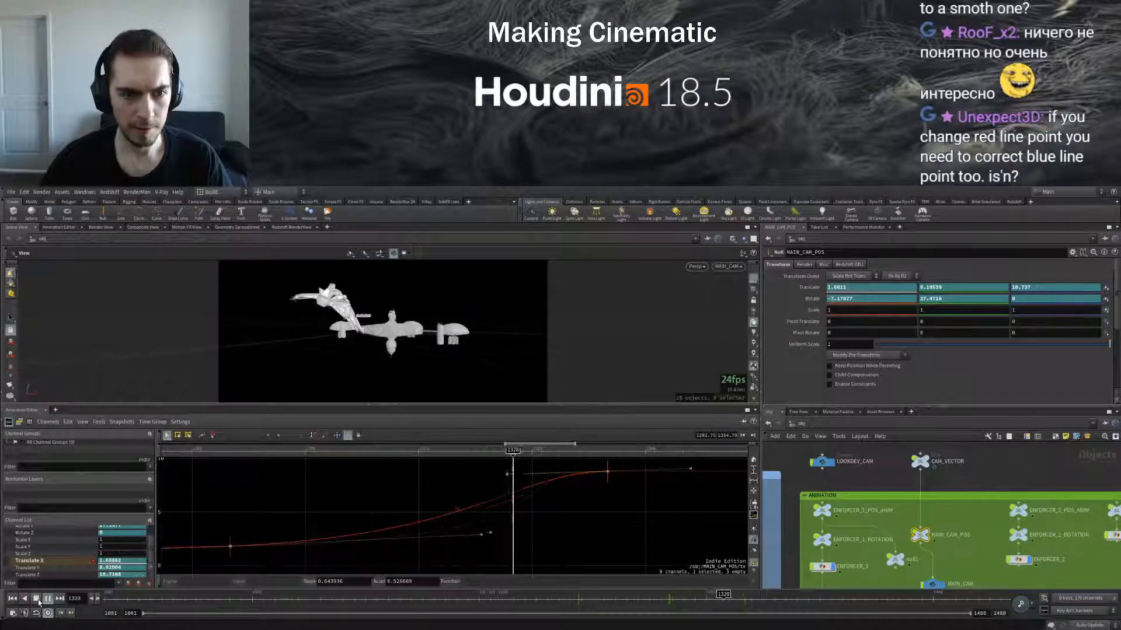
{"action": "left_click", "coordinate": [37, 599]}
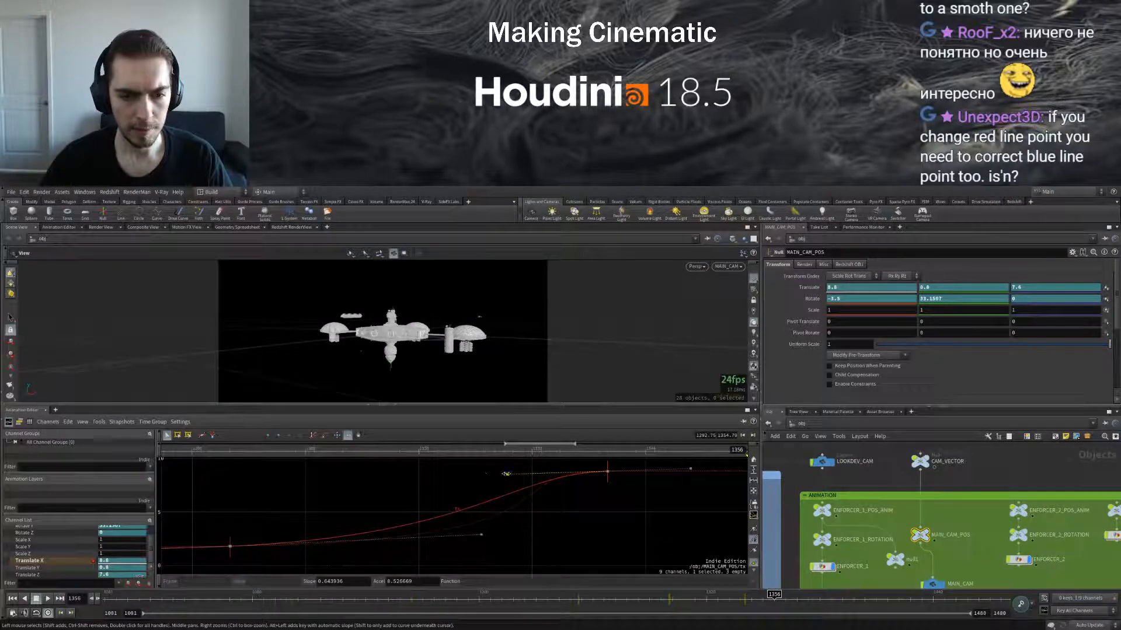
{"action": "left_click_drag", "start_coordinate": [479, 536], "coordinate": [380, 526]}
{"action": "left_click", "coordinate": [182, 451]}
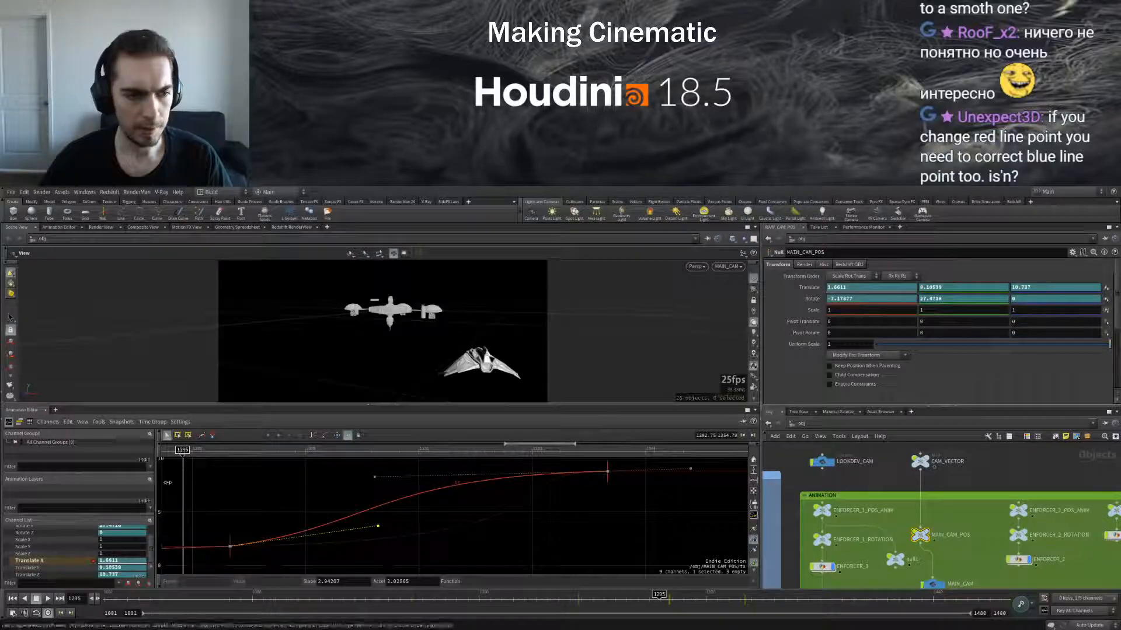
{"action": "left_click", "coordinate": [48, 600]}
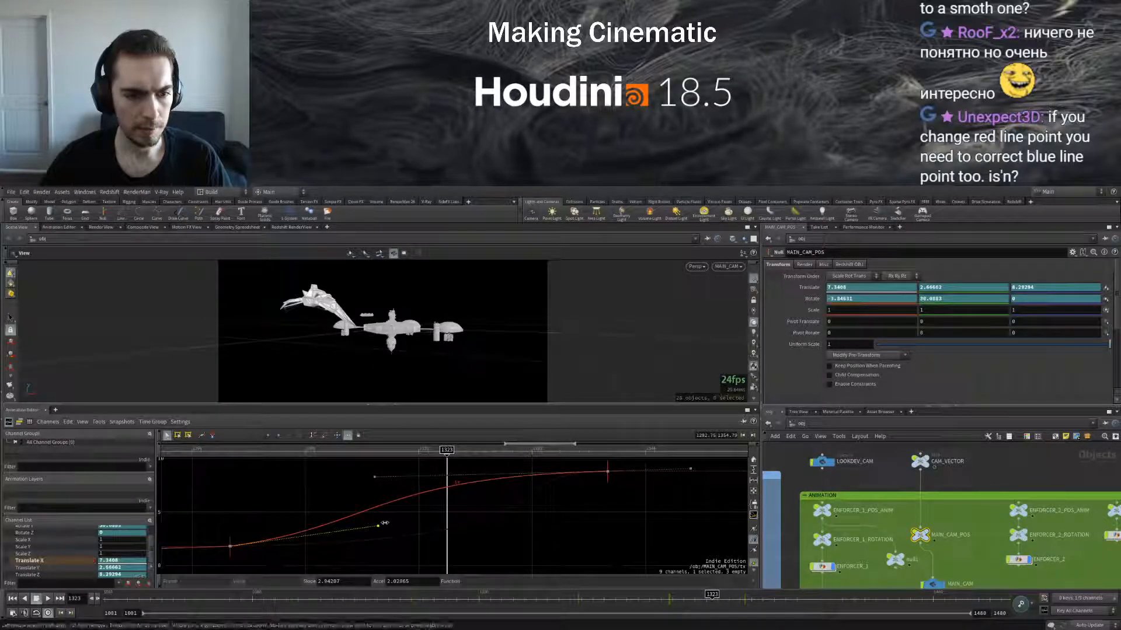
Lengthen and flatten the outgoing tangent of Translate X's frame 1300 key, and shorten the frame 1340 key's incoming tangent
{"action": "left_click_drag", "start_coordinate": [378, 527], "coordinate": [608, 552]}
{"action": "left_click_drag", "start_coordinate": [704, 554], "coordinate": [706, 550]}
{"action": "left_click_drag", "start_coordinate": [368, 480], "coordinate": [516, 471]}
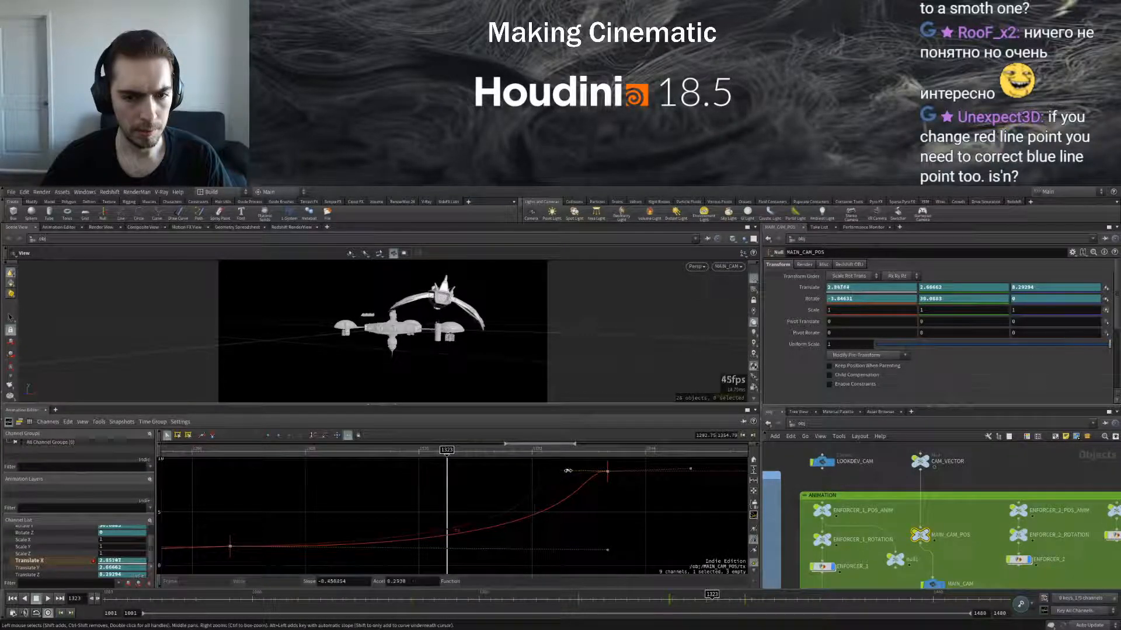
Replay the fighter's pass several times, starting between frames 1297 and 1308, to examine the camera's acceleration
{"action": "left_click", "coordinate": [48, 599]}
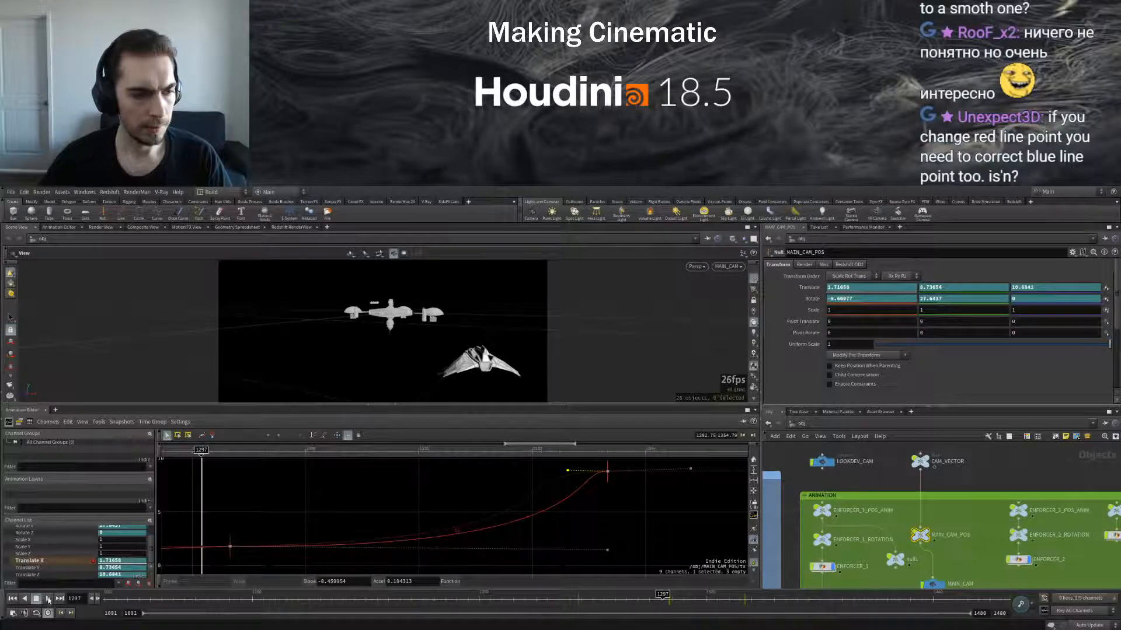
{"action": "left_click", "coordinate": [48, 598]}
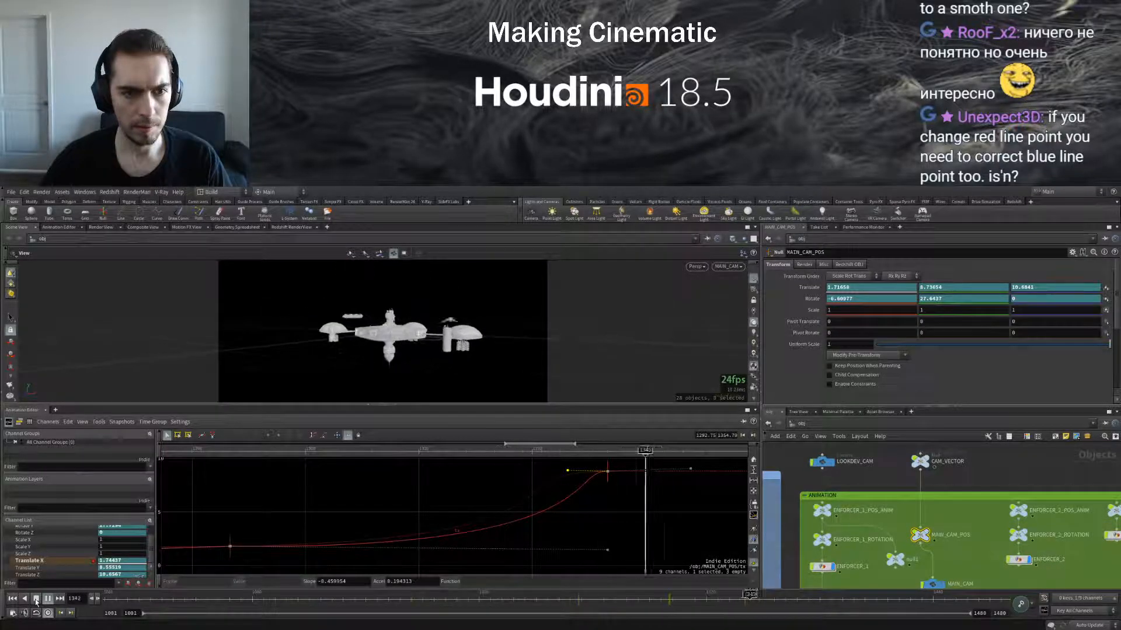
{"action": "left_click", "coordinate": [35, 598]}
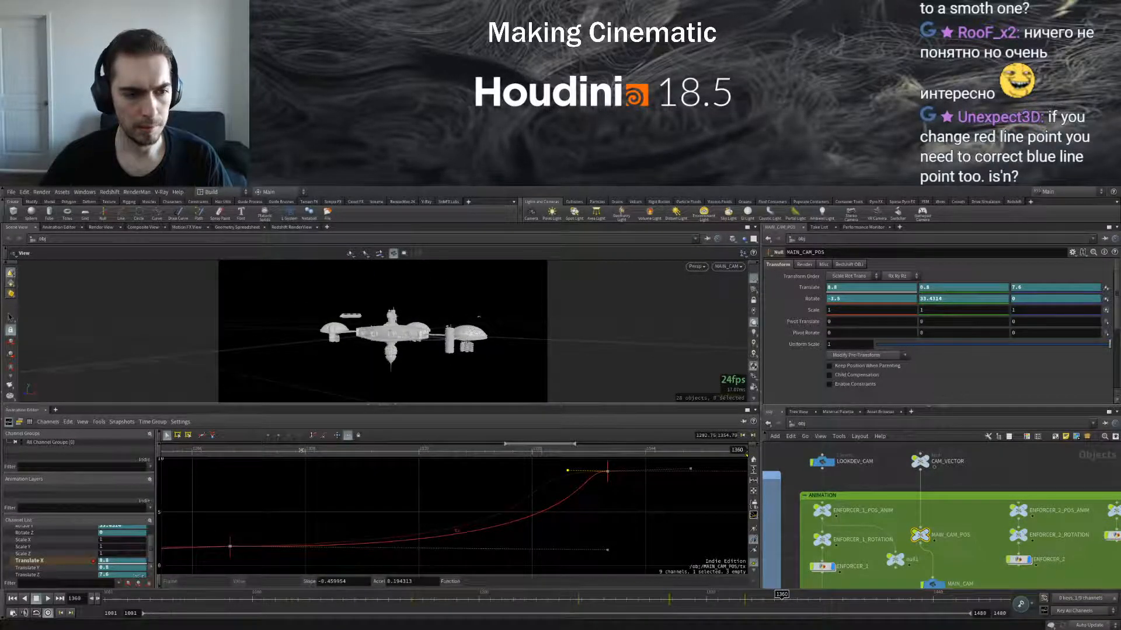
{"action": "left_click", "coordinate": [275, 450]}
{"action": "left_click", "coordinate": [48, 598]}
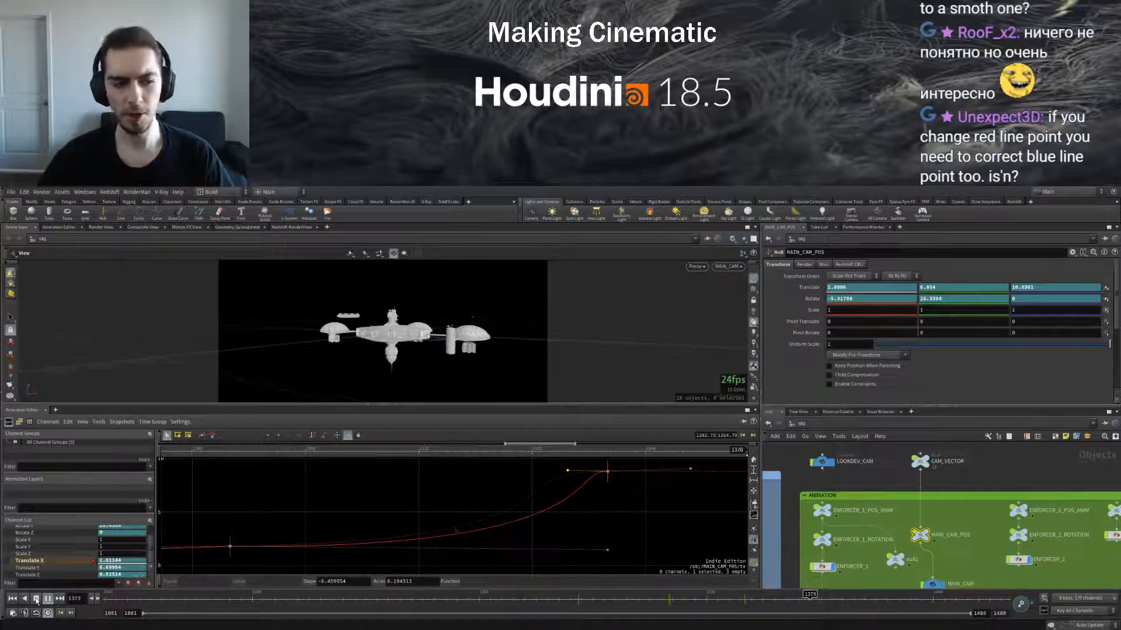
{"action": "left_click", "coordinate": [304, 450]}
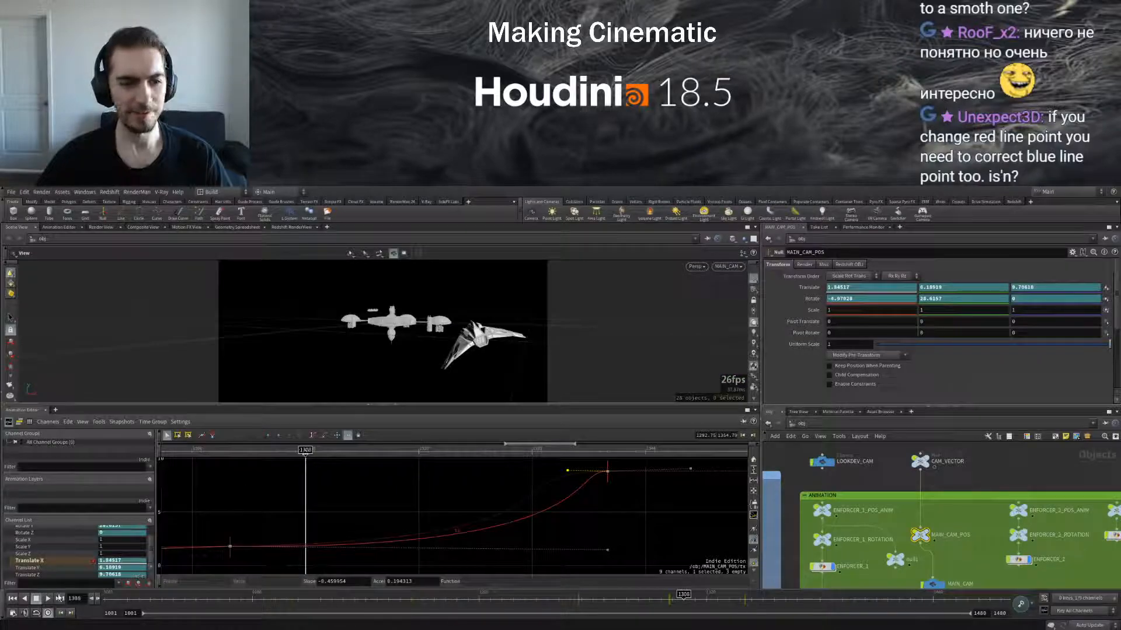
At frame 1340, set MAIN_CAM_POS's Translate X to 9.4 and Translate Y to 2.1, and scrub back to frame 1316
{"action": "left_click", "coordinate": [48, 598]}
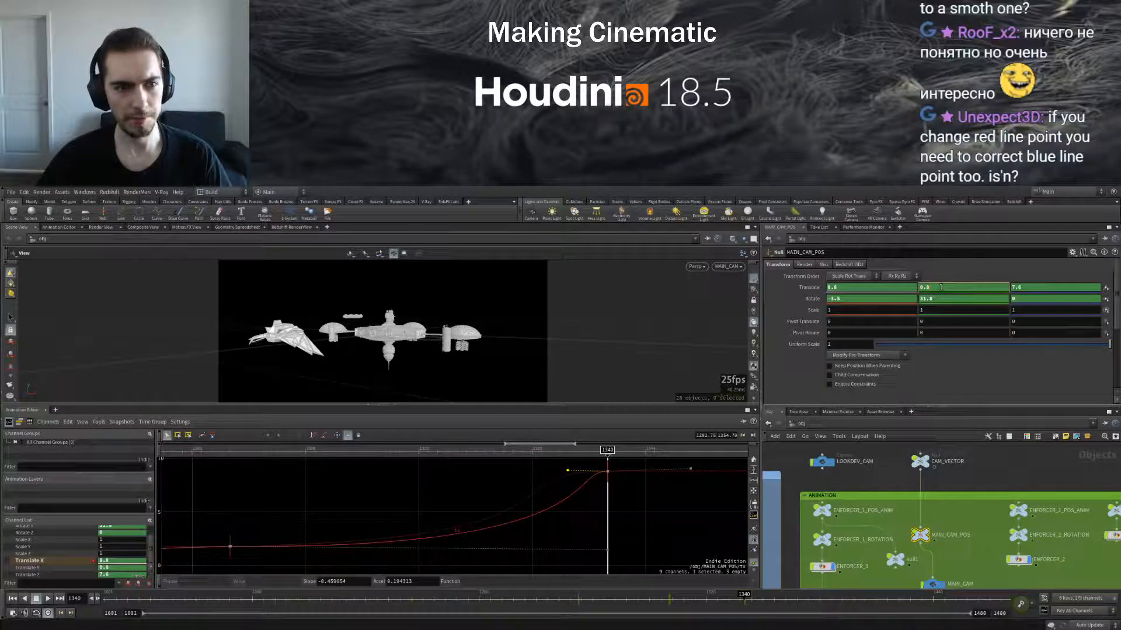
{"action": "middle_click_drag", "start_coordinate": [940, 288], "coordinate": [882, 287]}
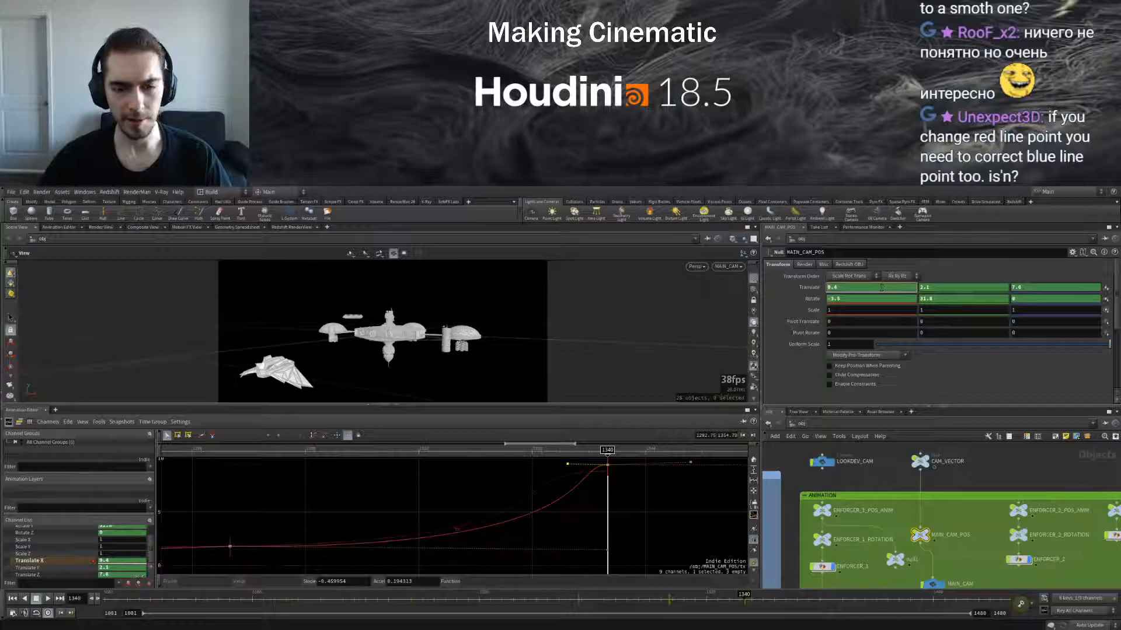
{"action": "left_click_drag", "start_coordinate": [170, 450], "coordinate": [383, 425]}
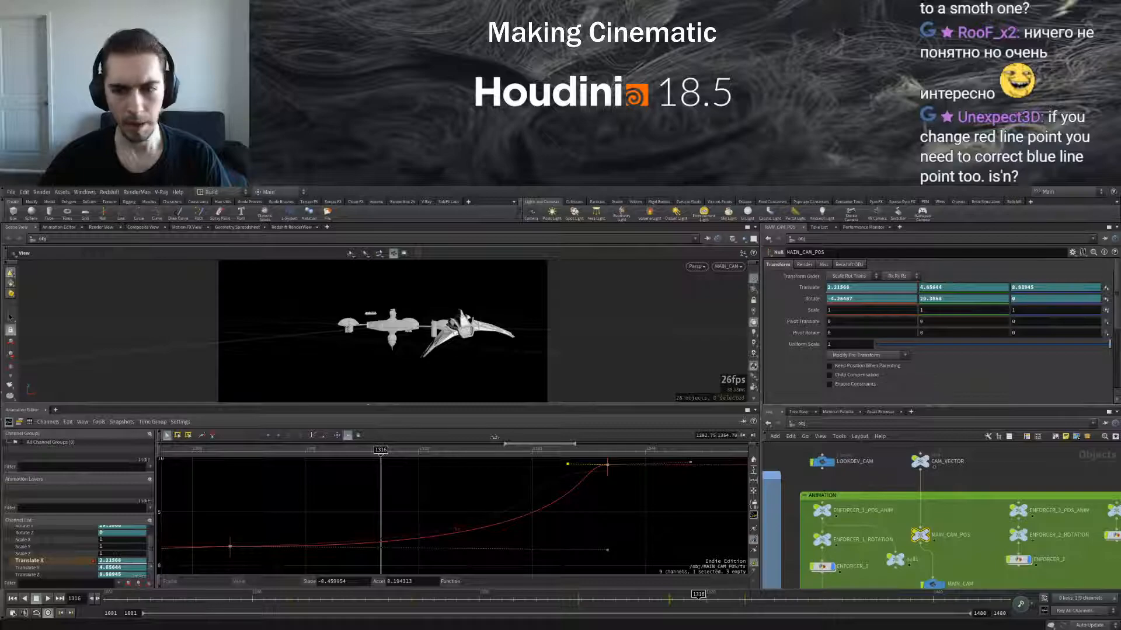
Find ENFORCER_1_ROTATION's Rotate Z key at frame 1310 and set it first to -35, then to -40
{"action": "left_click", "coordinate": [824, 541]}
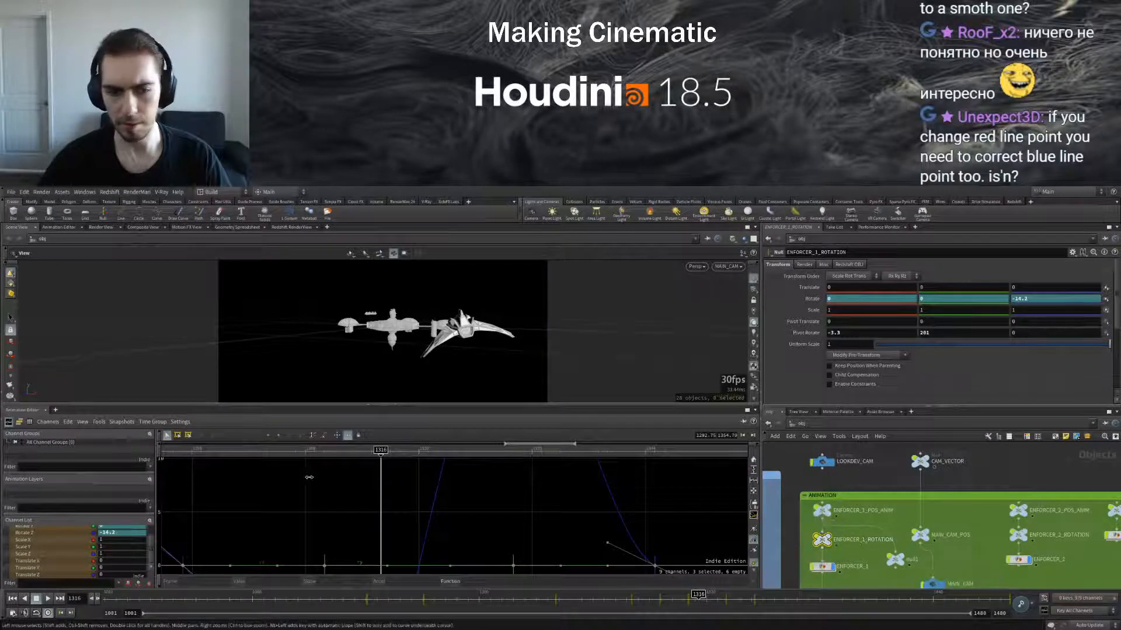
{"action": "mouse_move", "coordinate": [552, 507]}
{"action": "right_mouse_down"}
{"action": "mouse_move", "coordinate": [536, 533]}
{"action": "mouse_move", "coordinate": [538, 524]}
{"action": "right_mouse_up"}
{"action": "middle_click_drag", "start_coordinate": [539, 524], "coordinate": [546, 485]}
{"action": "left_click_drag", "start_coordinate": [444, 456], "coordinate": [486, 458]}
{"action": "middle_click_drag", "start_coordinate": [551, 543], "coordinate": [557, 476]}
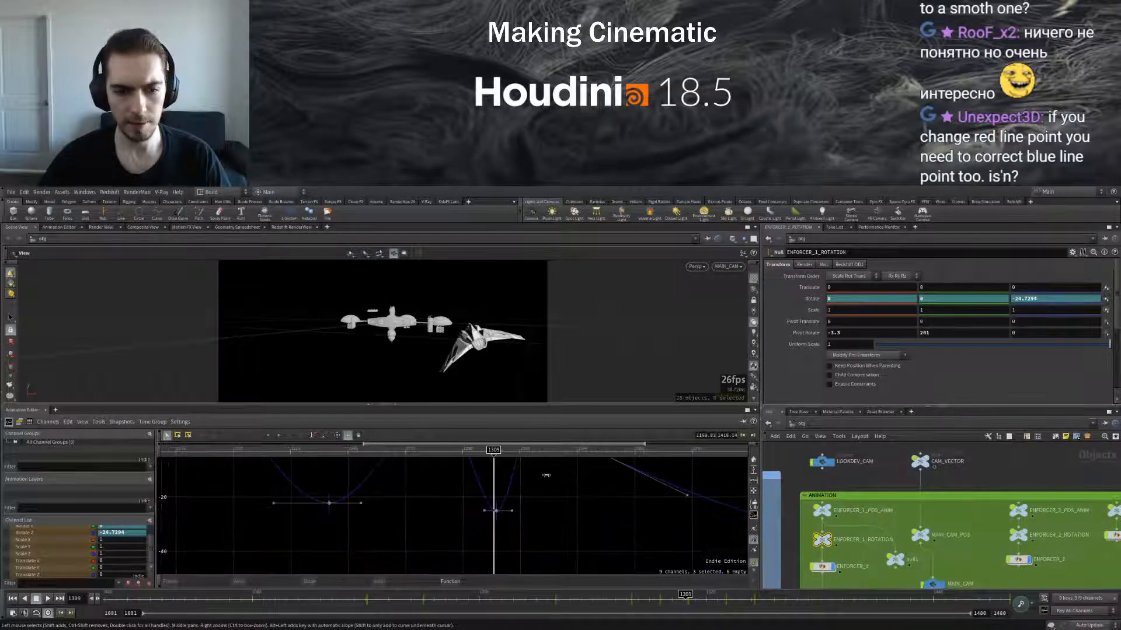
{"action": "left_click_drag", "start_coordinate": [493, 453], "coordinate": [496, 453]}
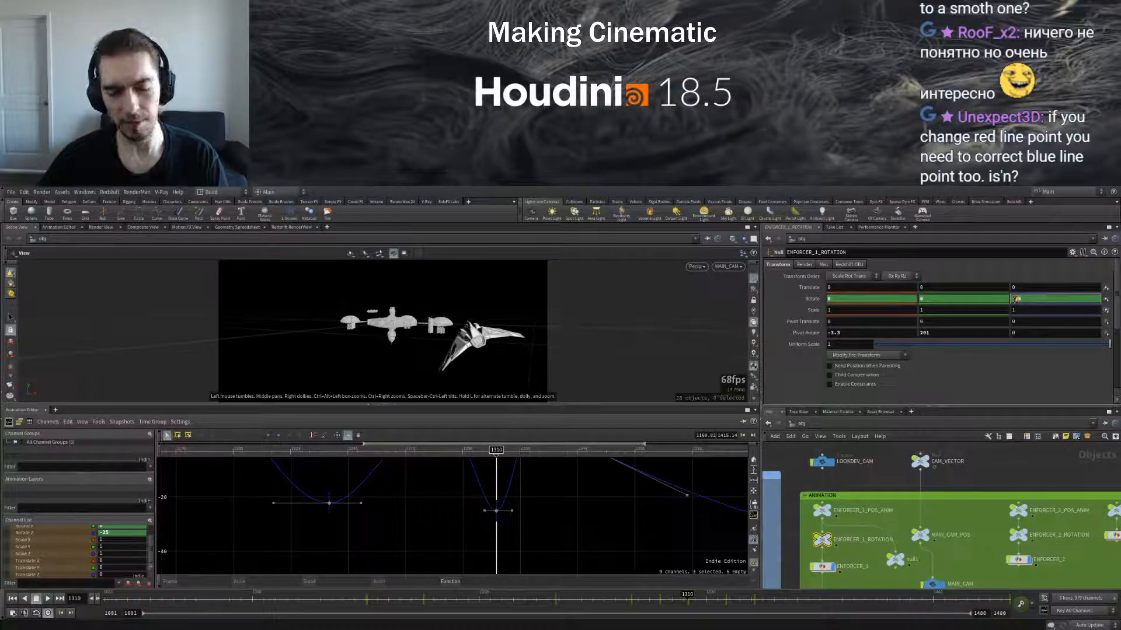
{"action": "type", "text": "35"}
{"action": "key", "text": "Return"}
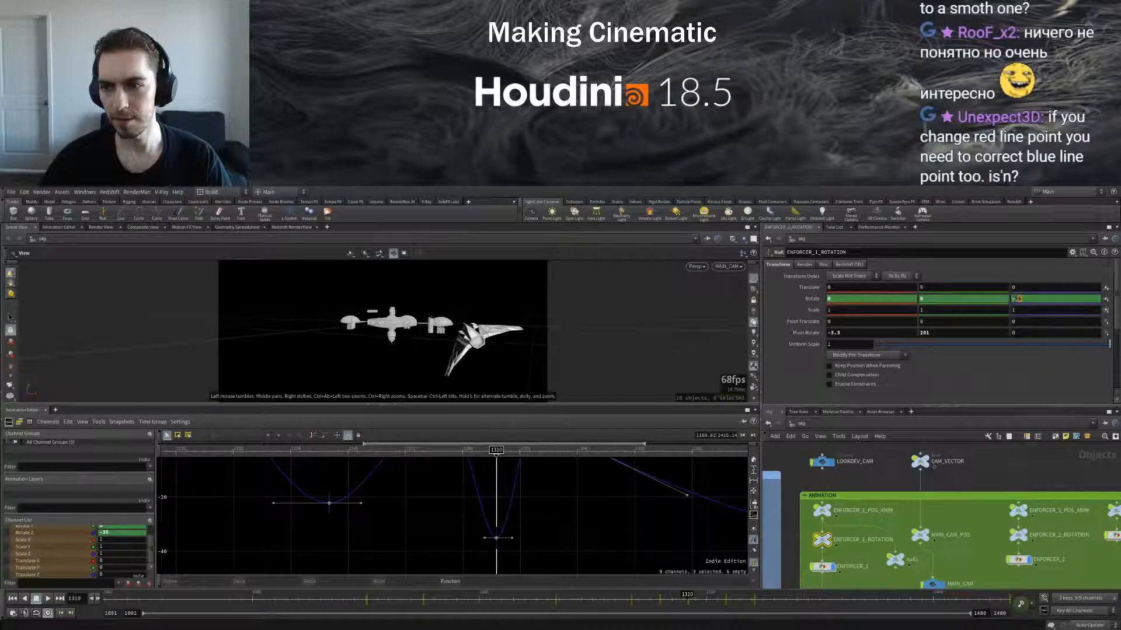
{"action": "key", "text": "Return"}
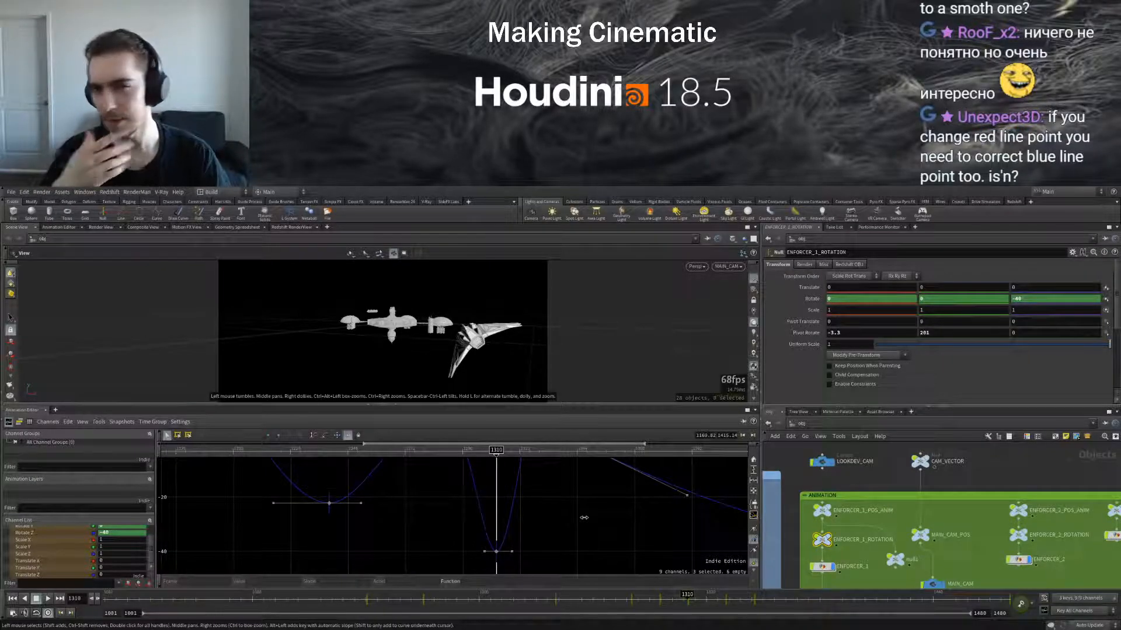
Go to ENFORCER_1_ROTATION's Rotate Z key at frame 1140 and set it to -20
{"action": "key", "text": "h"}
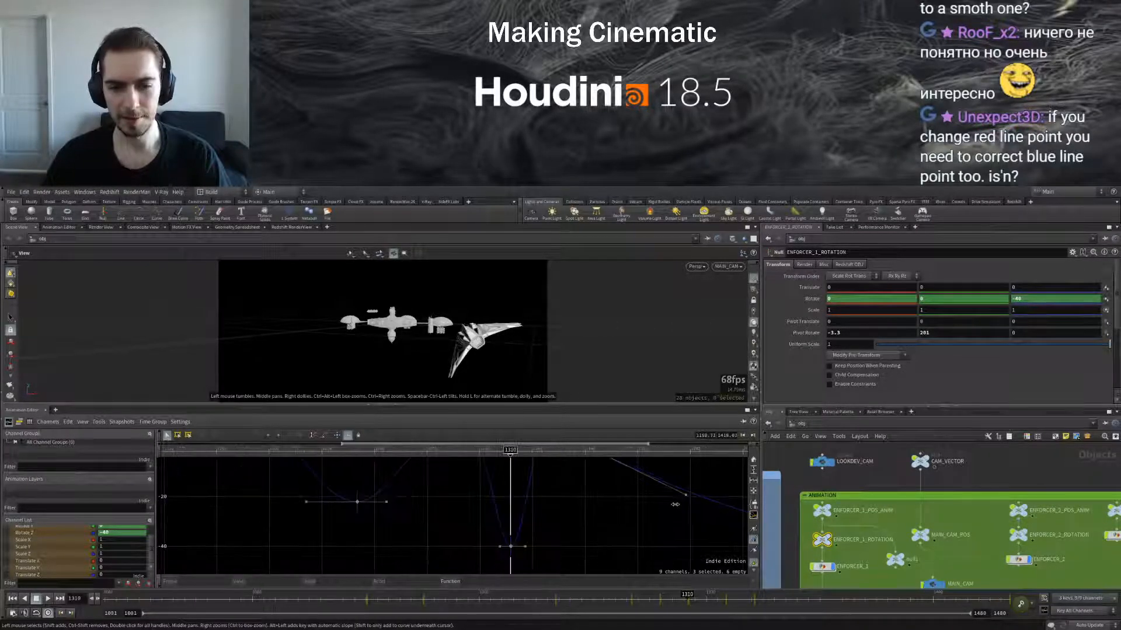
{"action": "middle_click_drag", "start_coordinate": [628, 569], "coordinate": [628, 563]}
{"action": "left_click_drag", "start_coordinate": [240, 453], "coordinate": [310, 461]}
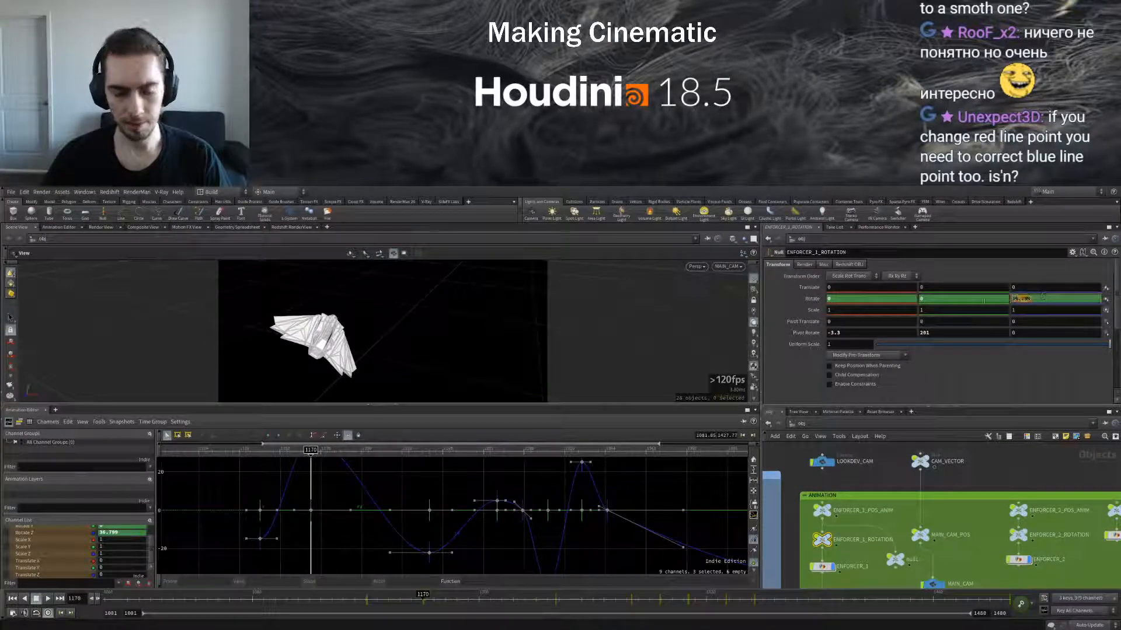
{"action": "left_click", "coordinate": [264, 453]}
{"action": "left_click_drag", "start_coordinate": [263, 453], "coordinate": [260, 454]}
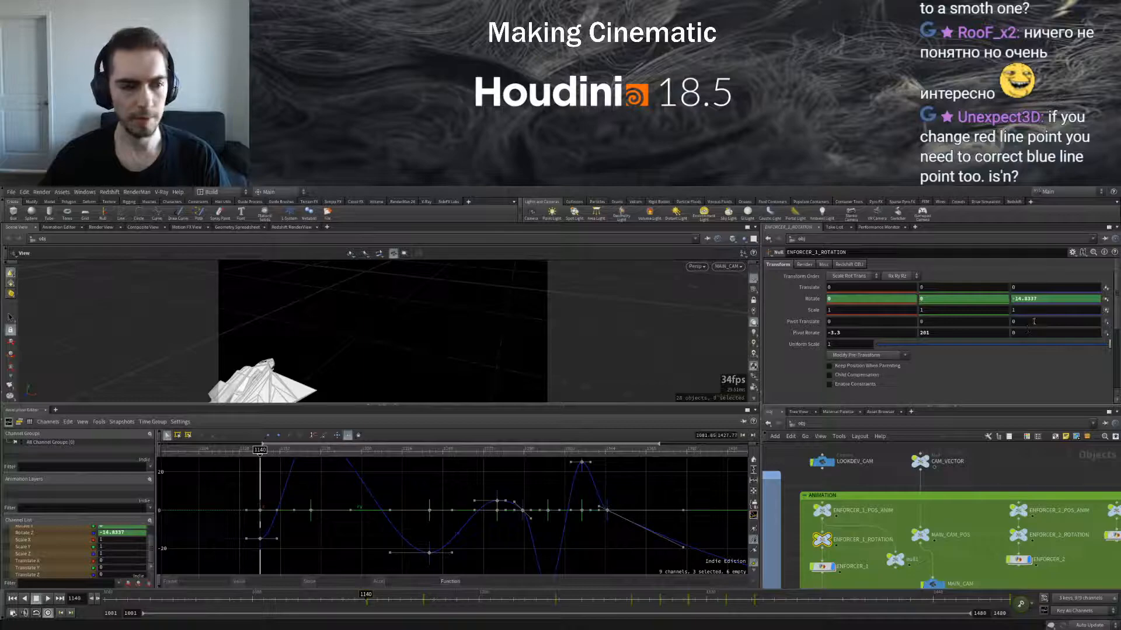
{"action": "key", "text": "Return"}
Raise ENFORCER_1_ROTATION's Rotate Z key at frame 1280 to about 10 and delete the Rotate keys at frame 1295
{"action": "left_click_drag", "start_coordinate": [261, 453], "coordinate": [496, 453]}
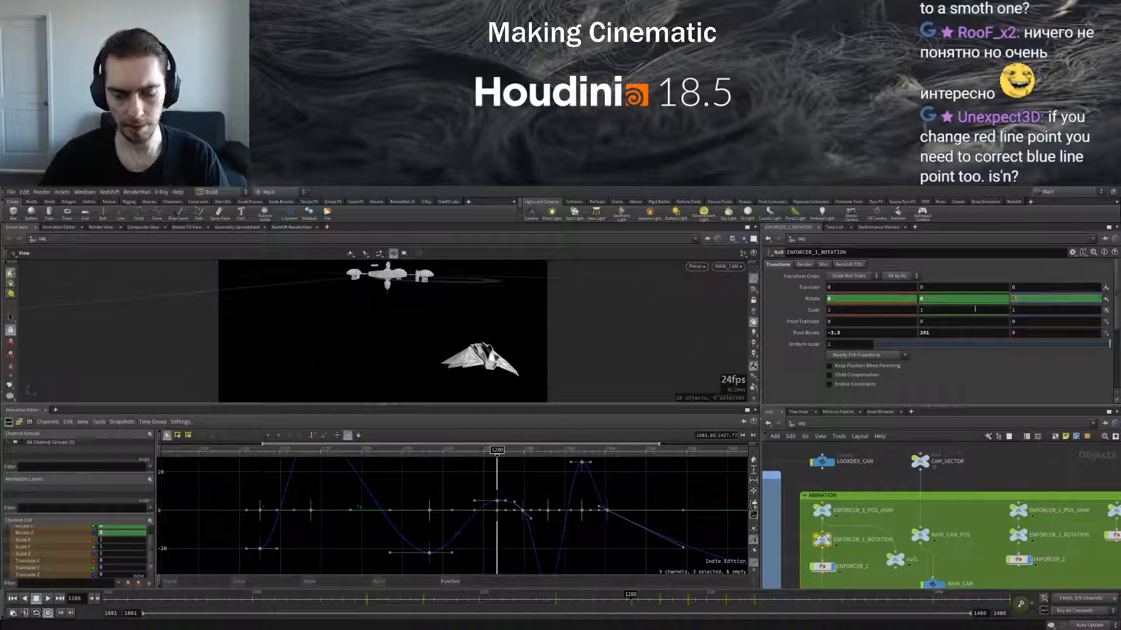
{"action": "key", "text": "Return"}
{"action": "left_click_drag", "start_coordinate": [497, 453], "coordinate": [523, 453]}
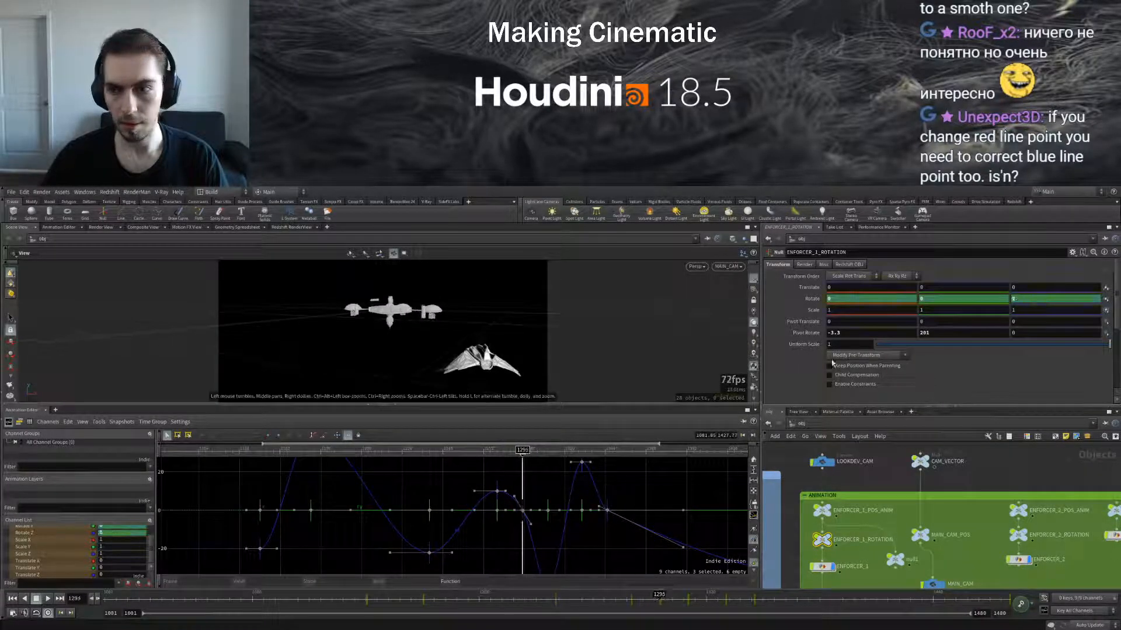
{"action": "left_click", "coordinate": [814, 301], "text": "ctrl+alt"}
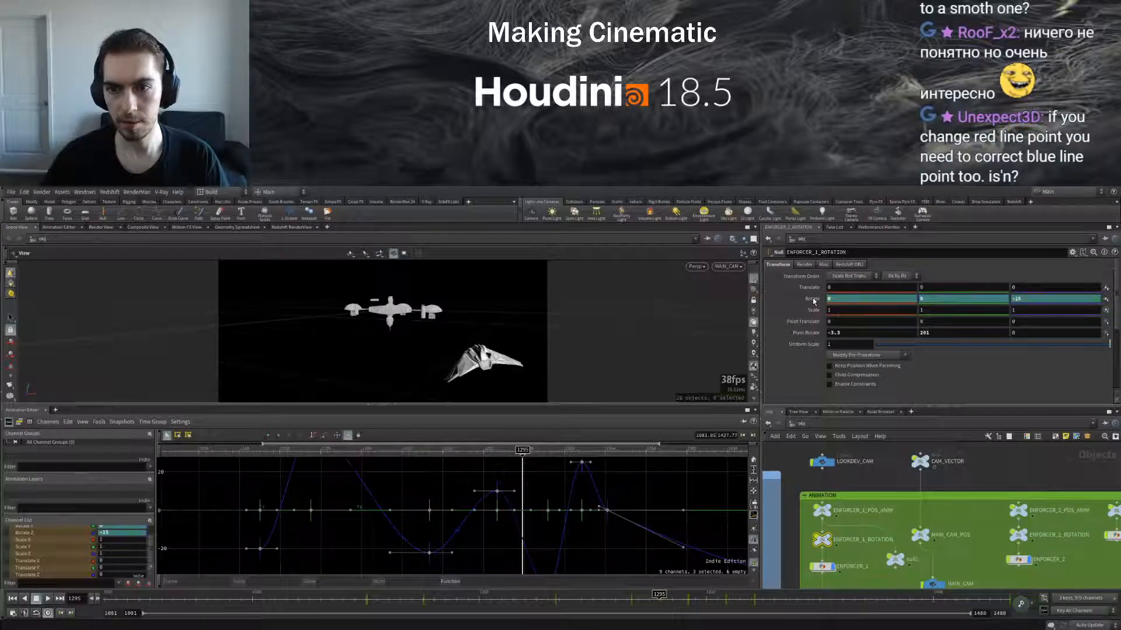
Scrub and play the fighter's pass up to frame 1340 to examine its banking around the frame 1310 key
{"action": "left_click_drag", "start_coordinate": [376, 453], "coordinate": [555, 449]}
{"action": "middle_click_drag", "start_coordinate": [596, 529], "coordinate": [597, 488]}
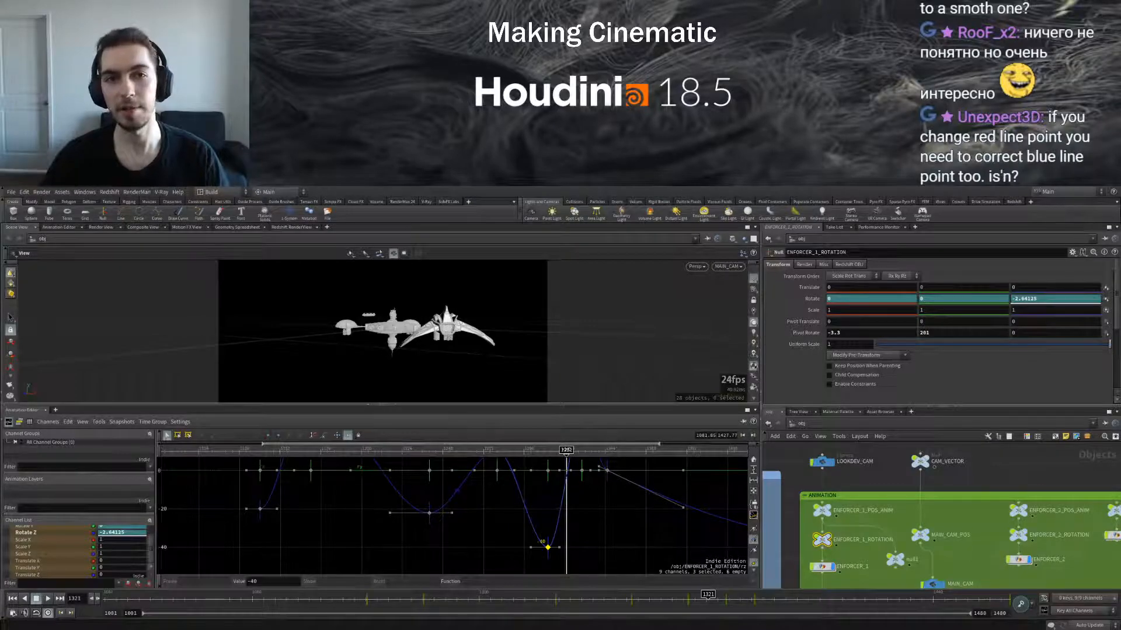
{"action": "mouse_move", "coordinate": [714, 599]}
{"action": "left_mouse_down"}
{"action": "mouse_move", "coordinate": [739, 599]}
{"action": "mouse_move", "coordinate": [704, 599]}
{"action": "left_mouse_up"}
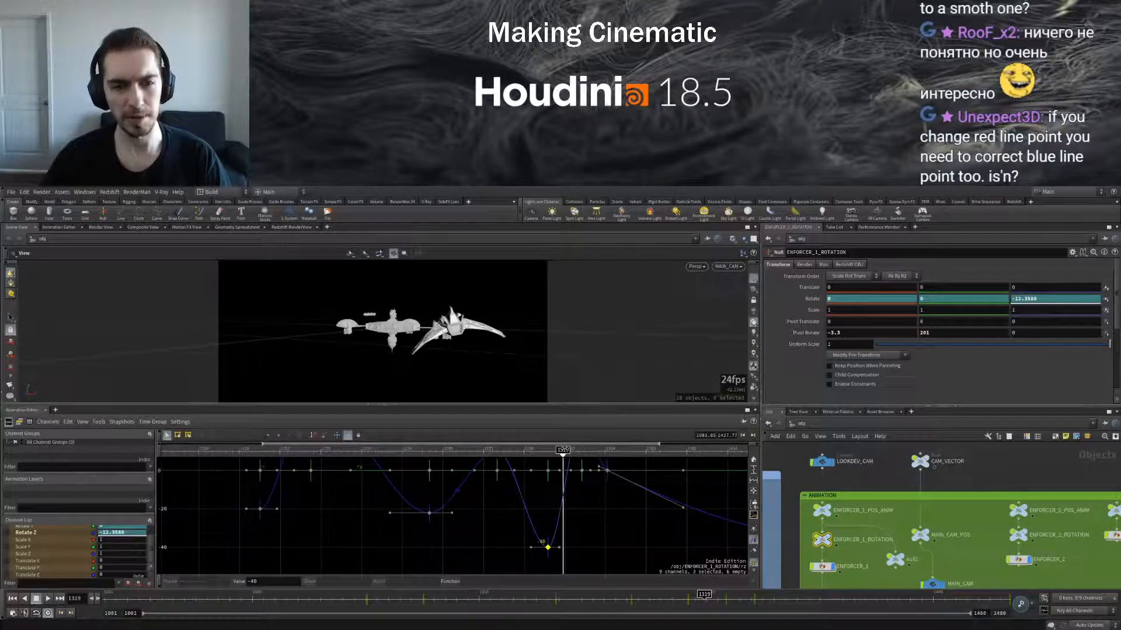
{"action": "left_click_drag", "start_coordinate": [547, 451], "coordinate": [380, 460]}
{"action": "left_click", "coordinate": [41, 600]}
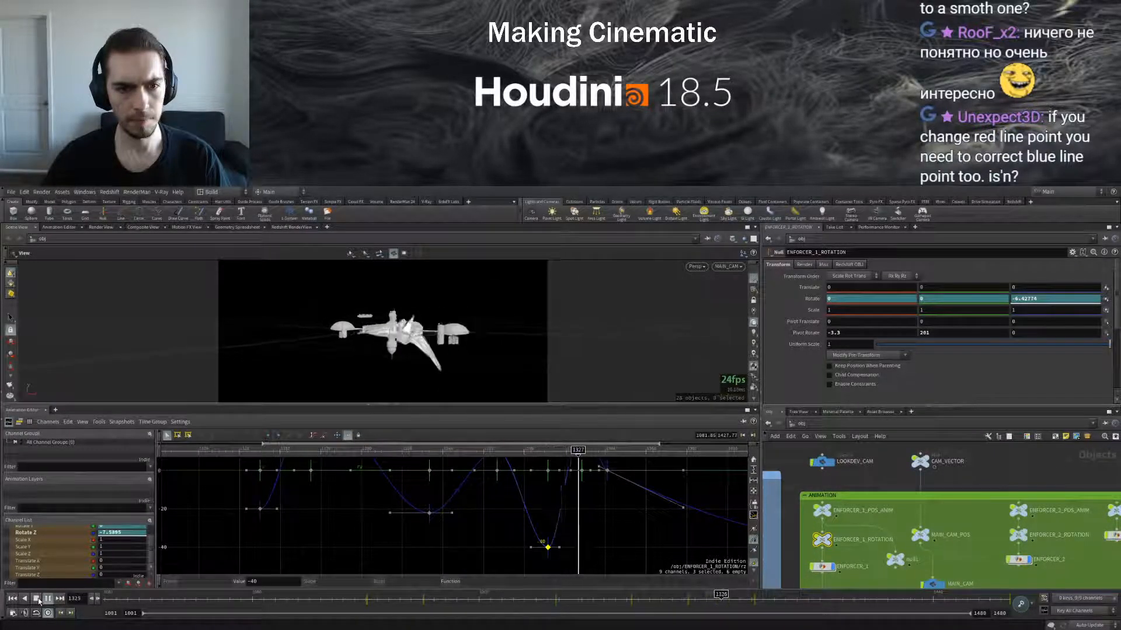
{"action": "left_click", "coordinate": [39, 602]}
{"action": "left_click_drag", "start_coordinate": [500, 458], "coordinate": [556, 451]}
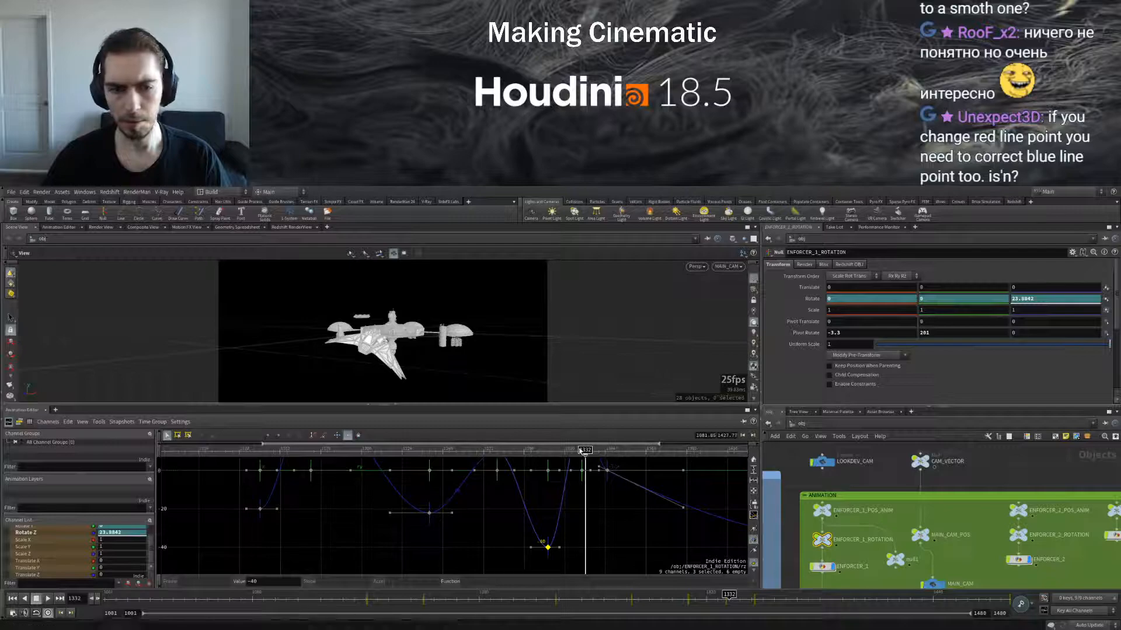
{"action": "left_click_drag", "start_coordinate": [585, 451], "coordinate": [388, 450]}
{"action": "left_click", "coordinate": [46, 599]}
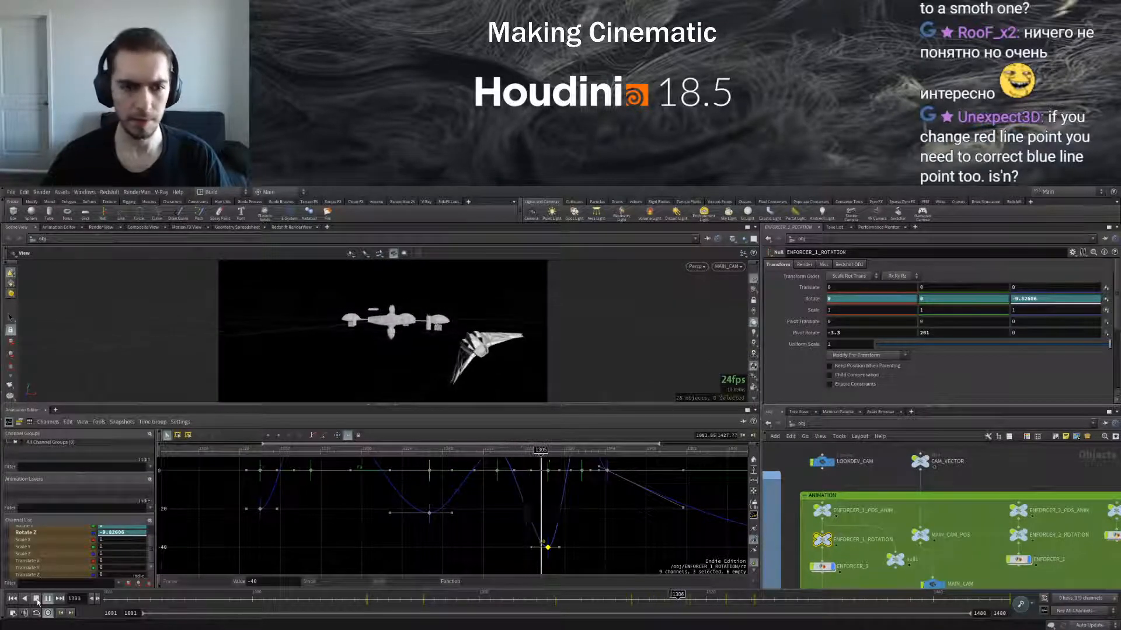
{"action": "left_click", "coordinate": [37, 599]}
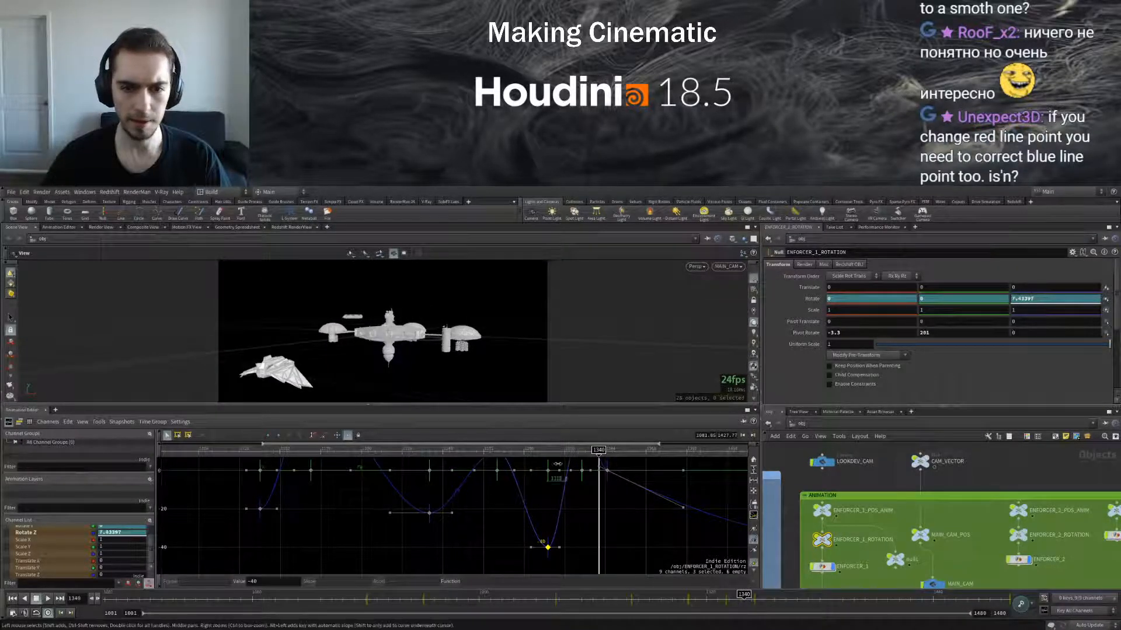
Delete ENFORCER_1_ROTATION's Rotate keys at frame 1345 and set Rotate Z to about -15 at frame 1392
{"action": "left_click_drag", "start_coordinate": [609, 598], "coordinate": [752, 596]}
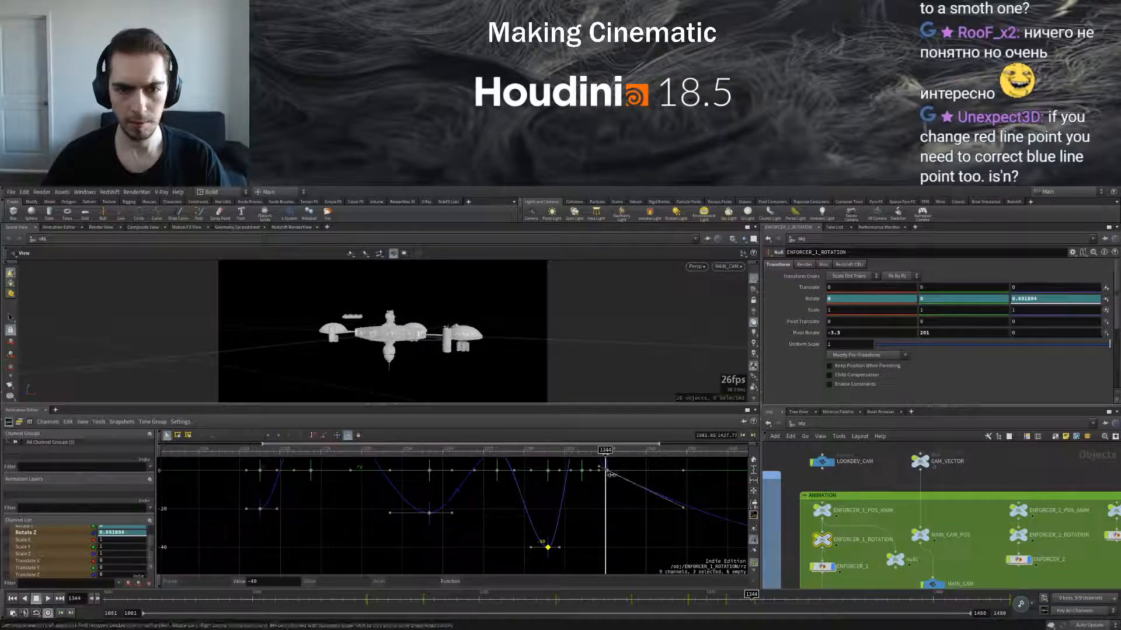
{"action": "left_click", "coordinate": [814, 301], "text": "ctrl"}
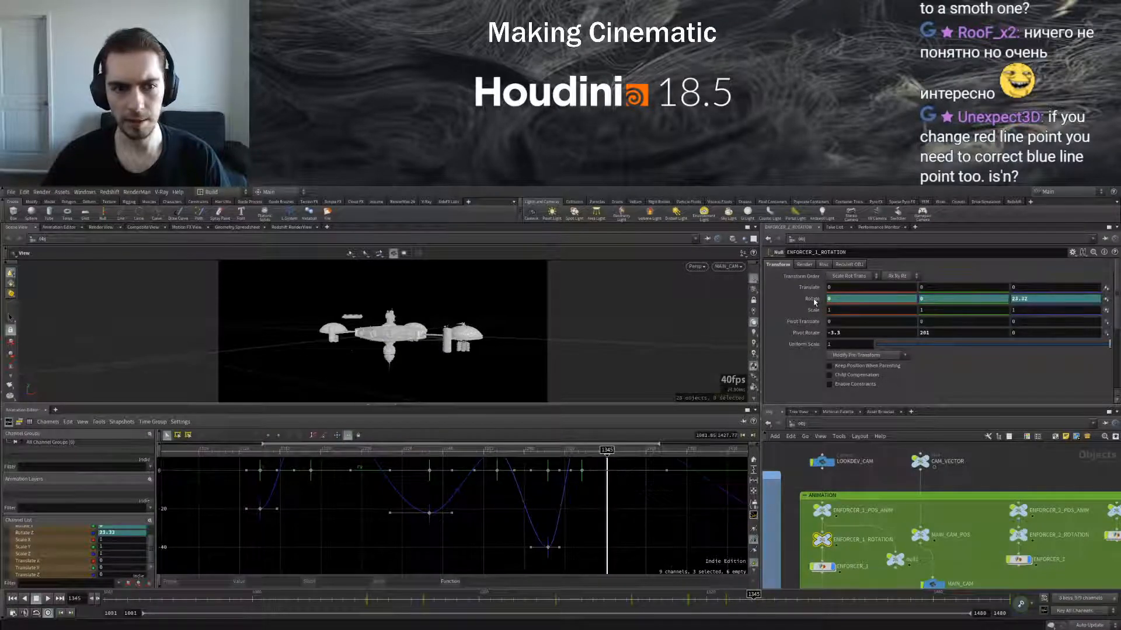
{"action": "left_click_drag", "start_coordinate": [447, 450], "coordinate": [684, 429]}
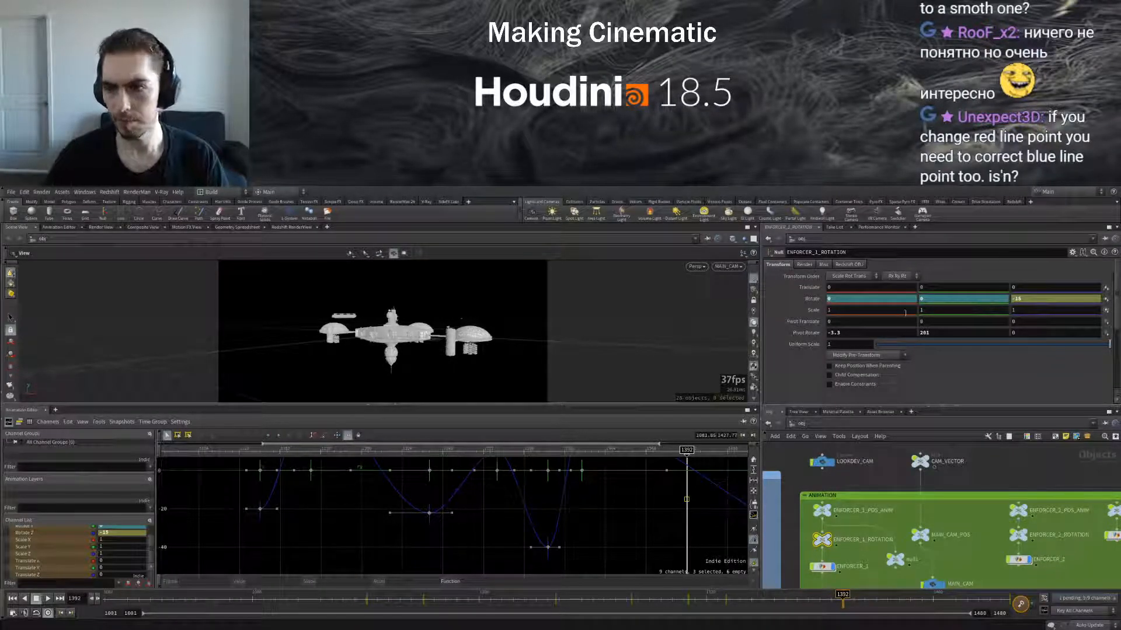
Flatten the frame 1392 Rotate Z key's incoming tangent, set the key to about -35 and scrub back to frame 1337
{"action": "left_click_drag", "start_coordinate": [443, 455], "coordinate": [628, 493]}
{"action": "left_click_drag", "start_coordinate": [511, 450], "coordinate": [688, 444]}
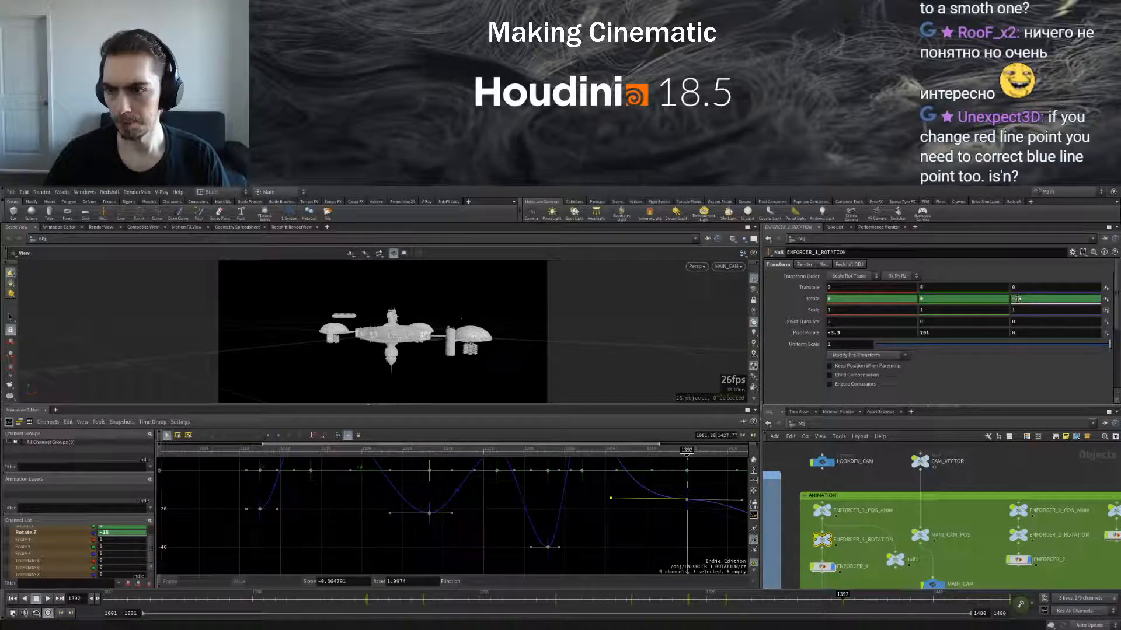
{"action": "key", "text": "Return"}
{"action": "left_click_drag", "start_coordinate": [528, 450], "coordinate": [593, 433]}
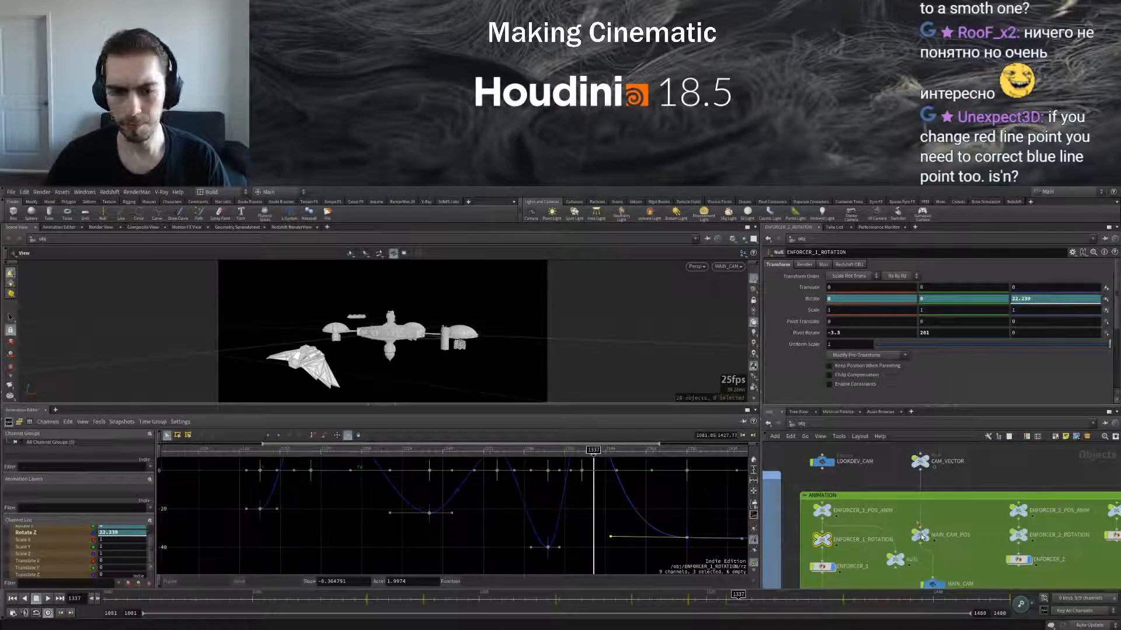
Shorten the outgoing tangent of MAIN_CAM_POS's Translate X key at frame 1300, save the scene and play back the pass
{"action": "left_click", "coordinate": [921, 537]}
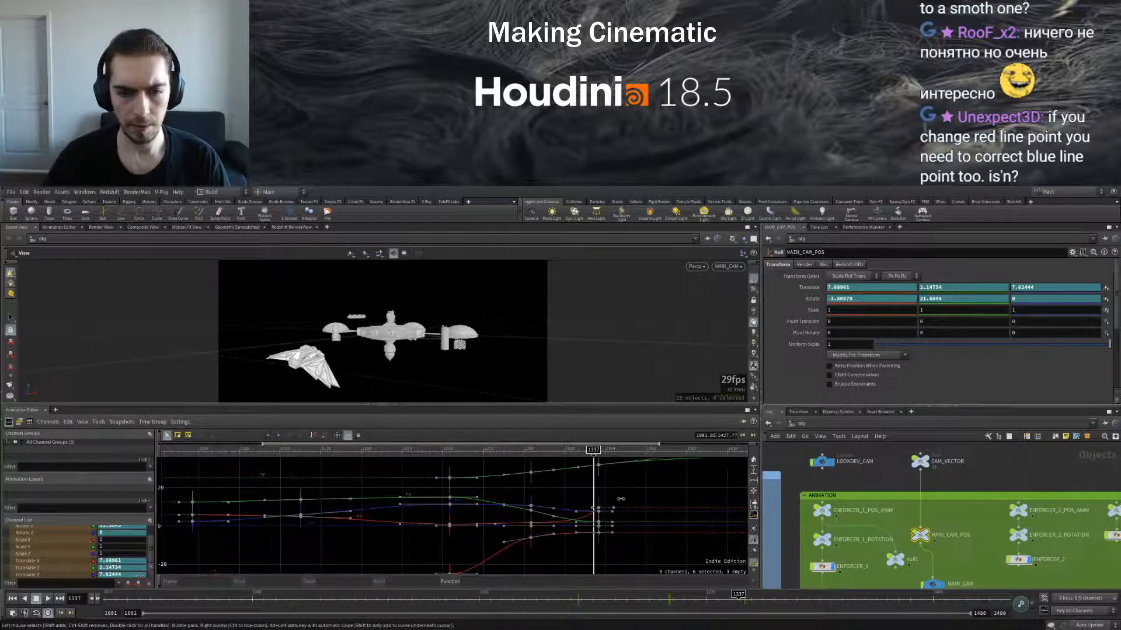
{"action": "left_click", "coordinate": [53, 561]}
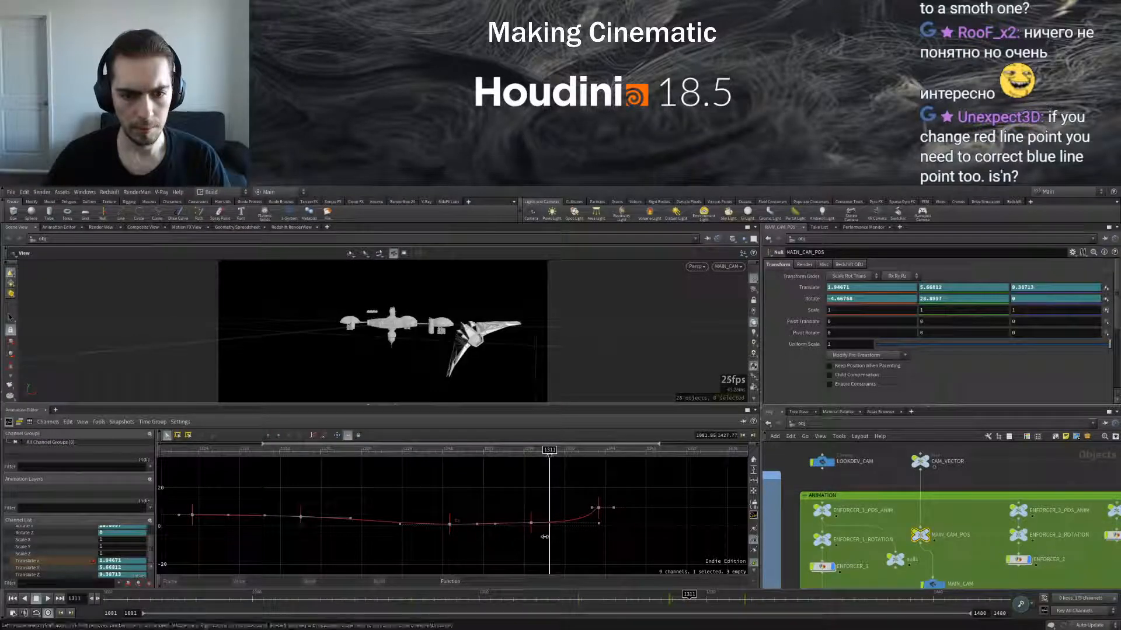
{"action": "left_click_drag", "start_coordinate": [597, 524], "coordinate": [558, 523]}
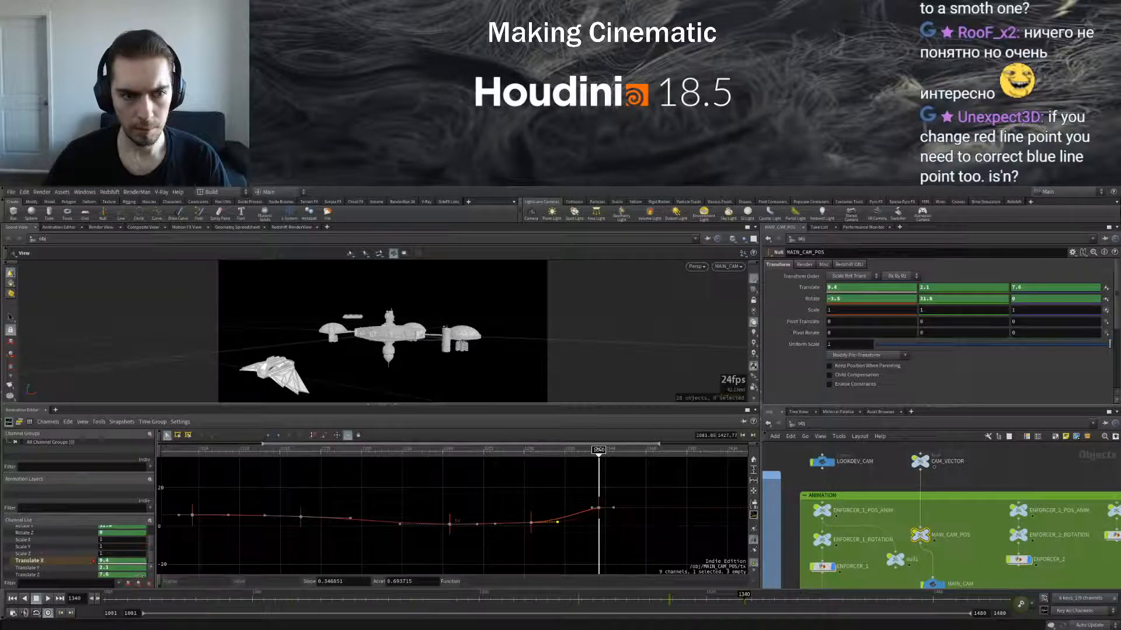
{"action": "key", "text": "ctrl+s"}
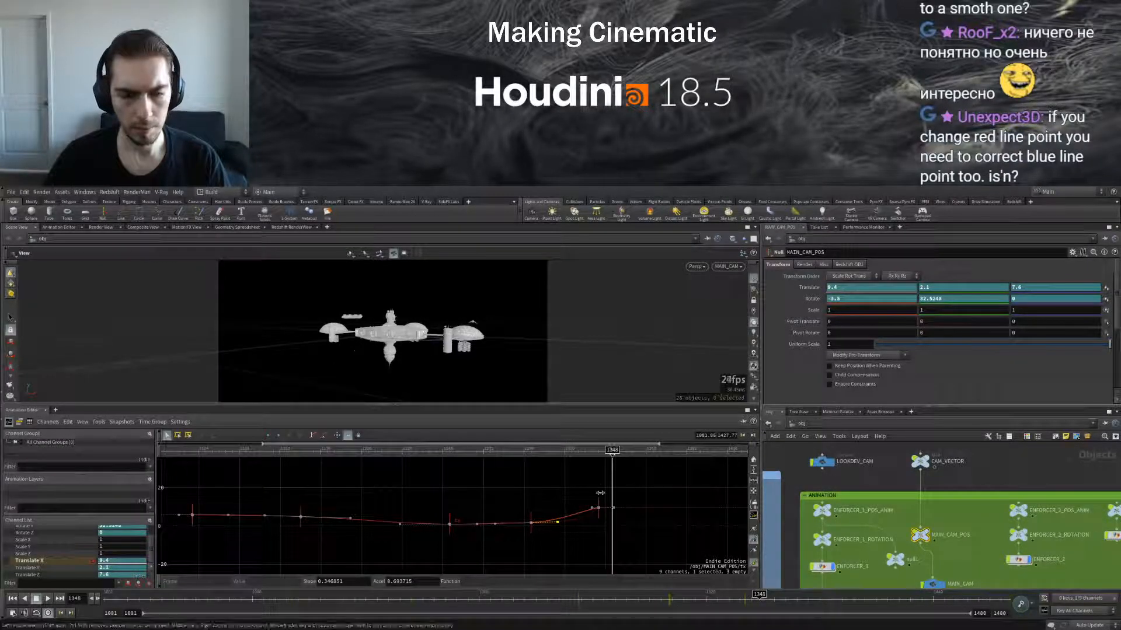
{"action": "left_click", "coordinate": [320, 599]}
{"action": "left_click", "coordinate": [47, 598]}
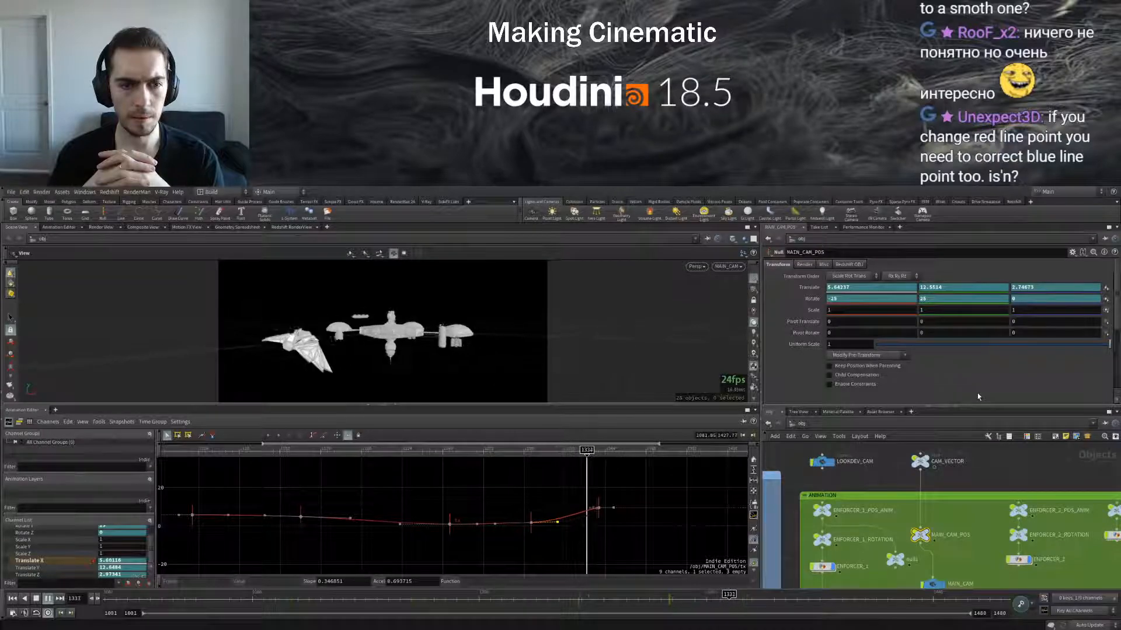
{"action": "left_click", "coordinate": [48, 599]}
{"action": "left_click_drag", "start_coordinate": [477, 452], "coordinate": [596, 451]}
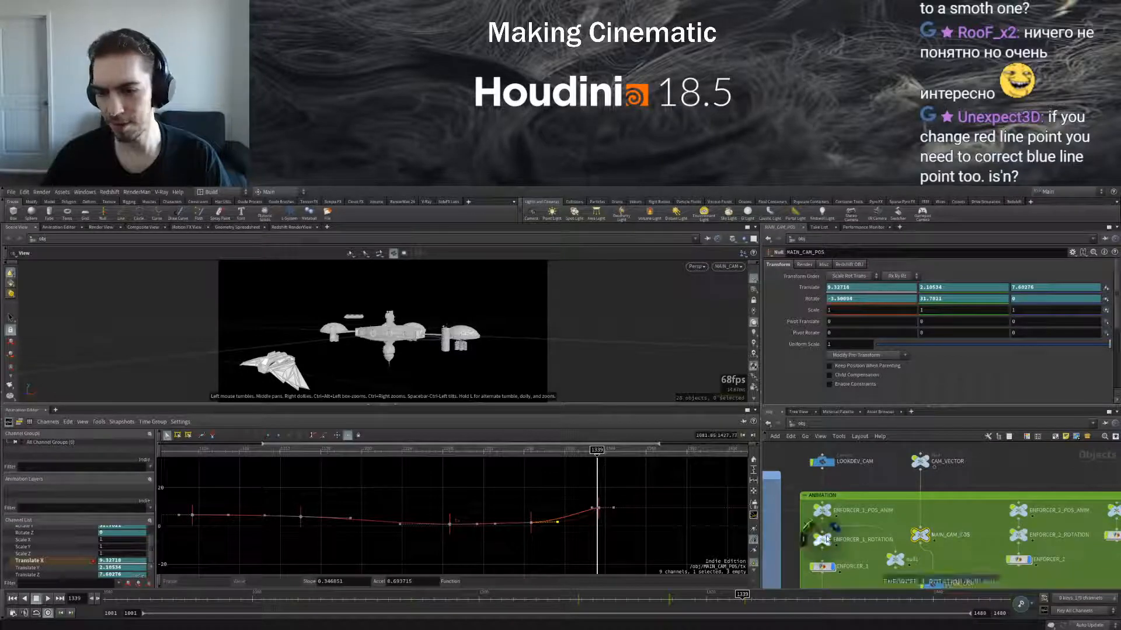
Set ENFORCER_1_ROTATION's Rotate Z key at frame 1330 to 45 and scrub the fighter's pass to frame 1359
{"action": "left_click", "coordinate": [823, 539]}
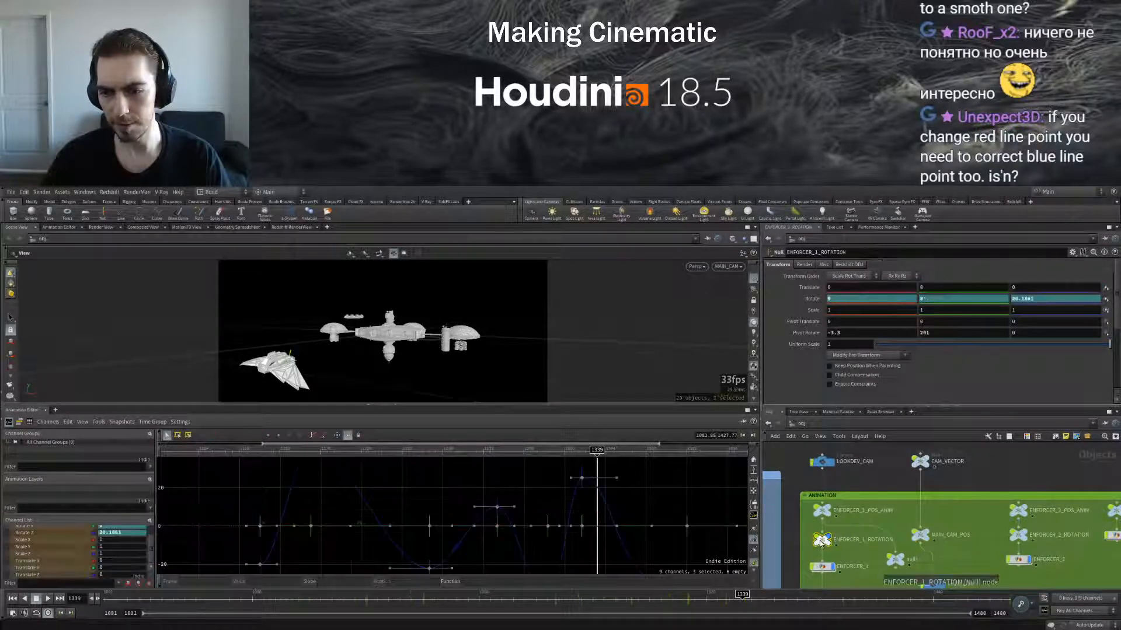
{"action": "left_click_drag", "start_coordinate": [597, 455], "coordinate": [582, 455]}
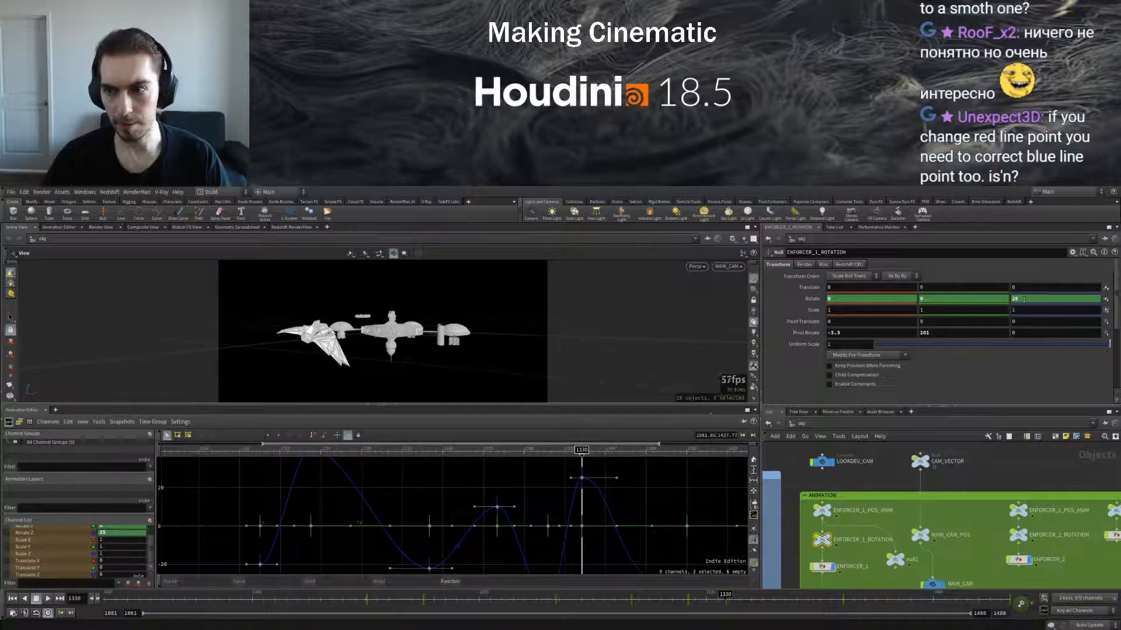
{"action": "type", "text": "45"}
{"action": "key", "text": "Return"}
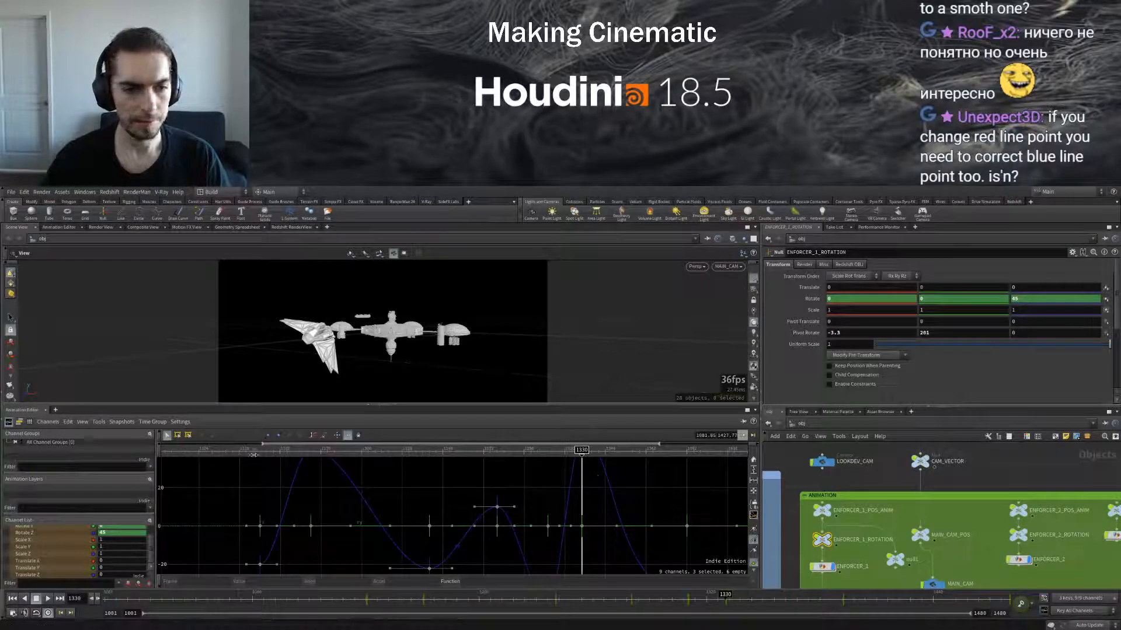
{"action": "left_click", "coordinate": [290, 453]}
{"action": "left_click_drag", "start_coordinate": [291, 453], "coordinate": [531, 453]}
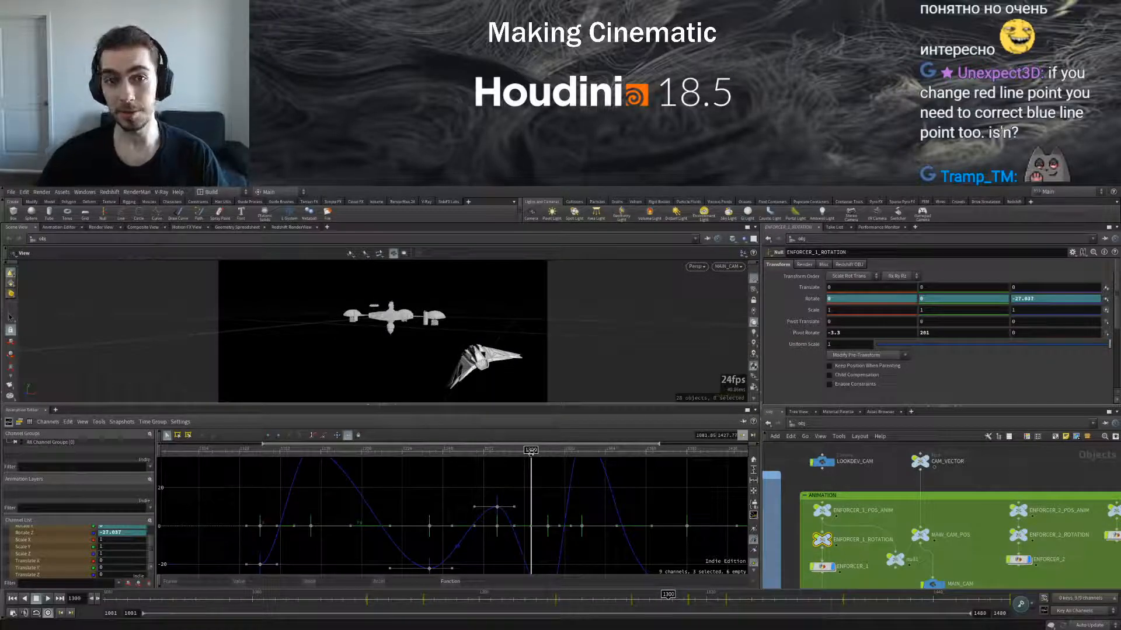
{"action": "left_click_drag", "start_coordinate": [531, 453], "coordinate": [542, 454]}
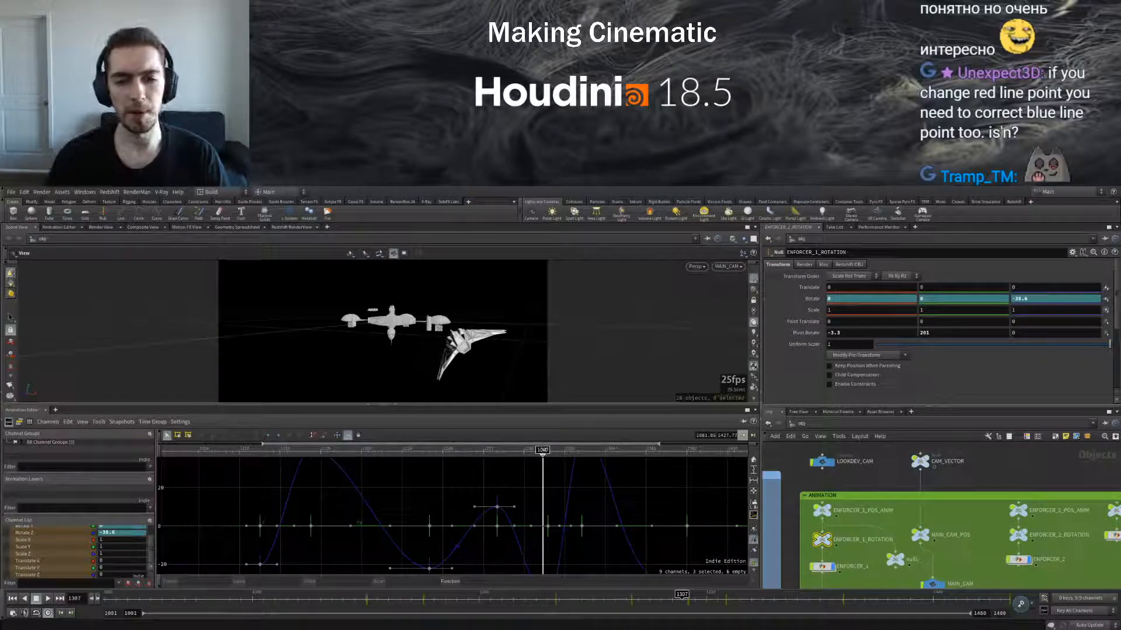
{"action": "left_click_drag", "start_coordinate": [544, 453], "coordinate": [626, 446]}
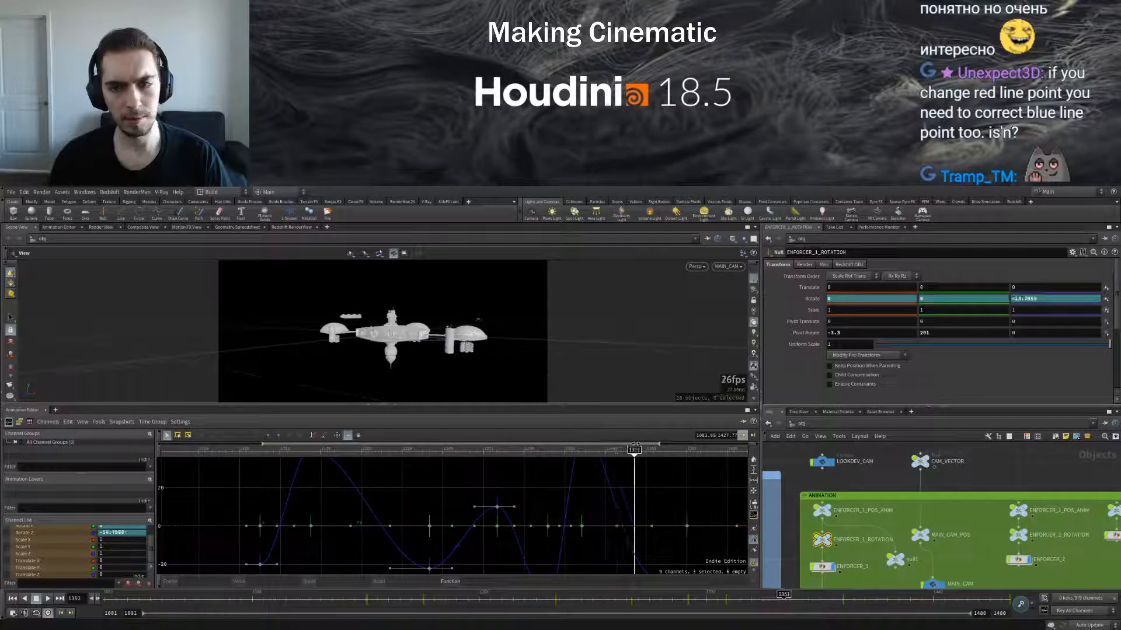
{"action": "mouse_move", "coordinate": [626, 445]}
{"action": "left_mouse_down"}
{"action": "mouse_move", "coordinate": [529, 442]}
{"action": "mouse_move", "coordinate": [625, 439]}
{"action": "mouse_move", "coordinate": [578, 439]}
{"action": "mouse_move", "coordinate": [615, 434]}
{"action": "left_mouse_up"}
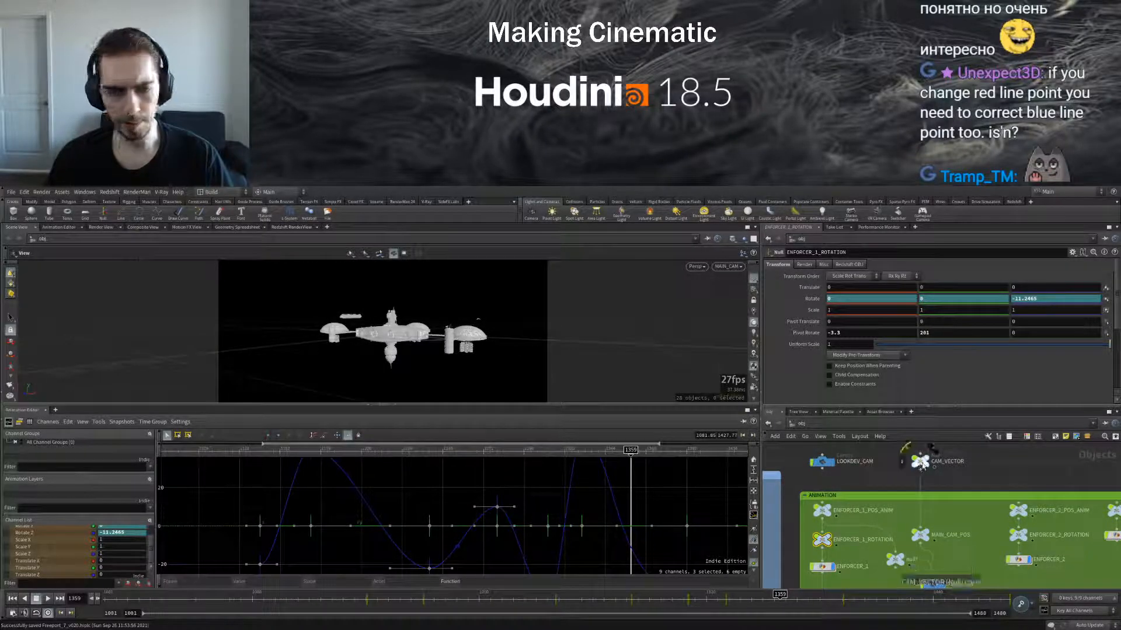
Isolate CAM_VECTOR's Translate Z curve and frame its segment from the frame 1340 key to the last key
{"action": "left_click", "coordinate": [921, 461]}
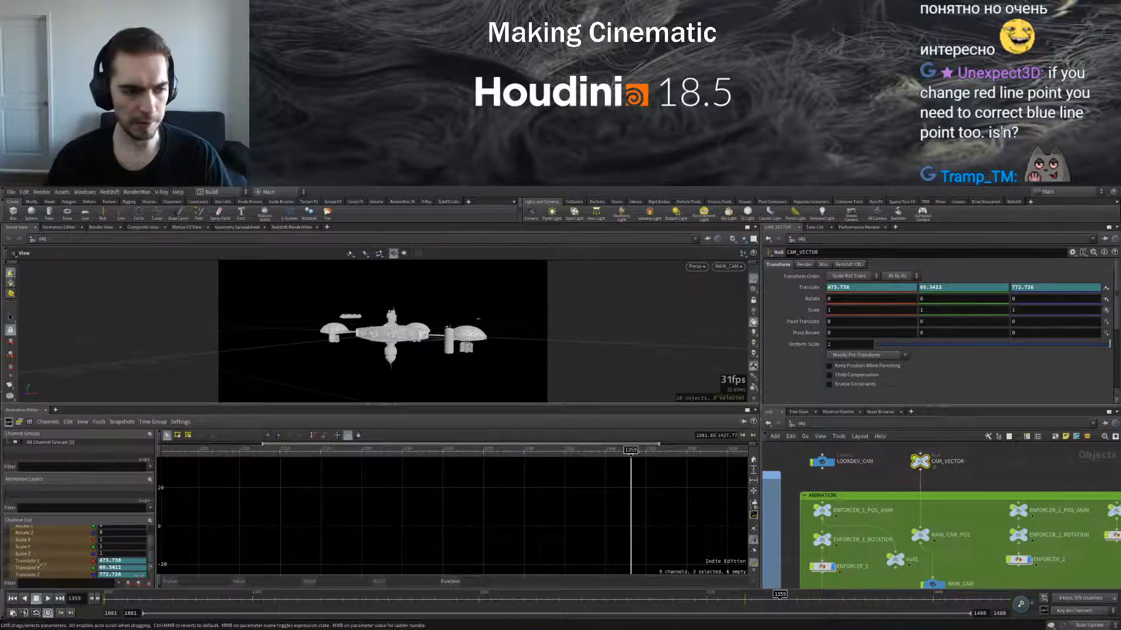
{"action": "left_click", "coordinate": [42, 575]}
{"action": "key", "text": "h"}
{"action": "key", "text": "h"}
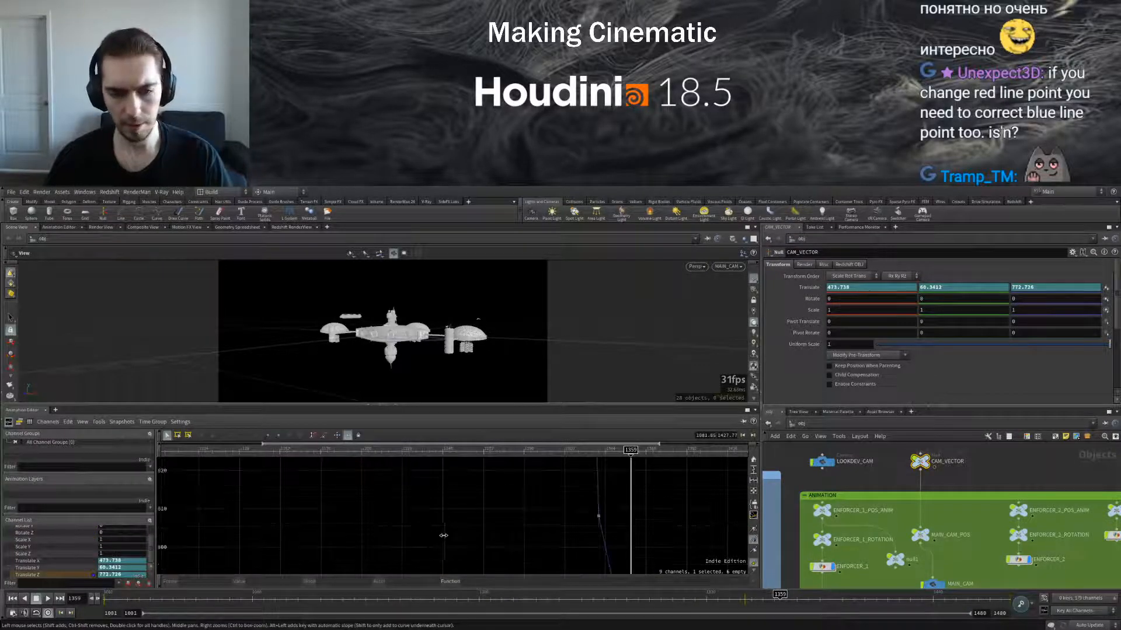
{"action": "scroll", "coordinate": [541, 525], "scroll_direction": "down", "scroll_amount": 1}
{"action": "left_click_drag", "start_coordinate": [411, 467], "coordinate": [556, 455]}
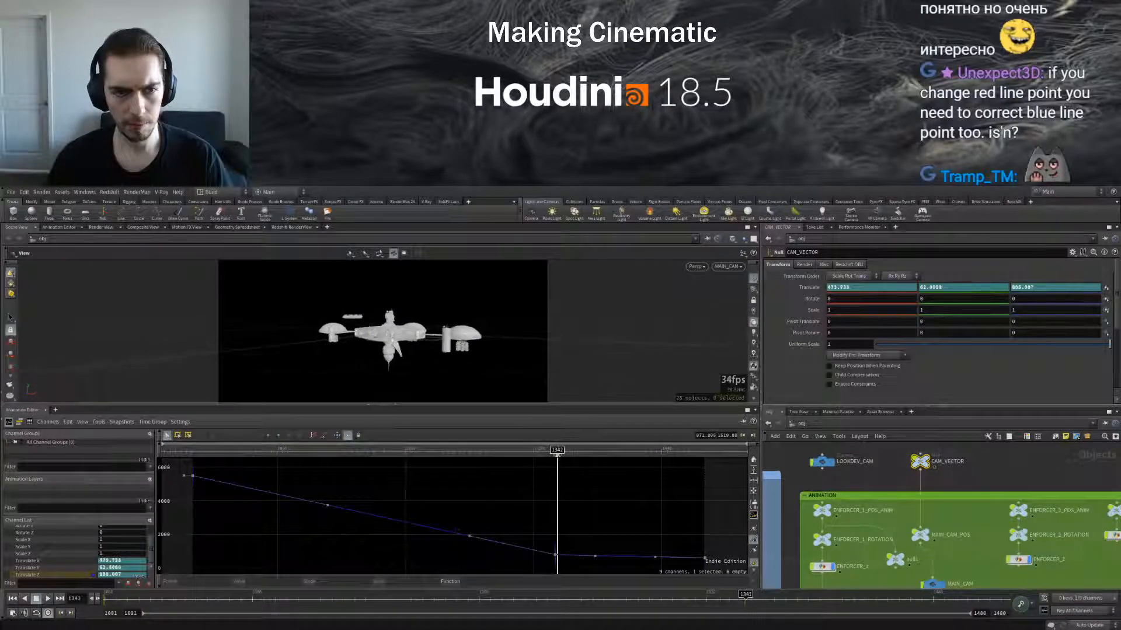
{"action": "scroll", "coordinate": [604, 493], "scroll_direction": "down", "scroll_amount": 2}
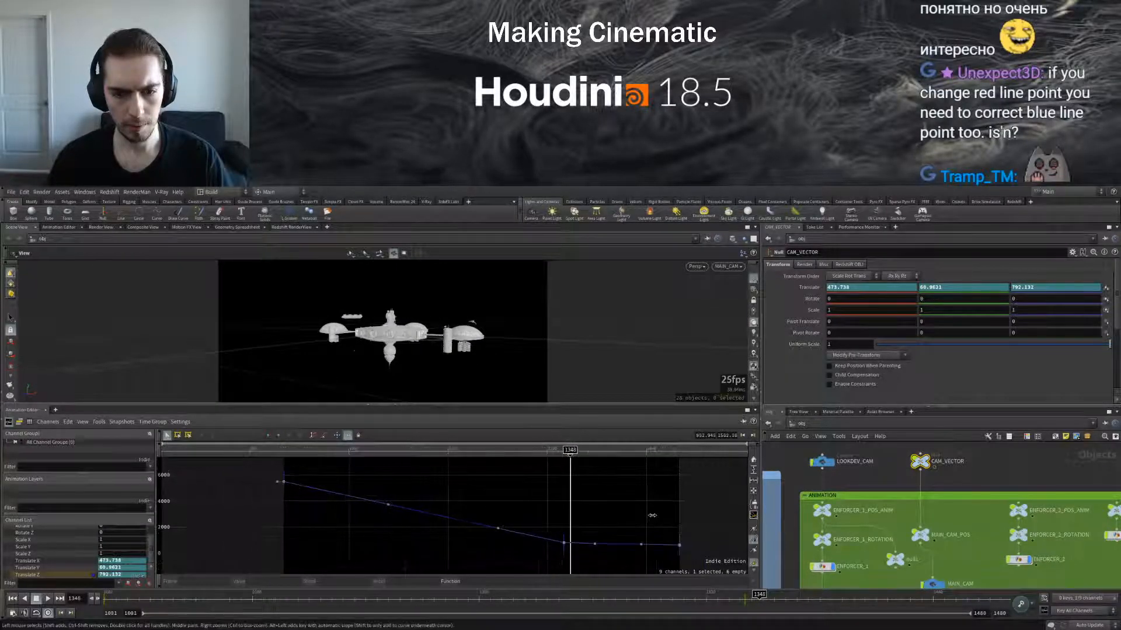
{"action": "middle_click_drag", "start_coordinate": [650, 516], "coordinate": [562, 494]}
{"action": "left_click_drag", "start_coordinate": [447, 494], "coordinate": [636, 549]}
{"action": "key", "text": "g"}
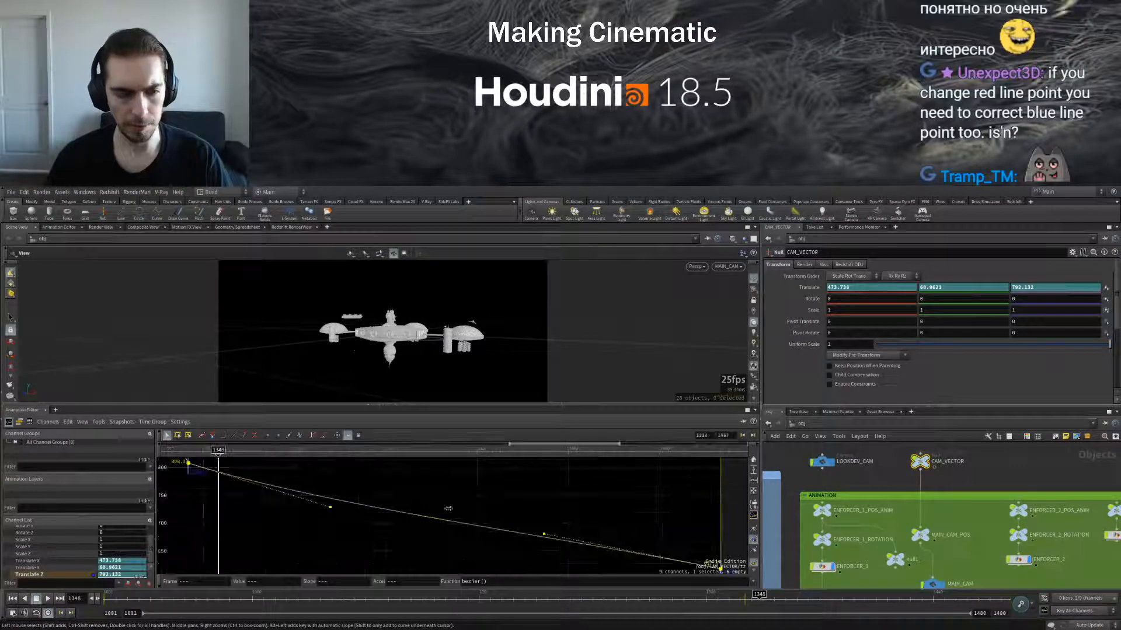
Try steepening the outgoing tangent of CAM_VECTOR's frame 1340 Translate Z key and lengthening the last key's incoming tangent
{"action": "left_click_drag", "start_coordinate": [330, 508], "coordinate": [219, 575]}
{"action": "left_click_drag", "start_coordinate": [218, 450], "coordinate": [375, 450]}
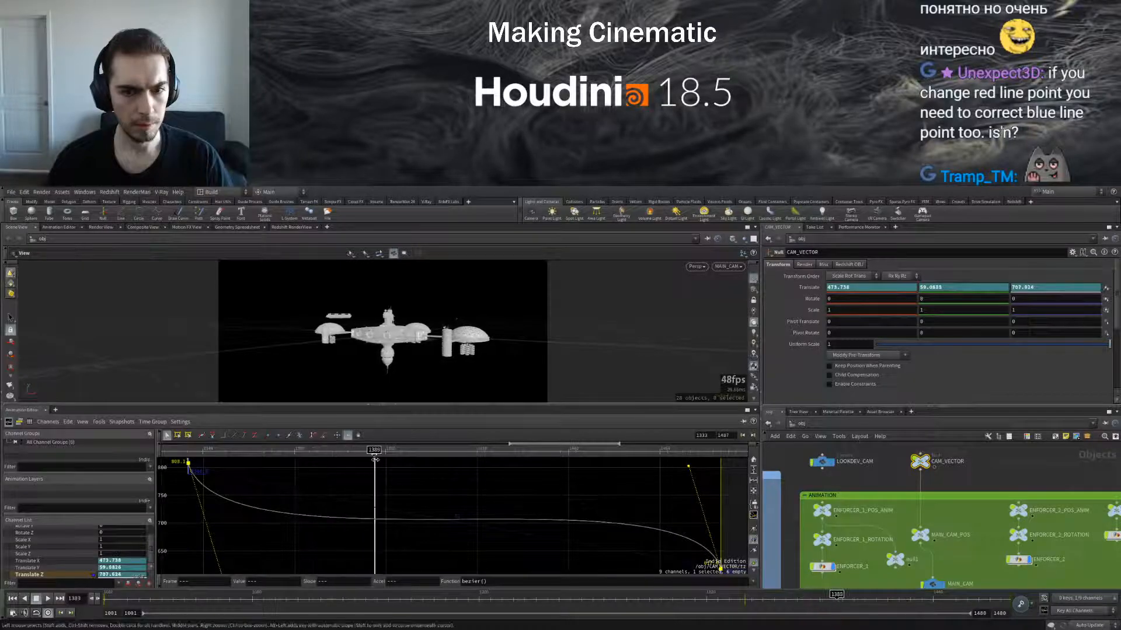
{"action": "left_click_drag", "start_coordinate": [663, 475], "coordinate": [456, 536]}
{"action": "left_click", "coordinate": [573, 494]}
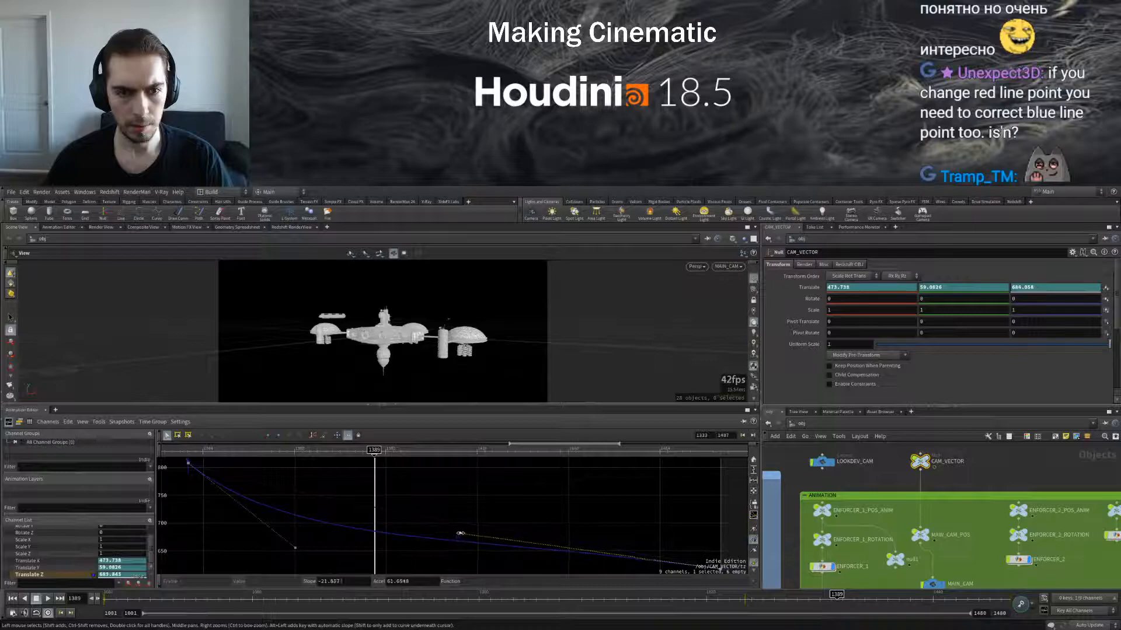
{"action": "left_click_drag", "start_coordinate": [277, 550], "coordinate": [219, 570]}
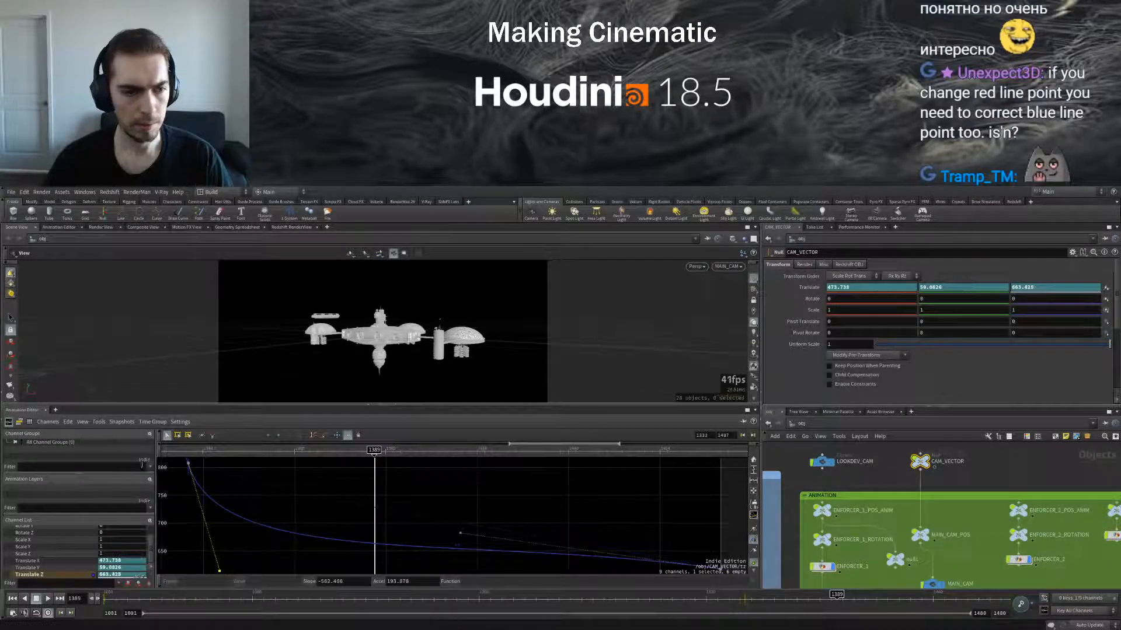
{"action": "left_click_drag", "start_coordinate": [171, 453], "coordinate": [210, 453]}
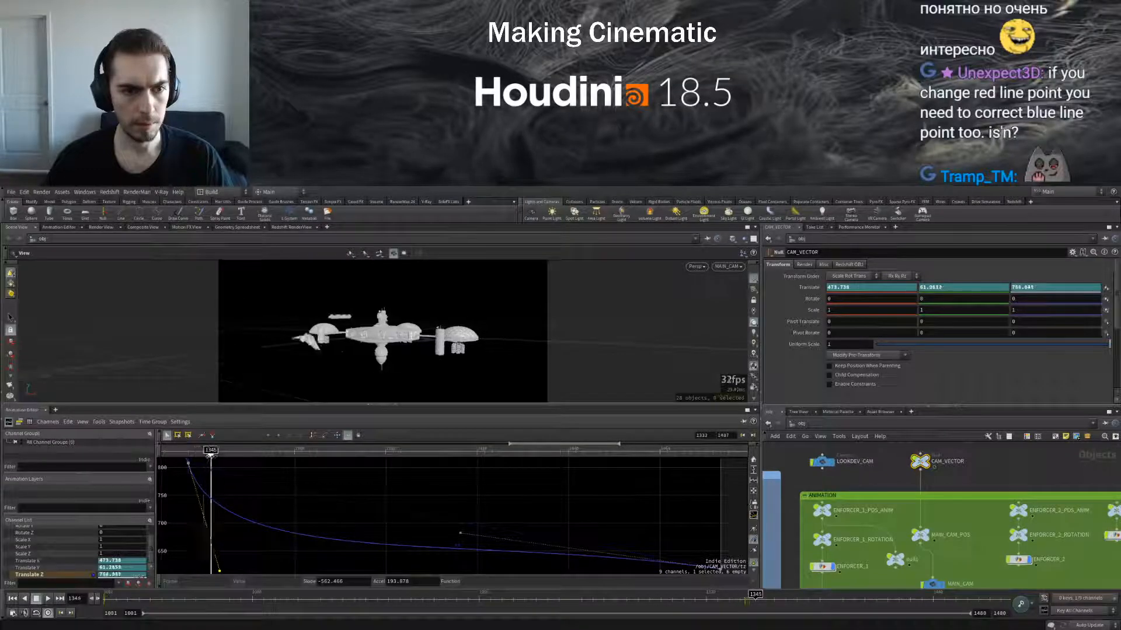
{"action": "middle_click_drag", "start_coordinate": [338, 483], "coordinate": [388, 479]}
{"action": "scroll", "coordinate": [386, 479], "scroll_direction": "down", "scroll_amount": 1}
{"action": "mouse_move", "coordinate": [201, 453]}
{"action": "left_mouse_down"}
{"action": "mouse_move", "coordinate": [265, 453]}
{"action": "mouse_move", "coordinate": [188, 453]}
{"action": "left_mouse_up"}
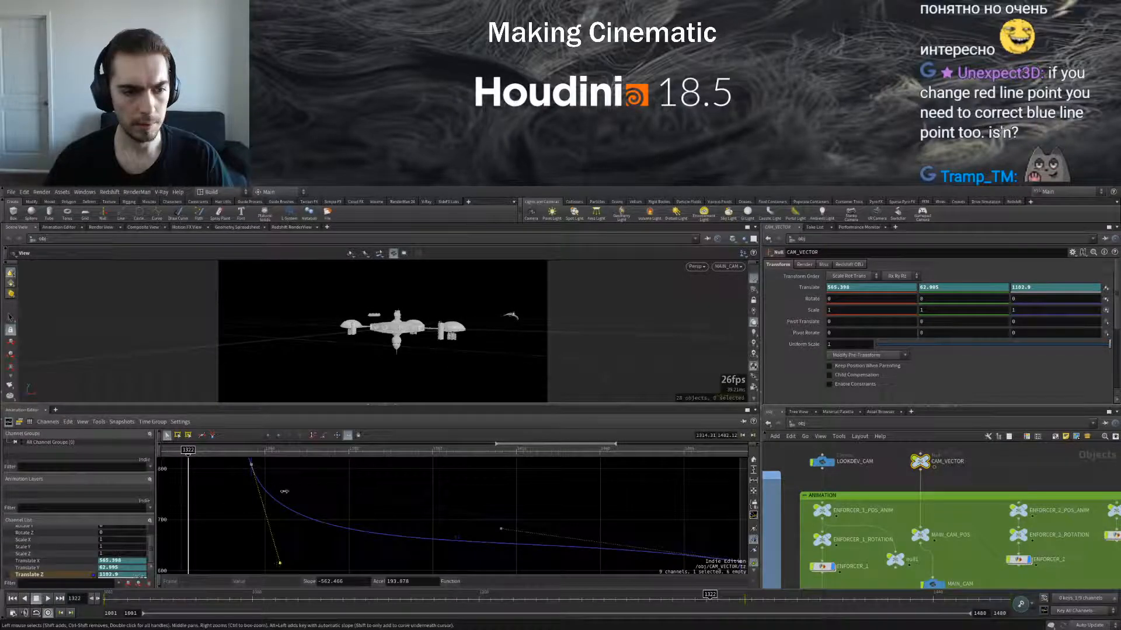
{"action": "scroll", "coordinate": [400, 482], "scroll_direction": "down", "scroll_amount": 2}
{"action": "middle_click_drag", "start_coordinate": [402, 484], "coordinate": [425, 503]}
{"action": "scroll", "coordinate": [443, 510], "scroll_direction": "down", "scroll_amount": 4}
{"action": "scroll", "coordinate": [431, 486], "scroll_direction": "up", "scroll_amount": 2}
Undo the tangent changes on CAM_VECTOR's Translate Z curve
{"action": "key", "text": "ctrl+z"}
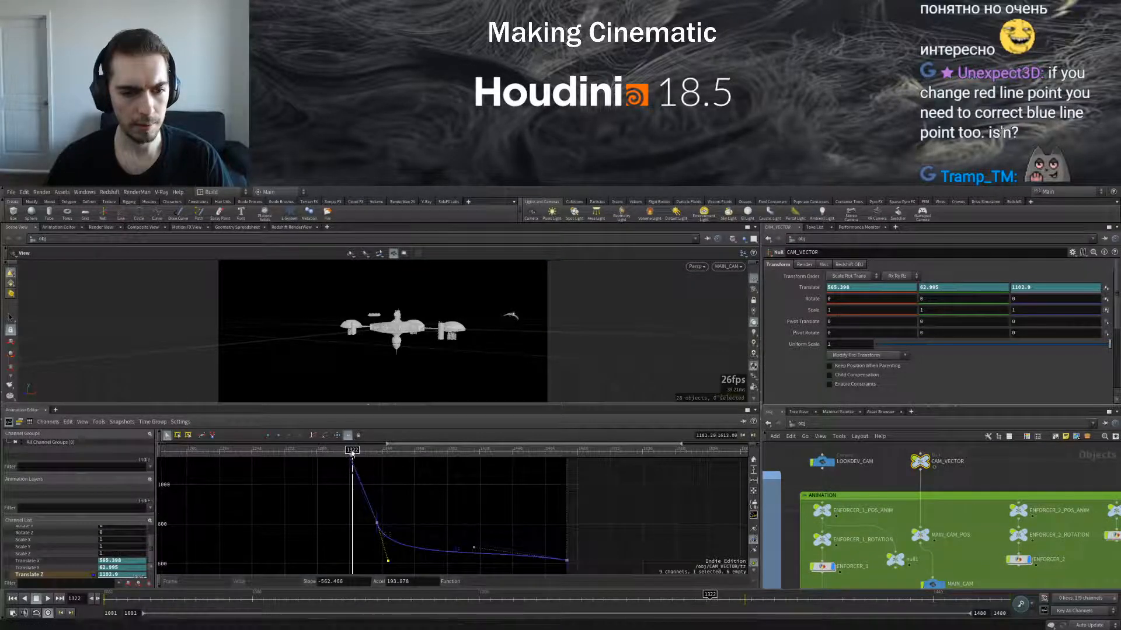
{"action": "key", "text": "ctrl+z"}
{"action": "key", "text": "ctrl+z"}
{"action": "key", "text": "ctrl+z"}
{"action": "key", "text": "ctrl+z"}
{"action": "key", "text": "ctrl+z"}
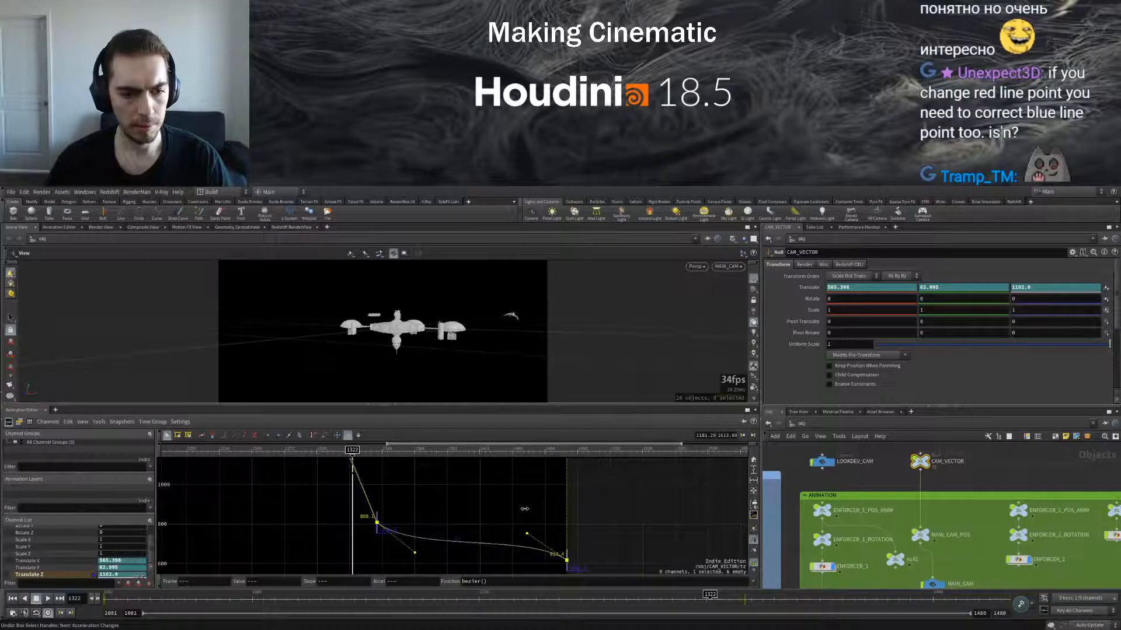
{"action": "key", "text": "ctrl+z"}
{"action": "key", "text": "ctrl+z"}
{"action": "key", "text": "ctrl+z"}
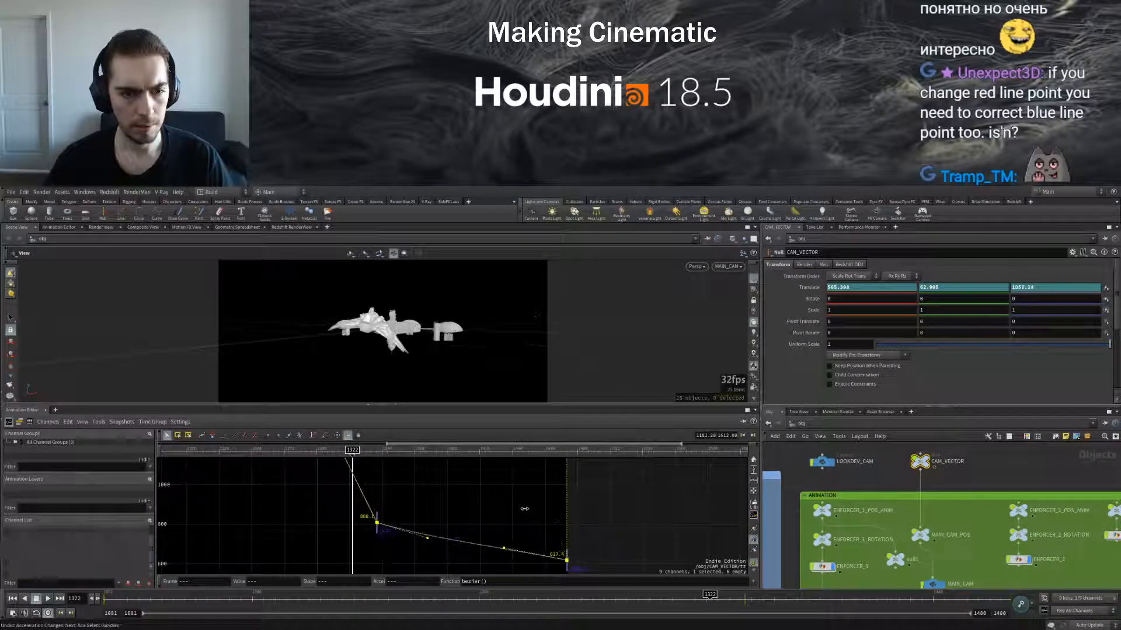
Steepen the outgoing tangent of CAM_VECTOR's frame 1340 Translate Z key and flatten the last key's incoming tangent
{"action": "middle_click_drag", "start_coordinate": [417, 505], "coordinate": [403, 491]}
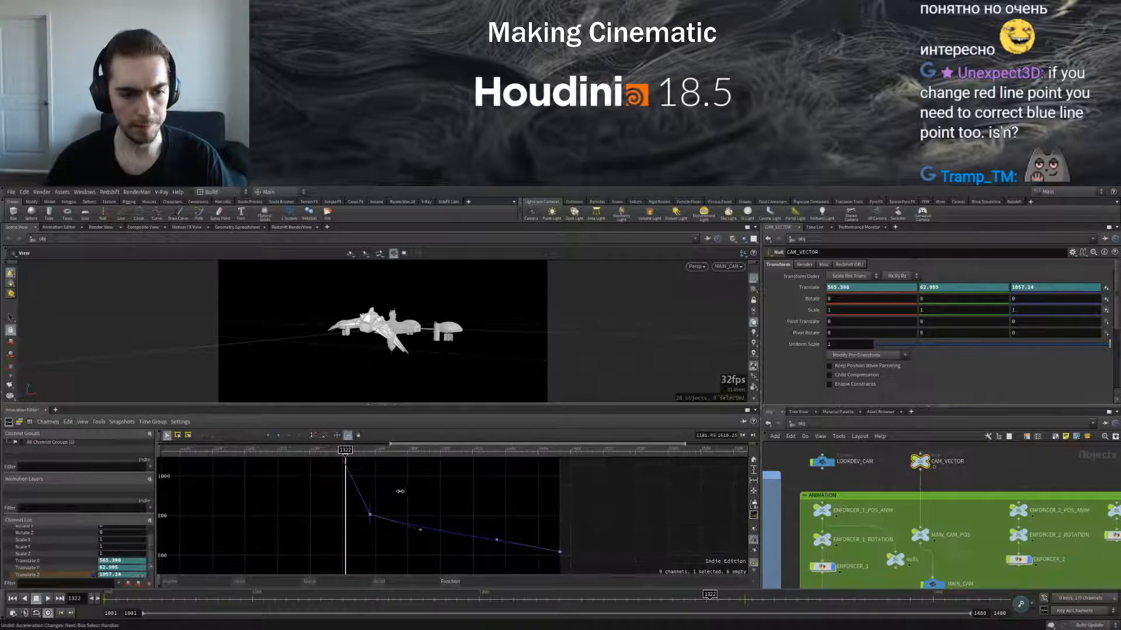
{"action": "left_click_drag", "start_coordinate": [300, 461], "coordinate": [379, 461]}
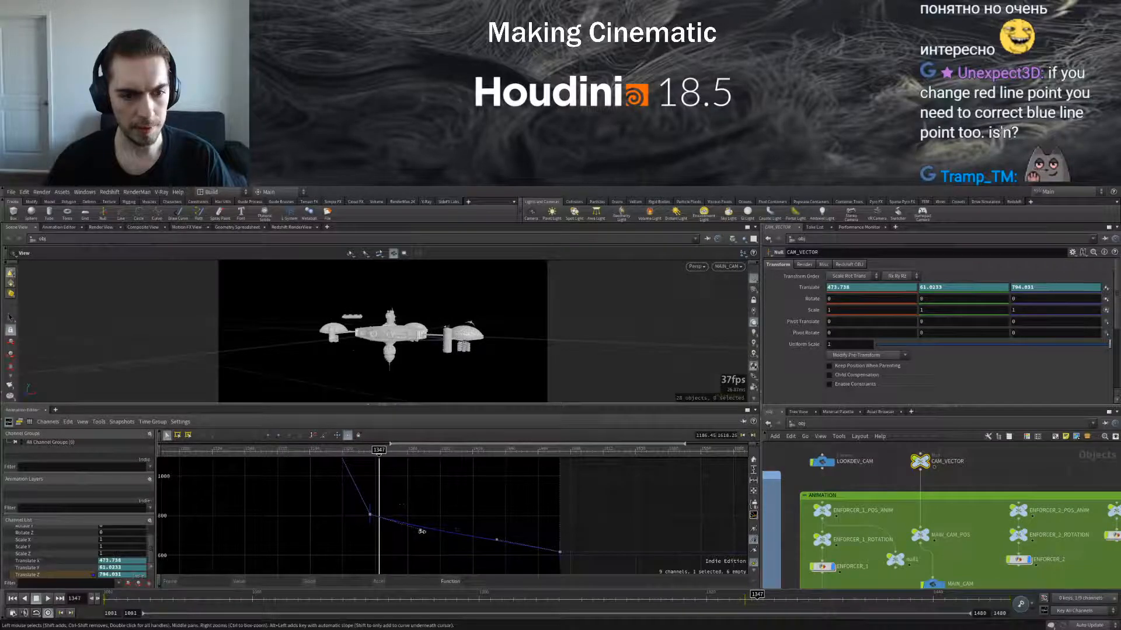
{"action": "left_click_drag", "start_coordinate": [422, 531], "coordinate": [395, 557]}
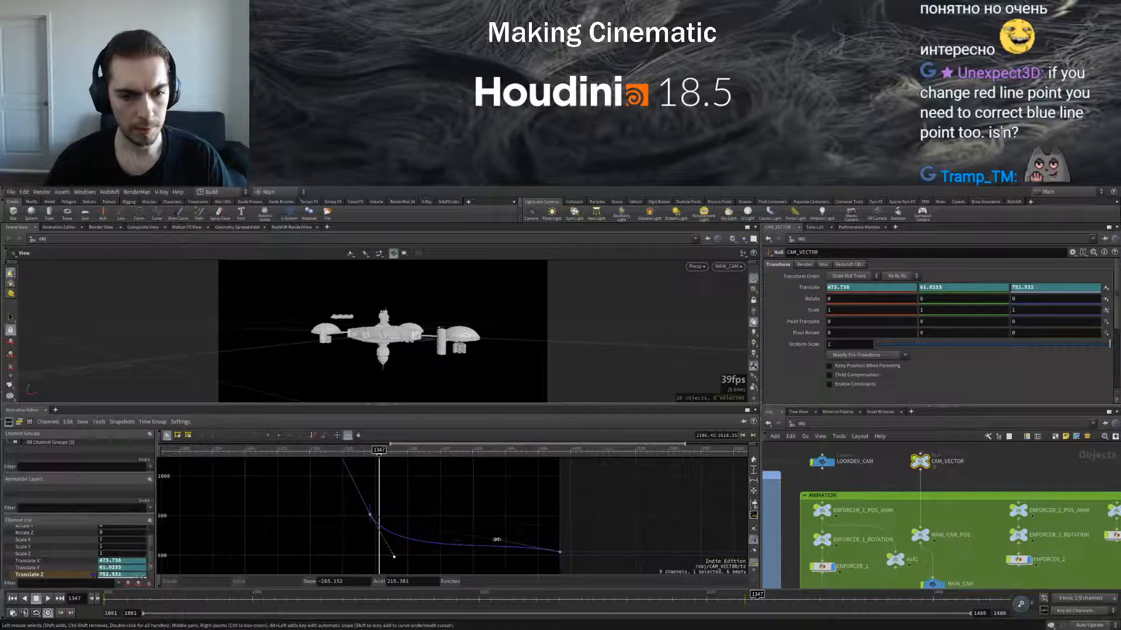
{"action": "mouse_move", "coordinate": [372, 477]}
{"action": "left_mouse_down"}
{"action": "mouse_move", "coordinate": [305, 469]}
{"action": "mouse_move", "coordinate": [402, 458]}
{"action": "mouse_move", "coordinate": [362, 458]}
{"action": "left_mouse_up"}
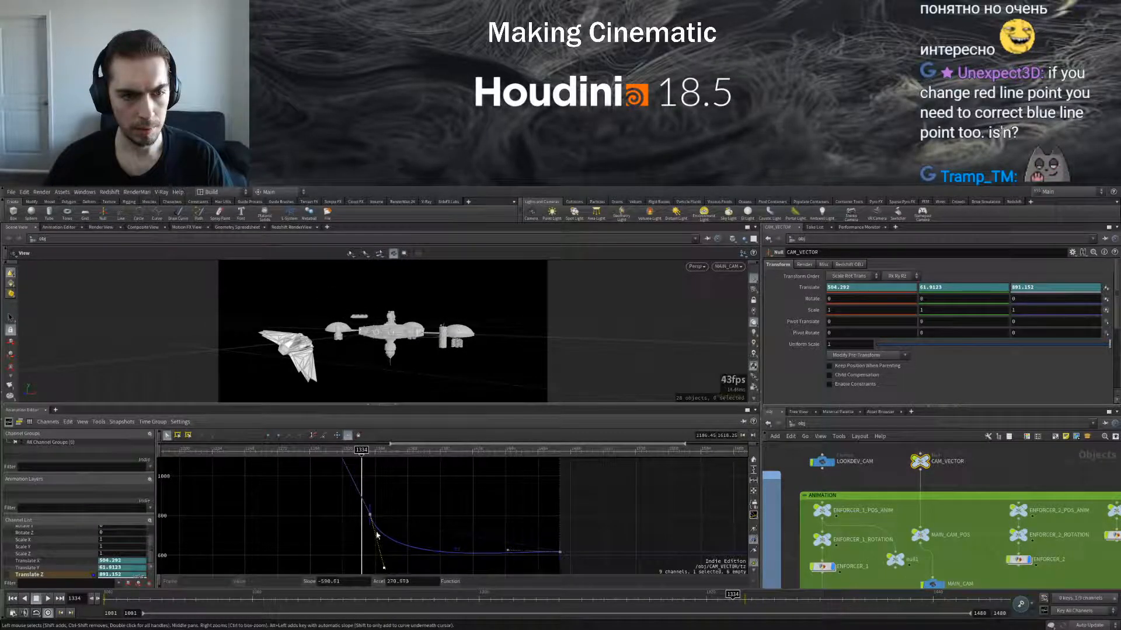
{"action": "left_click_drag", "start_coordinate": [362, 451], "coordinate": [372, 450]}
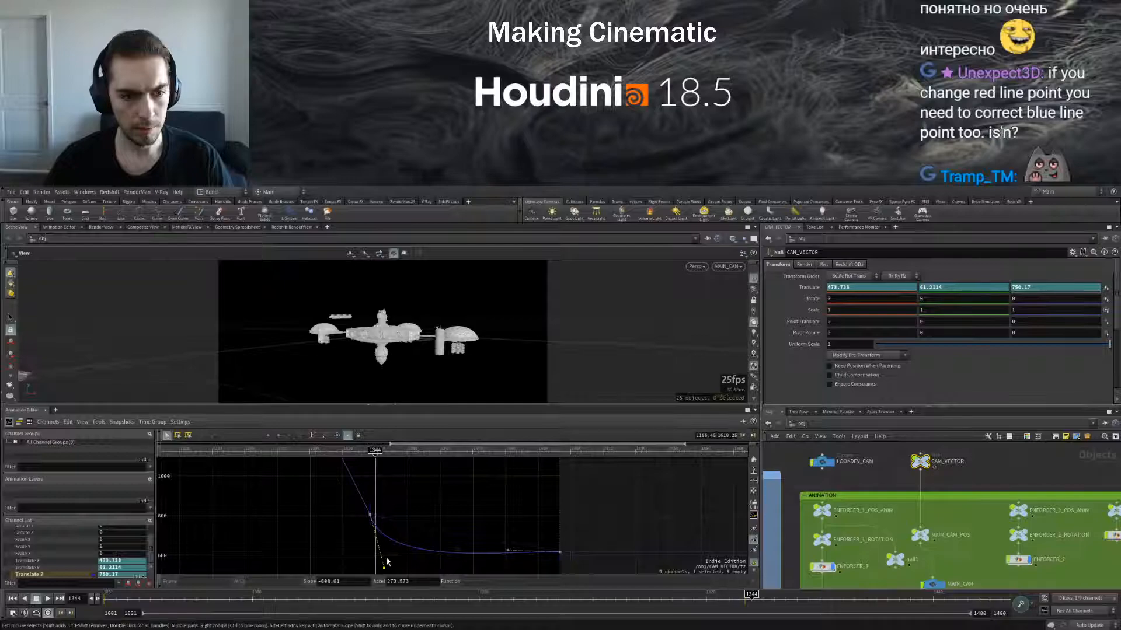
Soften the frame 1340 Translate Z key's outgoing tangent slightly and extend the last key's incoming tangent, scrubbing to frame 1463
{"action": "left_click_drag", "start_coordinate": [385, 570], "coordinate": [389, 567]}
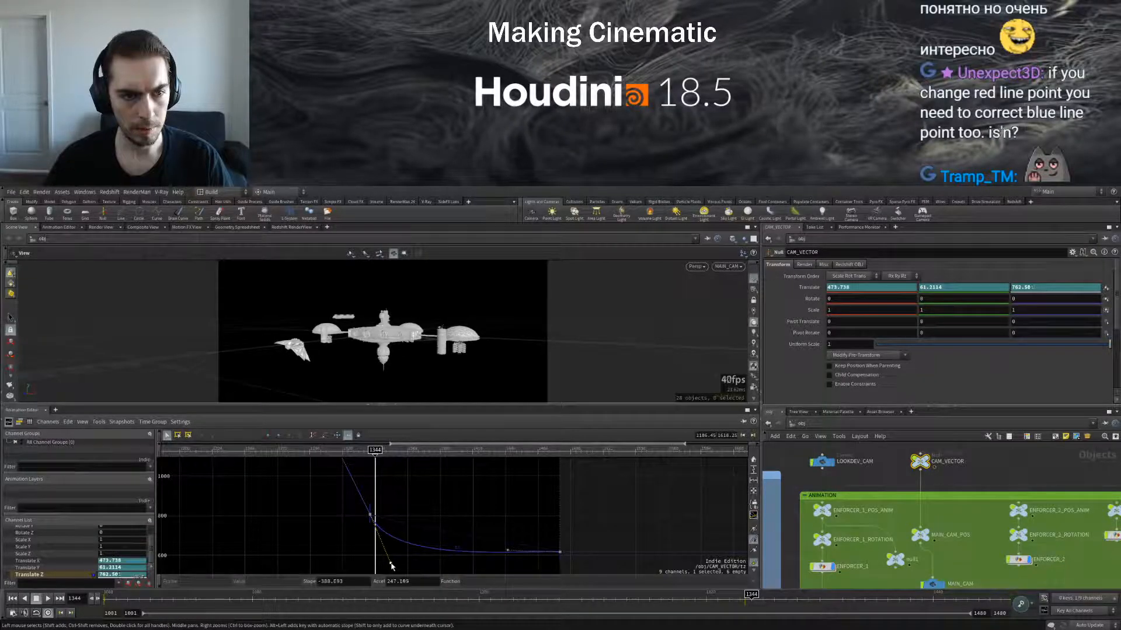
{"action": "left_click_drag", "start_coordinate": [336, 451], "coordinate": [371, 454]}
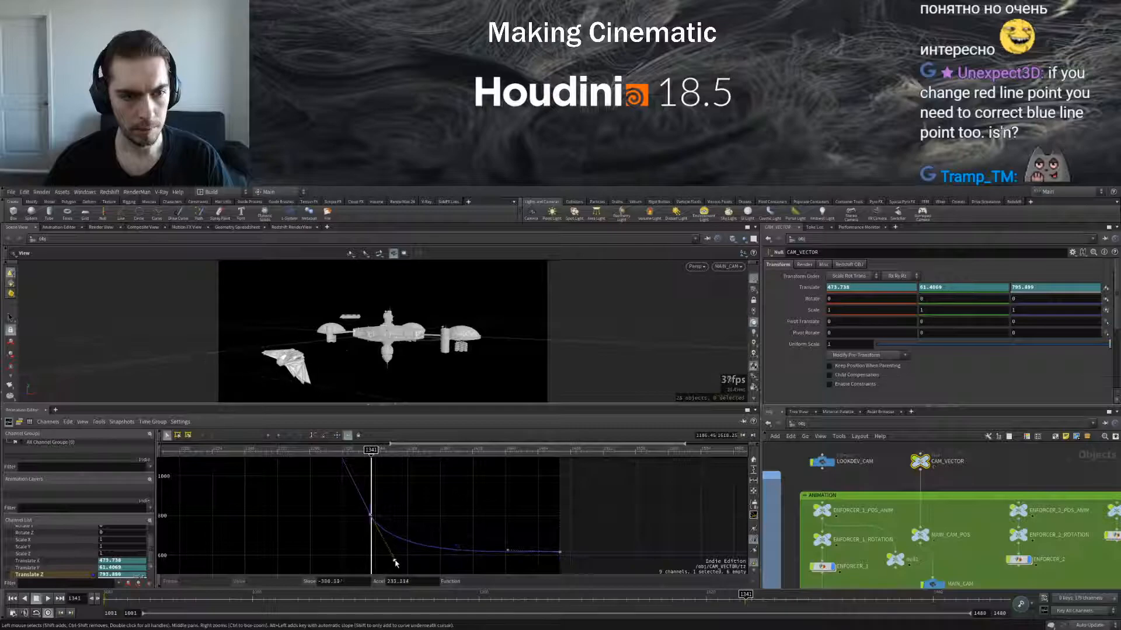
{"action": "left_click_drag", "start_coordinate": [397, 562], "coordinate": [397, 559]}
{"action": "left_click_drag", "start_coordinate": [371, 451], "coordinate": [406, 453]}
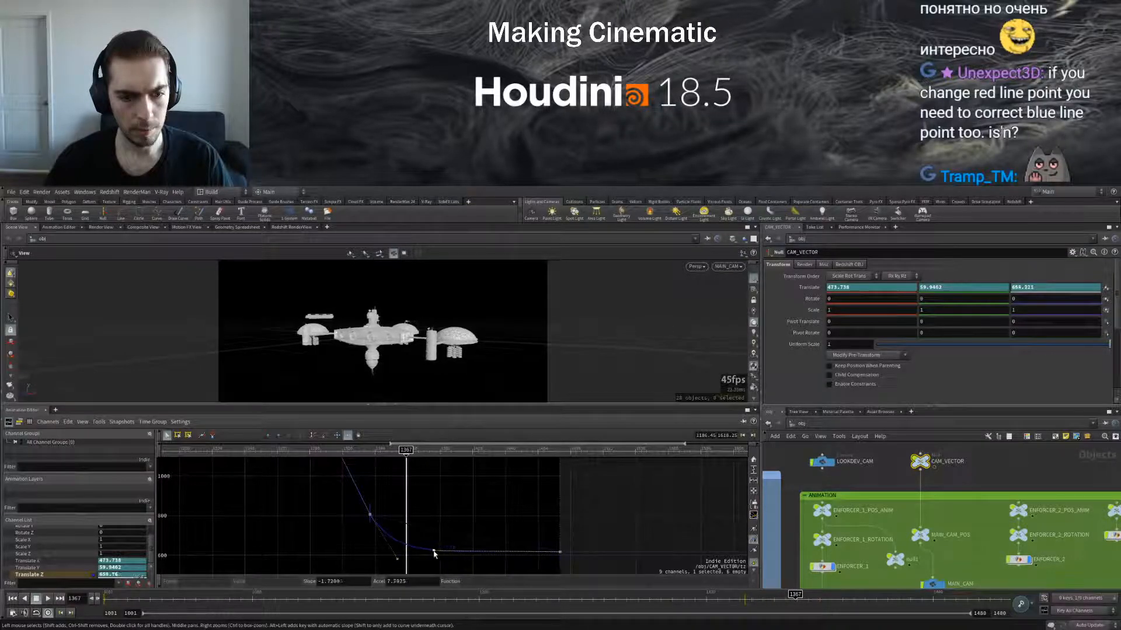
{"action": "left_click_drag", "start_coordinate": [407, 451], "coordinate": [536, 457]}
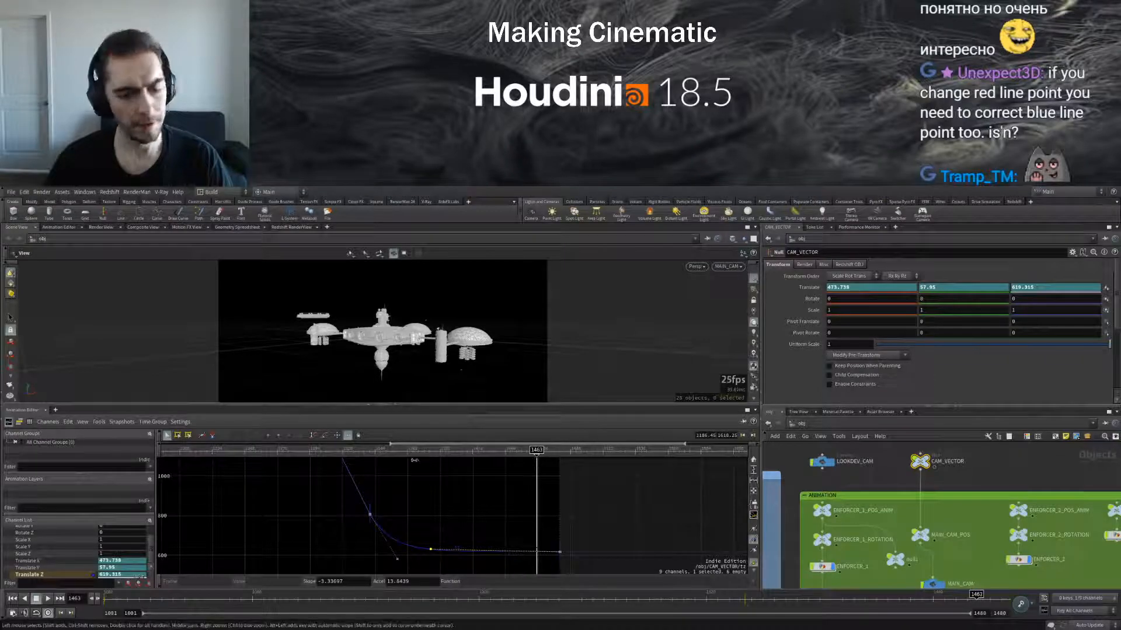
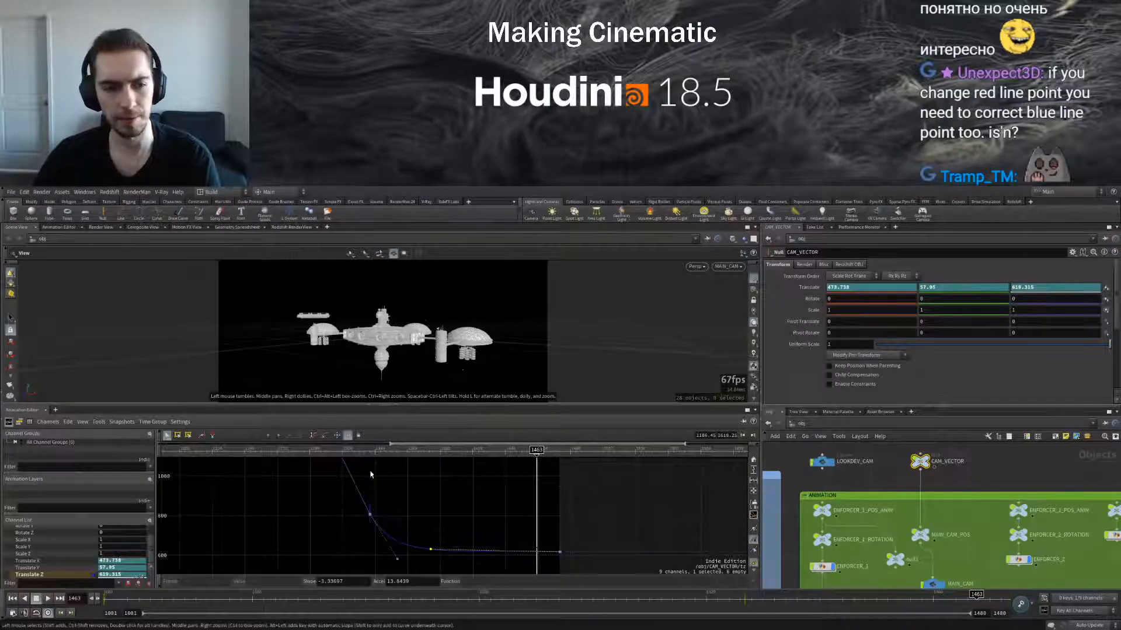
Inspect CAM_VECTOR's frame 1340 Translate Z key and scrub the slowdown through to frame 1473
{"action": "left_click_drag", "start_coordinate": [268, 450], "coordinate": [372, 445]}
{"action": "left_click_drag", "start_coordinate": [335, 495], "coordinate": [403, 521]}
{"action": "left_click", "coordinate": [315, 499]}
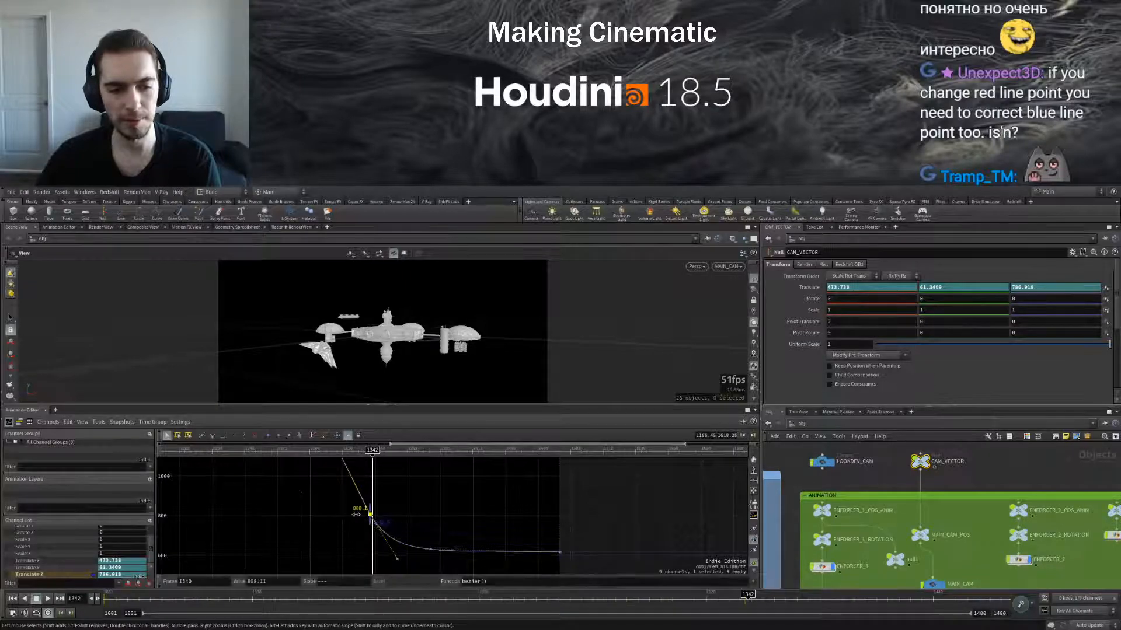
{"action": "left_click_drag", "start_coordinate": [310, 491], "coordinate": [430, 528]}
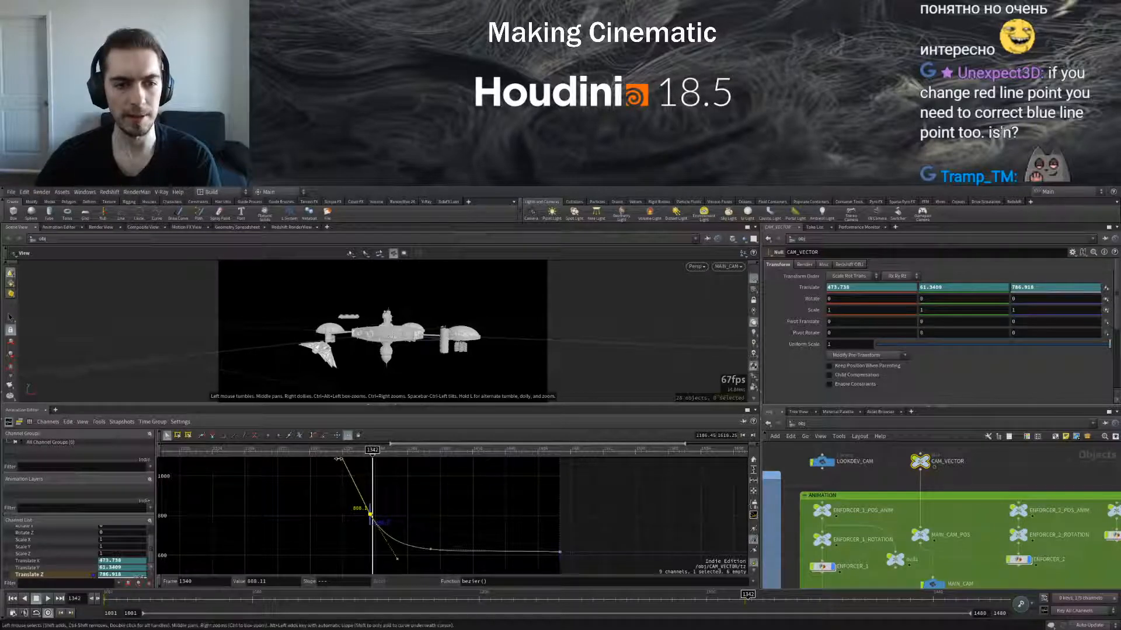
{"action": "left_click_drag", "start_coordinate": [299, 450], "coordinate": [550, 450]}
Examine MAIN_CAM_POS's Translate Y curve around the frame 1340 key, scrubbing the shot between frames 1340 and 1480
{"action": "left_click", "coordinate": [920, 536]}
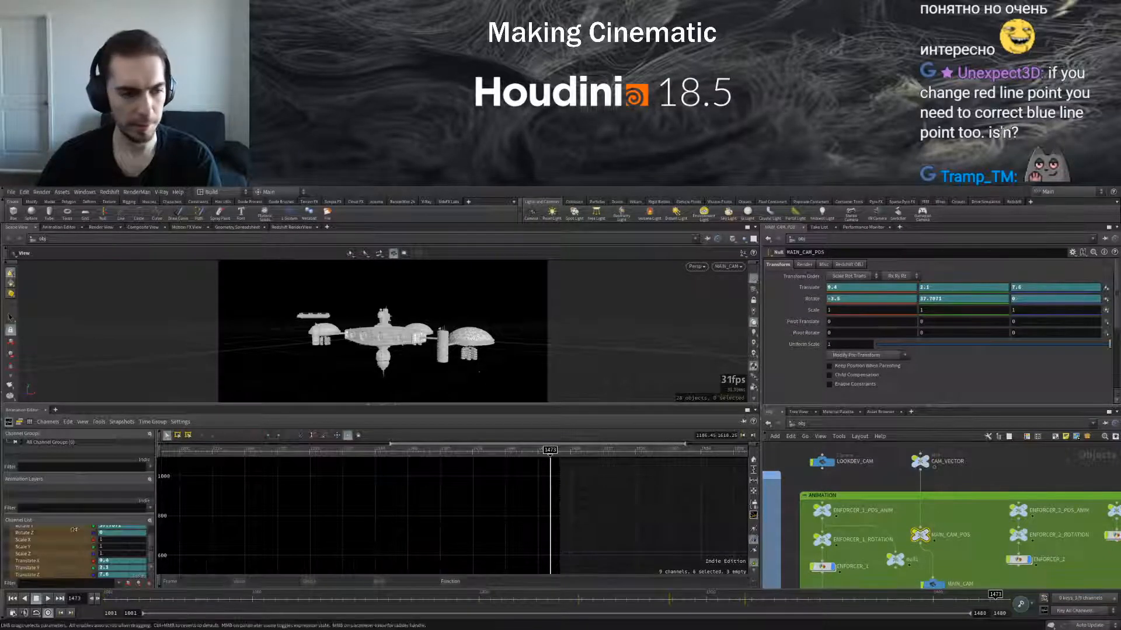
{"action": "left_click", "coordinate": [44, 568]}
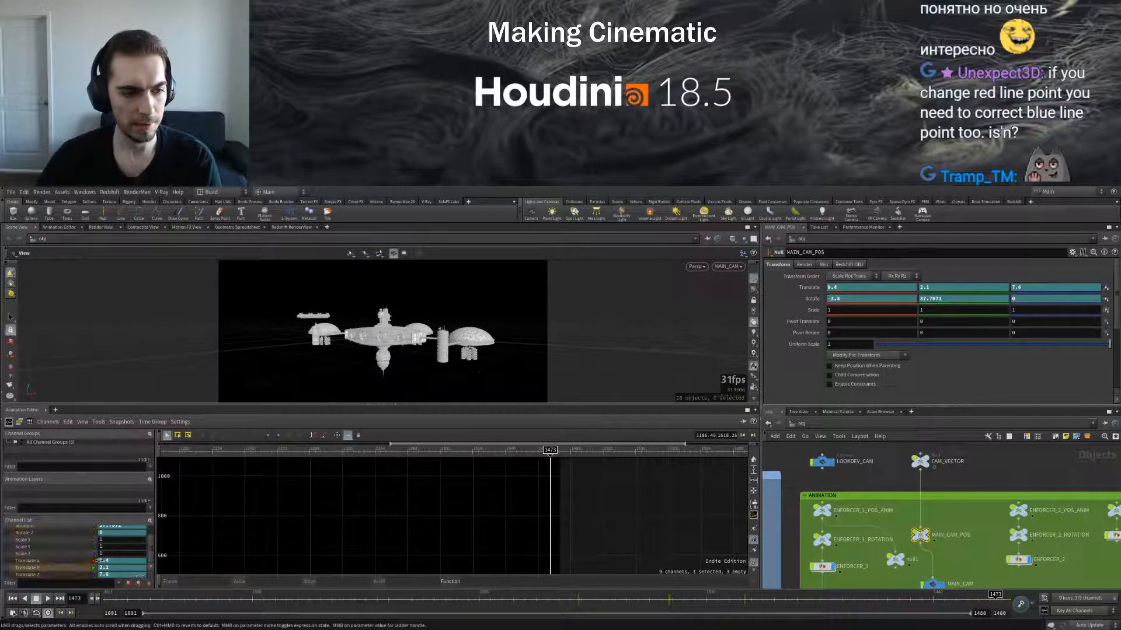
{"action": "key", "text": "f"}
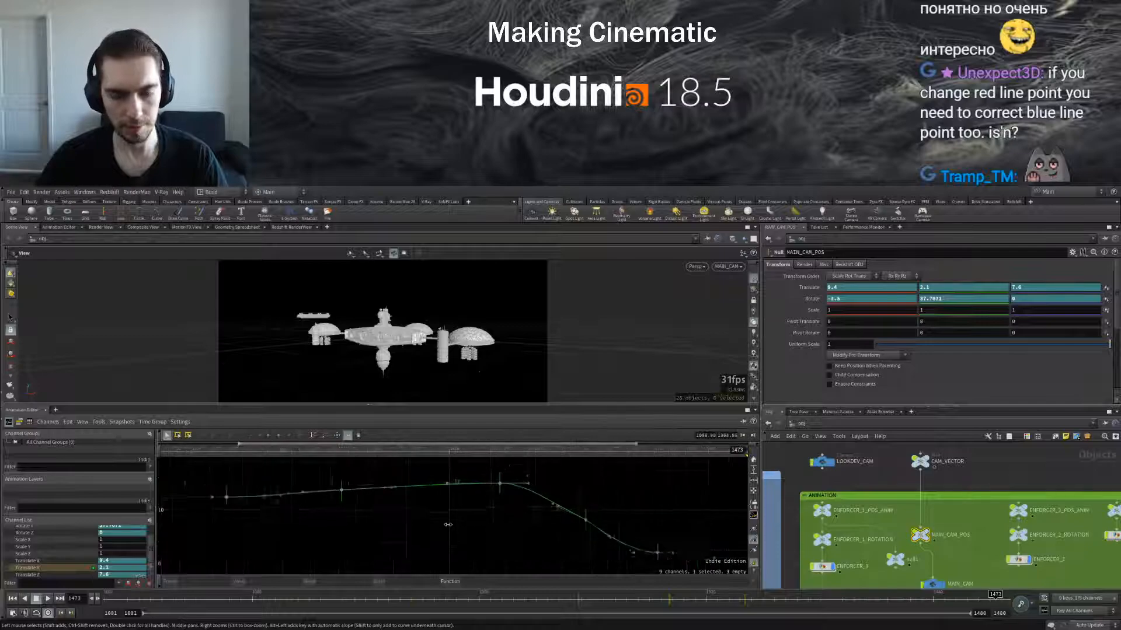
{"action": "left_click", "coordinate": [559, 595]}
{"action": "left_click_drag", "start_coordinate": [559, 596], "coordinate": [753, 595]}
{"action": "left_click_drag", "start_coordinate": [584, 458], "coordinate": [603, 459]}
{"action": "scroll", "coordinate": [670, 506], "scroll_direction": "down", "scroll_amount": 3}
{"action": "middle_click_drag", "start_coordinate": [670, 505], "coordinate": [425, 488]}
{"action": "scroll", "coordinate": [456, 509], "scroll_direction": "up", "scroll_amount": 3}
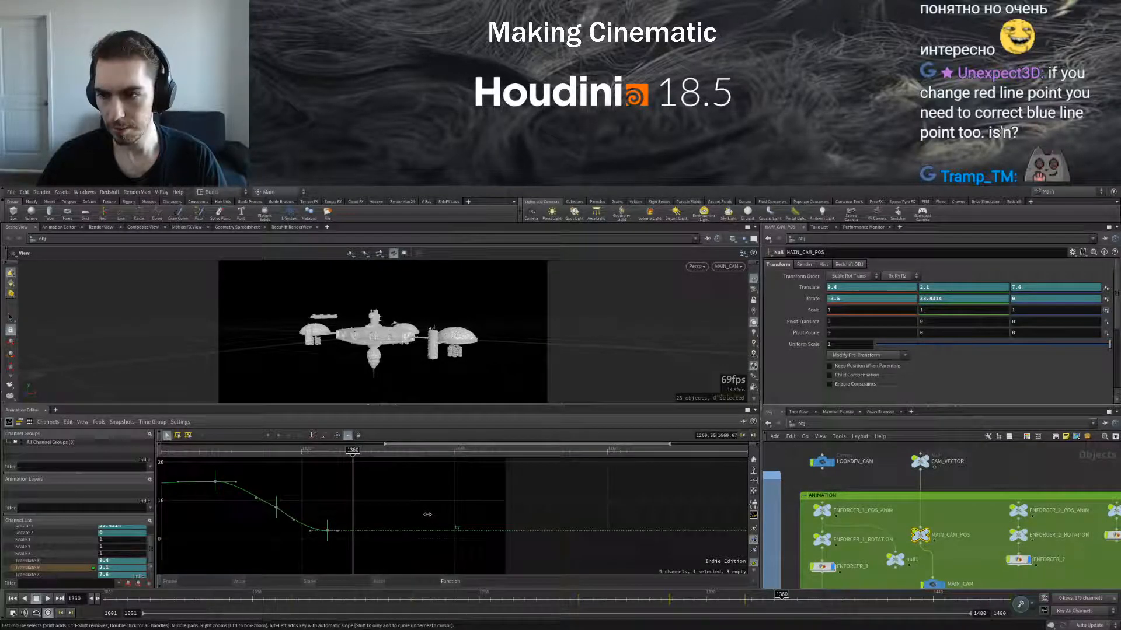
{"action": "left_click", "coordinate": [1004, 607]}
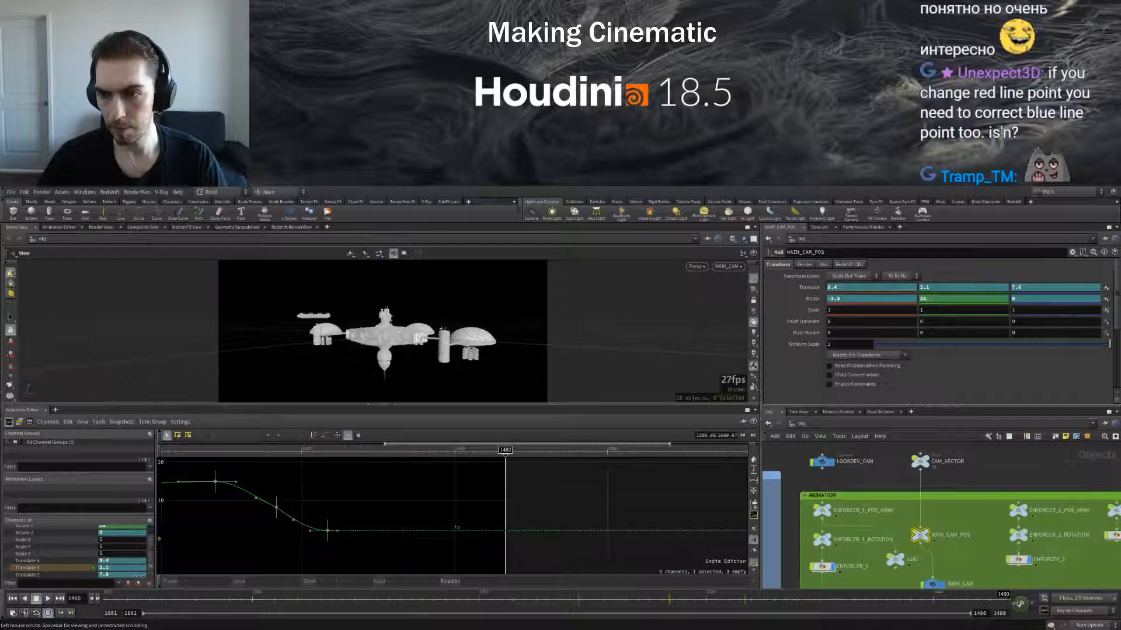
{"action": "left_click_drag", "start_coordinate": [1010, 604], "coordinate": [742, 604]}
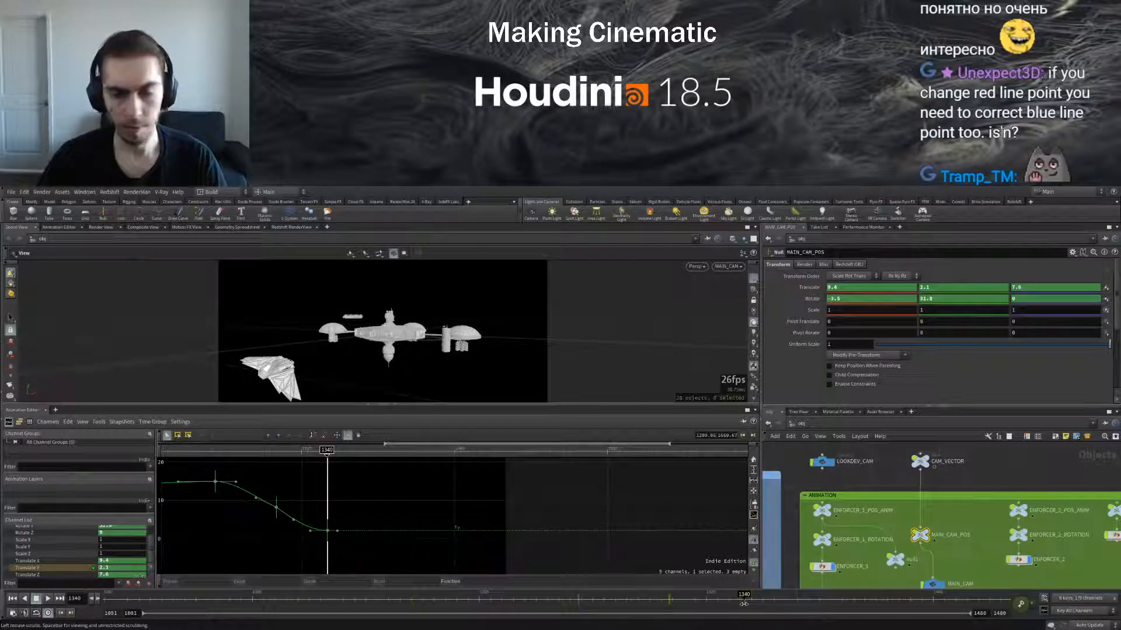
{"action": "scroll", "coordinate": [318, 502], "scroll_direction": "down", "scroll_amount": 3}
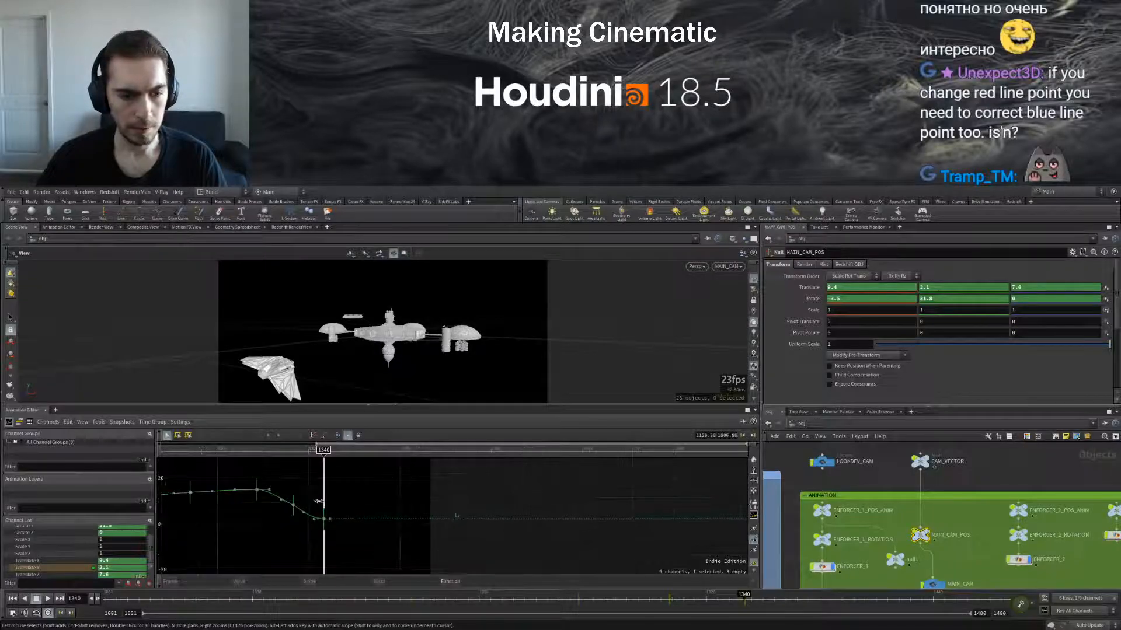
{"action": "right_click_drag", "start_coordinate": [492, 545], "coordinate": [491, 546], "text": "ctrl"}
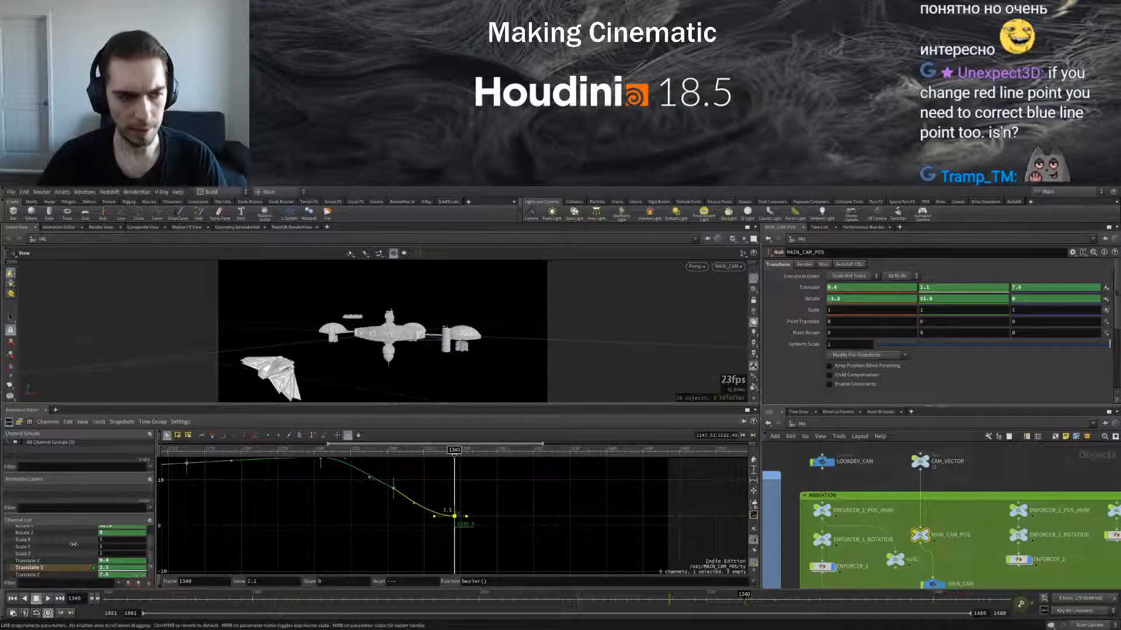
Steepen the outgoing tangent of MAIN_CAM_POS's frame 1340 Rotate Y key and flatten the last key's incoming tangent
{"action": "left_click", "coordinate": [46, 568]}
{"action": "scroll", "coordinate": [51, 550], "scroll_direction": "up", "scroll_amount": 2}
{"action": "left_click", "coordinate": [44, 544]}
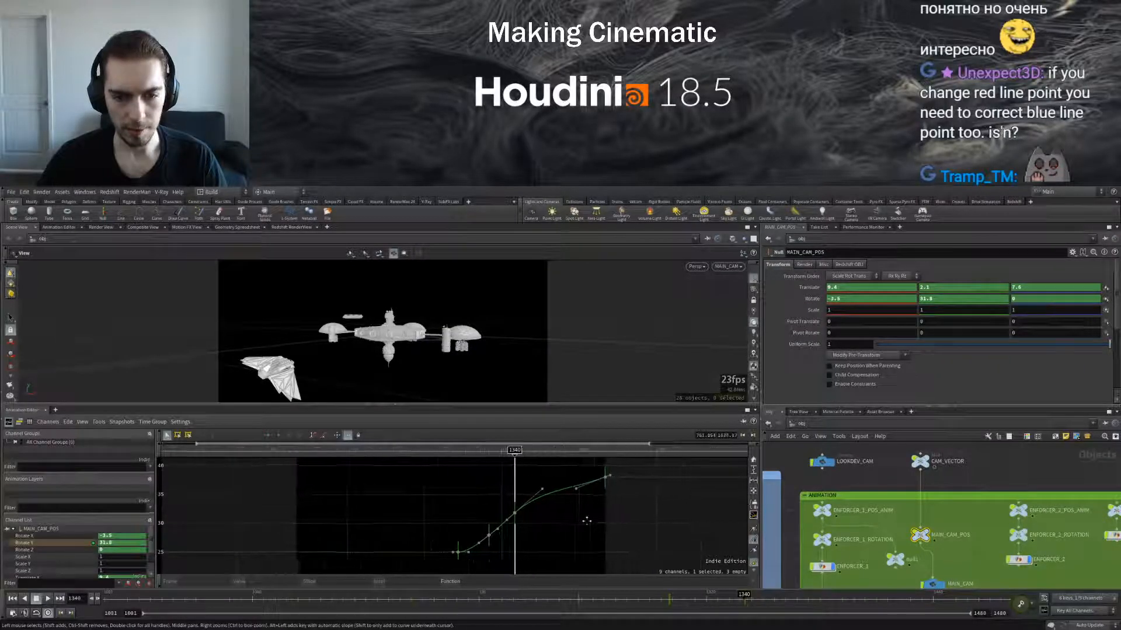
{"action": "middle_click_drag", "start_coordinate": [595, 521], "coordinate": [531, 520]}
{"action": "left_click_drag", "start_coordinate": [421, 468], "coordinate": [588, 518]}
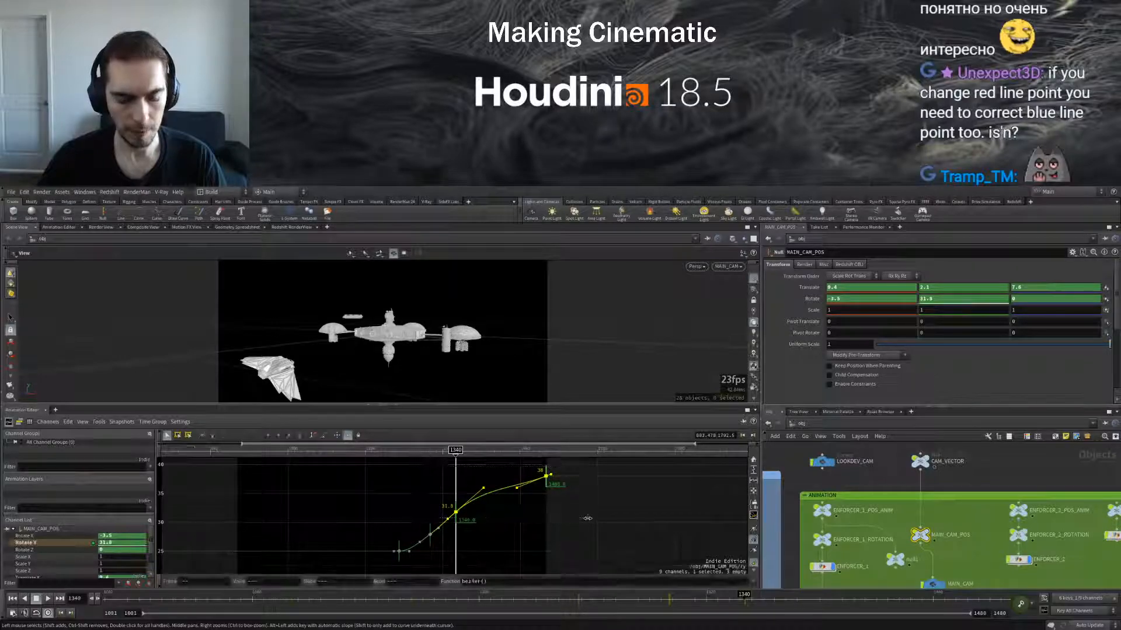
{"action": "key", "text": "g"}
{"action": "left_click", "coordinate": [620, 538]}
{"action": "left_click_drag", "start_coordinate": [189, 452], "coordinate": [294, 452]}
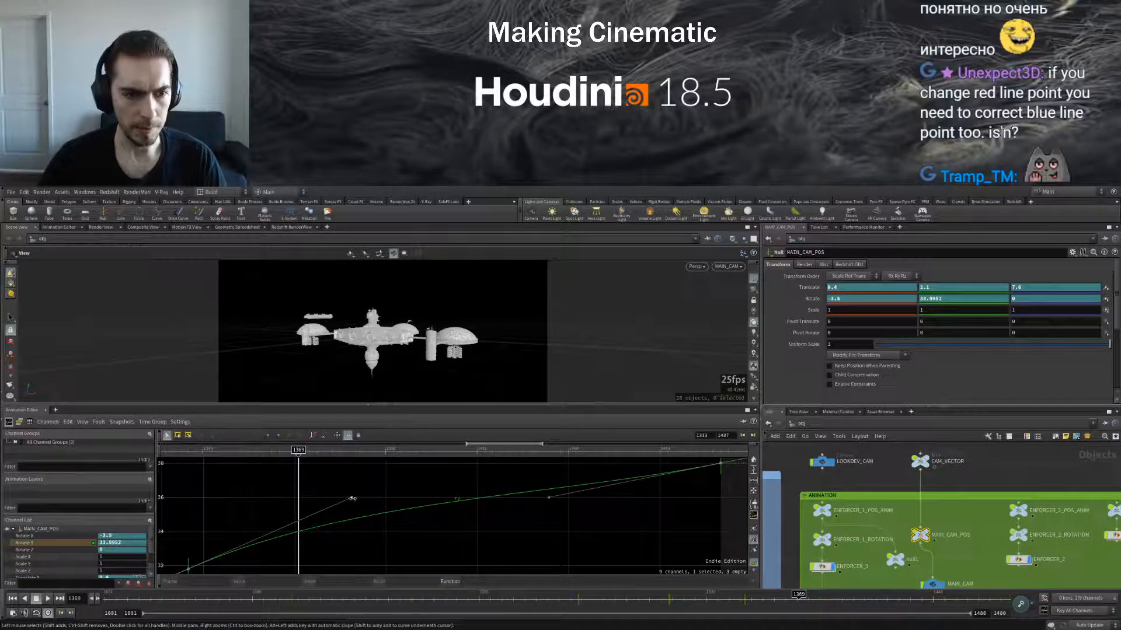
{"action": "left_click_drag", "start_coordinate": [353, 499], "coordinate": [312, 464]}
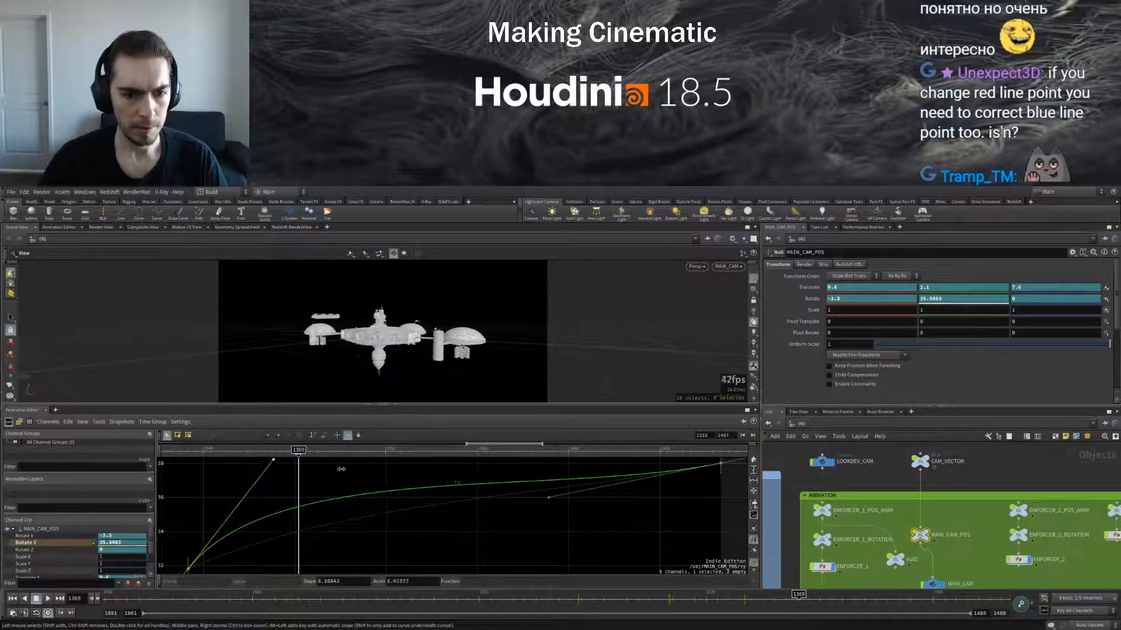
{"action": "left_click_drag", "start_coordinate": [547, 497], "coordinate": [514, 471]}
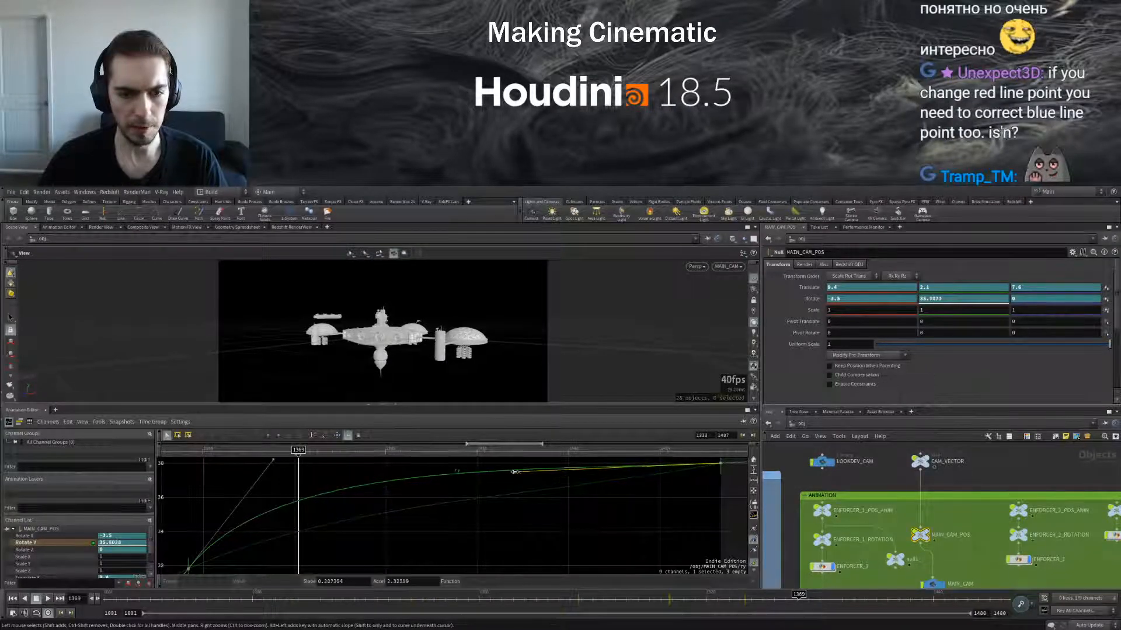
{"action": "left_click_drag", "start_coordinate": [273, 460], "coordinate": [261, 458]}
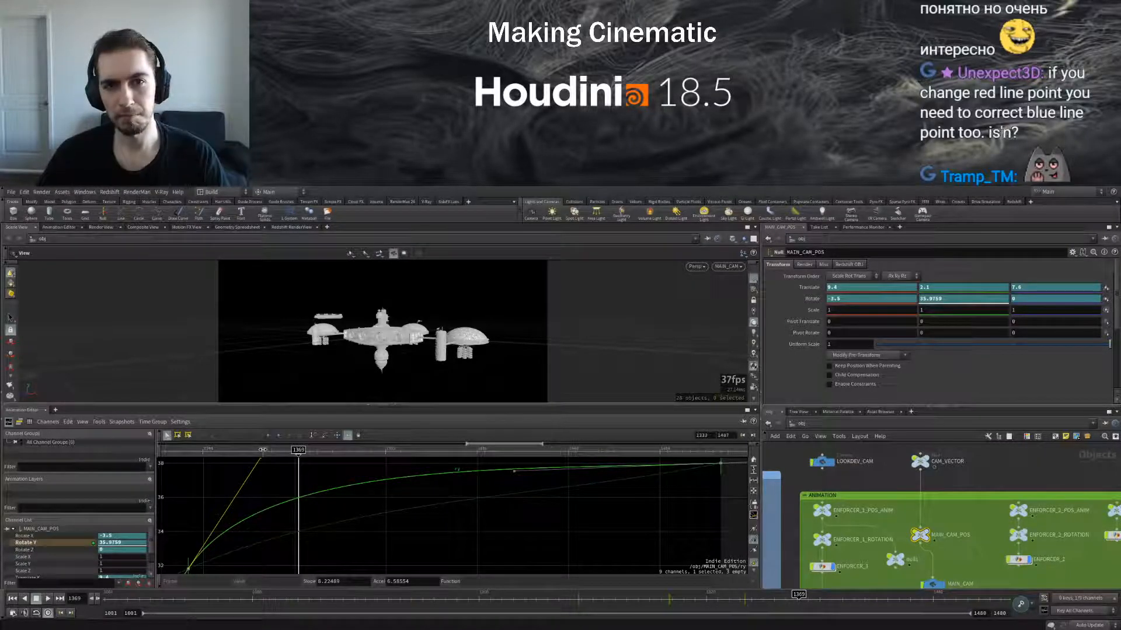
Steepen the frame 1340 Rotate Y key's outgoing tangent further, lengthen the last key's incoming tangent, and review the playback
{"action": "left_click", "coordinate": [187, 451]}
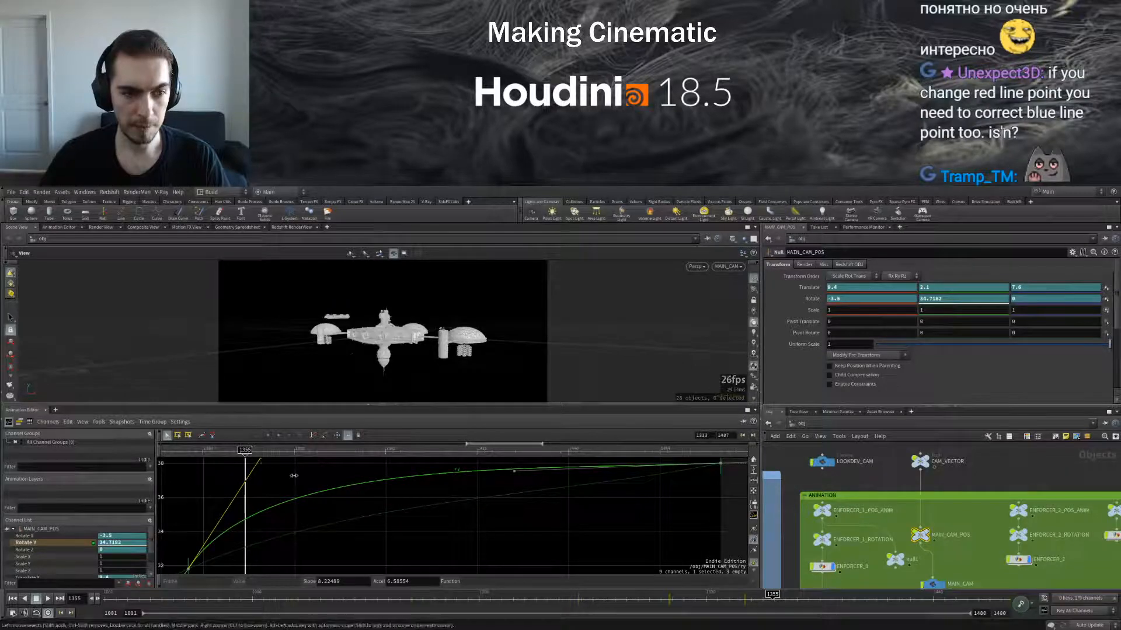
{"action": "scroll", "coordinate": [293, 476], "scroll_direction": "down", "scroll_amount": 4}
{"action": "middle_click_drag", "start_coordinate": [296, 477], "coordinate": [303, 507]}
{"action": "left_click_drag", "start_coordinate": [280, 497], "coordinate": [266, 485]}
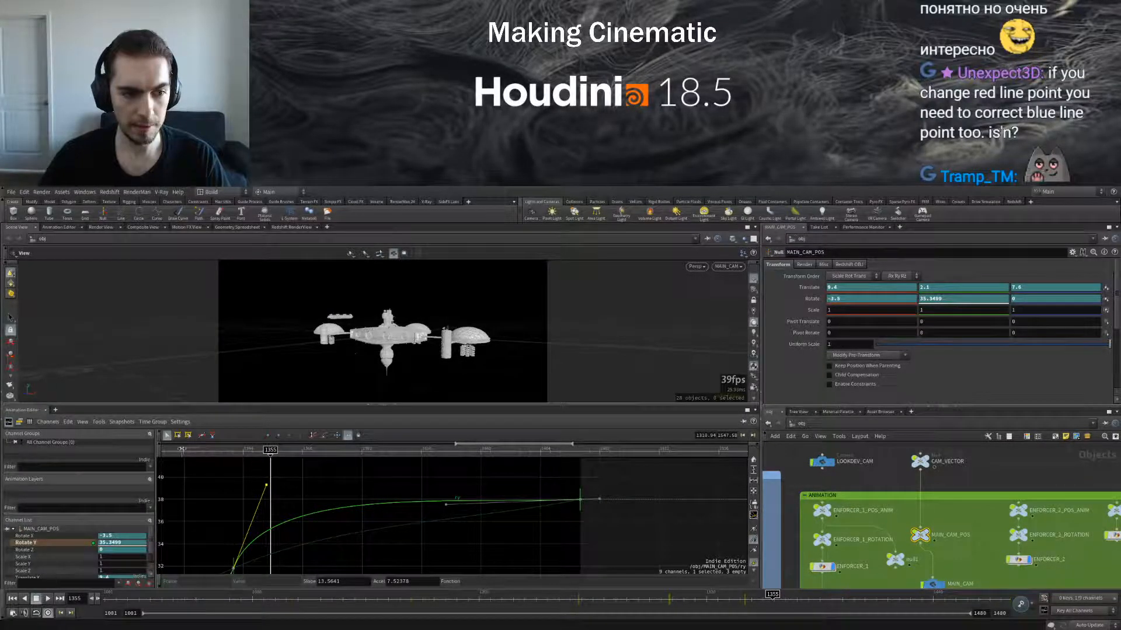
{"action": "left_click_drag", "start_coordinate": [444, 505], "coordinate": [372, 506]}
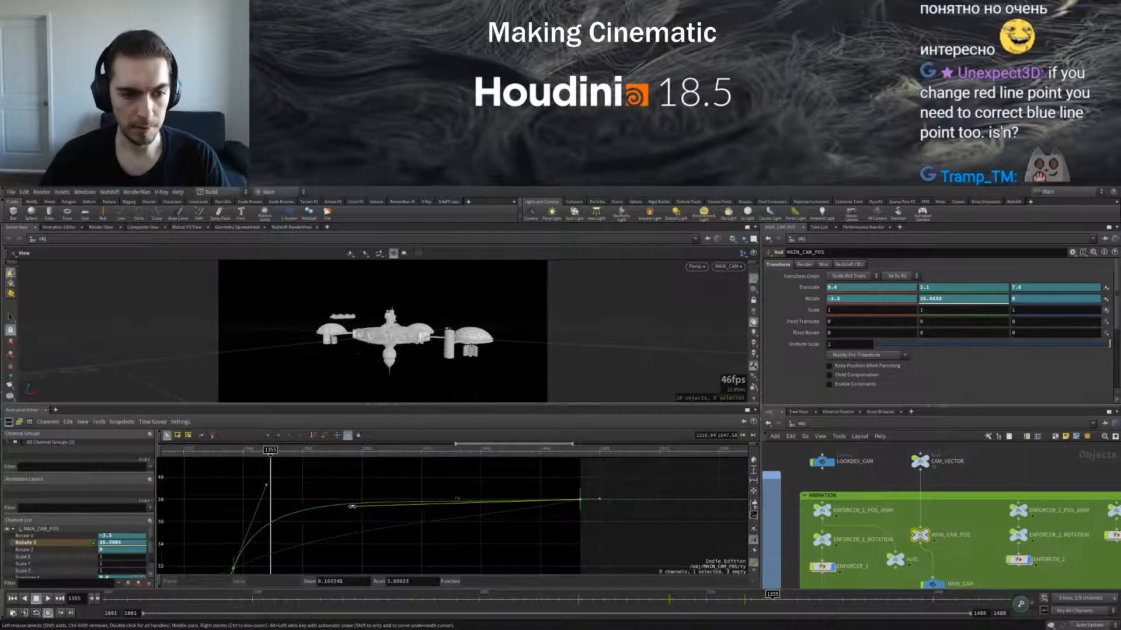
{"action": "left_click_drag", "start_coordinate": [188, 451], "coordinate": [170, 468]}
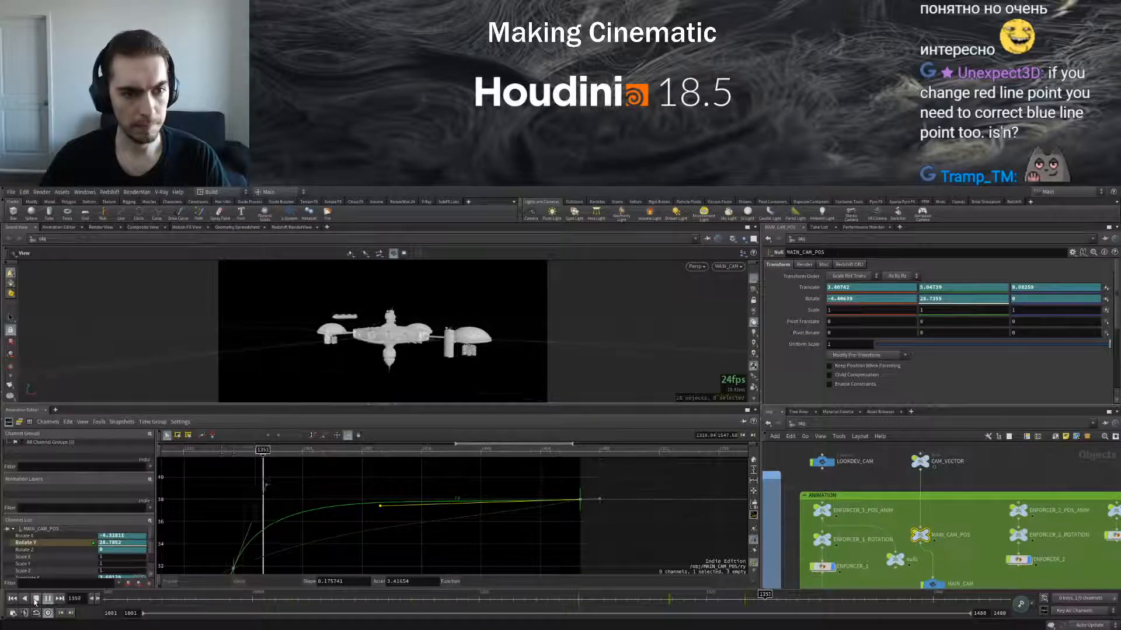
{"action": "left_click", "coordinate": [36, 599]}
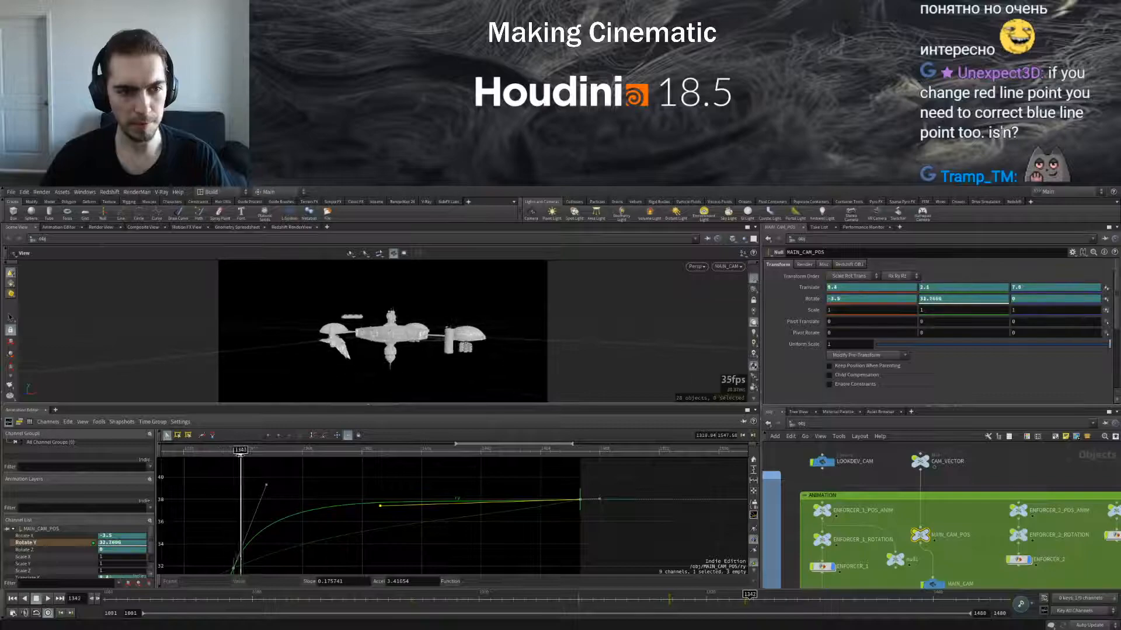
{"action": "left_click_drag", "start_coordinate": [231, 456], "coordinate": [233, 455]}
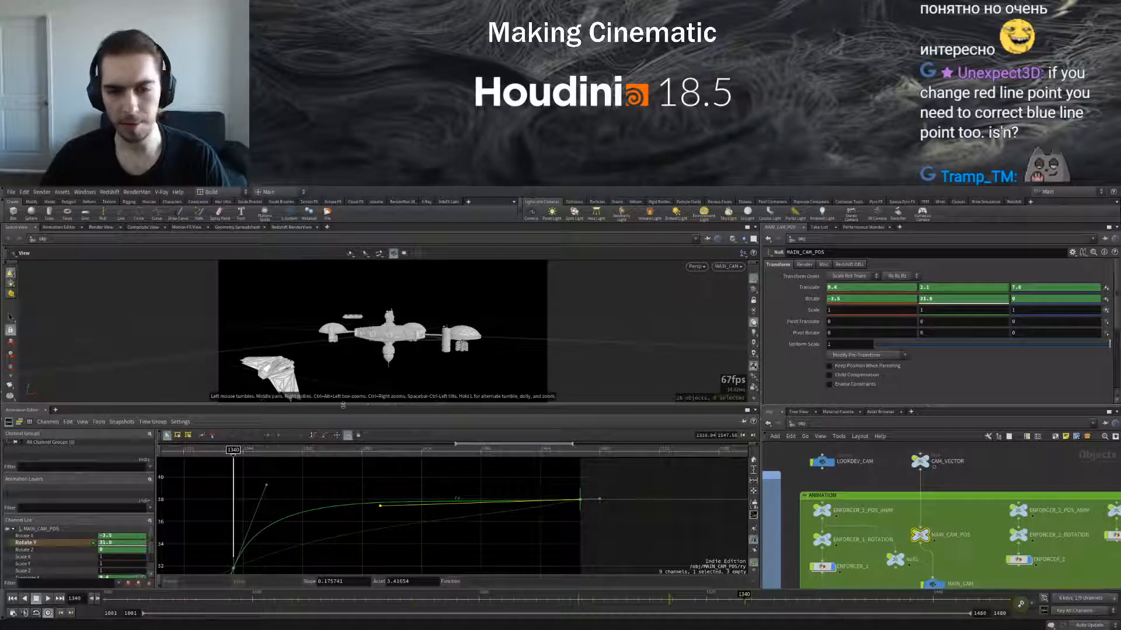
Shorten the outgoing tangent of CAM_VECTOR's frame 1340 Translate Z key slightly
{"action": "left_click", "coordinate": [922, 463]}
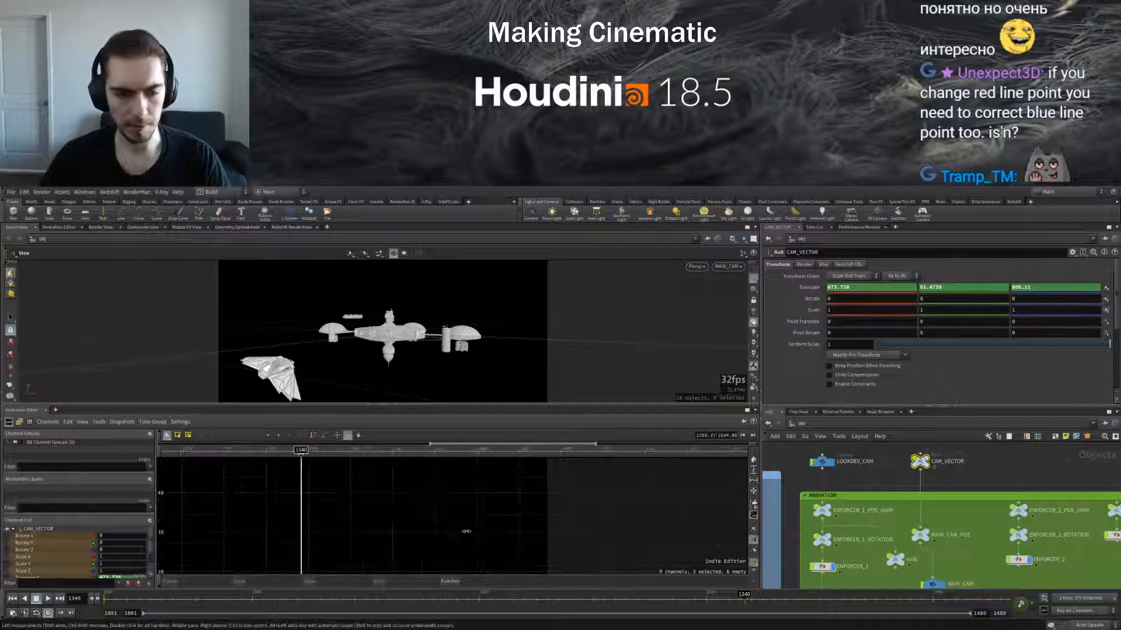
{"action": "scroll", "coordinate": [34, 567], "scroll_direction": "down", "scroll_amount": 1}
{"action": "left_click", "coordinate": [28, 575]}
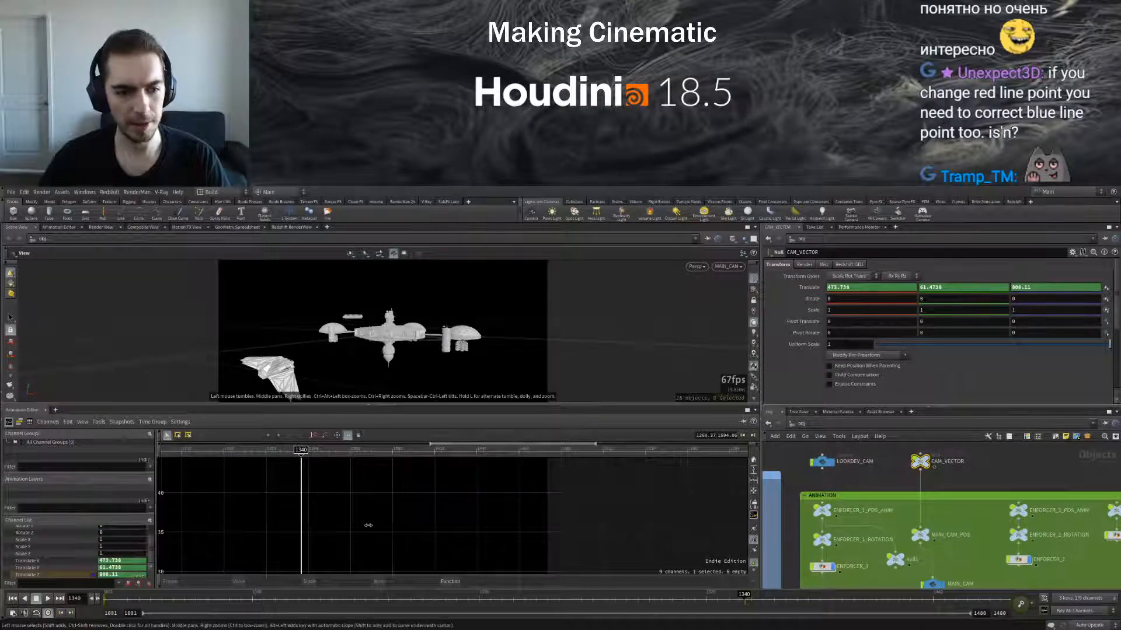
{"action": "key", "text": "v"}
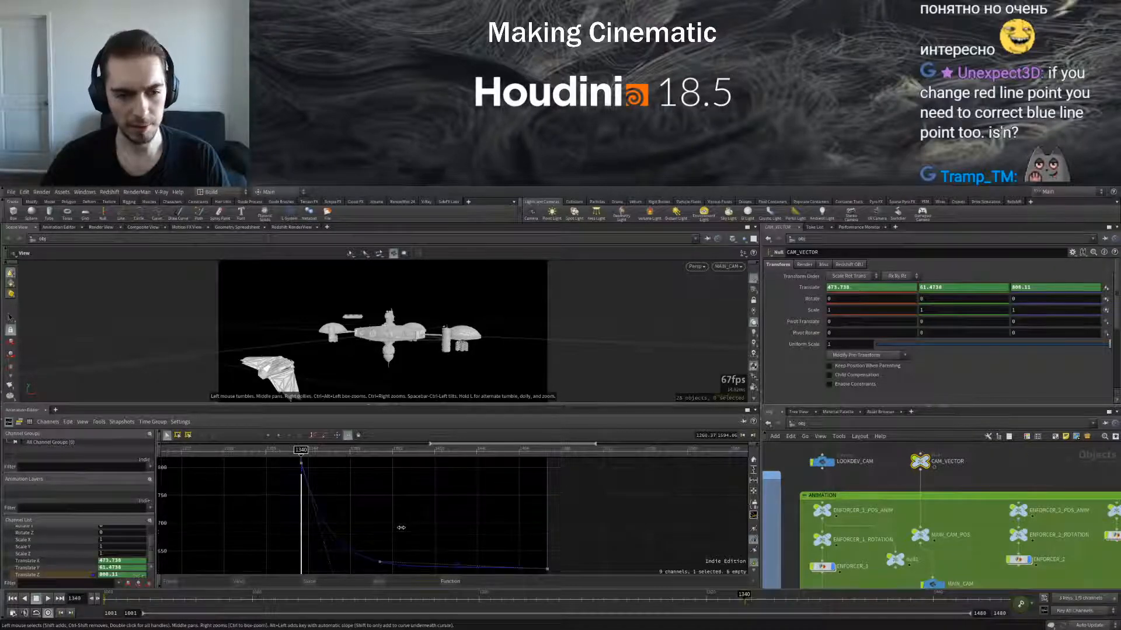
{"action": "middle_click_drag", "start_coordinate": [410, 523], "coordinate": [425, 479]}
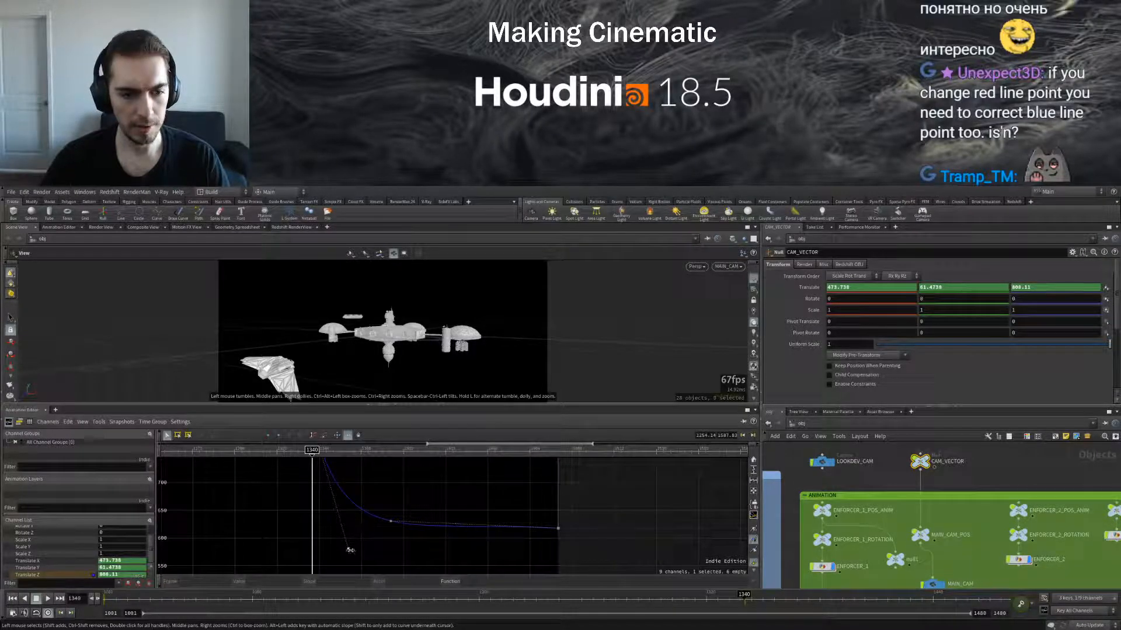
{"action": "left_click_drag", "start_coordinate": [350, 550], "coordinate": [350, 546]}
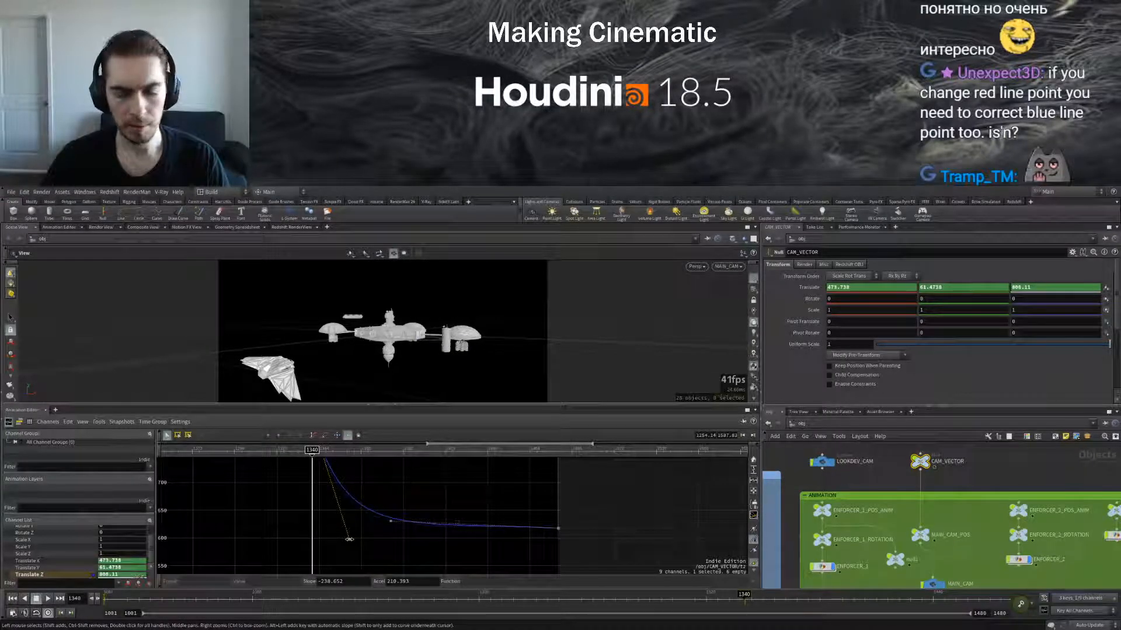
{"action": "middle_click_drag", "start_coordinate": [374, 489], "coordinate": [387, 531]}
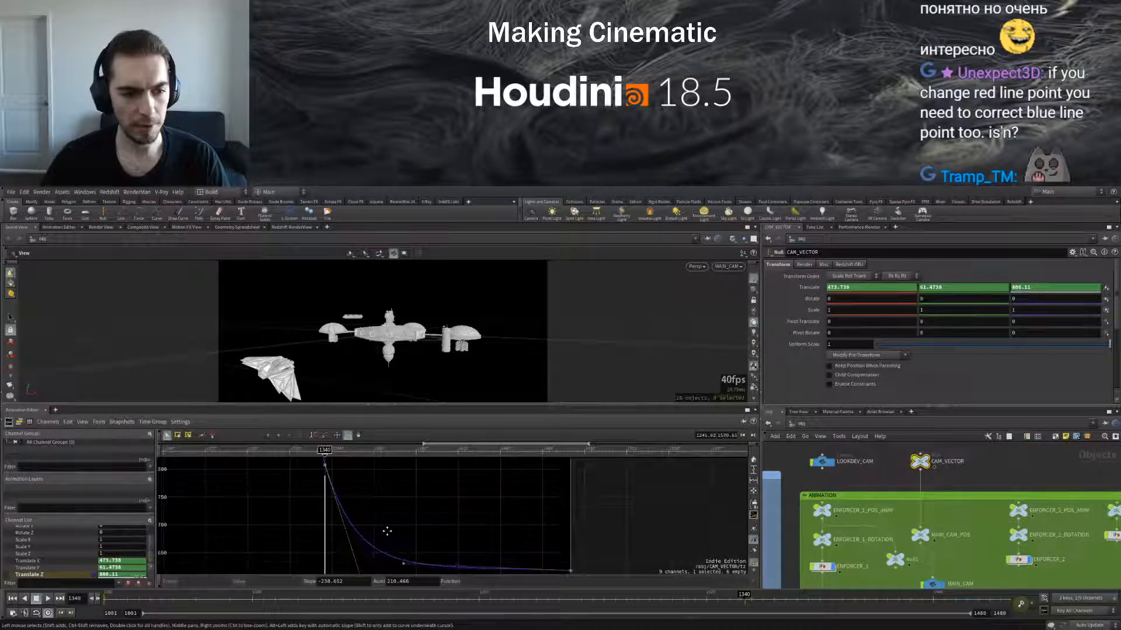
{"action": "left_click_drag", "start_coordinate": [325, 452], "coordinate": [325, 452]}
{"action": "right_click_drag", "start_coordinate": [389, 500], "coordinate": [386, 485]}
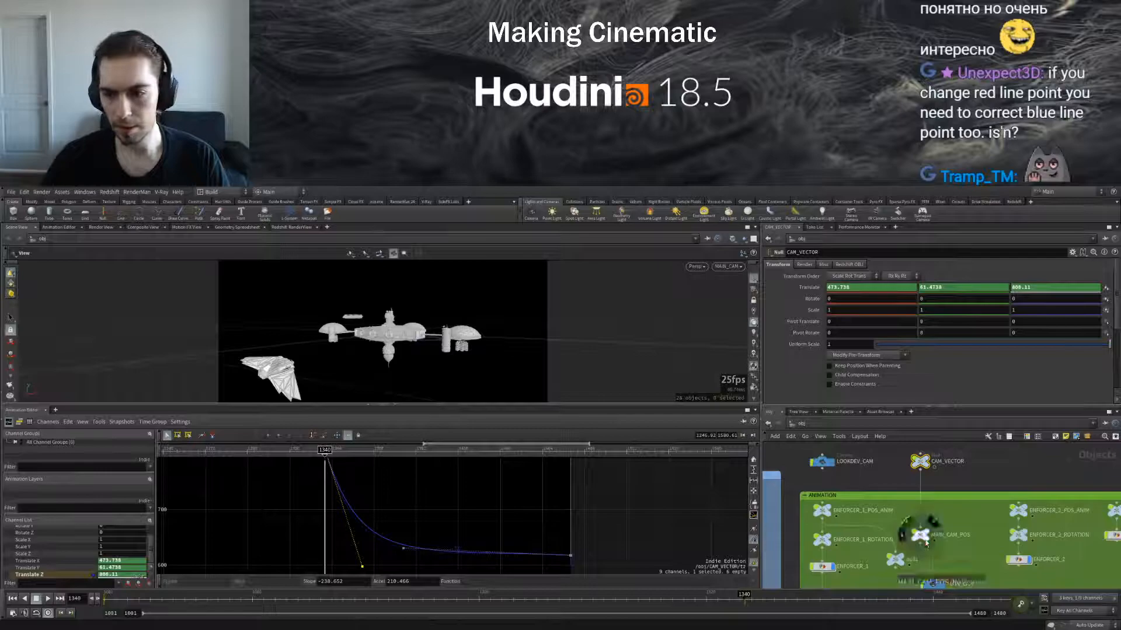
Lower MAIN_CAM_POS's Translate Y at frame 1340 to about 1.6 and scrub around that frame
{"action": "left_click", "coordinate": [920, 535]}
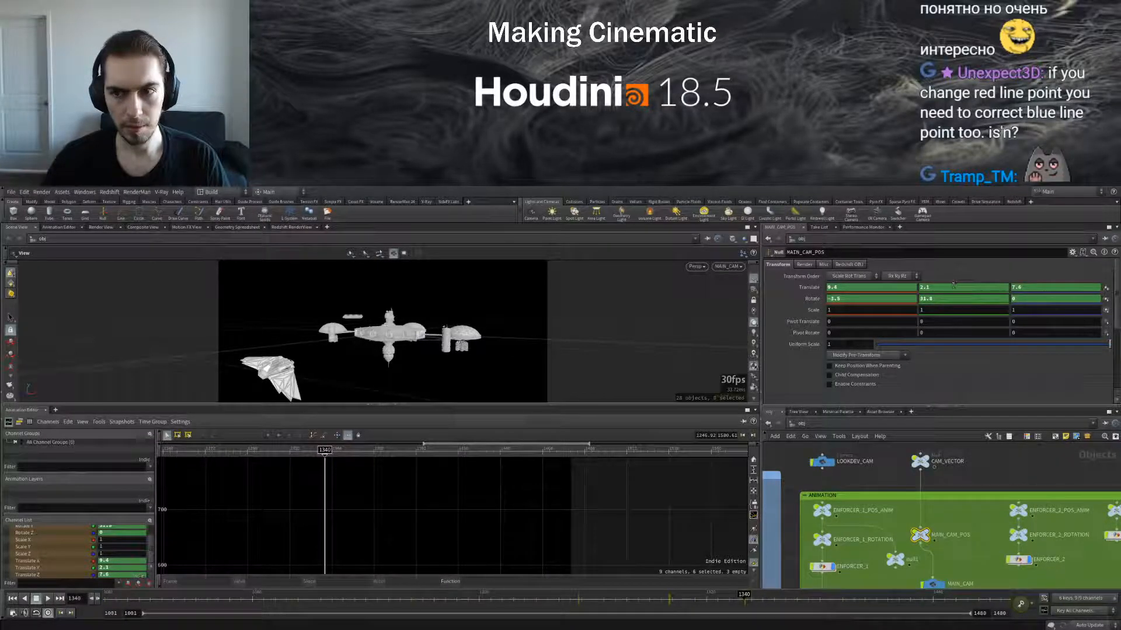
{"action": "left_click", "coordinate": [954, 287]}
{"action": "scroll", "coordinate": [954, 287], "scroll_direction": "down", "scroll_amount": 5}
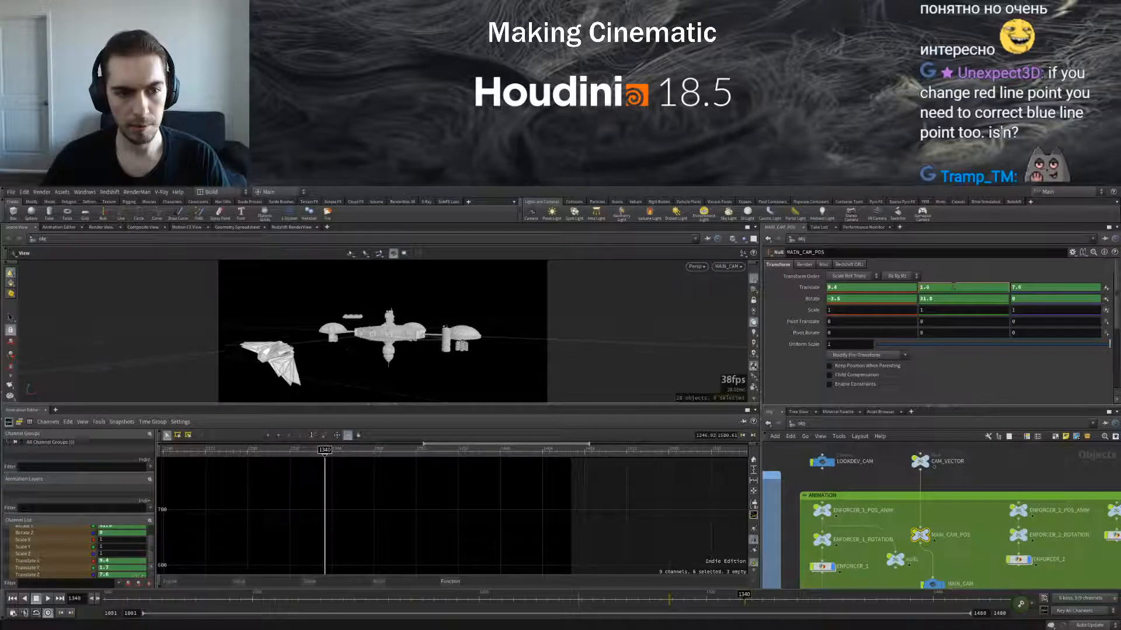
{"action": "mouse_move", "coordinate": [743, 596]}
{"action": "left_mouse_down"}
{"action": "mouse_move", "coordinate": [764, 595]}
{"action": "mouse_move", "coordinate": [704, 595]}
{"action": "mouse_move", "coordinate": [927, 595]}
{"action": "mouse_move", "coordinate": [742, 596]}
{"action": "left_mouse_up"}
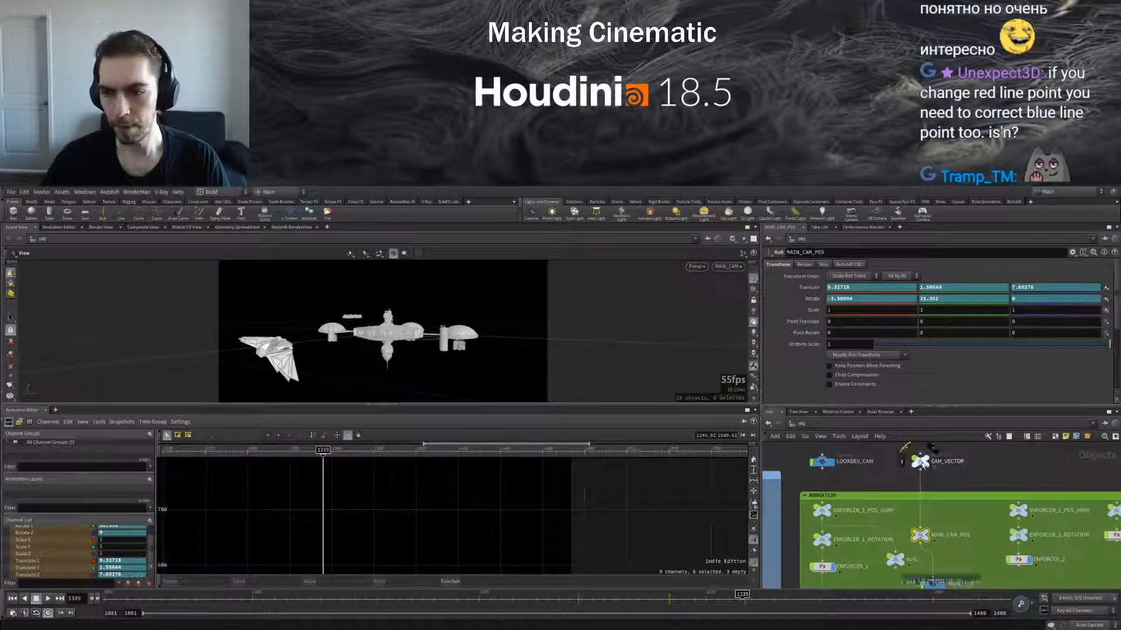
Examine CAM_VECTOR's Translate curves around frame 1340 and play back the fighter's pass
{"action": "left_click", "coordinate": [920, 461]}
{"action": "scroll", "coordinate": [433, 499], "scroll_direction": "down", "scroll_amount": 3}
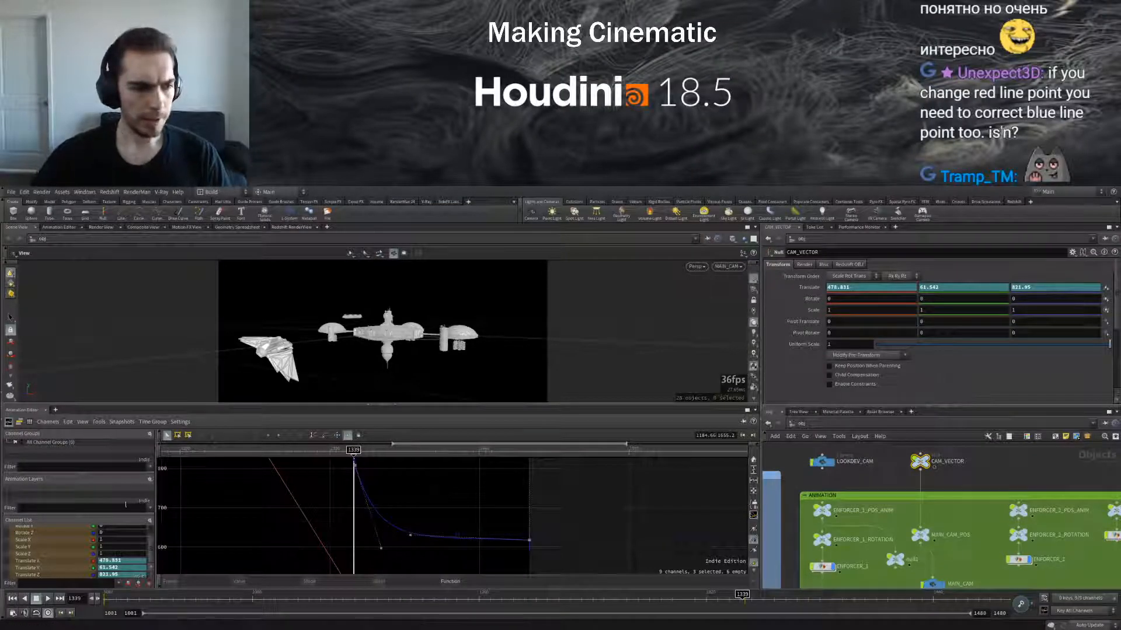
{"action": "scroll", "coordinate": [476, 525], "scroll_direction": "down", "scroll_amount": 2}
{"action": "scroll", "coordinate": [472, 528], "scroll_direction": "down", "scroll_amount": 2}
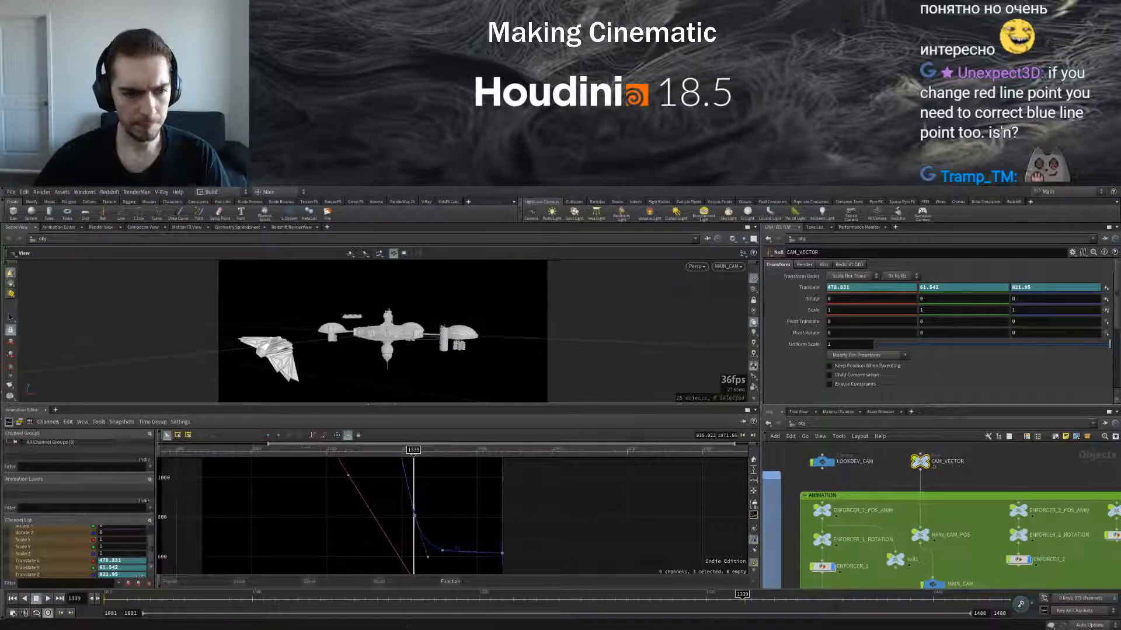
{"action": "left_click", "coordinate": [369, 451]}
{"action": "left_click_drag", "start_coordinate": [584, 595], "coordinate": [747, 595]}
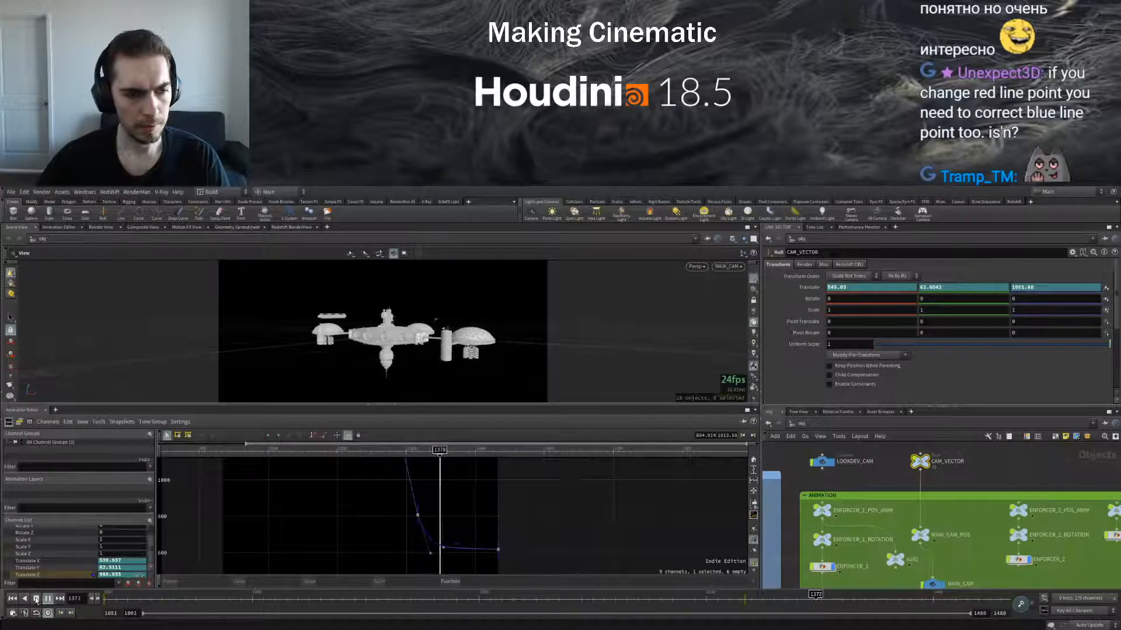
{"action": "left_click", "coordinate": [36, 599]}
Reduce the steepness of the outgoing tangent on MAIN_CAM_POS's frame 1340 Rotate Y key to a slope of about 4.9 and review the playback
{"action": "left_click", "coordinate": [920, 535]}
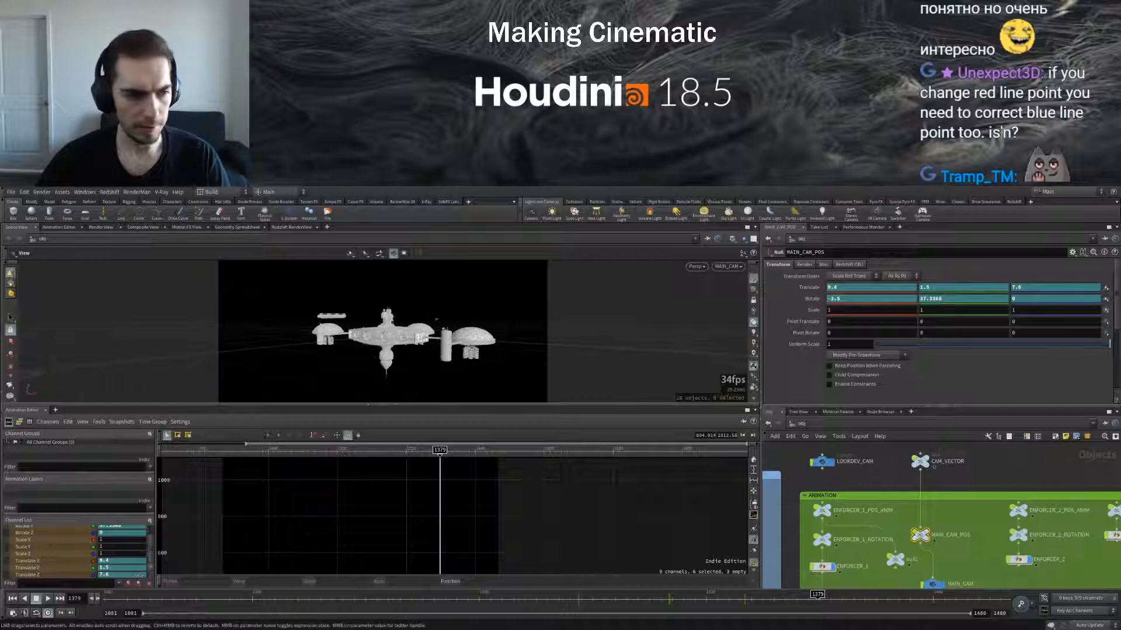
{"action": "left_click", "coordinate": [45, 568]}
{"action": "scroll", "coordinate": [43, 536], "scroll_direction": "up", "scroll_amount": 2}
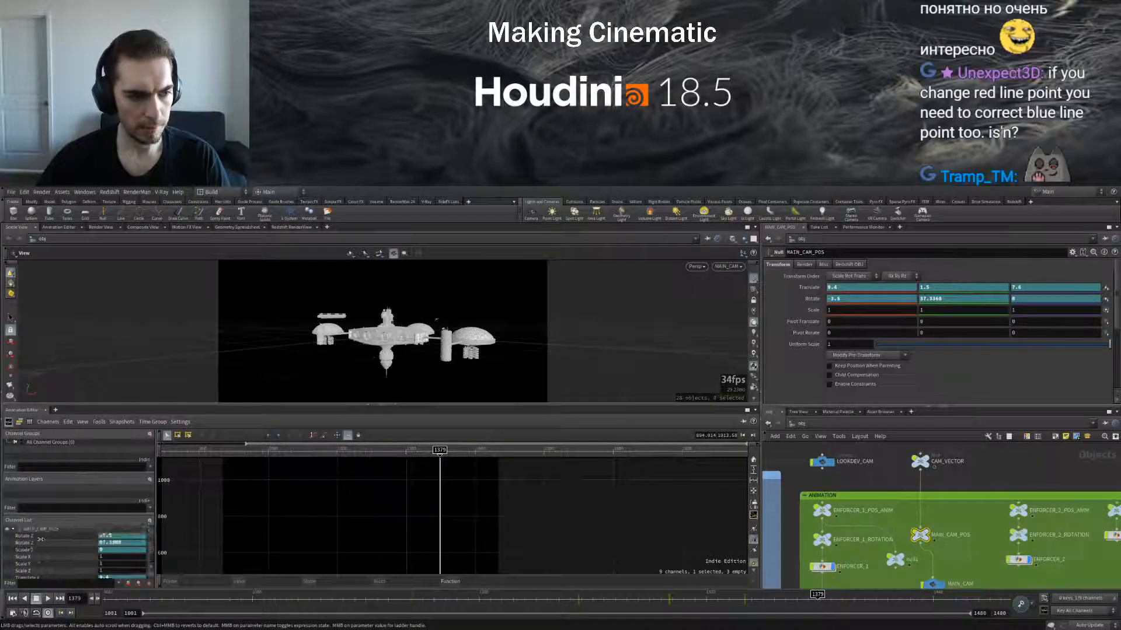
{"action": "left_click", "coordinate": [44, 543]}
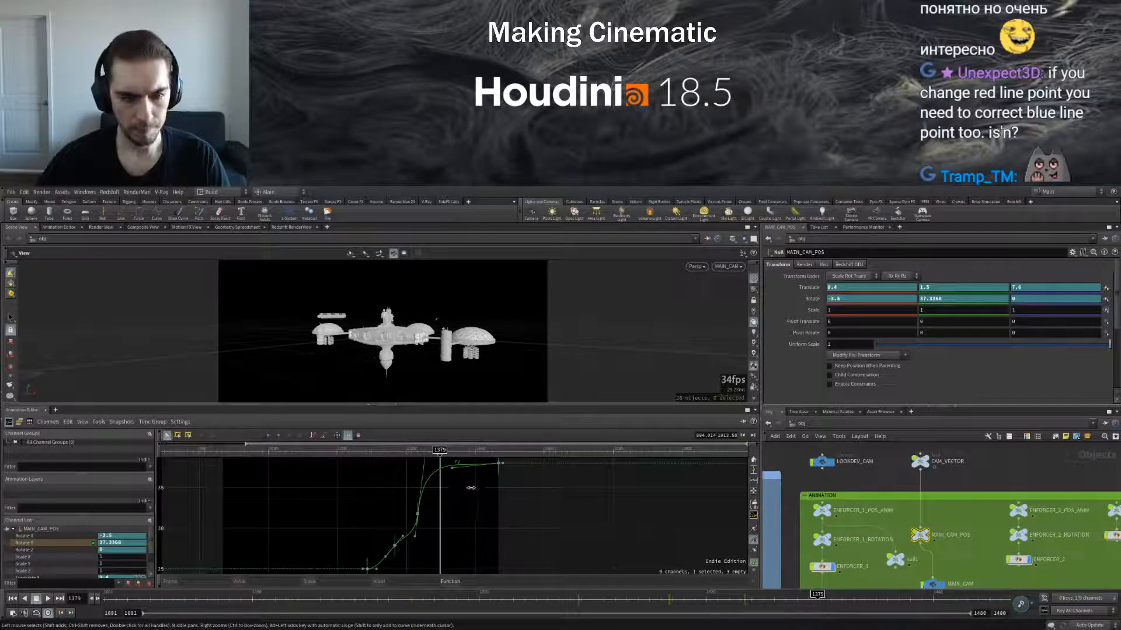
{"action": "middle_click_drag", "start_coordinate": [459, 490], "coordinate": [458, 523]}
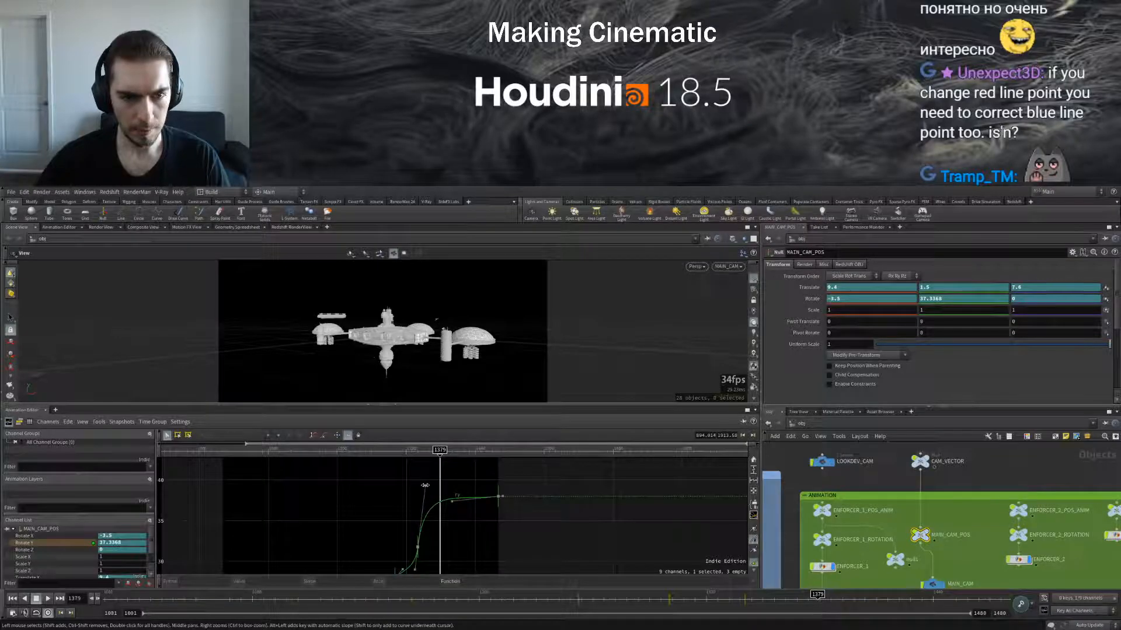
{"action": "left_click_drag", "start_coordinate": [440, 452], "coordinate": [407, 452]}
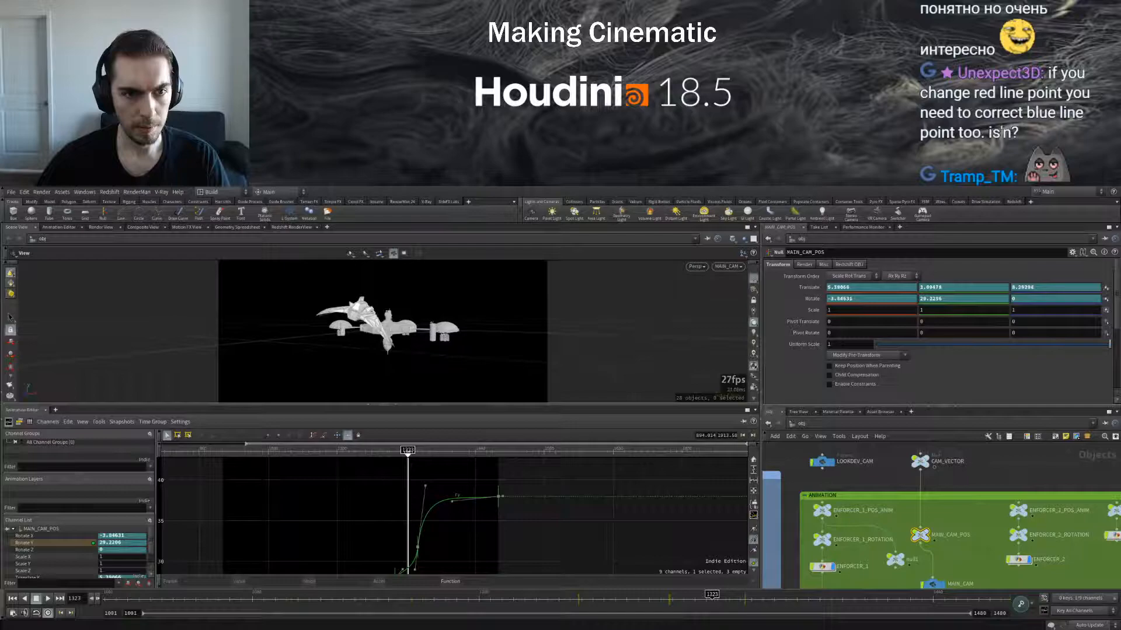
{"action": "left_click_drag", "start_coordinate": [407, 454], "coordinate": [430, 489]}
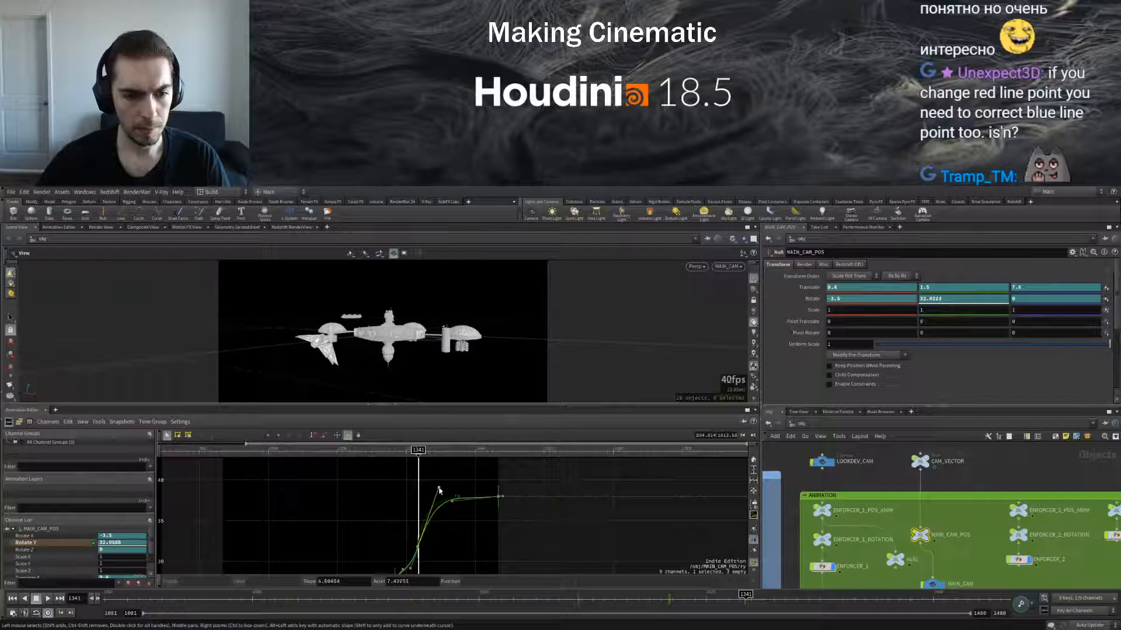
{"action": "left_click_drag", "start_coordinate": [418, 453], "coordinate": [338, 453]}
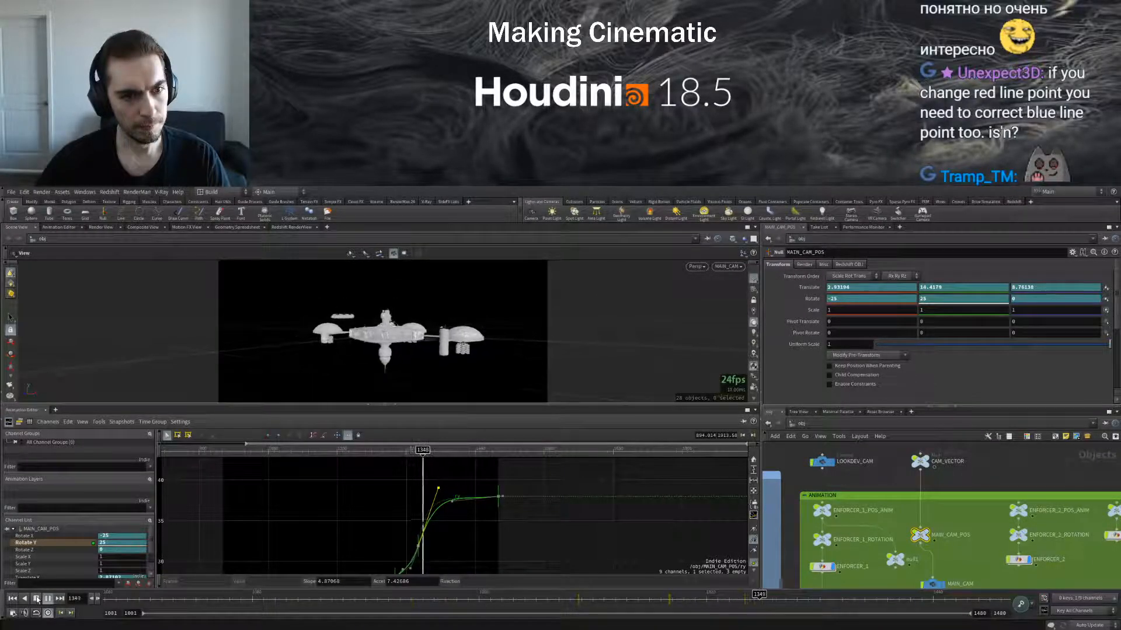
{"action": "left_click", "coordinate": [36, 598]}
{"action": "mouse_move", "coordinate": [356, 450]}
{"action": "left_mouse_down"}
{"action": "mouse_move", "coordinate": [430, 450]}
{"action": "mouse_move", "coordinate": [419, 450]}
{"action": "left_mouse_up"}
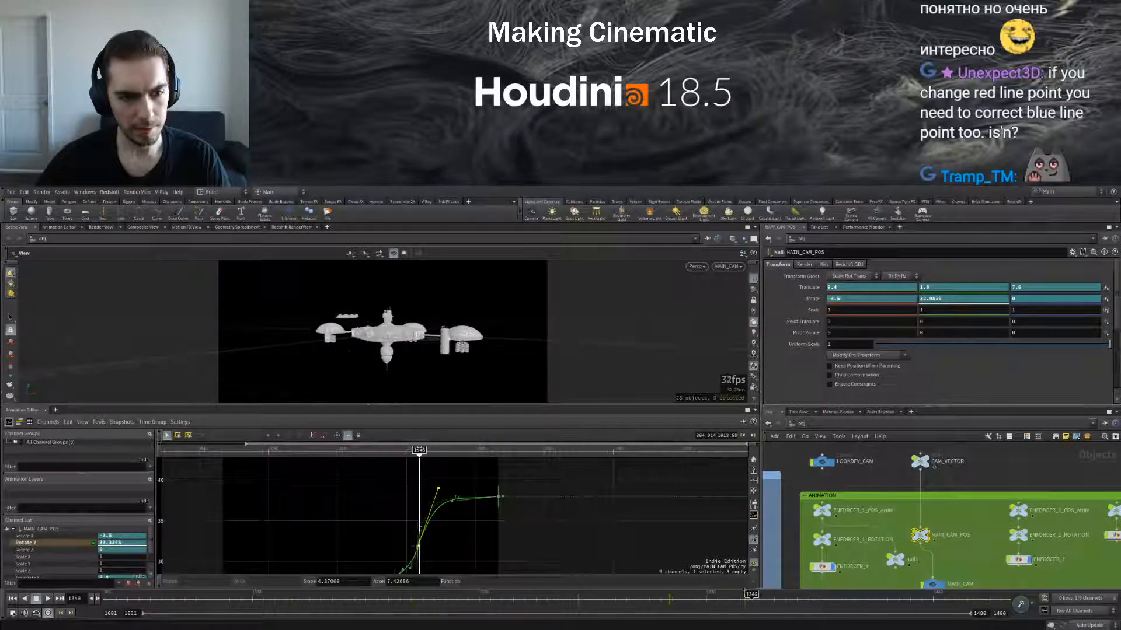
Steepen the frame 1340 Rotate Y key's outgoing tangent to a slope of about 7.4, play back the result and save the scene
{"action": "left_click", "coordinate": [449, 559]}
{"action": "scroll", "coordinate": [450, 555], "scroll_direction": "up", "scroll_amount": 2}
{"action": "mouse_move", "coordinate": [450, 531]}
{"action": "middle_mouse_down"}
{"action": "mouse_move", "coordinate": [470, 515]}
{"action": "mouse_move", "coordinate": [465, 533]}
{"action": "middle_mouse_up"}
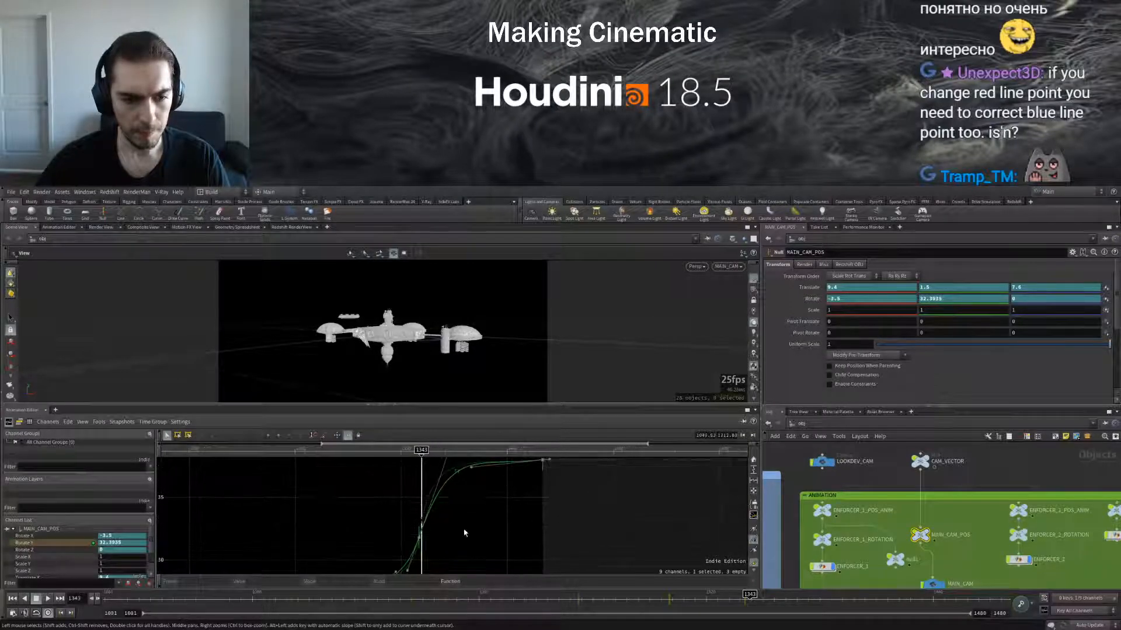
{"action": "scroll", "coordinate": [457, 503], "scroll_direction": "down", "scroll_amount": 2}
{"action": "left_click_drag", "start_coordinate": [453, 467], "coordinate": [448, 463]}
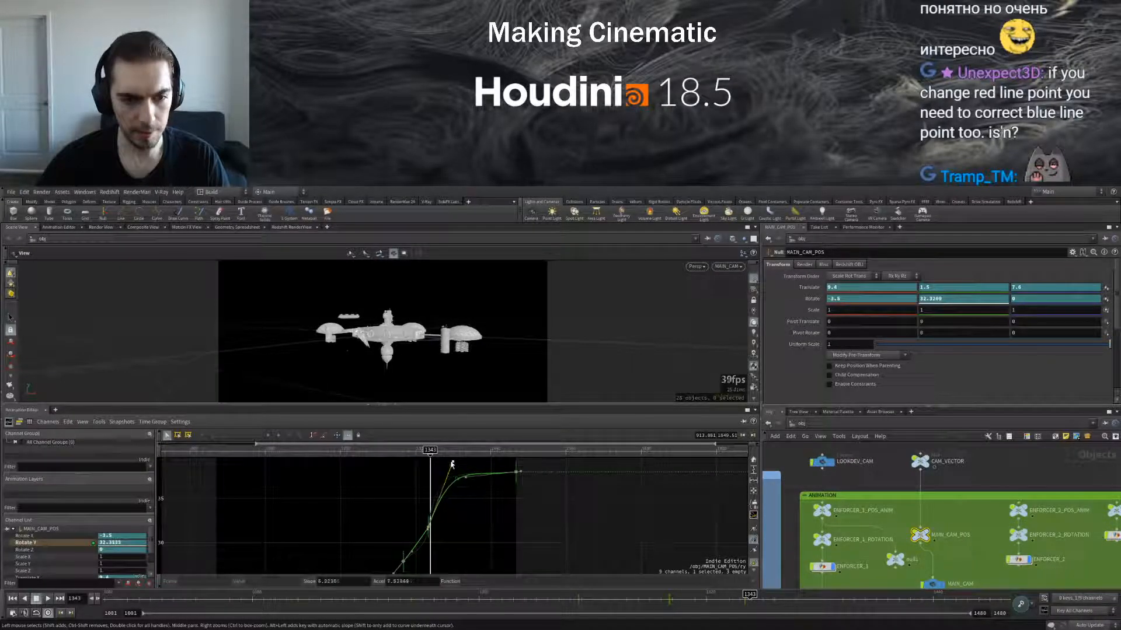
{"action": "left_click_drag", "start_coordinate": [446, 461], "coordinate": [444, 460]}
{"action": "left_click_drag", "start_coordinate": [325, 452], "coordinate": [410, 455]}
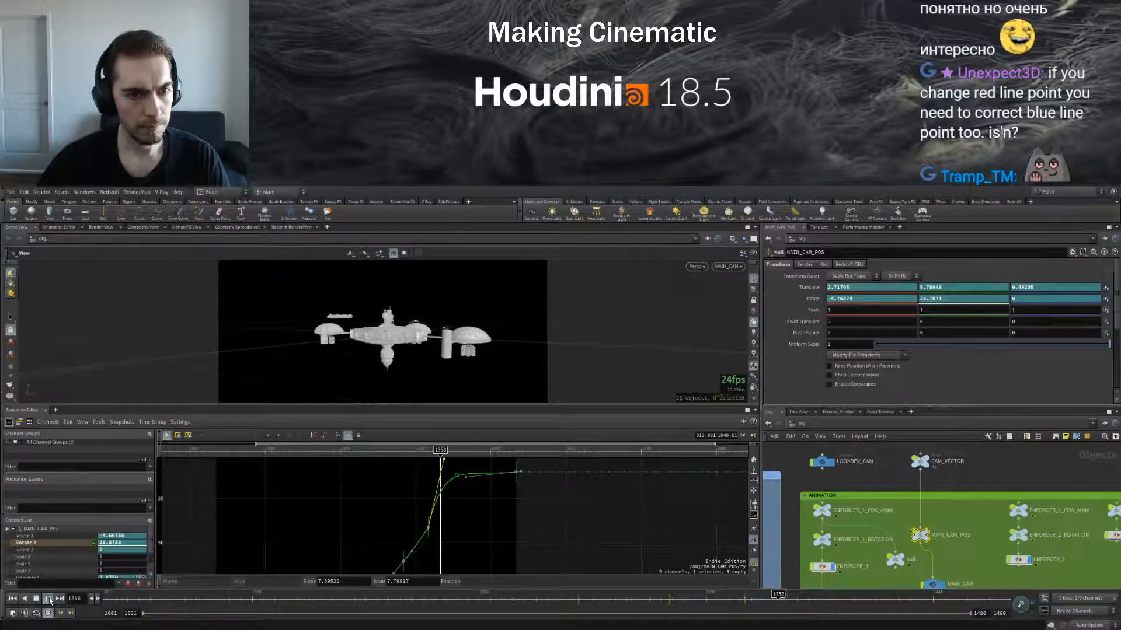
{"action": "left_click", "coordinate": [48, 598]}
{"action": "key", "text": "ctrl+s"}
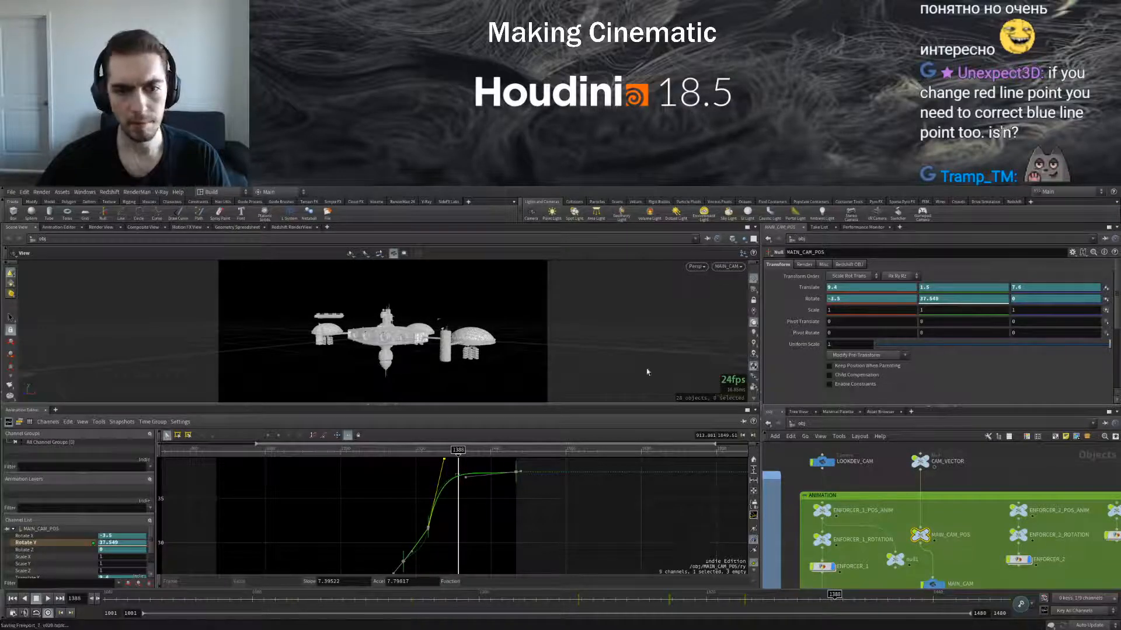
Review the MAIN_CAM animation in a maximized viewport, replaying and scrubbing the stretch leading up to frame 1301
{"action": "key", "text": "ctrl+b"}
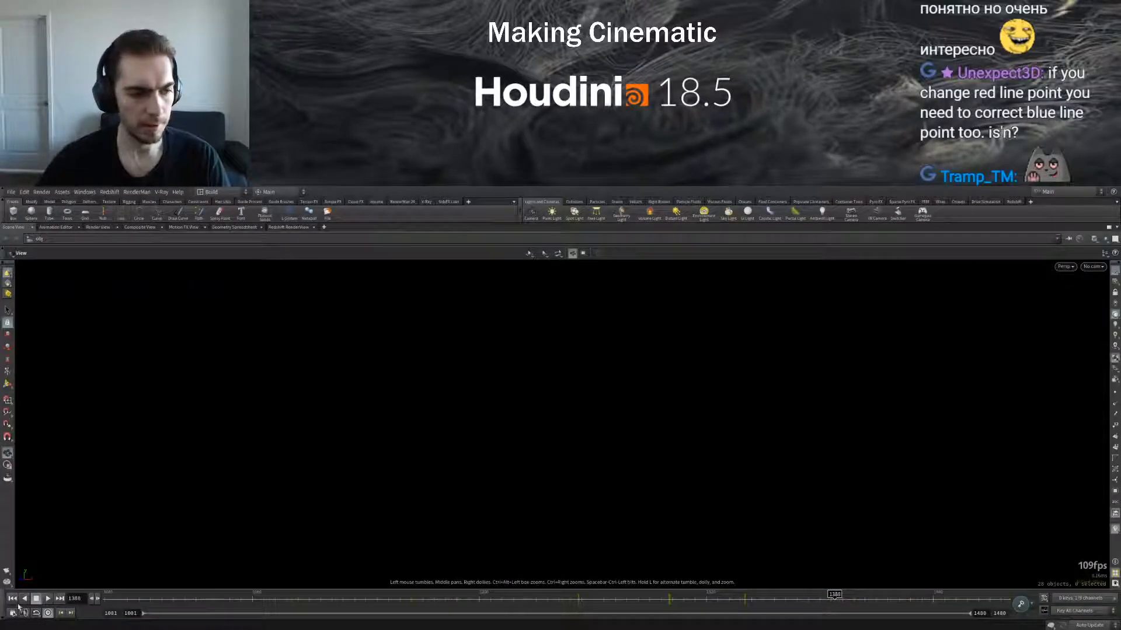
{"action": "left_click", "coordinate": [1076, 321]}
{"action": "left_click", "coordinate": [49, 600]}
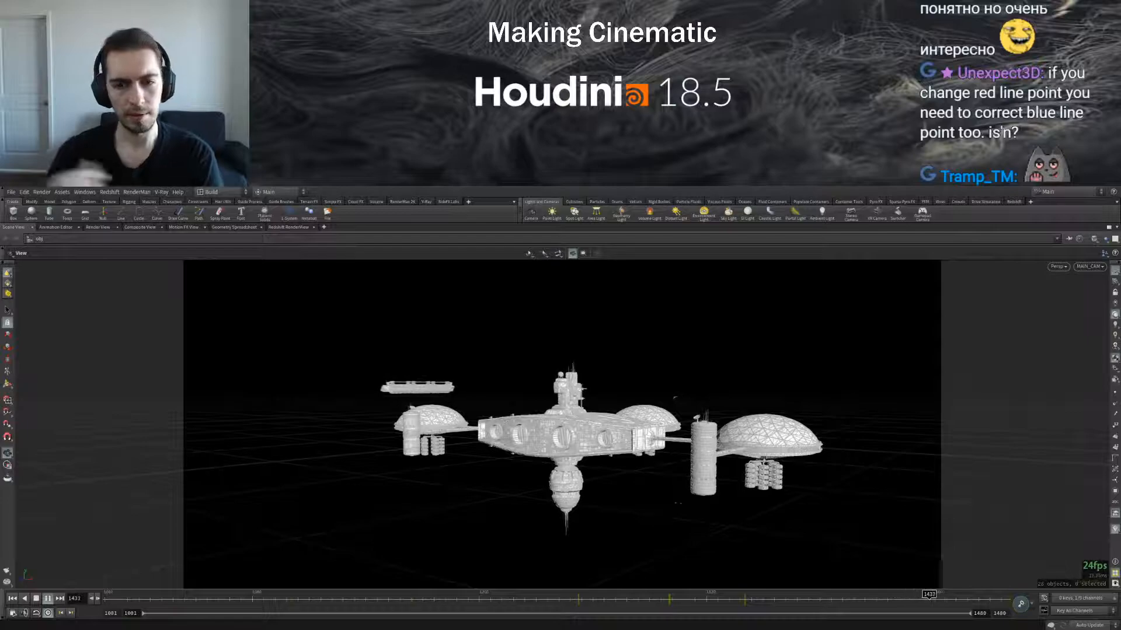
{"action": "left_click", "coordinate": [37, 599]}
{"action": "left_click_drag", "start_coordinate": [684, 595], "coordinate": [599, 596]}
{"action": "left_click", "coordinate": [37, 601]}
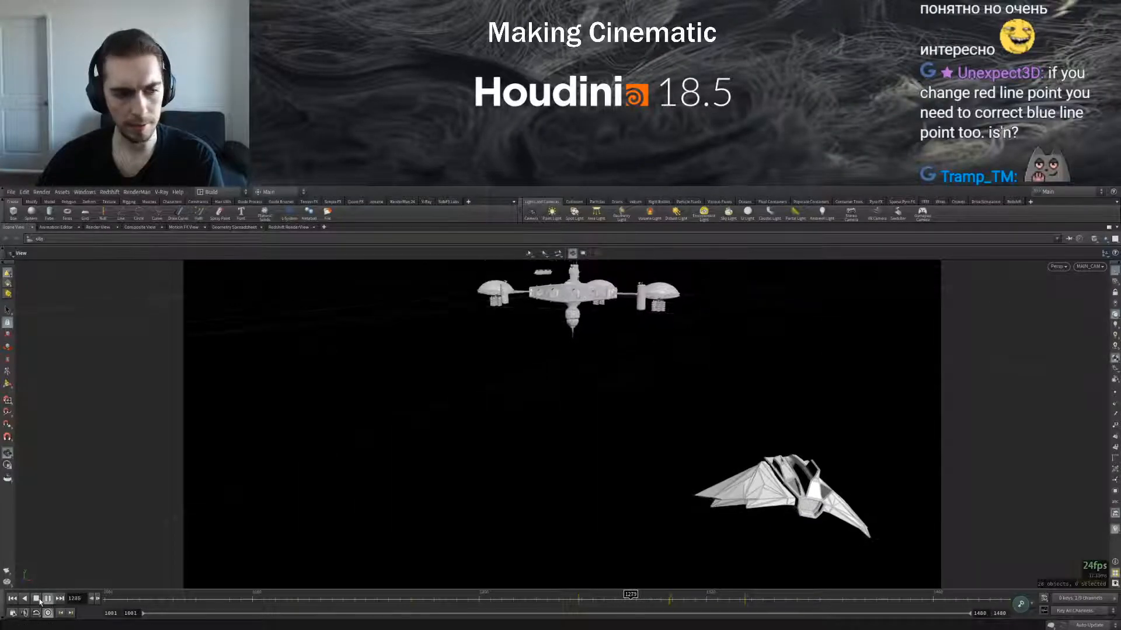
{"action": "left_click", "coordinate": [37, 601]}
{"action": "left_click_drag", "start_coordinate": [682, 599], "coordinate": [646, 607]}
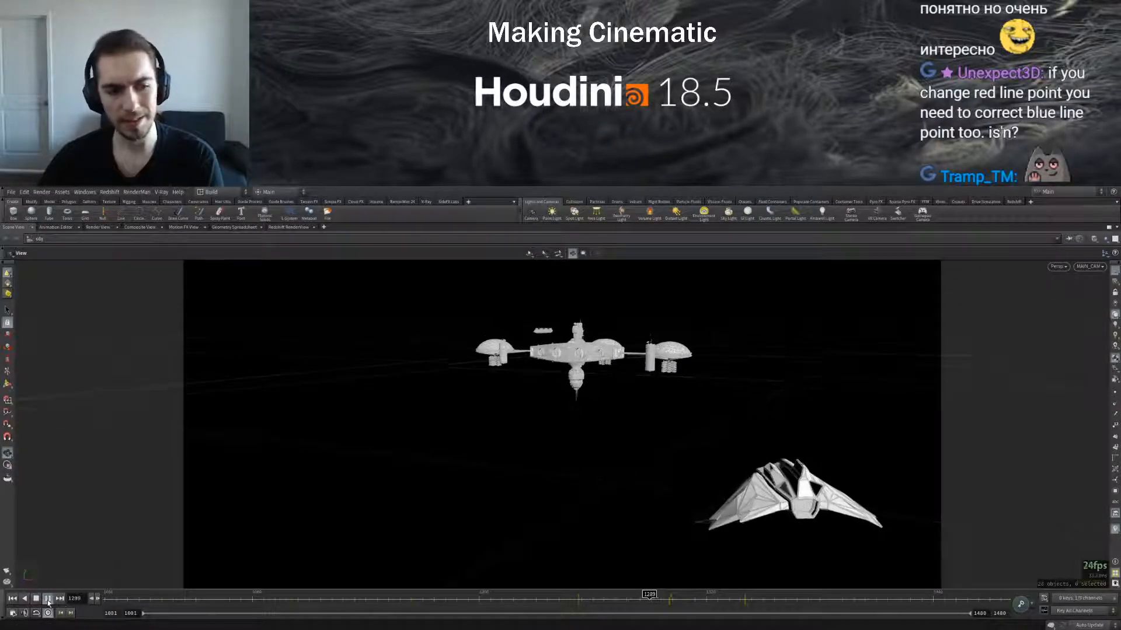
{"action": "left_click", "coordinate": [35, 601]}
{"action": "left_click_drag", "start_coordinate": [611, 600], "coordinate": [640, 596]}
{"action": "left_click_drag", "start_coordinate": [663, 596], "coordinate": [670, 595]}
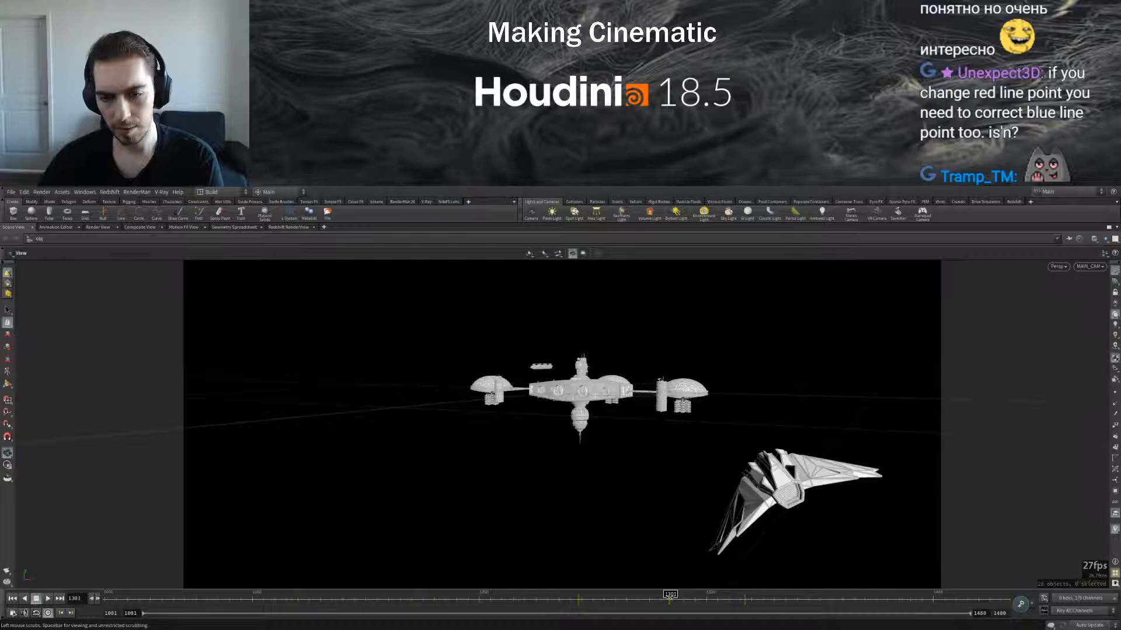
Steepen the outgoing tangent of MAIN_CAM_POS's frame 1300 Translate X key to a slope of about 26.5 and play back the motion
{"action": "key", "text": "ctrl+b"}
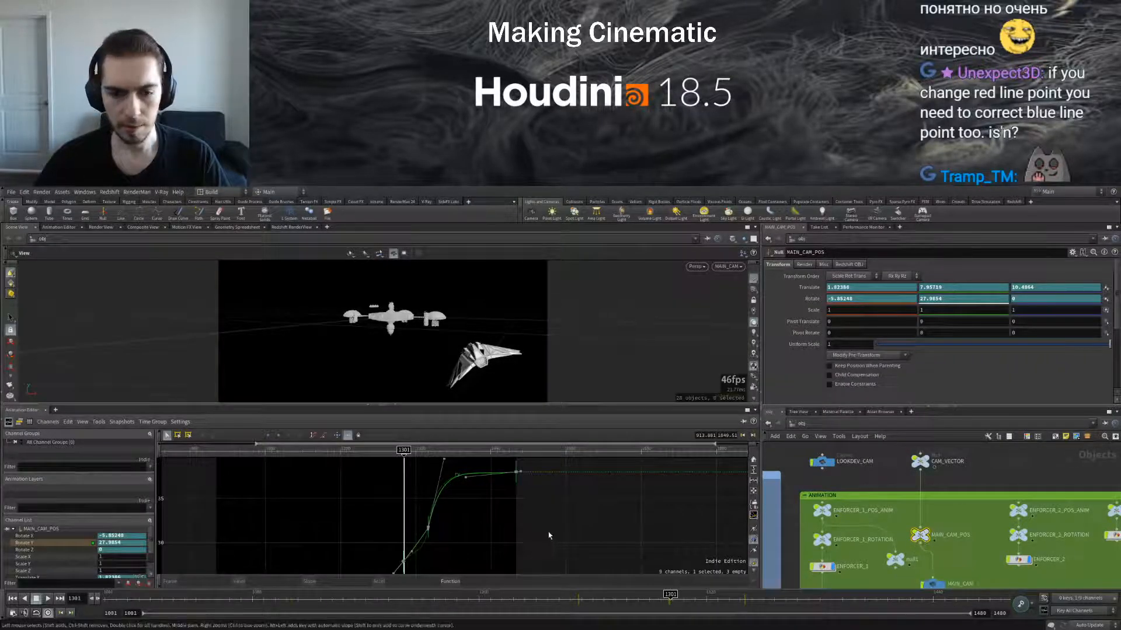
{"action": "mouse_move", "coordinate": [670, 595]}
{"action": "left_mouse_down"}
{"action": "mouse_move", "coordinate": [719, 595]}
{"action": "mouse_move", "coordinate": [668, 594]}
{"action": "left_mouse_up"}
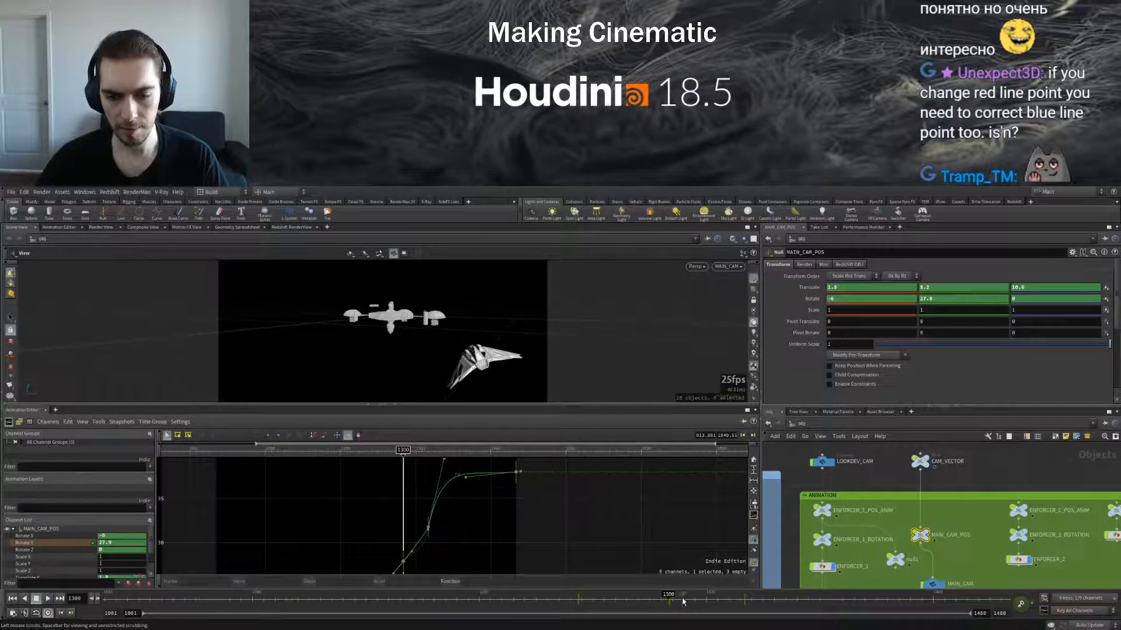
{"action": "scroll", "coordinate": [66, 559], "scroll_direction": "down", "scroll_amount": 2}
{"action": "left_click", "coordinate": [46, 562]}
{"action": "key", "text": "h"}
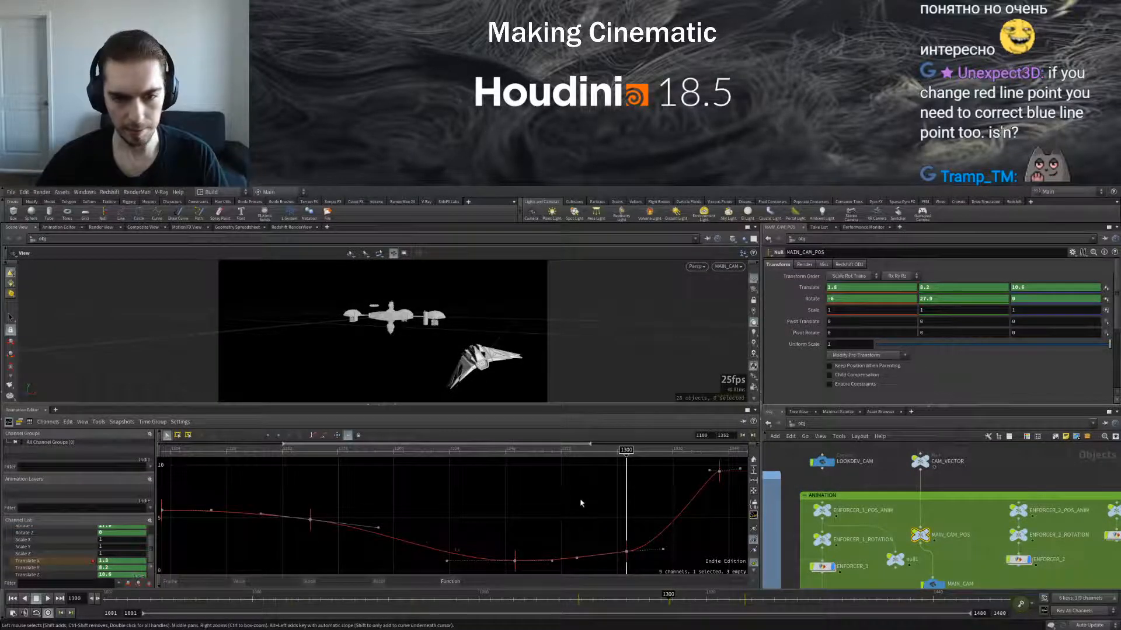
{"action": "scroll", "coordinate": [683, 512], "scroll_direction": "down", "scroll_amount": 2}
{"action": "scroll", "coordinate": [678, 536], "scroll_direction": "up", "scroll_amount": 1}
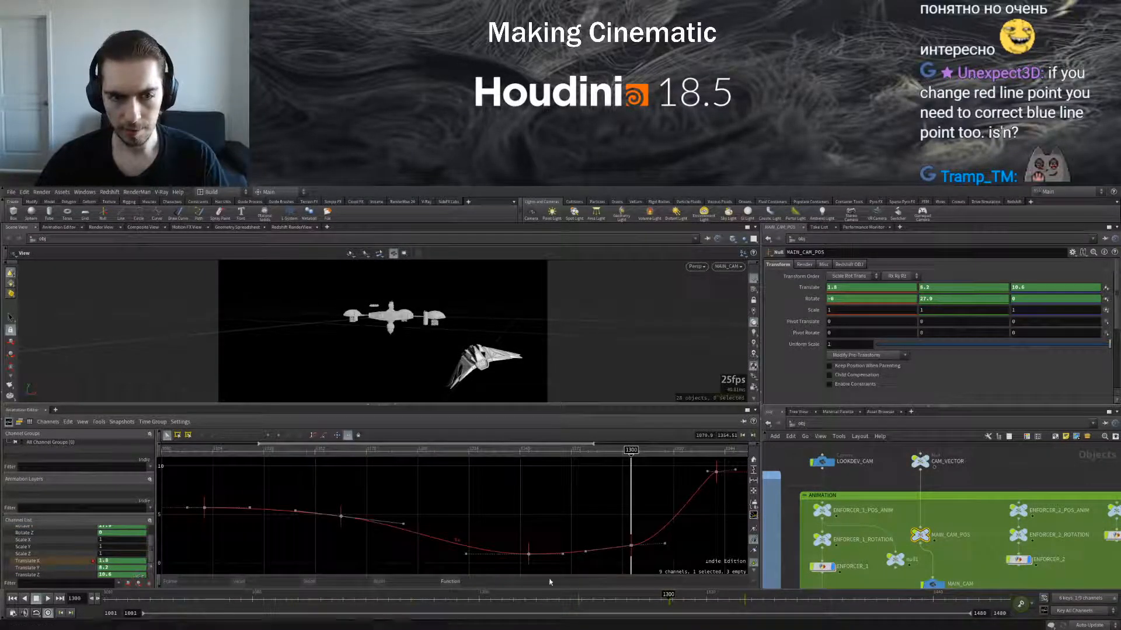
{"action": "left_click_drag", "start_coordinate": [668, 596], "coordinate": [689, 595]}
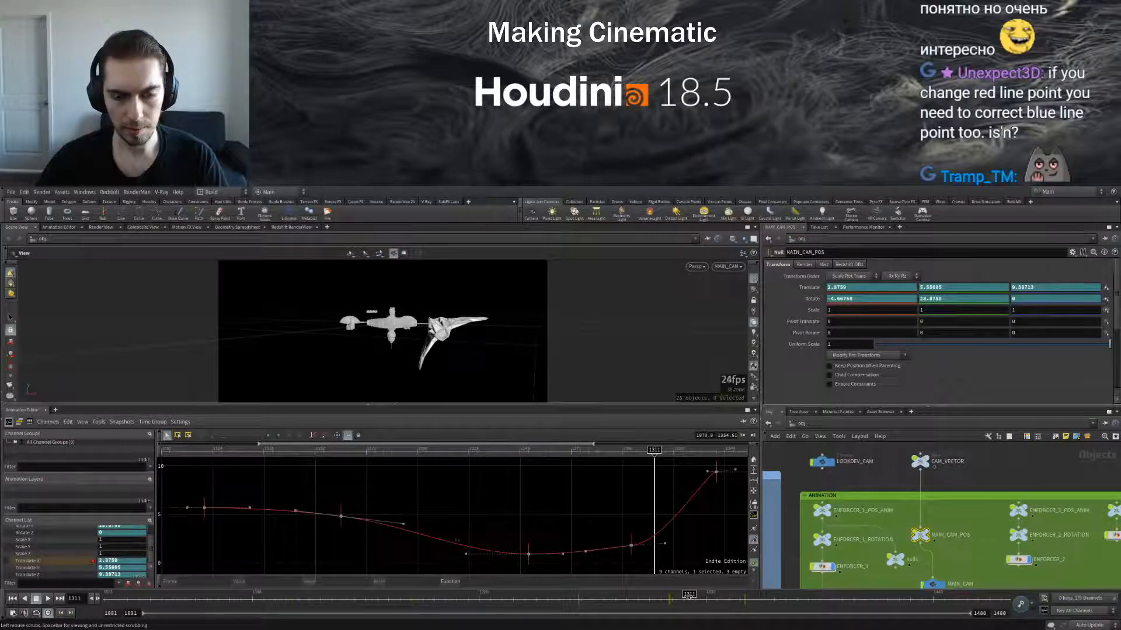
{"action": "left_click_drag", "start_coordinate": [664, 543], "coordinate": [636, 525]}
{"action": "left_click_drag", "start_coordinate": [571, 450], "coordinate": [567, 450]}
{"action": "left_click", "coordinate": [47, 598]}
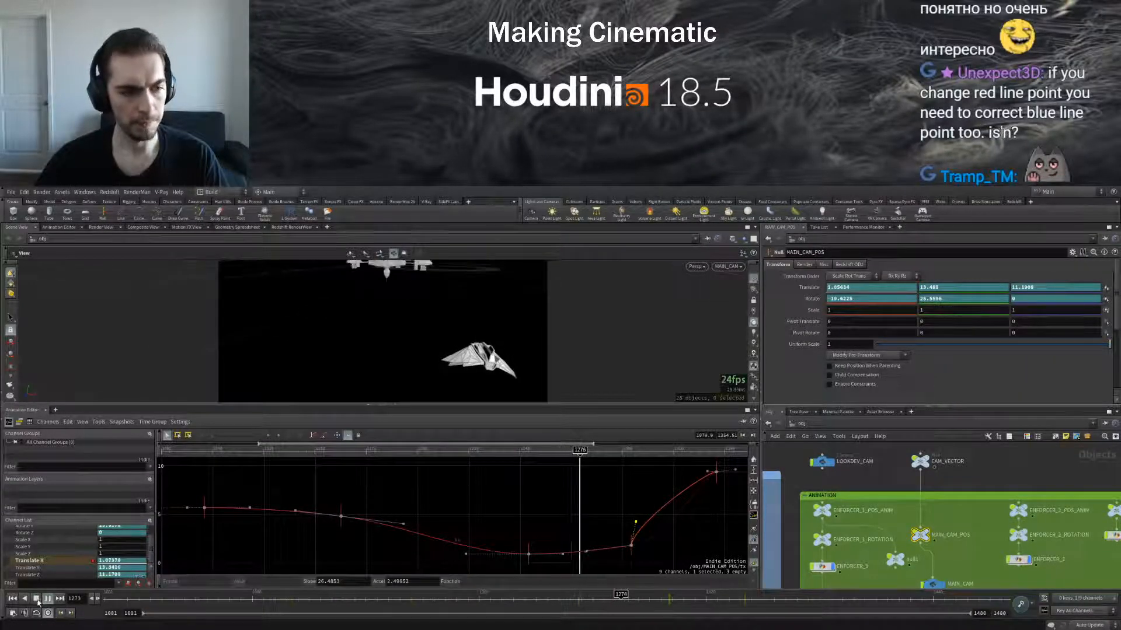
{"action": "left_click", "coordinate": [36, 600]}
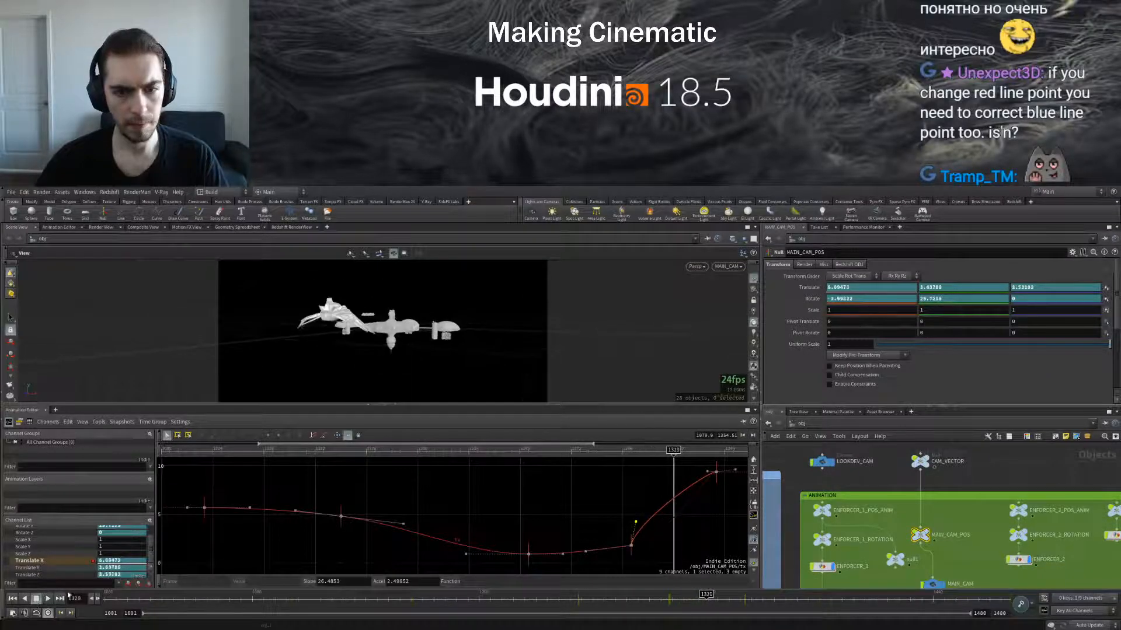
Soften the frame 1300 Translate X key's outgoing tangent to a slope of about 5.8 and replay the motion around it
{"action": "left_click_drag", "start_coordinate": [636, 523], "coordinate": [655, 525]}
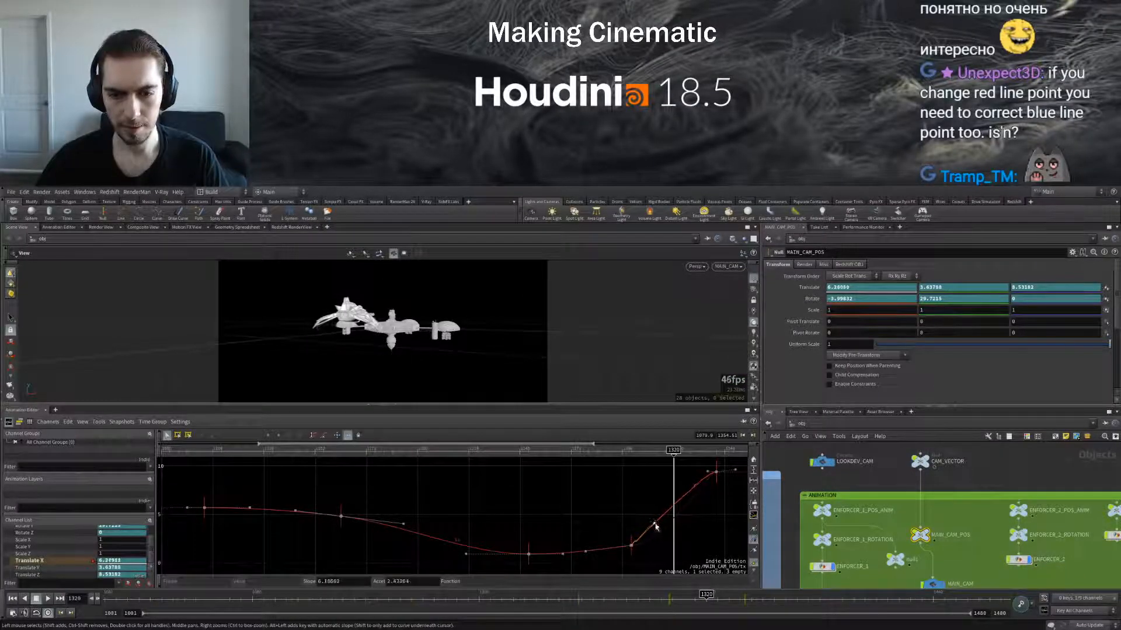
{"action": "left_click", "coordinate": [48, 599]}
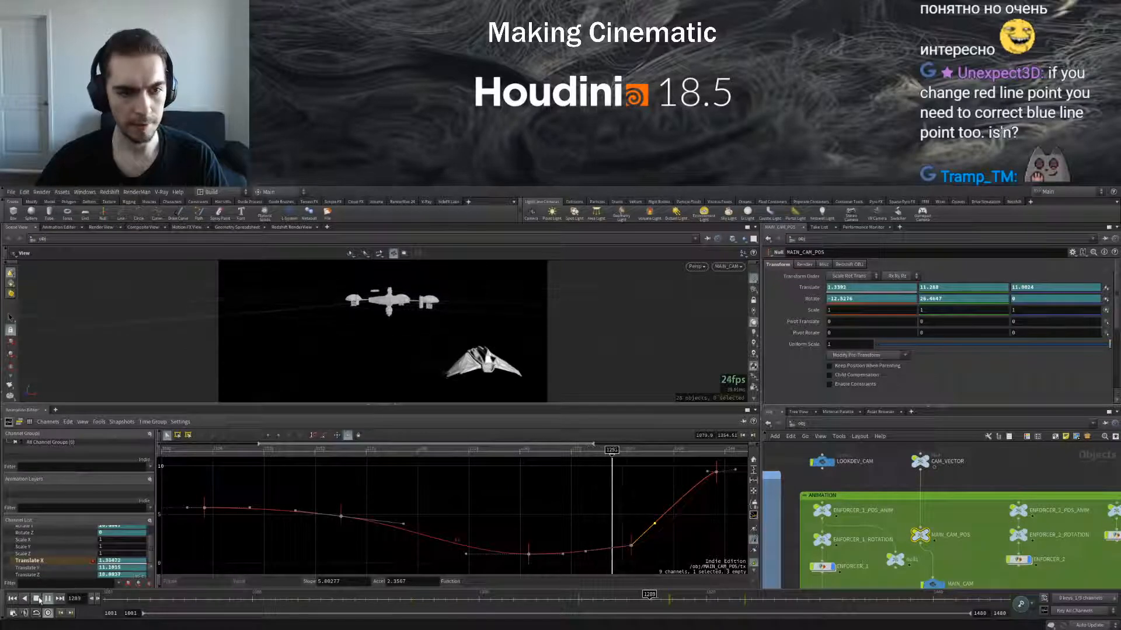
{"action": "key", "text": "Down"}
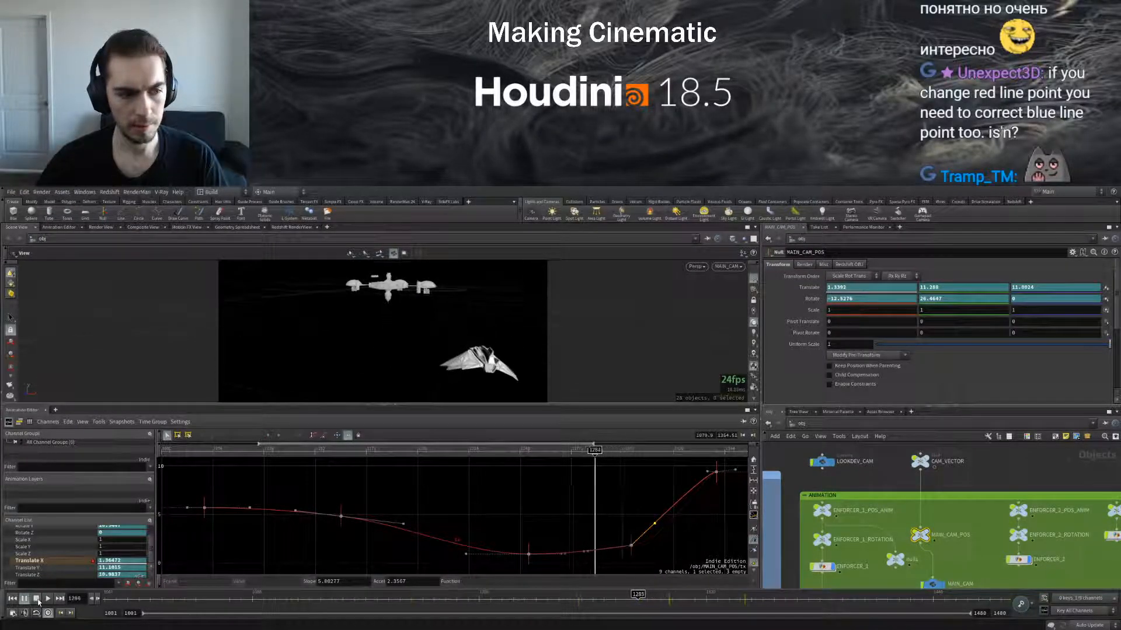
{"action": "left_click", "coordinate": [37, 600]}
{"action": "left_click", "coordinate": [48, 598]}
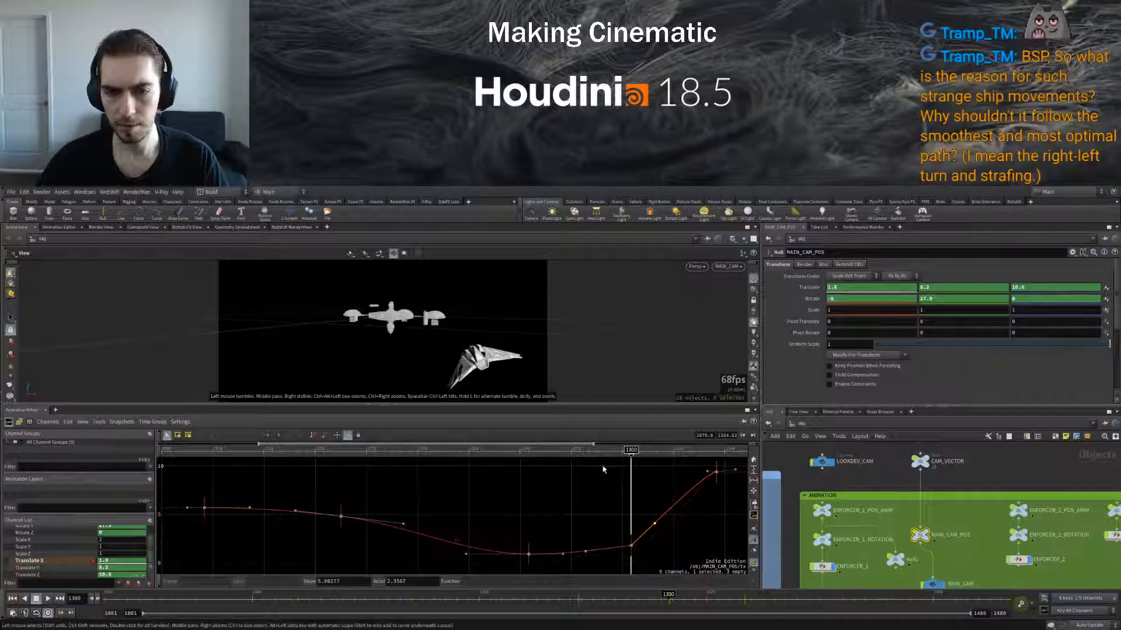
Key MAIN_CAM_POS's frame 1300 translate values at frame 1292 and remove the translate keys from frame 1300
{"action": "left_click_drag", "start_coordinate": [631, 451], "coordinate": [613, 451]}
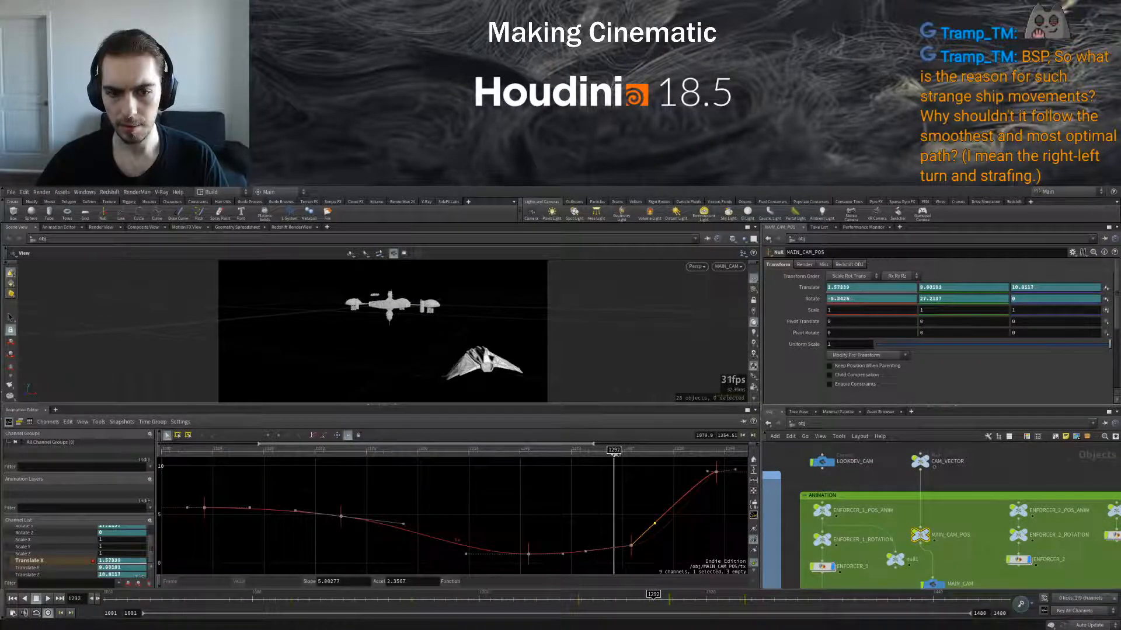
{"action": "left_click", "coordinate": [837, 357]}
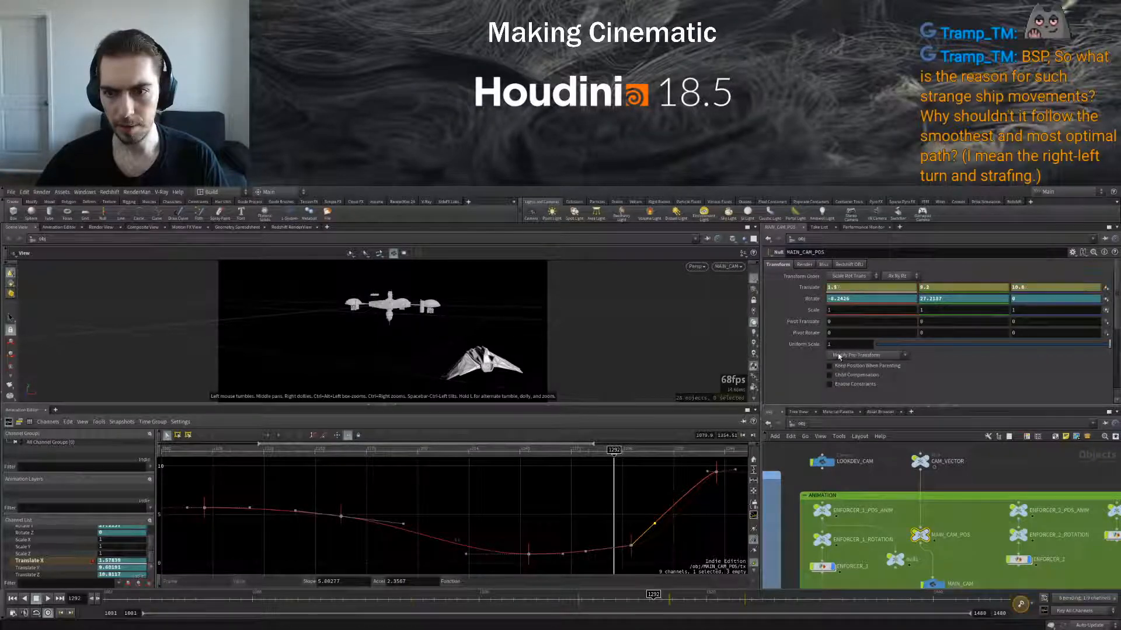
{"action": "left_click", "coordinate": [815, 290], "text": "alt"}
{"action": "left_click_drag", "start_coordinate": [620, 450], "coordinate": [631, 450]}
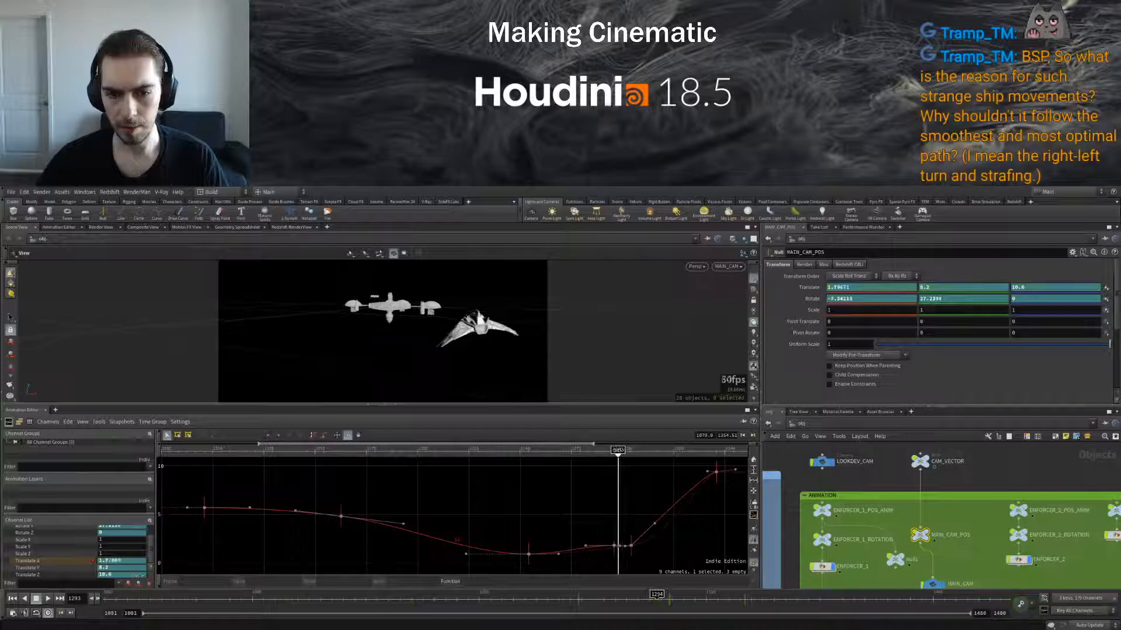
{"action": "left_click", "coordinate": [816, 298], "text": "alt"}
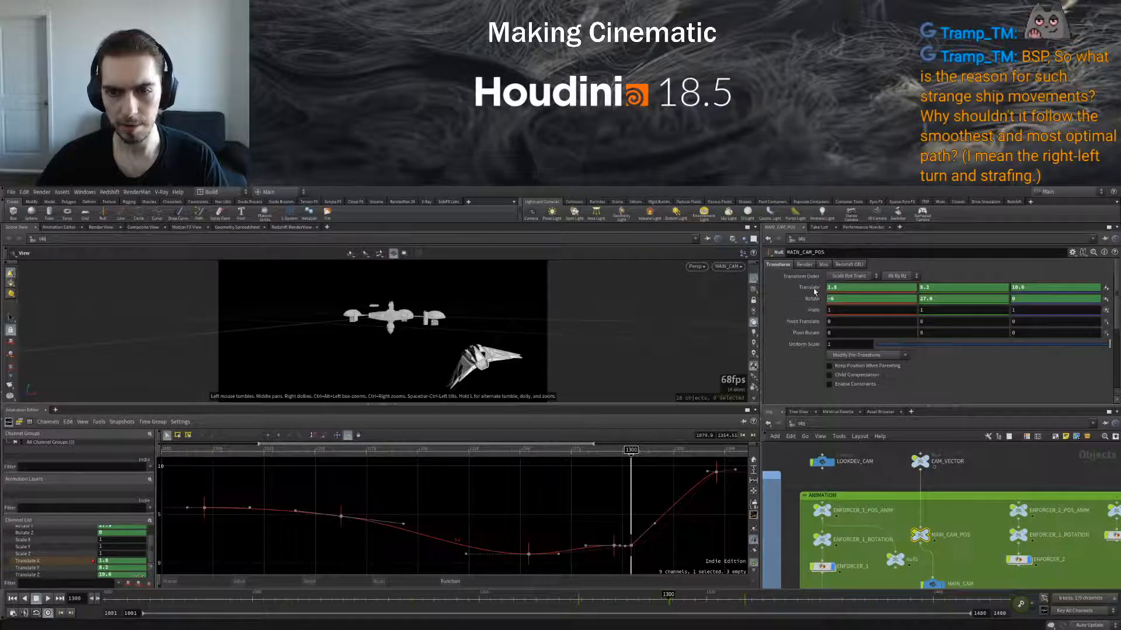
{"action": "left_click", "coordinate": [815, 290], "text": "alt+shift"}
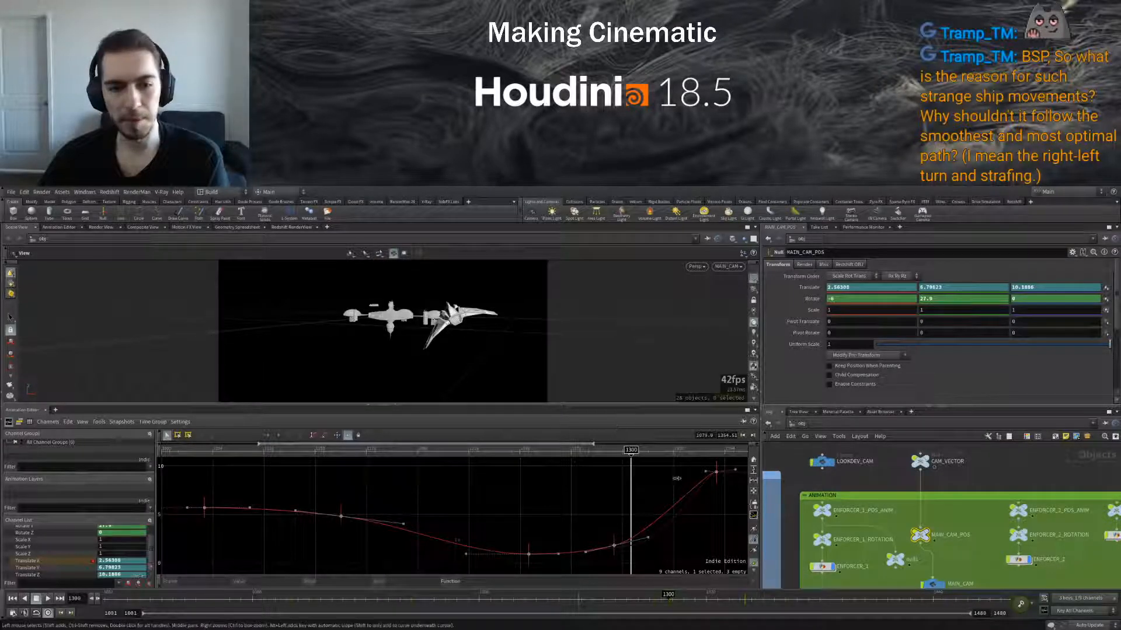
Check the MAIN_CAM view at frame 1245 and play back the animation from frame 1215
{"action": "left_click", "coordinate": [513, 461]}
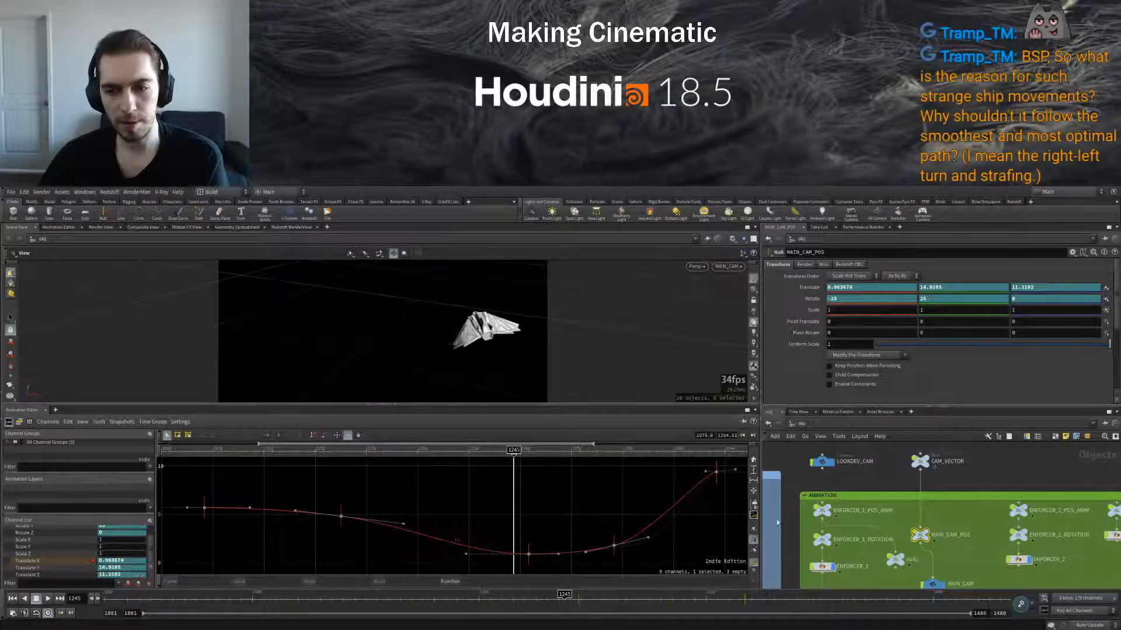
{"action": "mouse_move", "coordinate": [825, 547]}
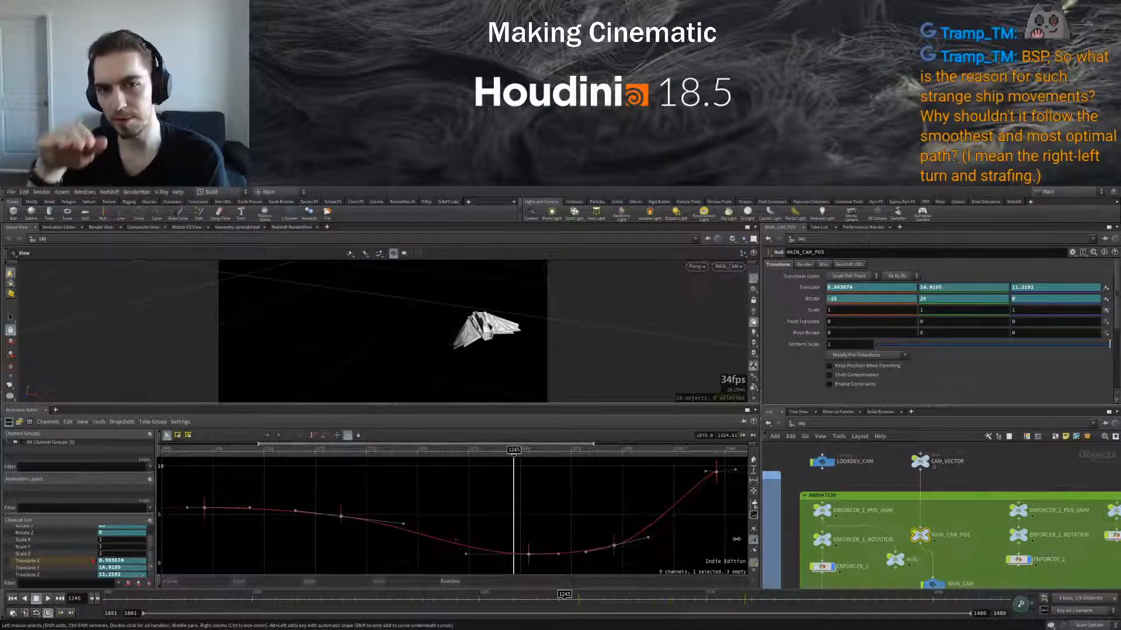
{"action": "left_click", "coordinate": [439, 451]}
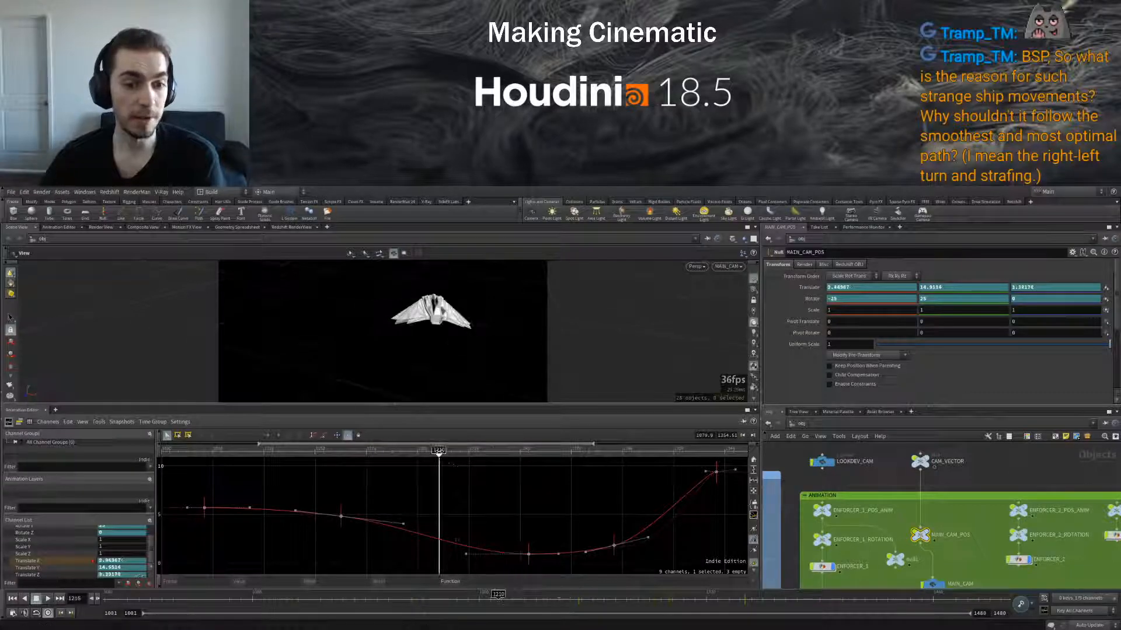
{"action": "left_click", "coordinate": [46, 600]}
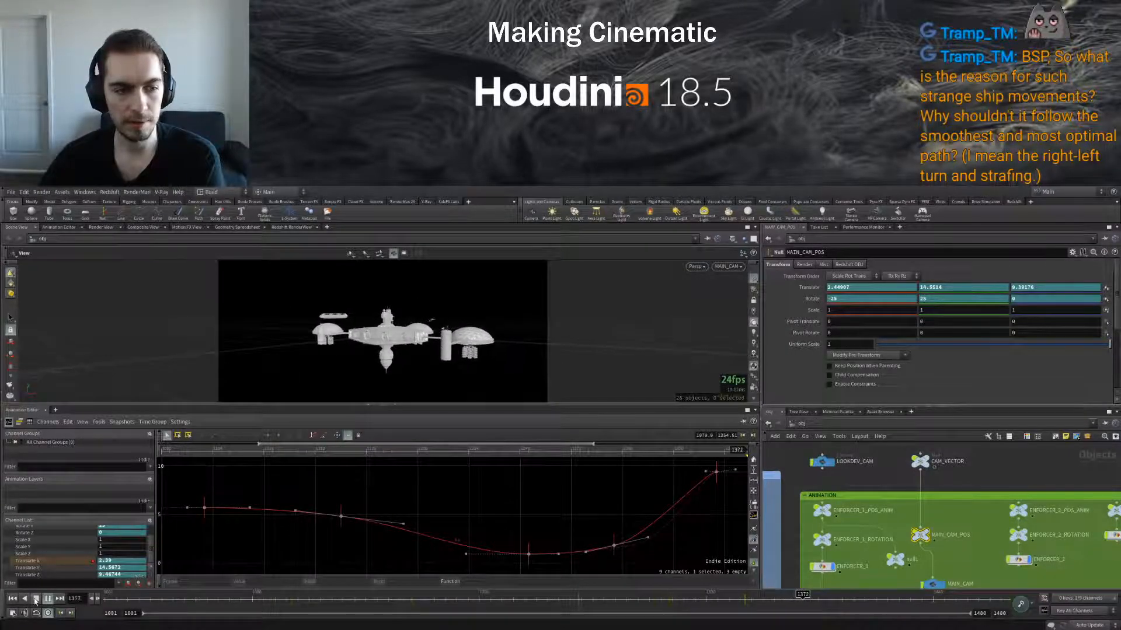
{"action": "left_click", "coordinate": [35, 599]}
Pull ENFORCER_1_ROTATION out of the fighter's node chain and review the animation from the start through MAIN_CAM in a maximized viewport
{"action": "left_click_drag", "start_coordinate": [825, 543], "coordinate": [873, 518]}
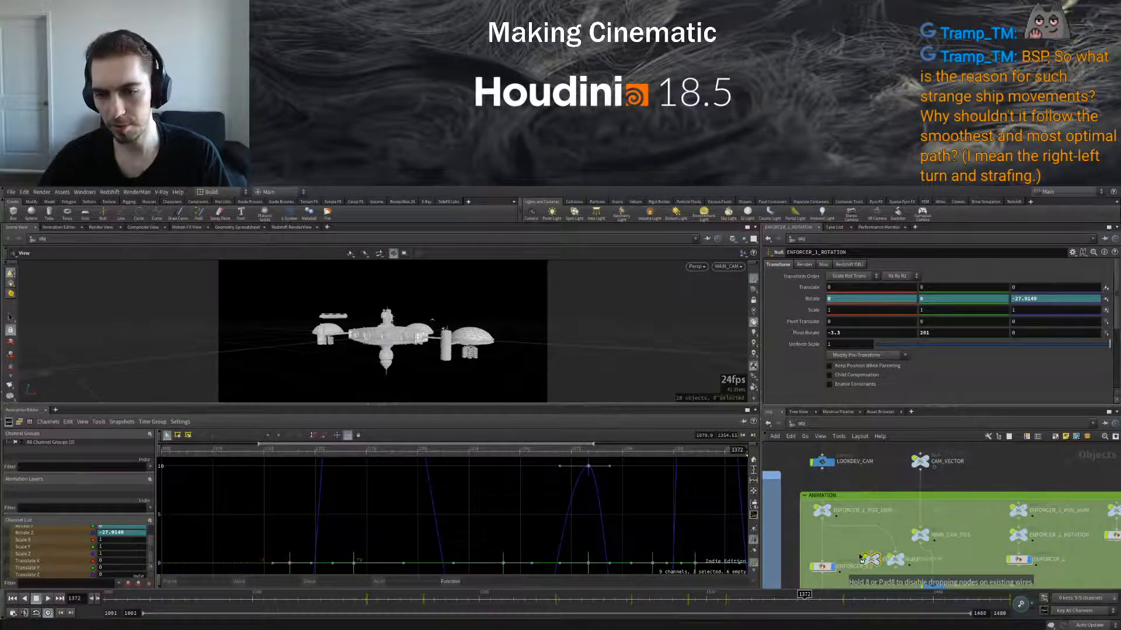
{"action": "left_click_drag", "start_coordinate": [859, 559], "coordinate": [858, 559]}
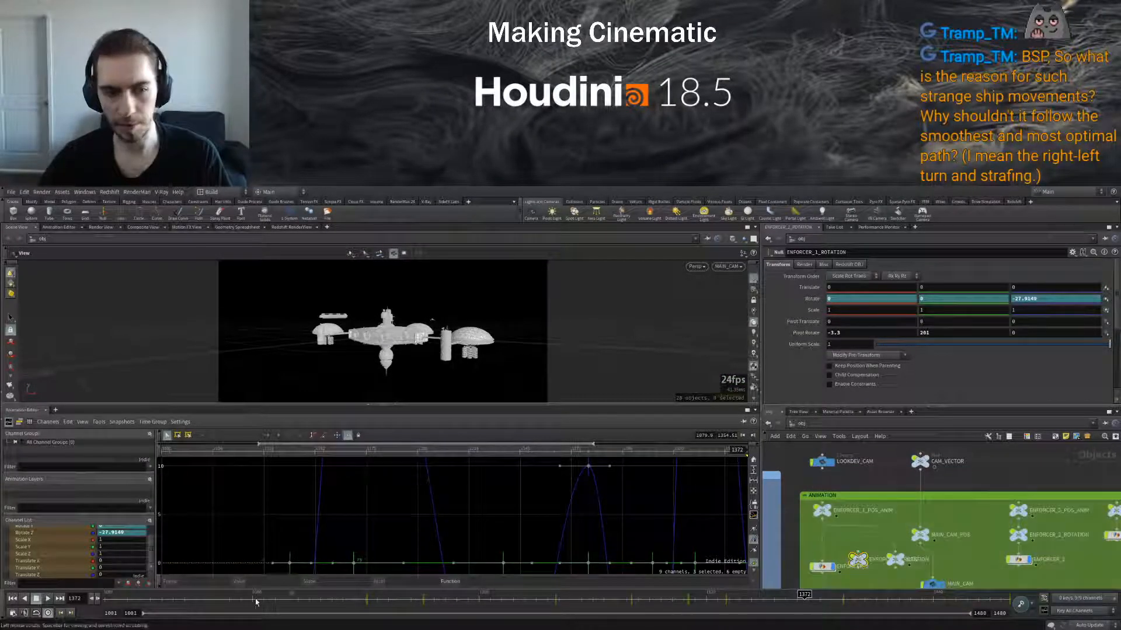
{"action": "left_click", "coordinate": [11, 599]}
{"action": "left_click", "coordinate": [47, 599]}
{"action": "key", "text": "ctrl+b"}
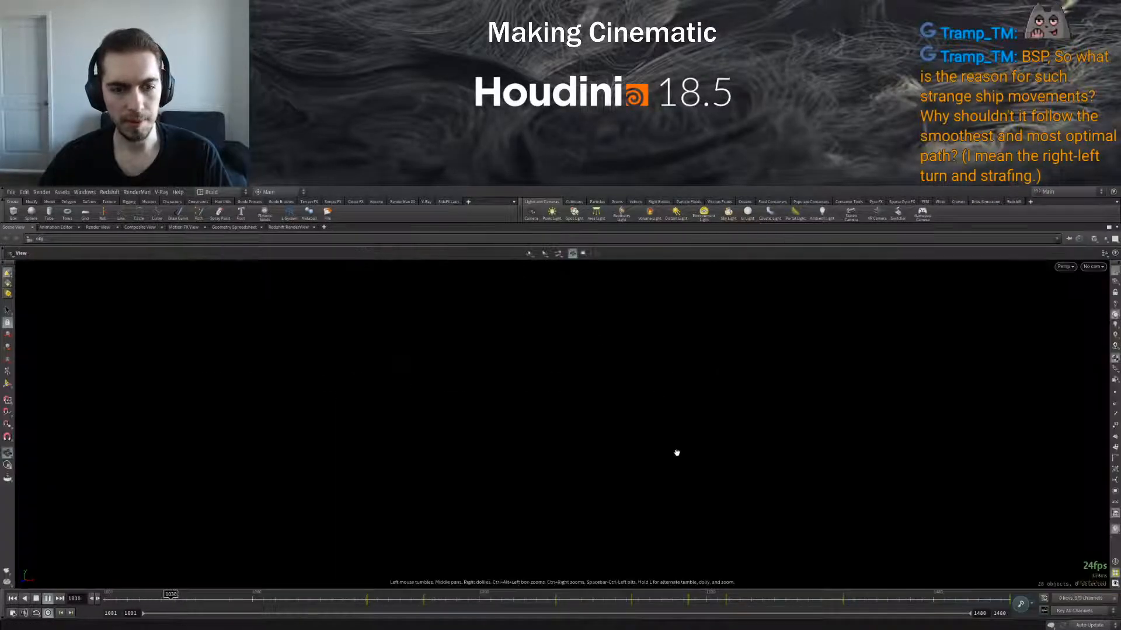
{"action": "left_click", "coordinate": [1081, 329]}
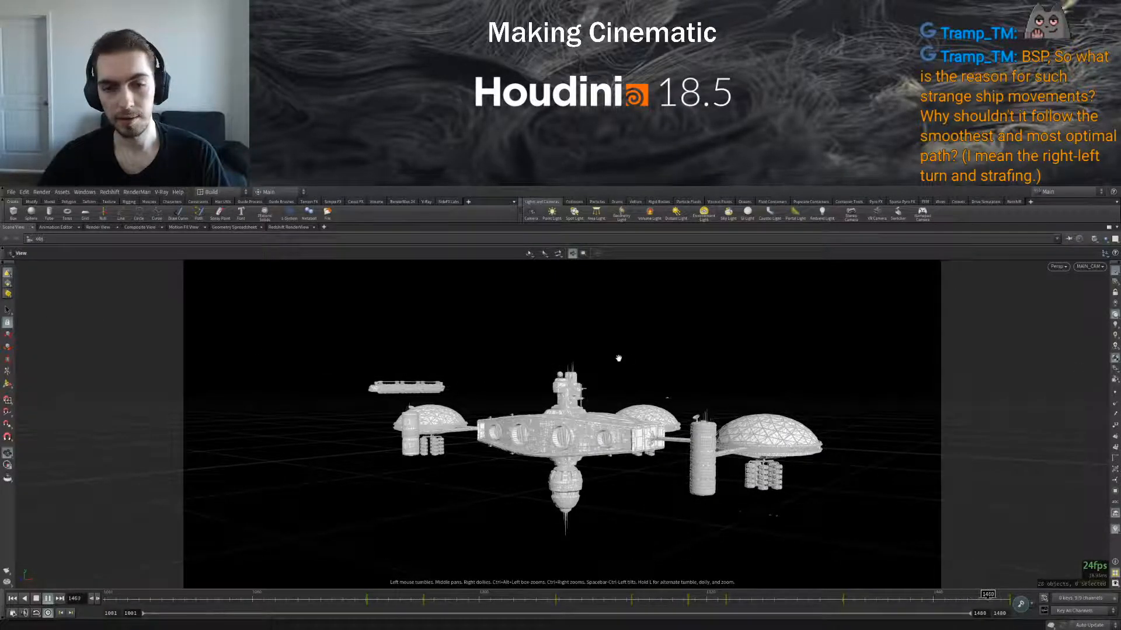
Reinsert ENFORCER_1_ROTATION between ENFORCER_1_POS_ANIM and ENFORCER_1 in the network
{"action": "key", "text": "ctrl+b"}
{"action": "left_click", "coordinate": [47, 599]}
{"action": "middle_click_drag", "start_coordinate": [837, 562], "coordinate": [847, 521]}
{"action": "left_click_drag", "start_coordinate": [869, 517], "coordinate": [844, 486]}
Review the animation from the start in a maximized viewport and scrub through the opening stretch up to frame 1140
{"action": "left_click", "coordinate": [12, 598]}
{"action": "left_click", "coordinate": [48, 599]}
{"action": "key", "text": "ctrl+b"}
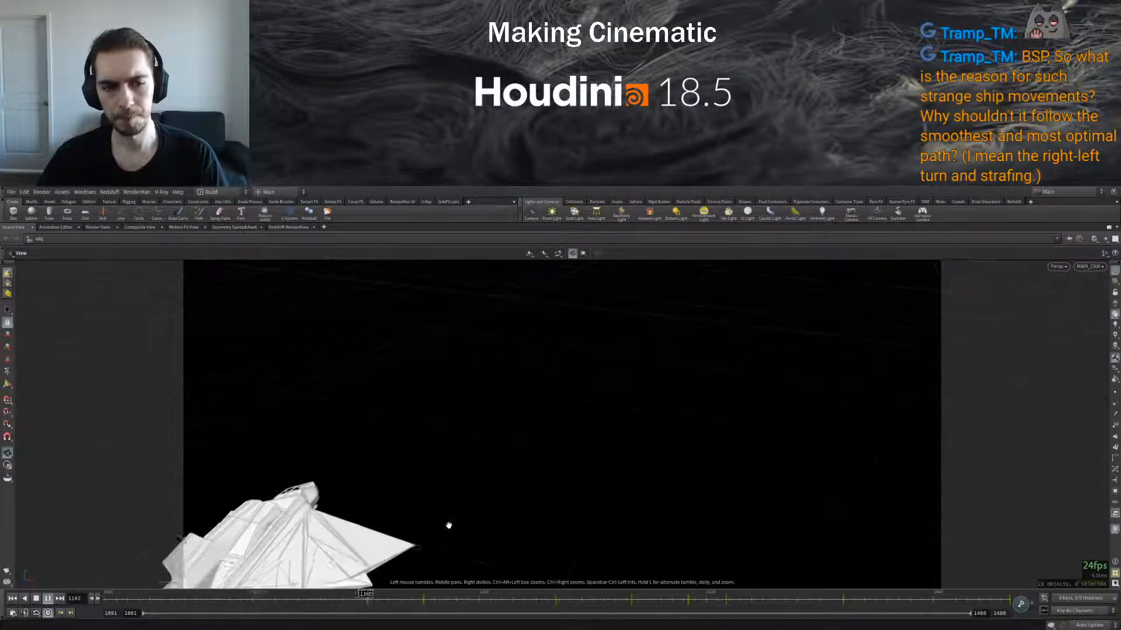
{"action": "left_click", "coordinate": [129, 594]}
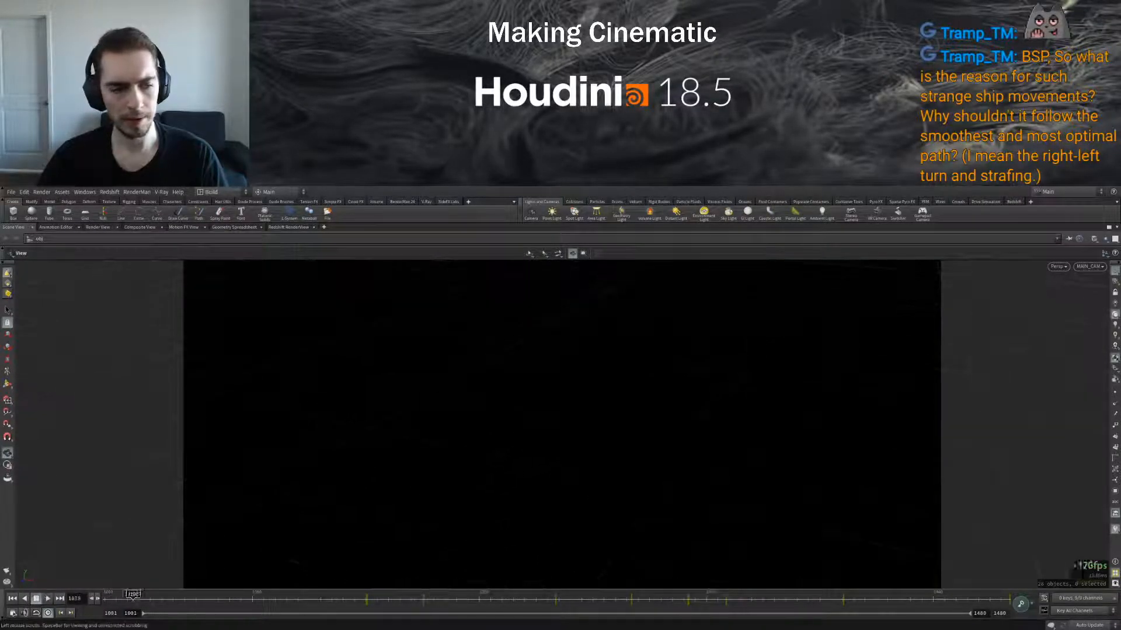
{"action": "left_click_drag", "start_coordinate": [174, 595], "coordinate": [228, 595]}
{"action": "left_click_drag", "start_coordinate": [304, 594], "coordinate": [366, 594]}
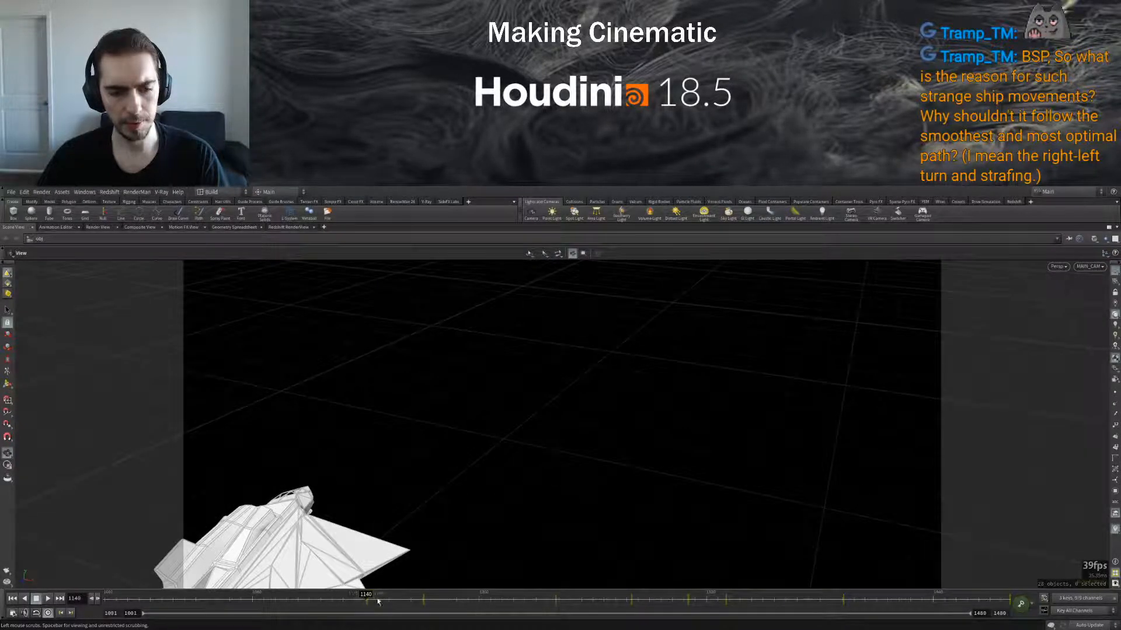
{"action": "key", "text": "ctrl+b"}
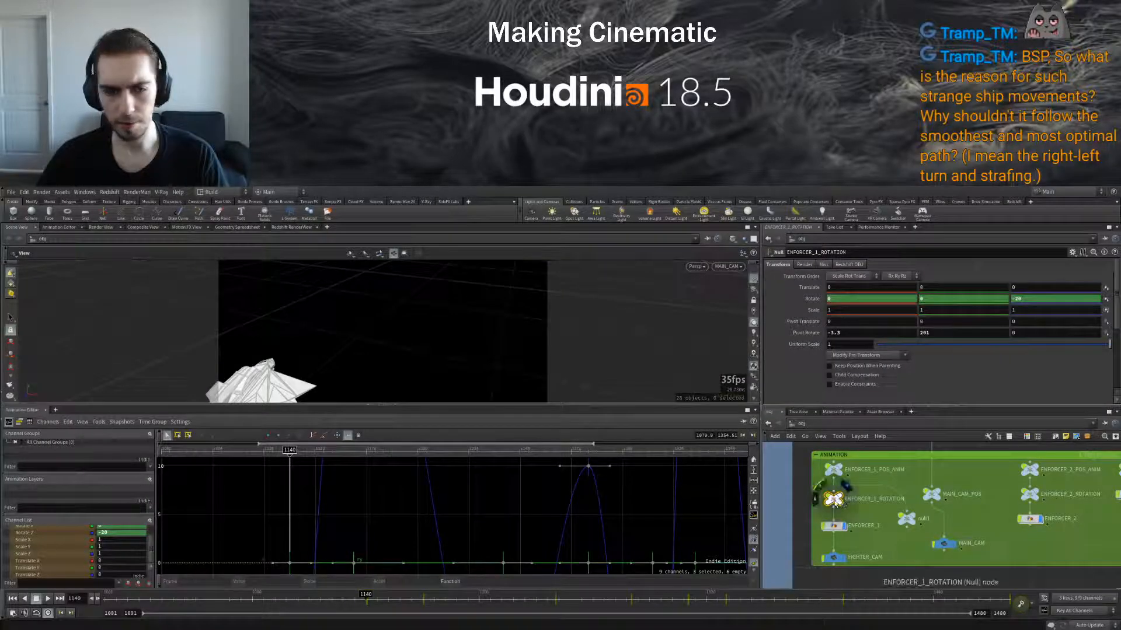
Move ENFORCER_1_ROTATION's frame 1140 Rotate X and Rotate Y keys back to frame 1067 and play back from frame 1041
{"action": "scroll", "coordinate": [344, 521], "scroll_direction": "down", "scroll_amount": 3}
{"action": "middle_click_drag", "start_coordinate": [344, 521], "coordinate": [413, 448]}
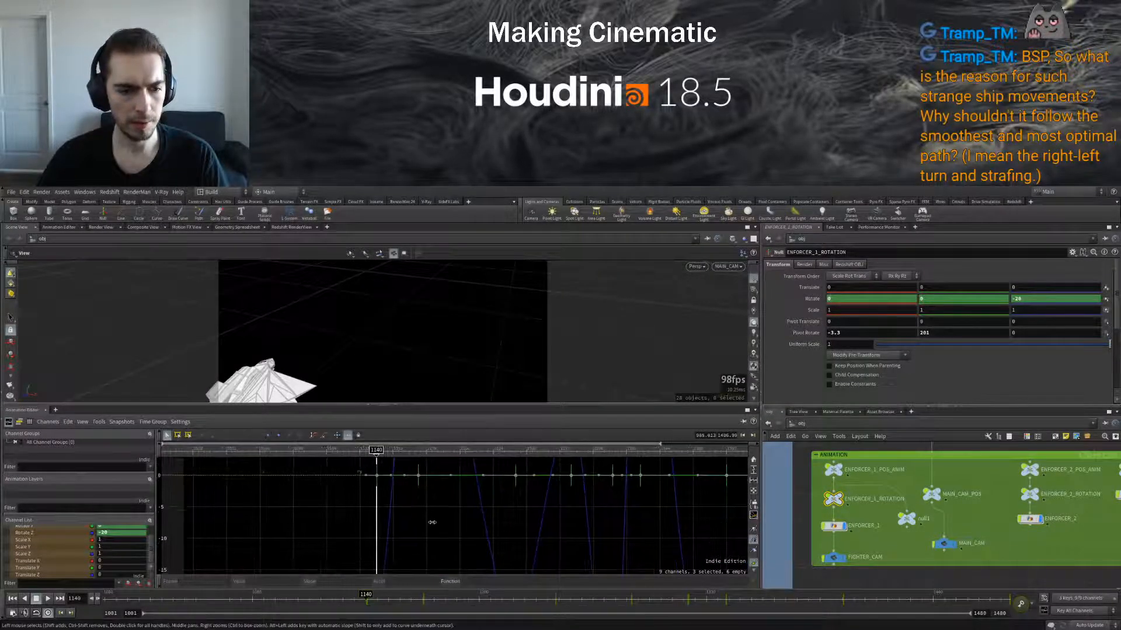
{"action": "middle_click_drag", "start_coordinate": [413, 506], "coordinate": [416, 553]}
{"action": "left_click", "coordinate": [380, 523]}
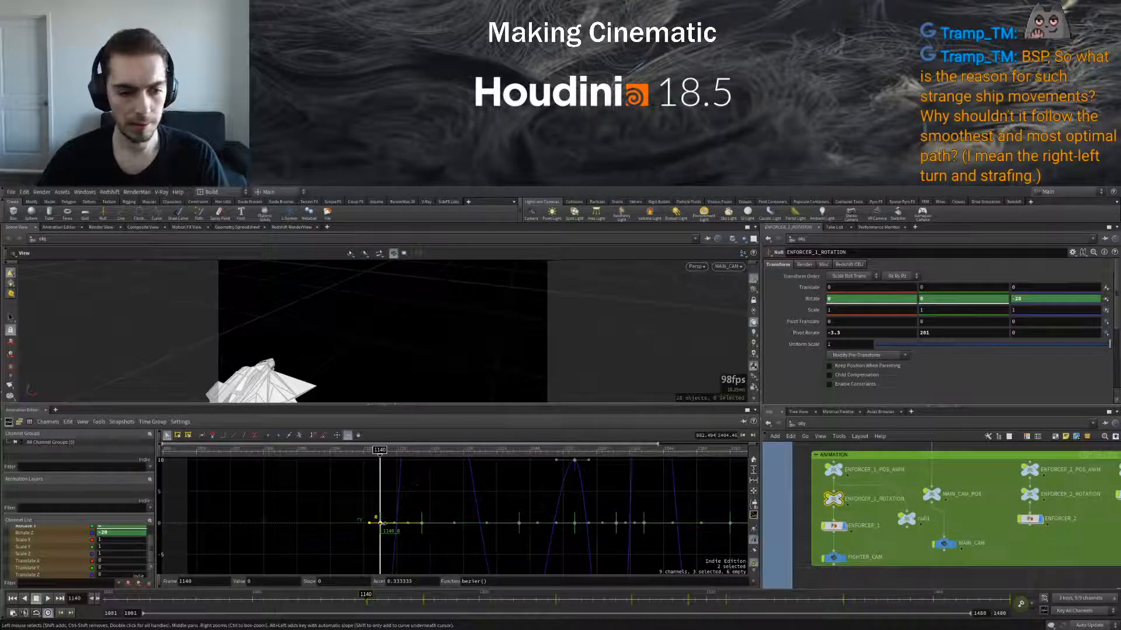
{"action": "left_click_drag", "start_coordinate": [380, 523], "coordinate": [283, 521]}
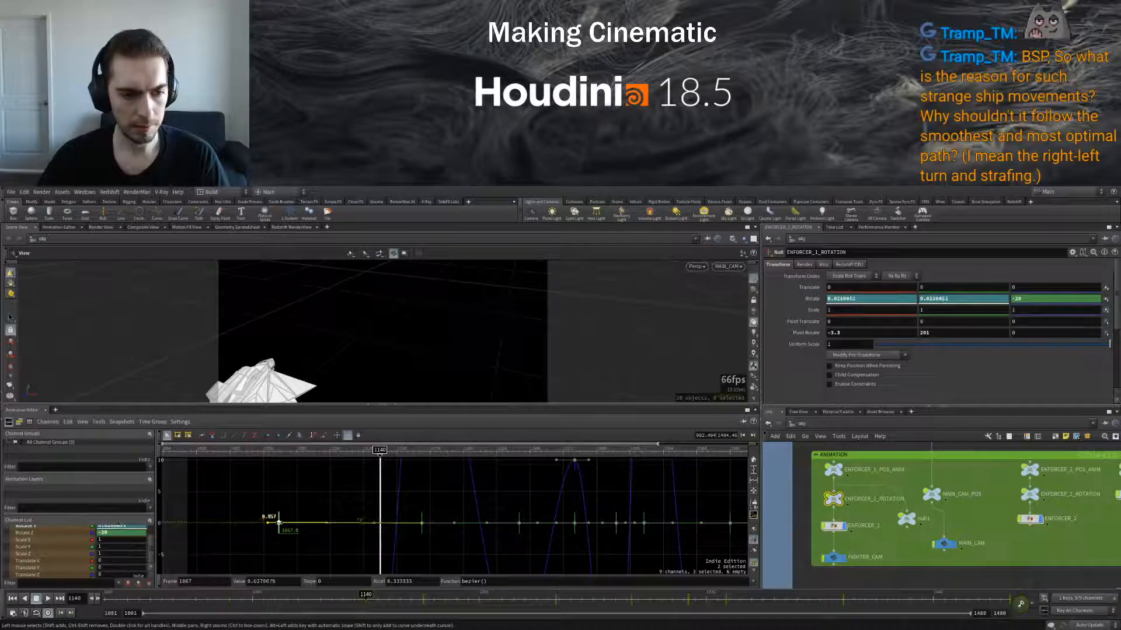
{"action": "left_click", "coordinate": [242, 451]}
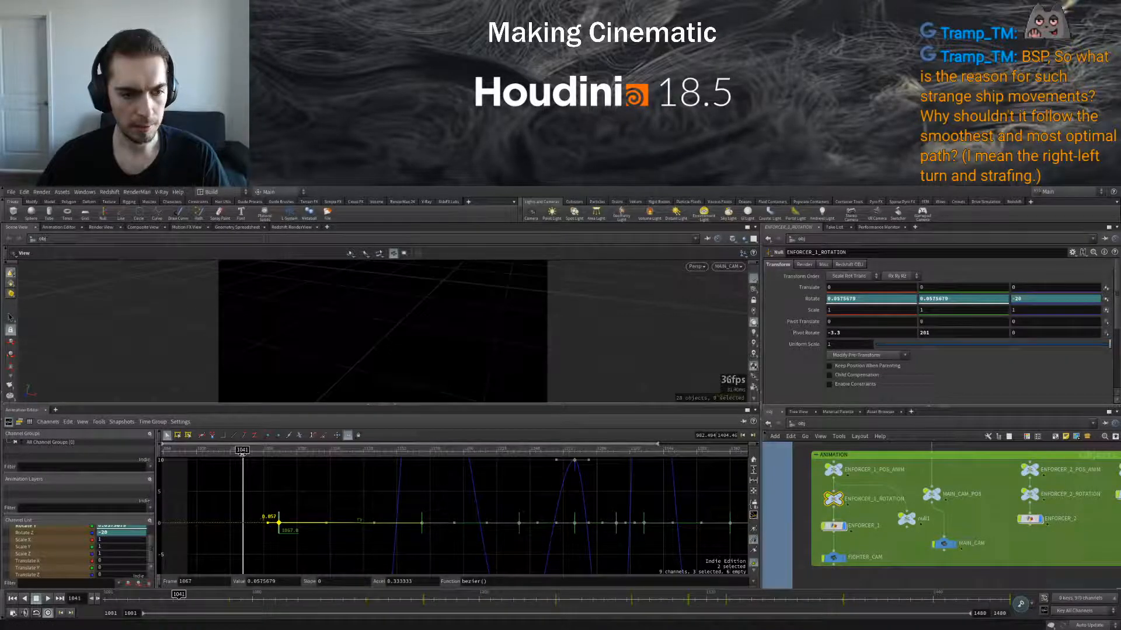
{"action": "left_click", "coordinate": [48, 599]}
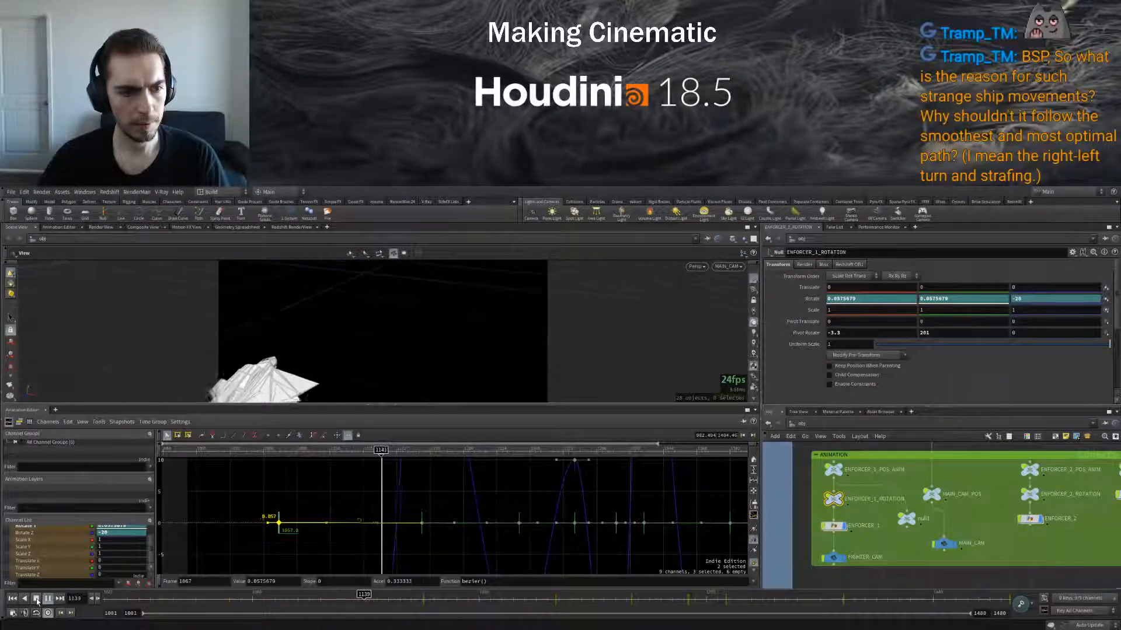
{"action": "left_click", "coordinate": [37, 600]}
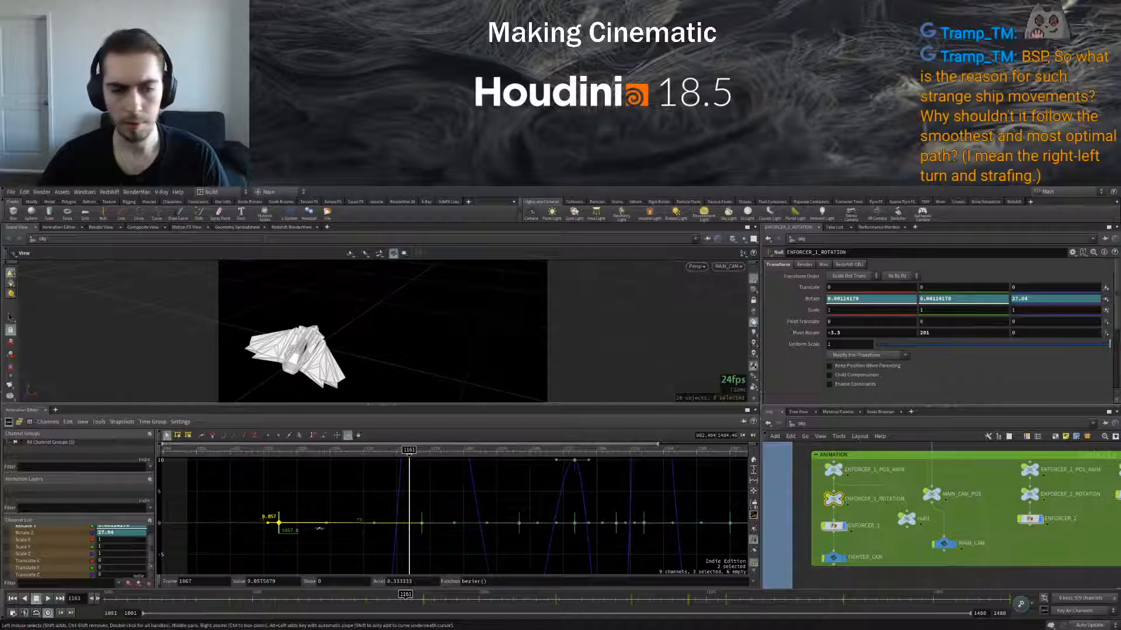
Isolate ENFORCER_1_ROTATION's Rotate Z curve and move its frame 1140 key back to frame 1092 at a value of about -22.4
{"action": "mouse_move", "coordinate": [265, 452]}
{"action": "left_mouse_down"}
{"action": "mouse_move", "coordinate": [397, 451]}
{"action": "mouse_move", "coordinate": [279, 452]}
{"action": "left_mouse_up"}
{"action": "scroll", "coordinate": [47, 546], "scroll_direction": "up", "scroll_amount": 2}
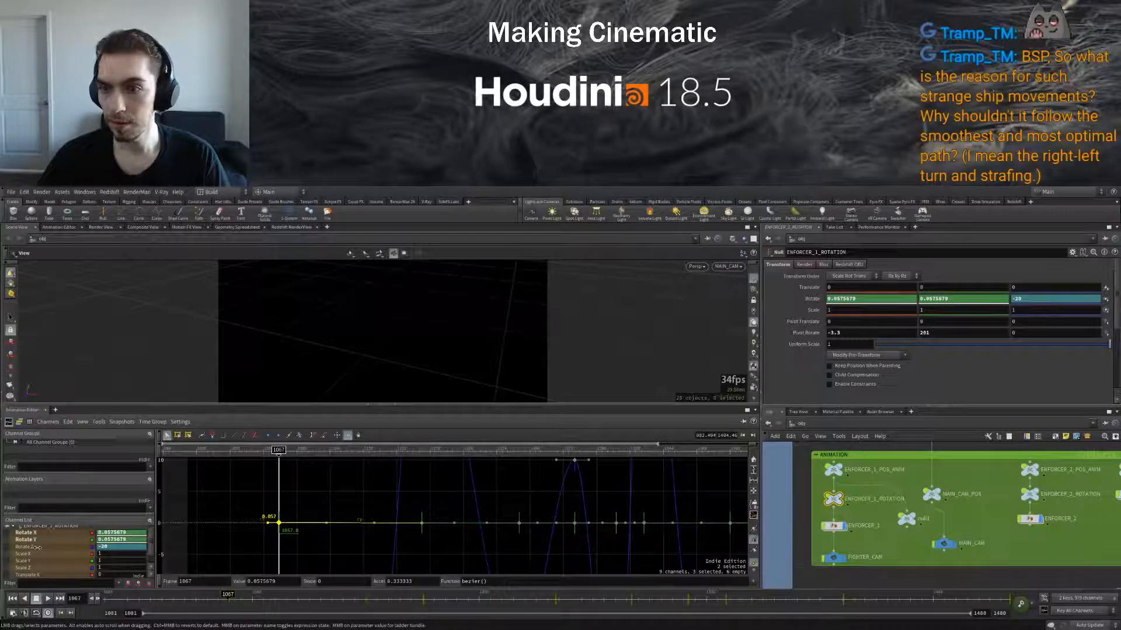
{"action": "left_click", "coordinate": [35, 547]}
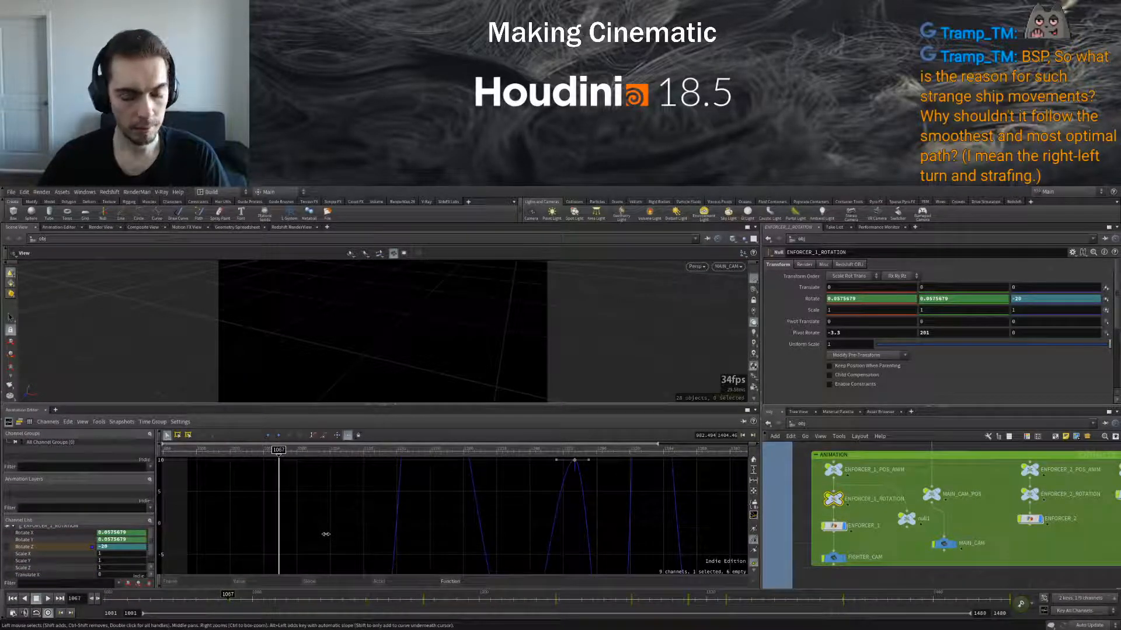
{"action": "key", "text": "h"}
{"action": "right_click_drag", "start_coordinate": [216, 551], "coordinate": [198, 547]}
{"action": "middle_click_drag", "start_coordinate": [199, 548], "coordinate": [359, 524]}
{"action": "left_click_drag", "start_coordinate": [253, 450], "coordinate": [333, 450]}
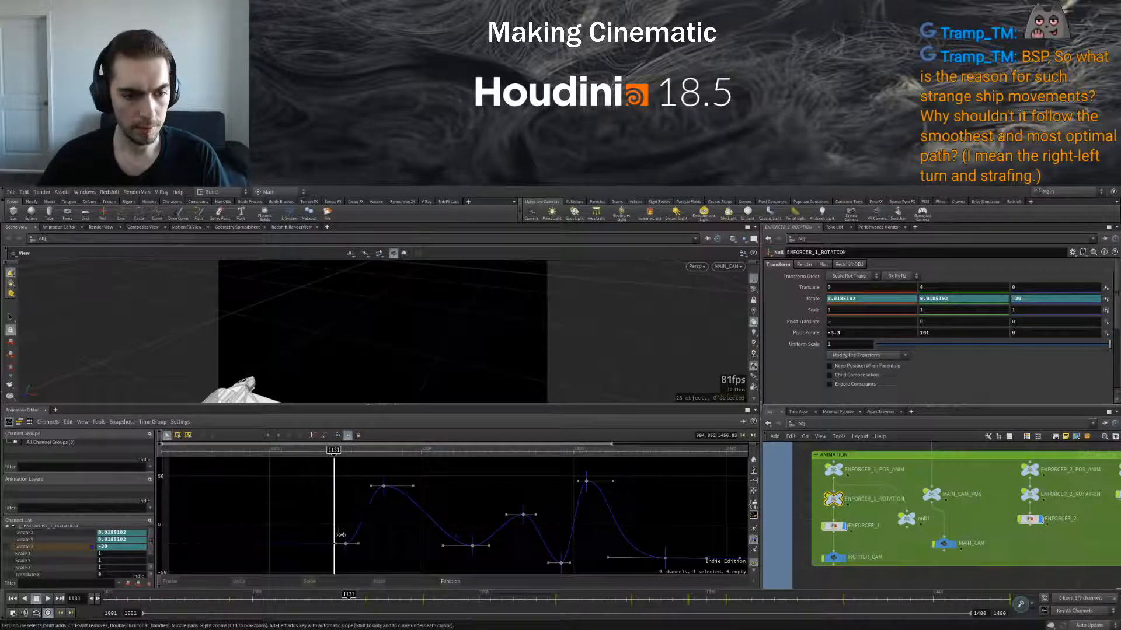
{"action": "left_click", "coordinate": [346, 543]}
{"action": "left_click_drag", "start_coordinate": [346, 543], "coordinate": [253, 545]}
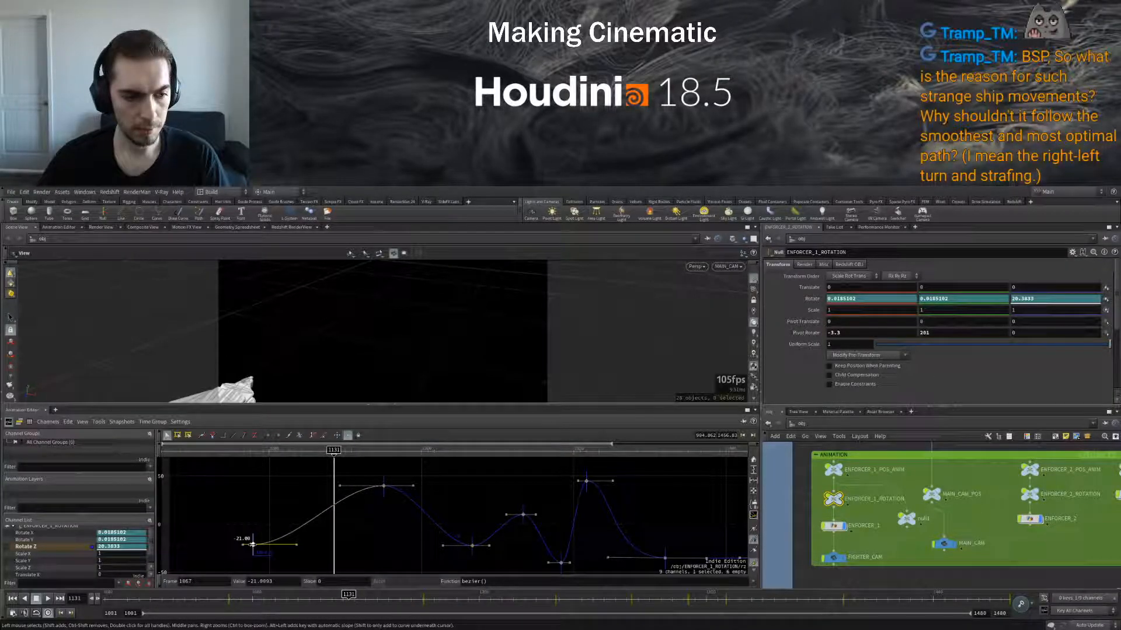
{"action": "left_click_drag", "start_coordinate": [252, 544], "coordinate": [285, 546]}
Set ENFORCER_1_ROTATION's Rotate Z key at frame 1170 to 15
{"action": "left_click_drag", "start_coordinate": [229, 449], "coordinate": [384, 470]}
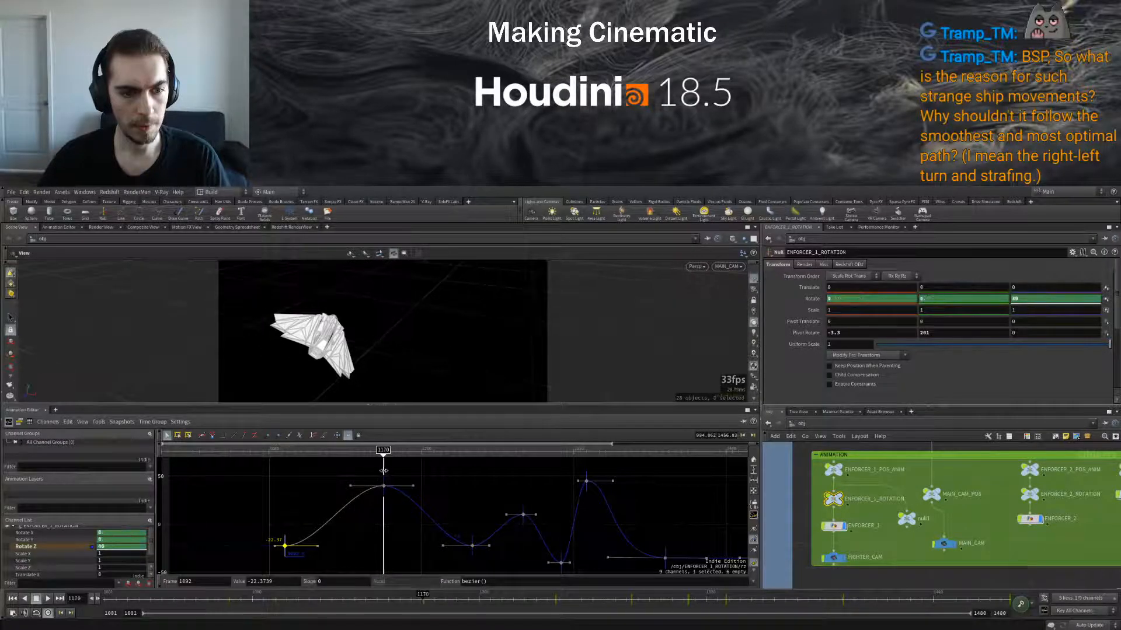
{"action": "type", "text": "15"}
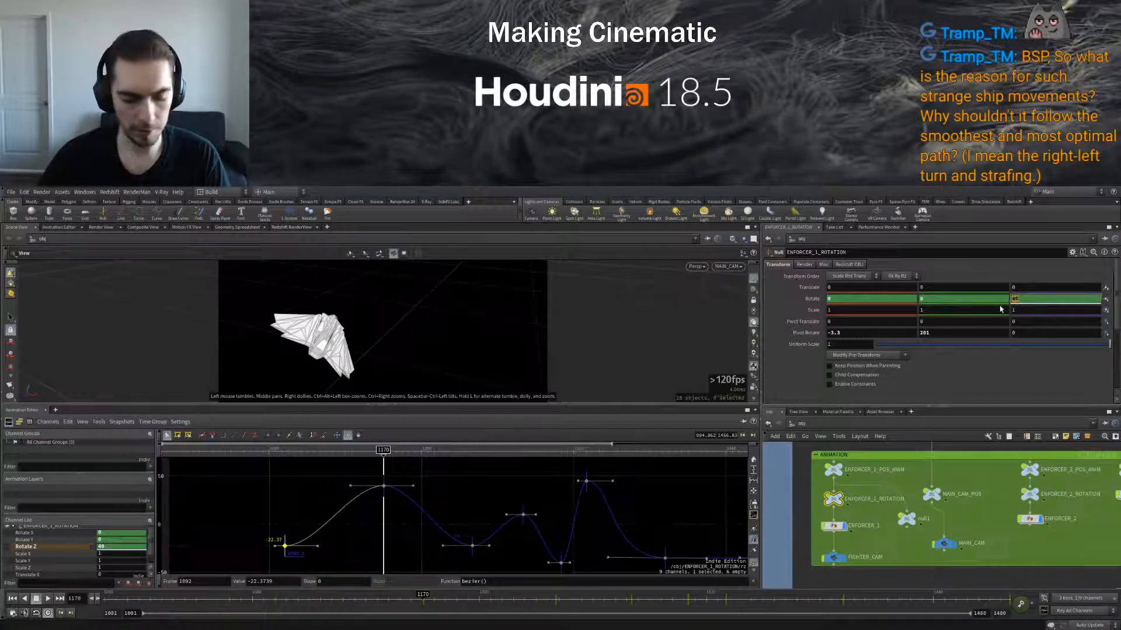
{"action": "key", "text": "Return"}
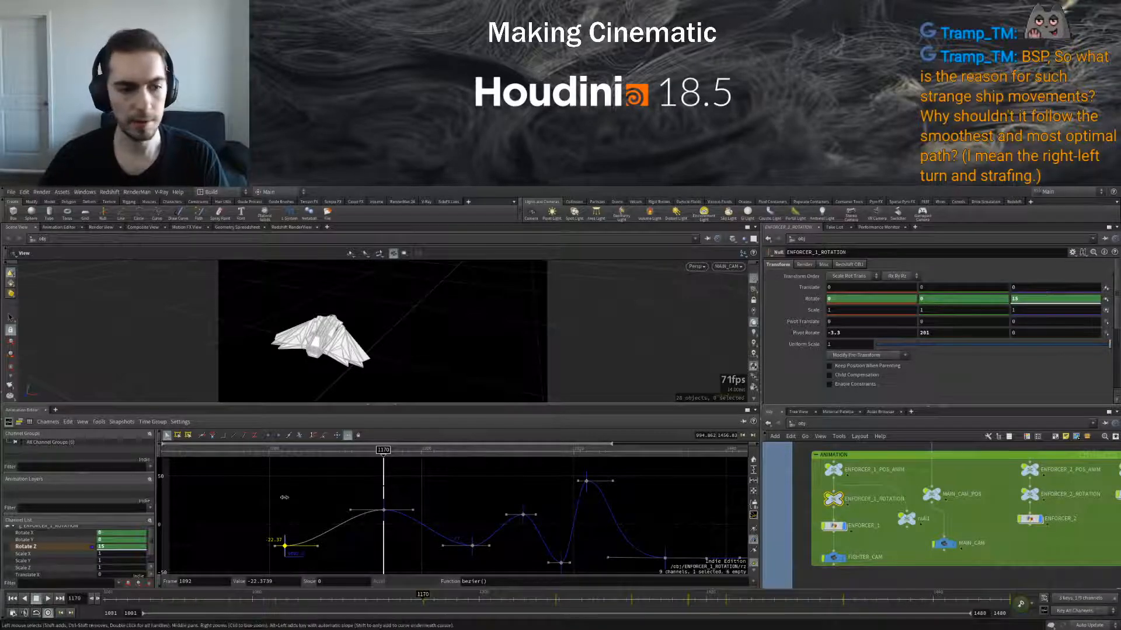
Set ENFORCER_1_ROTATION's Rotate Z to 5 at frame 1280 and to -35 at frame 1320
{"action": "left_click", "coordinate": [284, 453]}
{"action": "left_click_drag", "start_coordinate": [285, 455], "coordinate": [524, 450]}
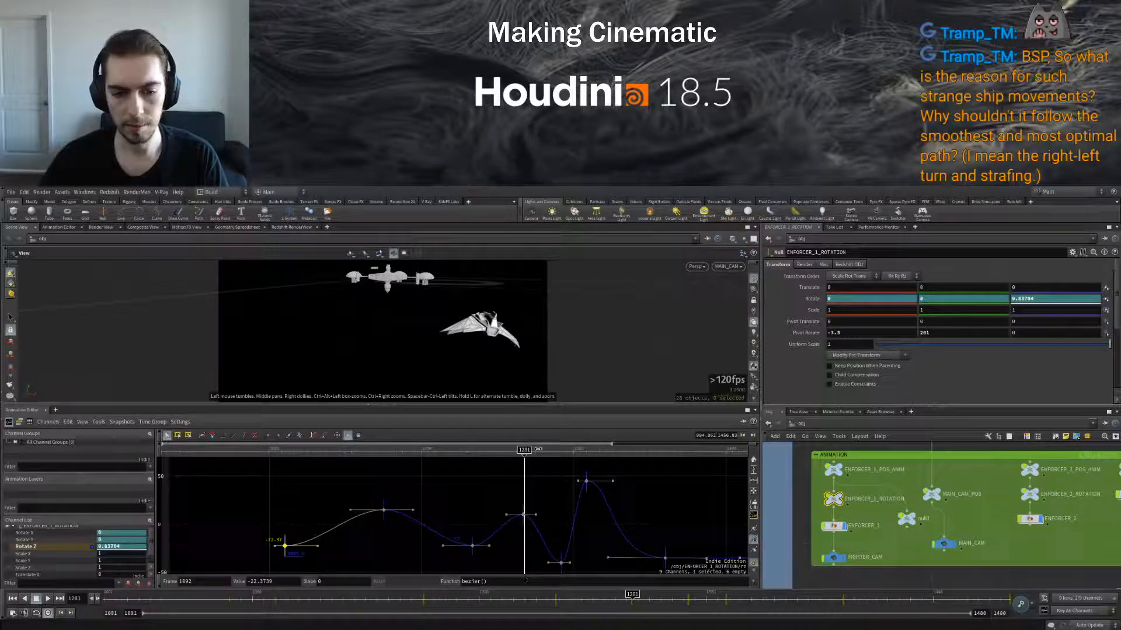
{"action": "key", "text": "Left"}
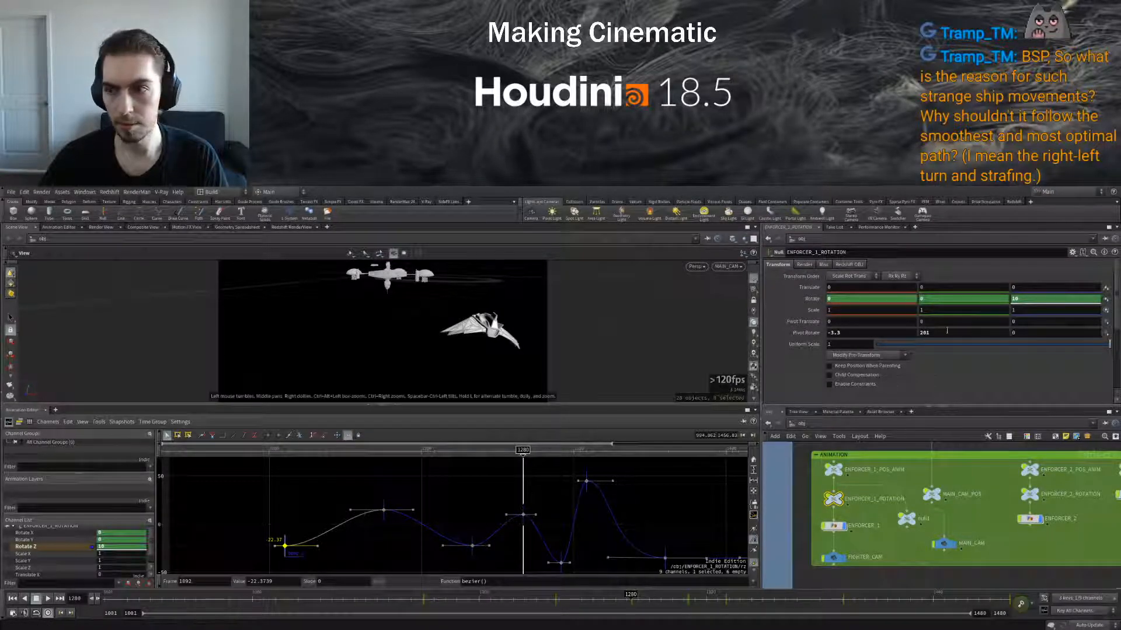
{"action": "type", "text": "5"}
{"action": "key", "text": "Return"}
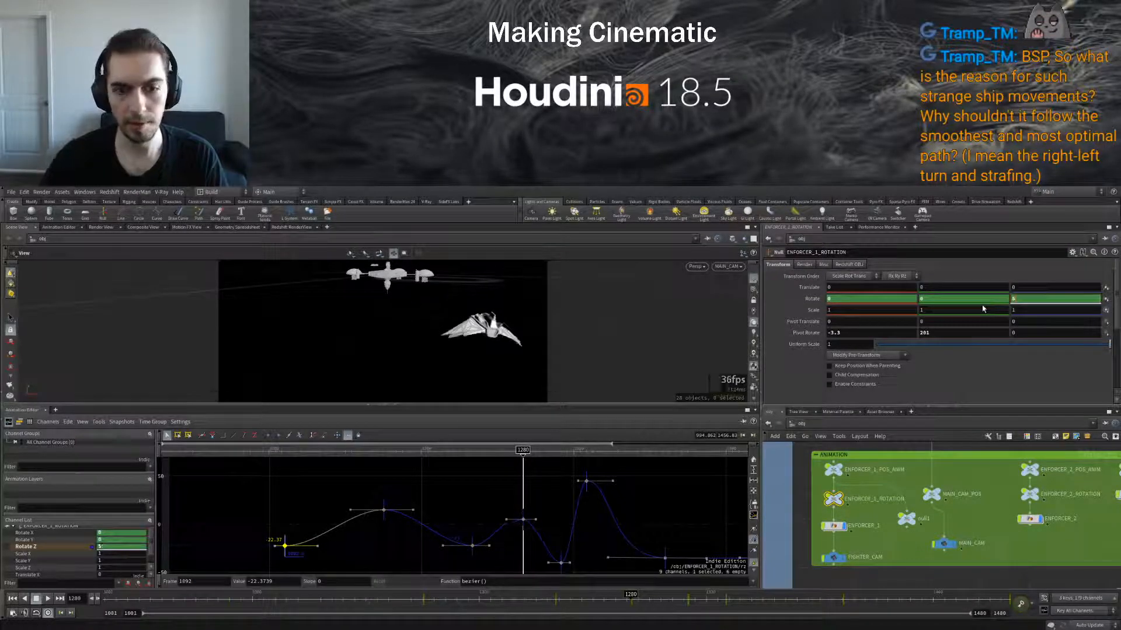
{"action": "key", "text": "Up"}
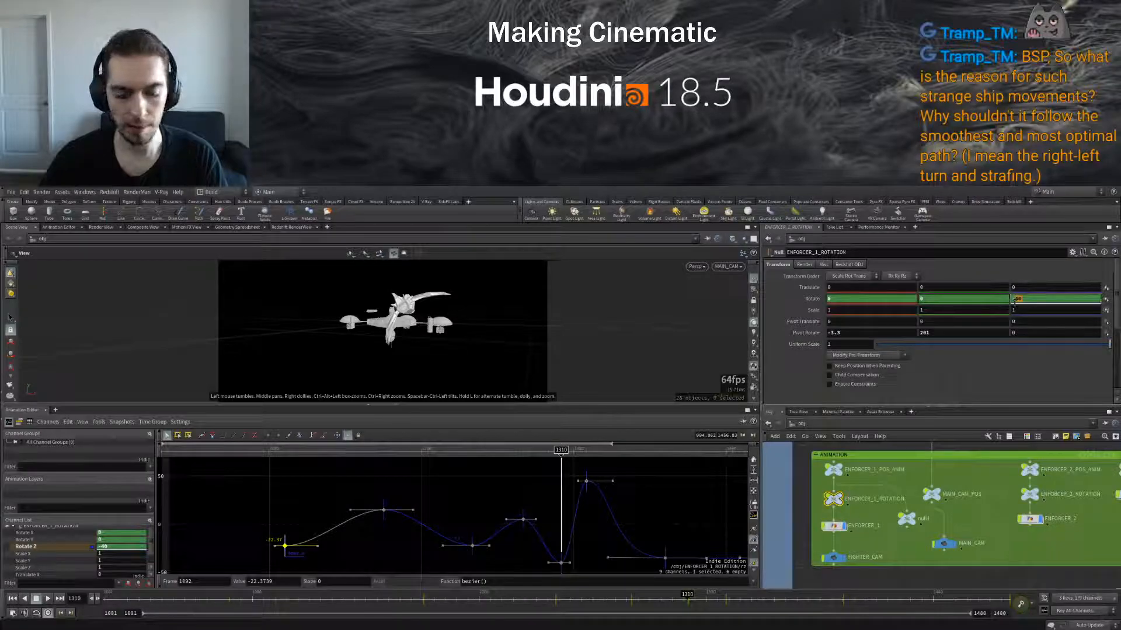
{"action": "key", "text": "Return"}
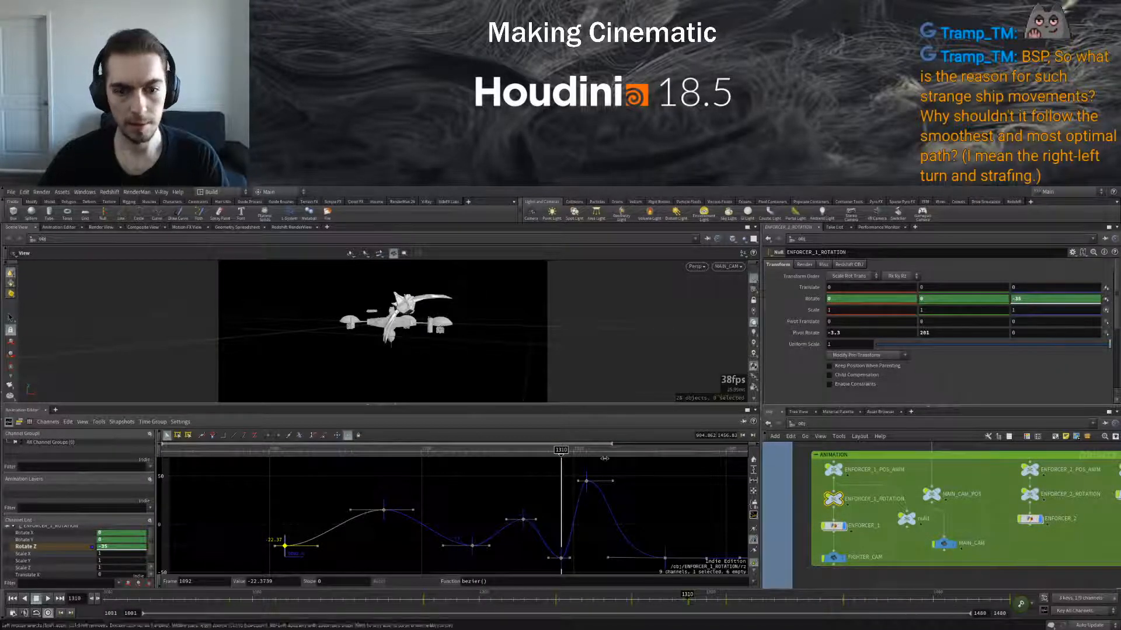
Set ENFORCER_1_ROTATION's Rotate Z to 35 at frame 1330 and lower the Rotate Z key at frame 1392
{"action": "left_click_drag", "start_coordinate": [574, 459], "coordinate": [585, 449]}
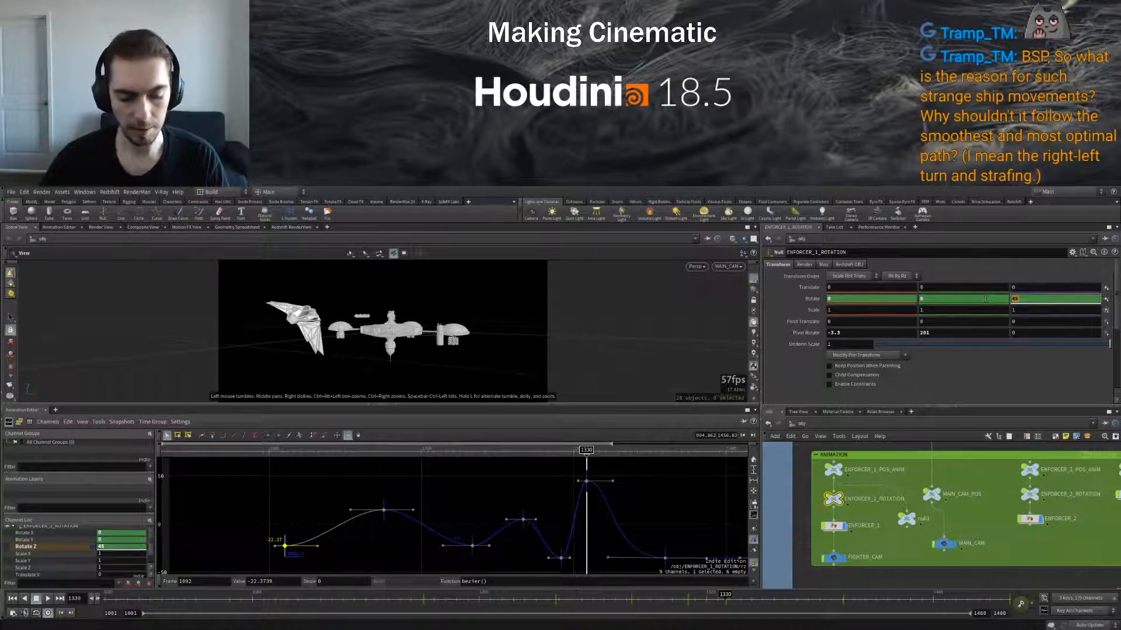
{"action": "type", "text": "35"}
{"action": "key", "text": "Return"}
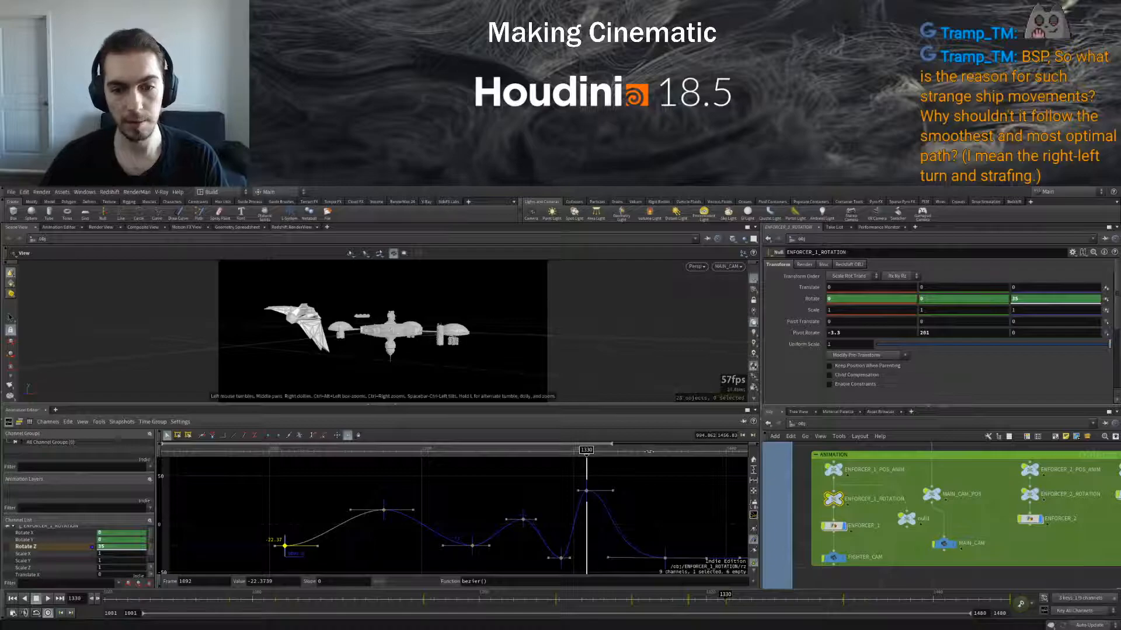
{"action": "left_click_drag", "start_coordinate": [586, 450], "coordinate": [664, 460]}
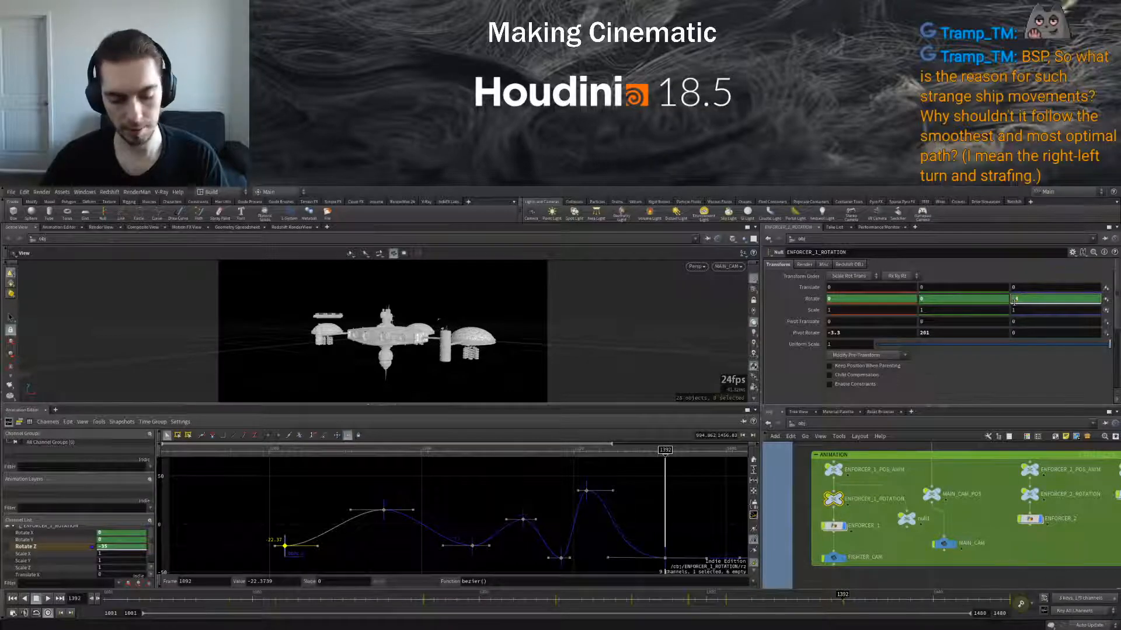
Play the shot from the first frame through MAIN_CAM in the maximized viewport
{"action": "left_click", "coordinate": [12, 598]}
{"action": "left_click", "coordinate": [48, 599]}
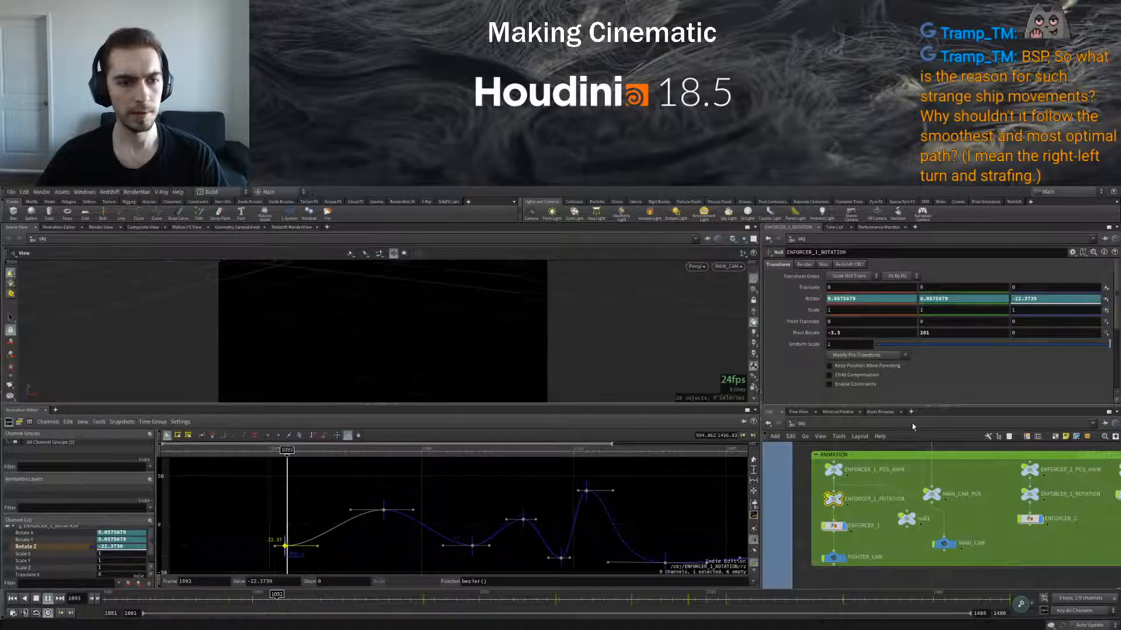
{"action": "key", "text": "ctrl+b"}
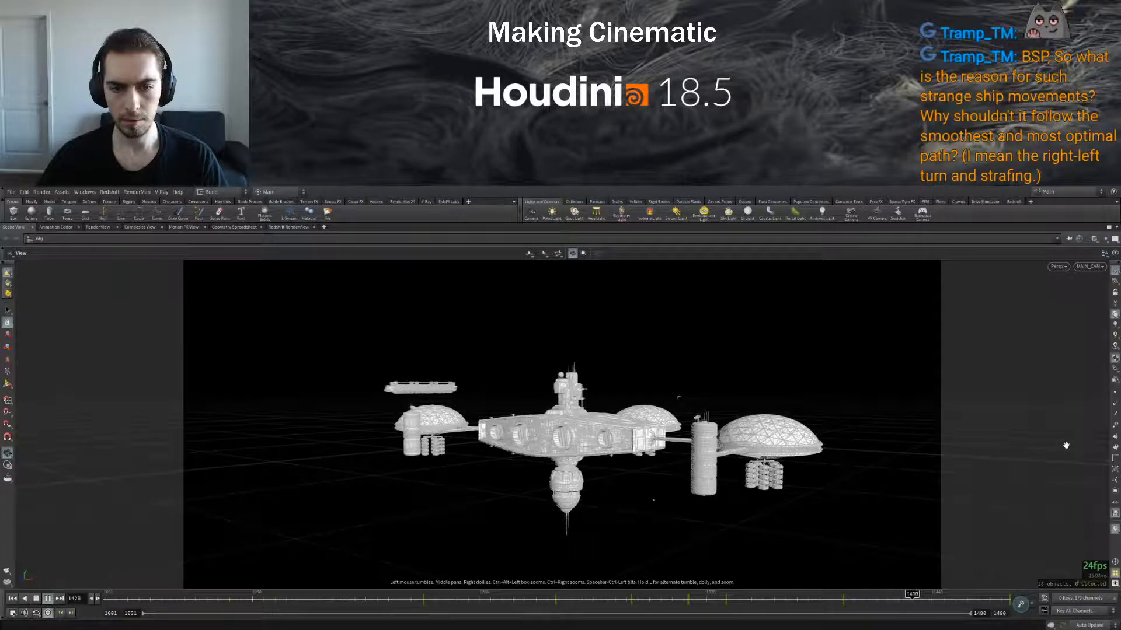
{"action": "left_click", "coordinate": [36, 599]}
Scrub between about frames 1270 and 1400 to examine the fighter's banking as it approaches the station
{"action": "left_click_drag", "start_coordinate": [753, 598], "coordinate": [789, 596]}
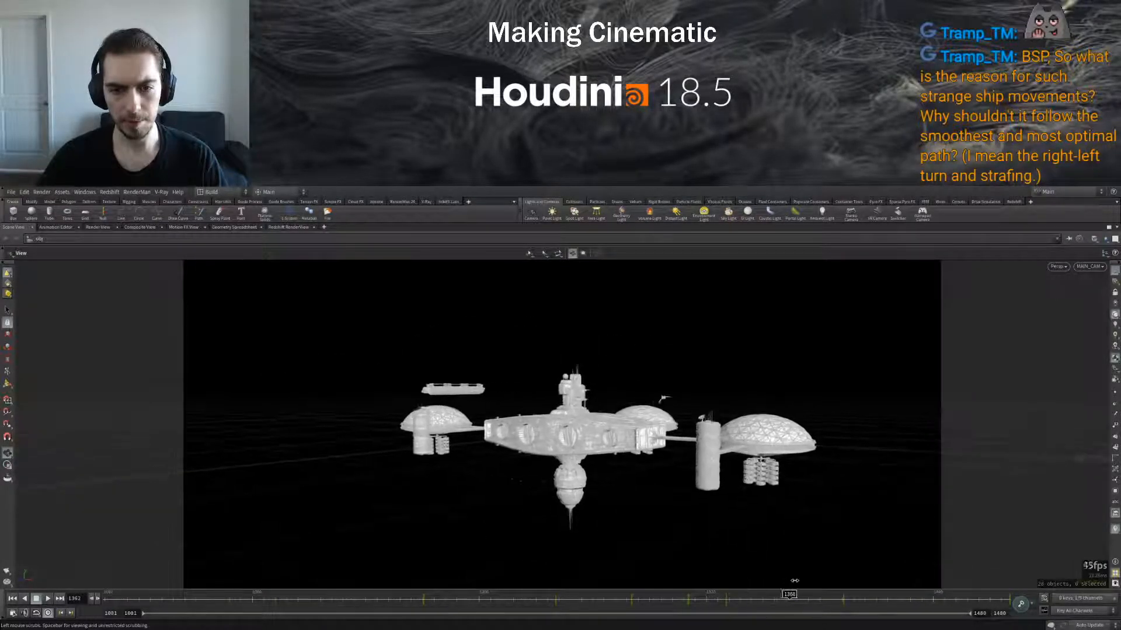
{"action": "left_click_drag", "start_coordinate": [943, 575], "coordinate": [764, 567]}
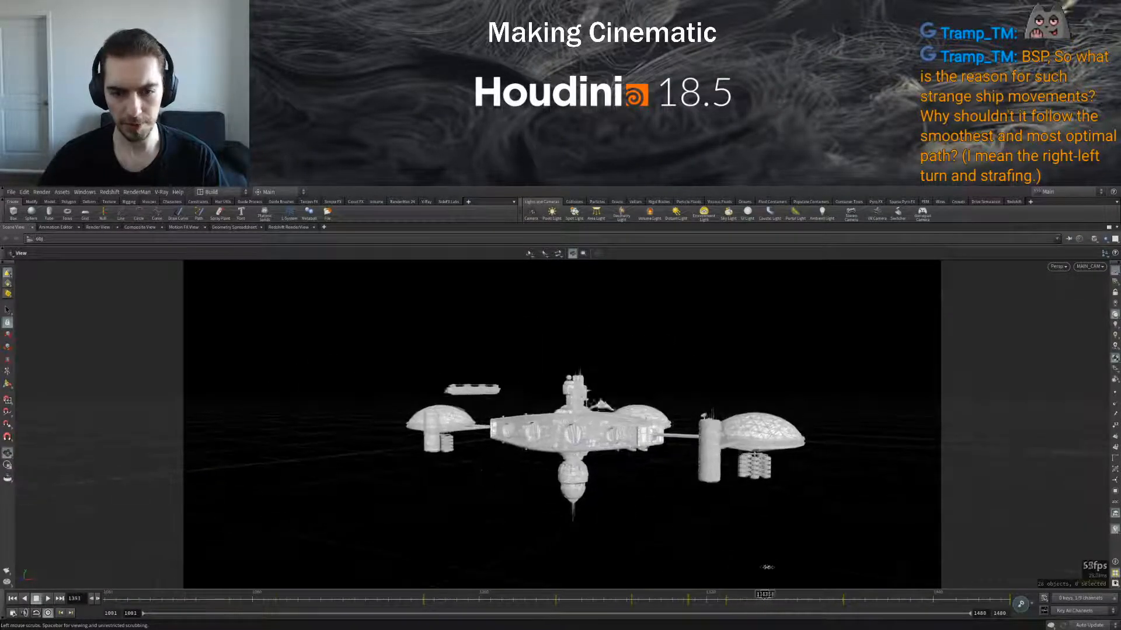
{"action": "left_click_drag", "start_coordinate": [850, 571], "coordinate": [873, 575]}
{"action": "mouse_move", "coordinate": [795, 571]}
{"action": "left_mouse_down"}
{"action": "mouse_move", "coordinate": [563, 566]}
{"action": "mouse_move", "coordinate": [681, 543]}
{"action": "mouse_move", "coordinate": [782, 545]}
{"action": "left_mouse_up"}
{"action": "left_click_drag", "start_coordinate": [857, 546], "coordinate": [785, 527]}
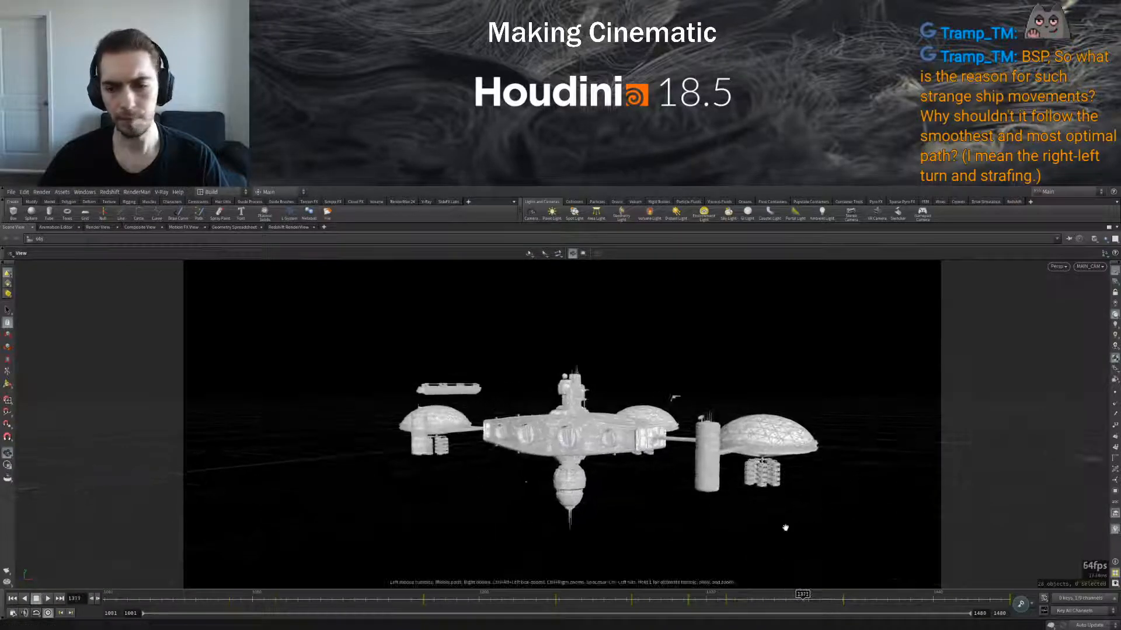
{"action": "left_click_drag", "start_coordinate": [803, 595], "coordinate": [629, 570]}
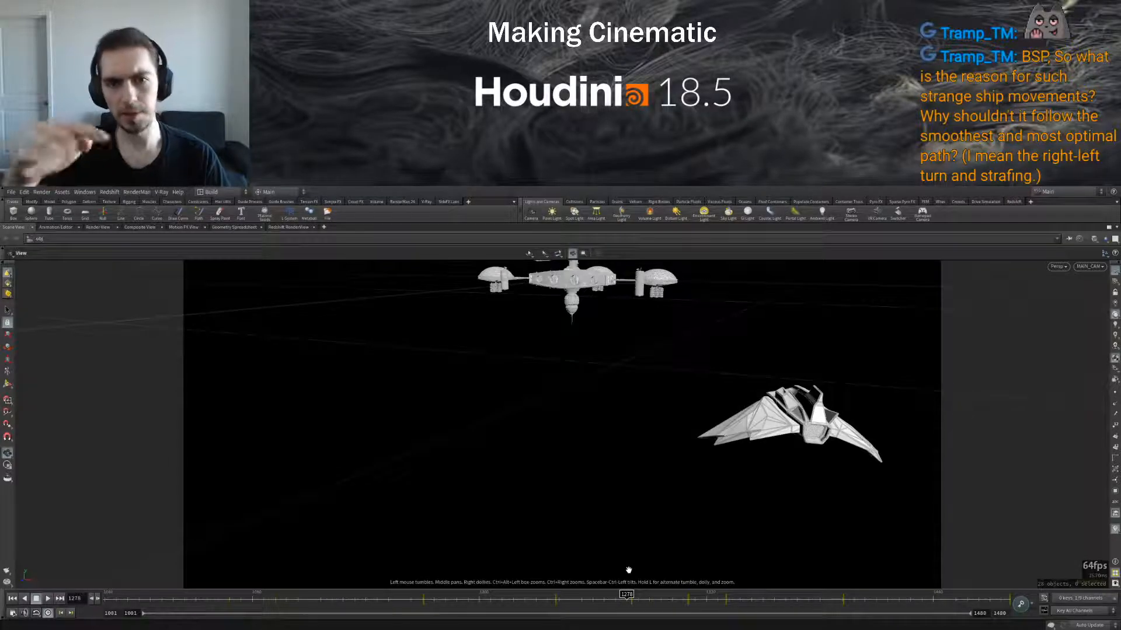
{"action": "left_click_drag", "start_coordinate": [627, 594], "coordinate": [856, 593]}
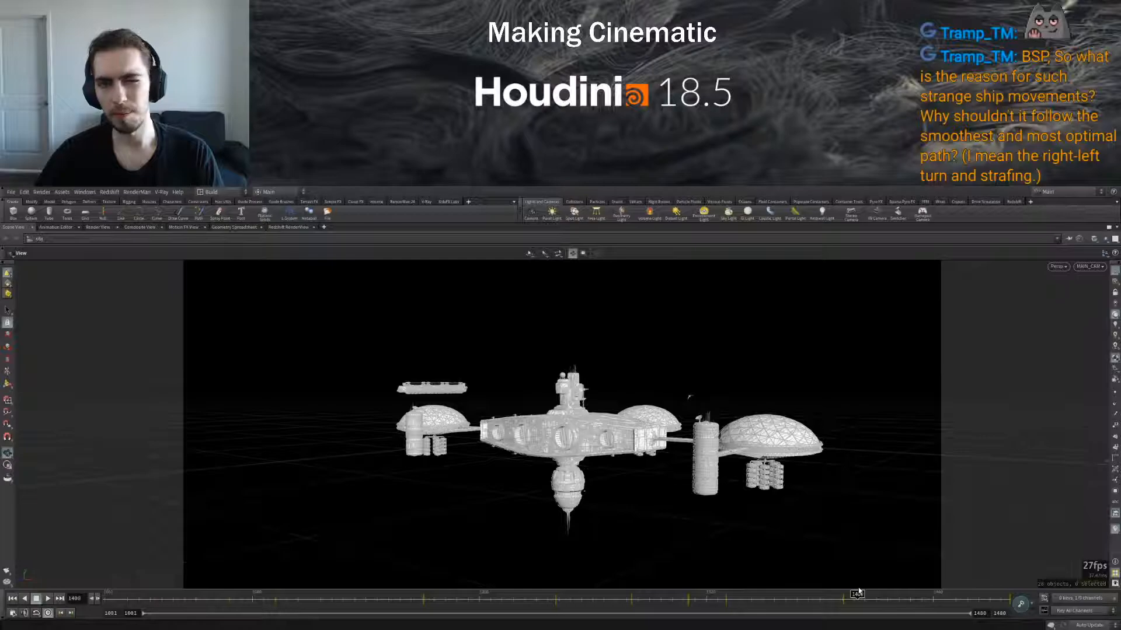
Render frame 1300 in the Redshift RenderView and return to the scene view with the full pane layout
{"action": "left_click_drag", "start_coordinate": [108, 594], "coordinate": [668, 574]}
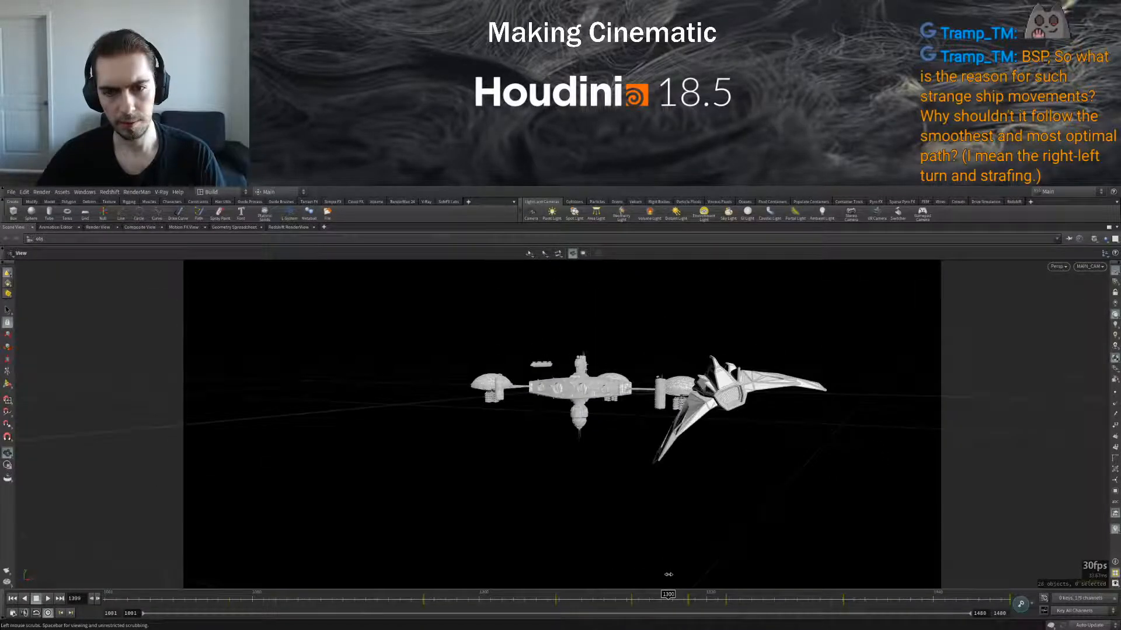
{"action": "left_click", "coordinate": [289, 228]}
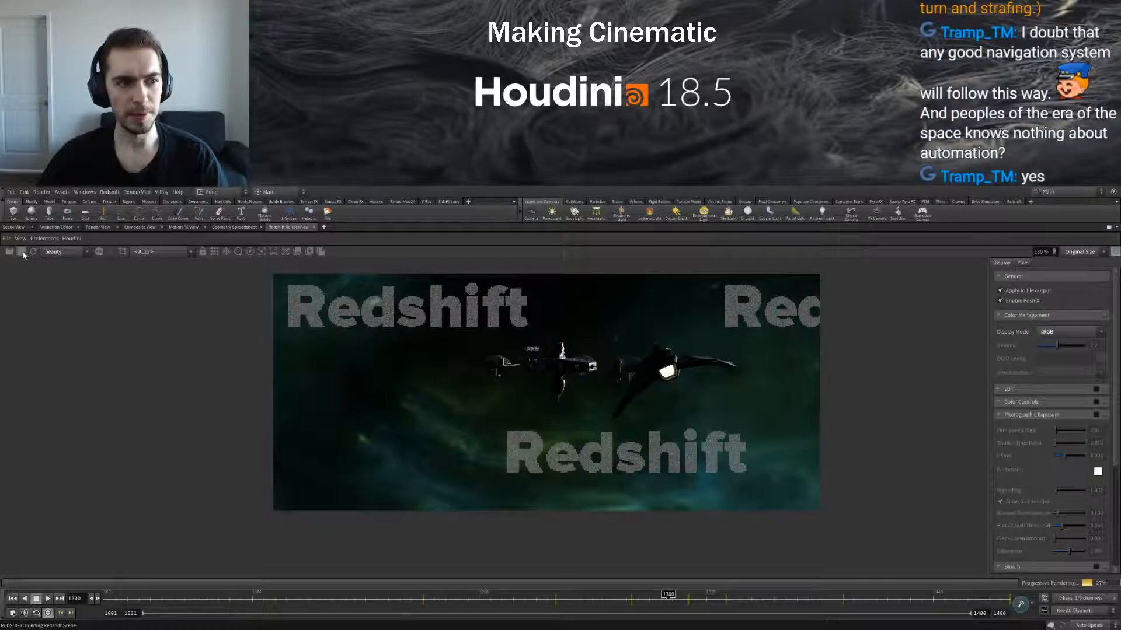
{"action": "left_click", "coordinate": [14, 227]}
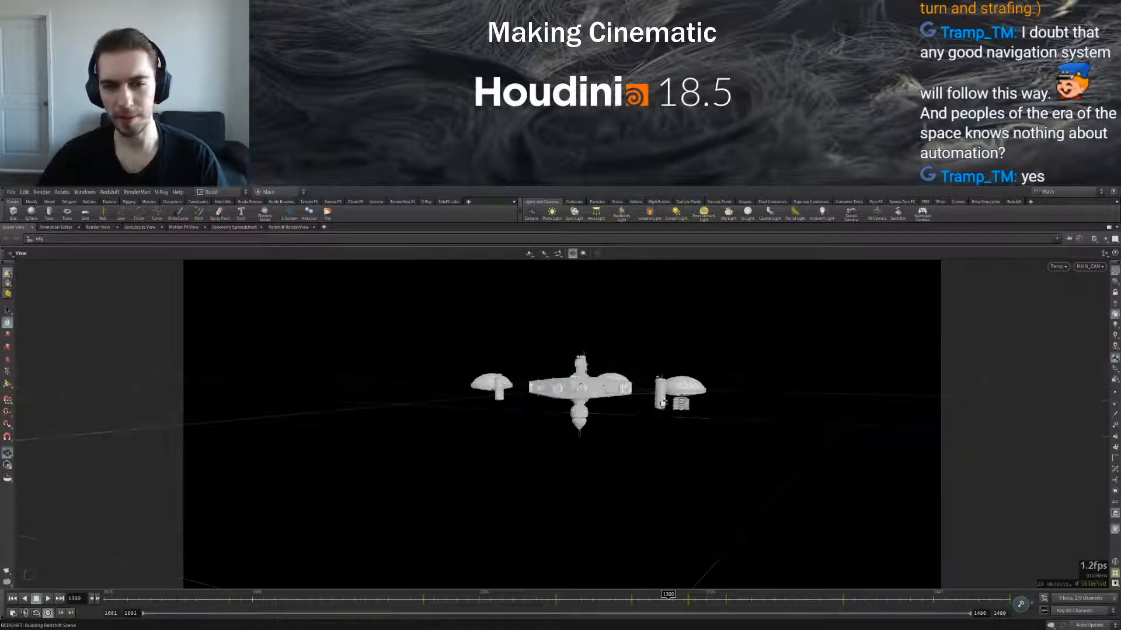
{"action": "key", "text": "ctrl+b"}
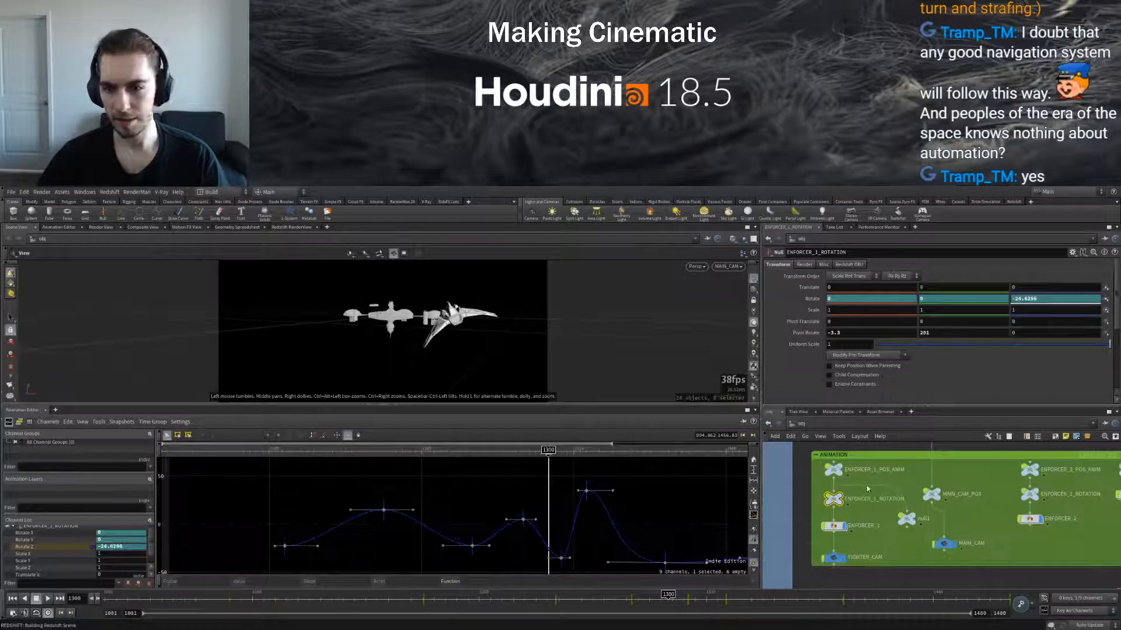
Frame ENFORCER_1 in a free perspective view and look down on its surroundings with the Move handle marking its position
{"action": "left_click", "coordinate": [833, 527]}
{"action": "key", "text": "f"}
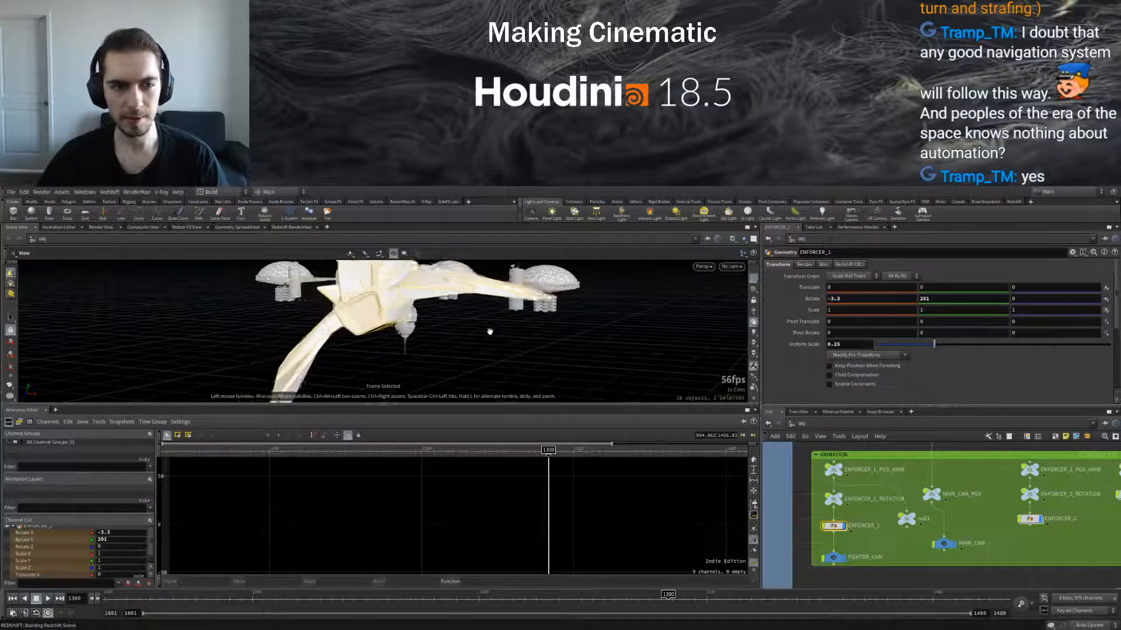
{"action": "left_click_drag", "start_coordinate": [490, 331], "coordinate": [421, 429]}
{"action": "scroll", "coordinate": [458, 320], "scroll_direction": "down", "scroll_amount": 2}
{"action": "key", "text": "h"}
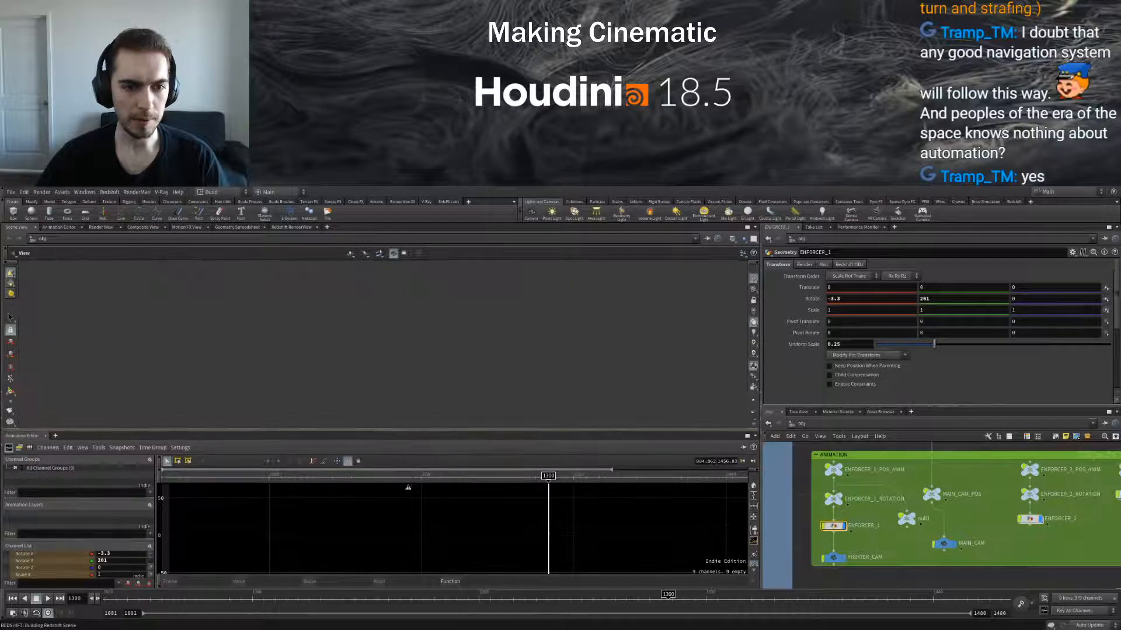
{"action": "mouse_move", "coordinate": [441, 358]}
{"action": "left_mouse_down"}
{"action": "mouse_move", "coordinate": [436, 385]}
{"action": "mouse_move", "coordinate": [438, 333]}
{"action": "mouse_move", "coordinate": [368, 335]}
{"action": "mouse_move", "coordinate": [434, 366]}
{"action": "left_mouse_up"}
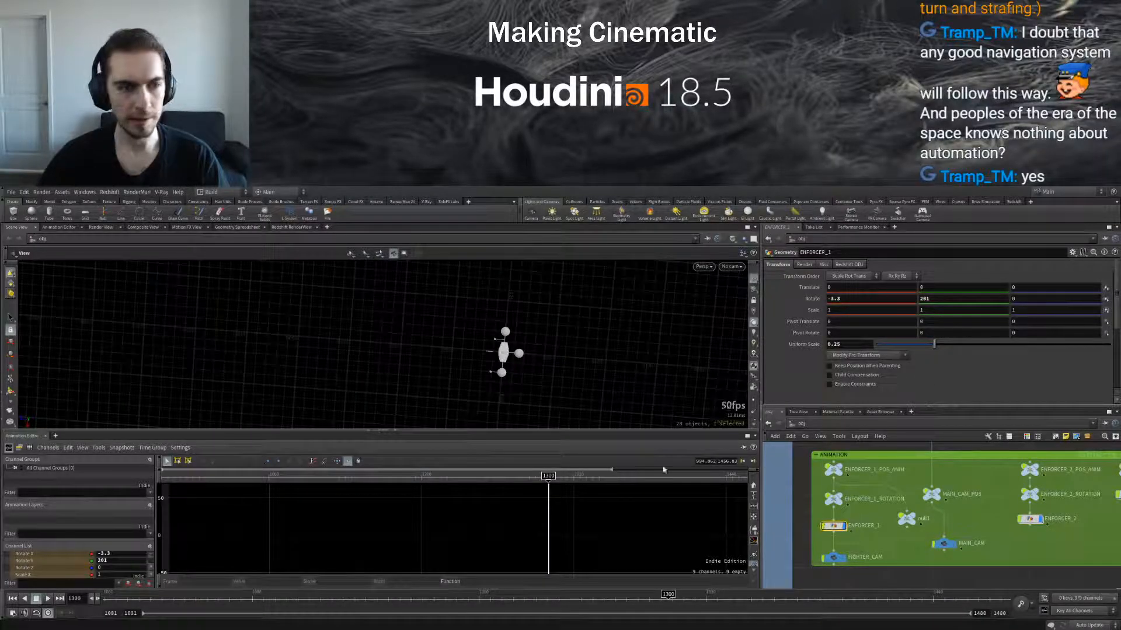
{"action": "key", "text": "t"}
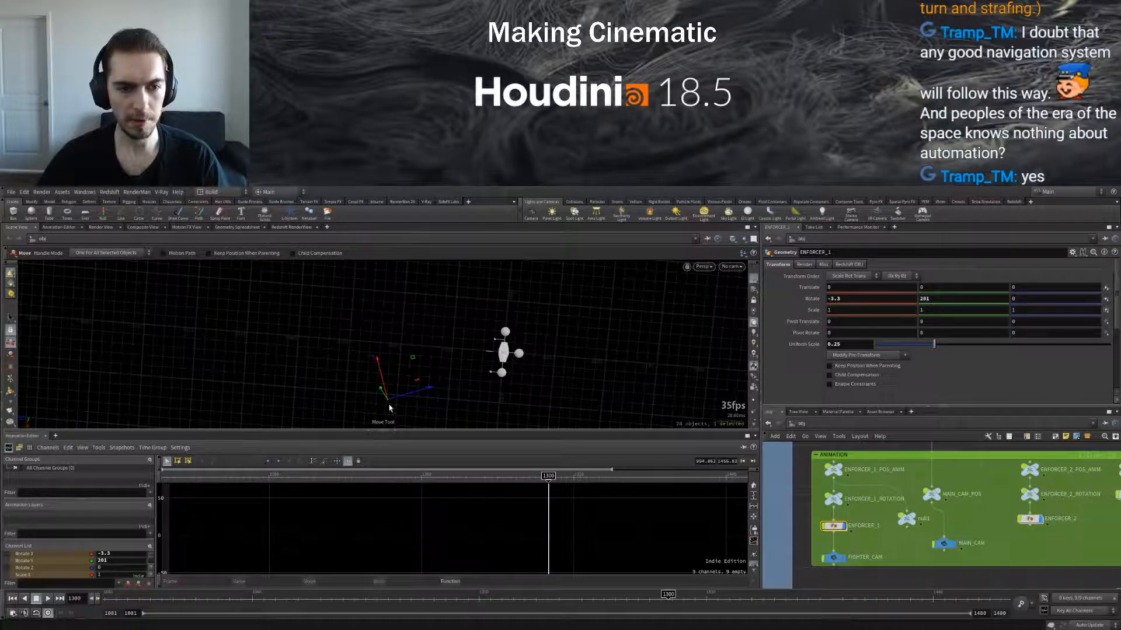
{"action": "left_click", "coordinate": [107, 601]}
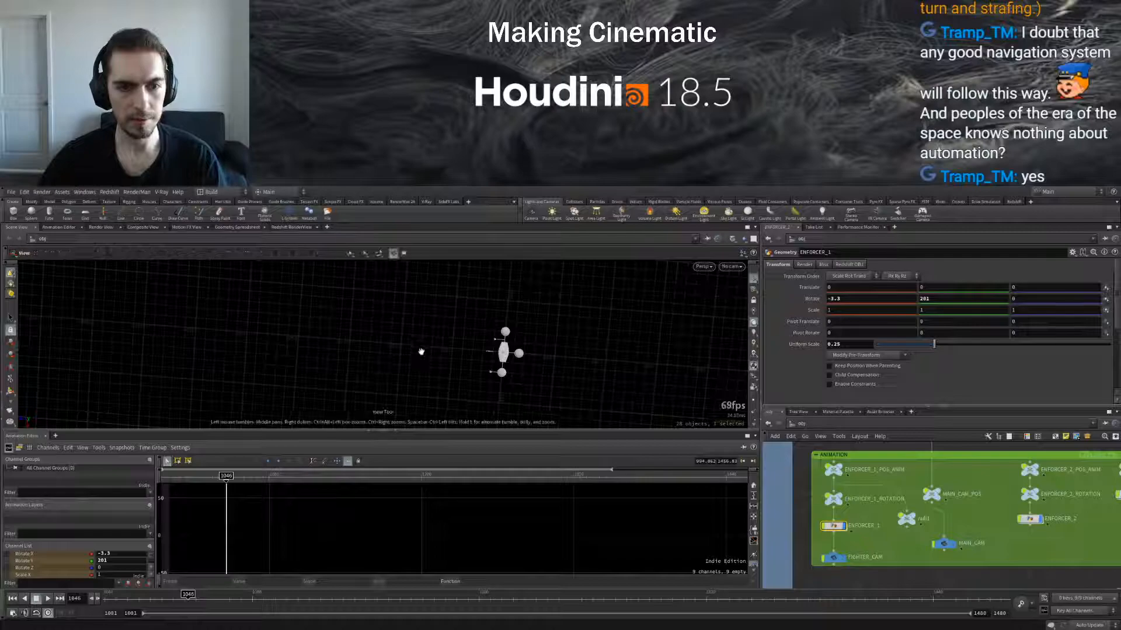
{"action": "right_click_drag", "start_coordinate": [422, 353], "coordinate": [423, 360], "text": "alt"}
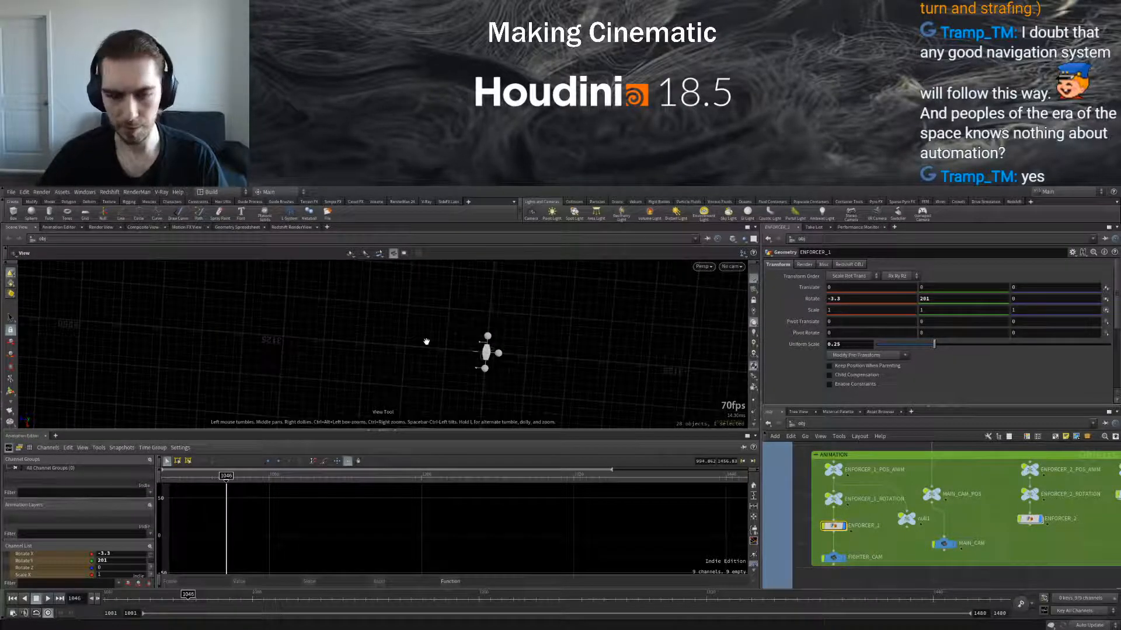
Examine ENFORCER_1's flight path in a maximized top view by showing its handle and scrubbing through the animation
{"action": "key", "text": "space+2"}
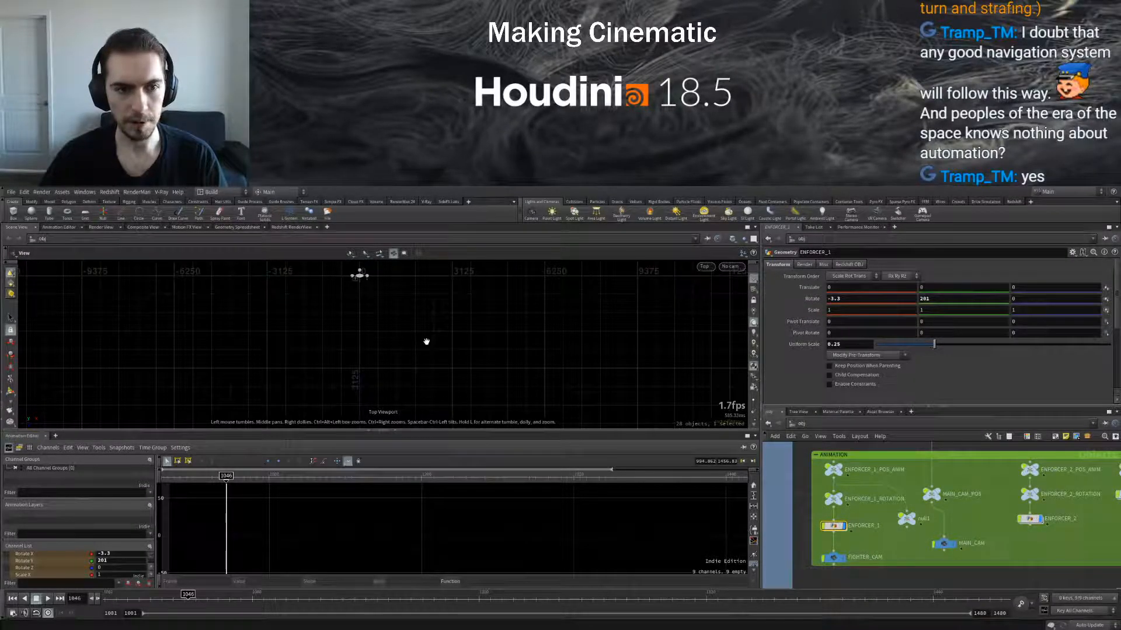
{"action": "key", "text": "ctrl+b"}
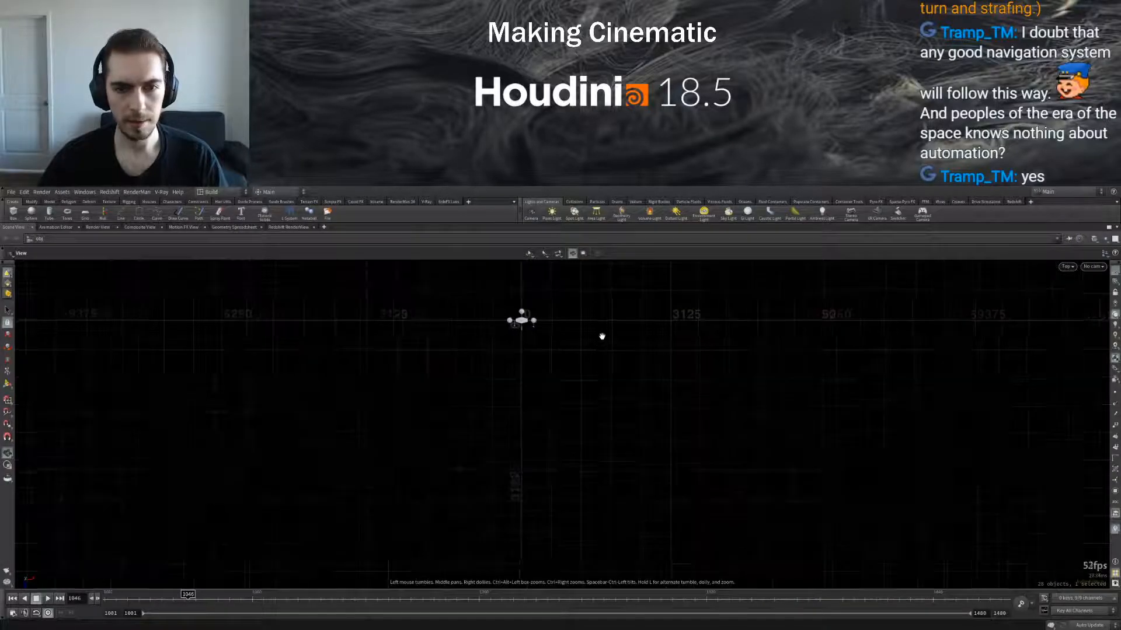
{"action": "middle_click_drag", "start_coordinate": [642, 396], "coordinate": [577, 359]}
{"action": "left_click", "coordinate": [8, 384]}
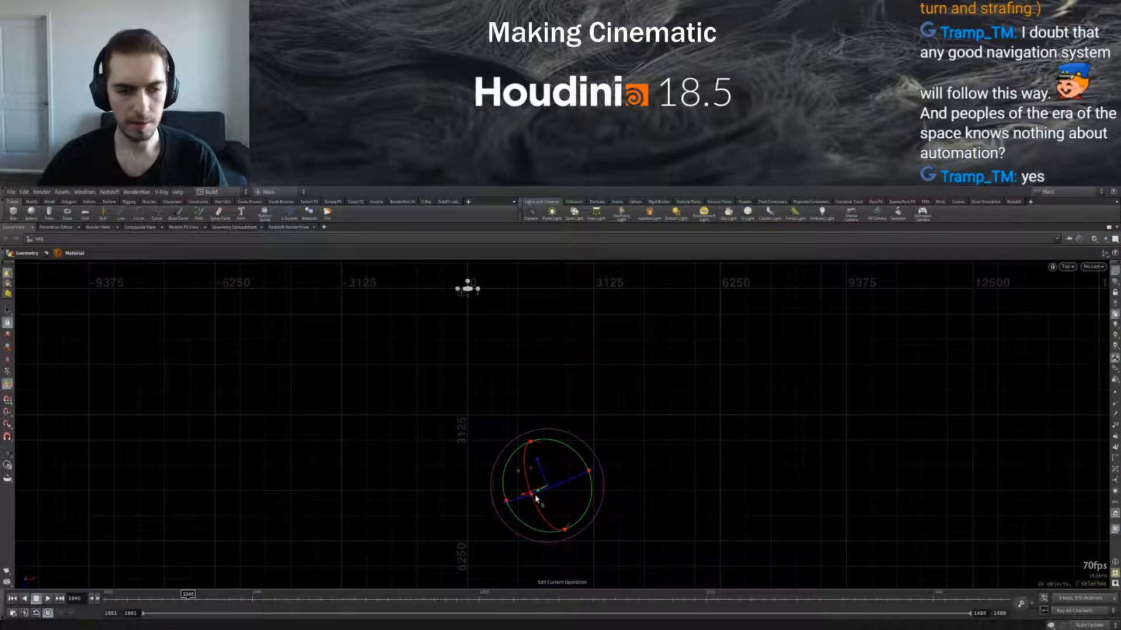
{"action": "left_click_drag", "start_coordinate": [196, 595], "coordinate": [511, 596]}
{"action": "left_click_drag", "start_coordinate": [412, 578], "coordinate": [320, 518]}
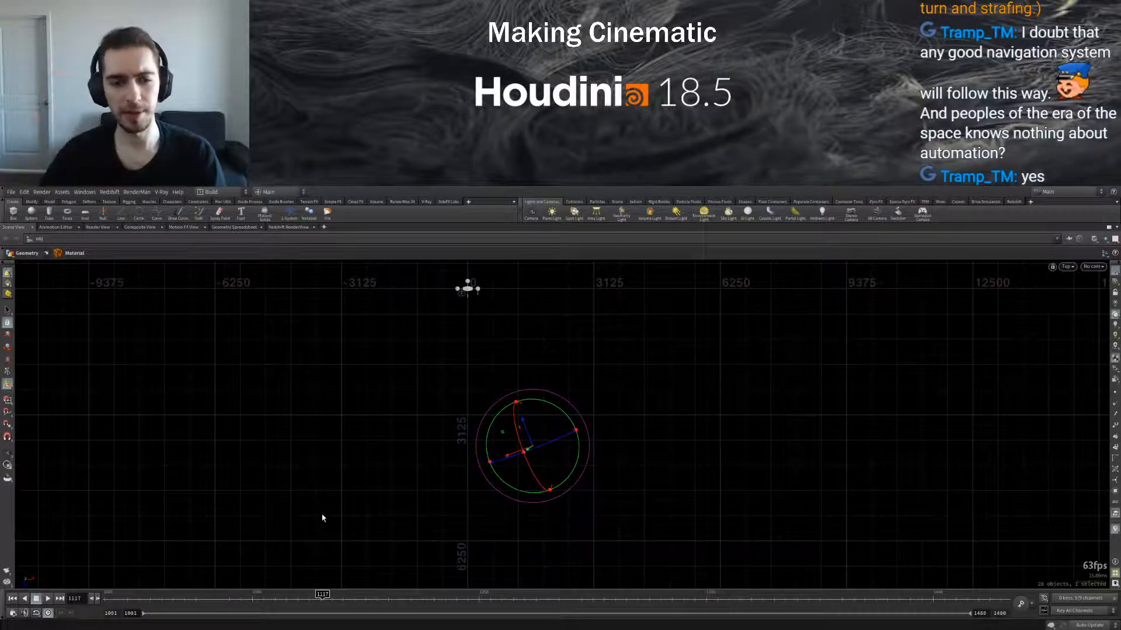
Return to the perspective view and pane layout, then scrub the shot through MAIN_CAM to frame 1323
{"action": "key", "text": "space+1"}
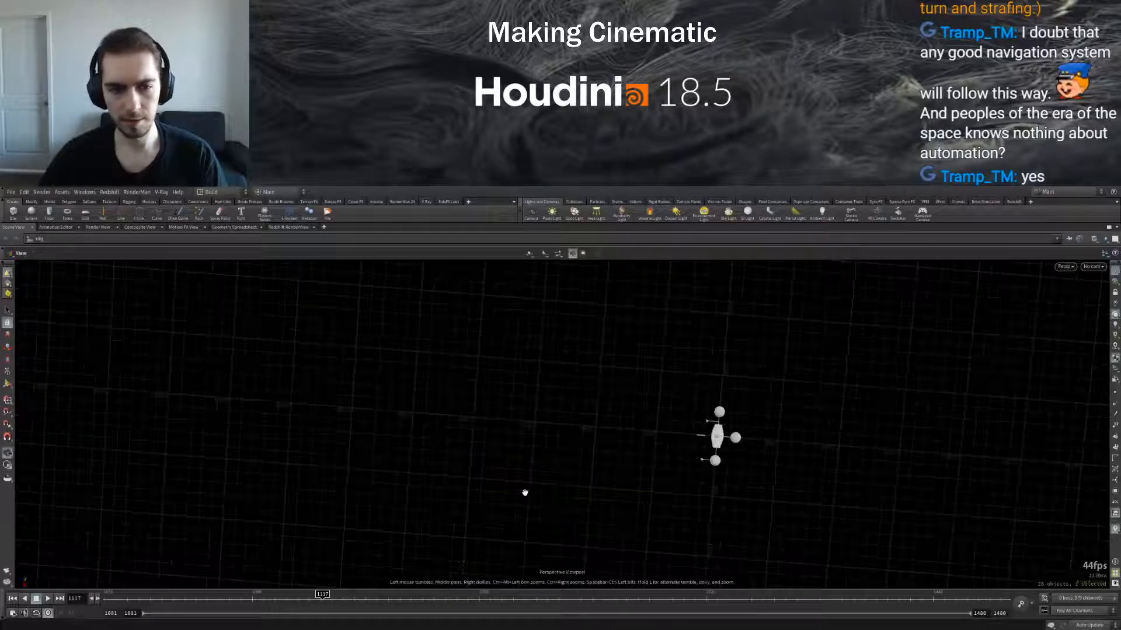
{"action": "key", "text": "ctrl+b"}
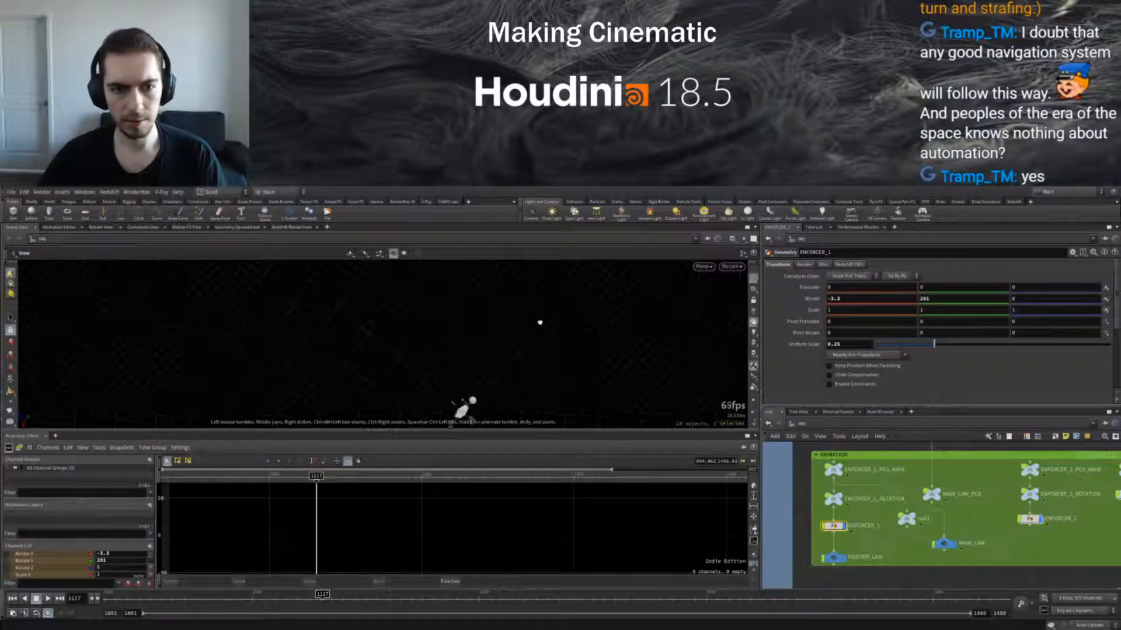
{"action": "left_click_drag", "start_coordinate": [422, 271], "coordinate": [328, 257]}
{"action": "left_click_drag", "start_coordinate": [392, 318], "coordinate": [467, 341]}
{"action": "left_click", "coordinate": [730, 326]}
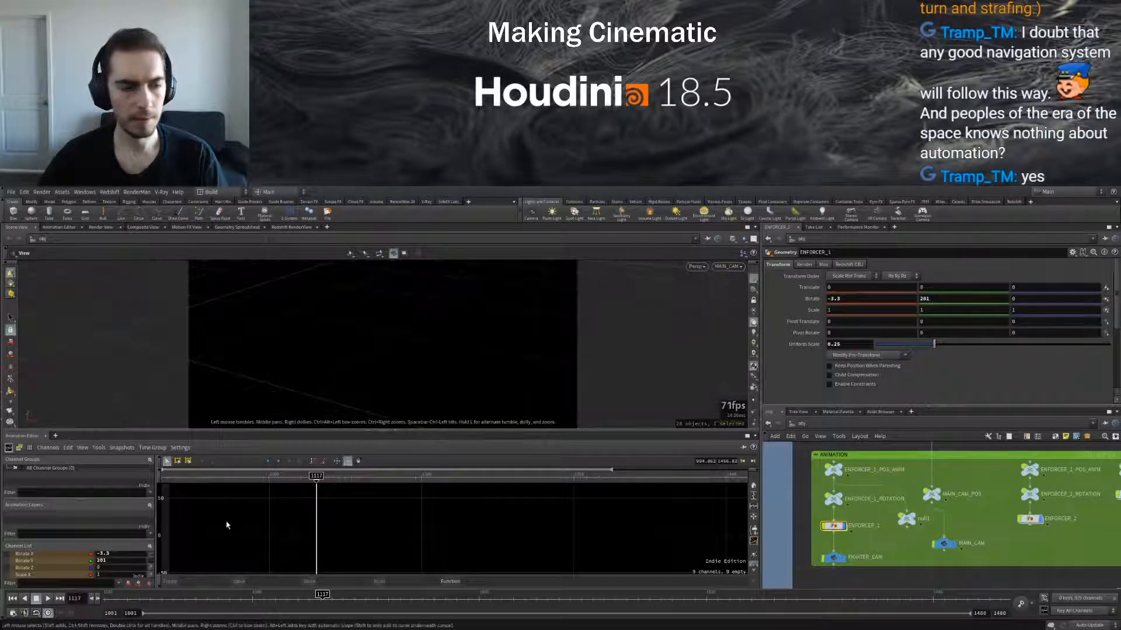
{"action": "left_click_drag", "start_coordinate": [226, 476], "coordinate": [577, 449]}
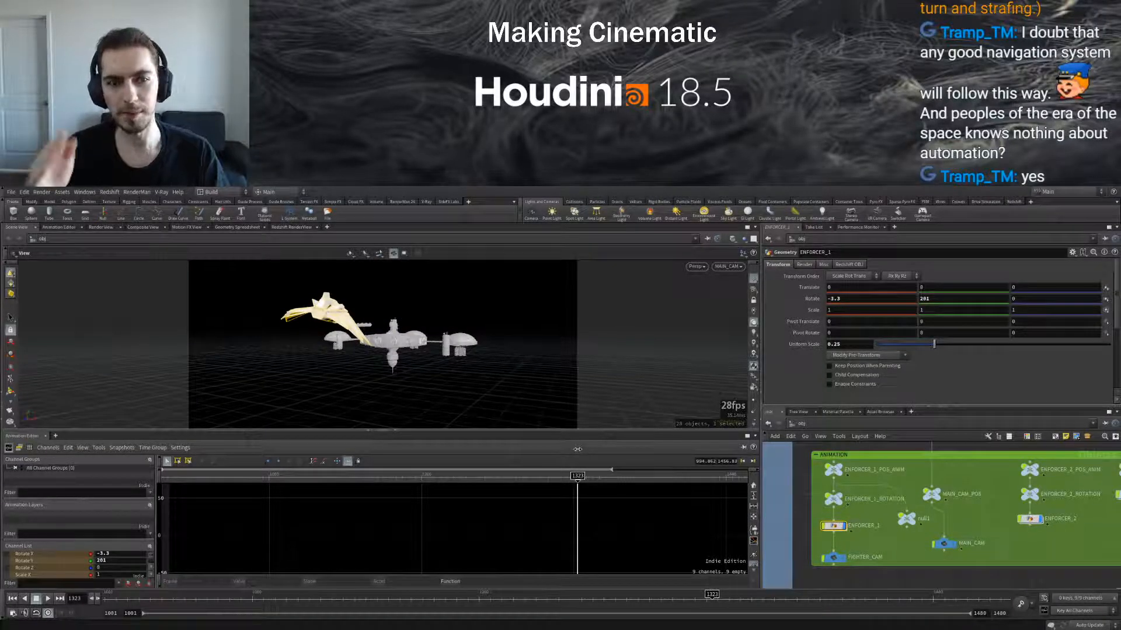
Look through FIGHTER_CAM and play the shot from near its beginning
{"action": "left_click", "coordinate": [738, 307]}
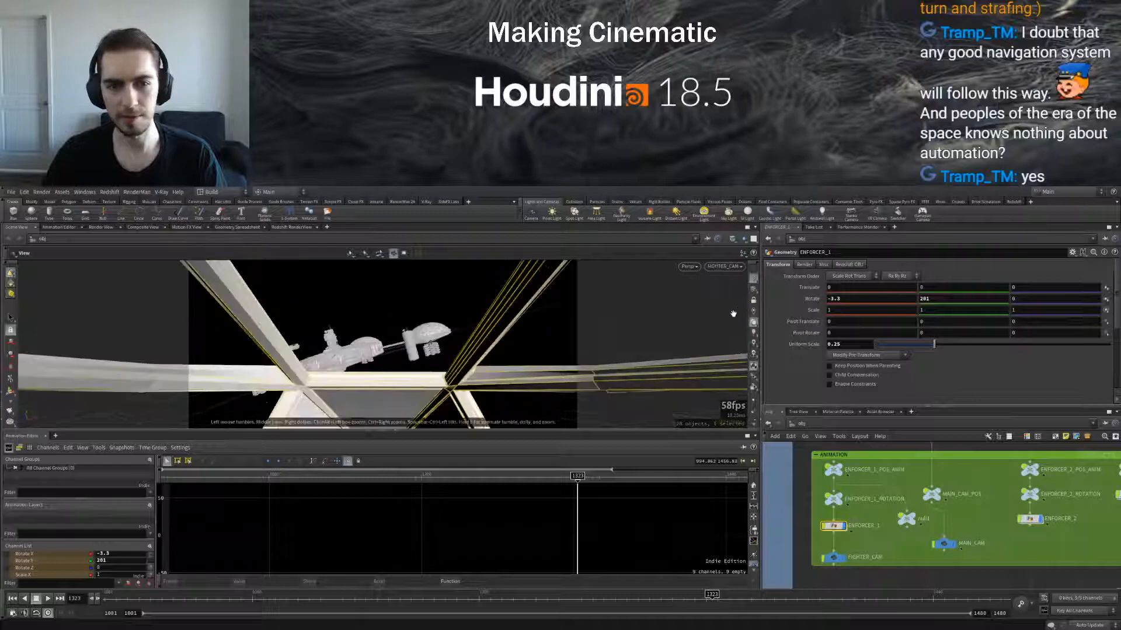
{"action": "left_click", "coordinate": [132, 600]}
{"action": "left_click", "coordinate": [47, 599]}
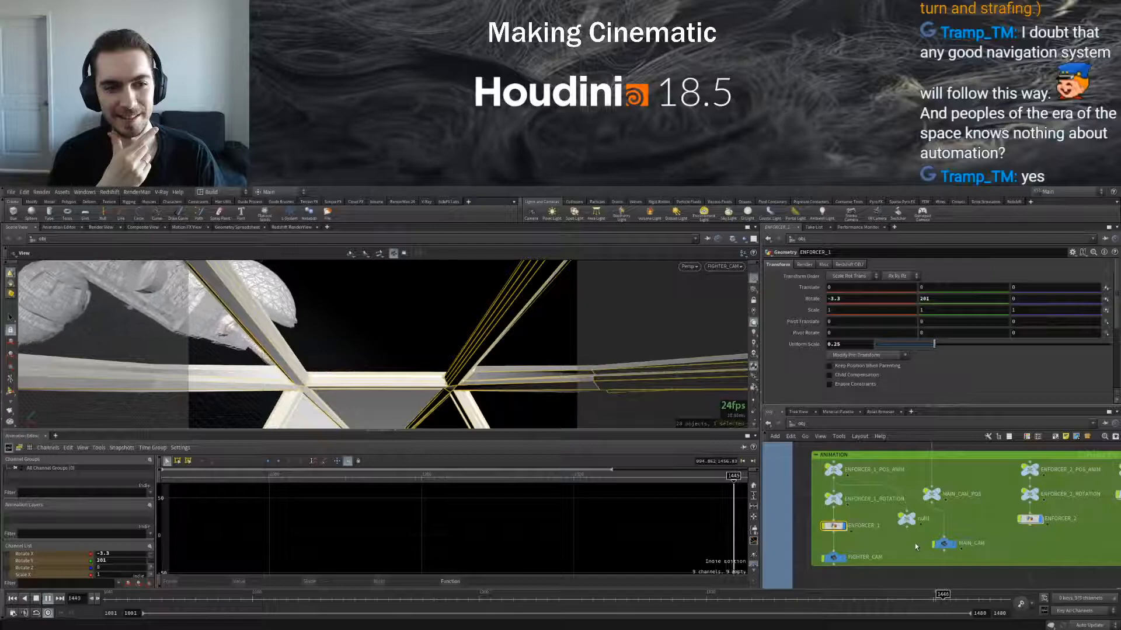
{"action": "left_click", "coordinate": [52, 599]}
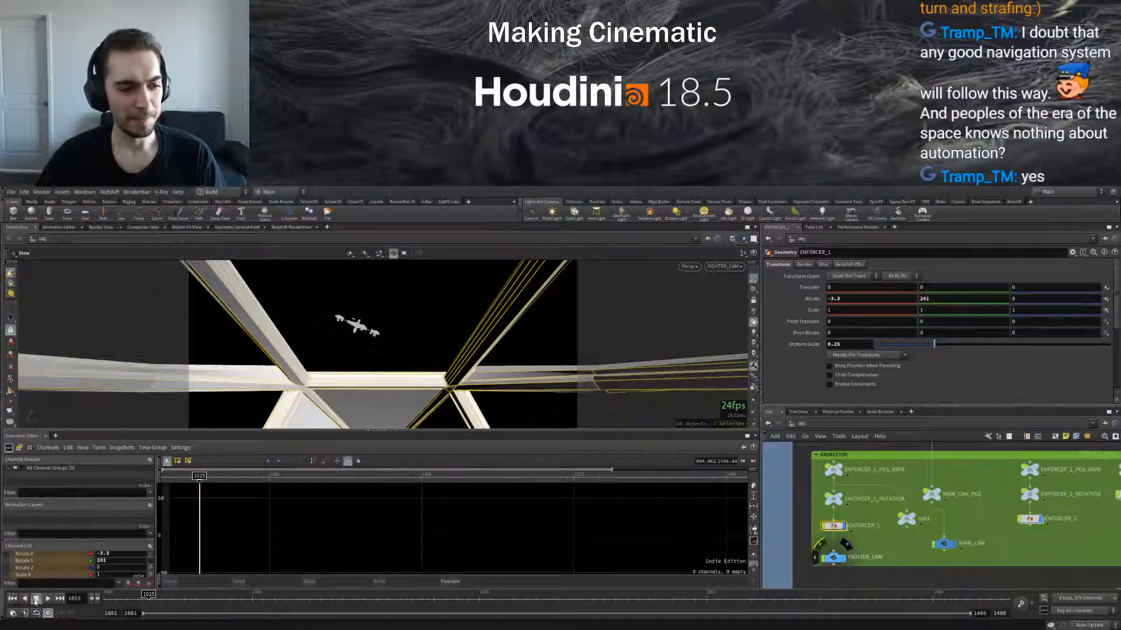
Switch back to MAIN_CAM, deselect ENFORCER_1 and scrub from frame 1041 through the fighter's approach to examine its motion
{"action": "left_click", "coordinate": [726, 329]}
{"action": "left_click_drag", "start_coordinate": [149, 596], "coordinate": [482, 597]}
{"action": "left_click", "coordinate": [821, 574]}
{"action": "left_click_drag", "start_coordinate": [245, 597], "coordinate": [179, 596]}
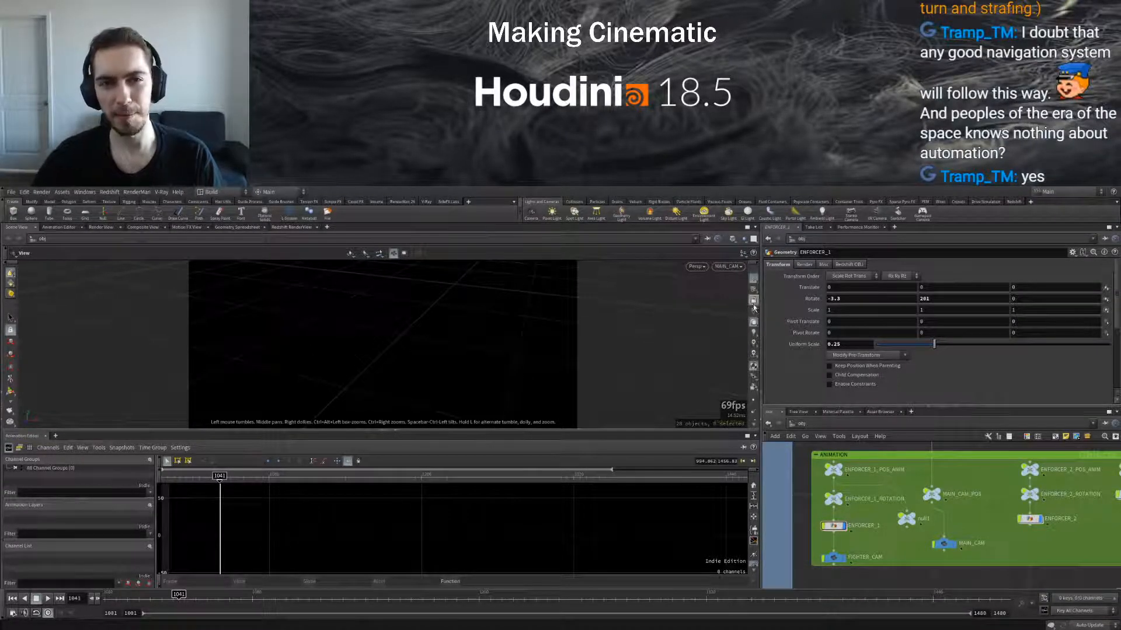
{"action": "left_click_drag", "start_coordinate": [178, 596], "coordinate": [493, 548]}
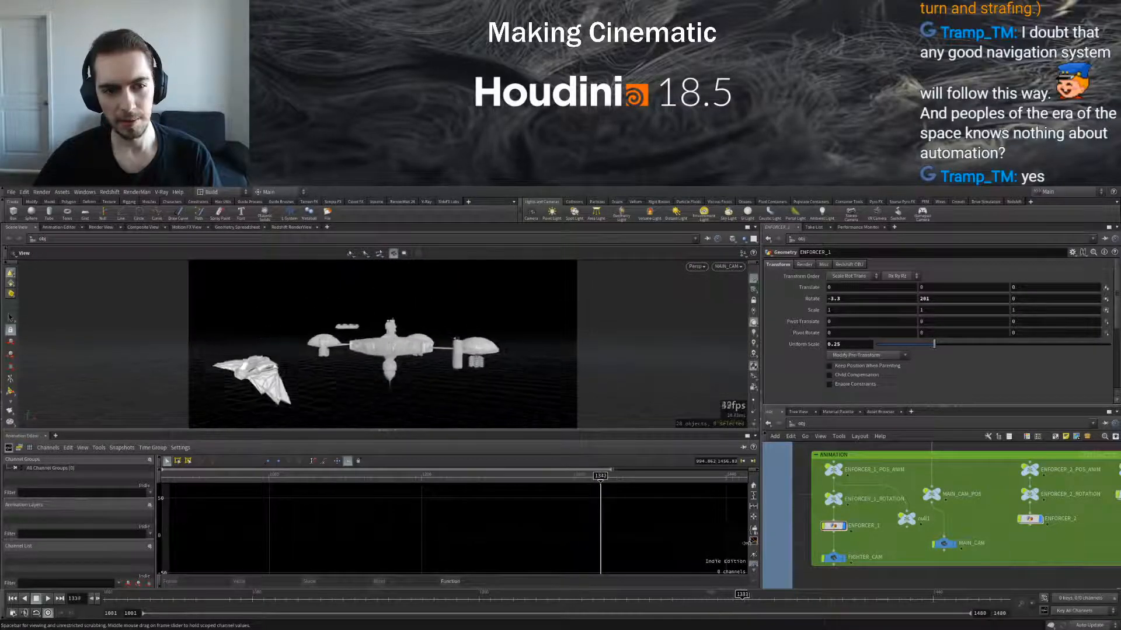
{"action": "left_click_drag", "start_coordinate": [742, 545], "coordinate": [710, 545]}
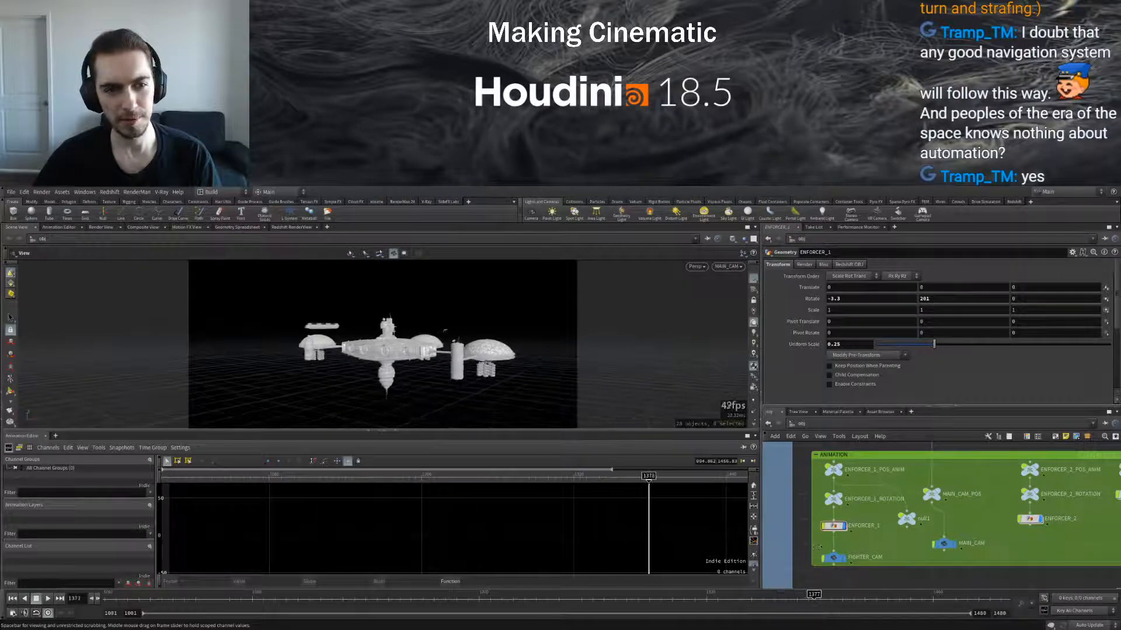
{"action": "left_click_drag", "start_coordinate": [833, 546], "coordinate": [697, 529]}
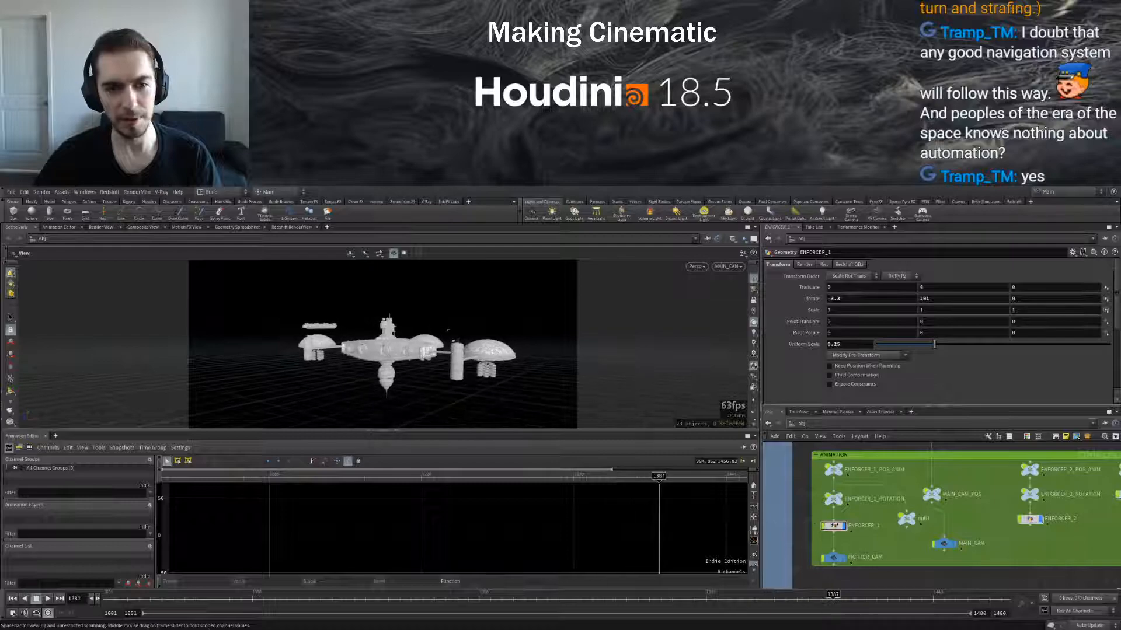
Scrub the shot repeatedly through MAIN_CAM from its beginning to around frame 1413 to examine the fighter's approach to the station
{"action": "mouse_move", "coordinate": [751, 594]}
{"action": "left_mouse_down"}
{"action": "mouse_move", "coordinate": [729, 594]}
{"action": "mouse_move", "coordinate": [768, 595]}
{"action": "left_mouse_up"}
{"action": "left_click_drag", "start_coordinate": [806, 524], "coordinate": [775, 532]}
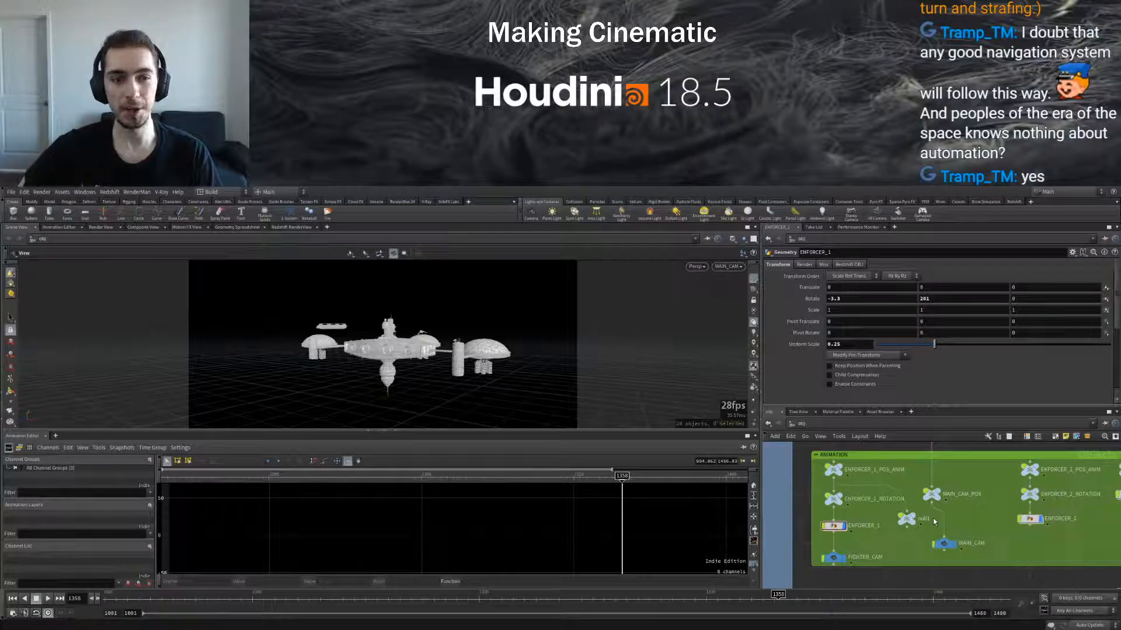
{"action": "left_click", "coordinate": [141, 596]}
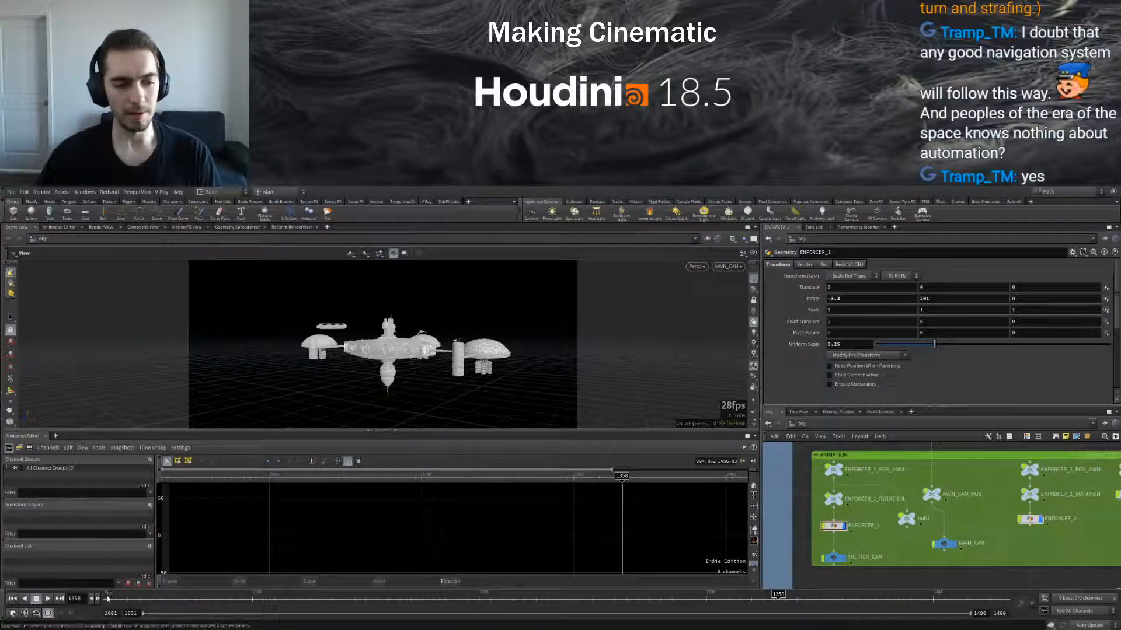
{"action": "left_click_drag", "start_coordinate": [140, 596], "coordinate": [774, 594]}
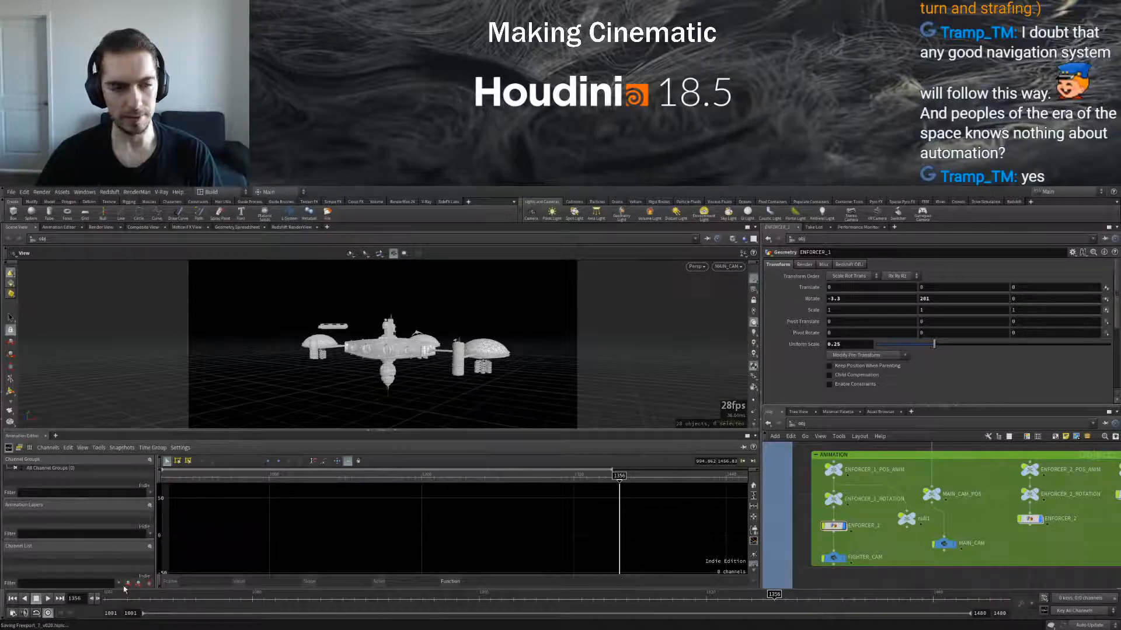
{"action": "left_click_drag", "start_coordinate": [117, 596], "coordinate": [801, 578]}
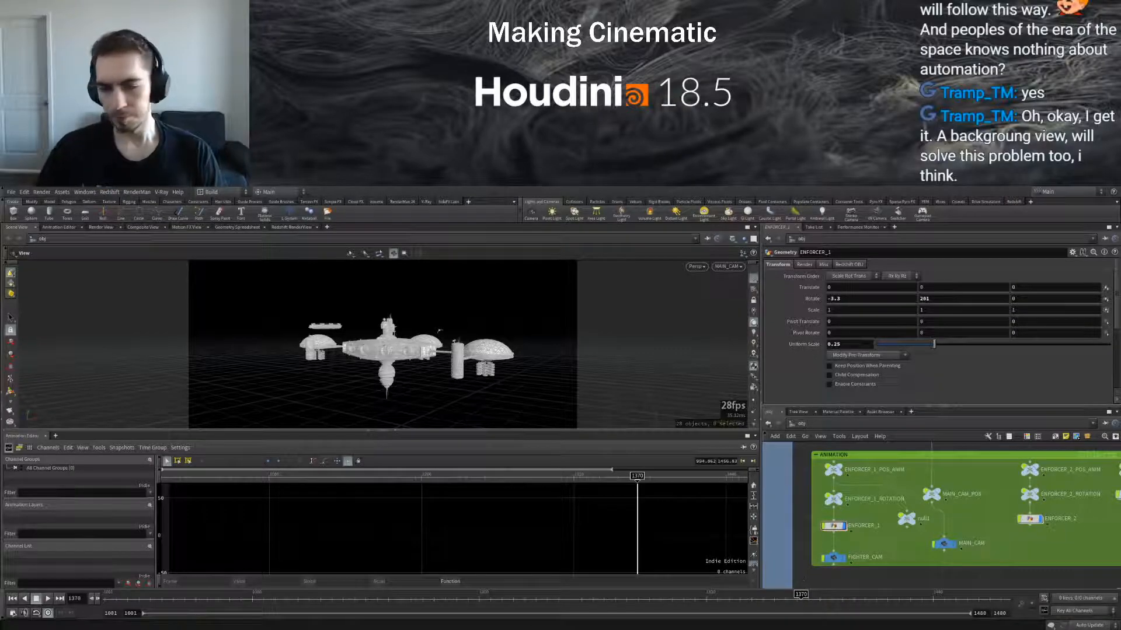
{"action": "left_click_drag", "start_coordinate": [117, 600], "coordinate": [759, 548]}
{"action": "left_click_drag", "start_coordinate": [625, 546], "coordinate": [732, 546]}
{"action": "left_click_drag", "start_coordinate": [941, 549], "coordinate": [856, 550]}
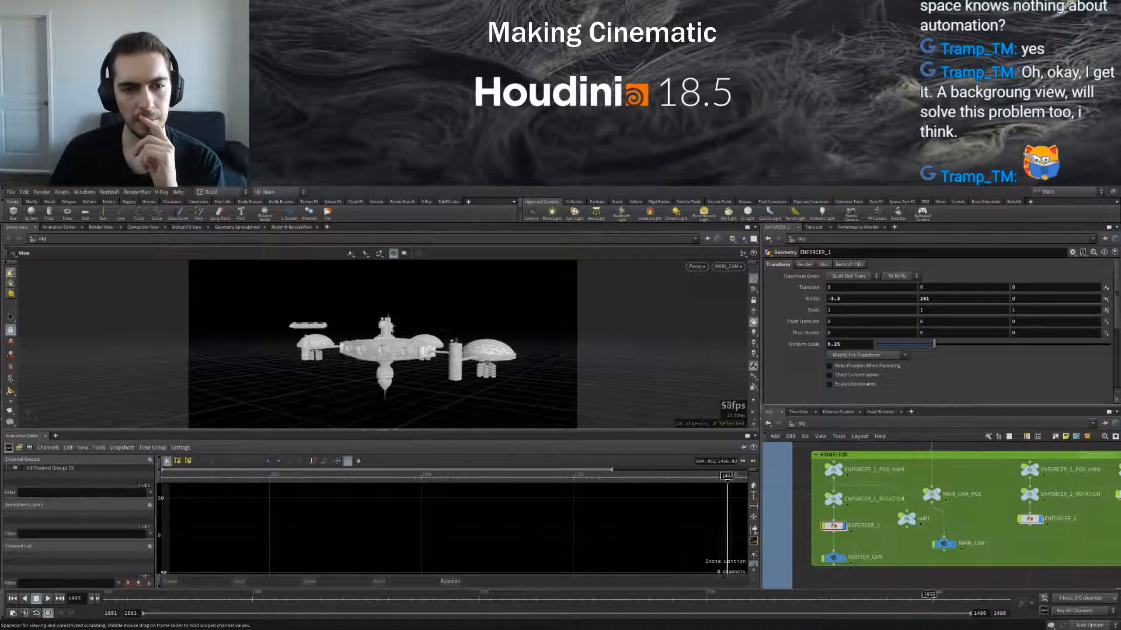
{"action": "left_click_drag", "start_coordinate": [984, 566], "coordinate": [881, 562]}
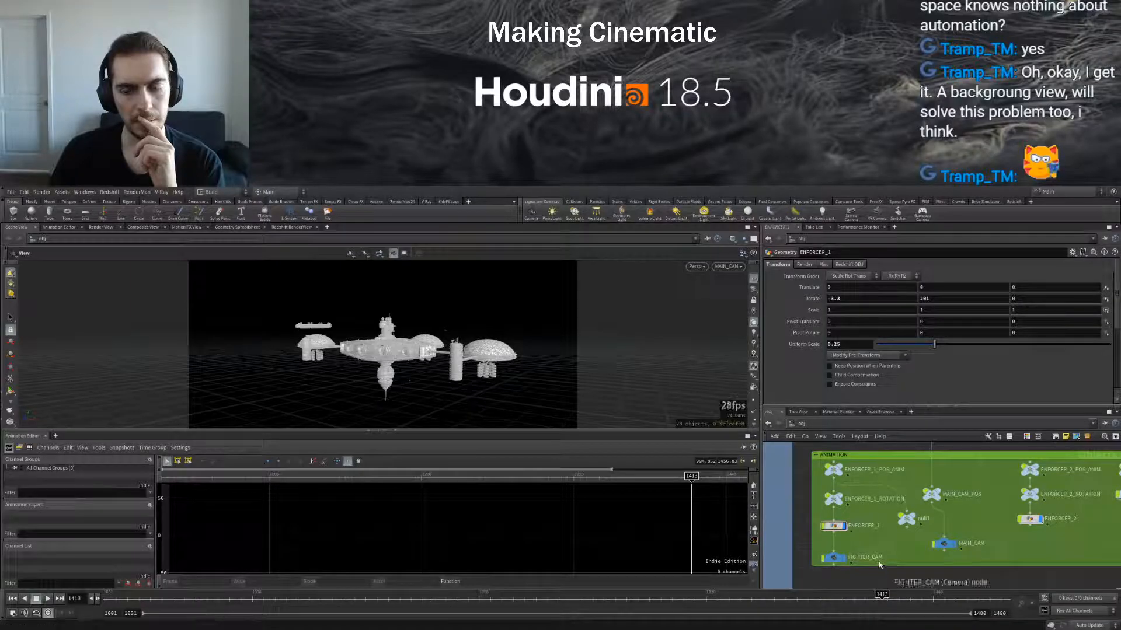
Duplicate ENFORCER_1_POS_ANIM, place the copy beside CAM_VECTOR, and scrub the shot to frame 1323
{"action": "middle_click_drag", "start_coordinate": [991, 474], "coordinate": [987, 514]}
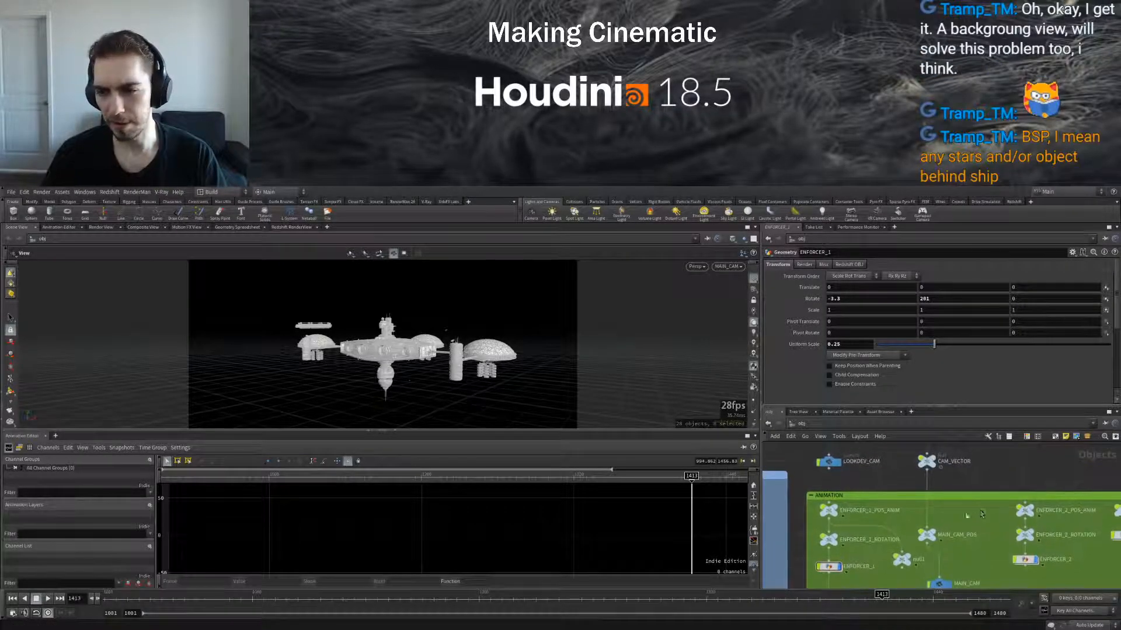
{"action": "left_click_drag", "start_coordinate": [842, 513], "coordinate": [1014, 471], "text": "alt"}
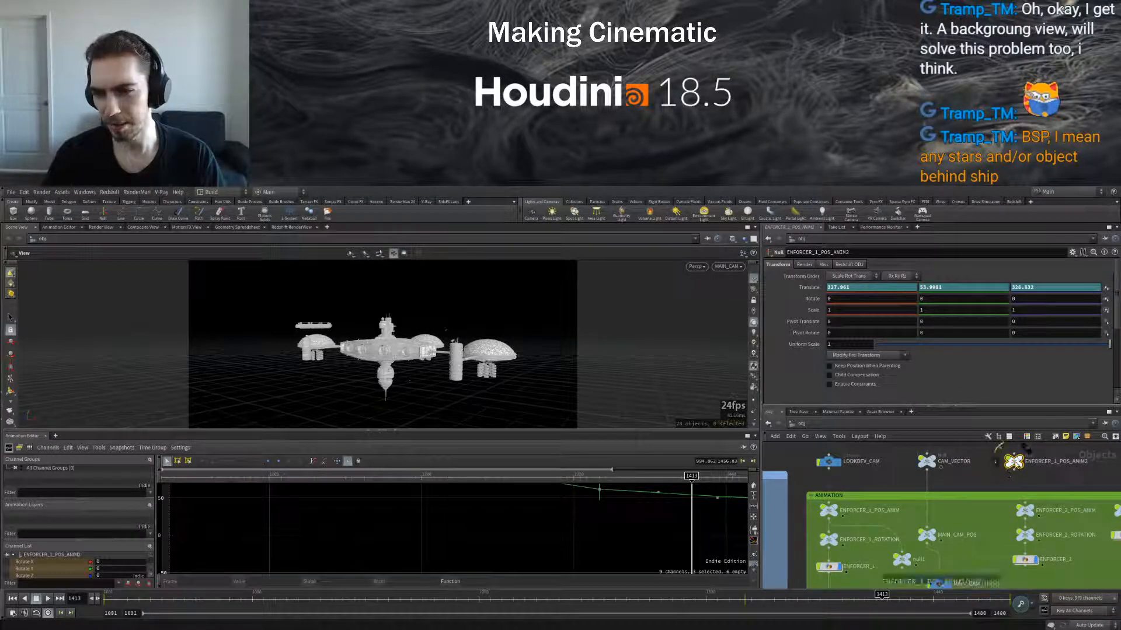
{"action": "left_click_drag", "start_coordinate": [927, 529], "coordinate": [1014, 471]}
{"action": "left_click_drag", "start_coordinate": [184, 476], "coordinate": [597, 475]}
{"action": "left_click_drag", "start_coordinate": [741, 581], "coordinate": [699, 563]}
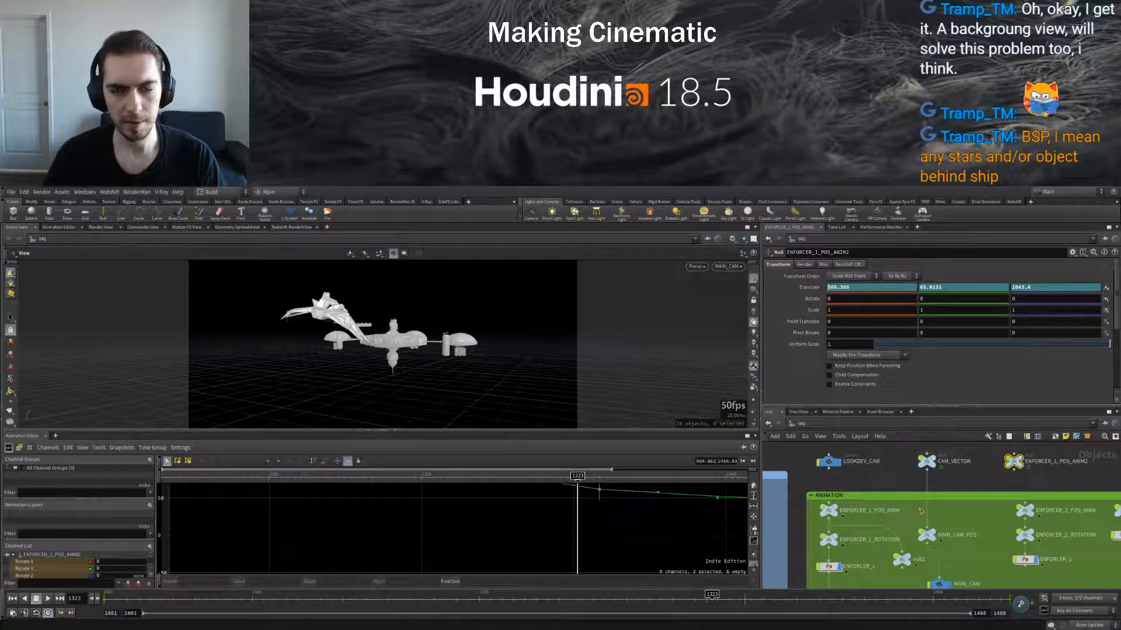
Compare the animation curves of CAM_VECTOR and ENFORCER_1_POS_ANIM2 by alternating between the two nulls
{"action": "left_click", "coordinate": [928, 464]}
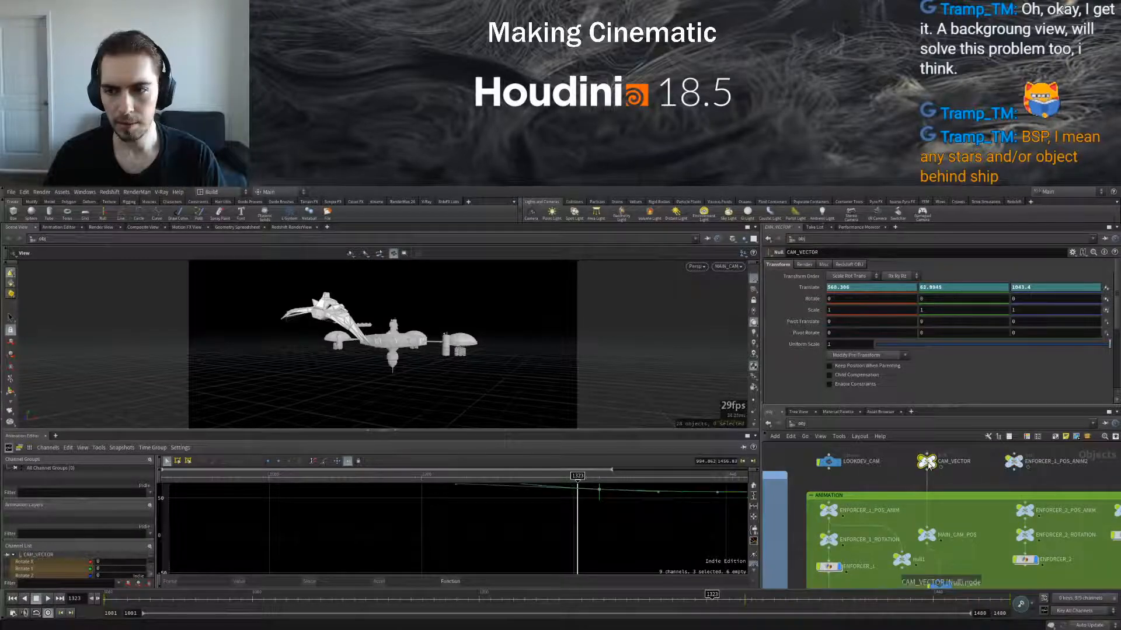
{"action": "left_click", "coordinate": [1016, 463]}
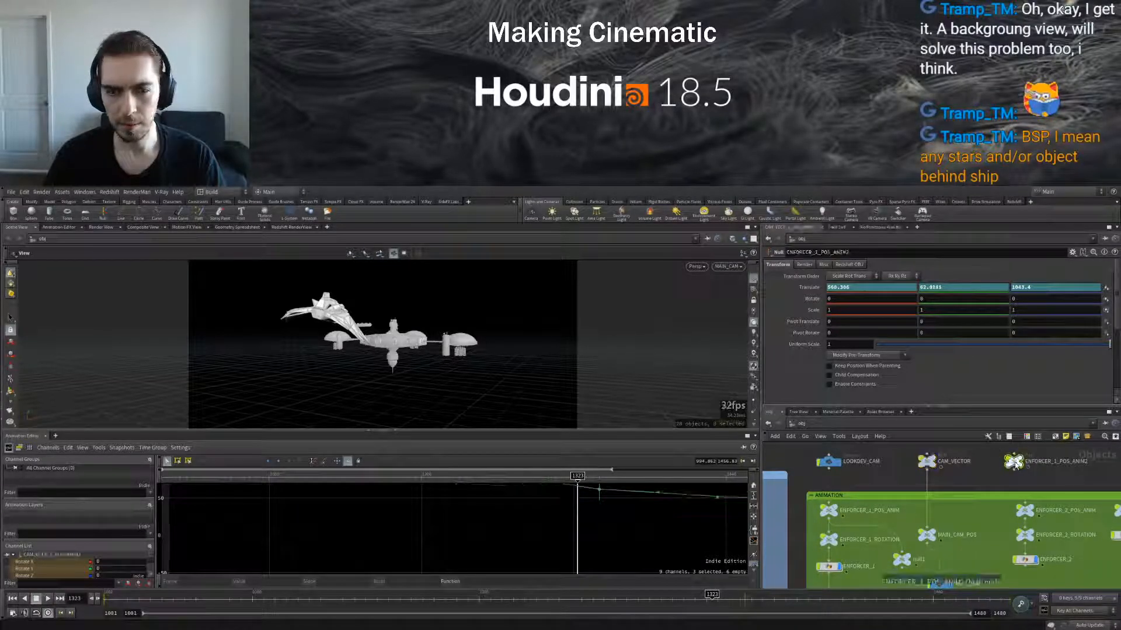
{"action": "left_click", "coordinate": [928, 462]}
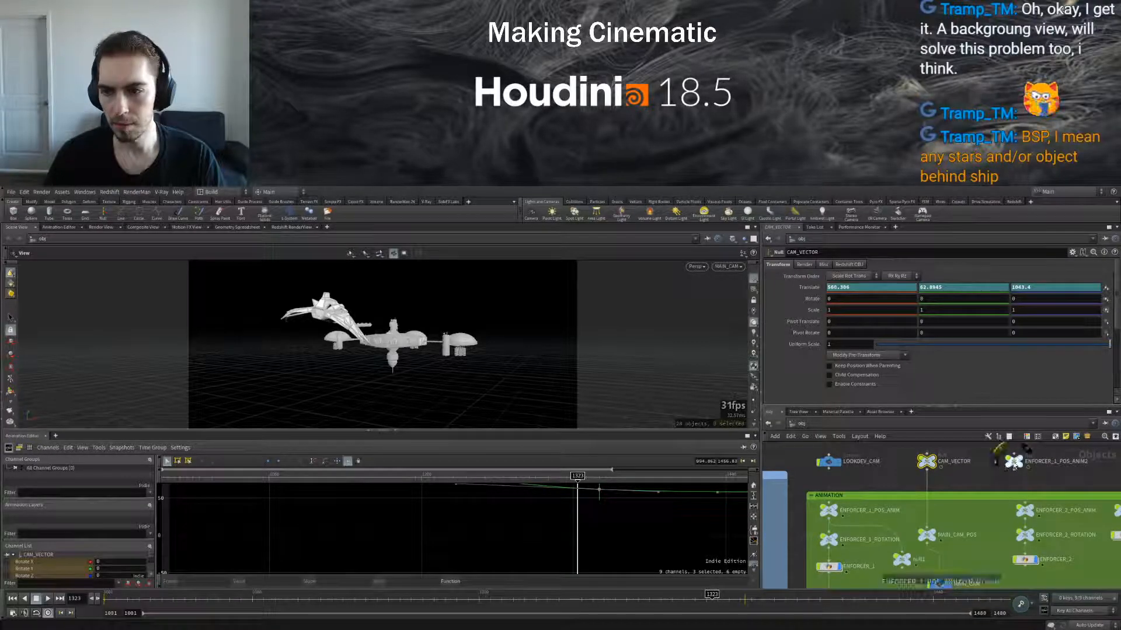
{"action": "left_click", "coordinate": [1014, 464]}
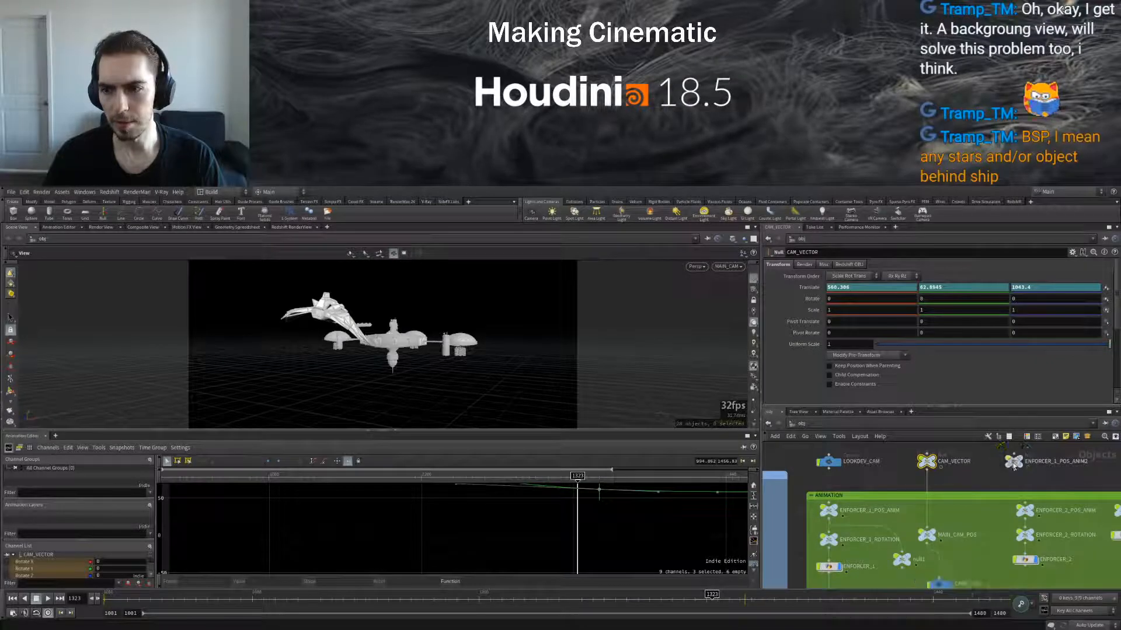
{"action": "left_click", "coordinate": [927, 462]}
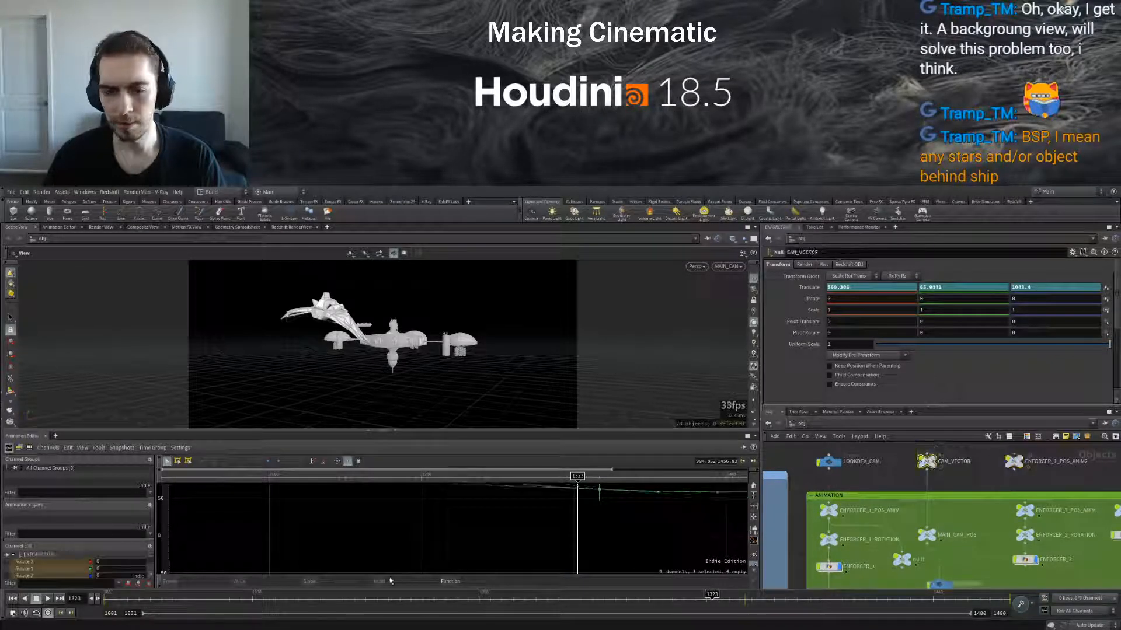
{"action": "left_click", "coordinate": [255, 598]}
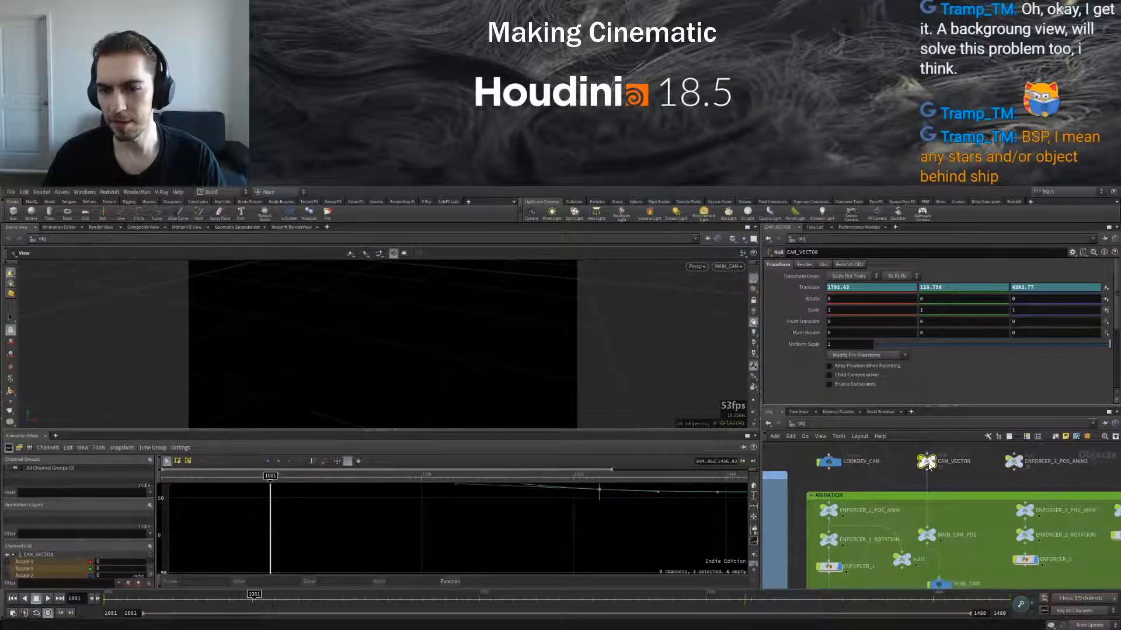
{"action": "scroll", "coordinate": [538, 533], "scroll_direction": "down", "scroll_amount": 3}
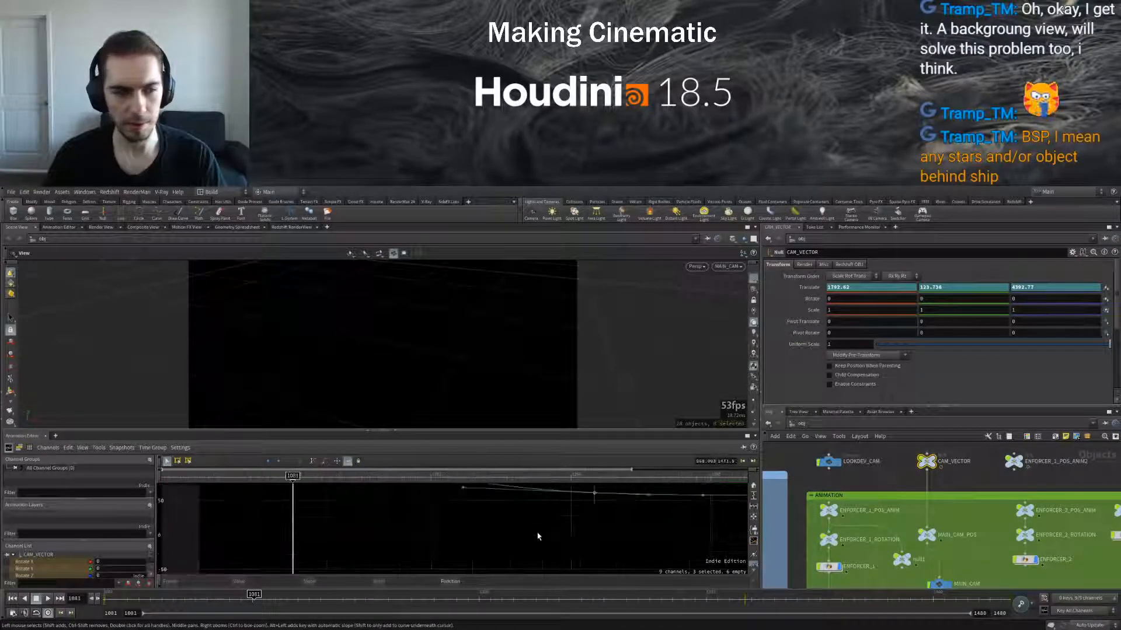
{"action": "middle_click_drag", "start_coordinate": [964, 491], "coordinate": [941, 506]}
{"action": "left_click", "coordinate": [990, 479]}
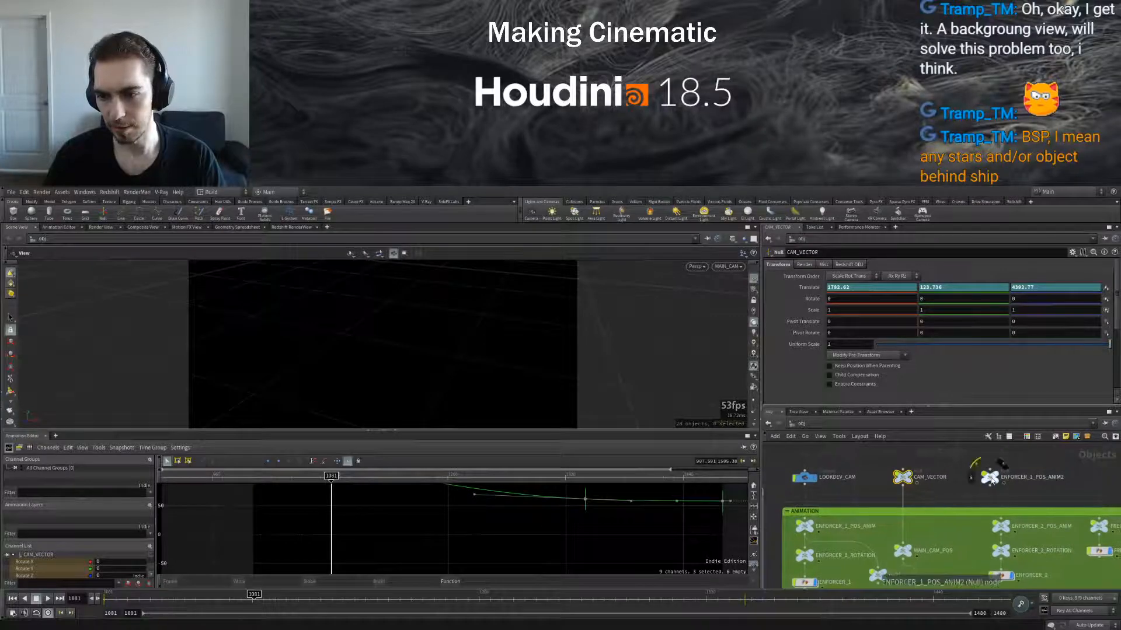
Play the shot to frame 1273, connect MAIN_CAM_POS to ENFORCER_1_POS_ANIM2, and scrub to near the end
{"action": "left_click_drag", "start_coordinate": [253, 596], "coordinate": [540, 595]}
{"action": "left_click", "coordinate": [37, 600]}
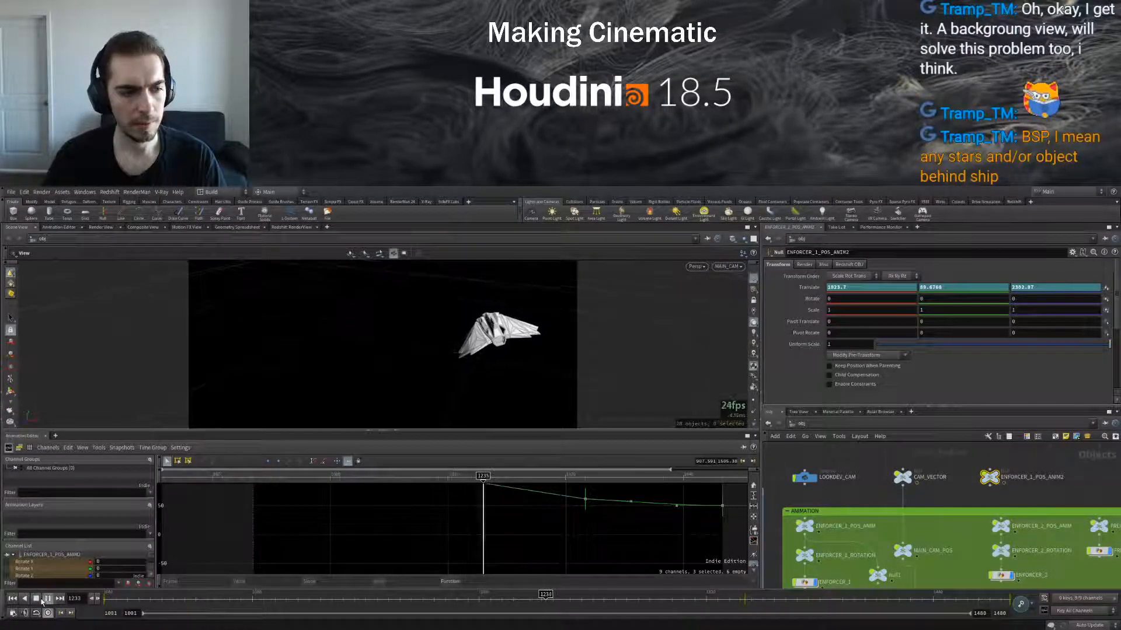
{"action": "left_click", "coordinate": [37, 599]}
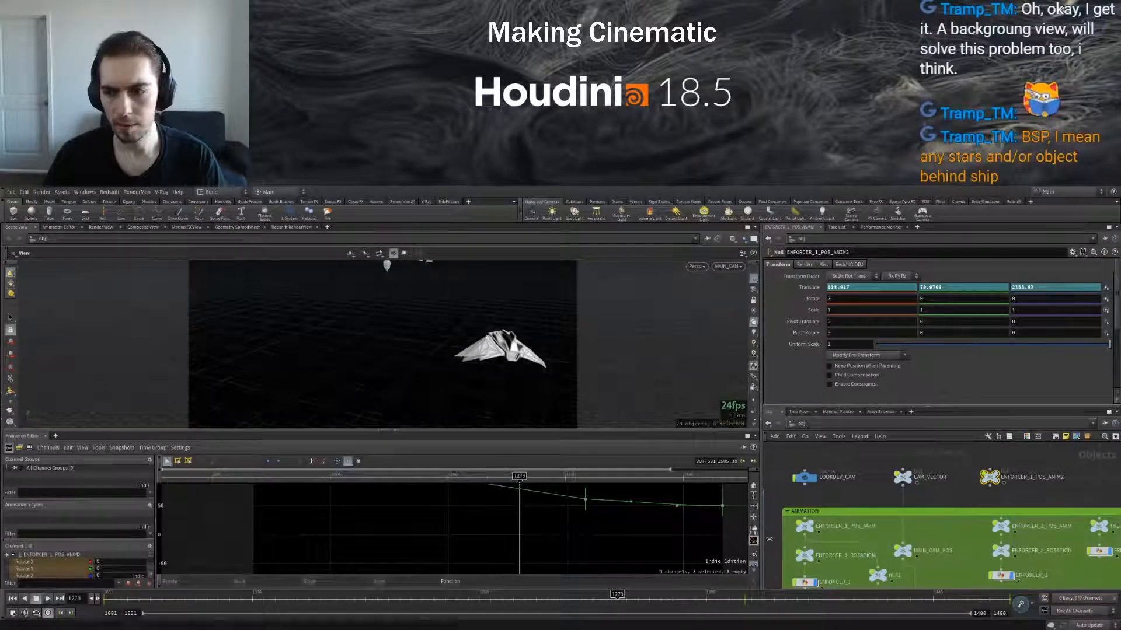
{"action": "left_click_drag", "start_coordinate": [962, 507], "coordinate": [825, 547]}
{"action": "left_click_drag", "start_coordinate": [320, 604], "coordinate": [1005, 599]}
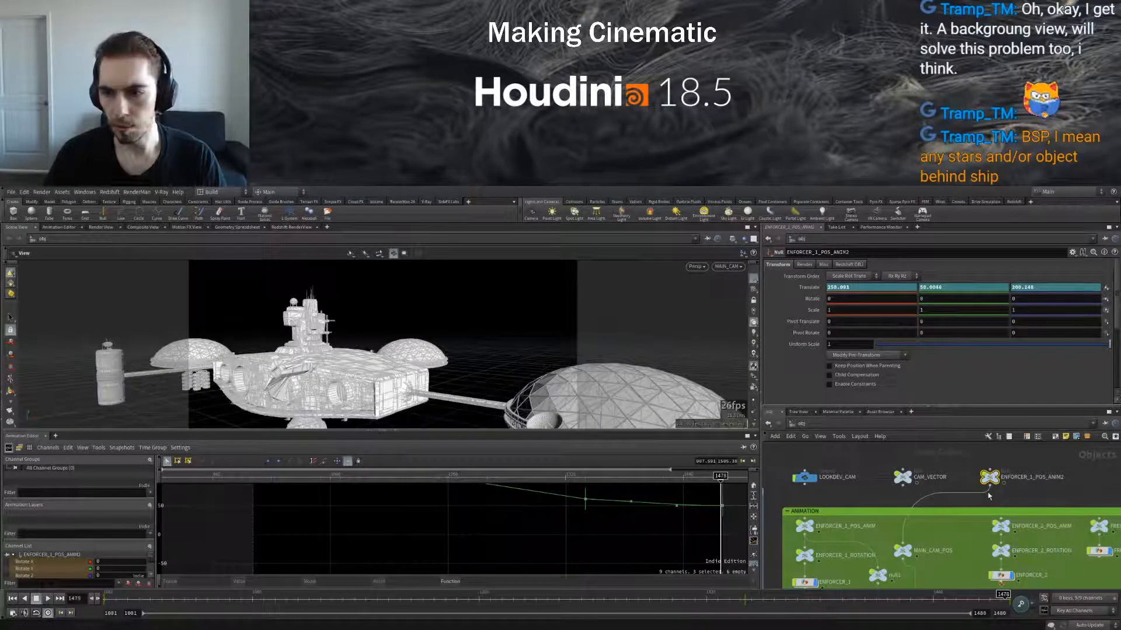
Try shifting ENFORCER_1_POS_ANIM2's translate keys from frame 1480 to about frame 1754, and undo the move
{"action": "scroll", "coordinate": [600, 526], "scroll_direction": "down", "scroll_amount": 4}
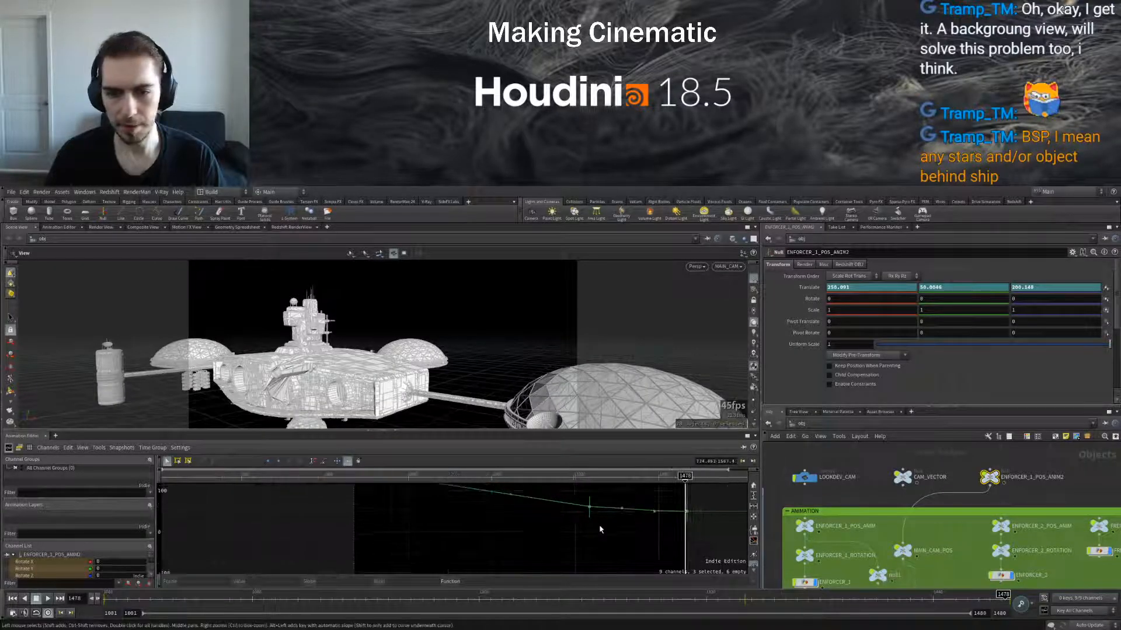
{"action": "middle_click_drag", "start_coordinate": [645, 536], "coordinate": [501, 546]}
{"action": "scroll", "coordinate": [500, 549], "scroll_direction": "down", "scroll_amount": 2}
{"action": "scroll", "coordinate": [29, 566], "scroll_direction": "down", "scroll_amount": 1}
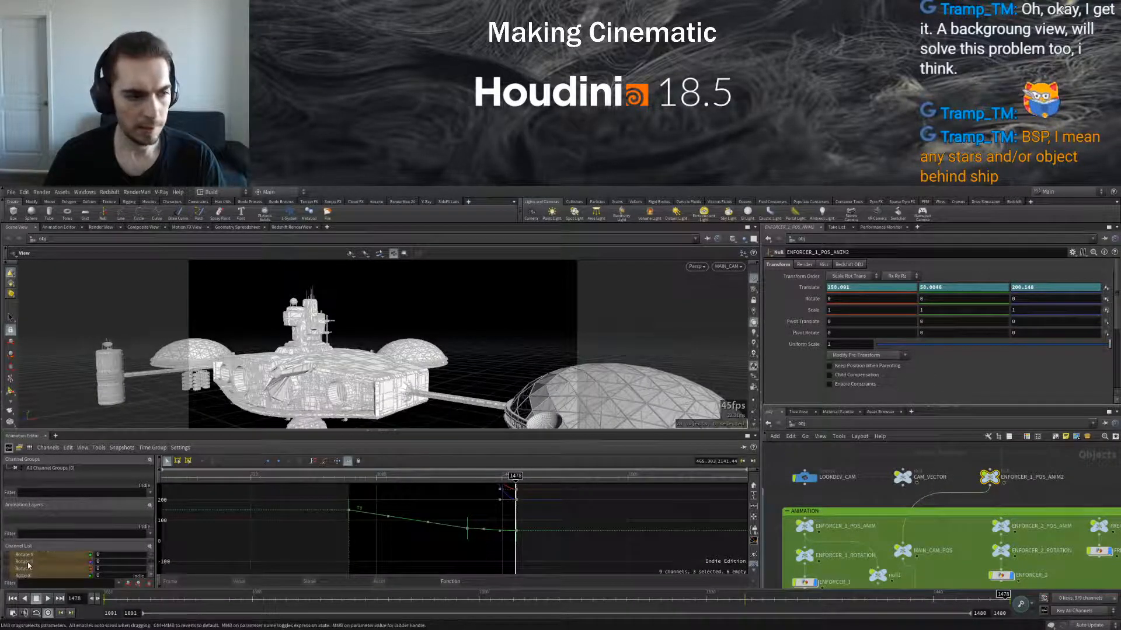
{"action": "scroll", "coordinate": [47, 560], "scroll_direction": "down", "scroll_amount": 2}
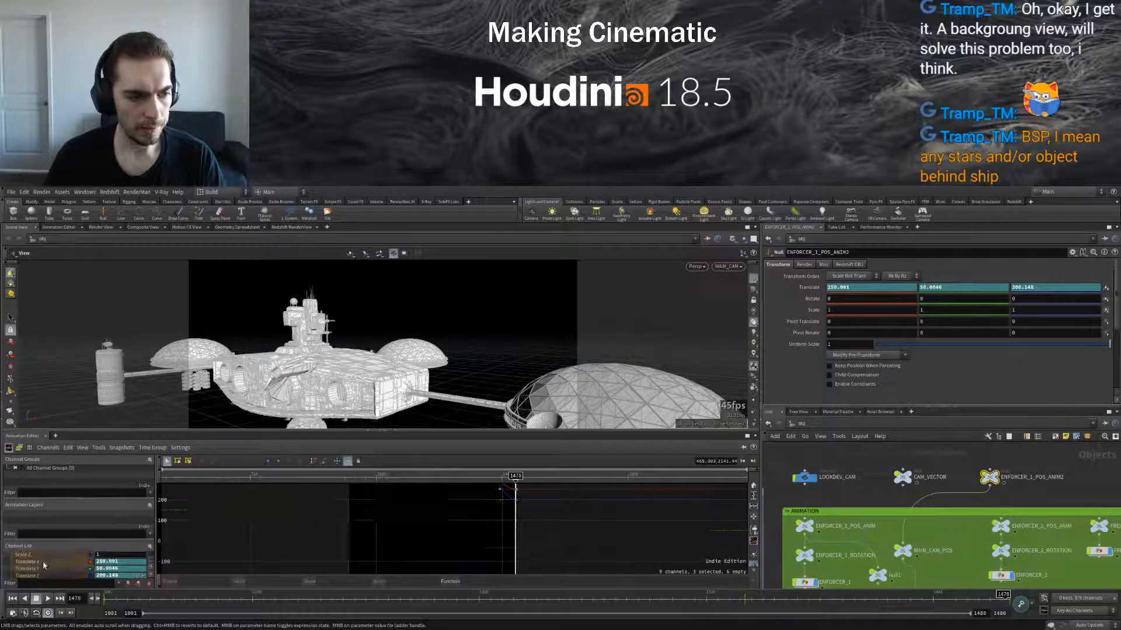
{"action": "scroll", "coordinate": [568, 556], "scroll_direction": "up", "scroll_amount": 3}
{"action": "middle_click_drag", "start_coordinate": [552, 513], "coordinate": [568, 555]}
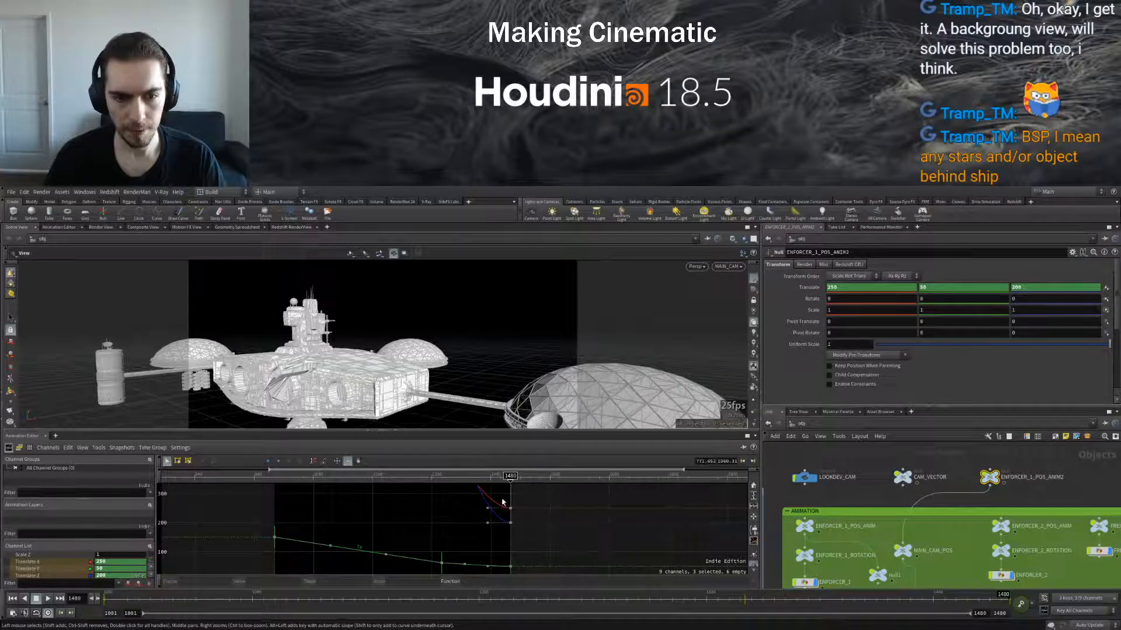
{"action": "left_click_drag", "start_coordinate": [533, 575], "coordinate": [532, 575]}
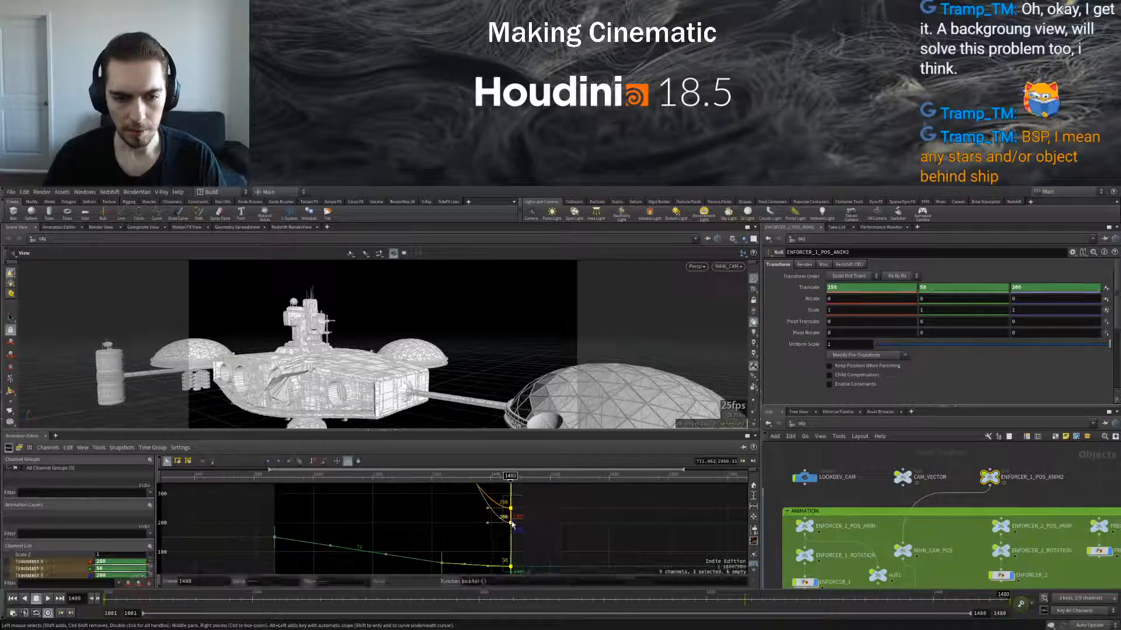
{"action": "left_click_drag", "start_coordinate": [511, 512], "coordinate": [646, 514]}
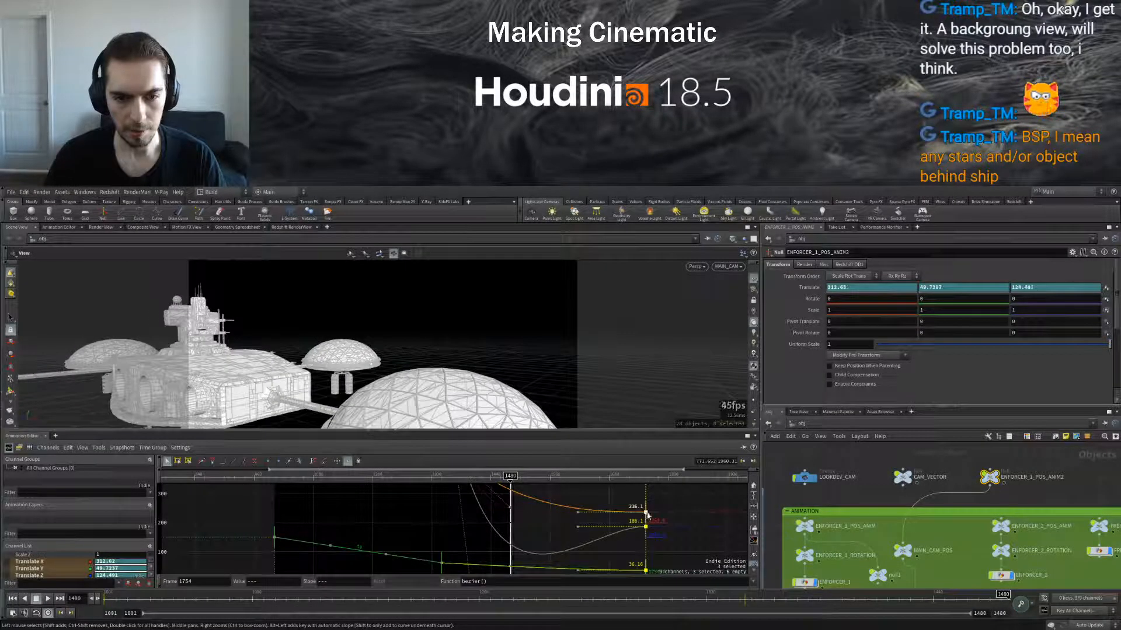
{"action": "key", "text": "ctrl+z"}
Raise ENFORCER_1_POS_ANIM2's Translate Z key at the end of the shot to about 736
{"action": "left_click", "coordinate": [558, 542]}
{"action": "left_click", "coordinate": [510, 524]}
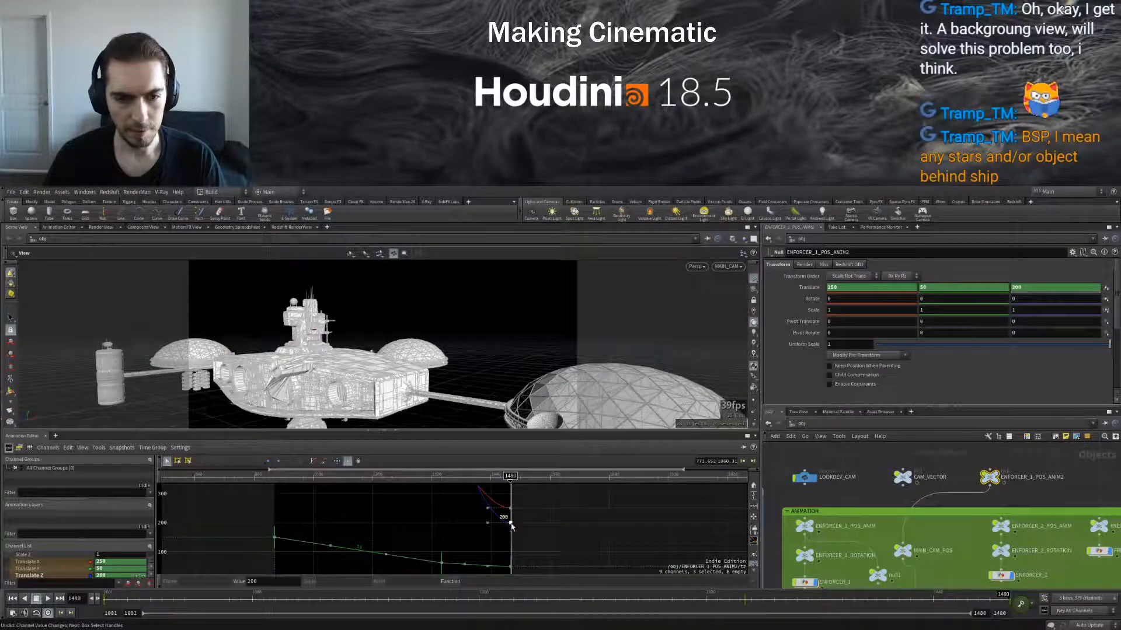
{"action": "left_click_drag", "start_coordinate": [511, 524], "coordinate": [627, 520]}
{"action": "left_click_drag", "start_coordinate": [635, 551], "coordinate": [612, 487]}
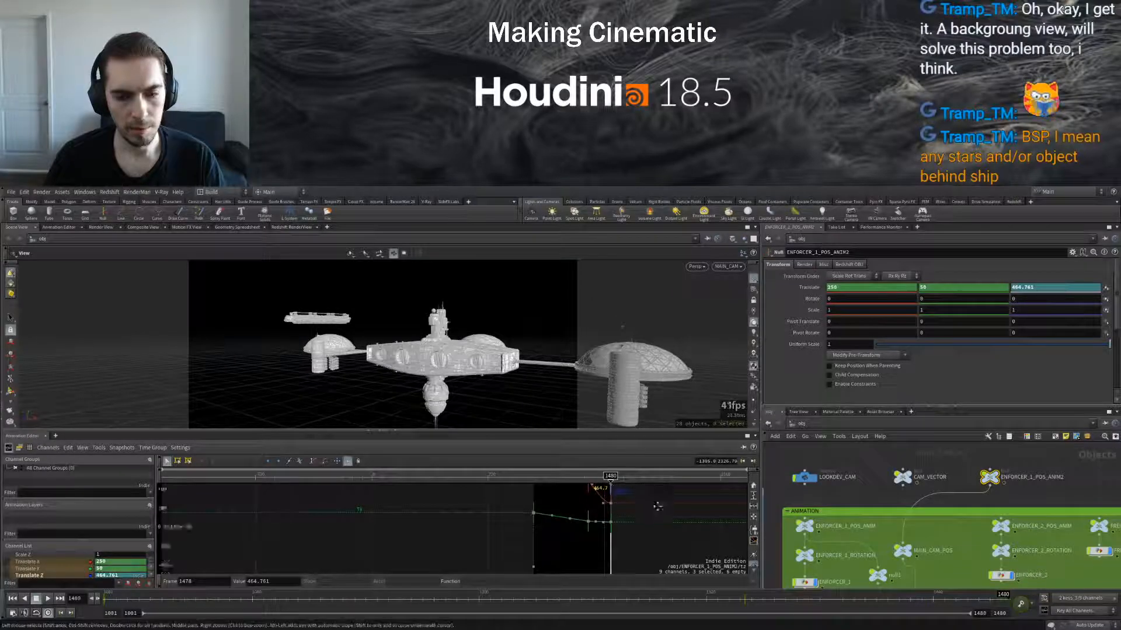
{"action": "middle_click_drag", "start_coordinate": [645, 504], "coordinate": [637, 554]}
{"action": "left_click_drag", "start_coordinate": [601, 533], "coordinate": [604, 507]}
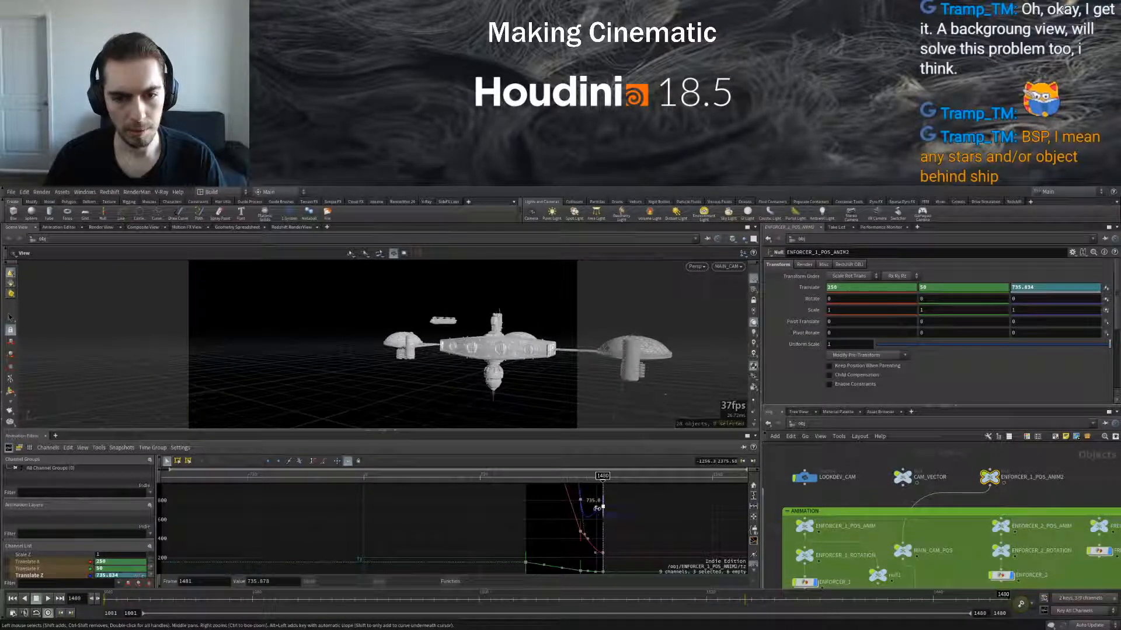
Raise ENFORCER_1_POS_ANIM2's last Translate X key to about 538 and adjust the curve at the preceding key
{"action": "left_click_drag", "start_coordinate": [586, 533], "coordinate": [589, 527]}
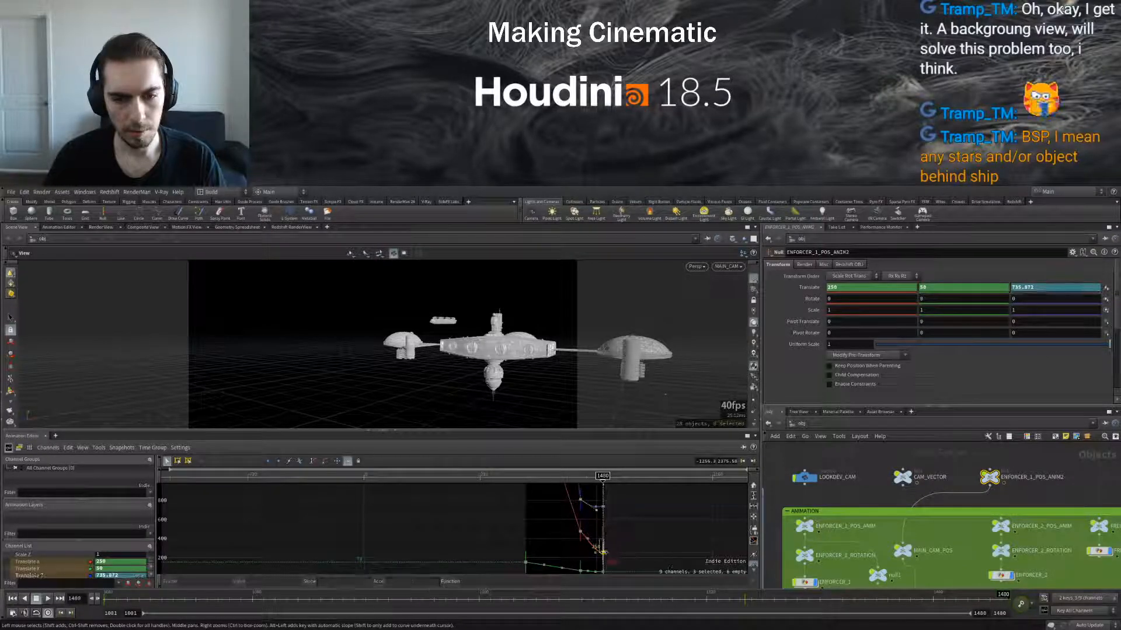
{"action": "left_click", "coordinate": [603, 553]}
{"action": "left_click_drag", "start_coordinate": [603, 553], "coordinate": [604, 525]}
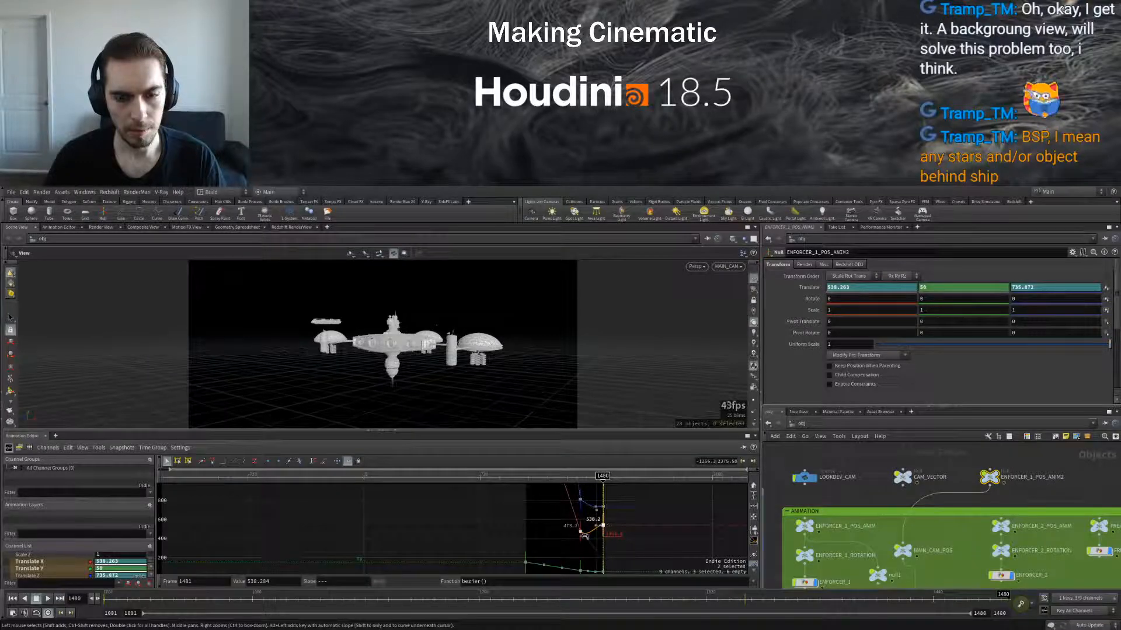
{"action": "left_click", "coordinate": [586, 537]}
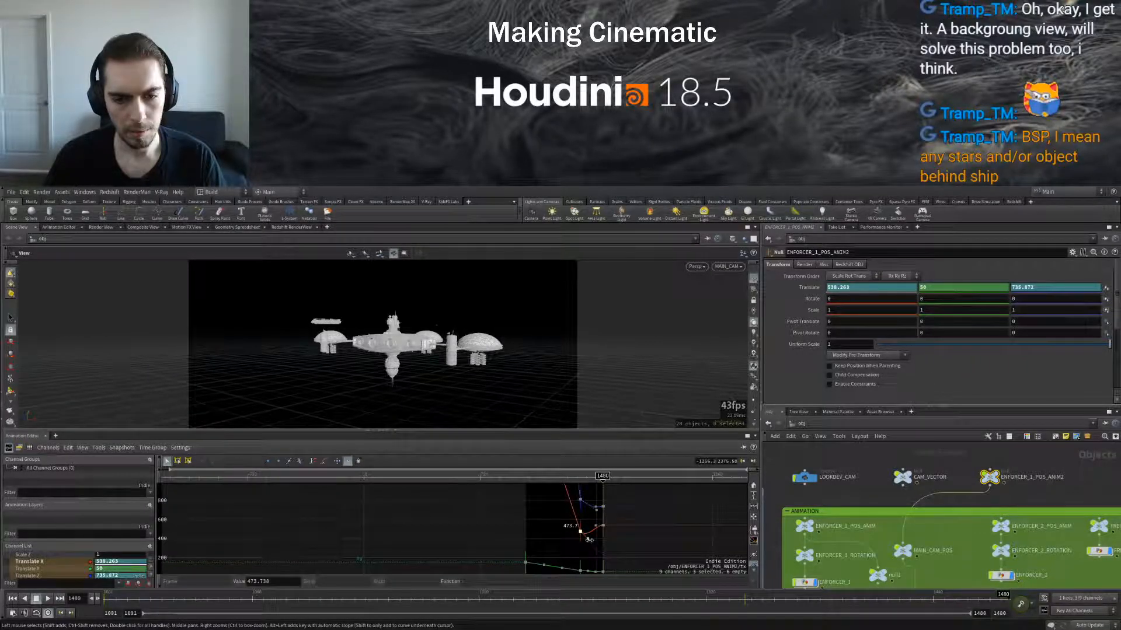
{"action": "left_click_drag", "start_coordinate": [589, 540], "coordinate": [588, 532]}
Scrub to frame 1337 to check the camera framing, and delete ENFORCER_1_POS_ANIM2
{"action": "left_click_drag", "start_coordinate": [551, 476], "coordinate": [579, 481]}
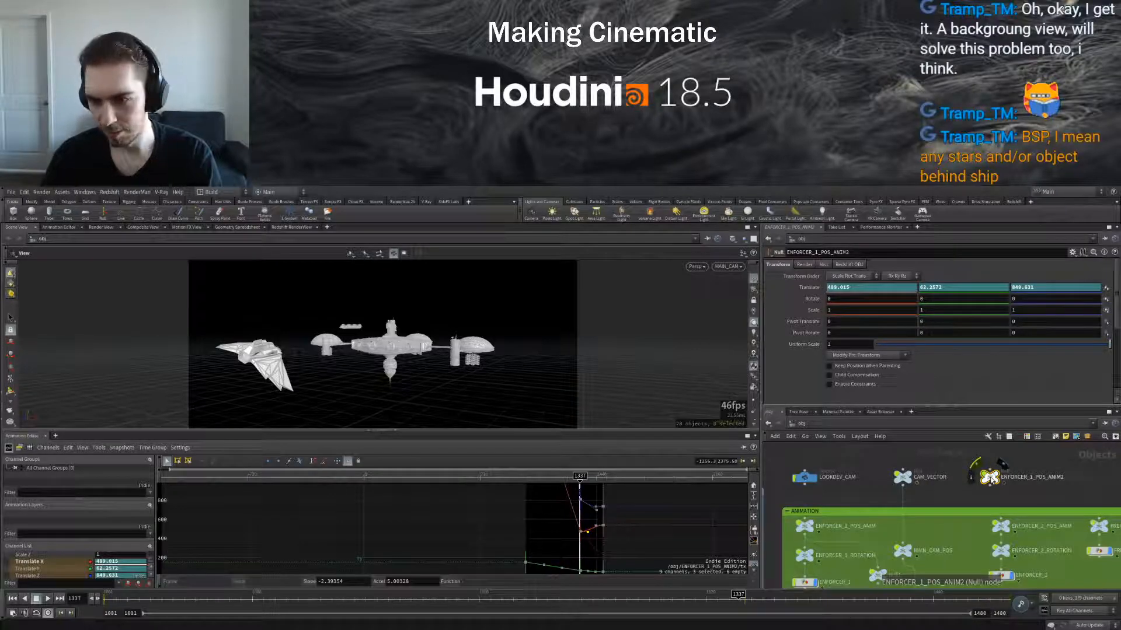
{"action": "key", "text": "Delete"}
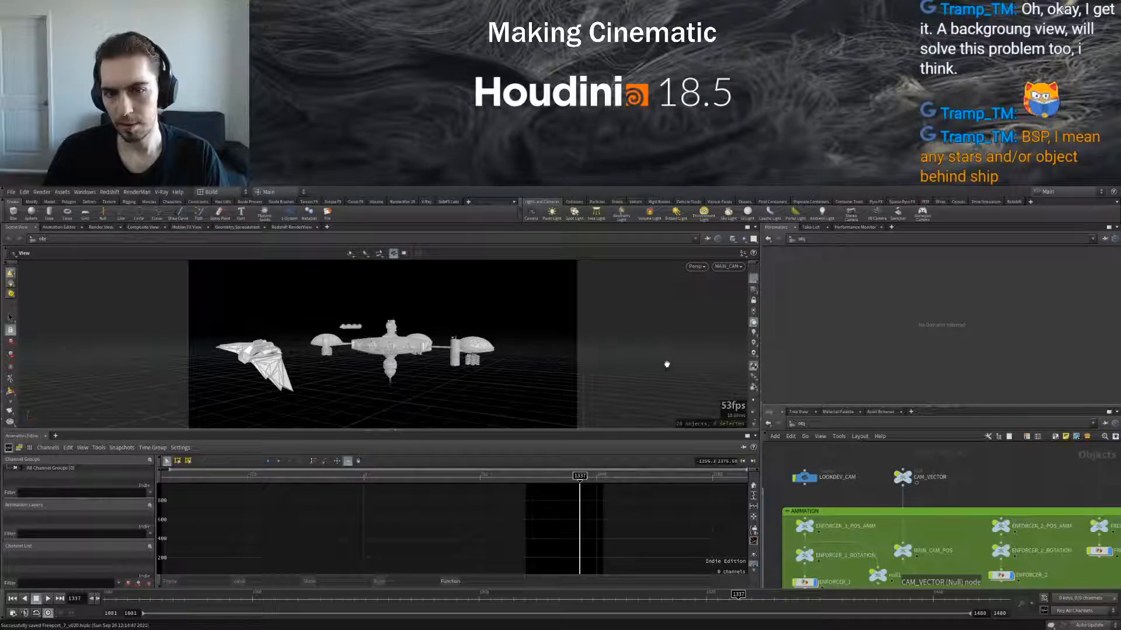
Switch the viewport's lighting display so the nebula environment shows behind the fighter and station
{"action": "left_click", "coordinate": [752, 311]}
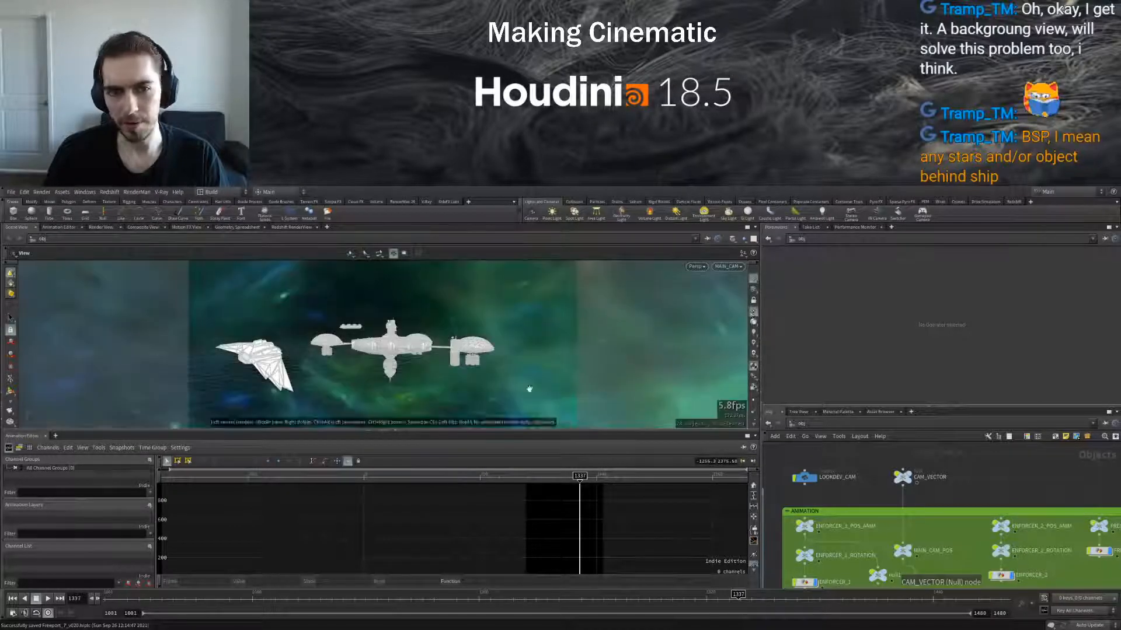
Display the DUST object in the shot and switch the viewport lighting so the nebula environment is hidden
{"action": "left_click_drag", "start_coordinate": [290, 602], "coordinate": [739, 580]}
{"action": "scroll", "coordinate": [914, 530], "scroll_direction": "down", "scroll_amount": 5}
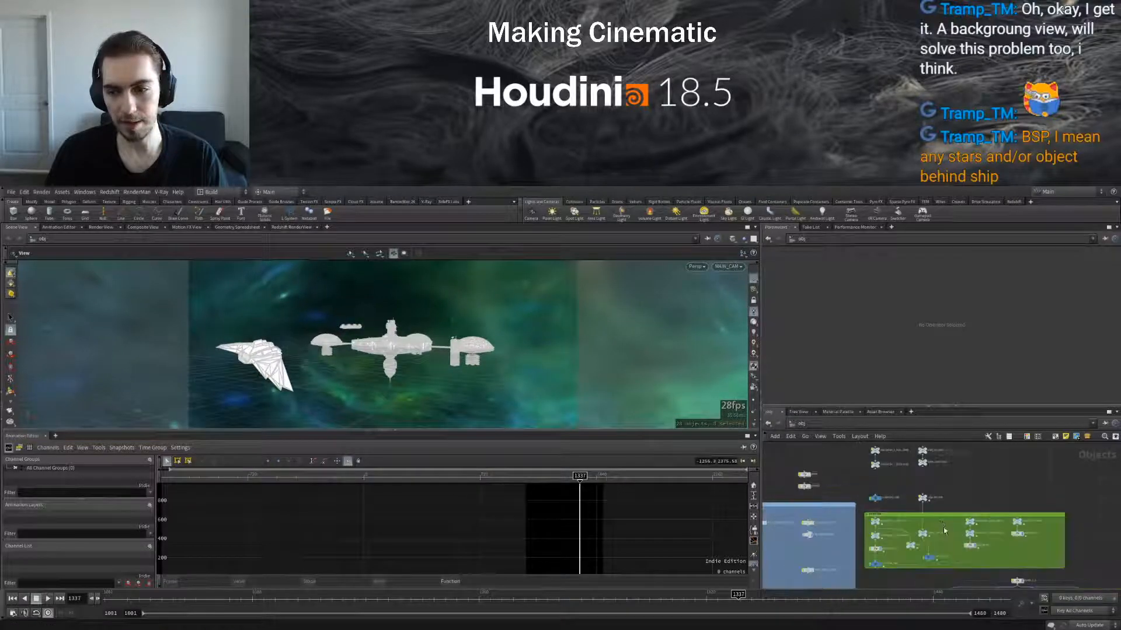
{"action": "scroll", "coordinate": [914, 530], "scroll_direction": "down", "scroll_amount": 3}
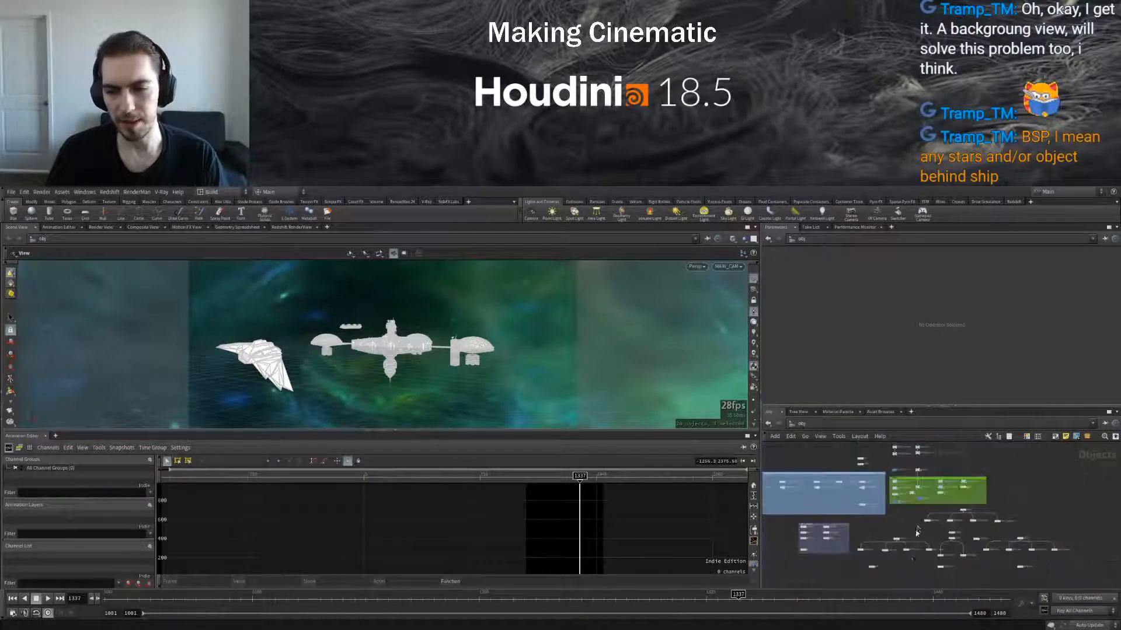
{"action": "scroll", "coordinate": [886, 547], "scroll_direction": "up", "scroll_amount": 5}
{"action": "scroll", "coordinate": [885, 544], "scroll_direction": "up", "scroll_amount": 5}
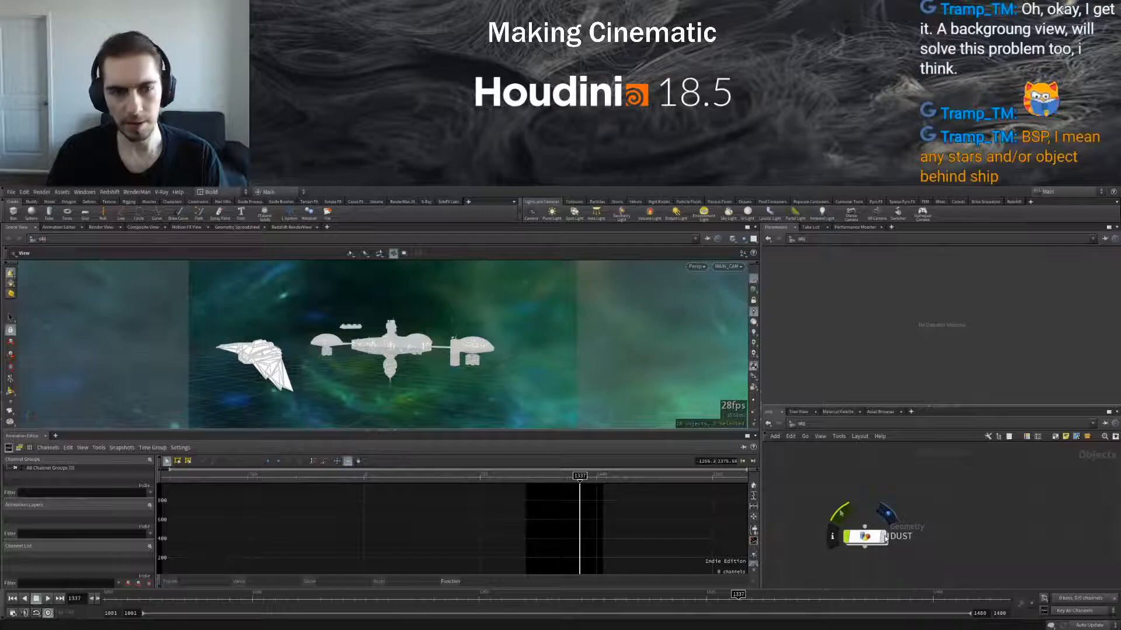
{"action": "left_click", "coordinate": [885, 536]}
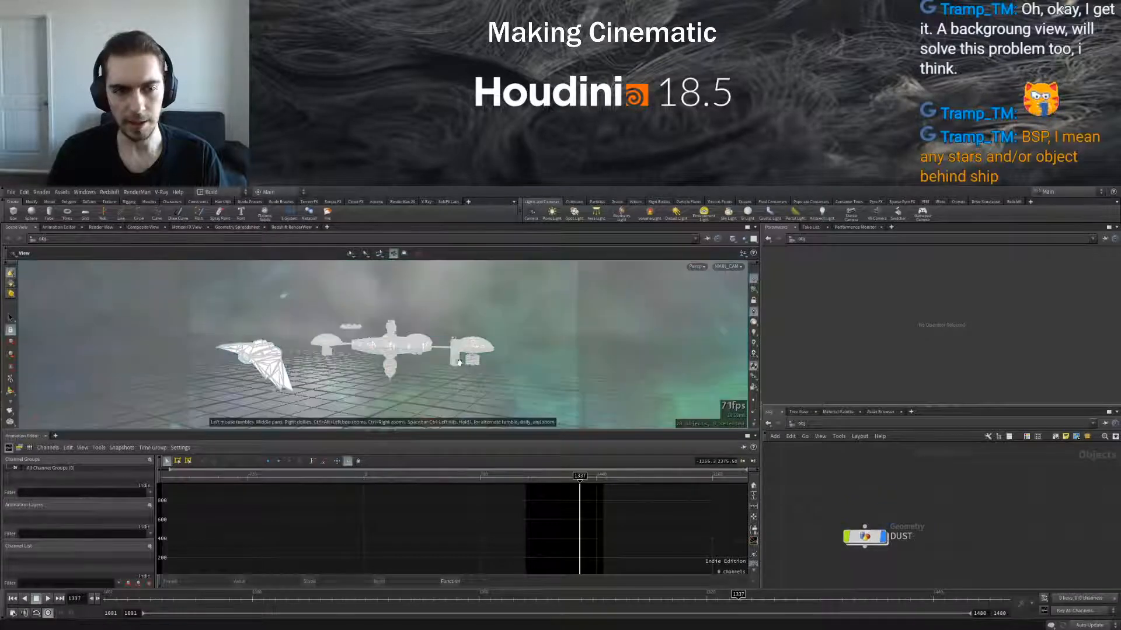
{"action": "left_click", "coordinate": [753, 322]}
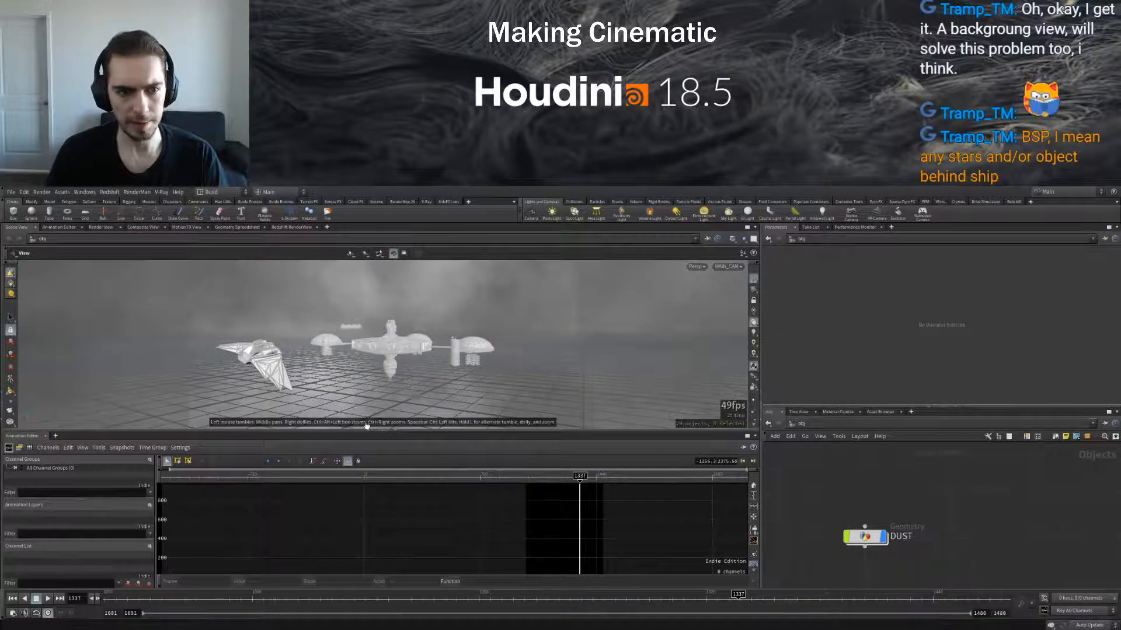
Hide the viewport's reference grid and maximize the view through MAIN_CAM at frame 1139
{"action": "left_click", "coordinate": [226, 594]}
{"action": "mouse_move", "coordinate": [226, 594]}
{"action": "left_mouse_down"}
{"action": "mouse_move", "coordinate": [446, 591]}
{"action": "mouse_move", "coordinate": [534, 583]}
{"action": "mouse_move", "coordinate": [565, 566]}
{"action": "mouse_move", "coordinate": [767, 559]}
{"action": "mouse_move", "coordinate": [325, 535]}
{"action": "mouse_move", "coordinate": [490, 535]}
{"action": "mouse_move", "coordinate": [313, 520]}
{"action": "left_mouse_up"}
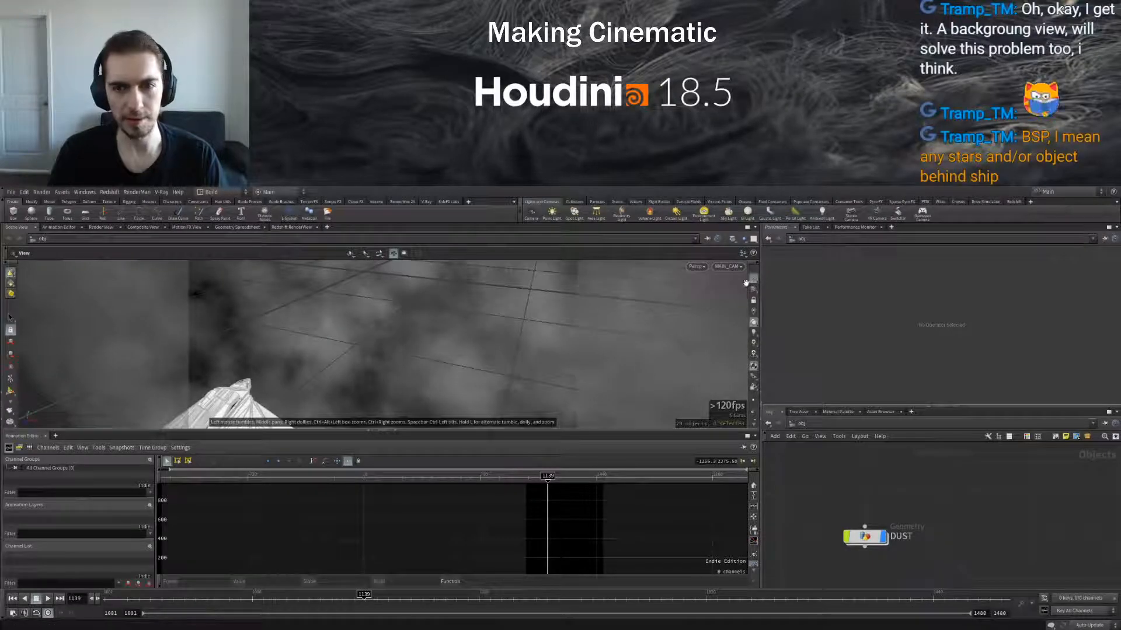
{"action": "middle_click_drag", "start_coordinate": [746, 284], "coordinate": [533, 327]}
{"action": "key", "text": "ctrl+b"}
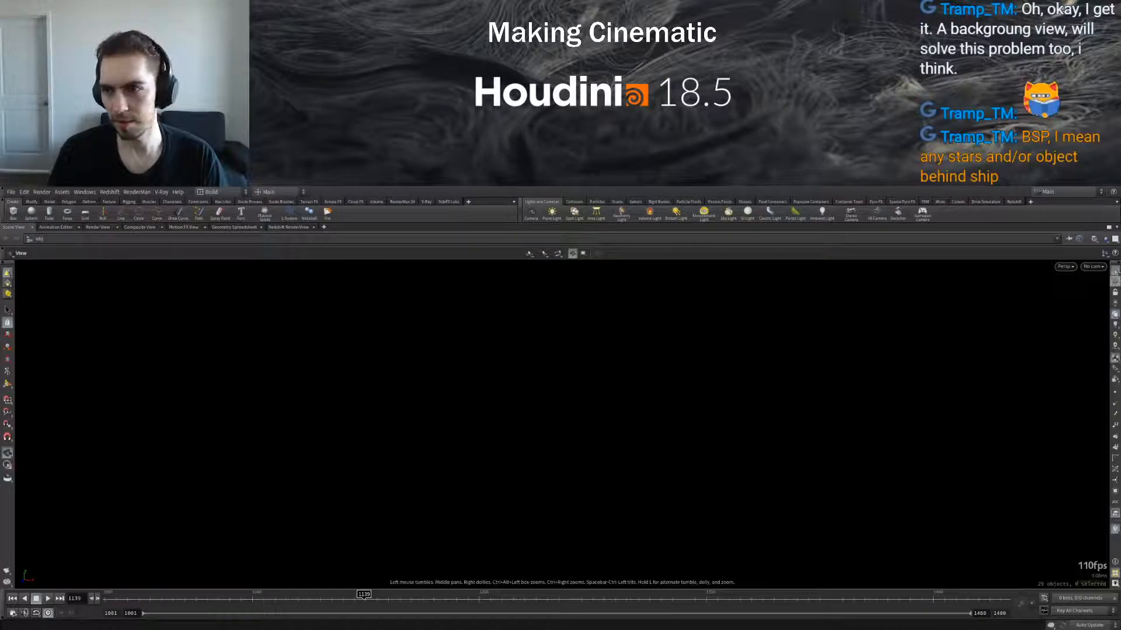
{"action": "left_click", "coordinate": [1069, 326]}
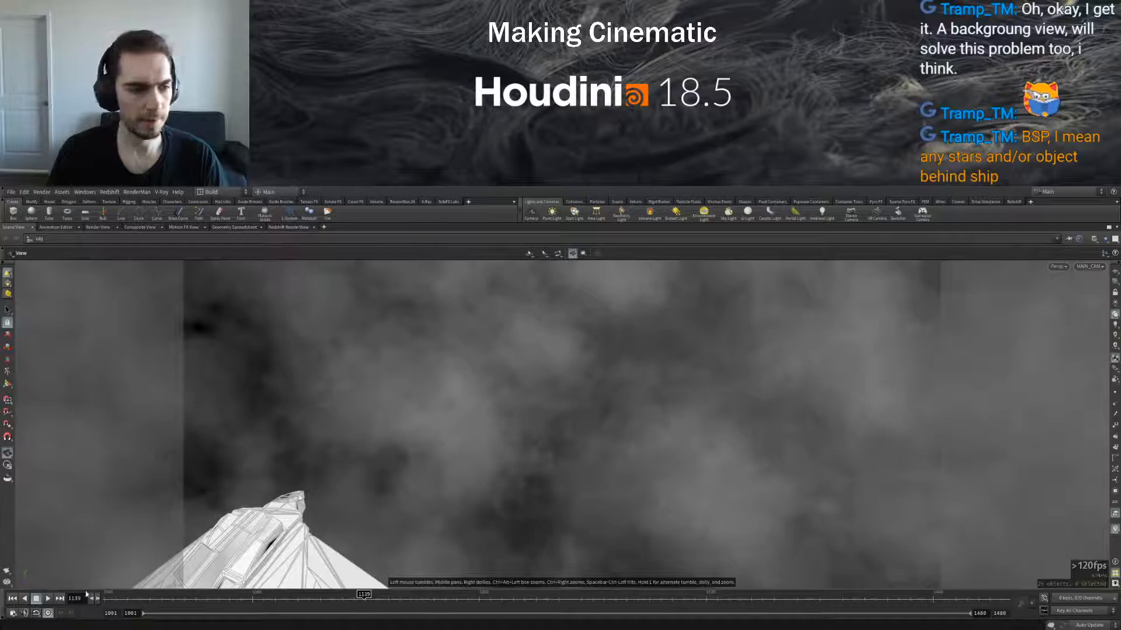
Play the shot from its start to judge the motion against the dust, and restore the multi-pane layout
{"action": "key", "text": "ctrl+Up"}
{"action": "left_click", "coordinate": [49, 599]}
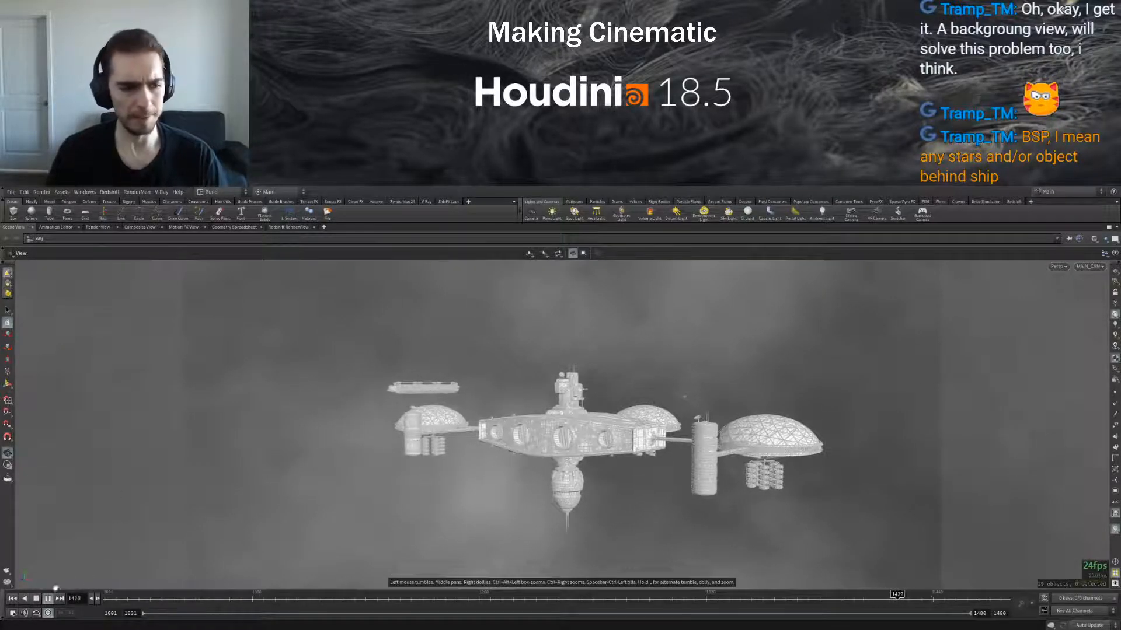
{"action": "left_click", "coordinate": [37, 599]}
{"action": "key", "text": "ctrl+b"}
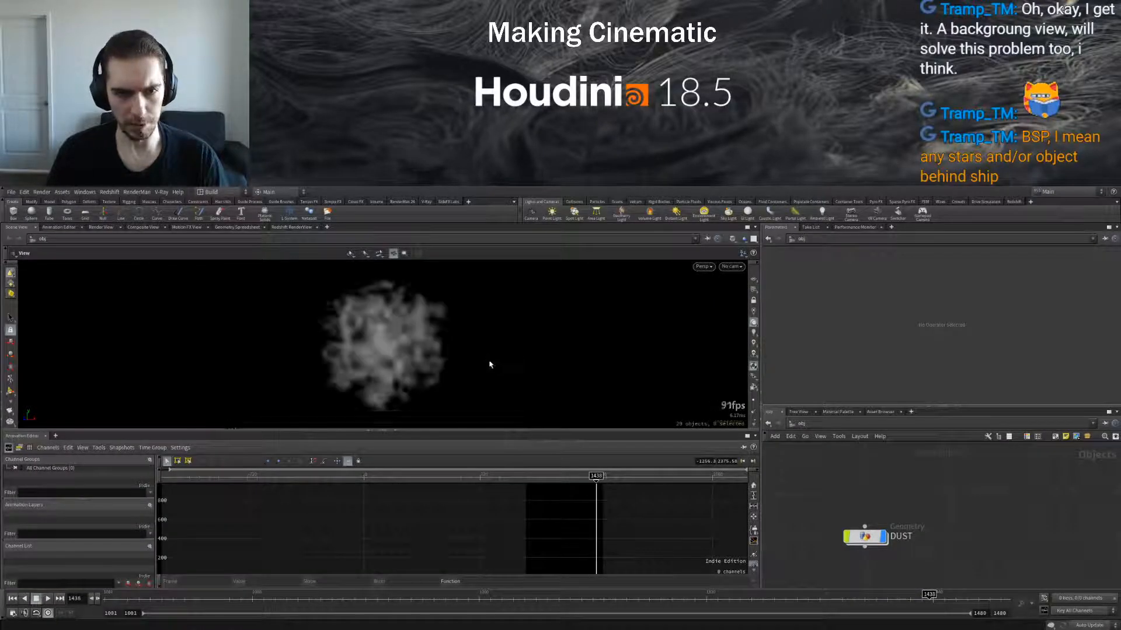
Look through MAIN_CAM again and scrub to frame 1193 to check the fighter against the dust
{"action": "key", "text": "f"}
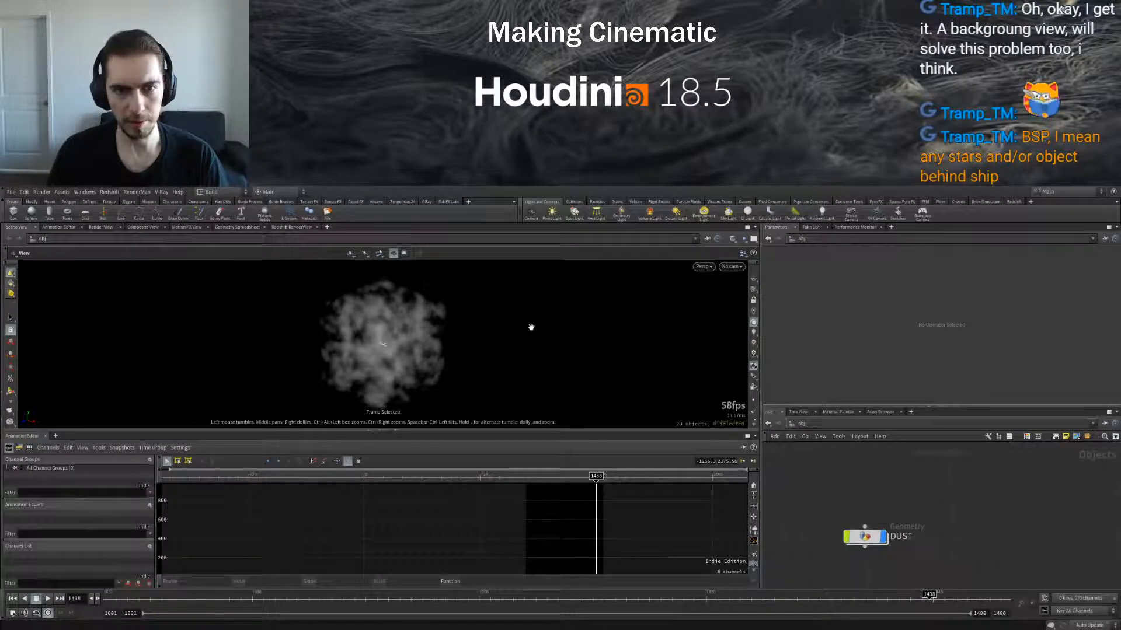
{"action": "left_click", "coordinate": [731, 269]}
{"action": "left_click", "coordinate": [752, 333]}
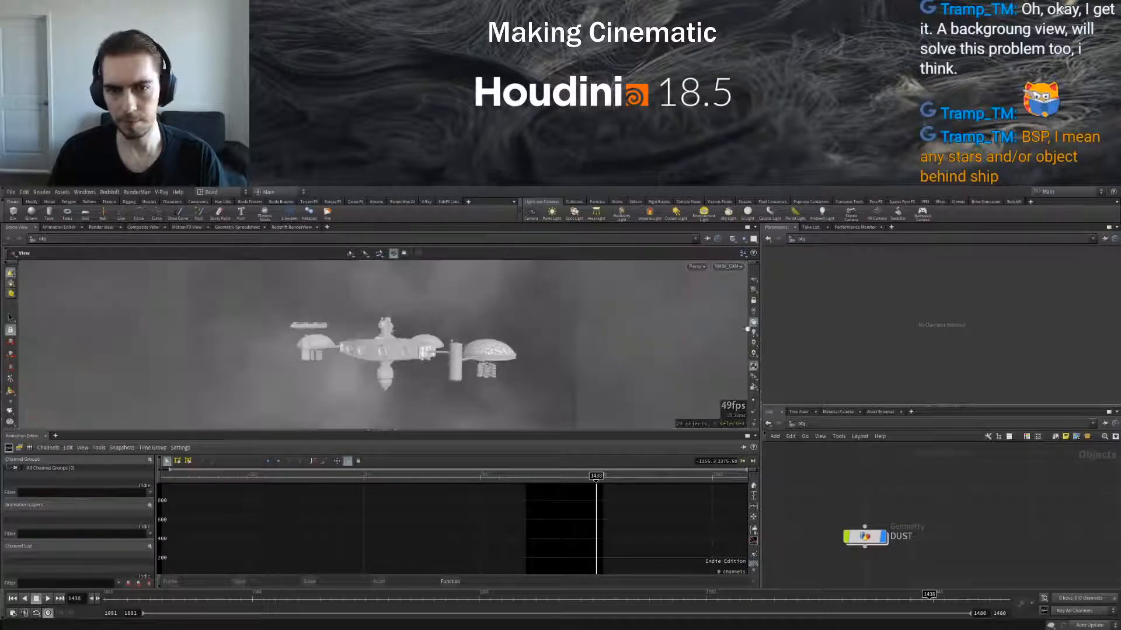
{"action": "left_click_drag", "start_coordinate": [359, 596], "coordinate": [465, 596]}
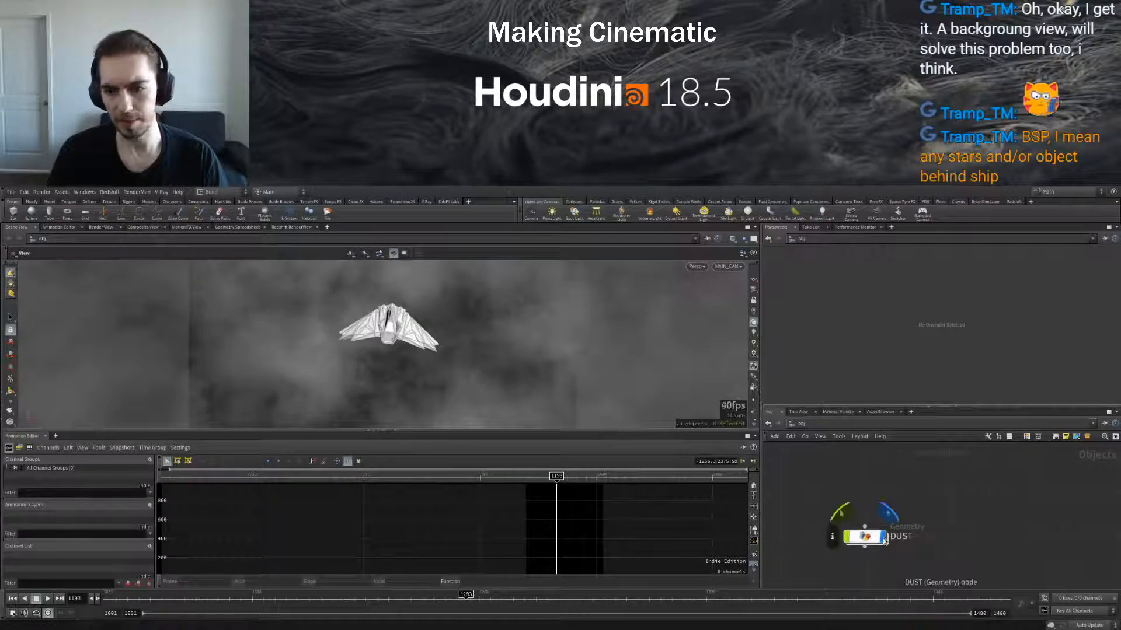
Hide the DUST object and scrub the shot to frame 1433 to check it without the dust
{"action": "left_click", "coordinate": [884, 542]}
{"action": "left_click_drag", "start_coordinate": [179, 598], "coordinate": [920, 605]}
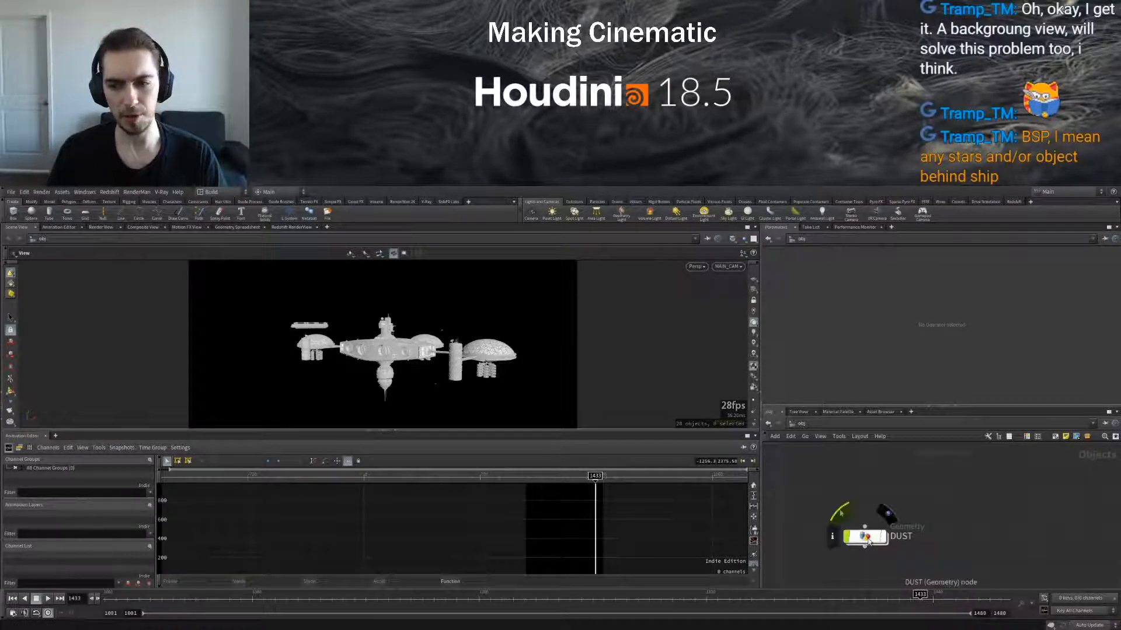
{"action": "left_click_drag", "start_coordinate": [865, 542], "coordinate": [865, 499]}
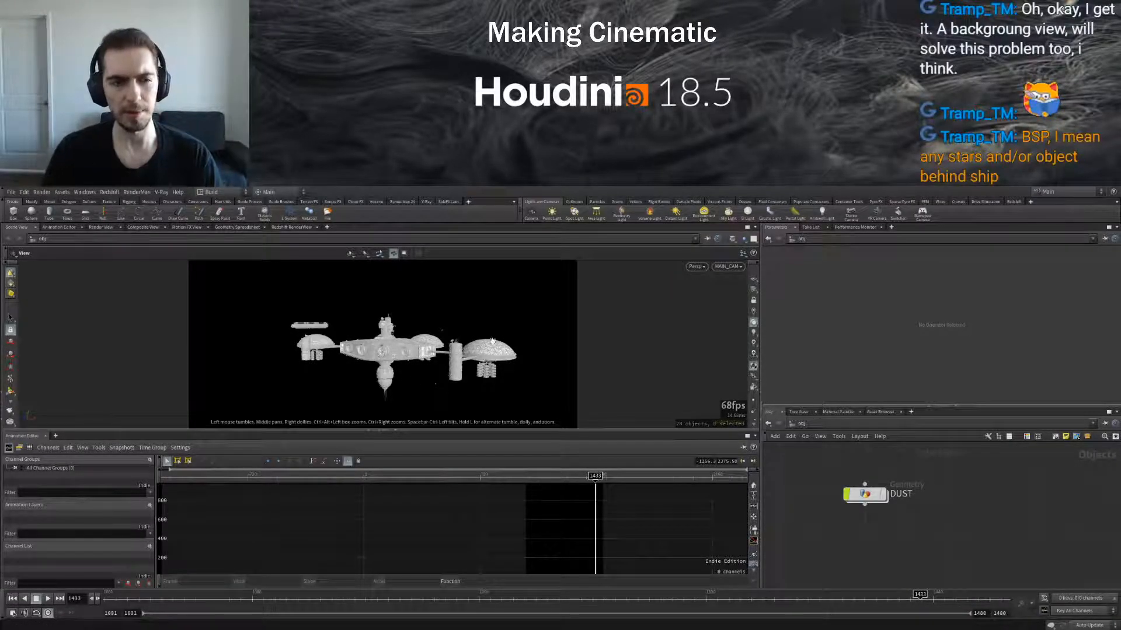